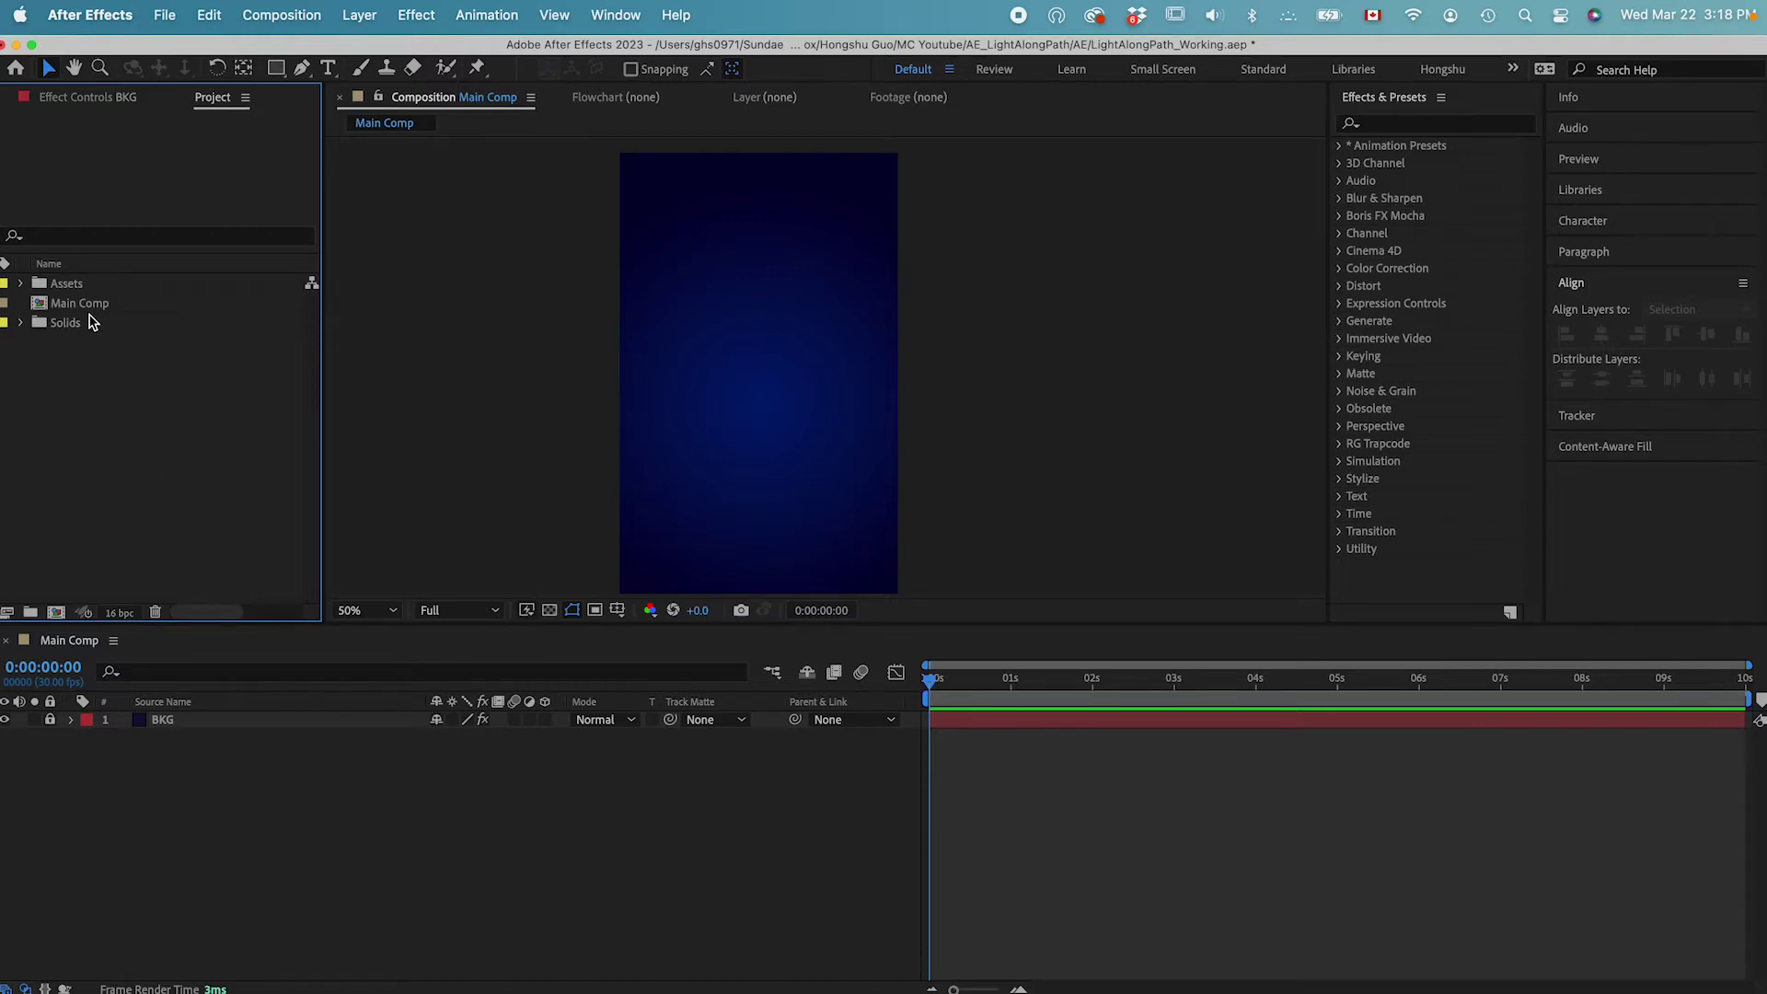
Draw a straight vertical line with the Pen tool along the left side of the composition.
left_click(239, 789)
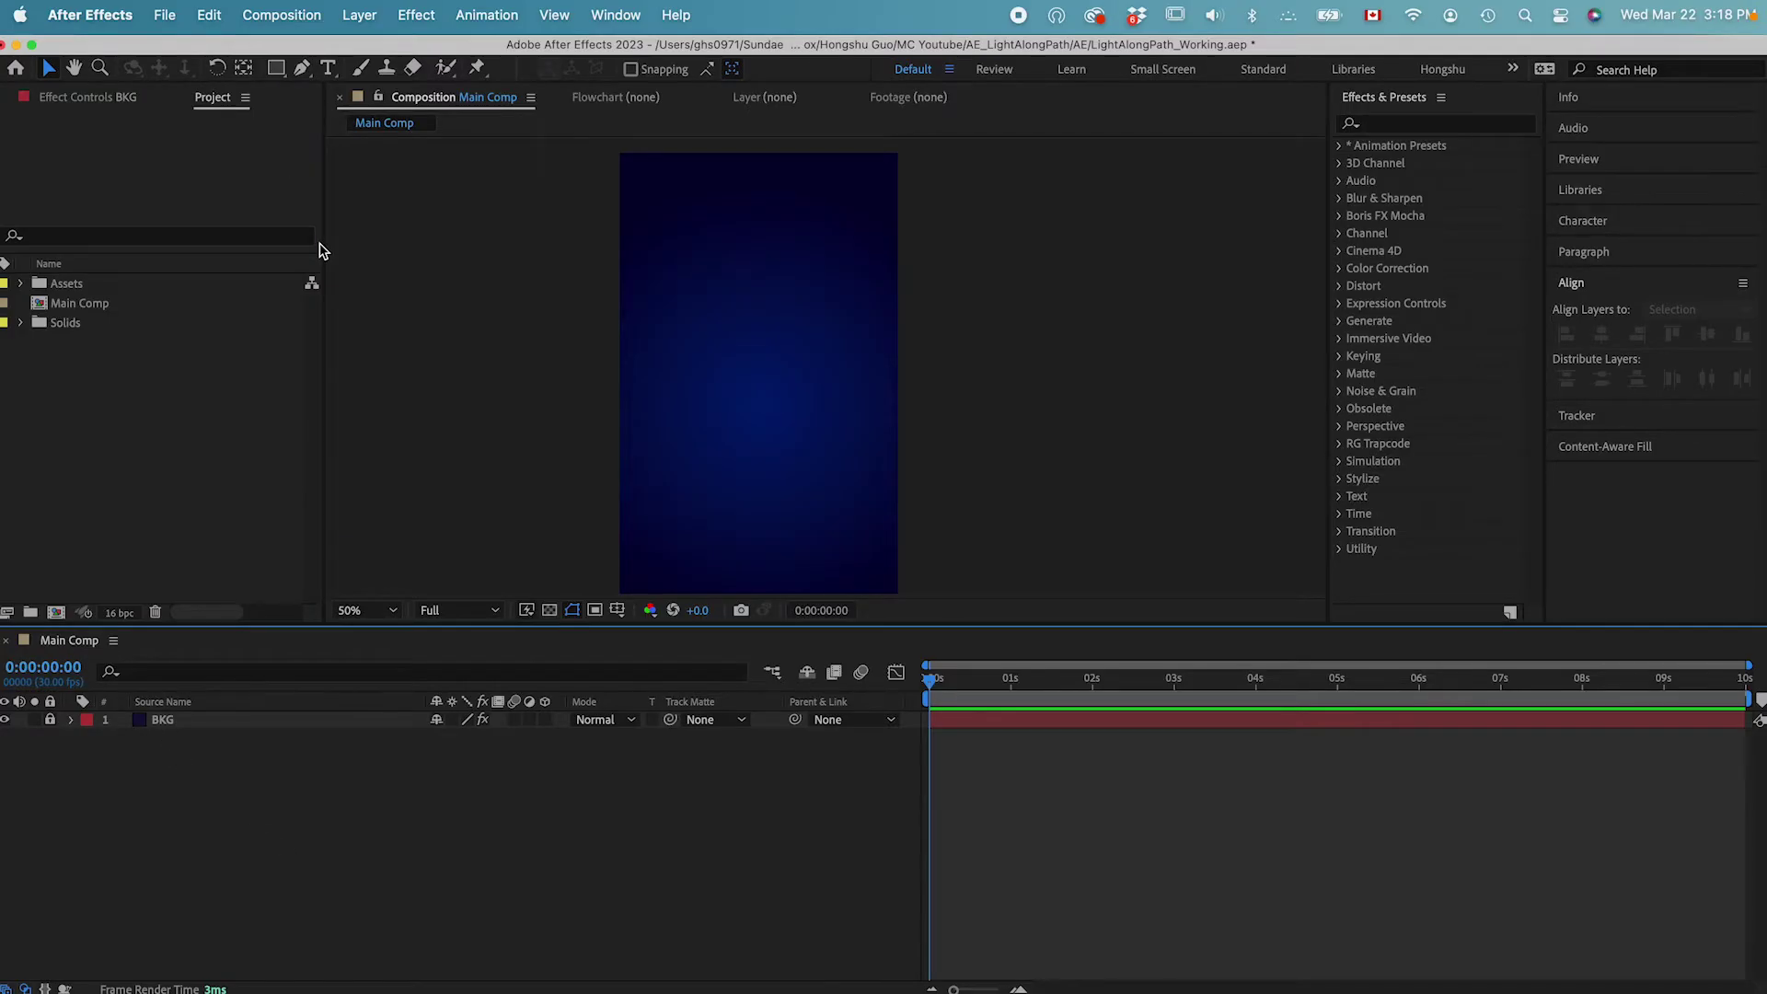
key("g")
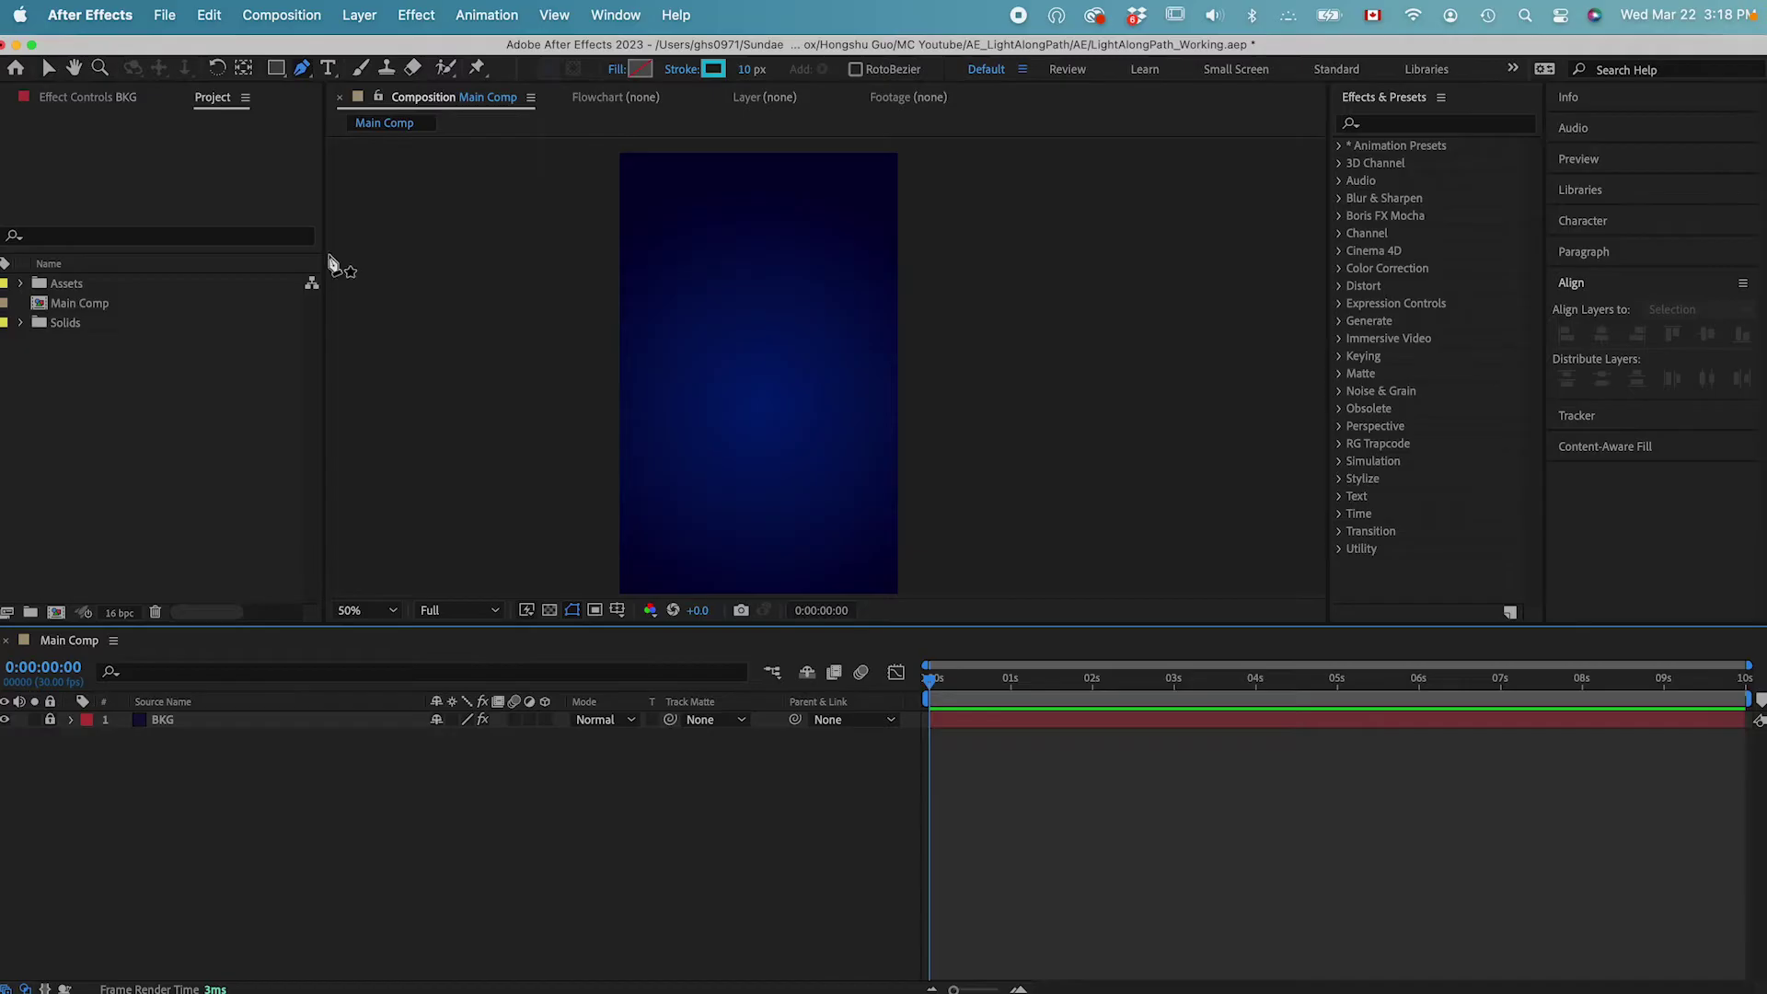
left_click(645, 281)
left_click(645, 480)
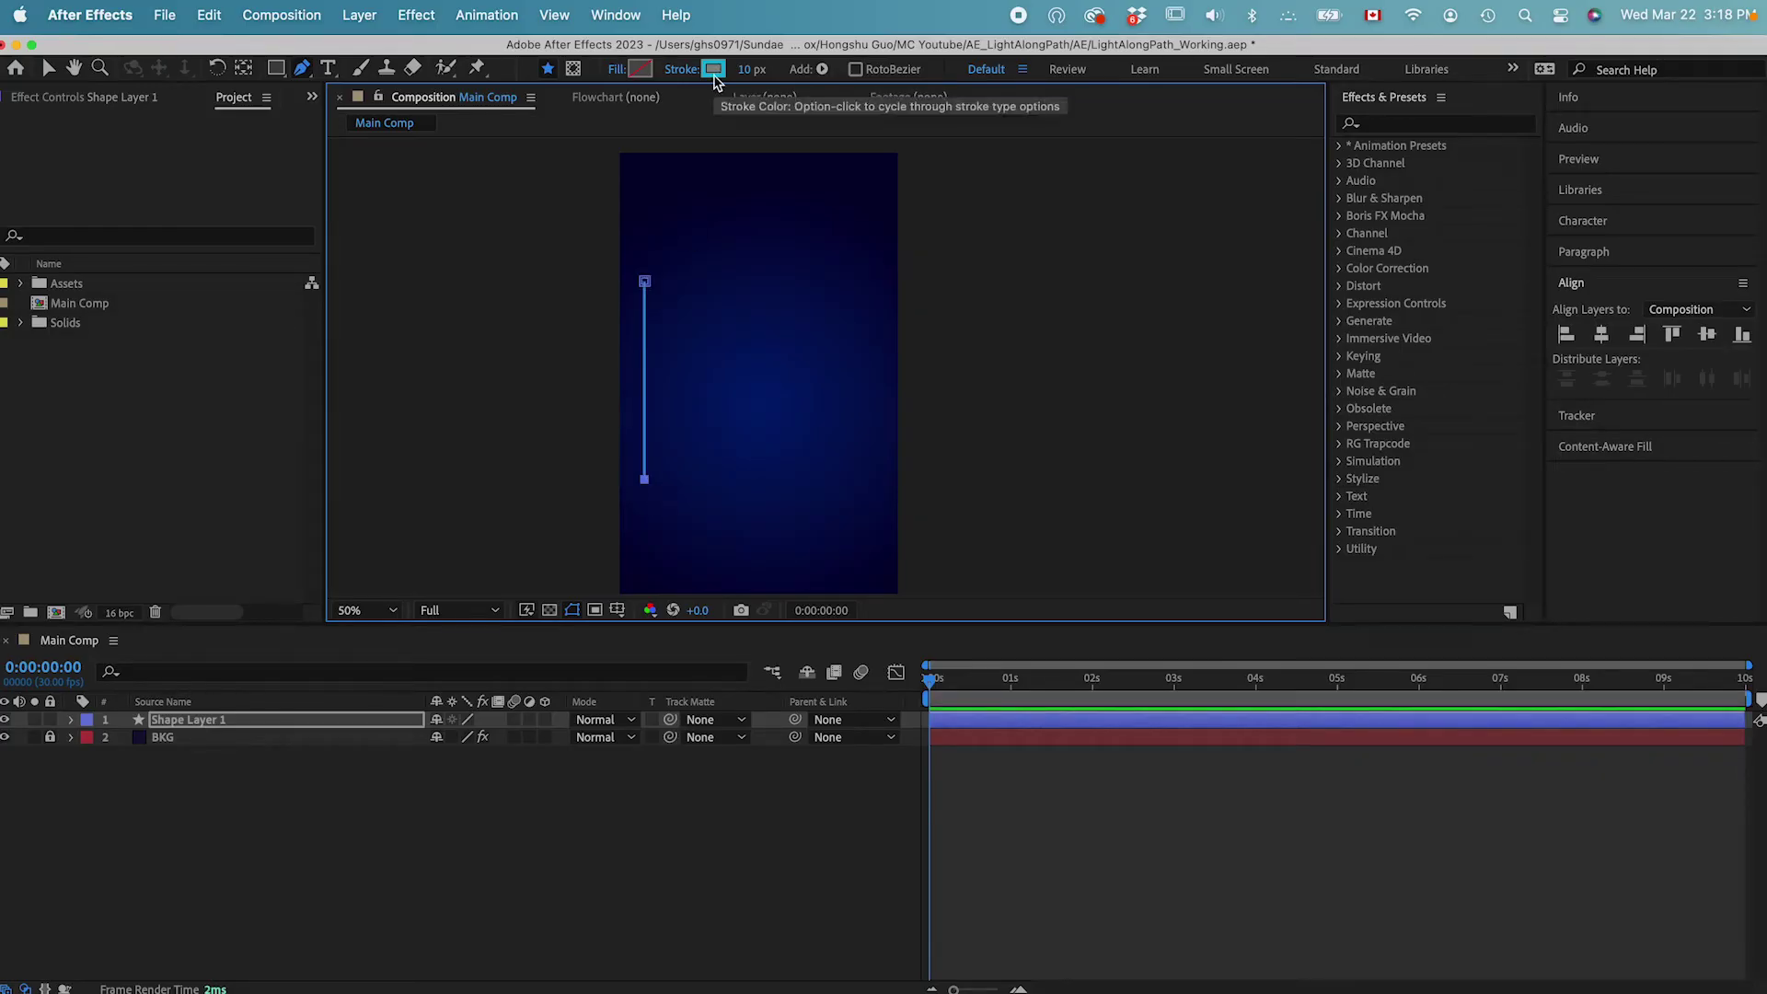
Set the line's stroke color to white (FFFFFF) and deselect the layer.
left_click(714, 72)
left_click_drag(1093, 563, 1020, 541)
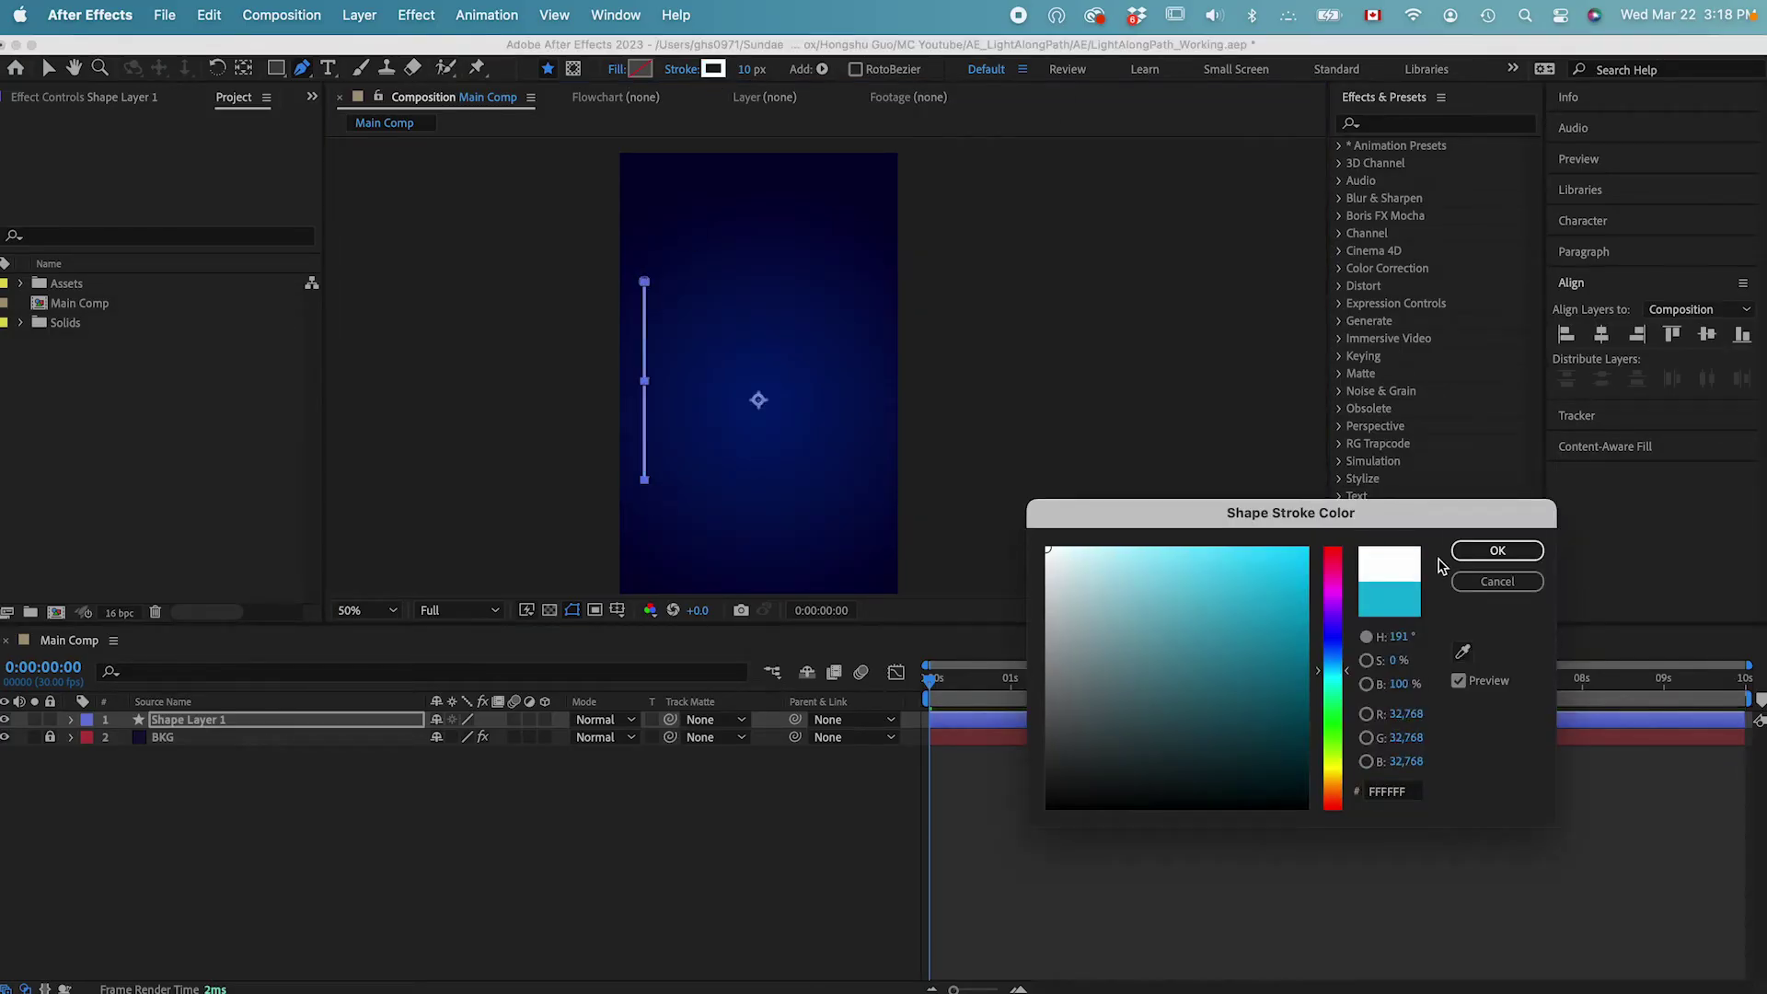
left_click(1473, 551)
left_click(485, 903)
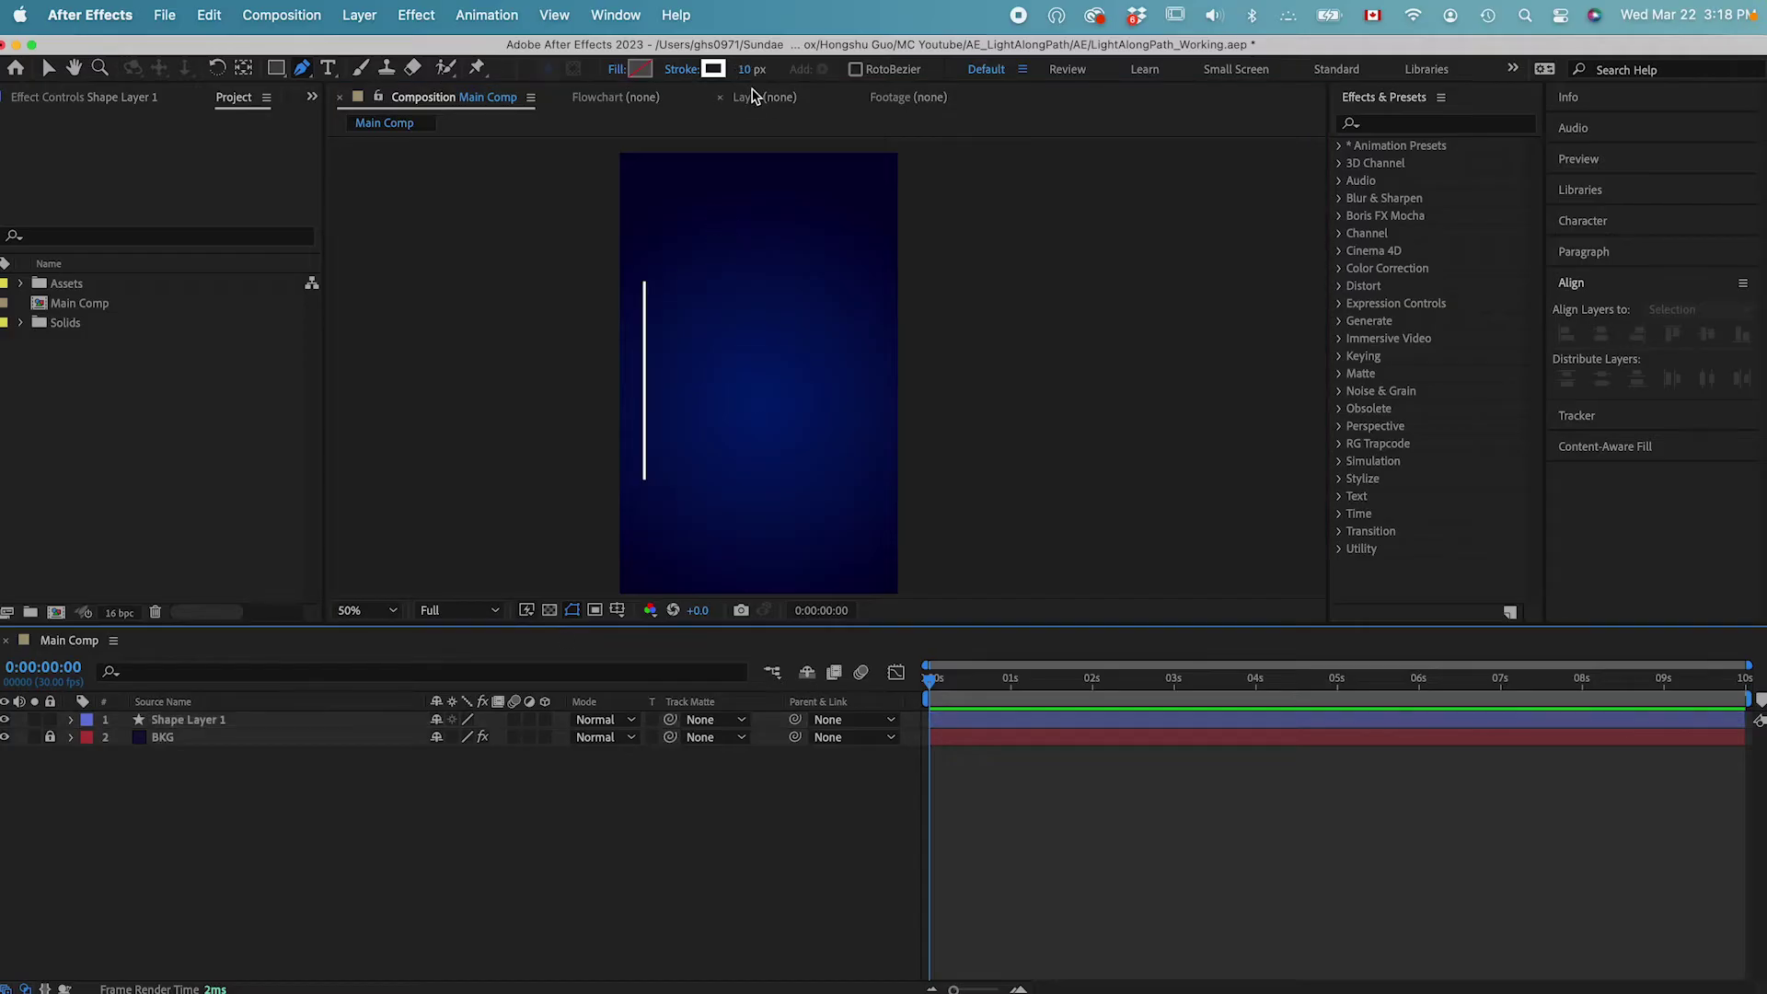
Add Trim Paths to Shape Layer 1 and reveal its Trim Paths properties.
left_click(197, 725)
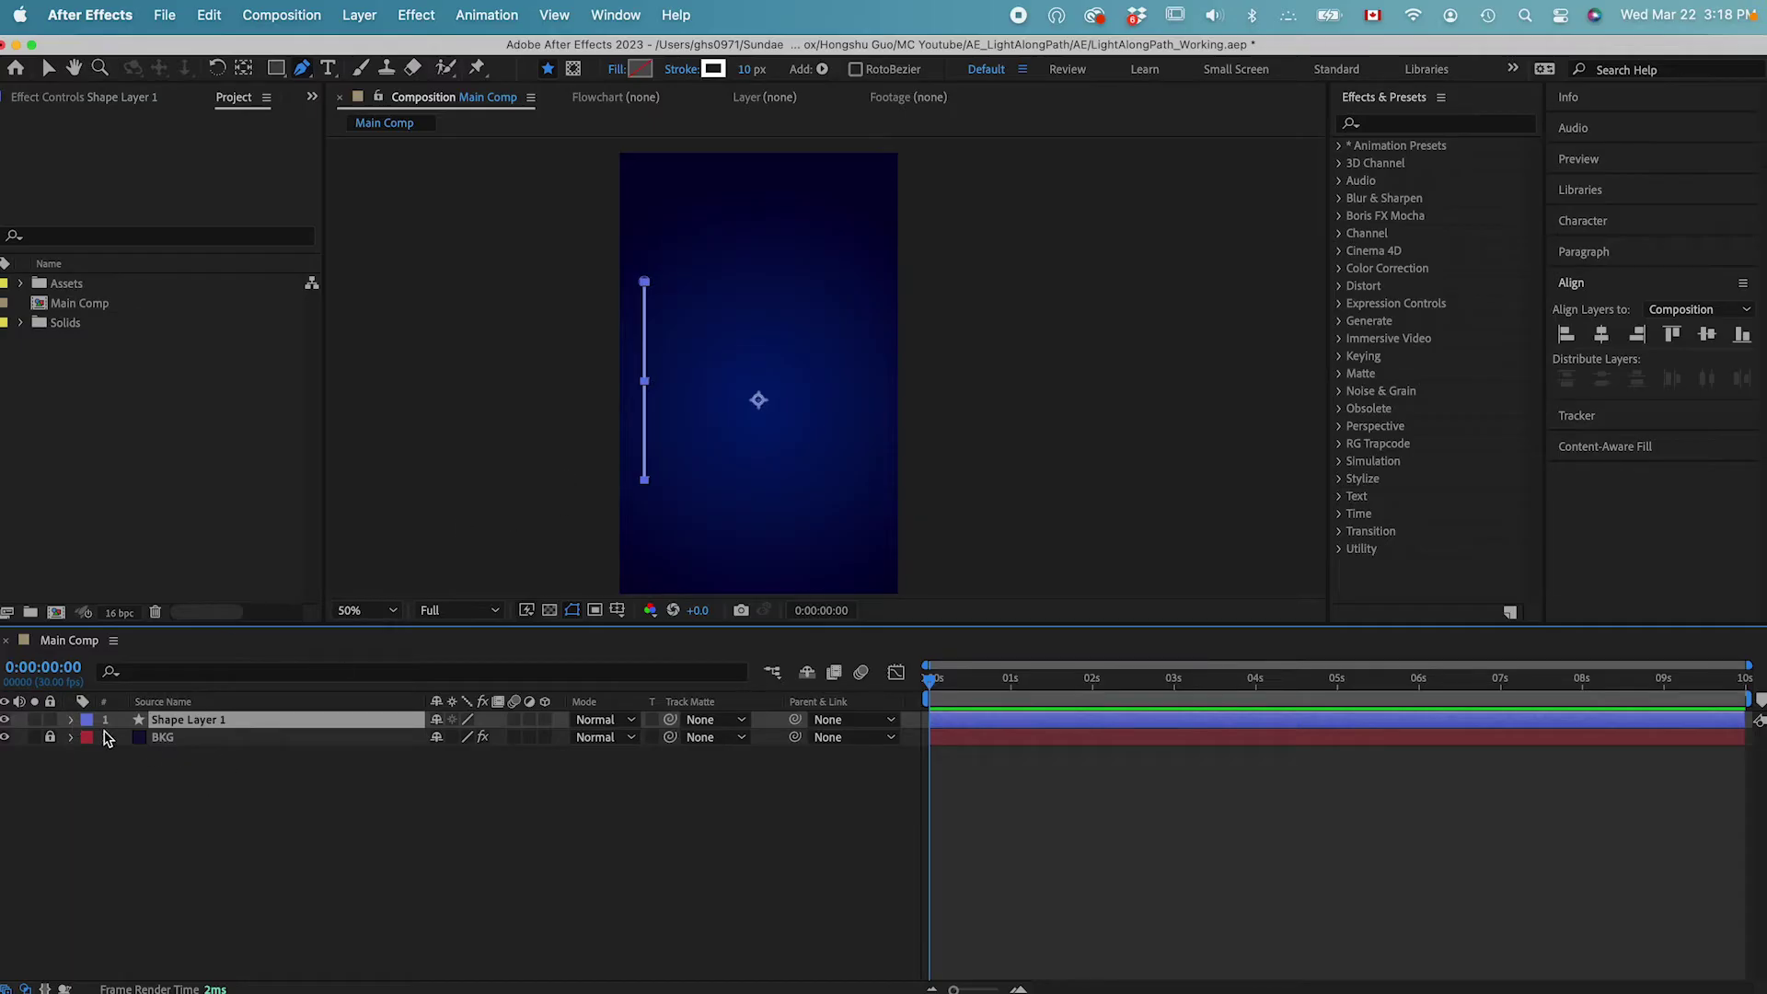
left_click(73, 720)
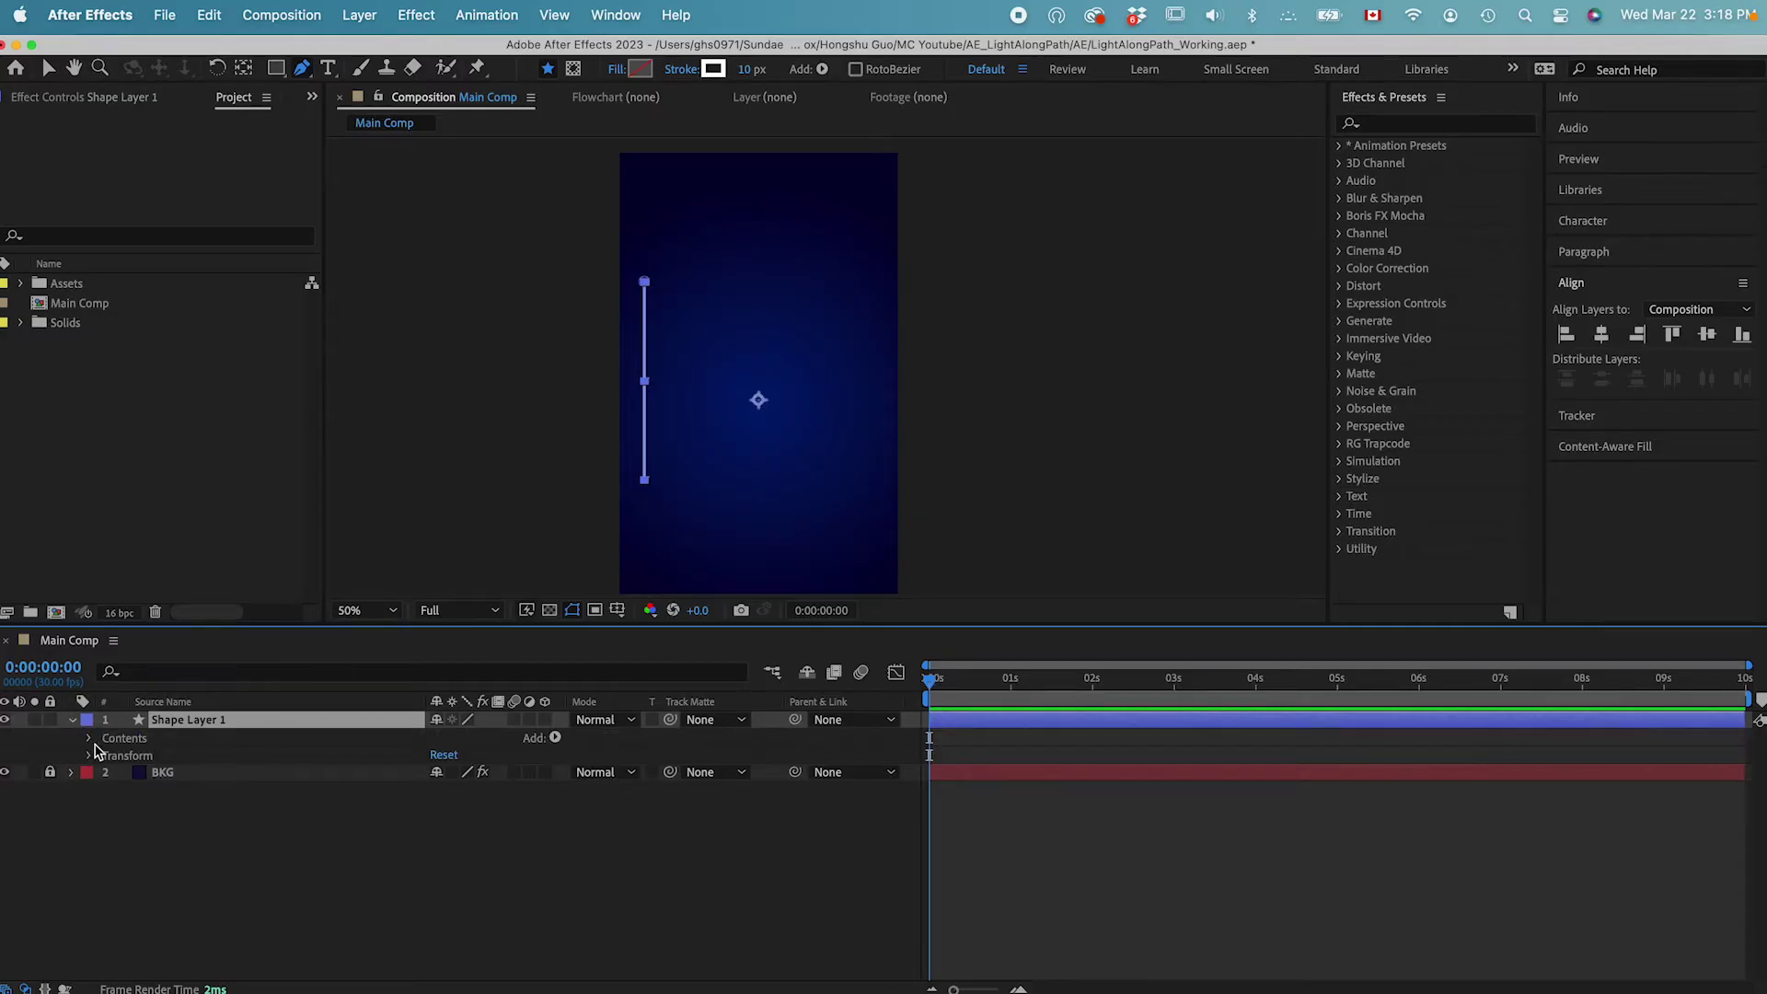
left_click(555, 737)
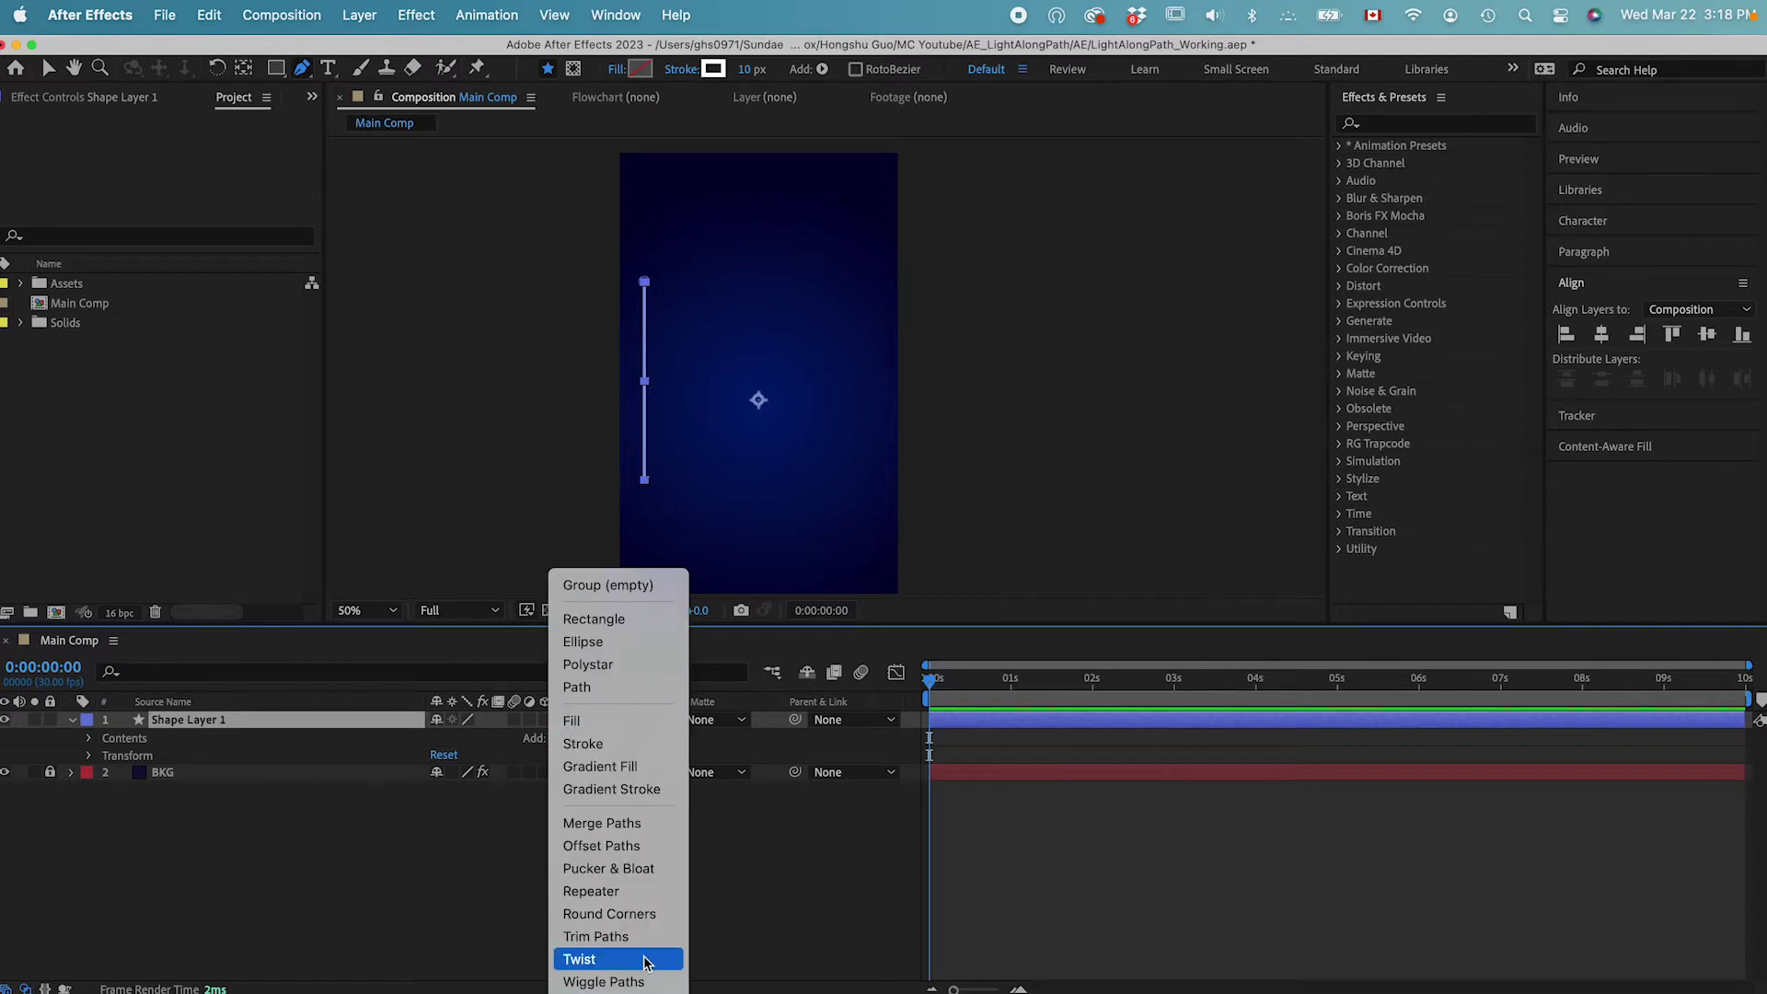
left_click(589, 932)
left_click(107, 773)
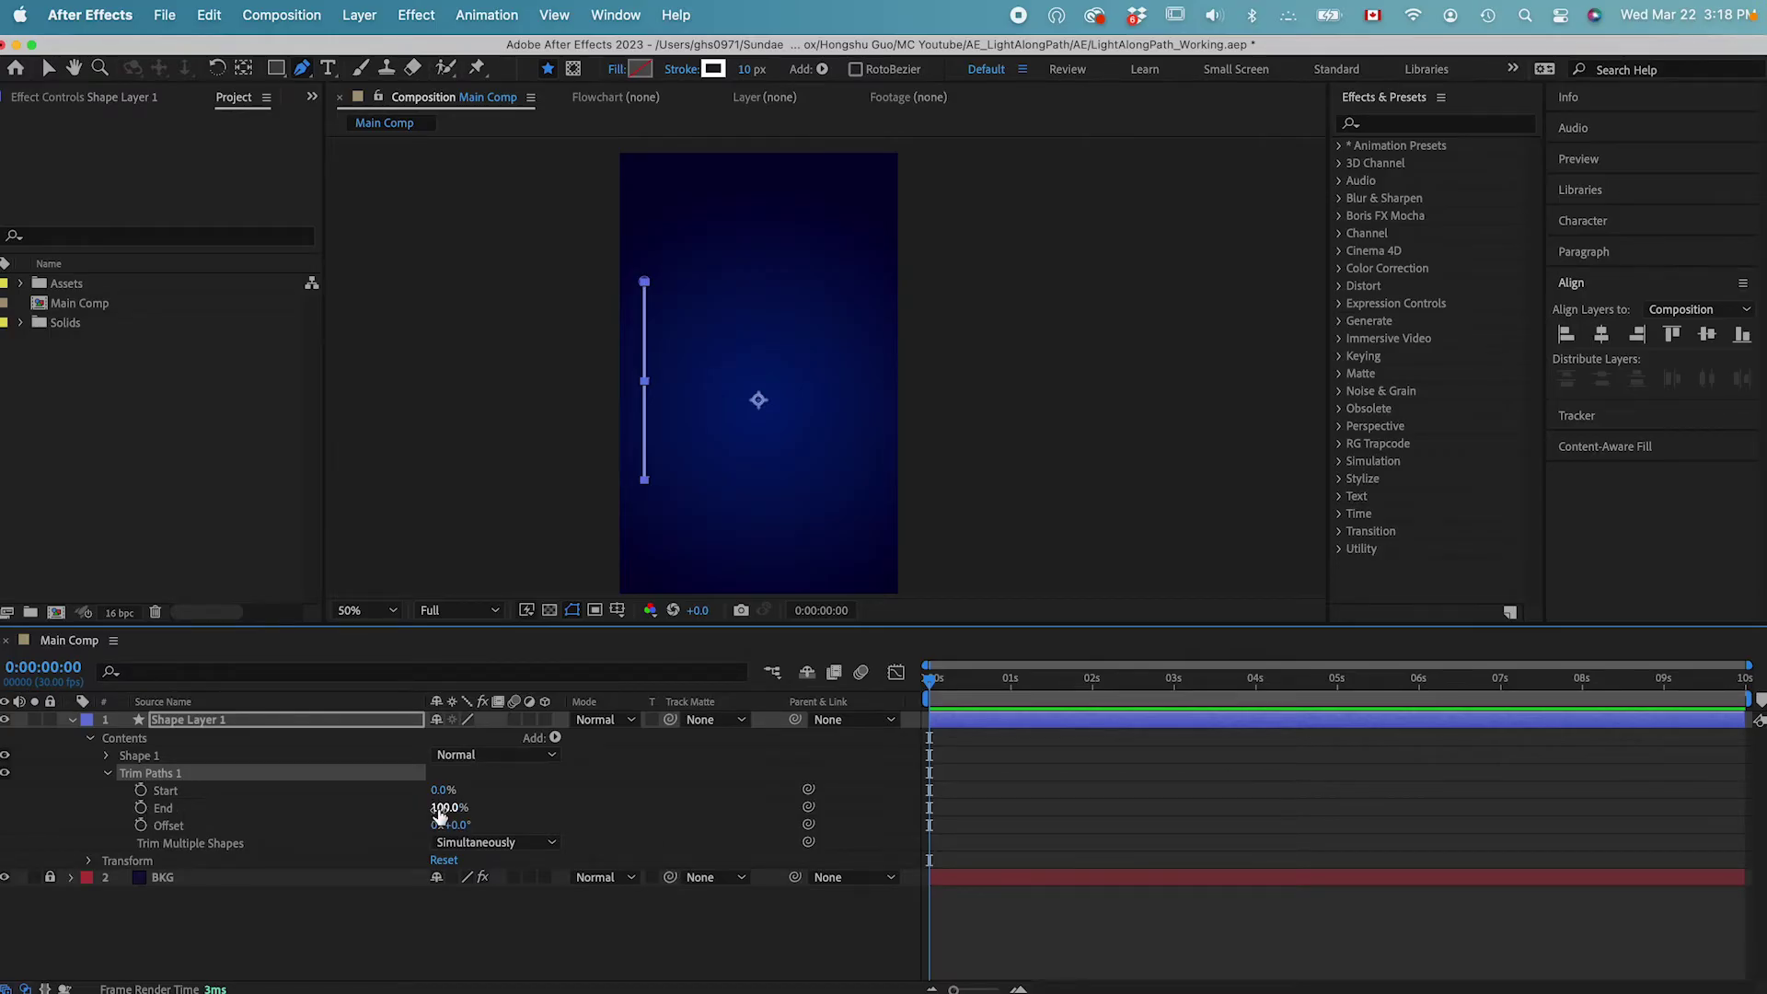
Set the Trim Paths End to 0% and enable keyframing for Start and End at 0:00:00:00.
mouse_move(445, 809)
left_mouse_down()
mouse_move(531, 810)
mouse_move(385, 818)
left_mouse_up()
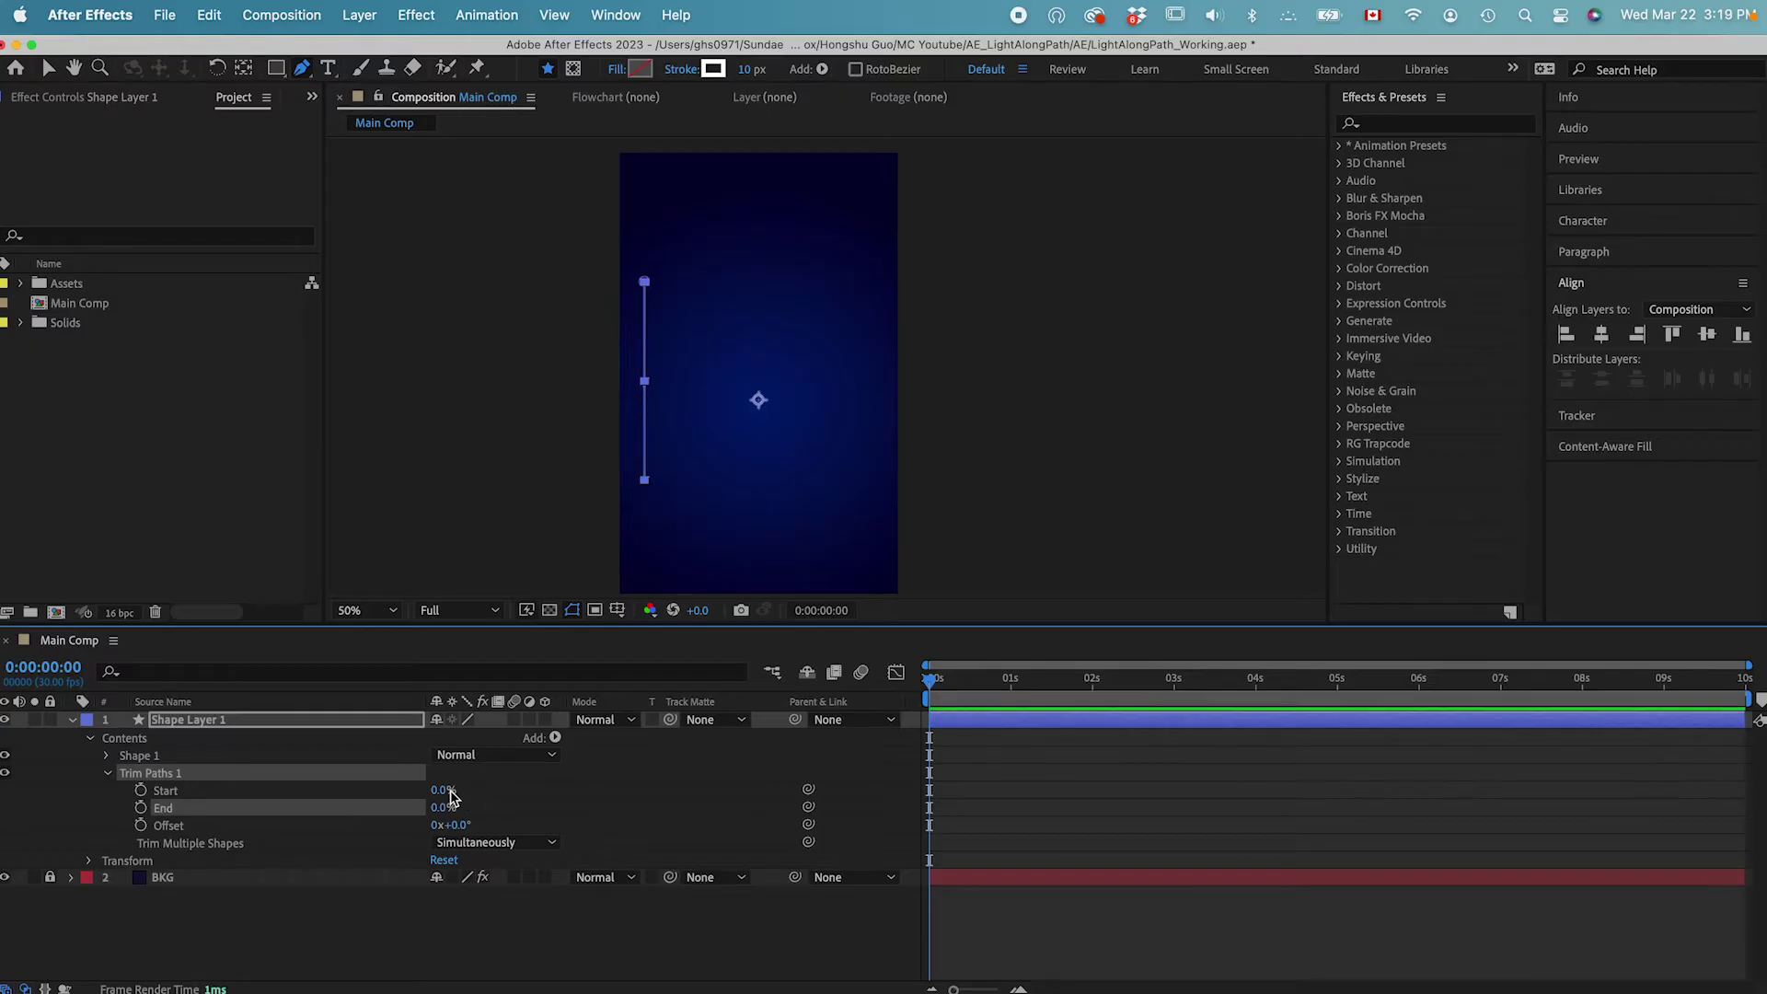
left_click(142, 791)
left_click(142, 809)
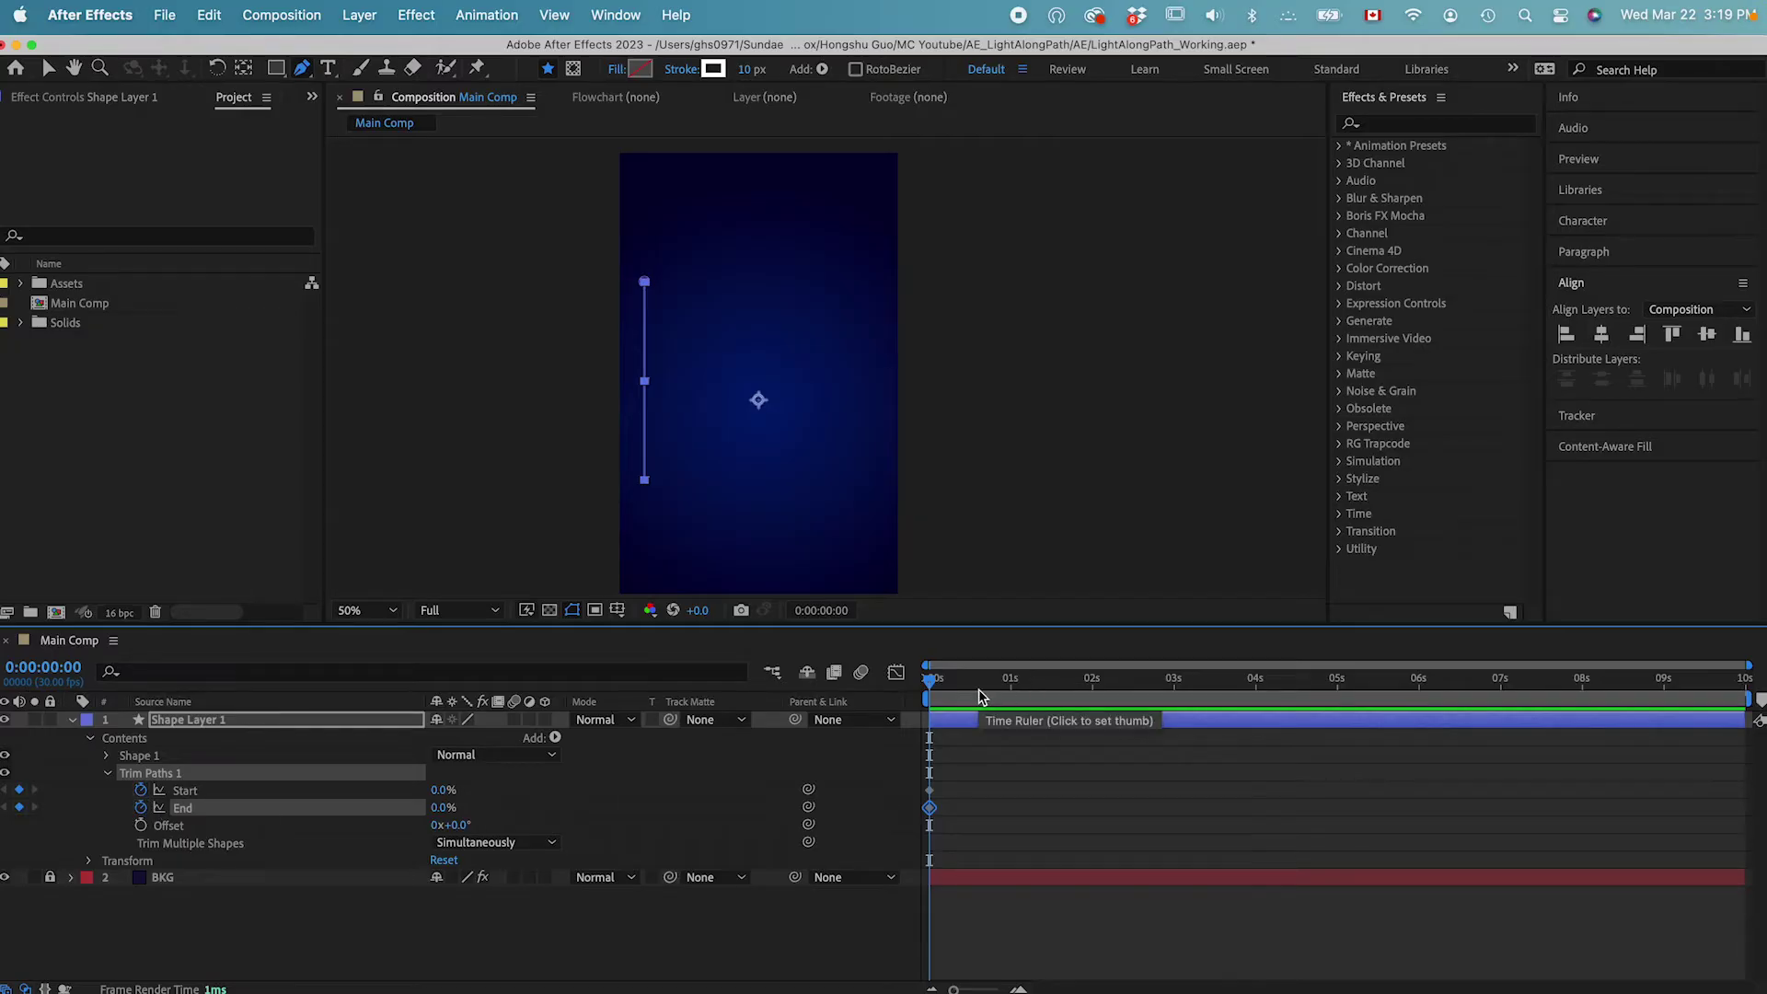
Keyframe both the Trim Paths Start and End at 100% on frame 10.
key("shift+super+Right")
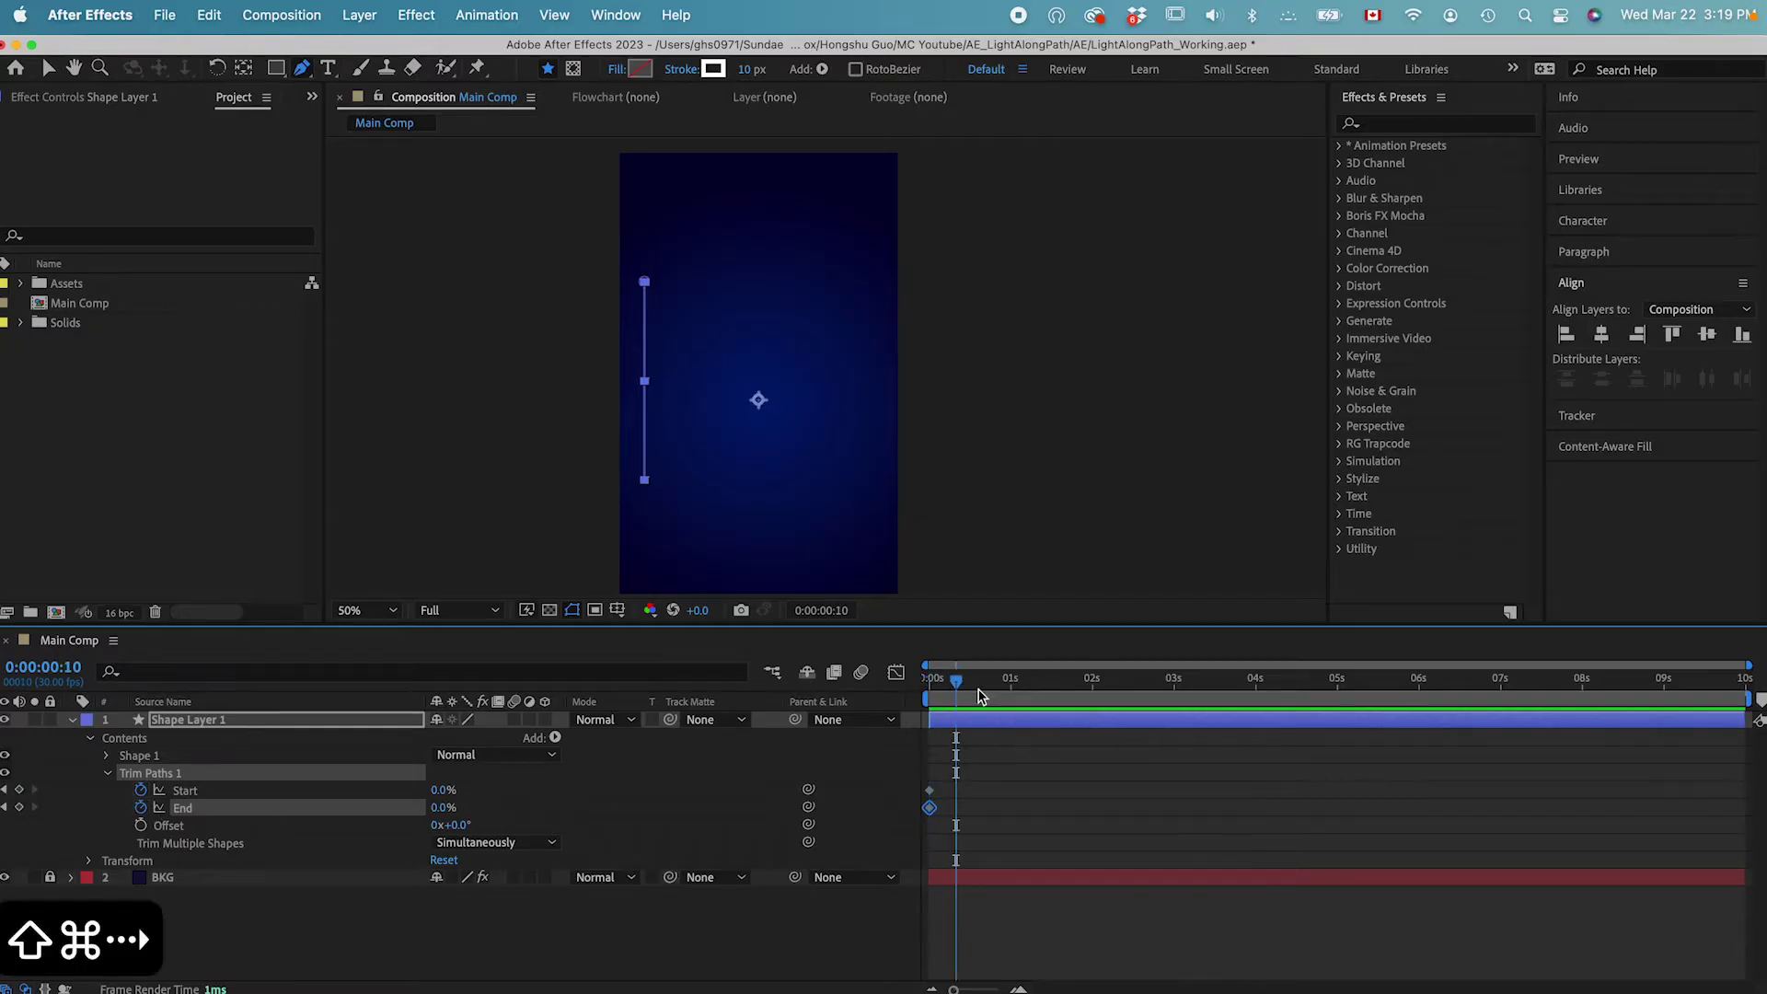
left_click(444, 789)
type("100")
key("Return")
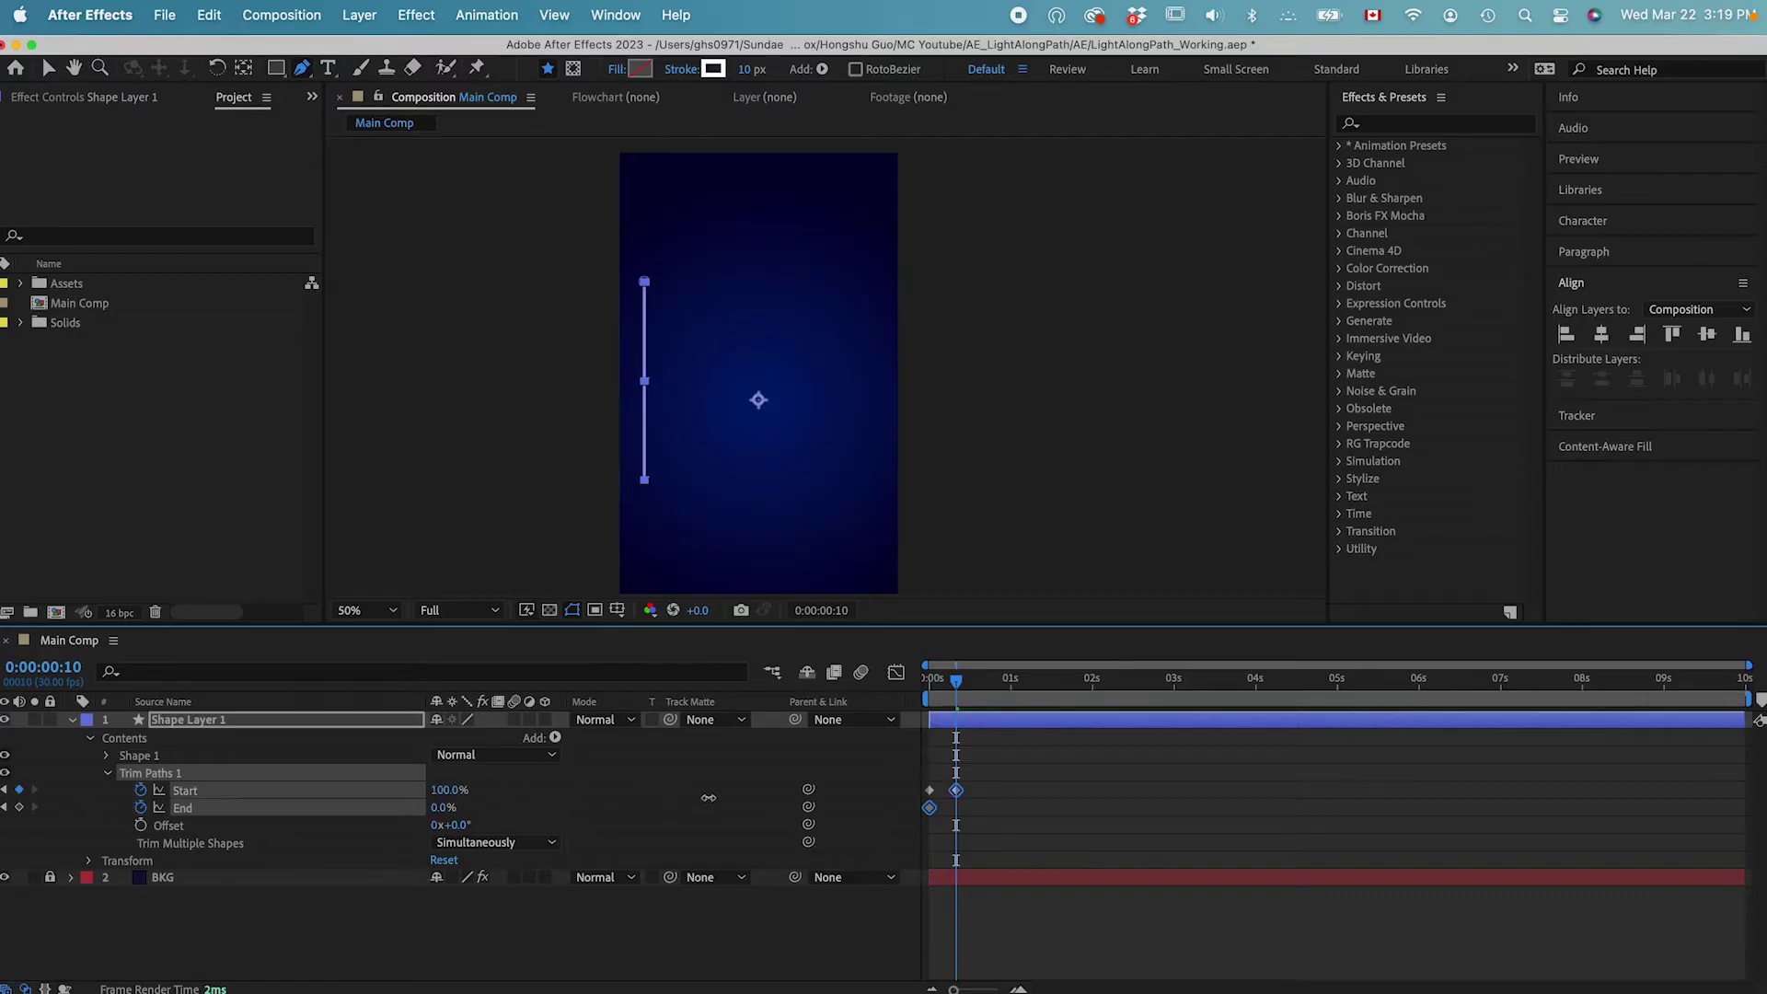
left_click(444, 808)
type("100")
key("Return")
Apply Easy Ease to all the Start and End keyframes.
left_click_drag(985, 837, 882, 769)
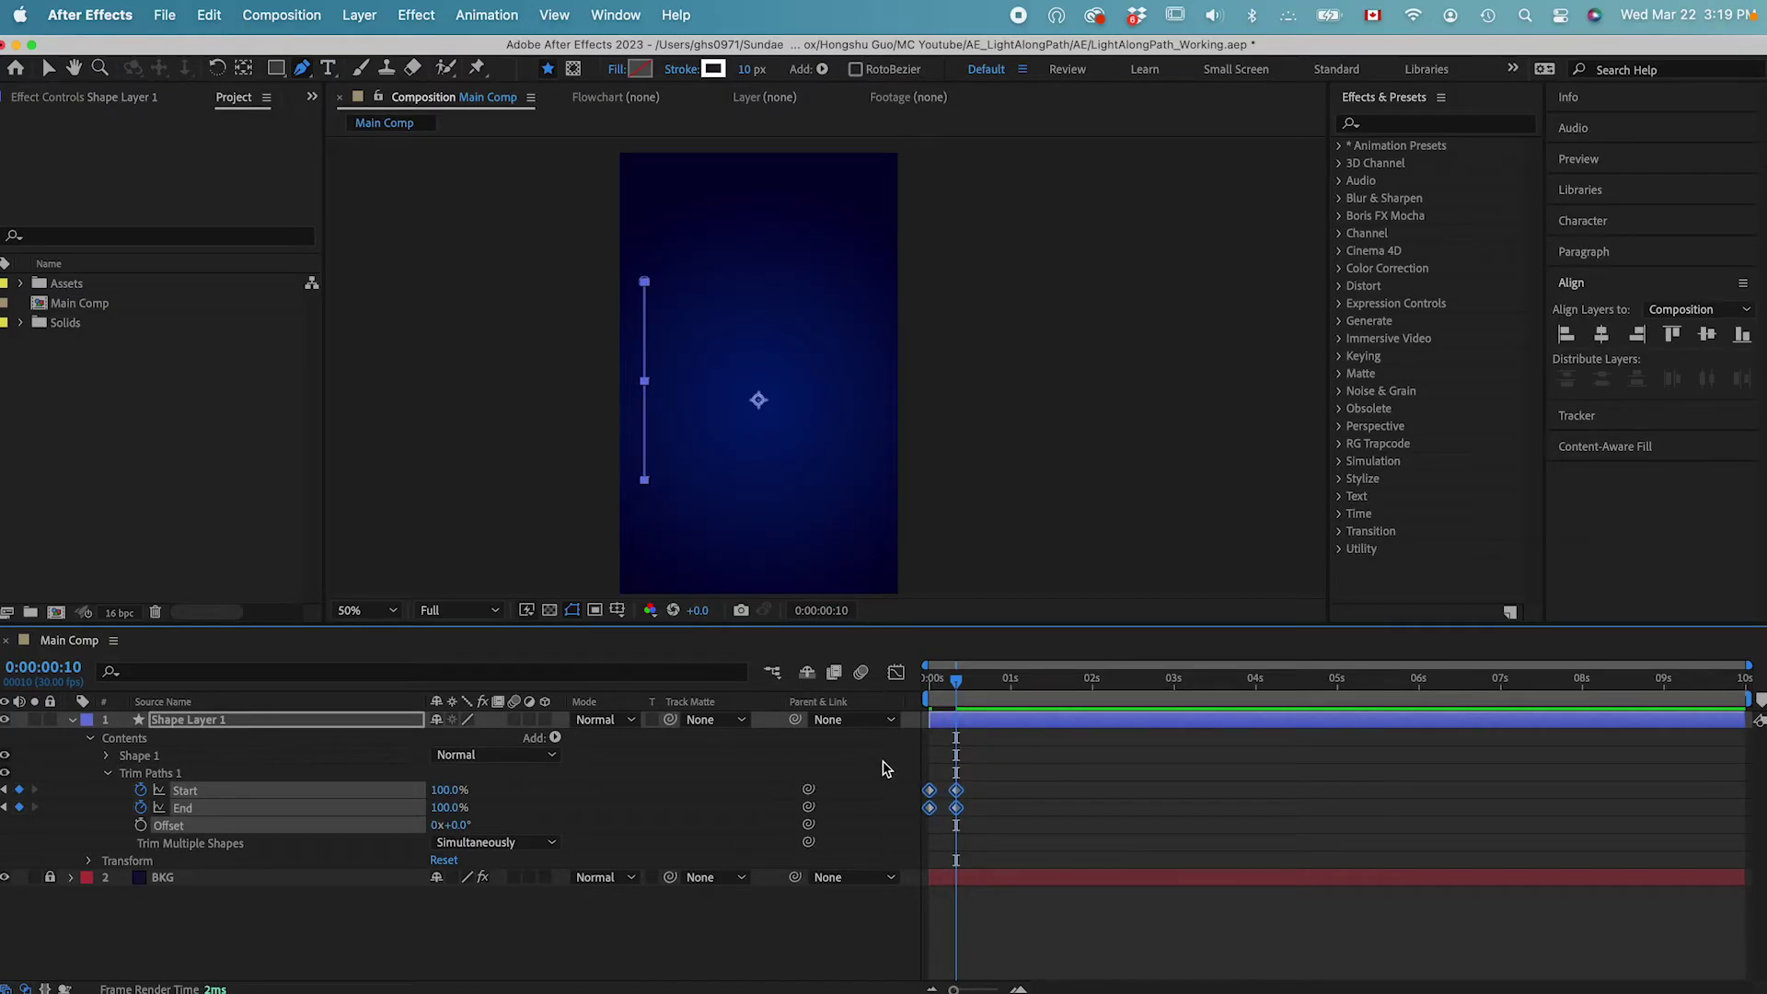
right_click(958, 809)
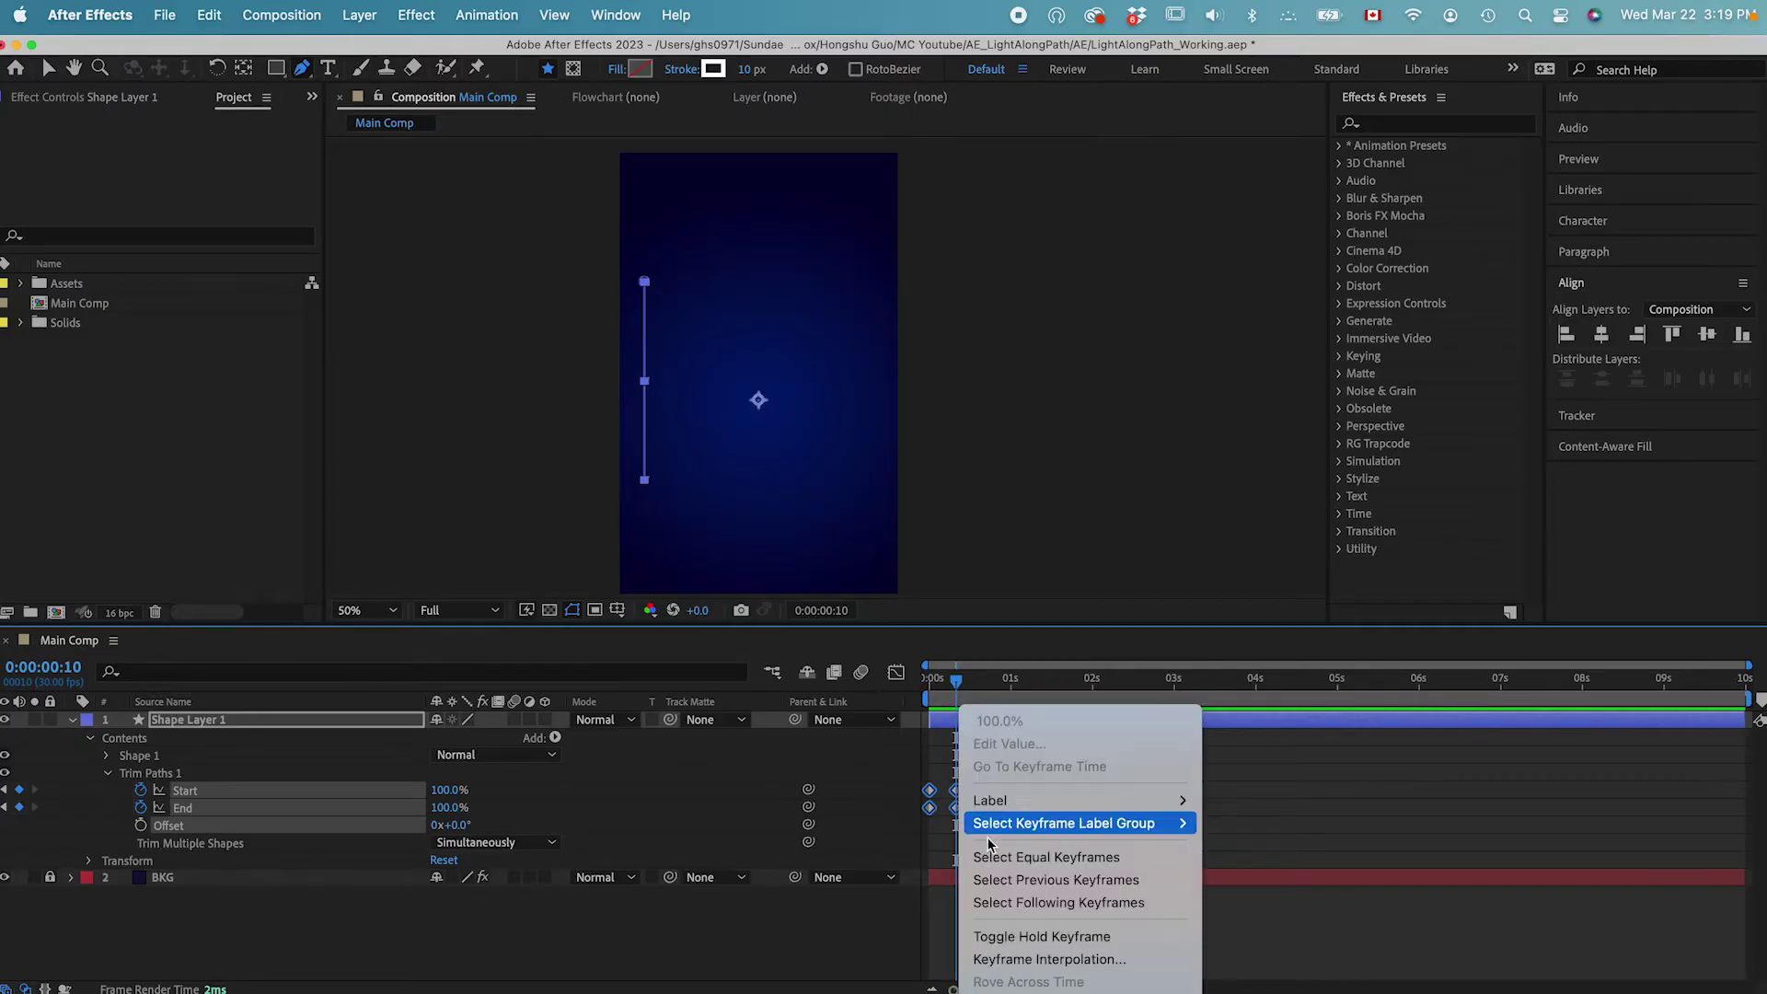
mouse_move(1068, 989)
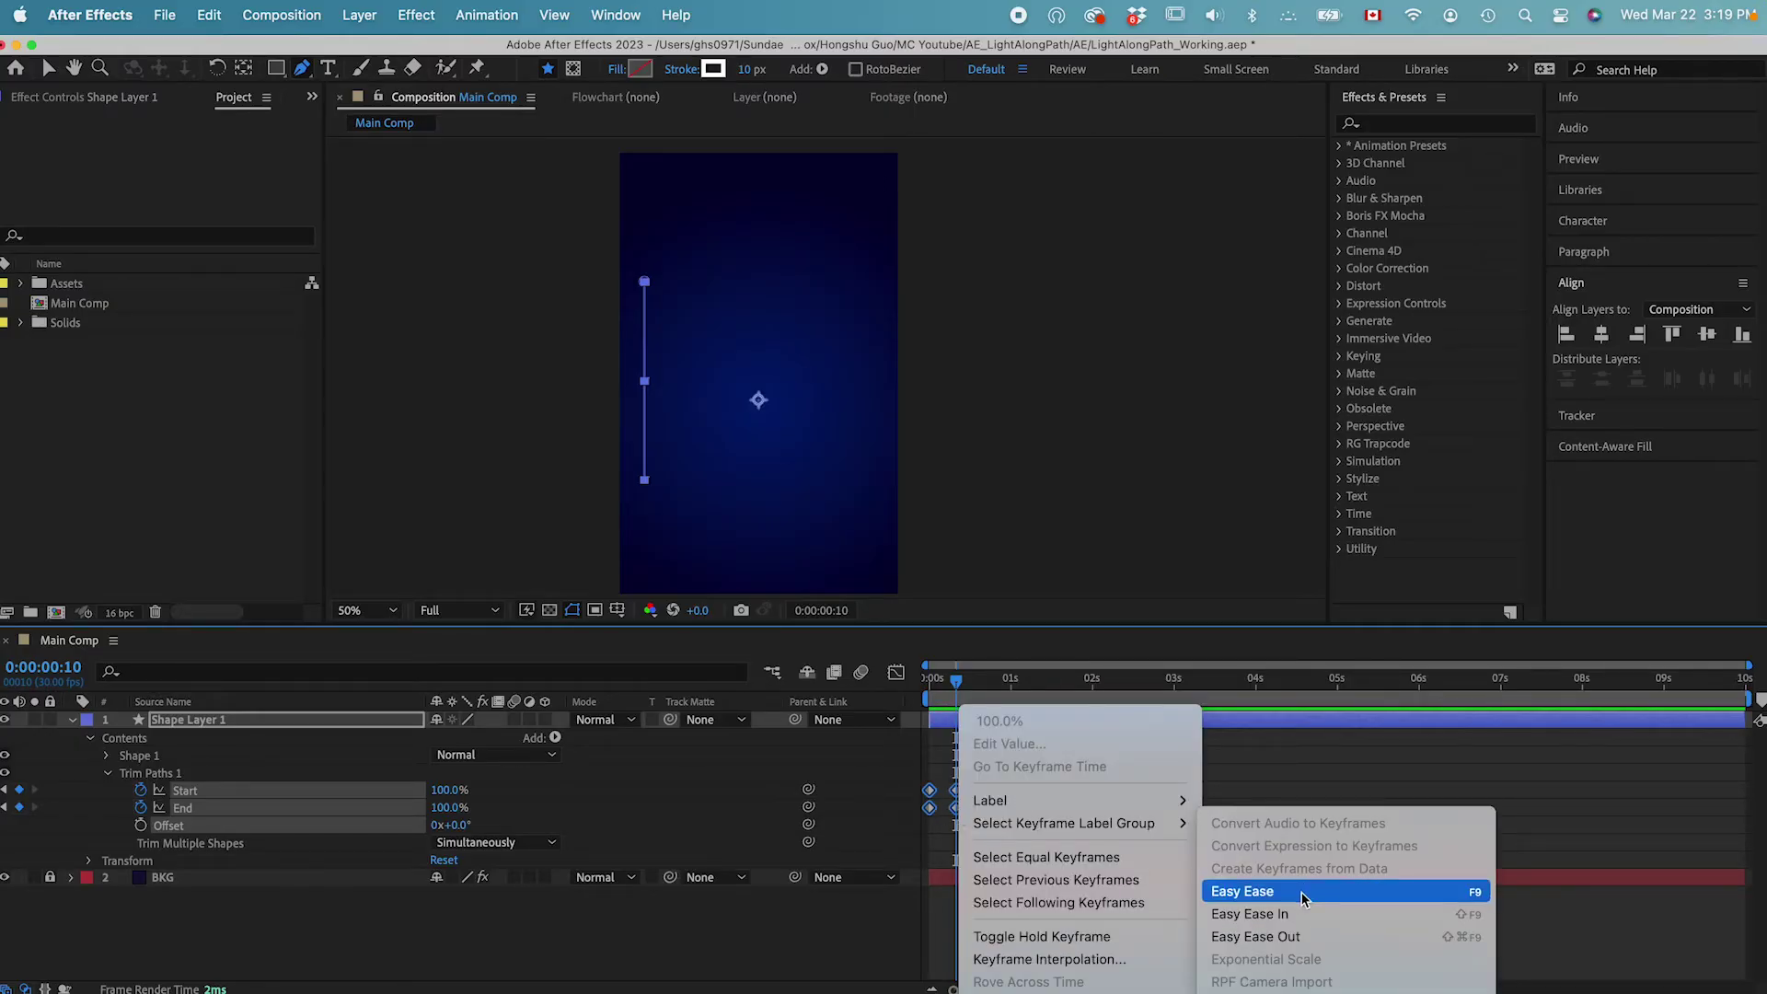
left_click(1302, 892)
Shape the Start and End speed curves into a steep central peak, with about 76% influence on the first keyframes, then return to the keyframe view.
left_click(896, 671)
left_click(1285, 968)
left_click_drag(1471, 937, 1259, 925)
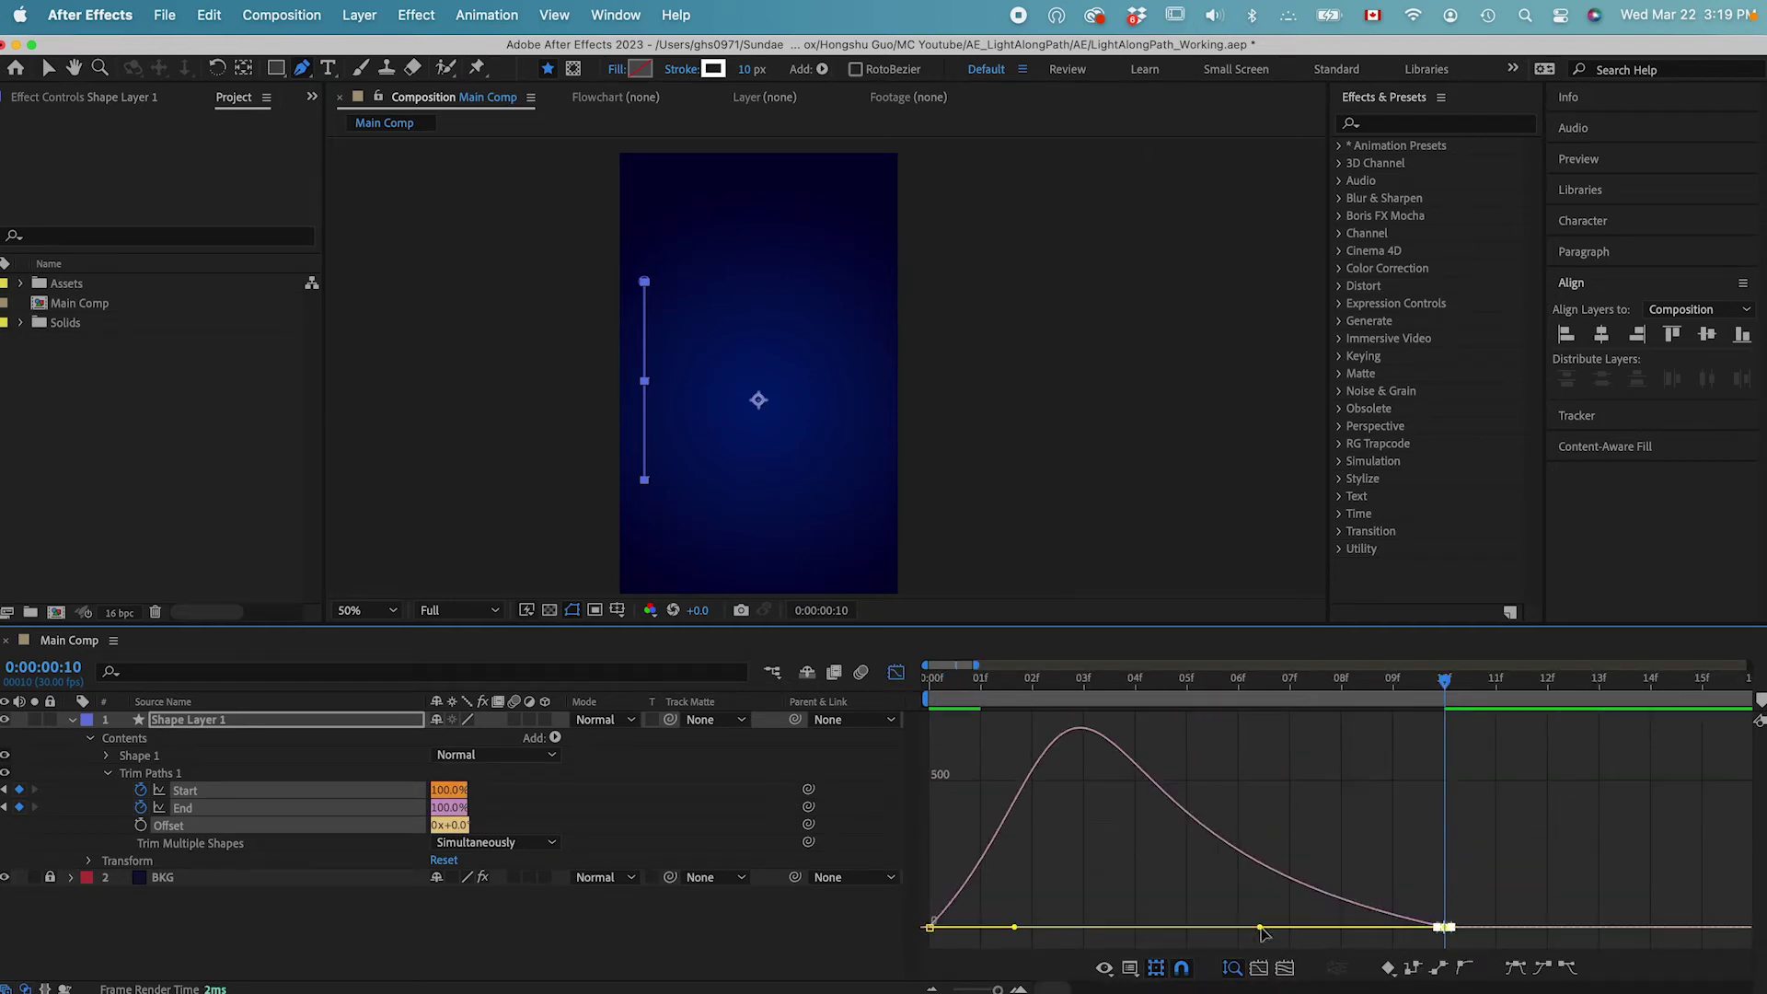
left_click(929, 924)
left_click_drag(1016, 925, 1125, 925)
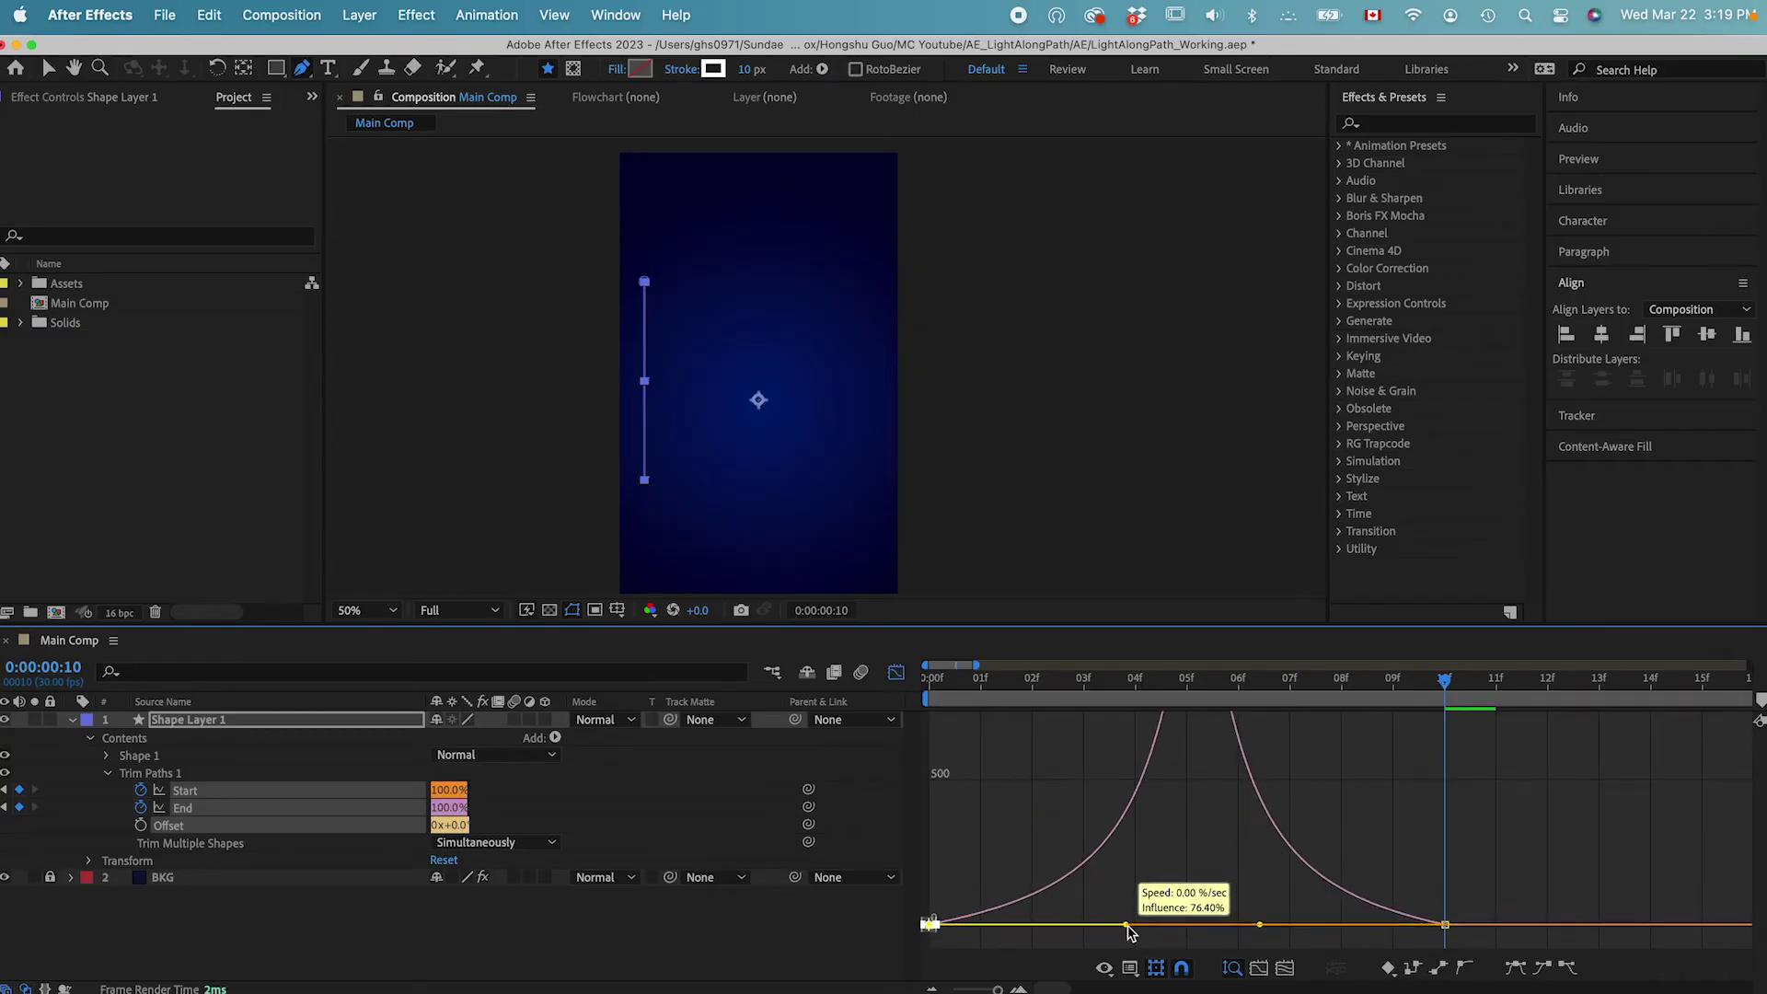
left_click(896, 673)
left_click_drag(993, 990, 984, 989)
left_click(1035, 856)
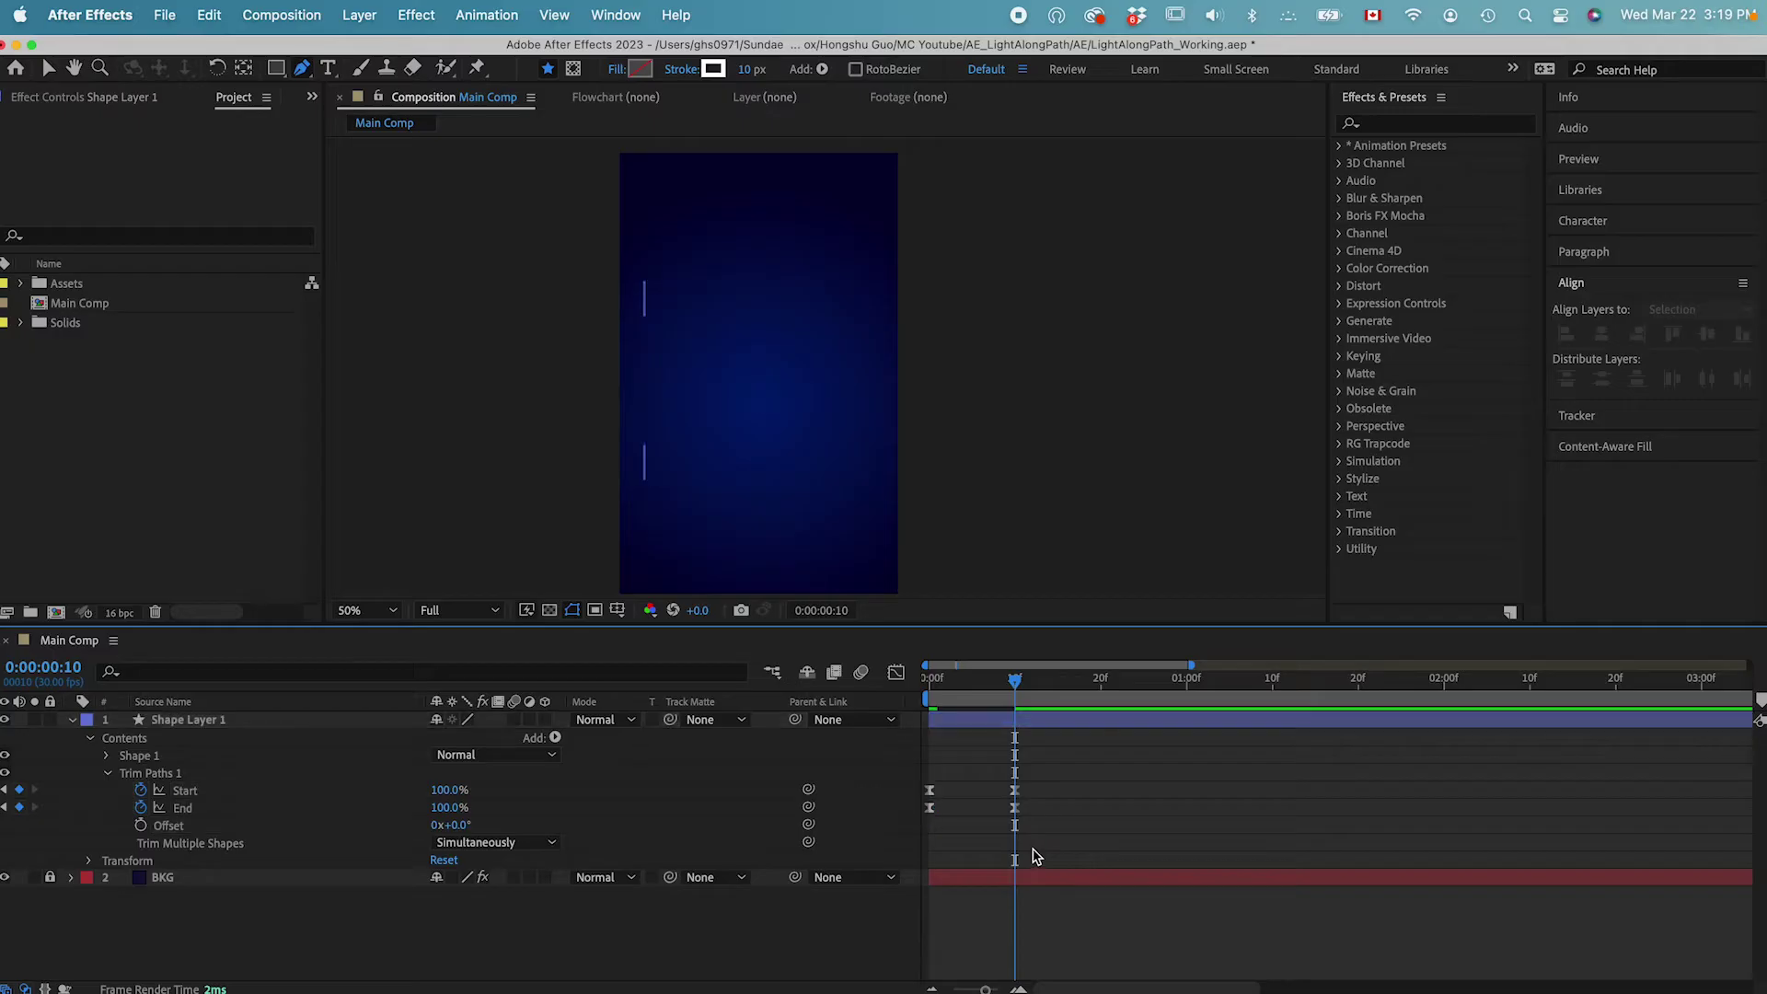
Shift both Start keyframes 3 frames later than the End keyframes.
left_click_drag(1034, 754, 930, 801)
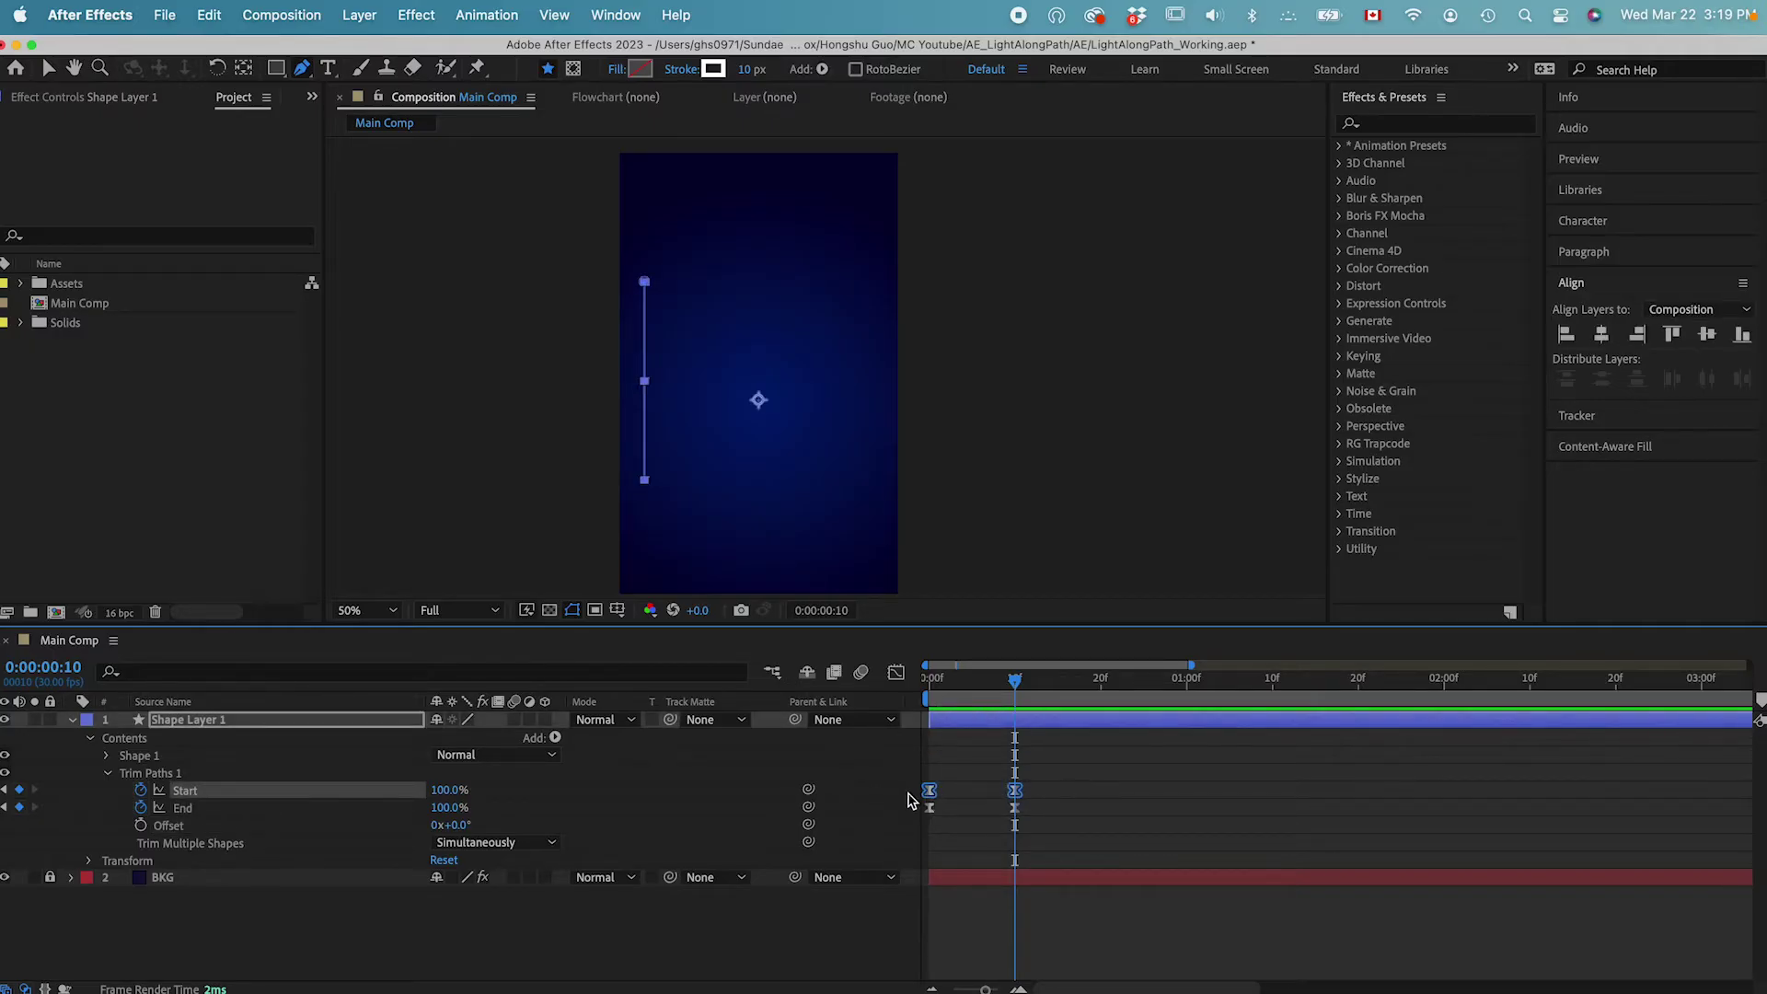
left_click_drag(929, 799, 957, 799)
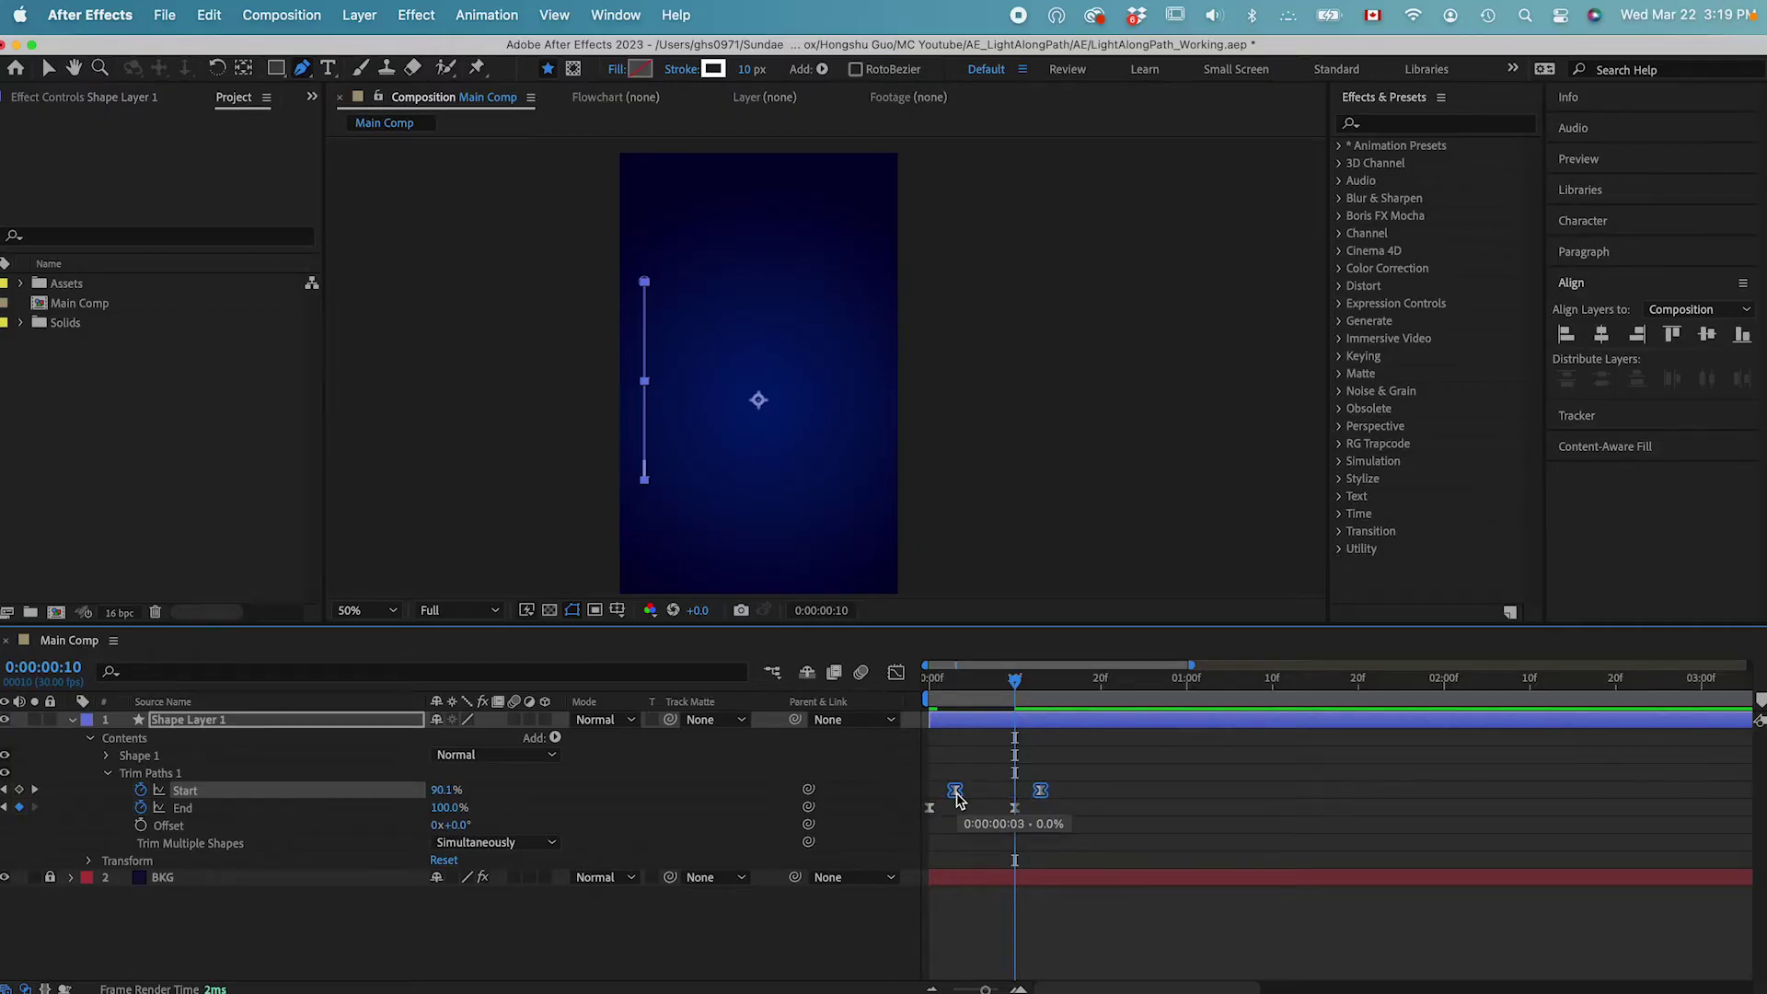
left_click(949, 796)
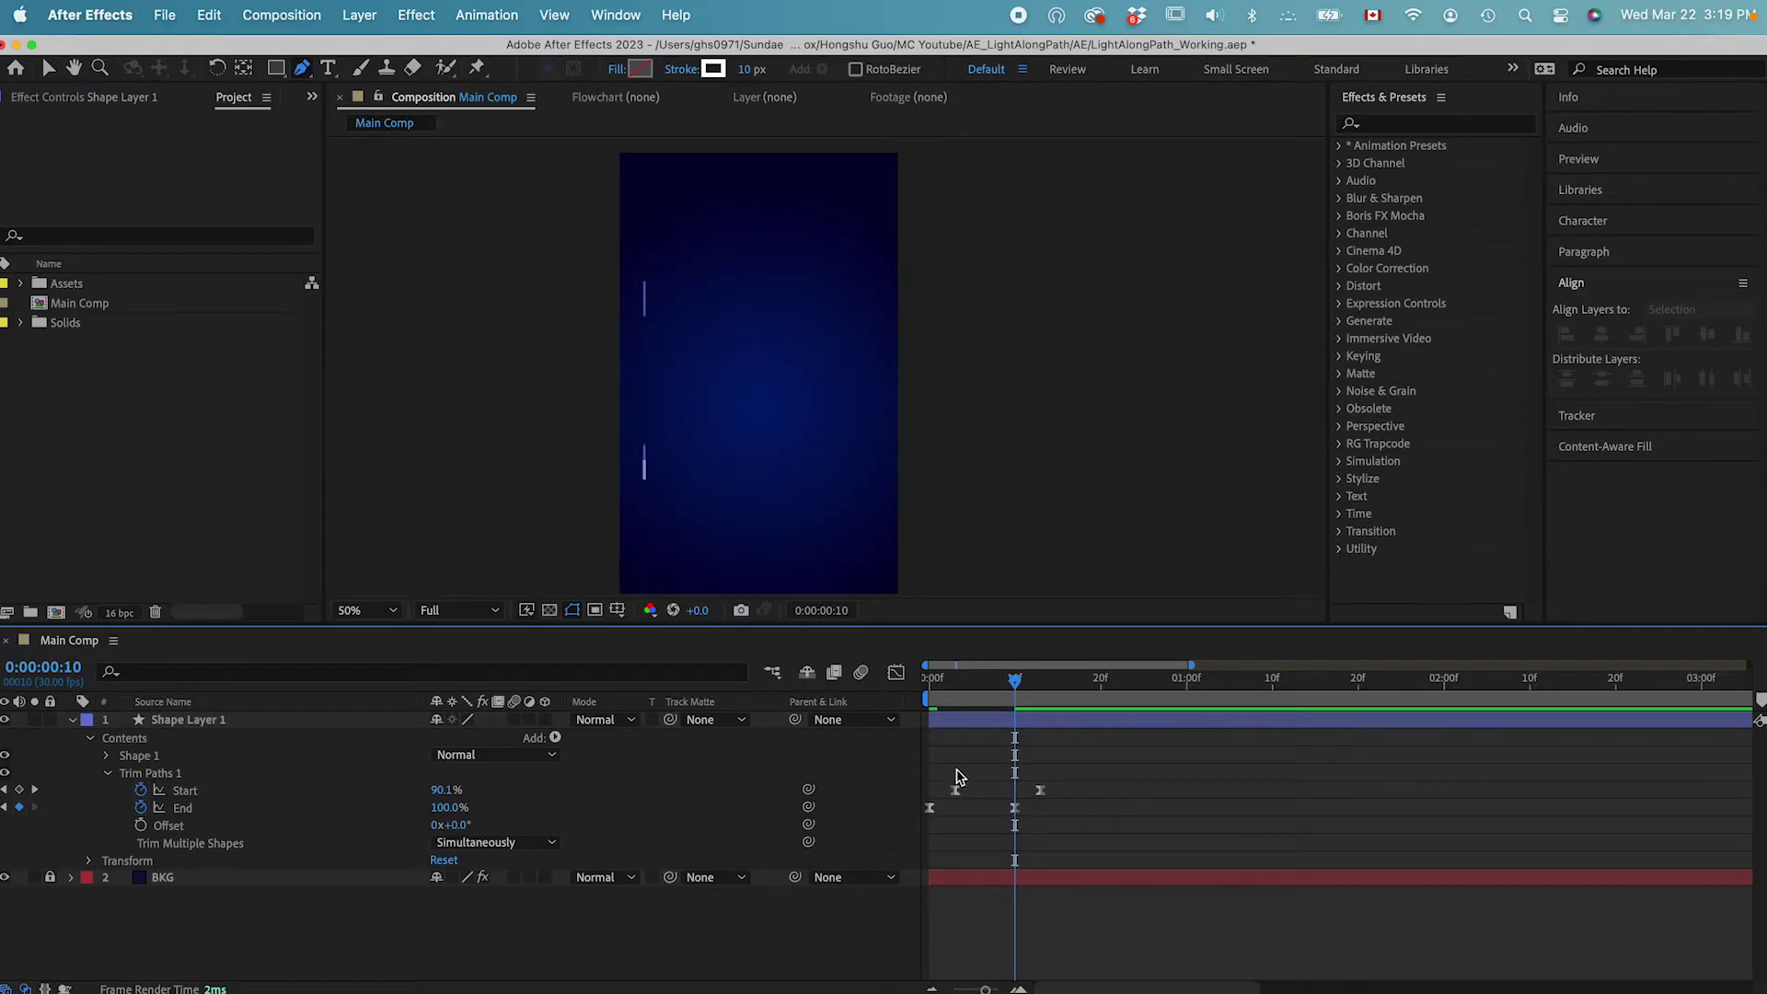
Preview the line's trim animation from the beginning of the composition.
left_click(922, 688)
key("space")
key("space")
key("space")
key("space")
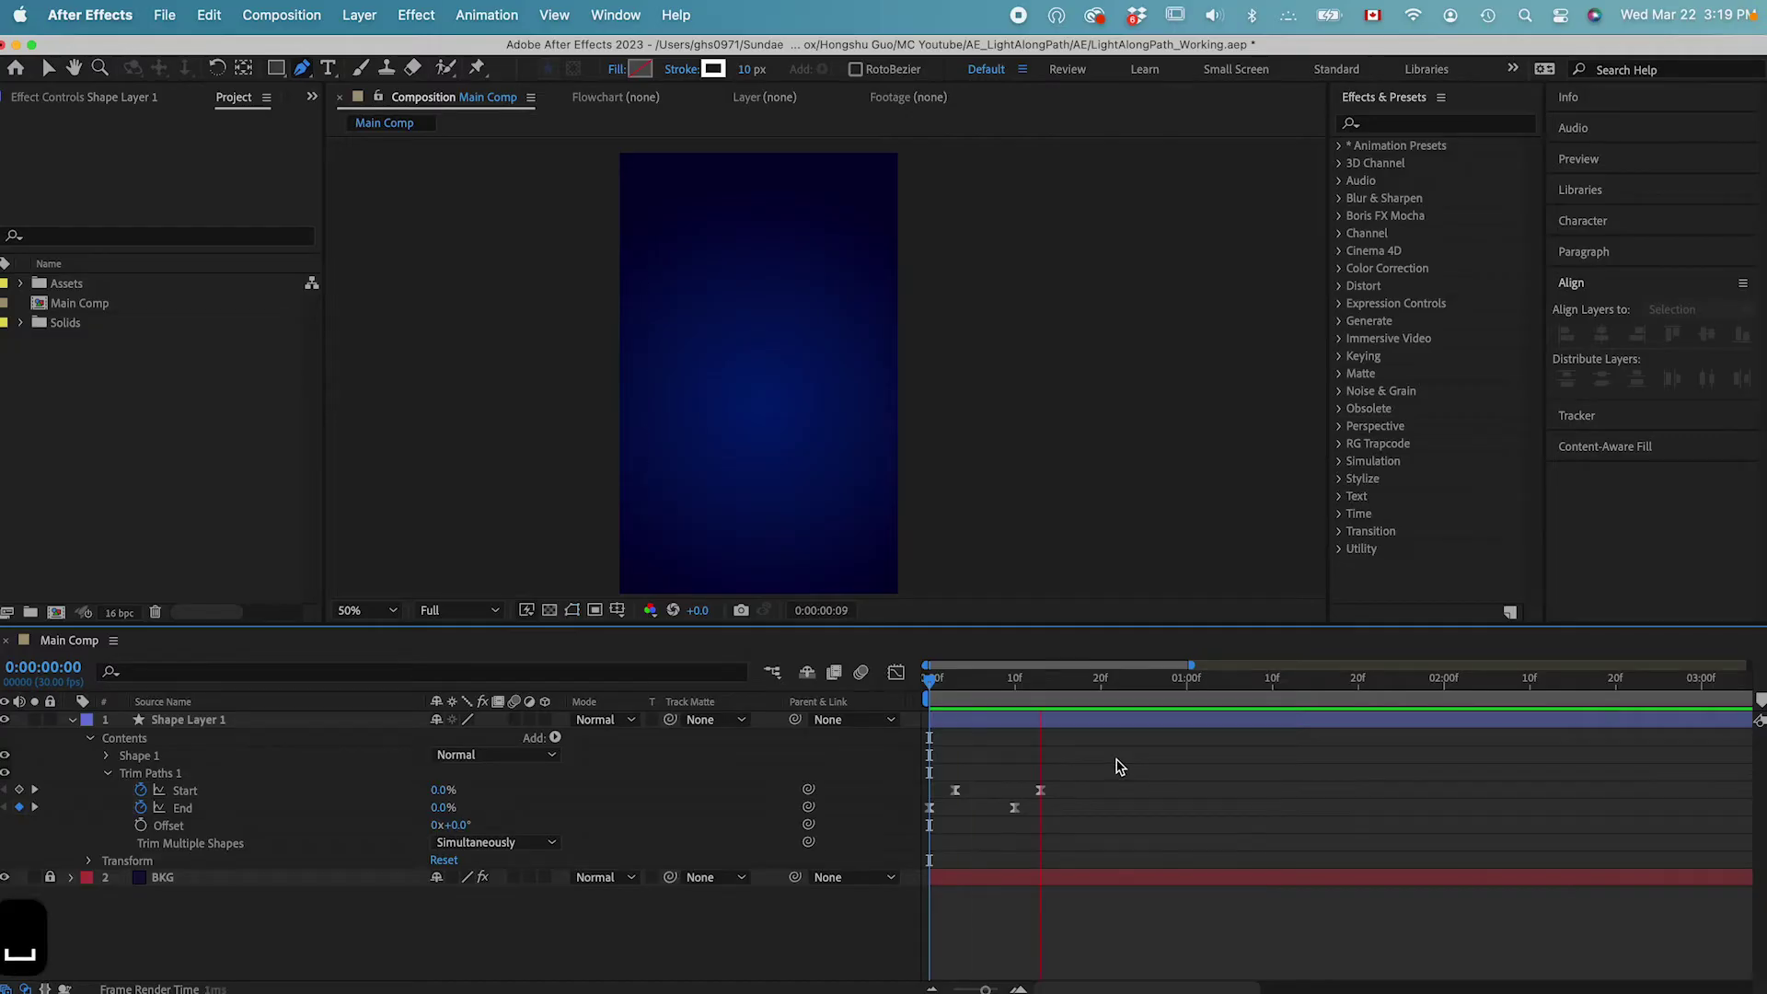
key("space")
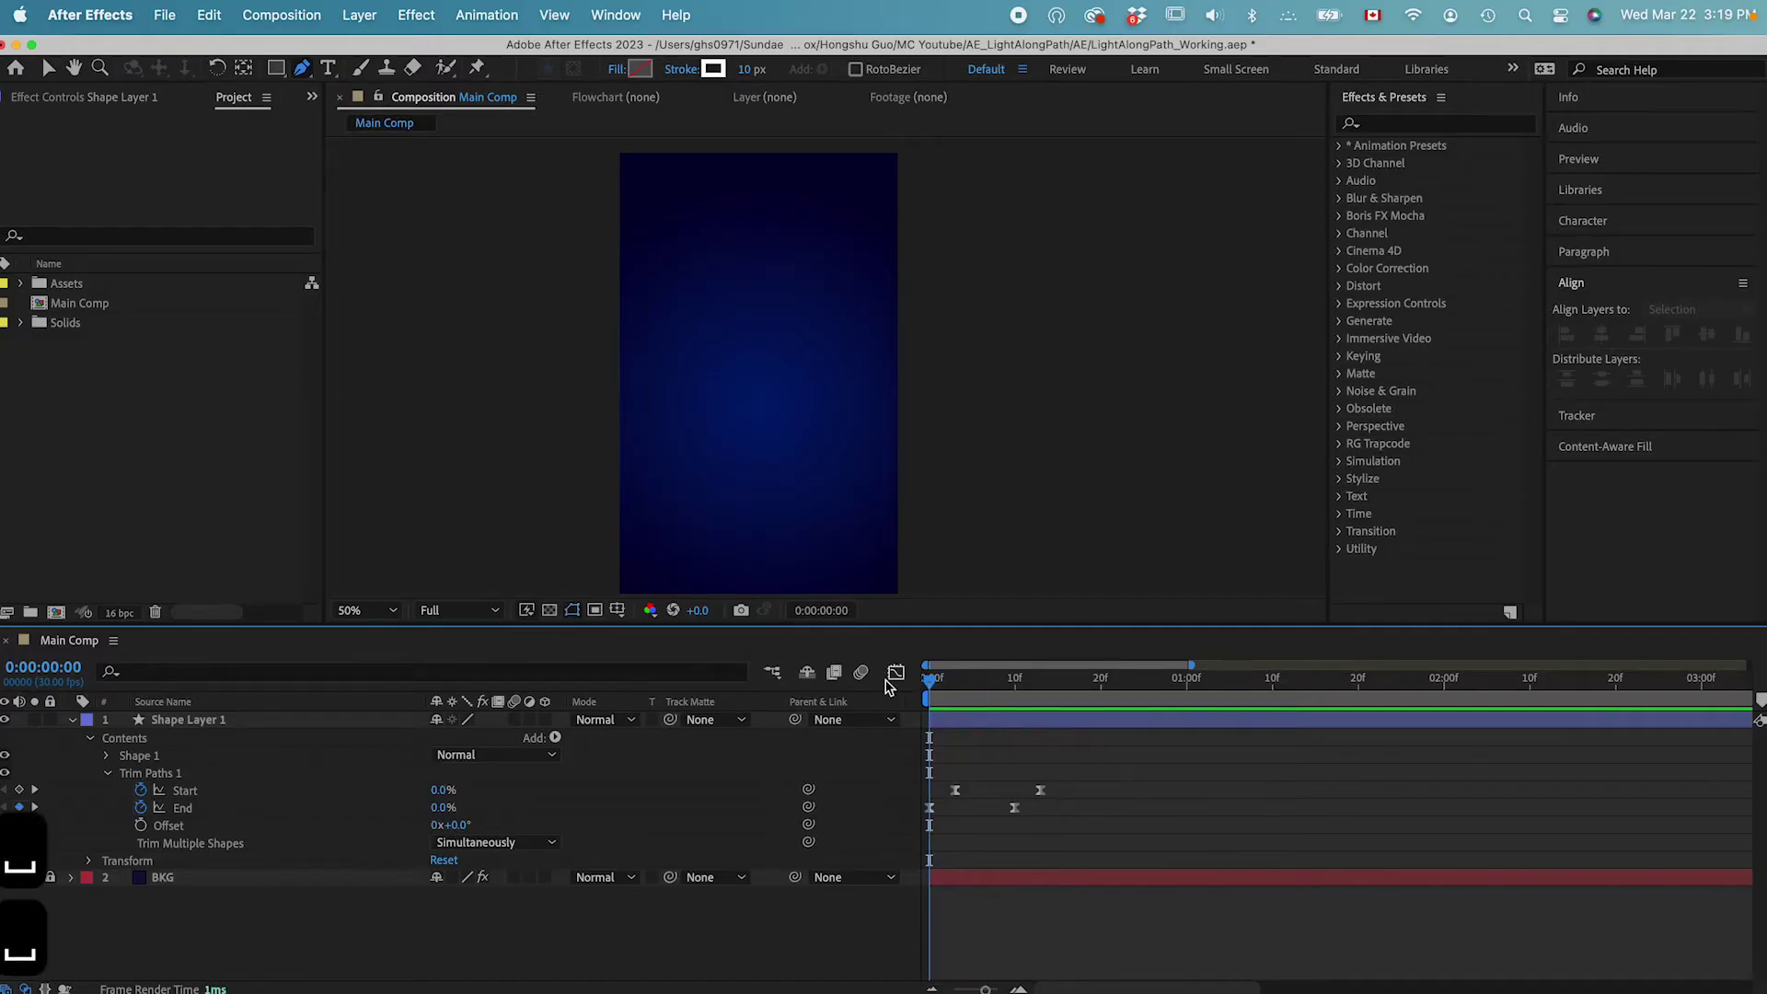
key("space")
key("space")
Duplicate Shape Layer 1.
left_click_drag(1073, 689, 1050, 689)
left_click(224, 722)
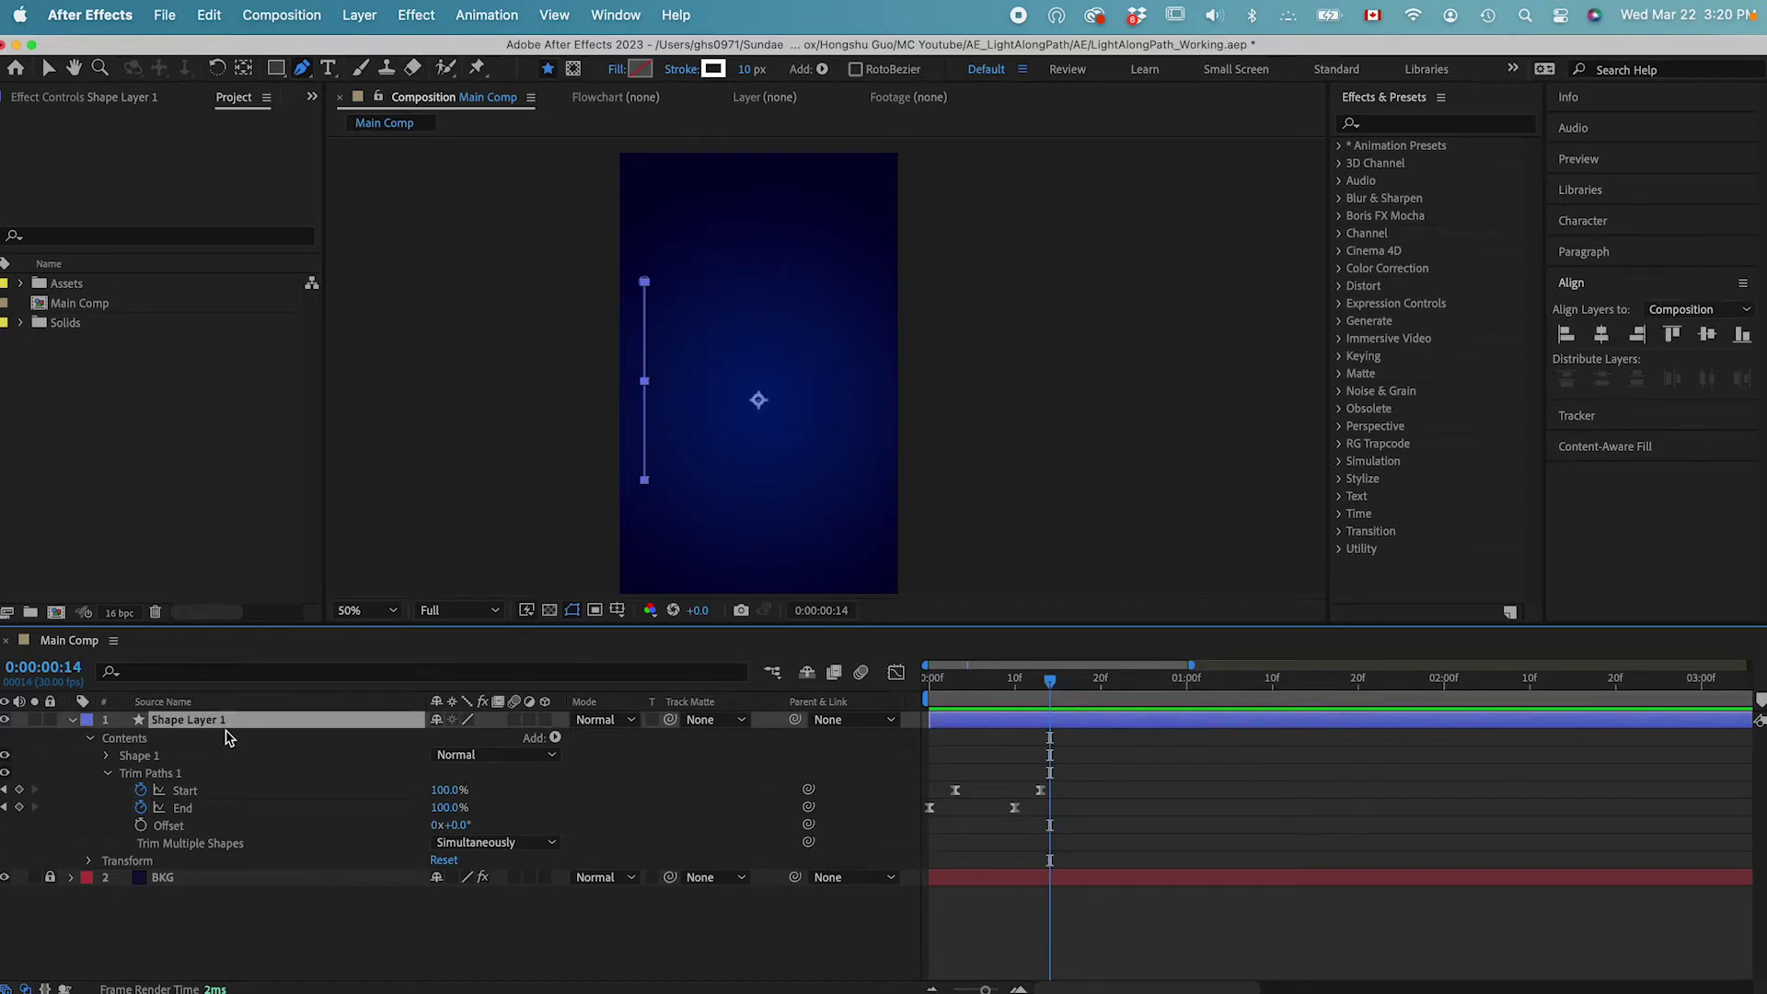
key("super+d")
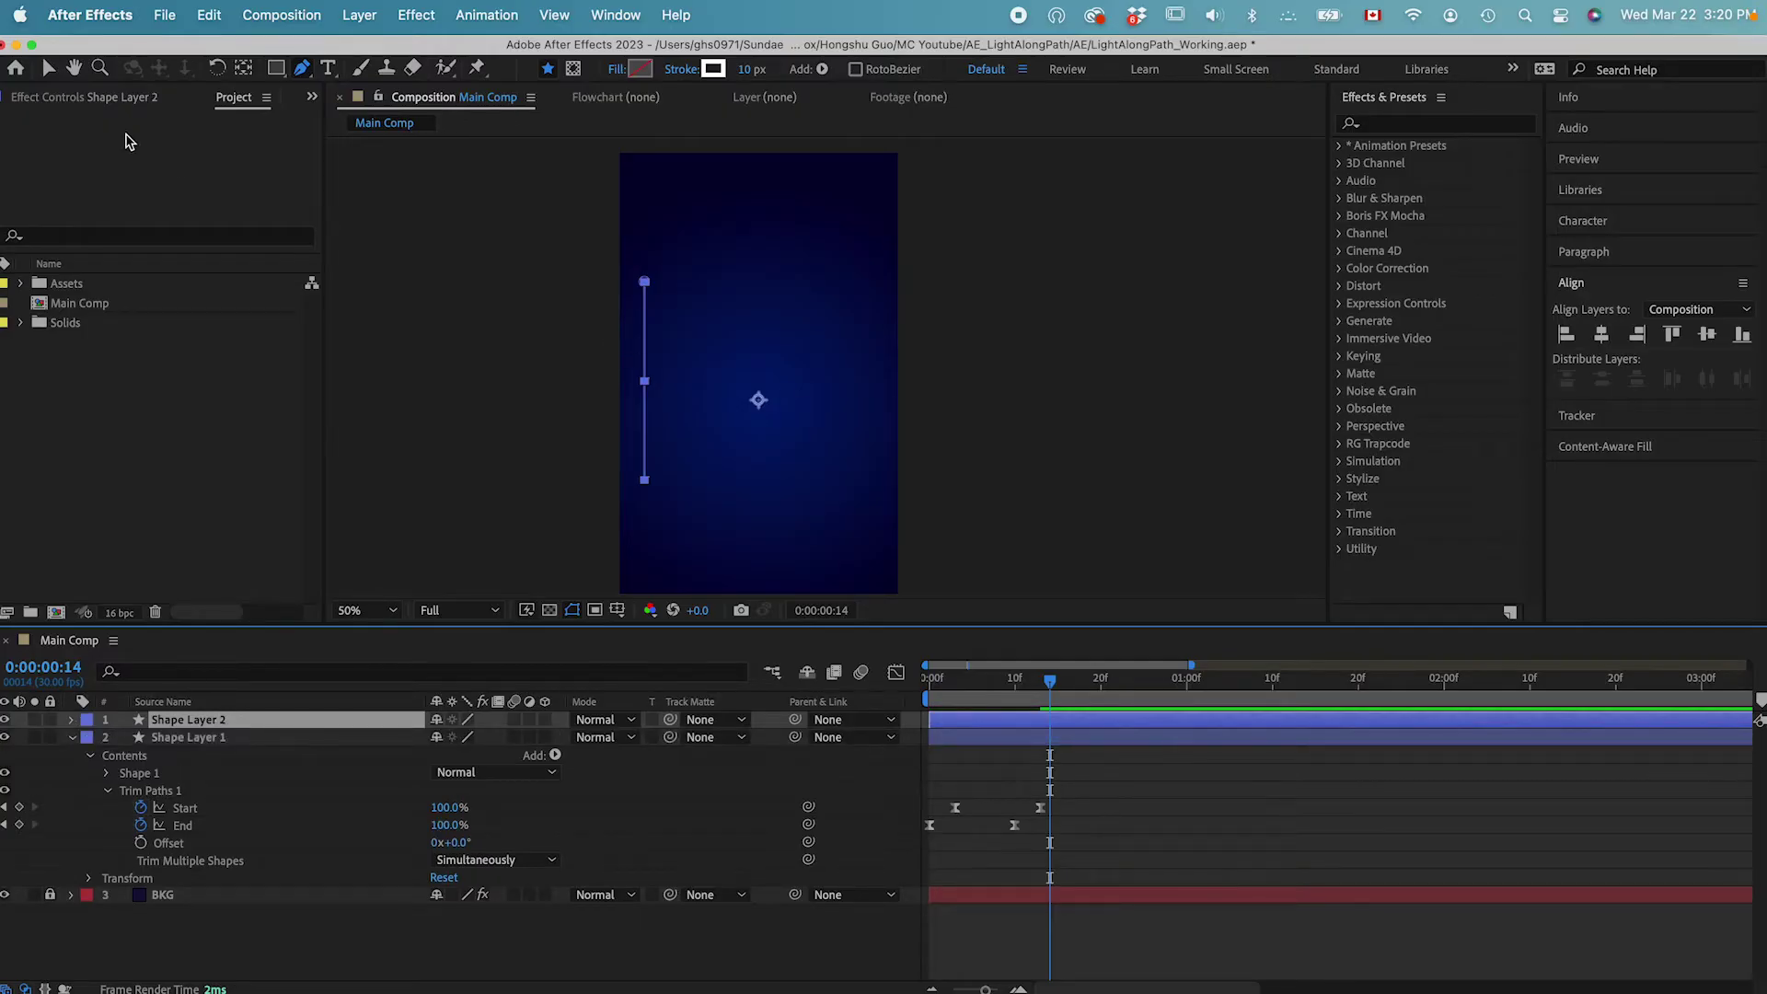
At frame 7, move the Shape Layer 2 line upward and slightly left of the original line.
left_click(42, 74)
left_click(772, 409)
key("Page_Up")
key("Page_Up")
key("Page_Up")
key("Page_Up")
key("Page_Up")
key("Page_Up")
key("Page_Up")
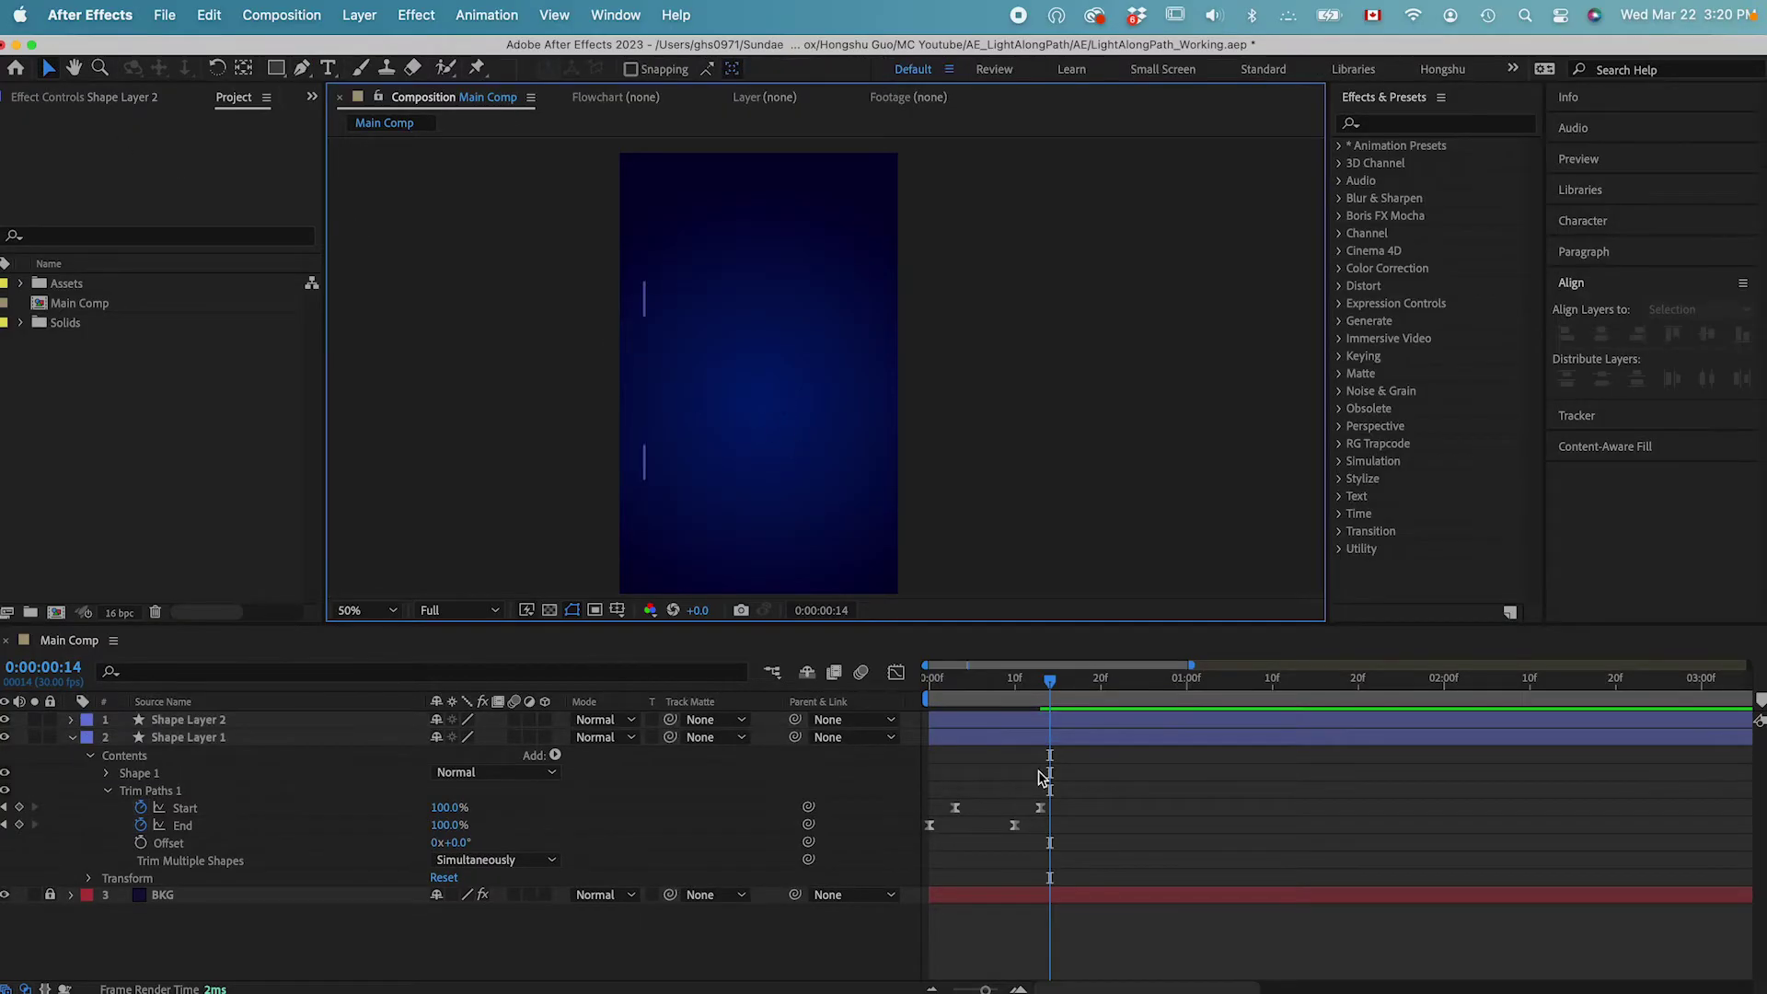
left_click(981, 722)
left_click_drag(759, 392, 745, 326)
key("Return")
key("Return")
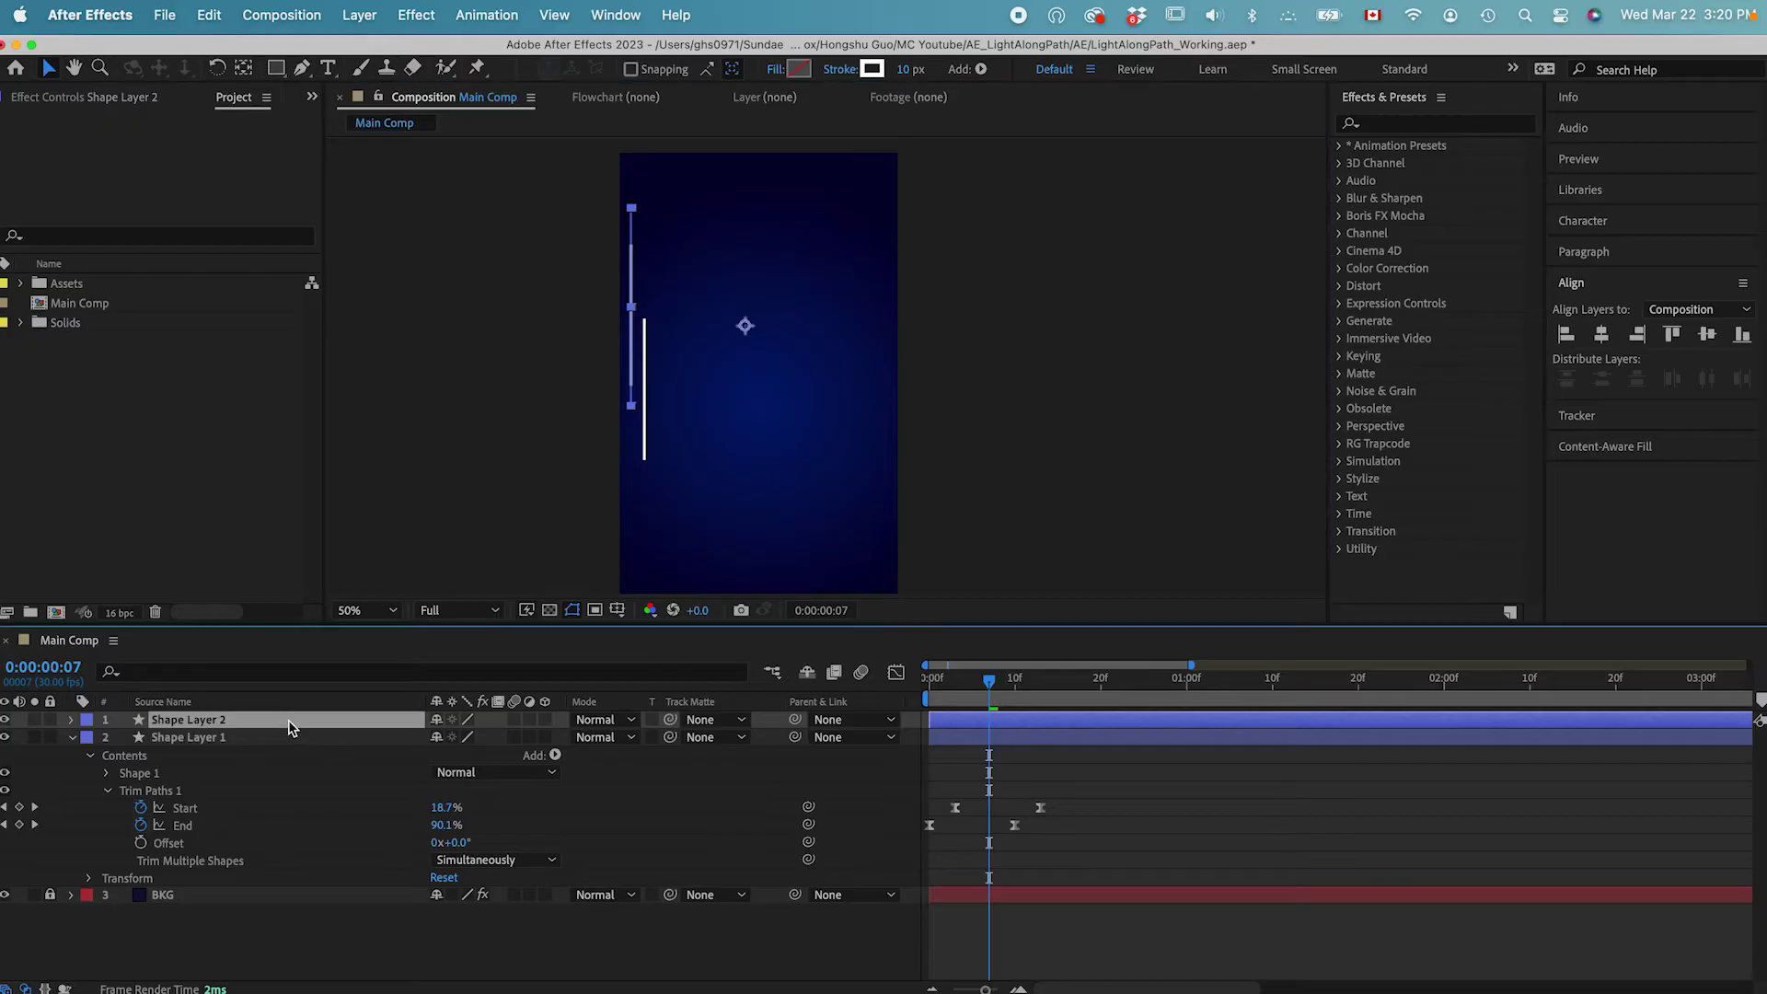
Make two more line copies, Shape Layer 3 and 4, and place them right of the original at staggered heights, the last one lowest.
key("super+d")
left_click_drag(746, 329, 786, 460)
key("super+d")
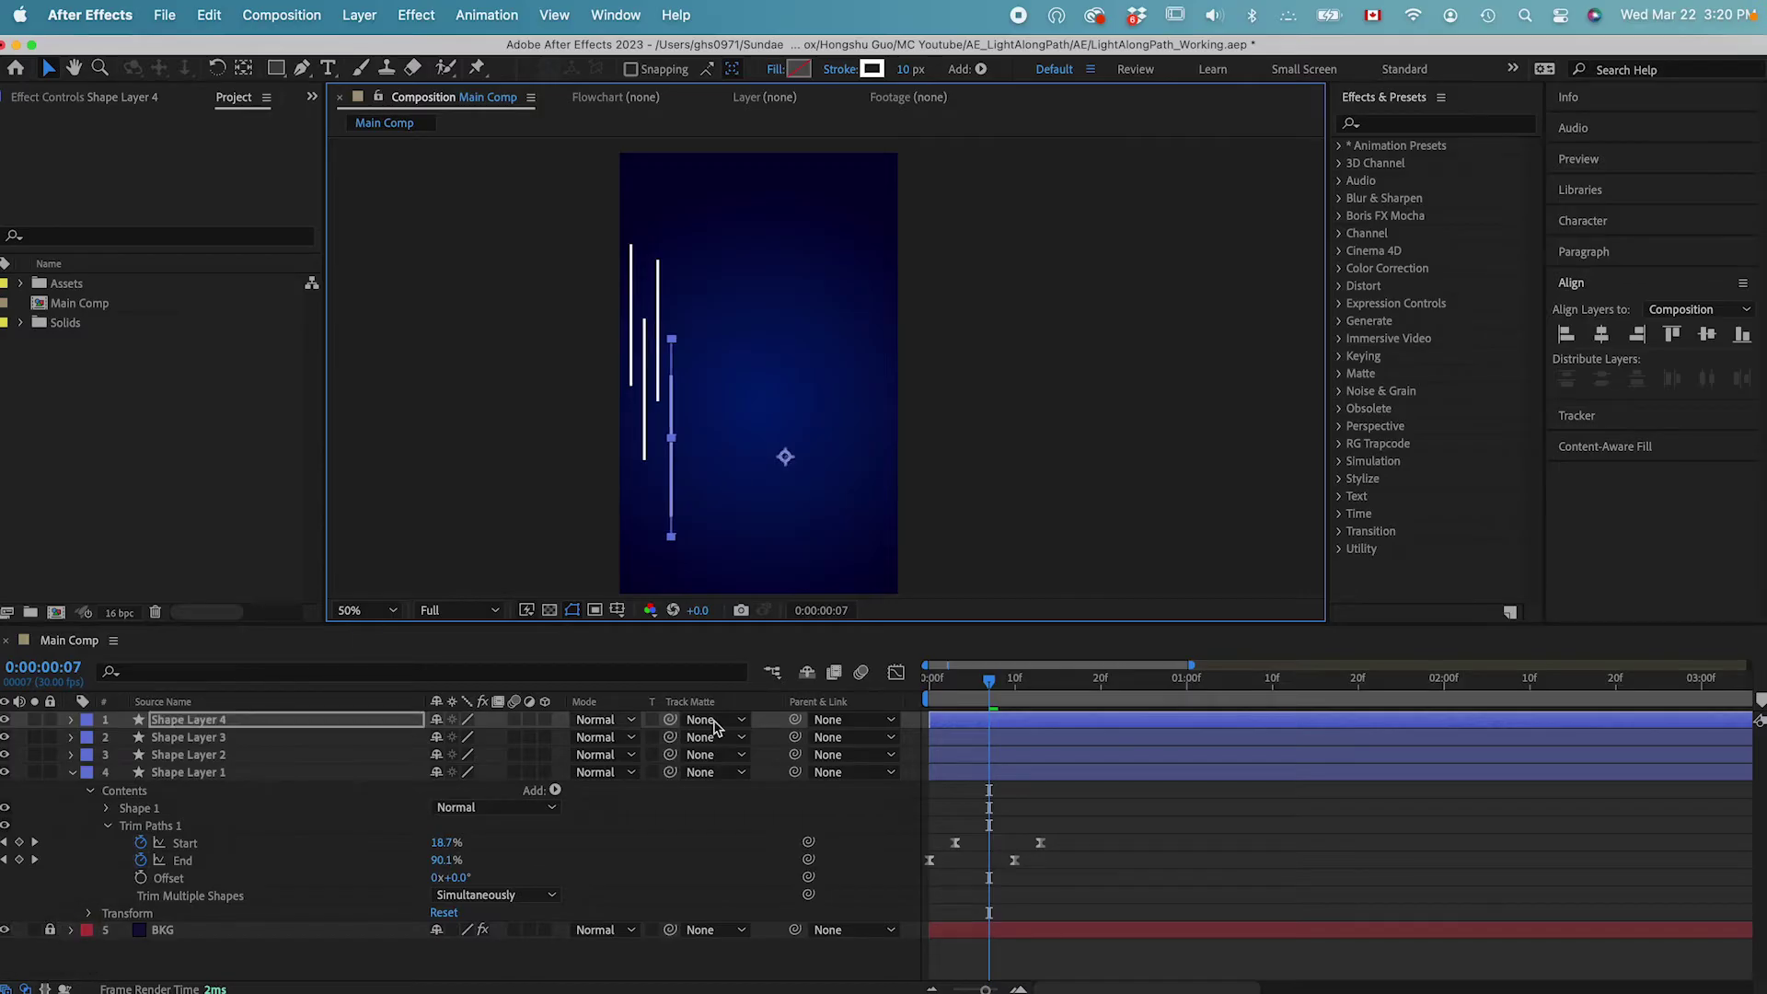
left_click(1097, 853)
Lengthen the Shape Layer 2 line by moving its upper endpoint up near the frame's top edge and its lower endpoint down.
left_click(207, 739)
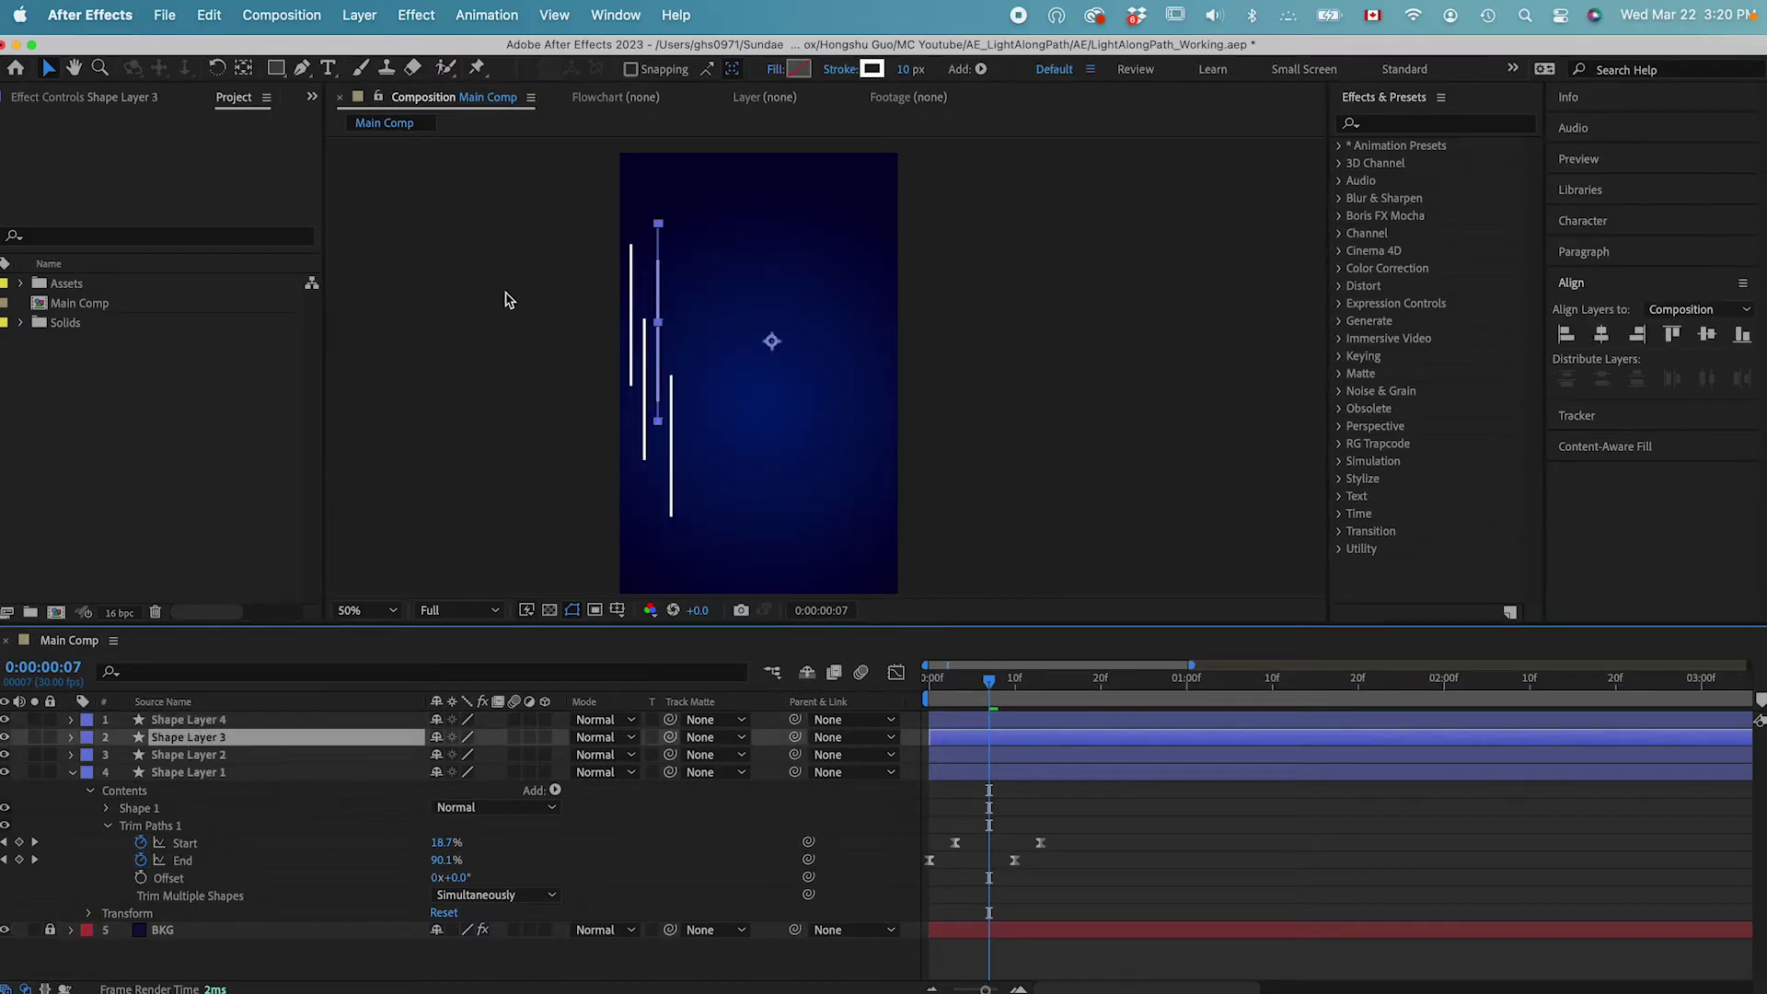
left_click(225, 773)
left_click(235, 755)
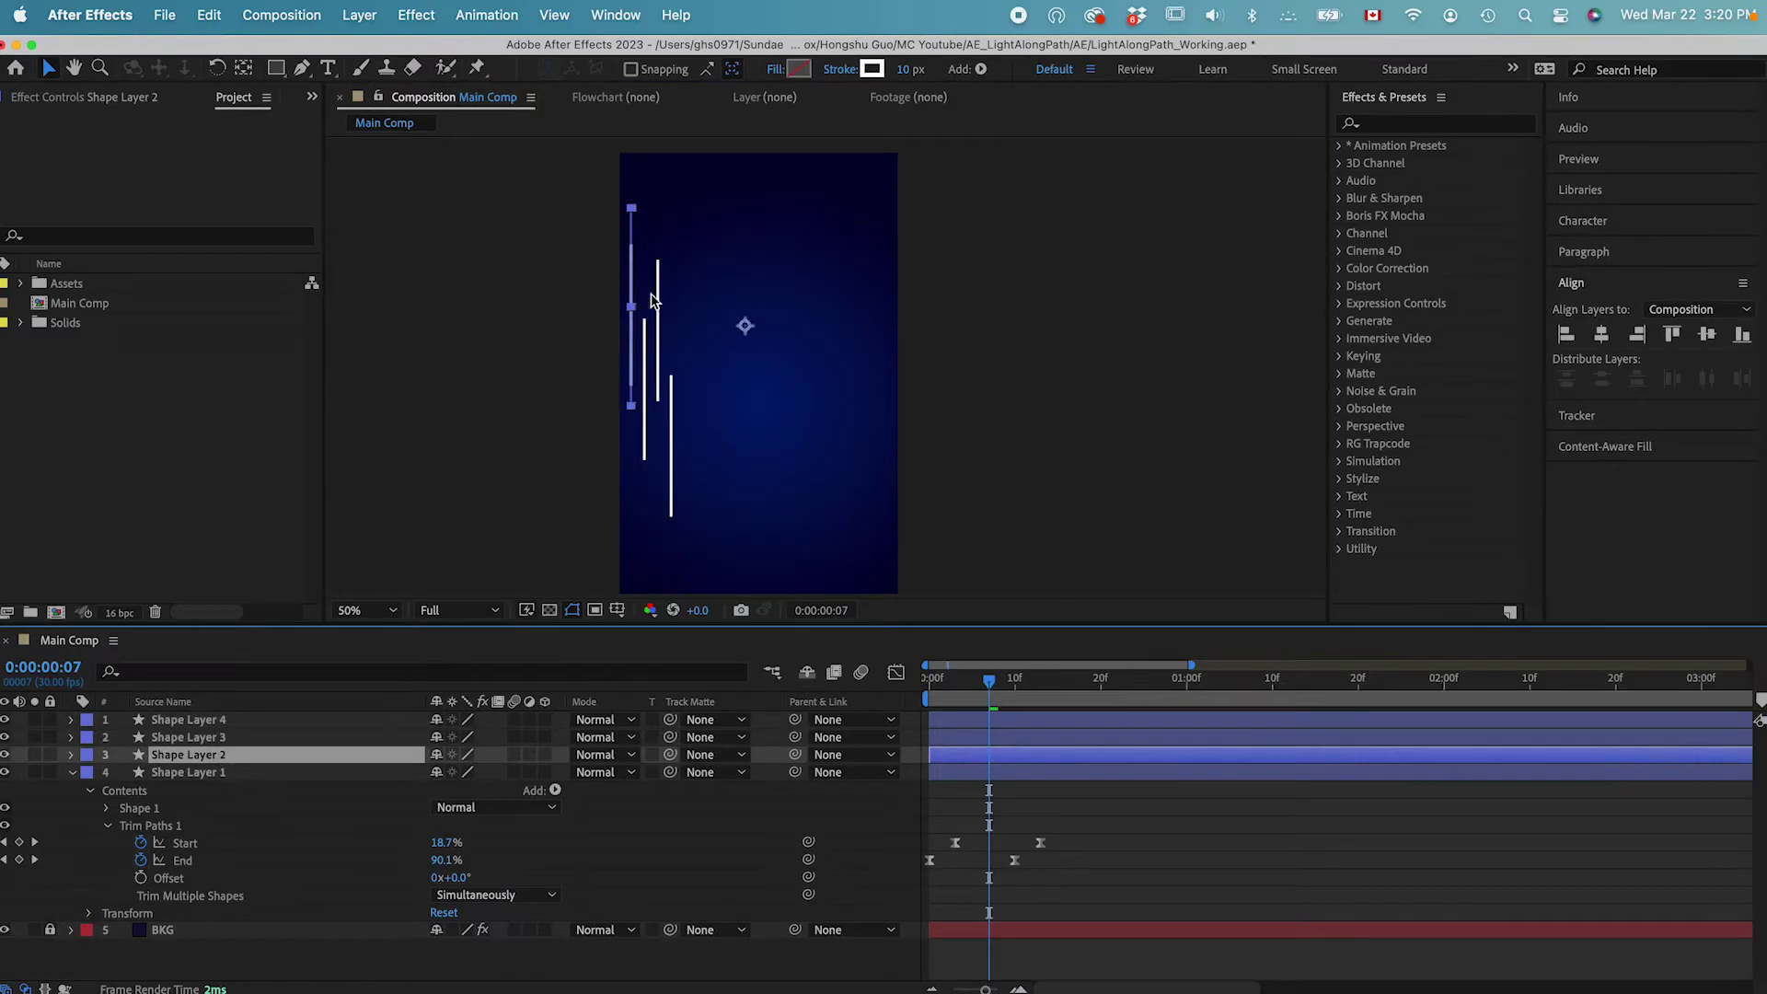
left_click(302, 68)
left_click_drag(632, 208, 631, 172)
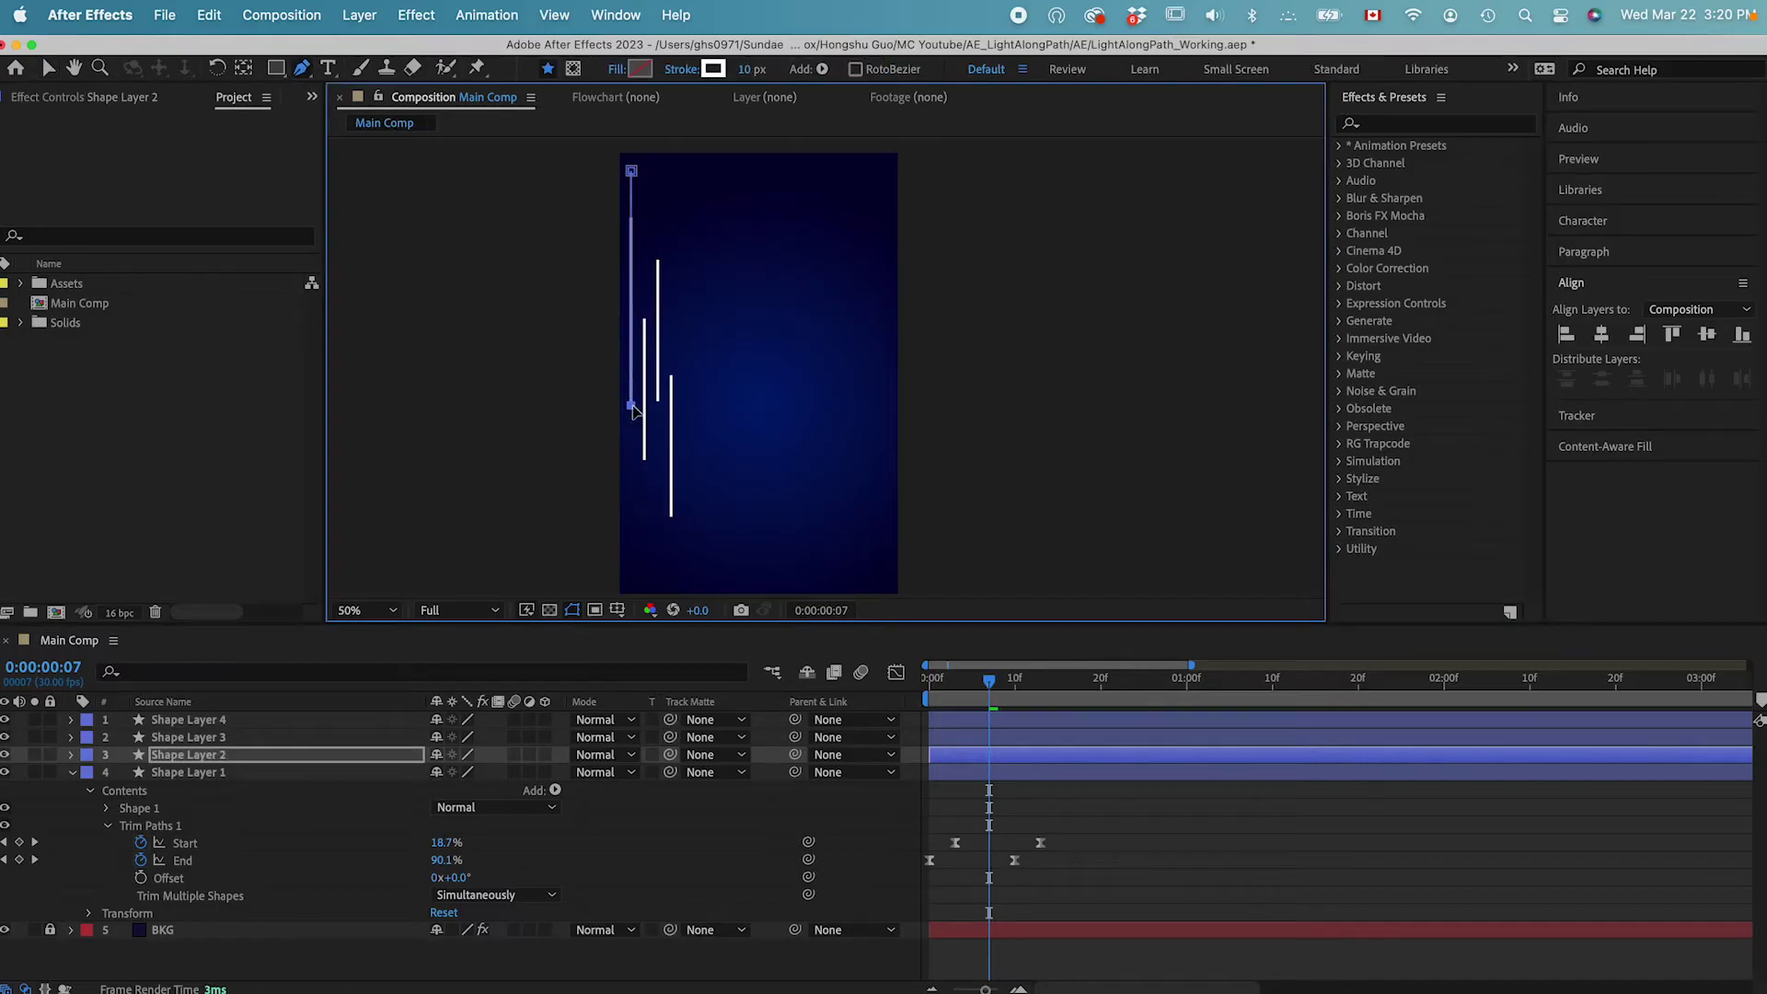
key("v")
Lengthen the Shape Layer 3 line by moving its upper endpoint up near the frame's top edge.
left_click(247, 739)
key("super+z")
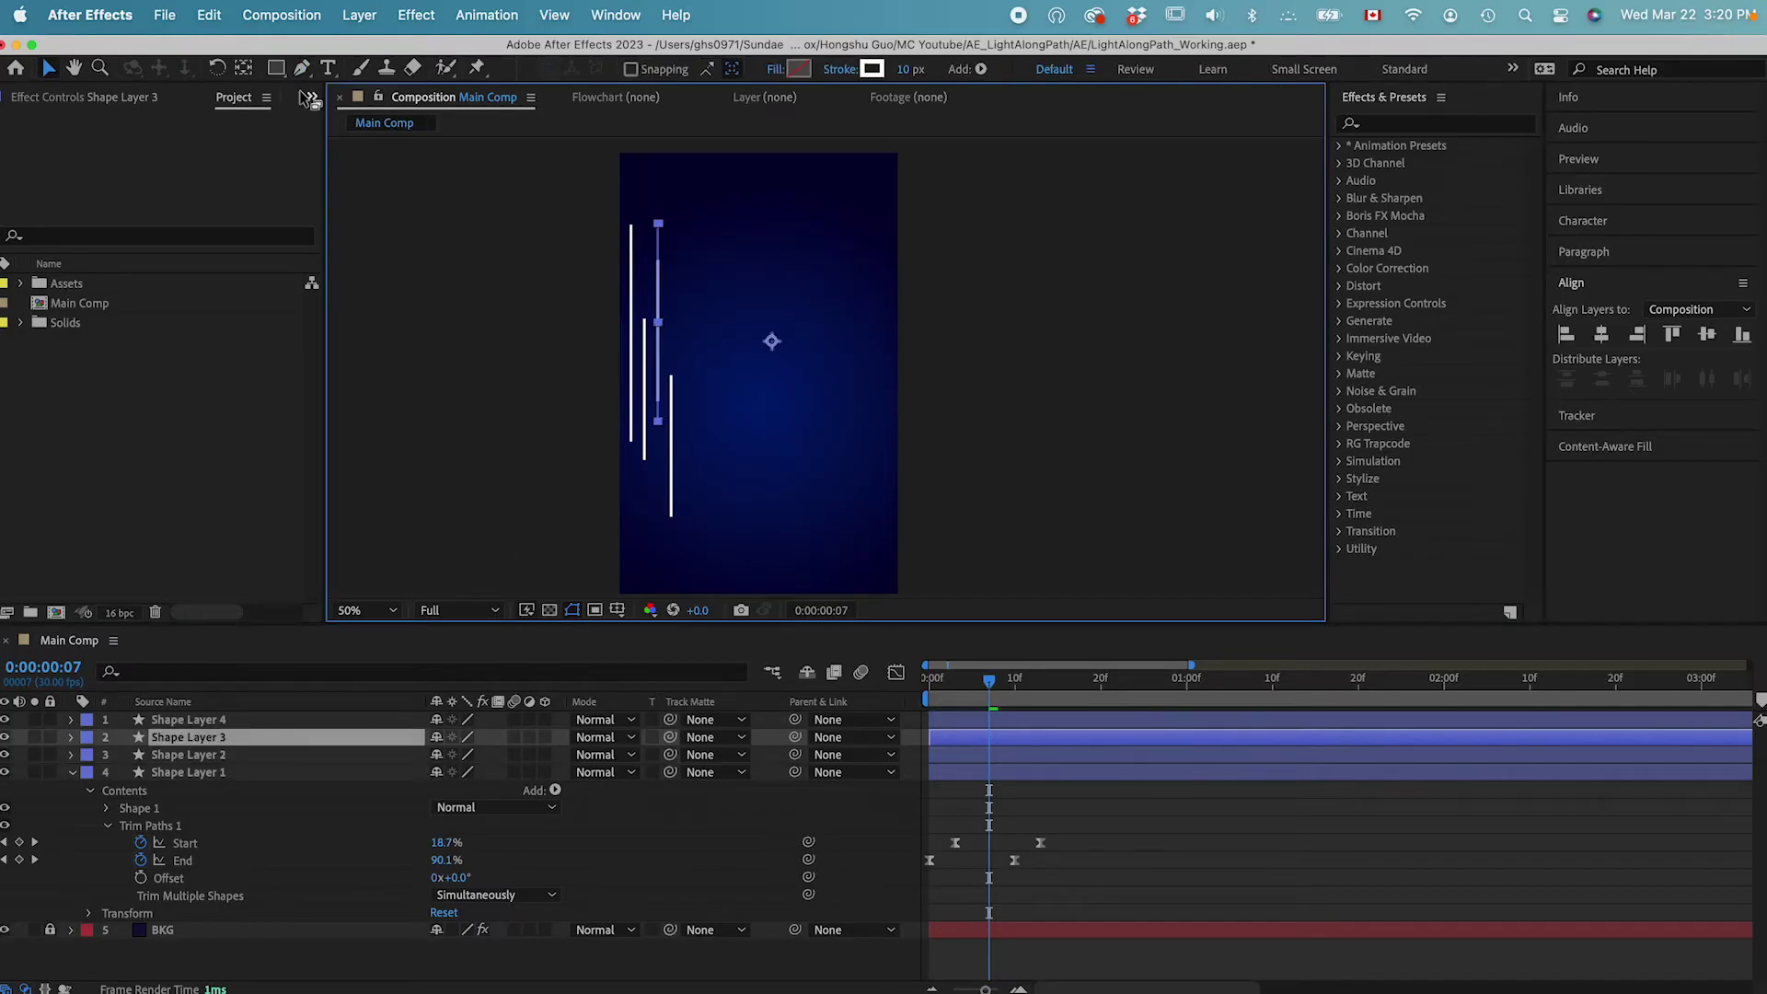
left_click_drag(658, 224, 658, 165)
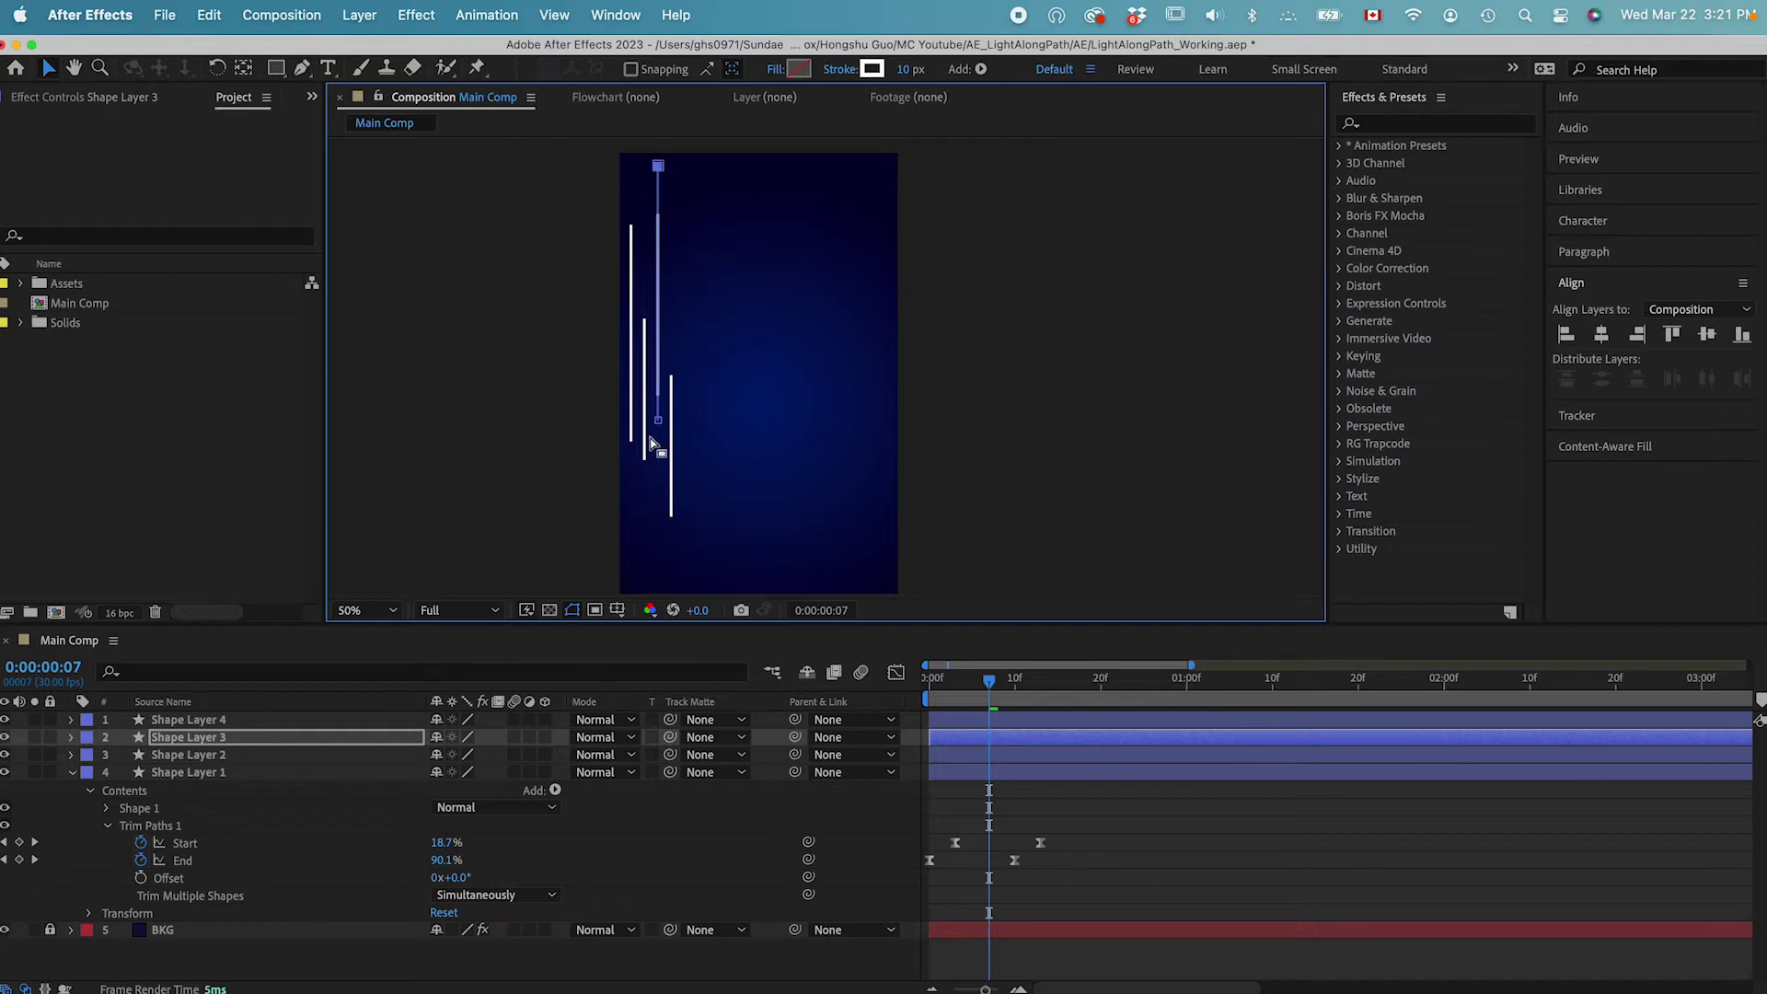
left_click(1012, 827)
Shorten the Shape Layer 4 line by moving its upper endpoint down and its lower endpoint slightly up.
left_click(679, 504)
left_click(223, 720)
left_click(302, 68)
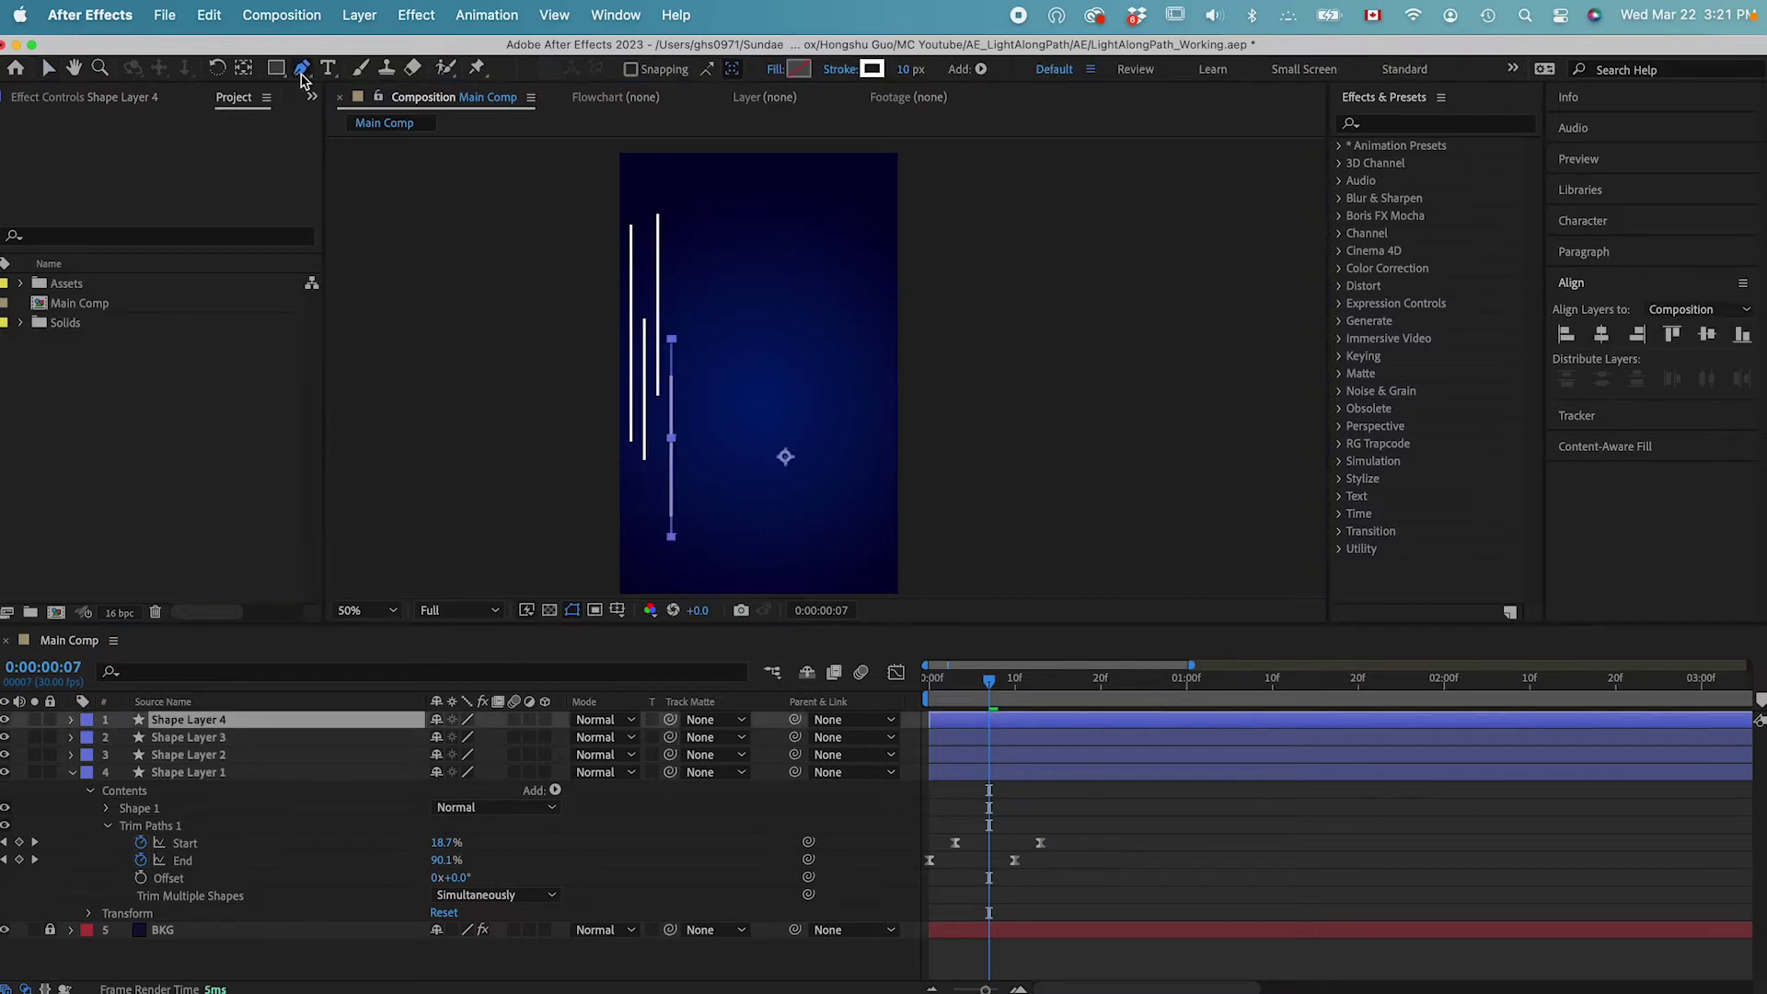
left_click_drag(671, 339, 671, 409)
left_click_drag(672, 536, 672, 521)
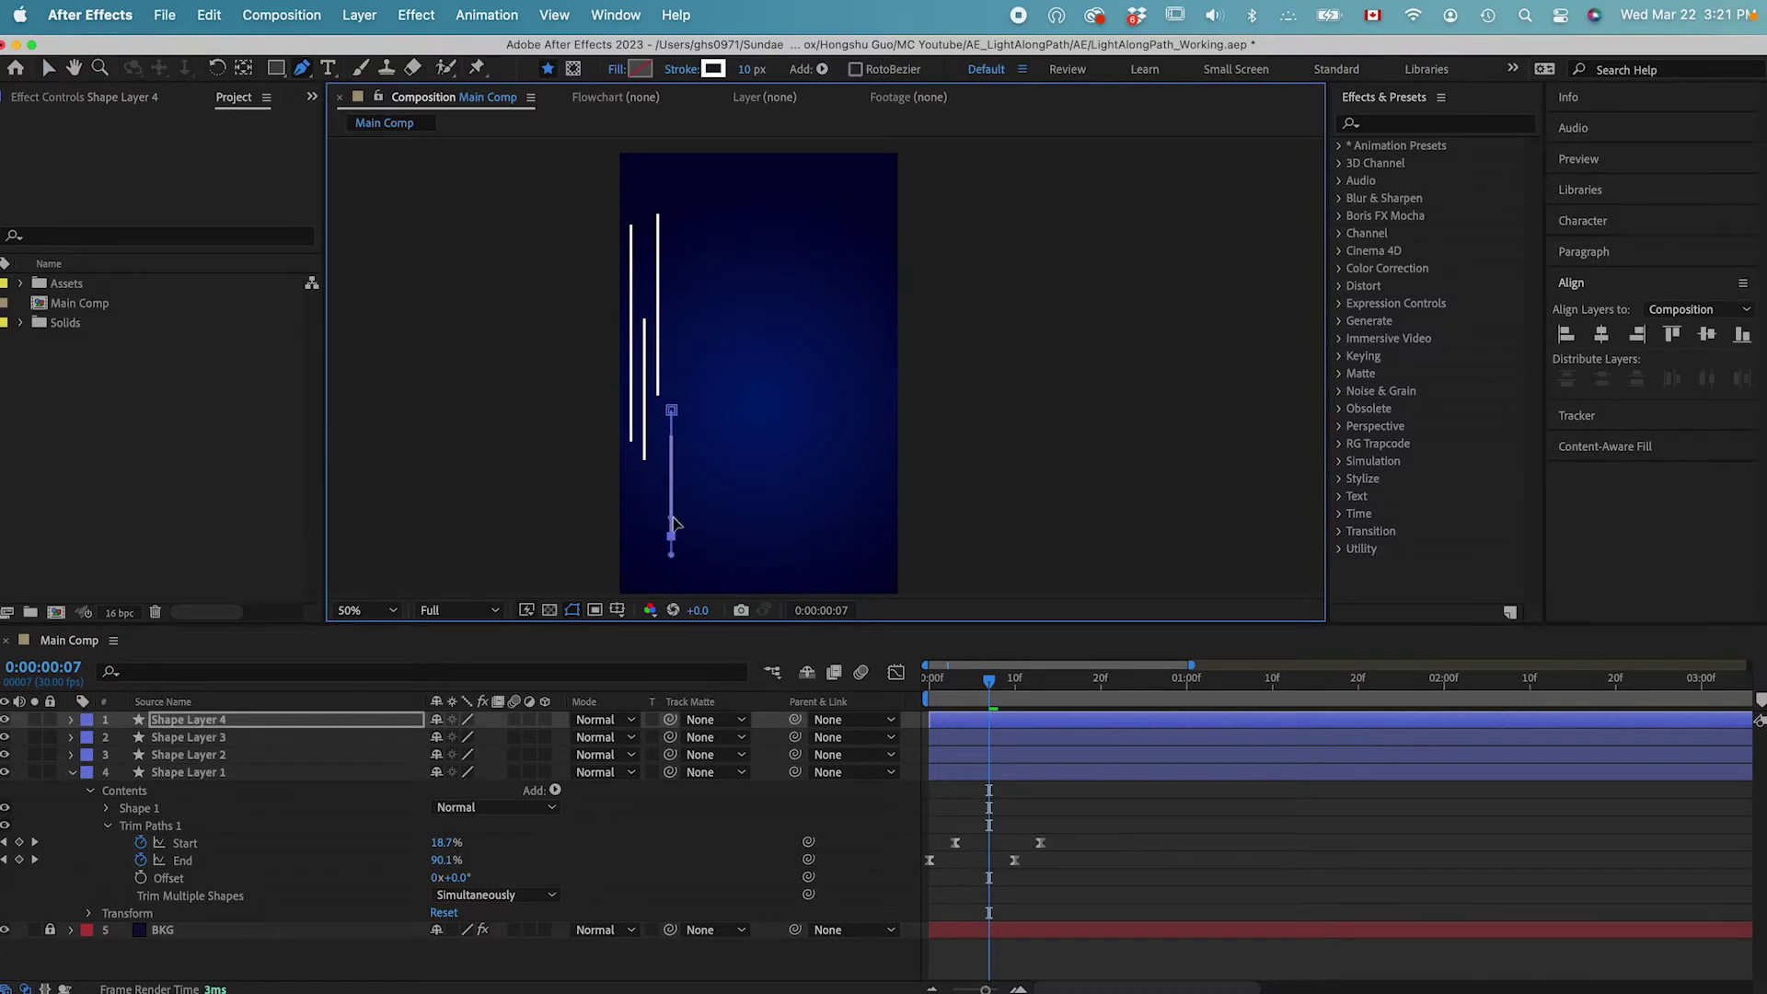
key("super+z")
key("v")
Lengthen the Shape Layer 1 line by moving its lower endpoint down near the frame's bottom, and preview the animation from the start.
left_click(201, 773)
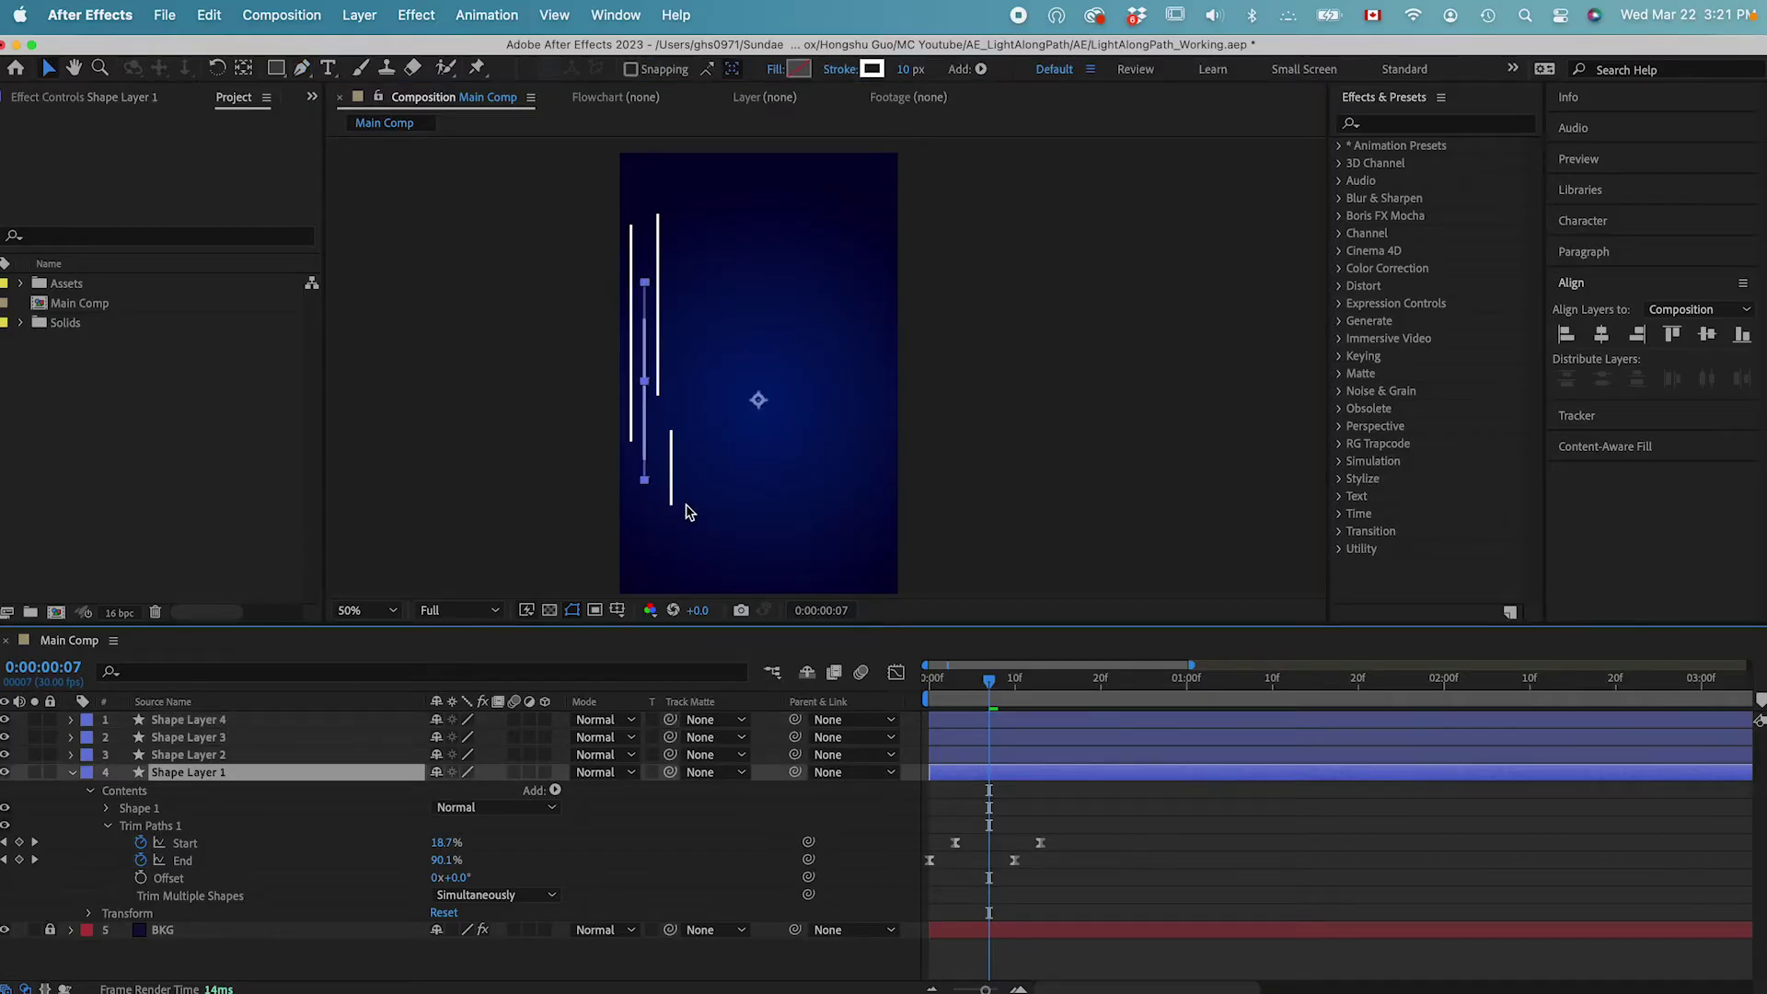
key("g")
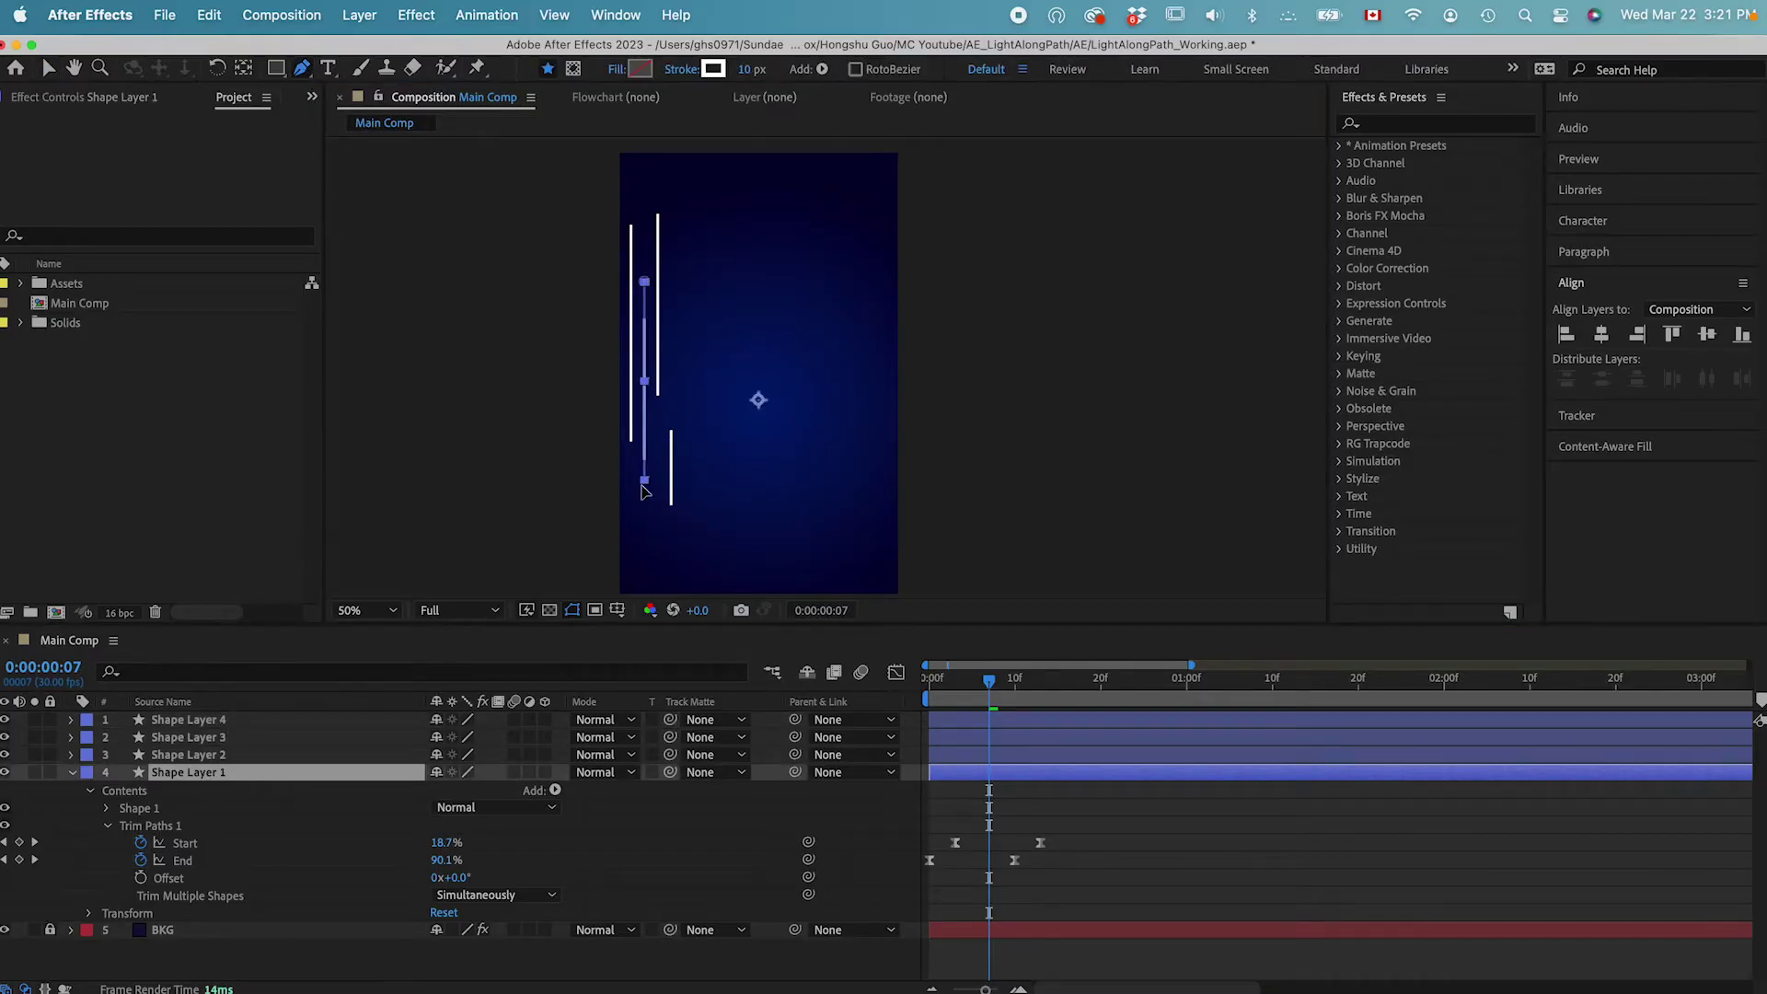
left_click(644, 481)
key("v")
left_click_drag(644, 481, 645, 561)
left_click(1025, 796)
key("space")
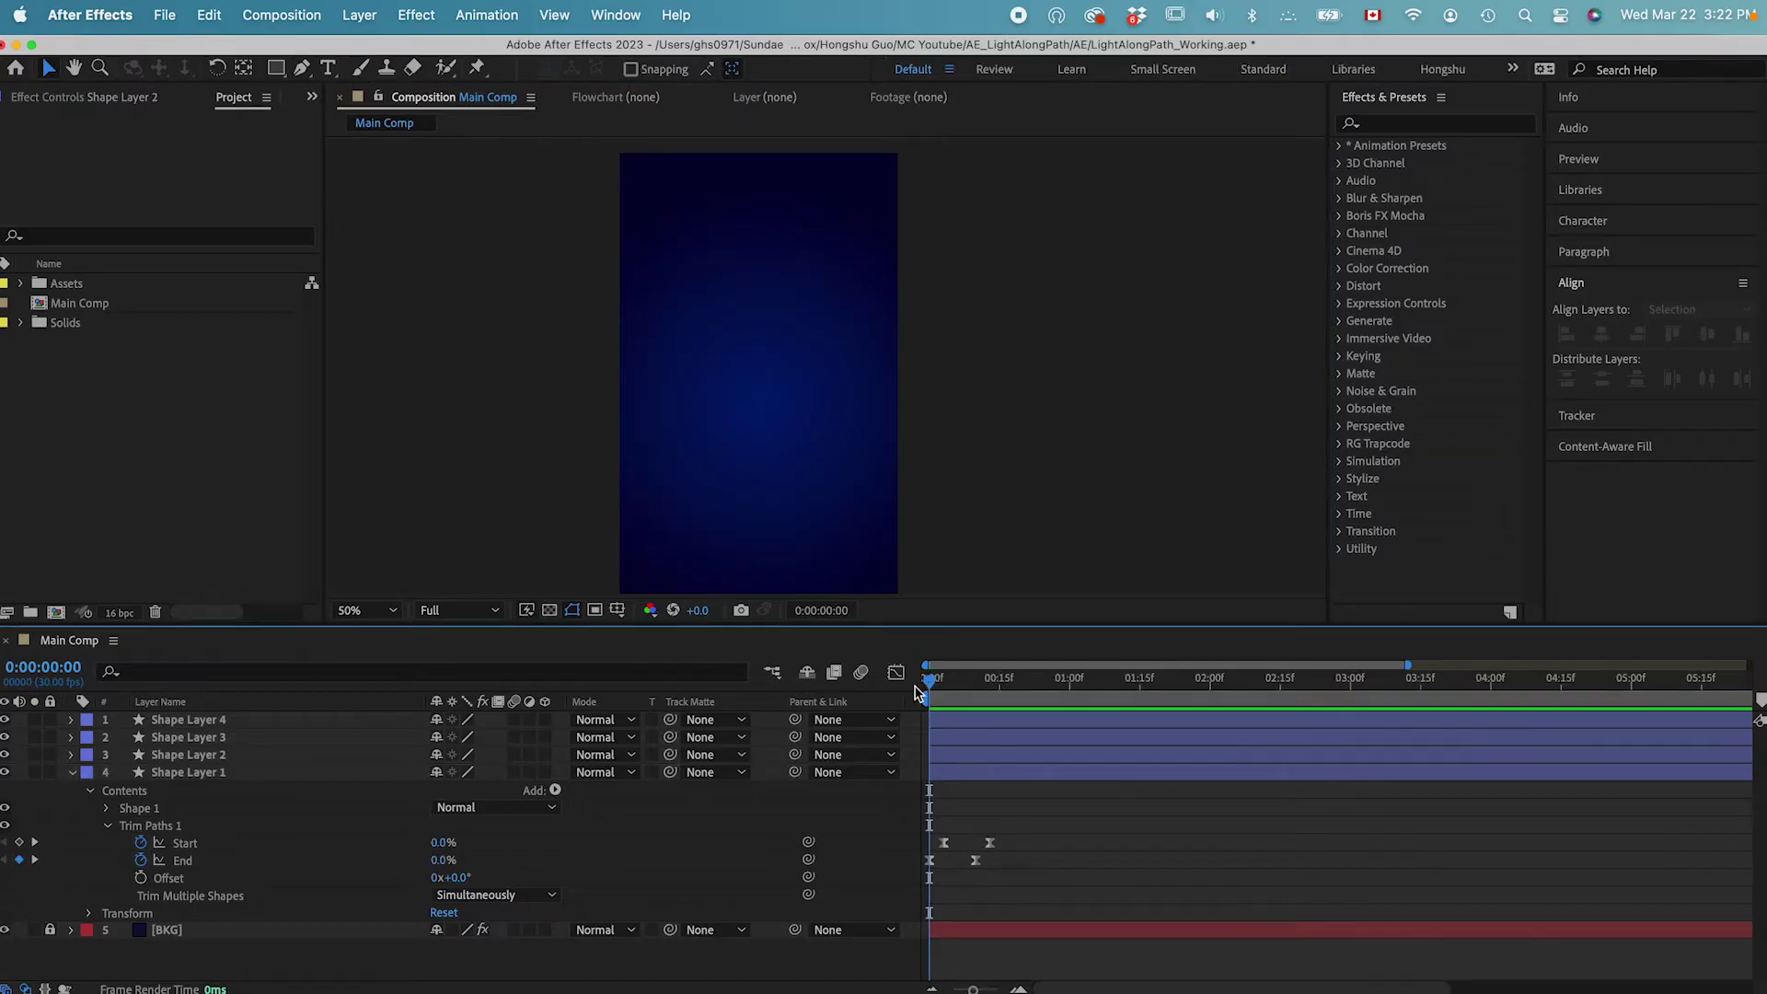
left_click(923, 687)
key("space")
At frame 7, add Colour.png from the Assets folder above the shape layers and place the swatches right of the lines.
left_click_drag(923, 688, 963, 688)
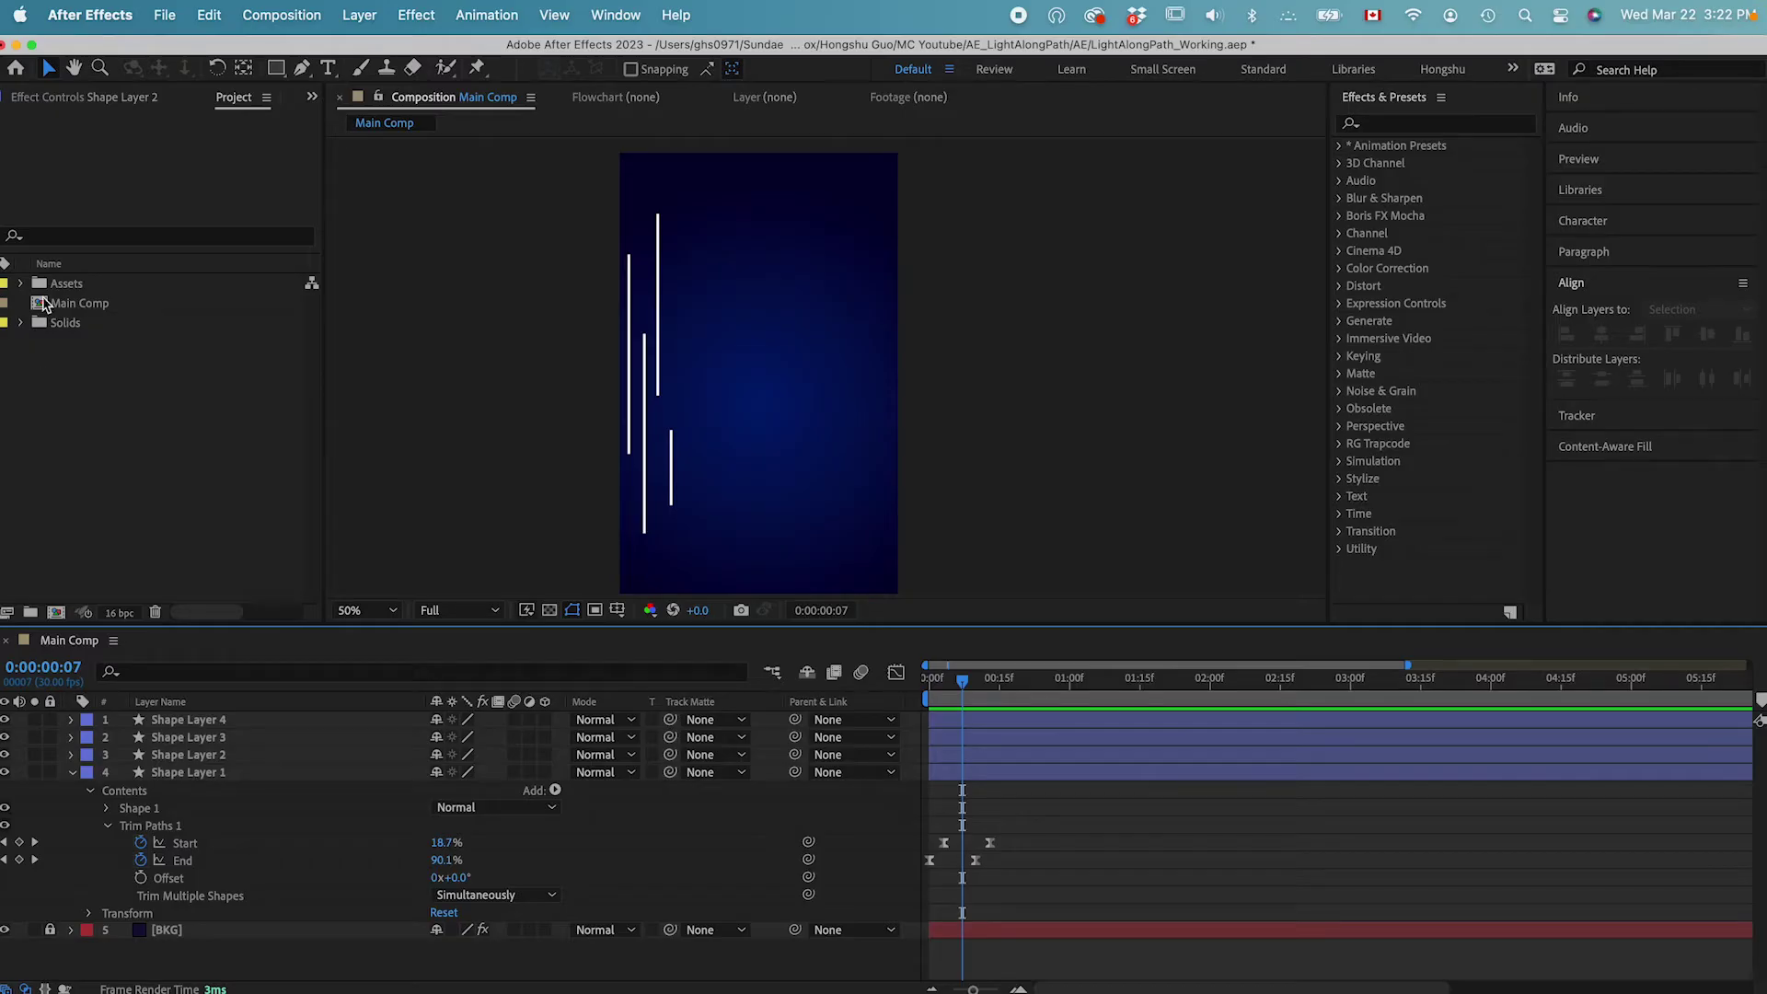
left_click(20, 284)
left_click(86, 307)
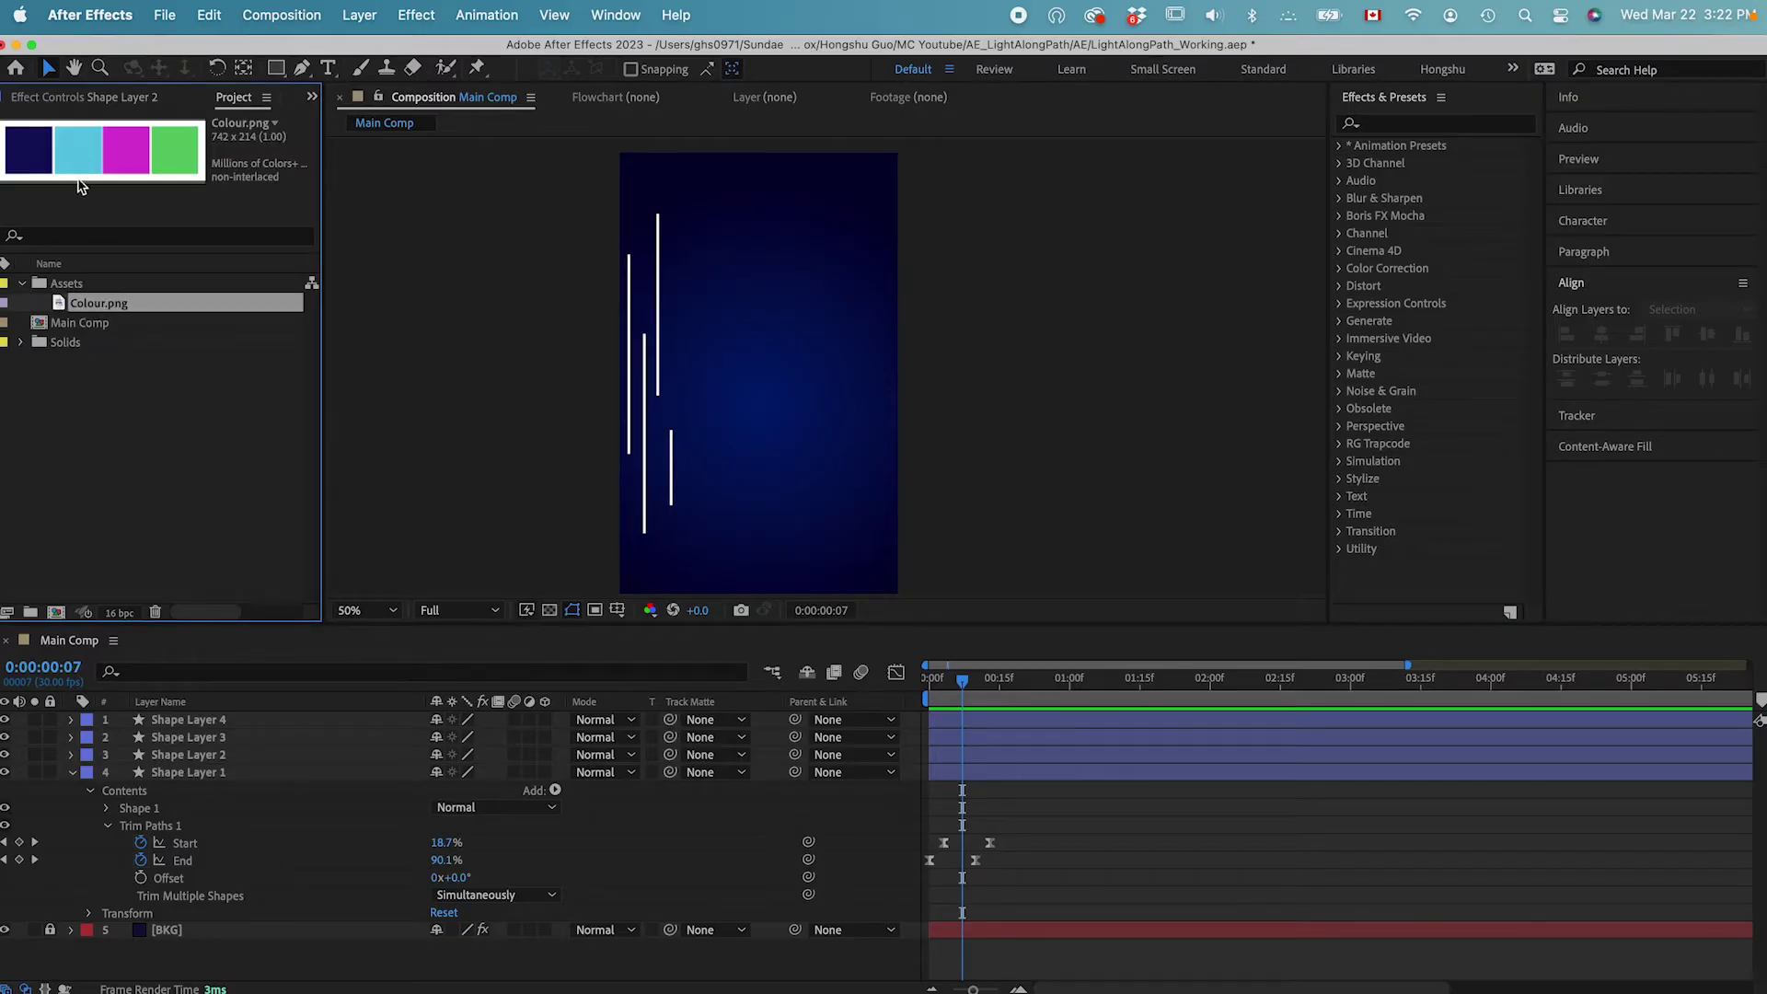
left_click_drag(101, 311, 219, 725)
left_click_drag(727, 430, 762, 429)
Set the Shape Layer 1 line's stroke colour to the magenta sampled from the Colour.png swatches.
left_click(644, 447)
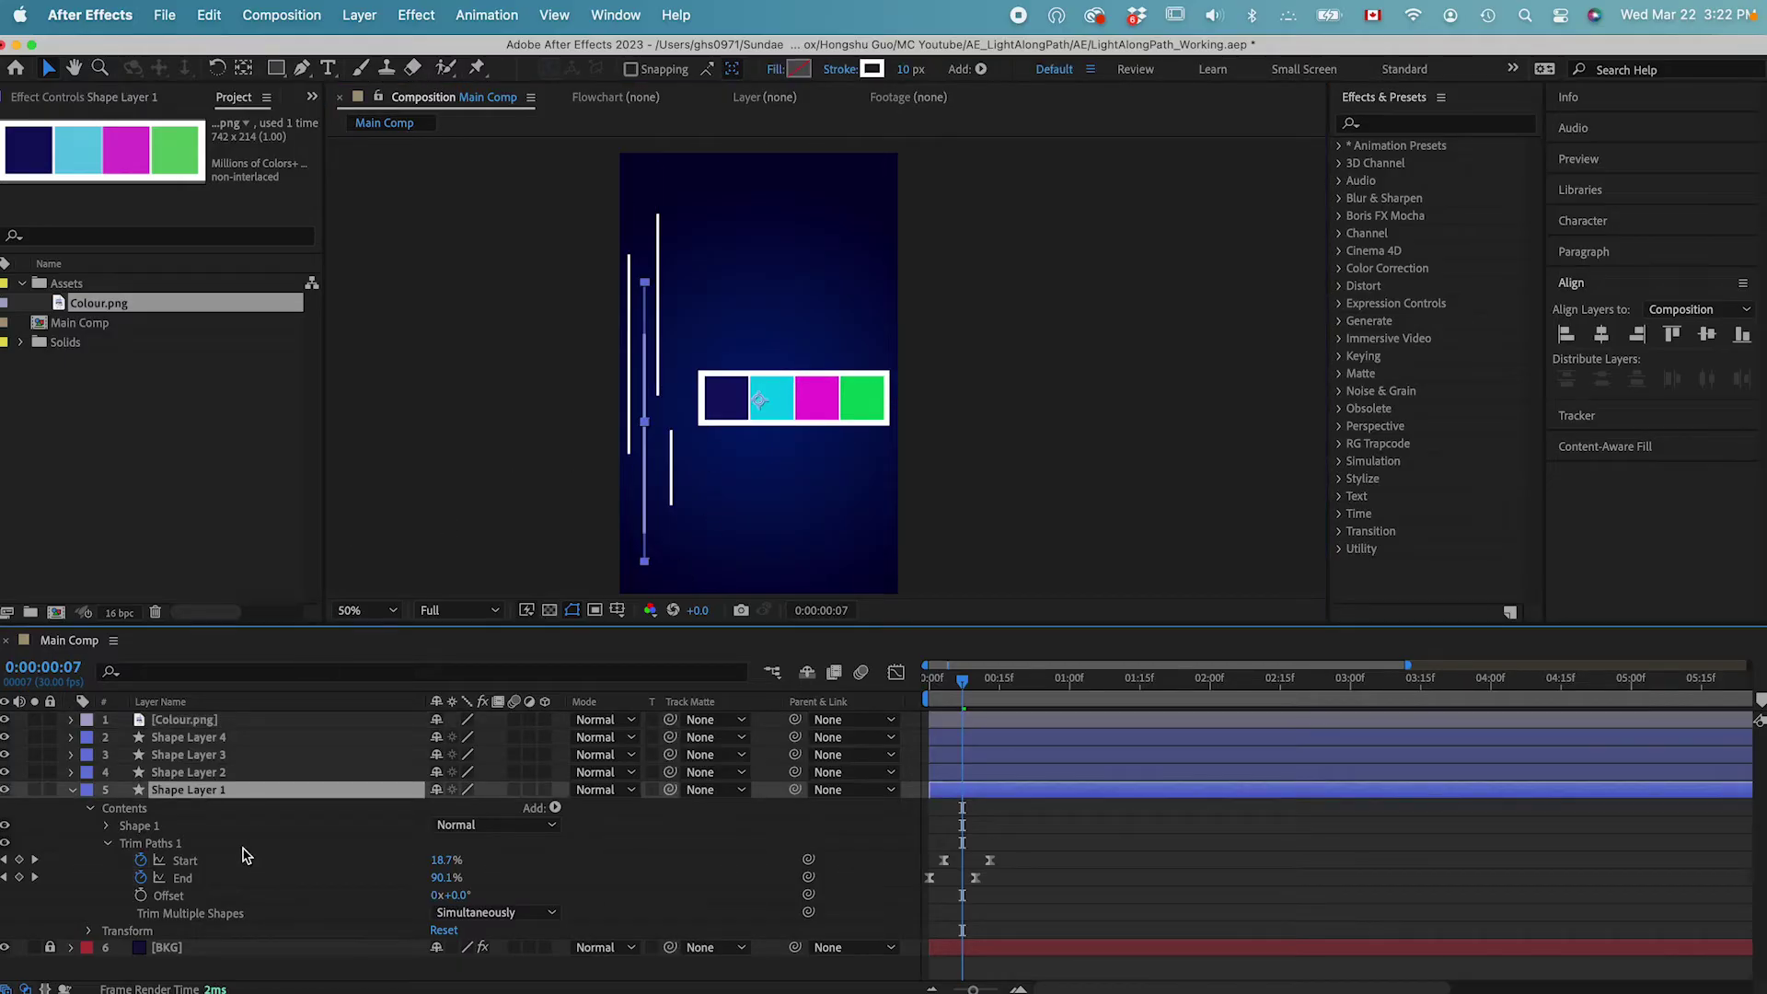
left_click(870, 69)
left_click(1462, 652)
left_click(812, 400)
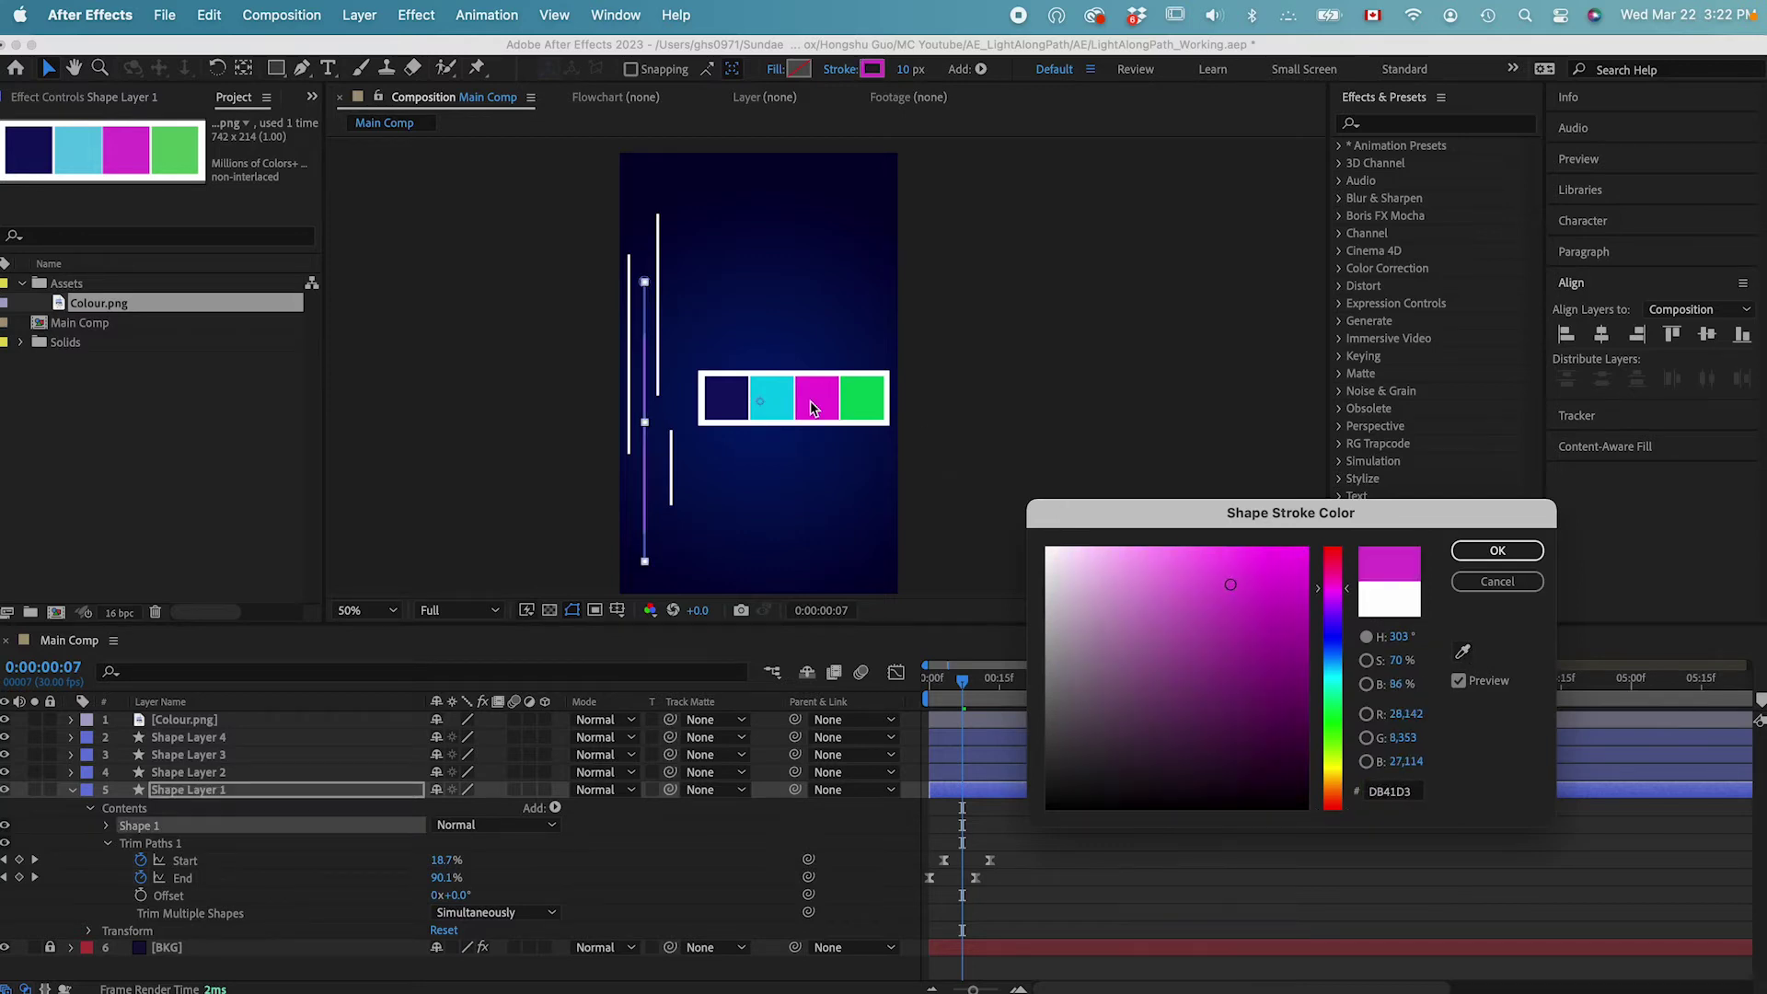
left_click(1509, 554)
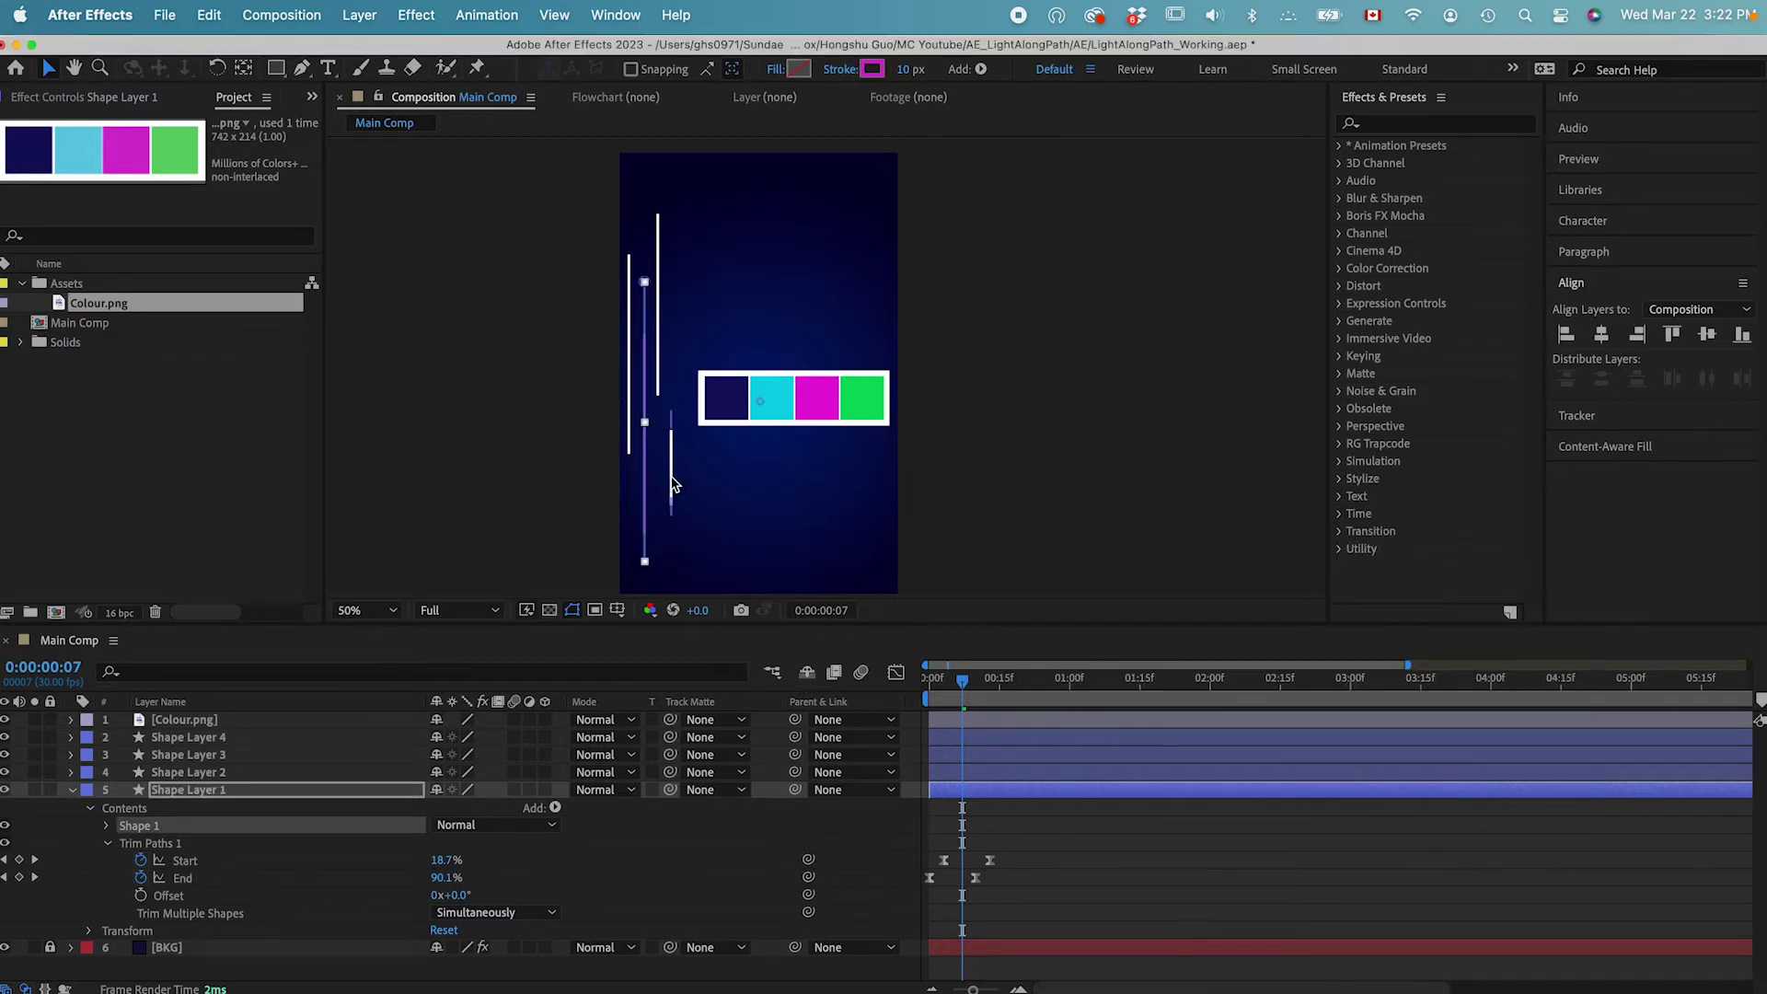
Set the Shape Layer 4 line's stroke colour to the green sampled from the Colour.png swatches.
left_click(204, 741)
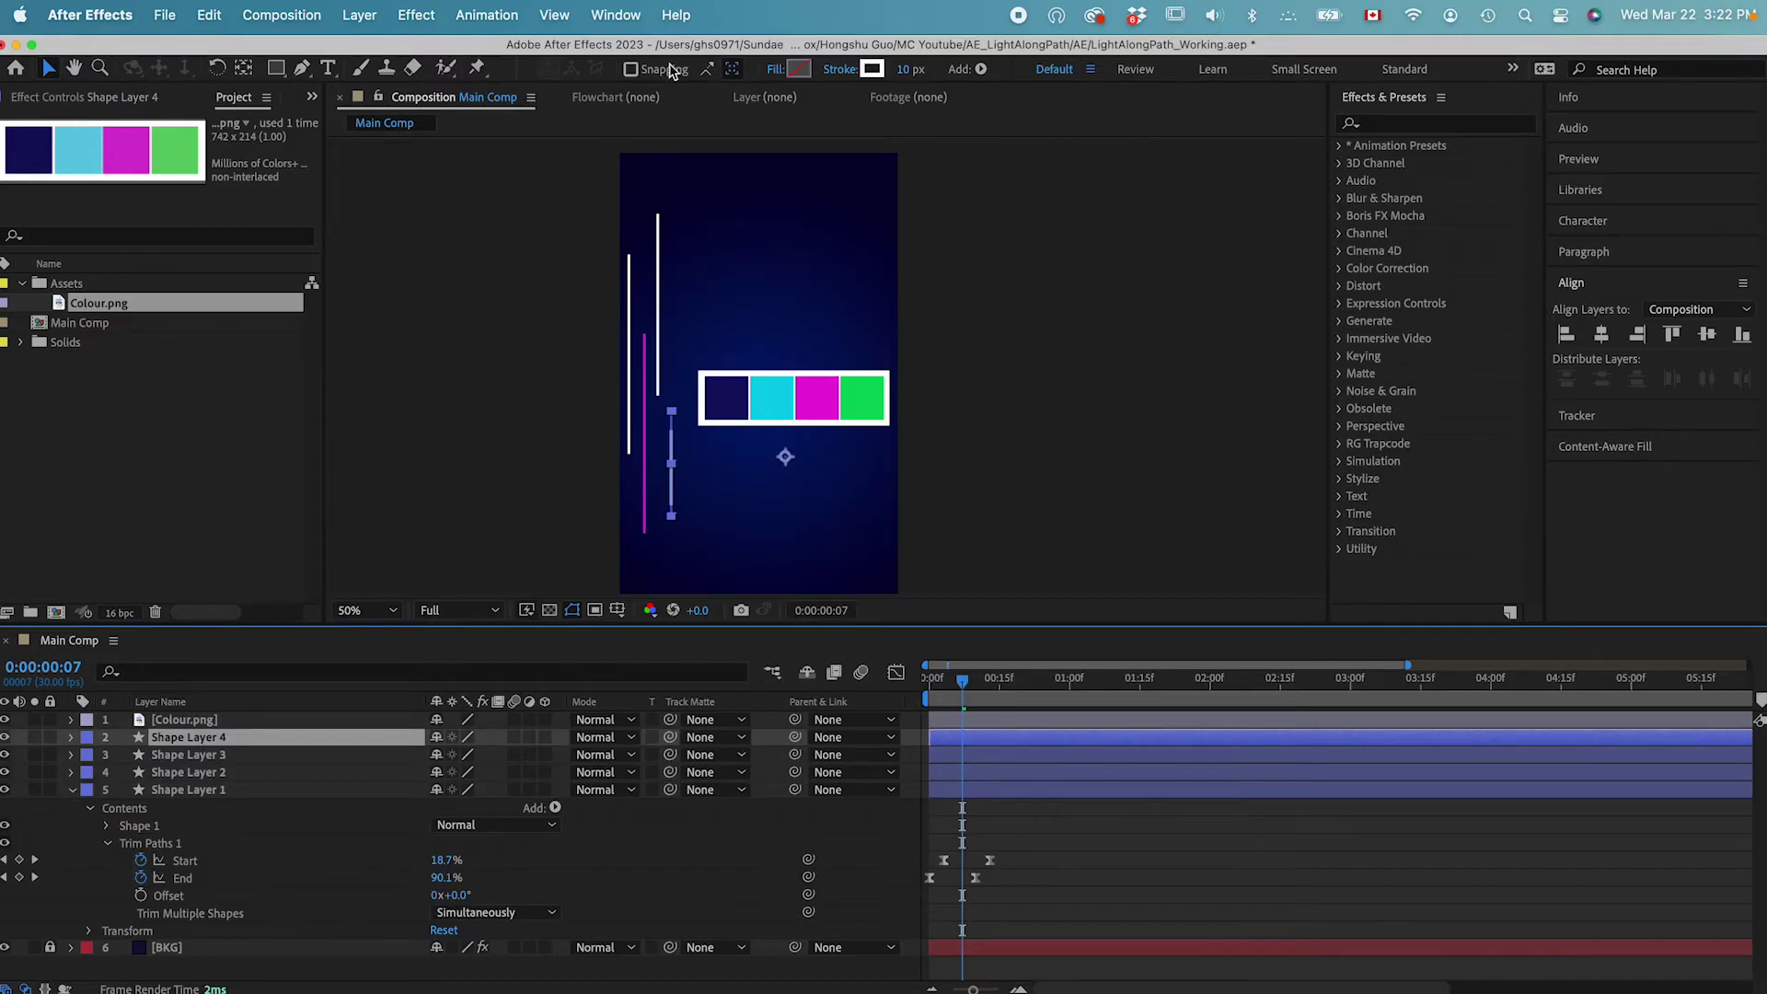
left_click(870, 69)
left_click(1467, 655)
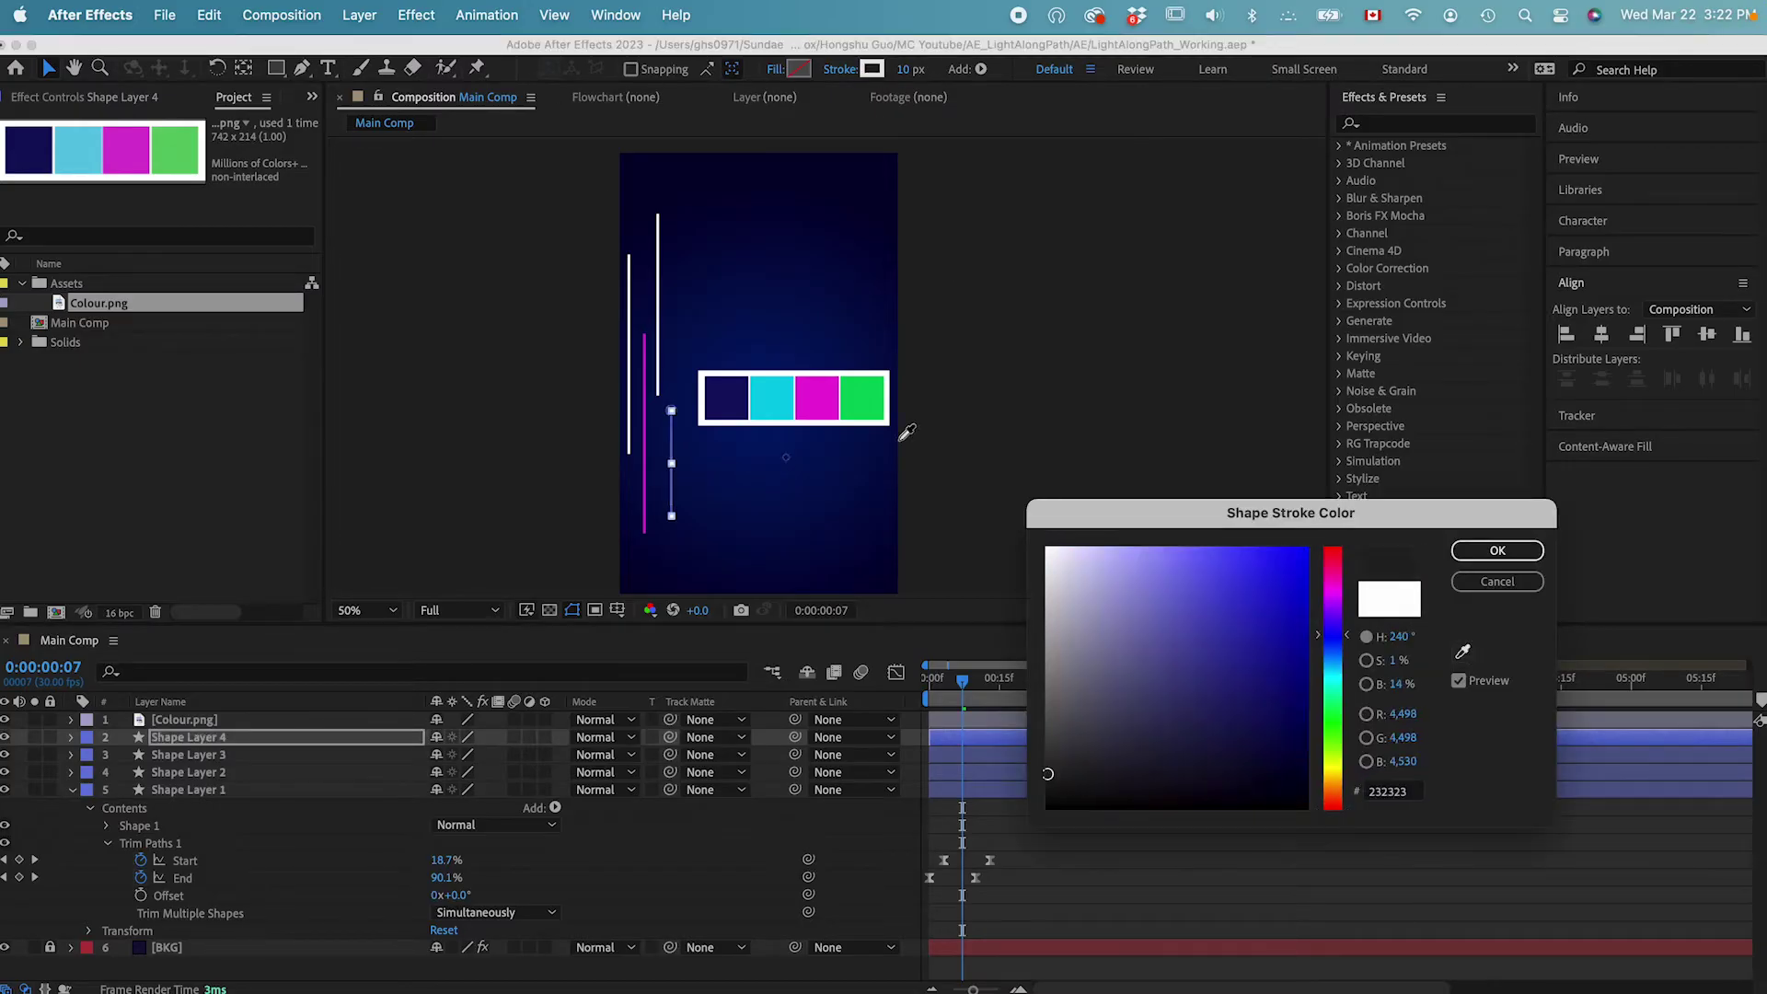
left_click(866, 405)
left_click(1498, 550)
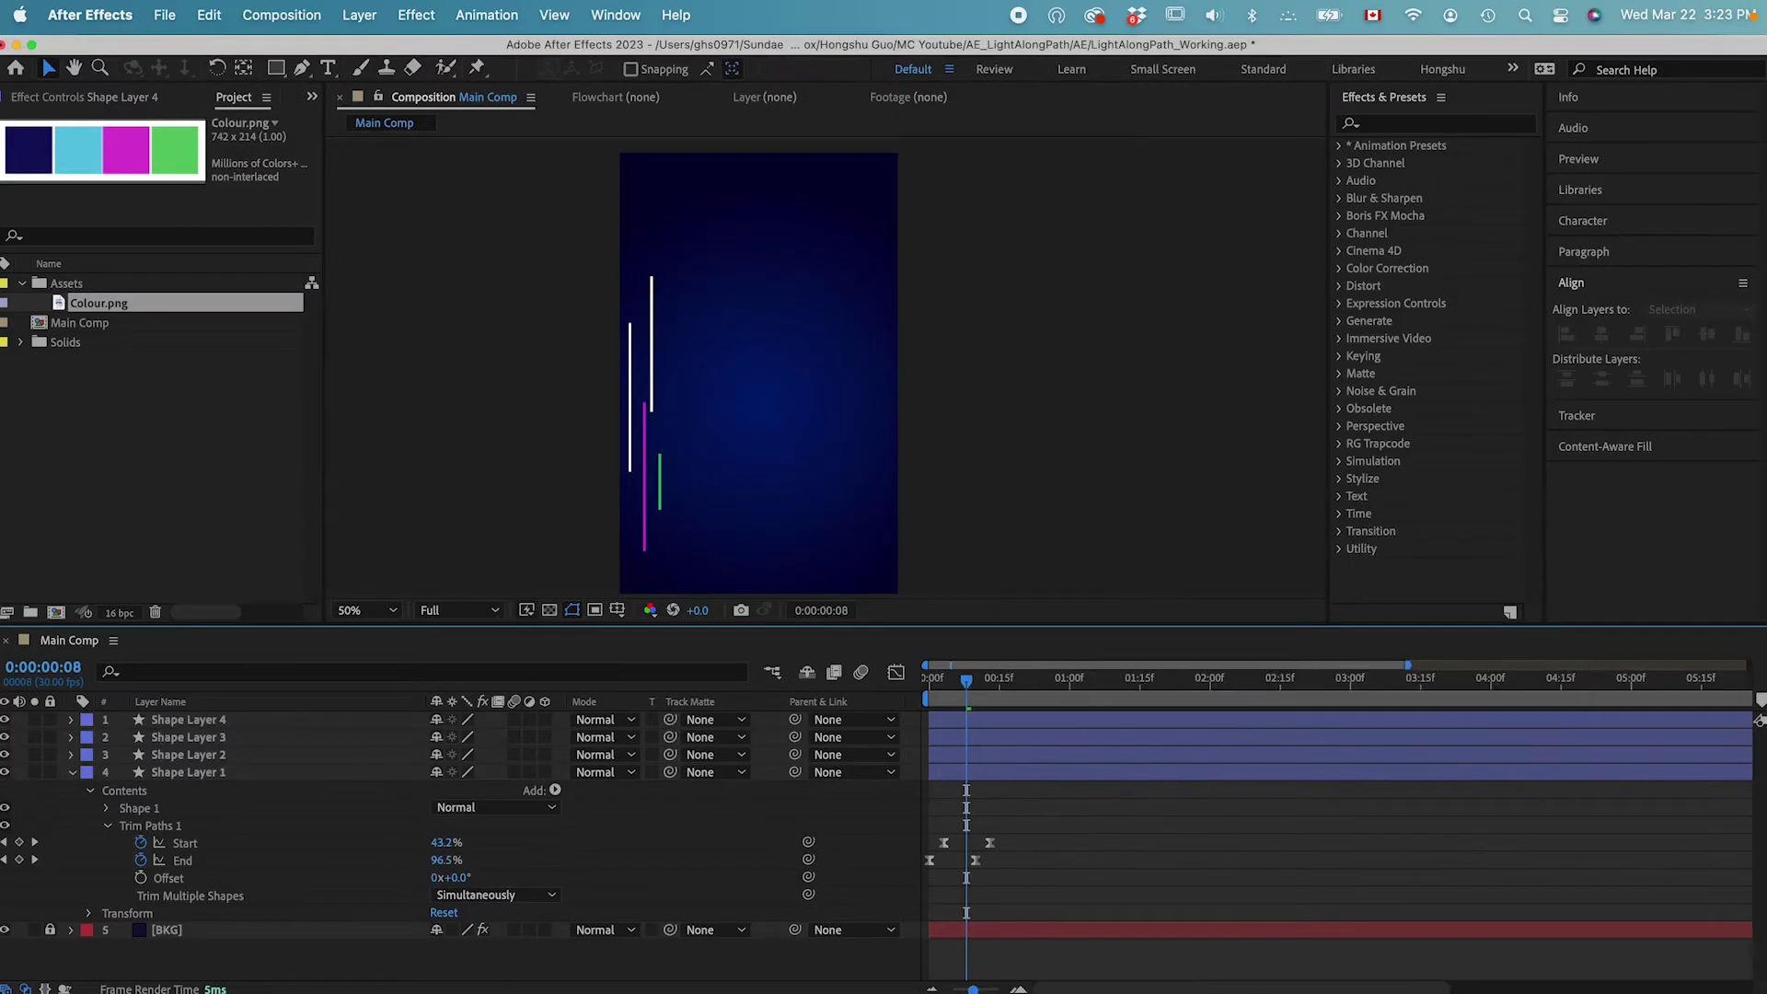
Shift Shape Layer 2 about one frame and Shape Layer 3 about two frames later in time, and preview the staggered lines.
left_click_drag(973, 990, 983, 990)
left_click(953, 778)
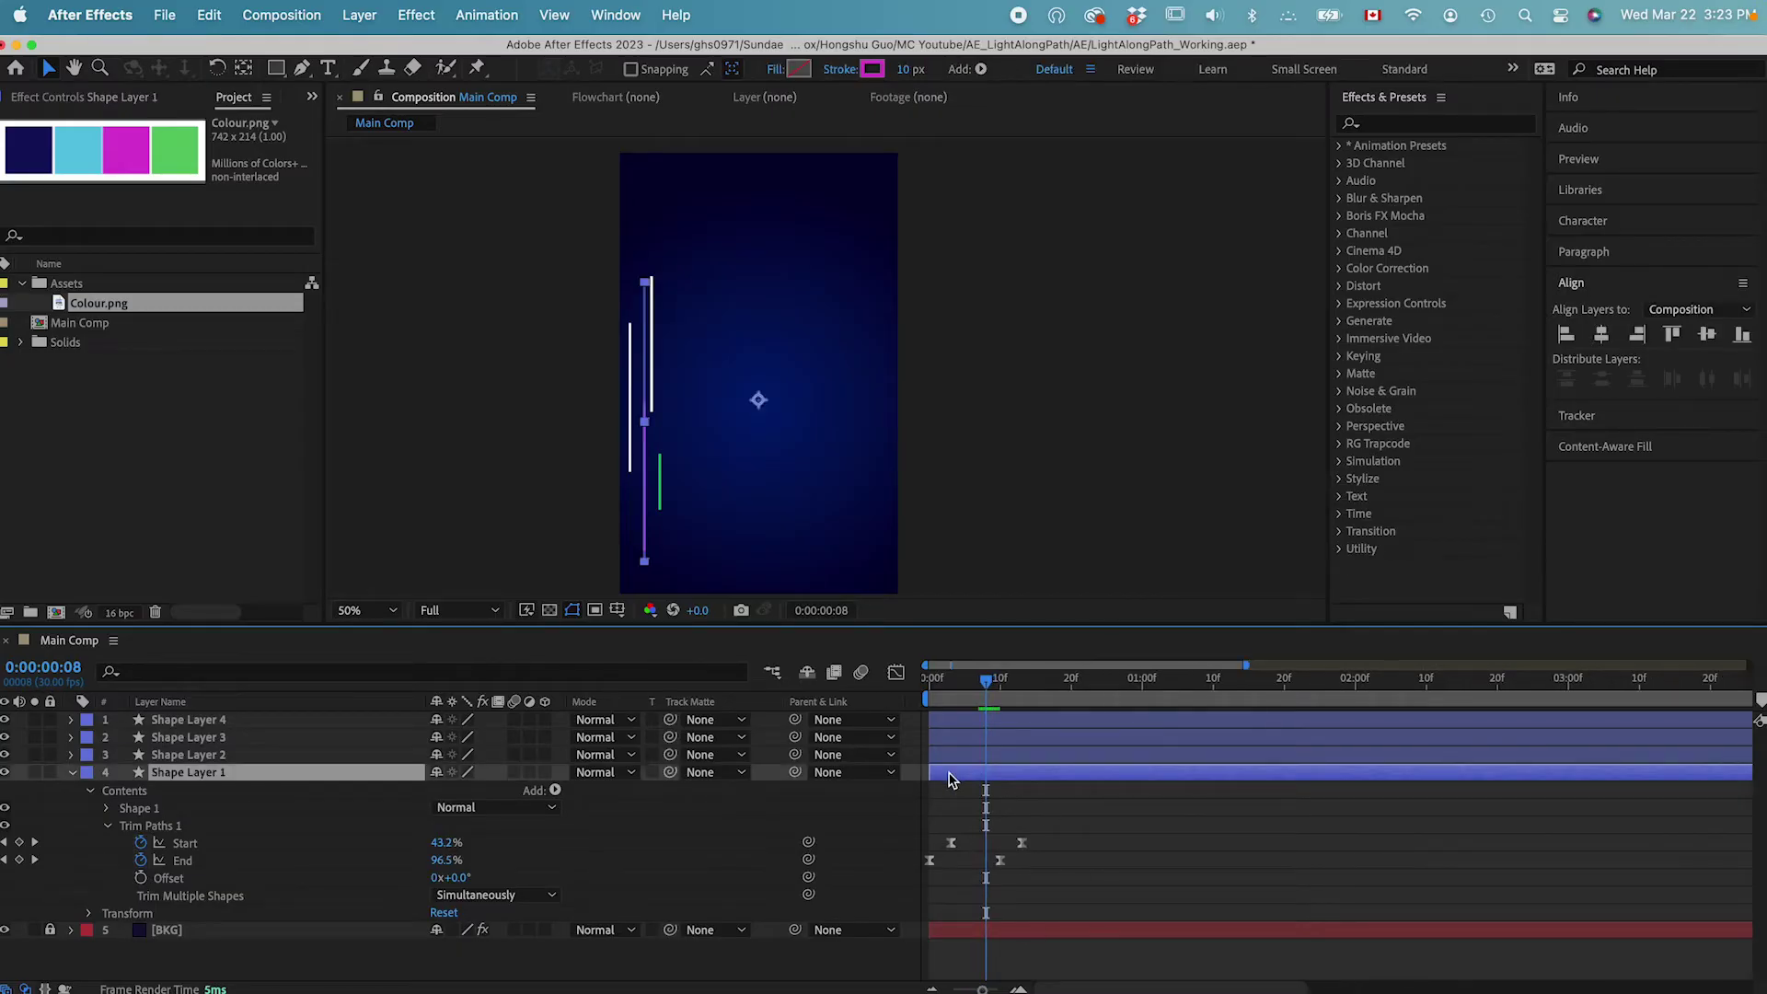
left_click(956, 755)
left_click_drag(957, 737, 931, 699)
left_click(934, 721)
key("space")
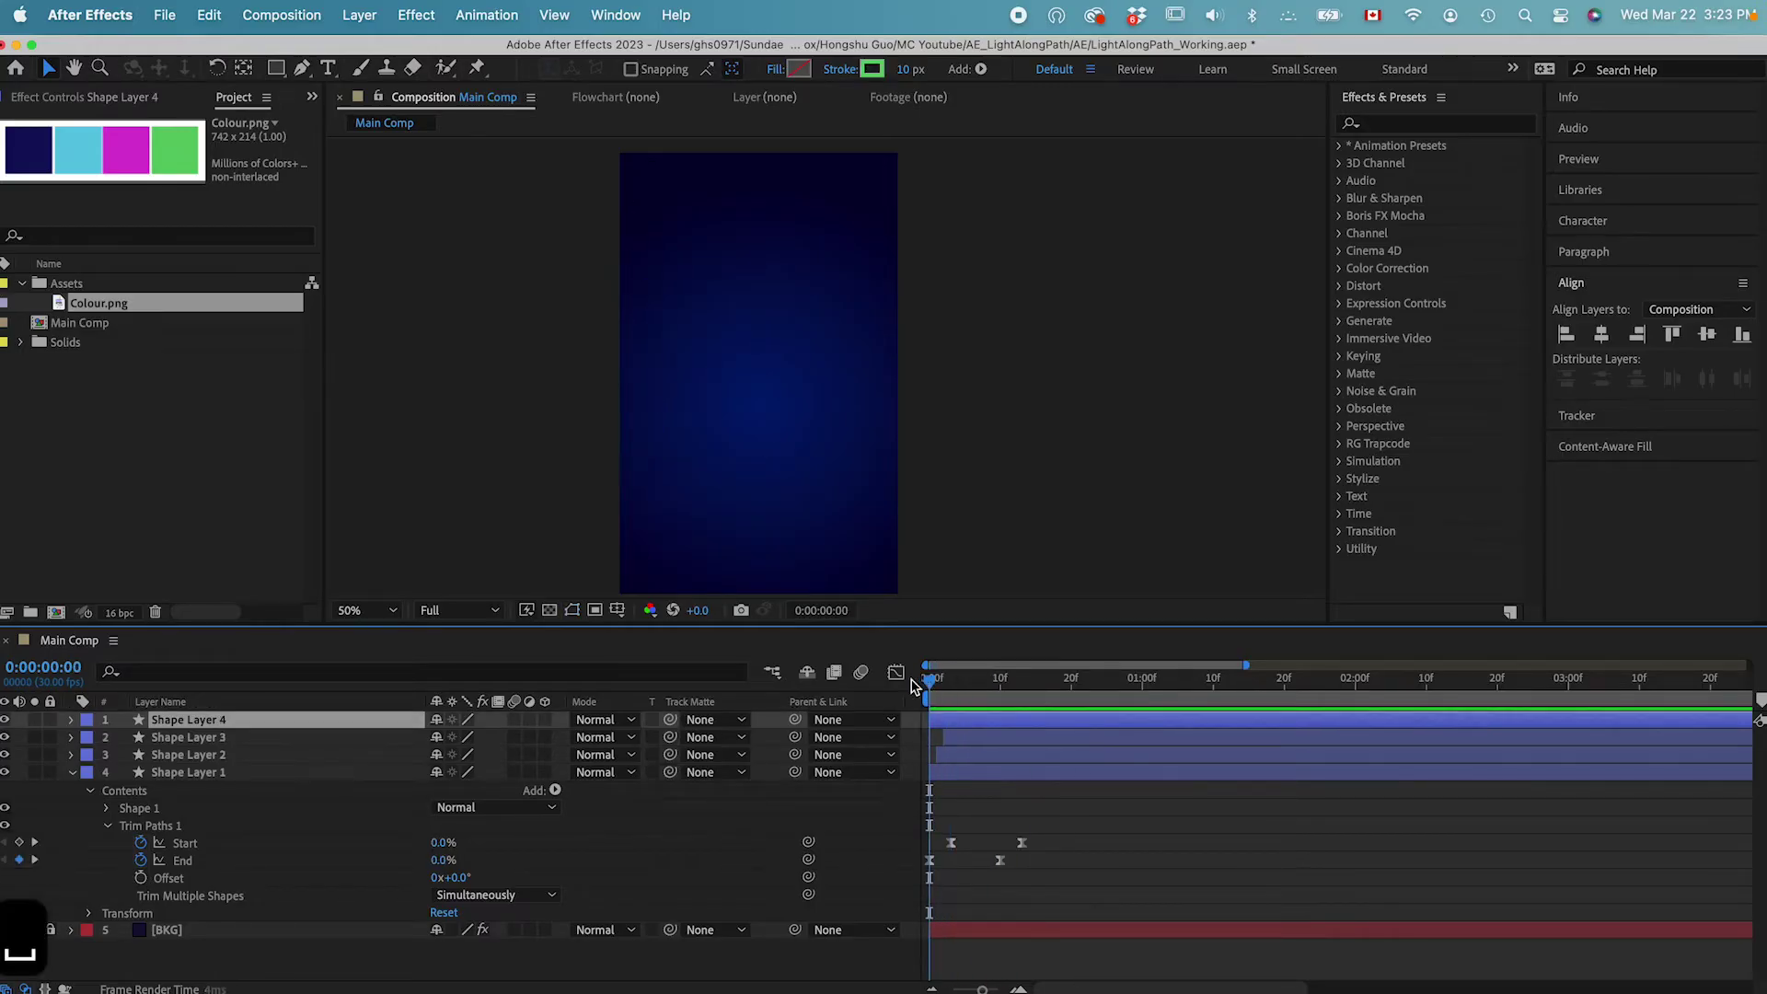
key("space")
Pre-compose Shape Layers 1 to 4 into a new composition named "Speed line 1" and preview it.
left_click(221, 772)
left_click(218, 721, "shift")
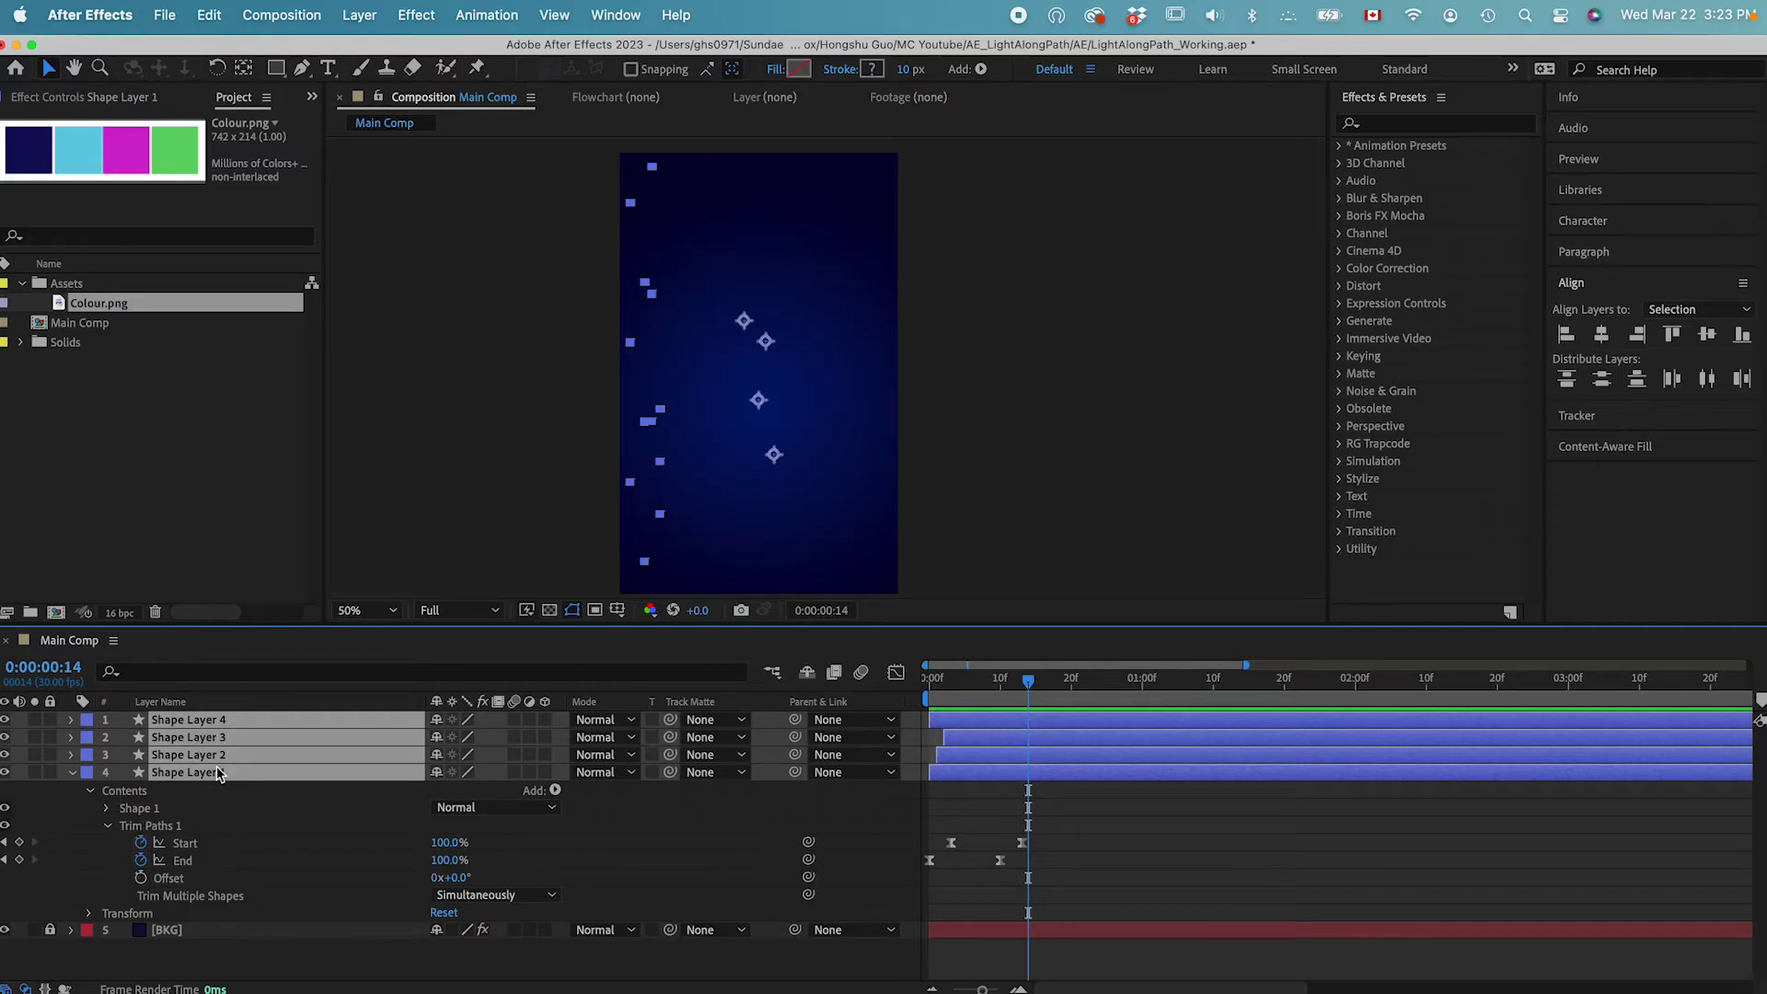
key("shift+super+c")
type("Speed line")
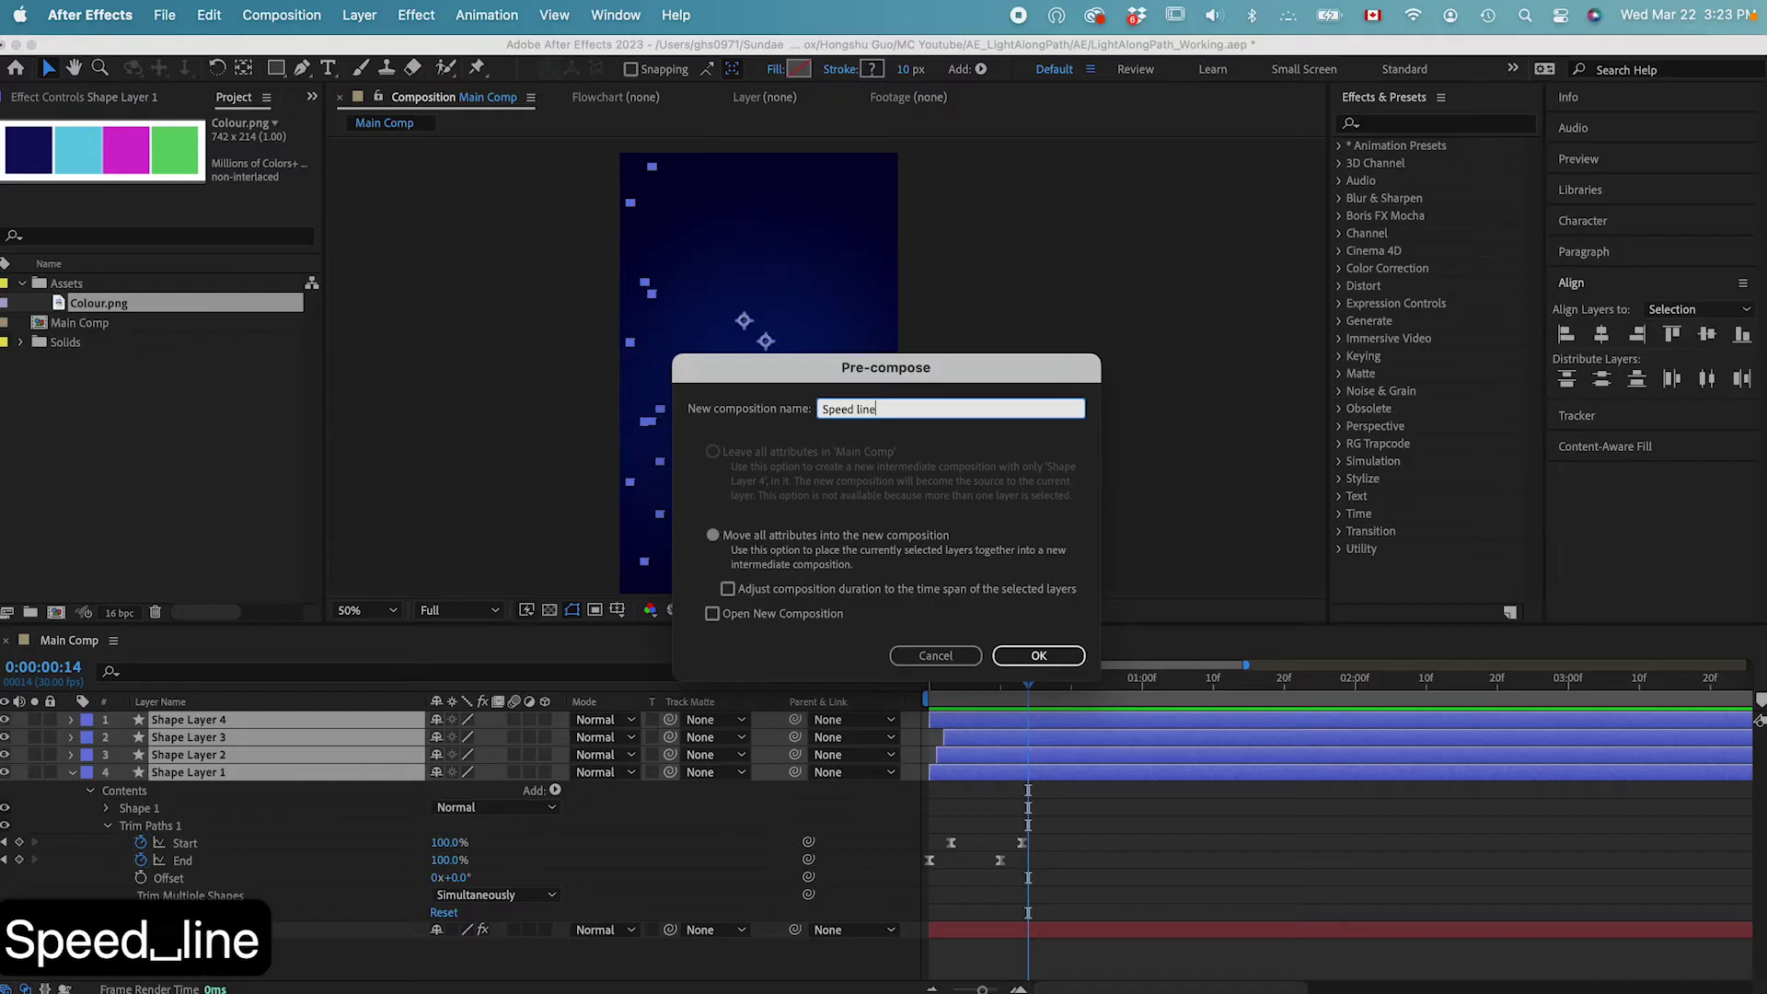
type(" 1")
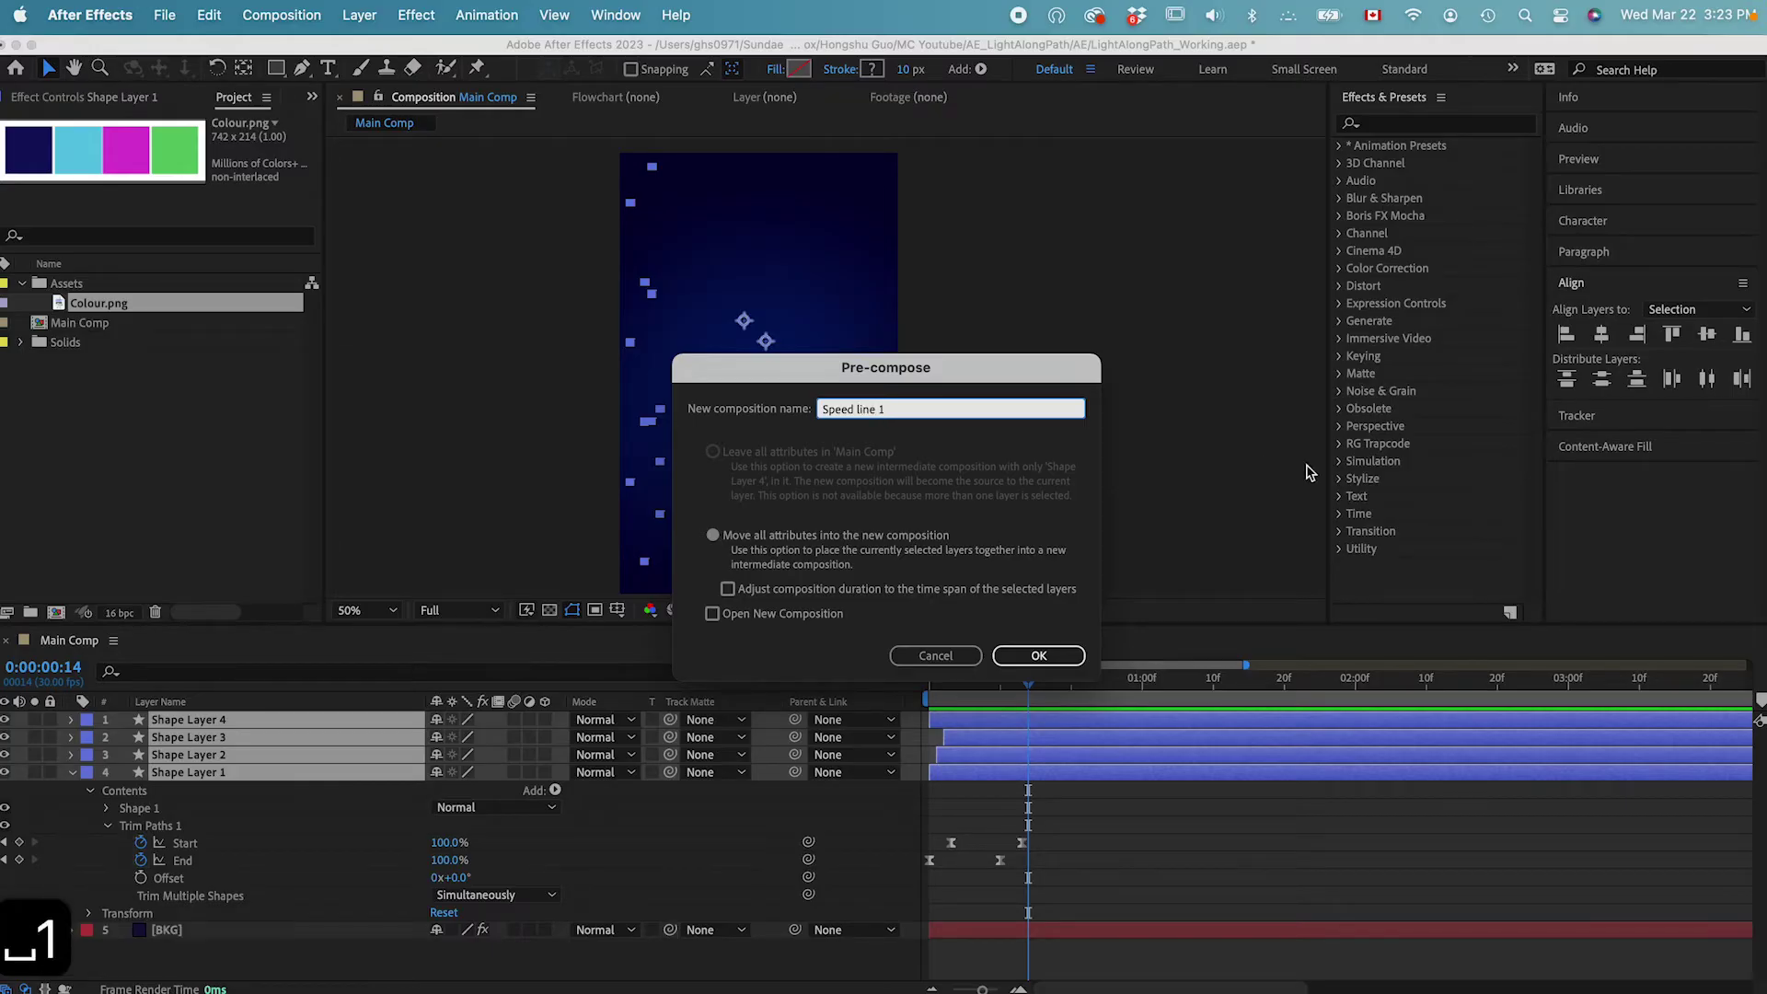
left_click(1047, 657)
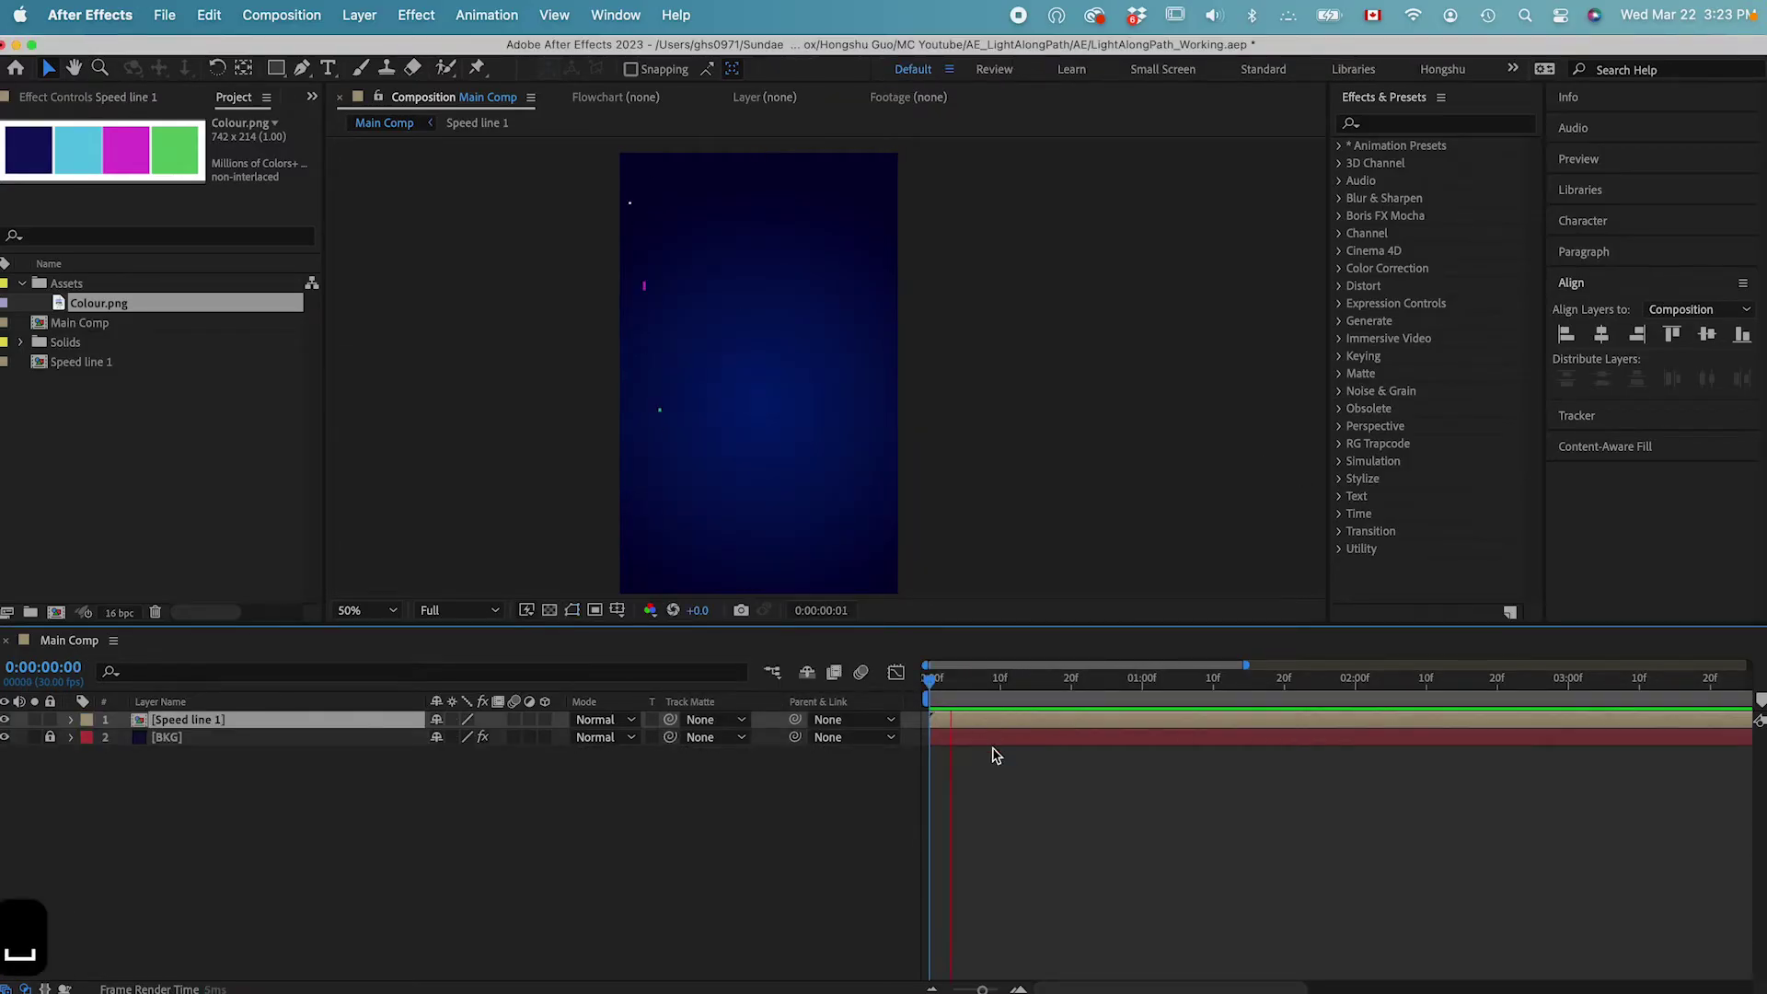
key("space")
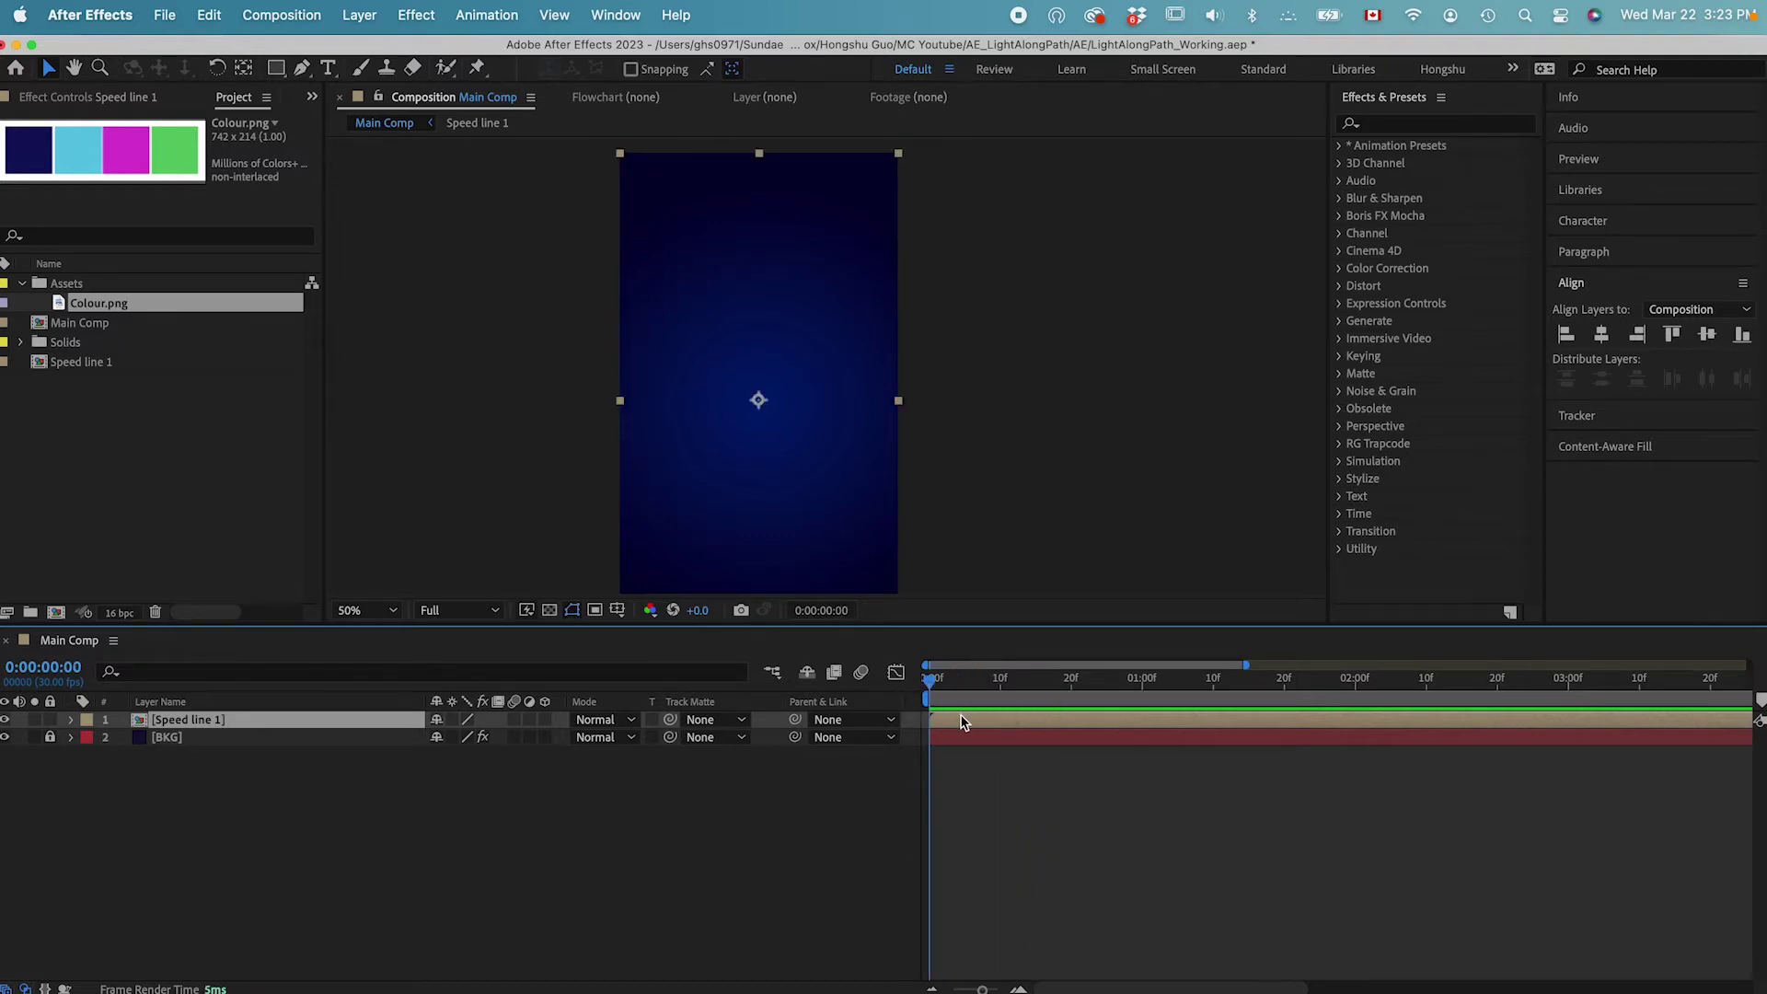
Duplicate the Speed line 1 layer and move the copy up and slightly right of the original.
key("cmd+d")
key("space")
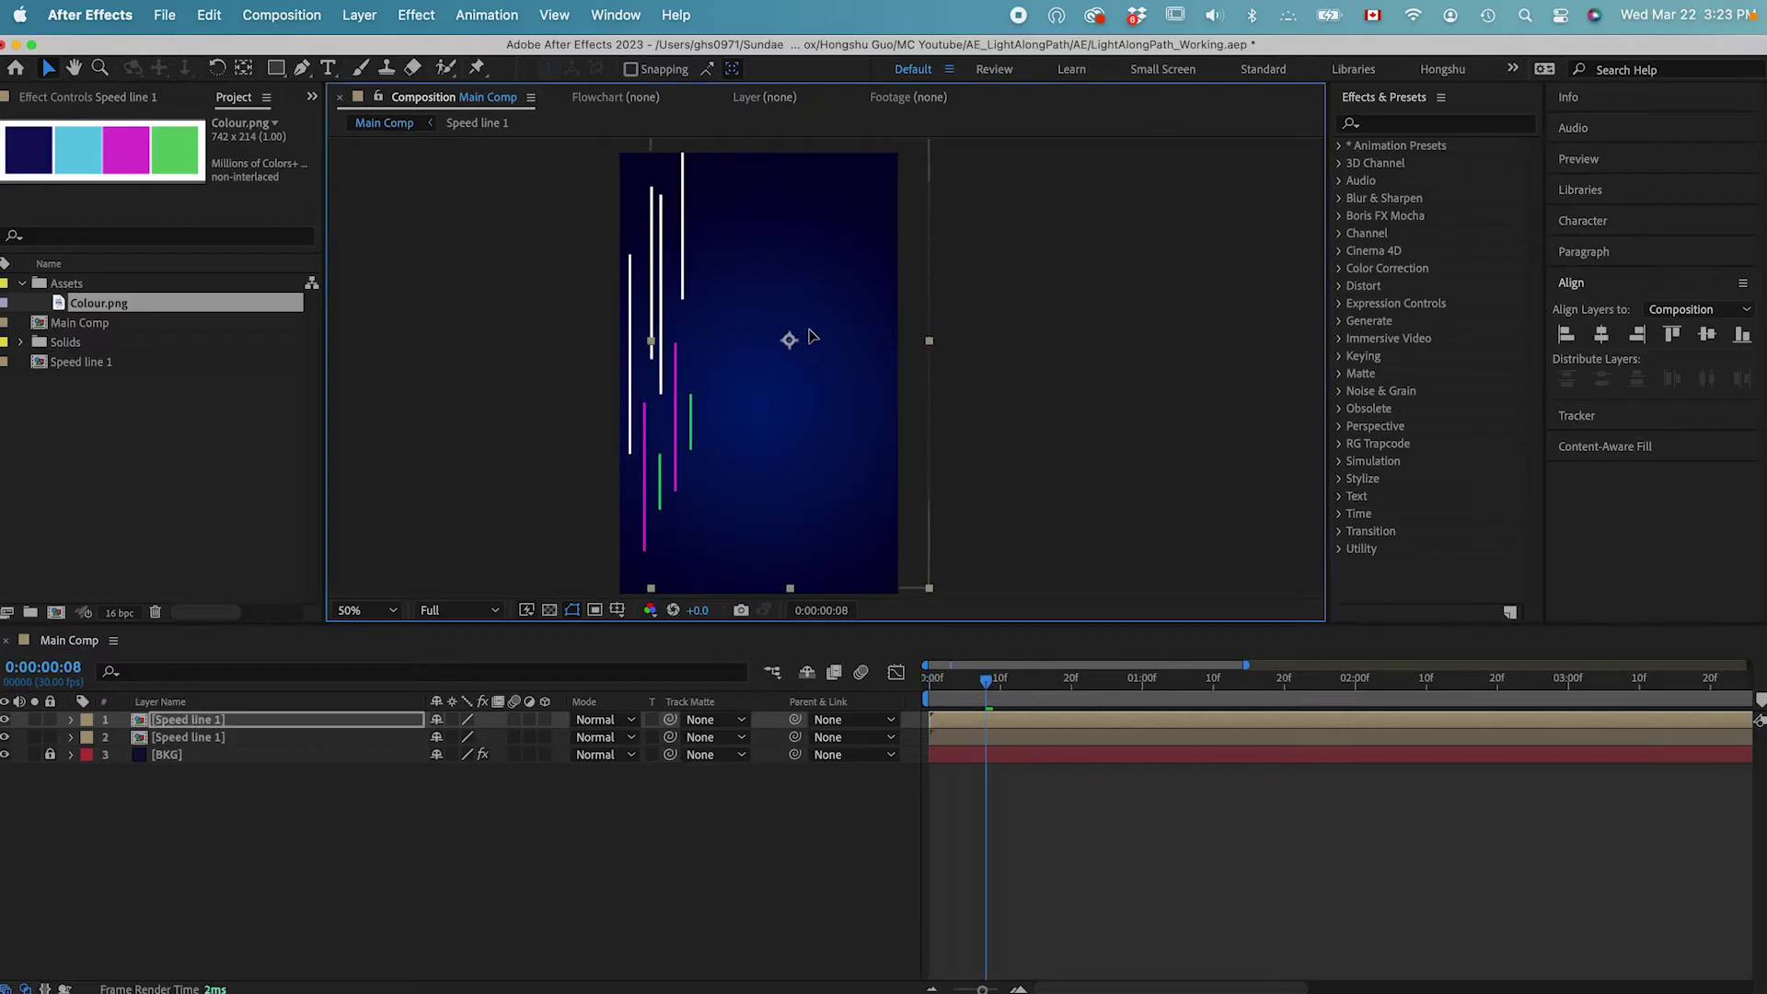
left_click_drag(796, 308, 796, 287)
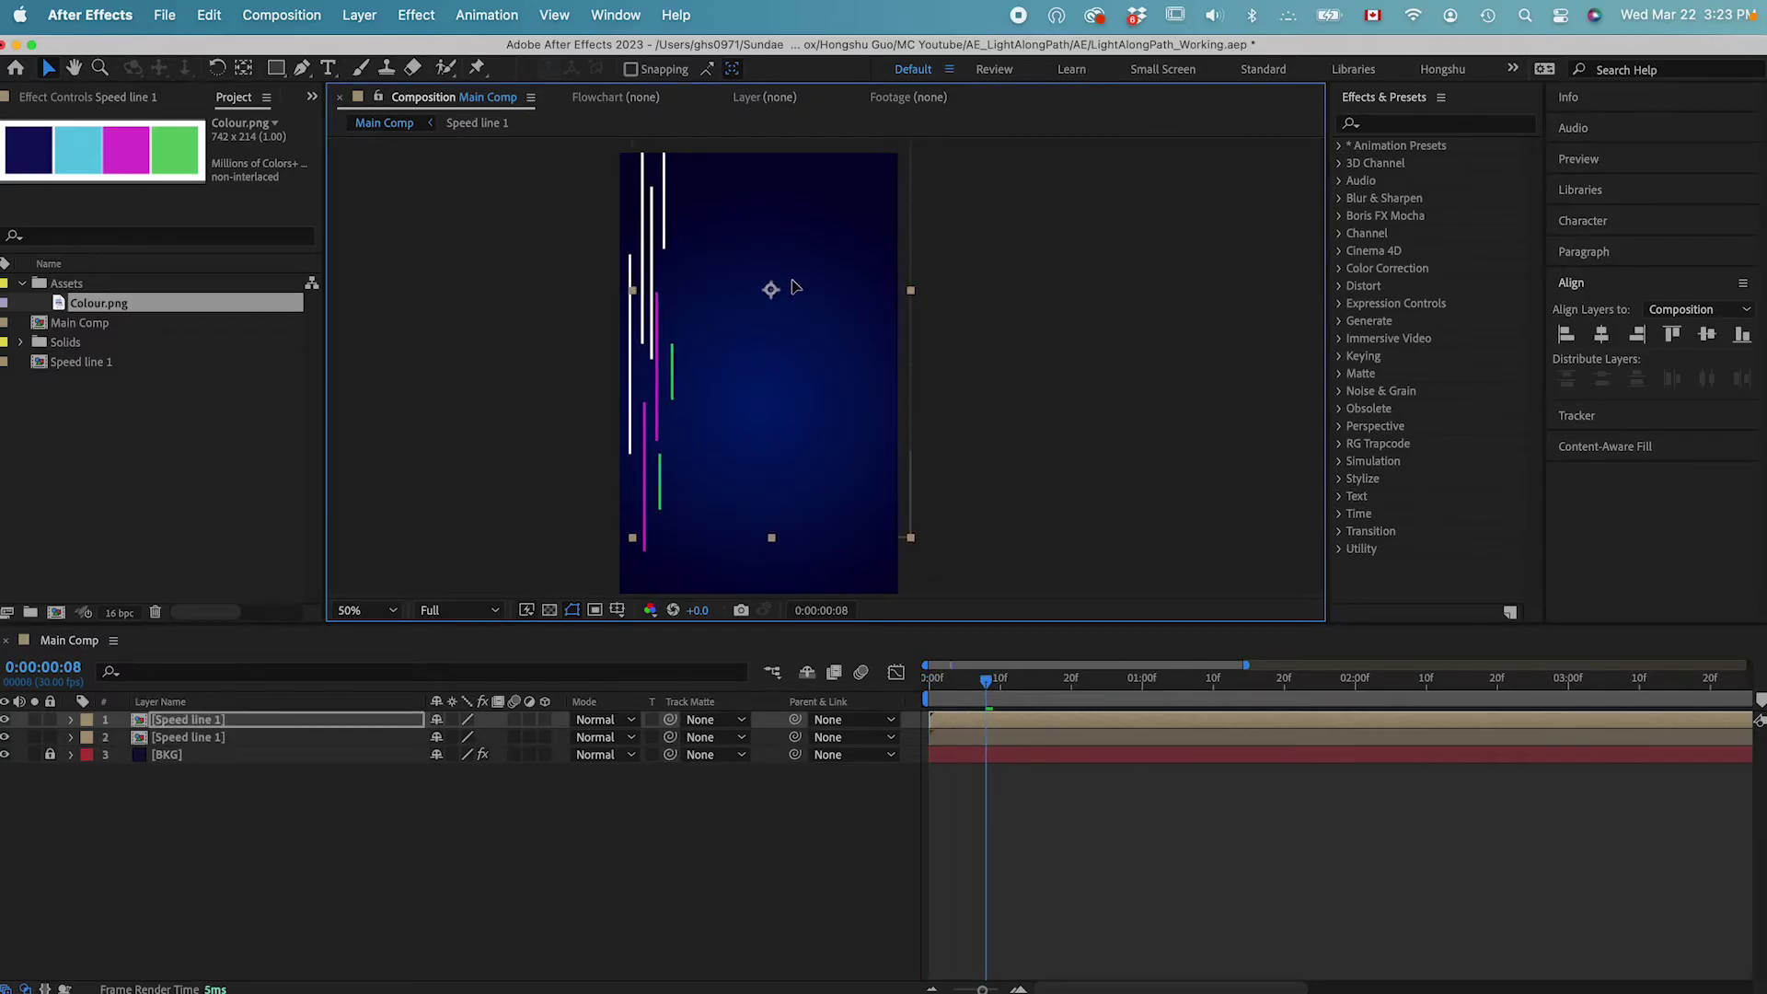
key("space")
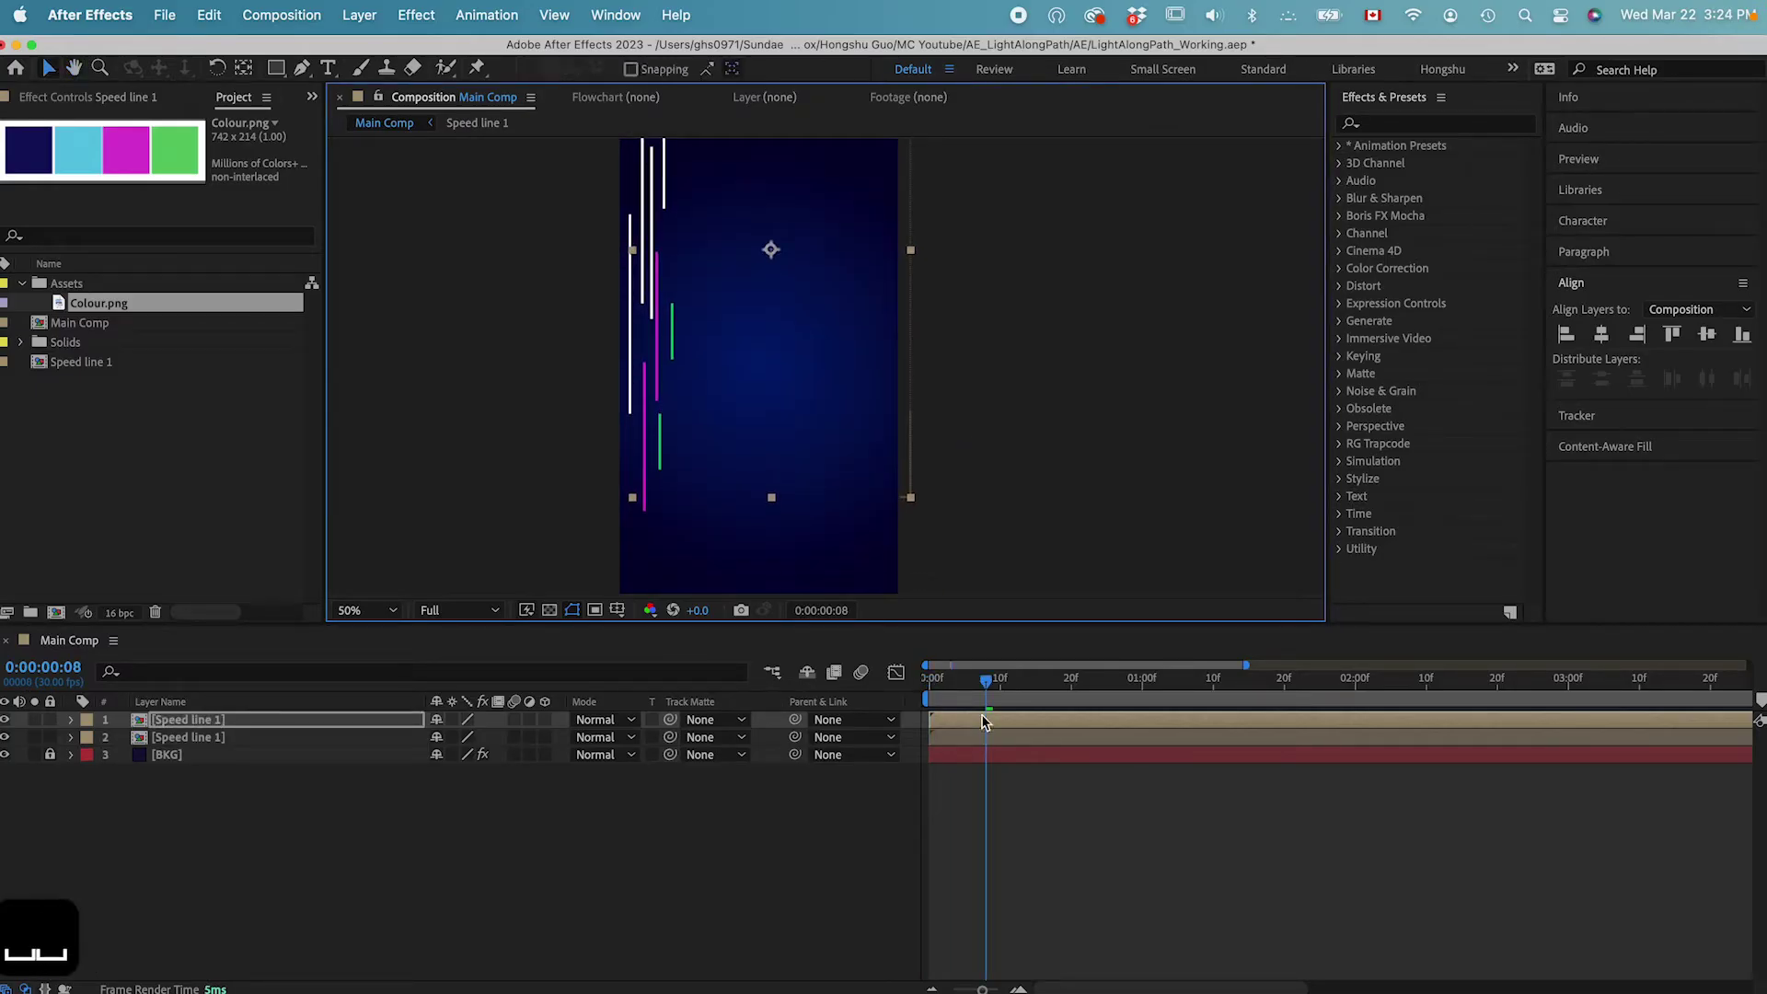
Make three more Speed line 1 copies and spread them around the frame's left side, two lower down and one higher to the right.
key("cmd+d")
left_click_drag(740, 367, 753, 517)
key("super+d")
left_click_drag(797, 458, 750, 492)
left_click_drag(803, 237, 803, 224)
left_click(789, 923)
left_click(207, 772)
left_click(200, 739)
left_click(200, 720)
Preview the streaks, and stagger the start times of the four Speed line 1 copies between about frames 2 and 7.
key("space")
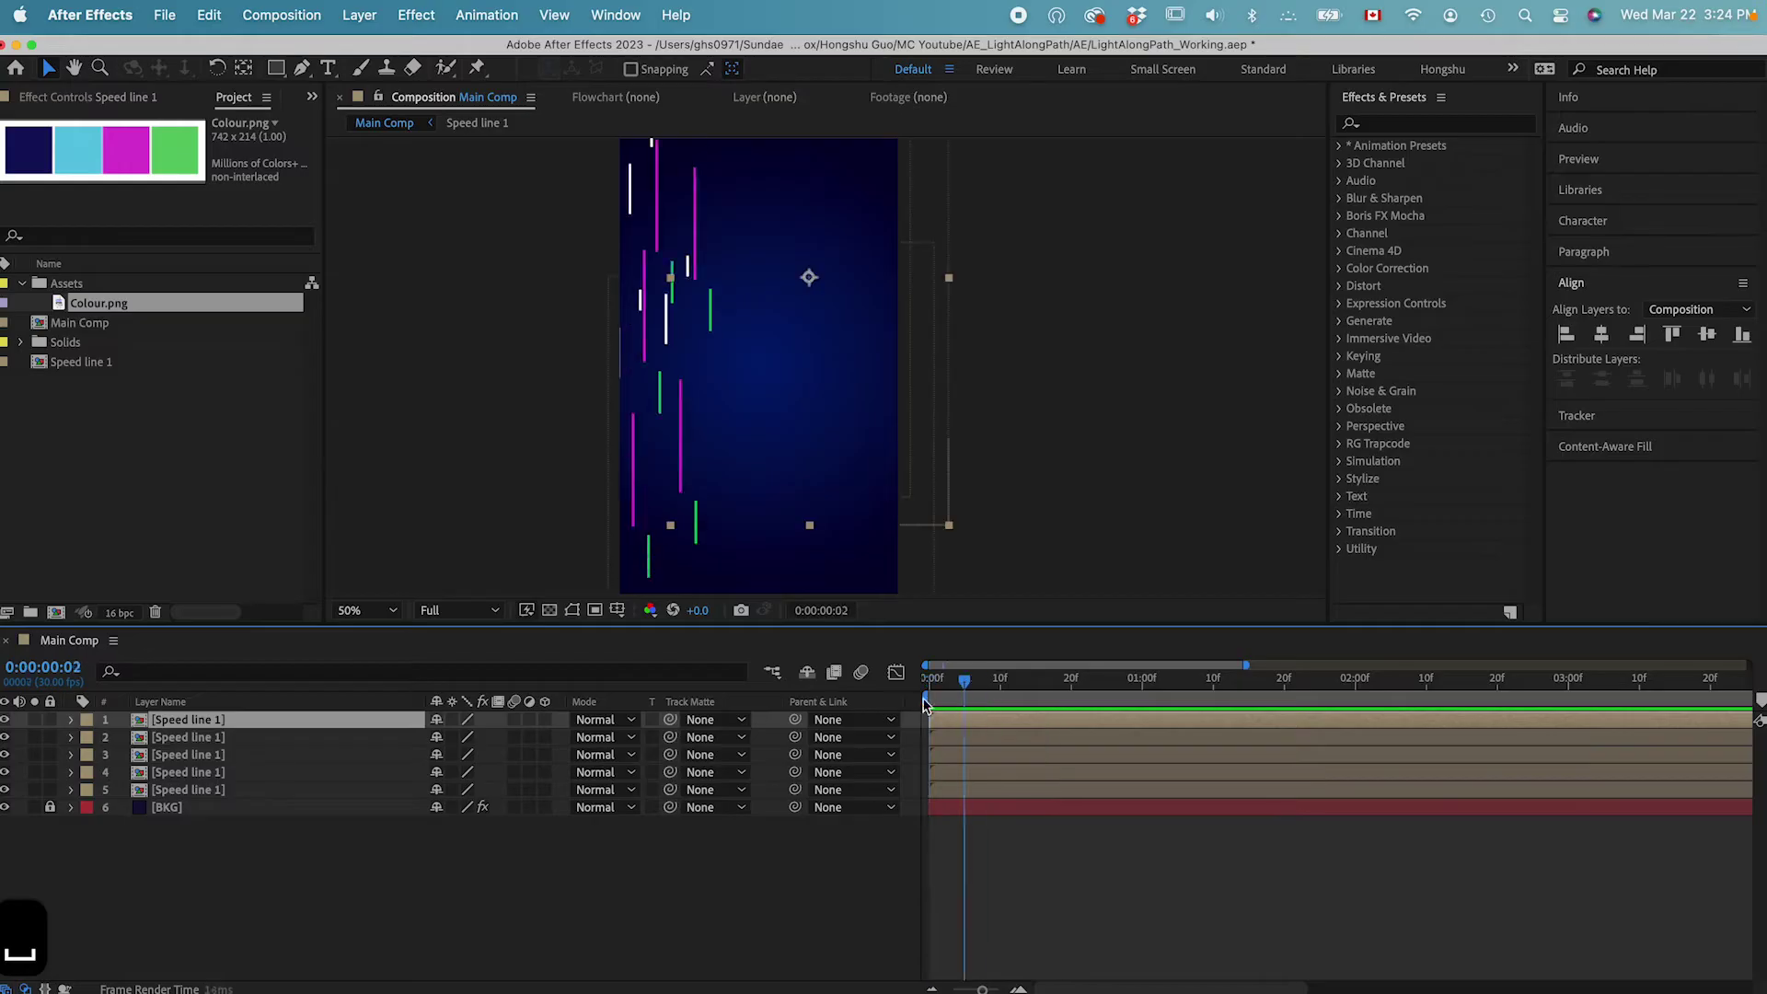
key("space")
key("space")
key("space")
left_click_drag(957, 690, 923, 690)
left_click_drag(947, 766, 995, 744)
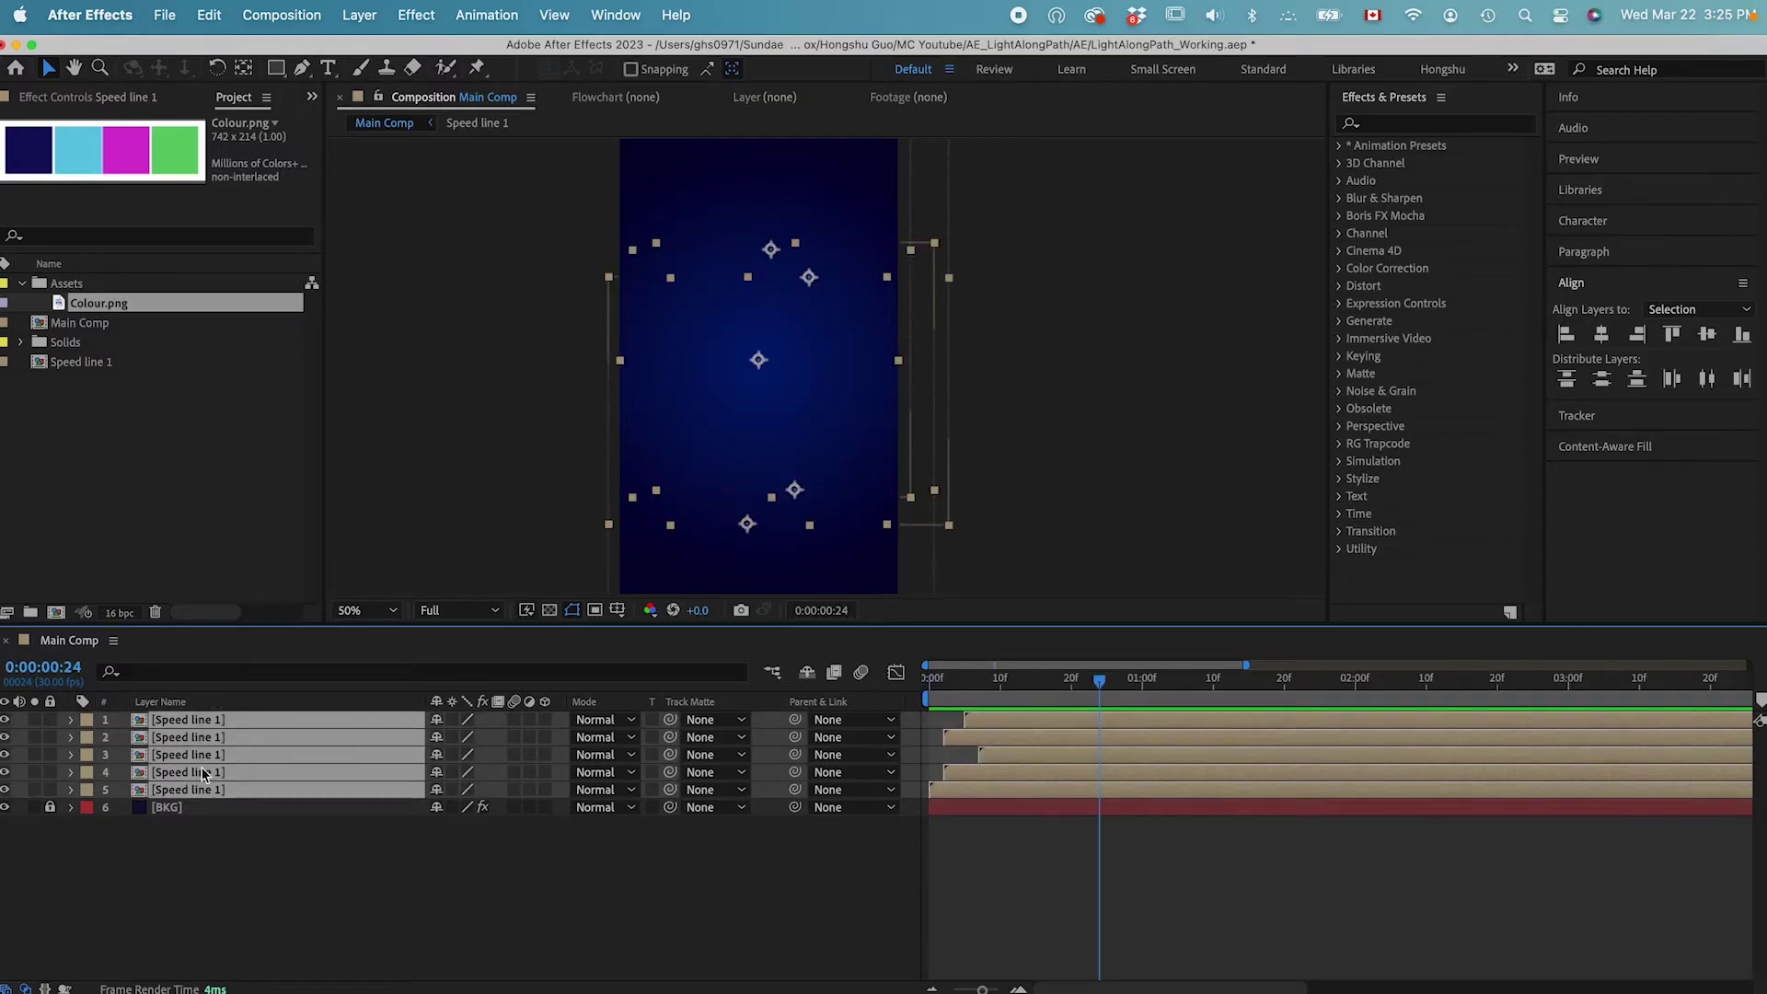
Pre-compose all five Speed line 1 layers into a new composition named "Sped Line Group".
key("shift+super+c")
type("Sped Line Group")
key("Return")
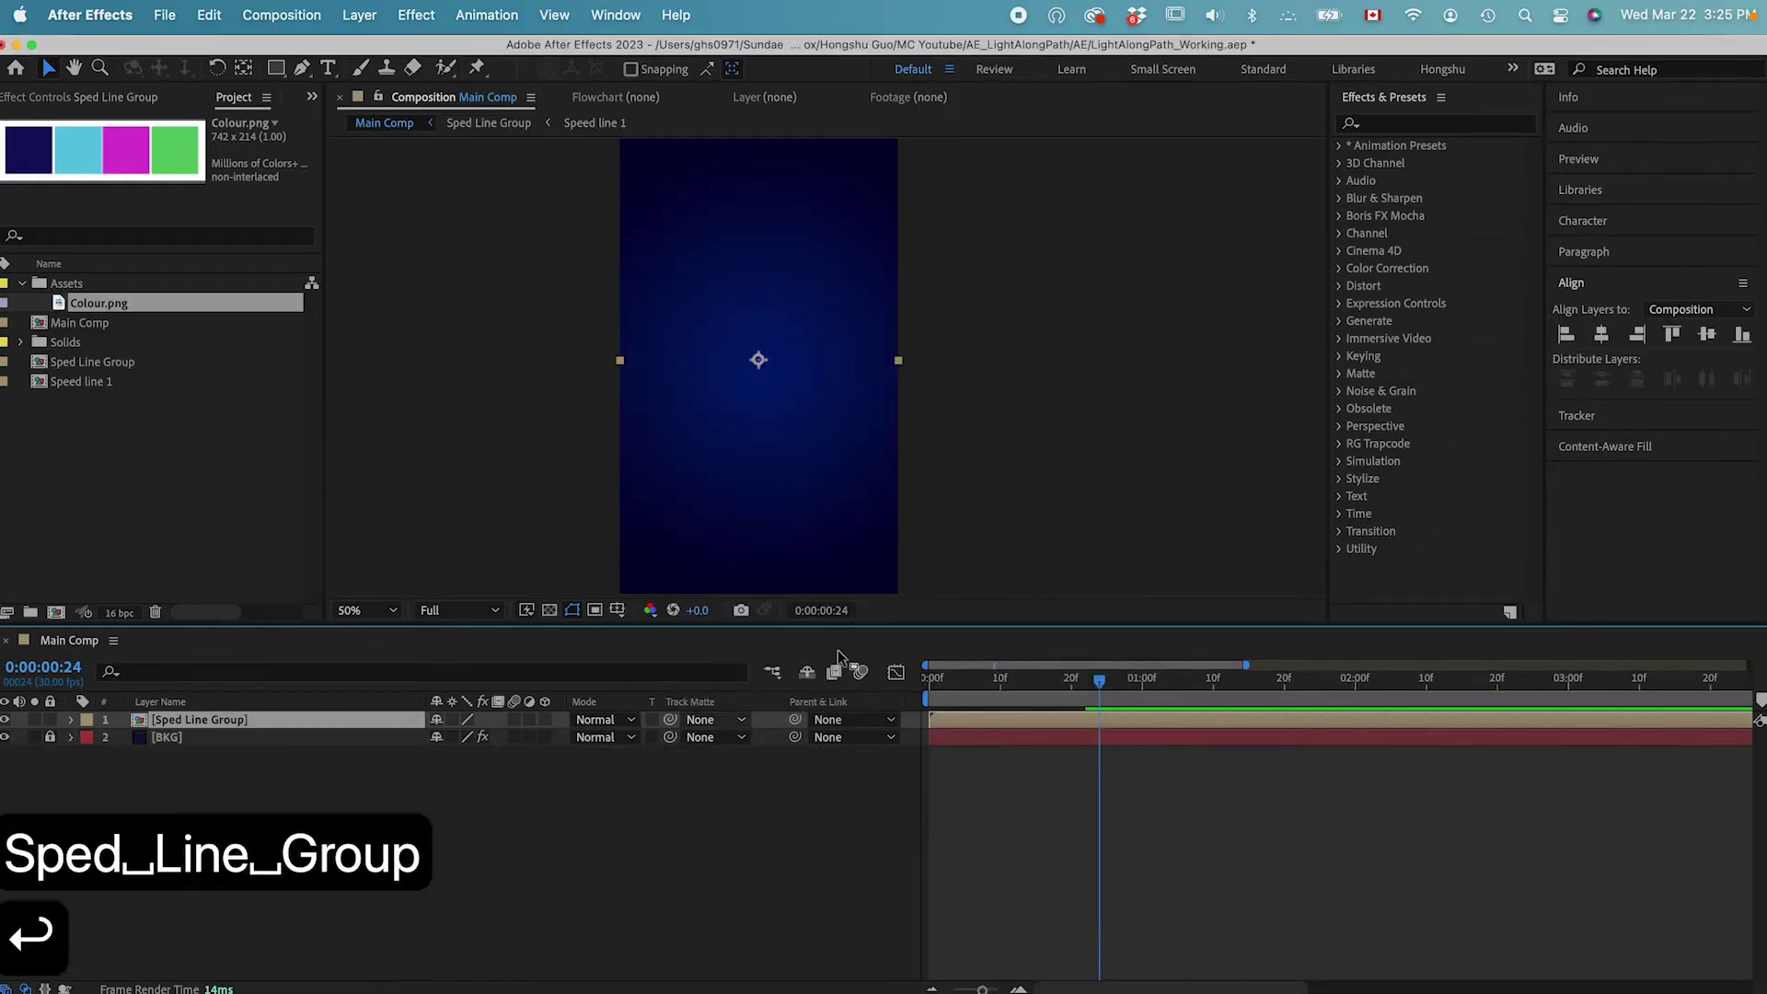
Duplicate the Sped Line Group layer, move the copy to the frame's right side, and preview both groups.
left_click(953, 690)
key("super+d")
left_click_drag(758, 361, 973, 372)
left_click_drag(935, 689, 1024, 690)
left_click_drag(1012, 471, 969, 463)
key("space")
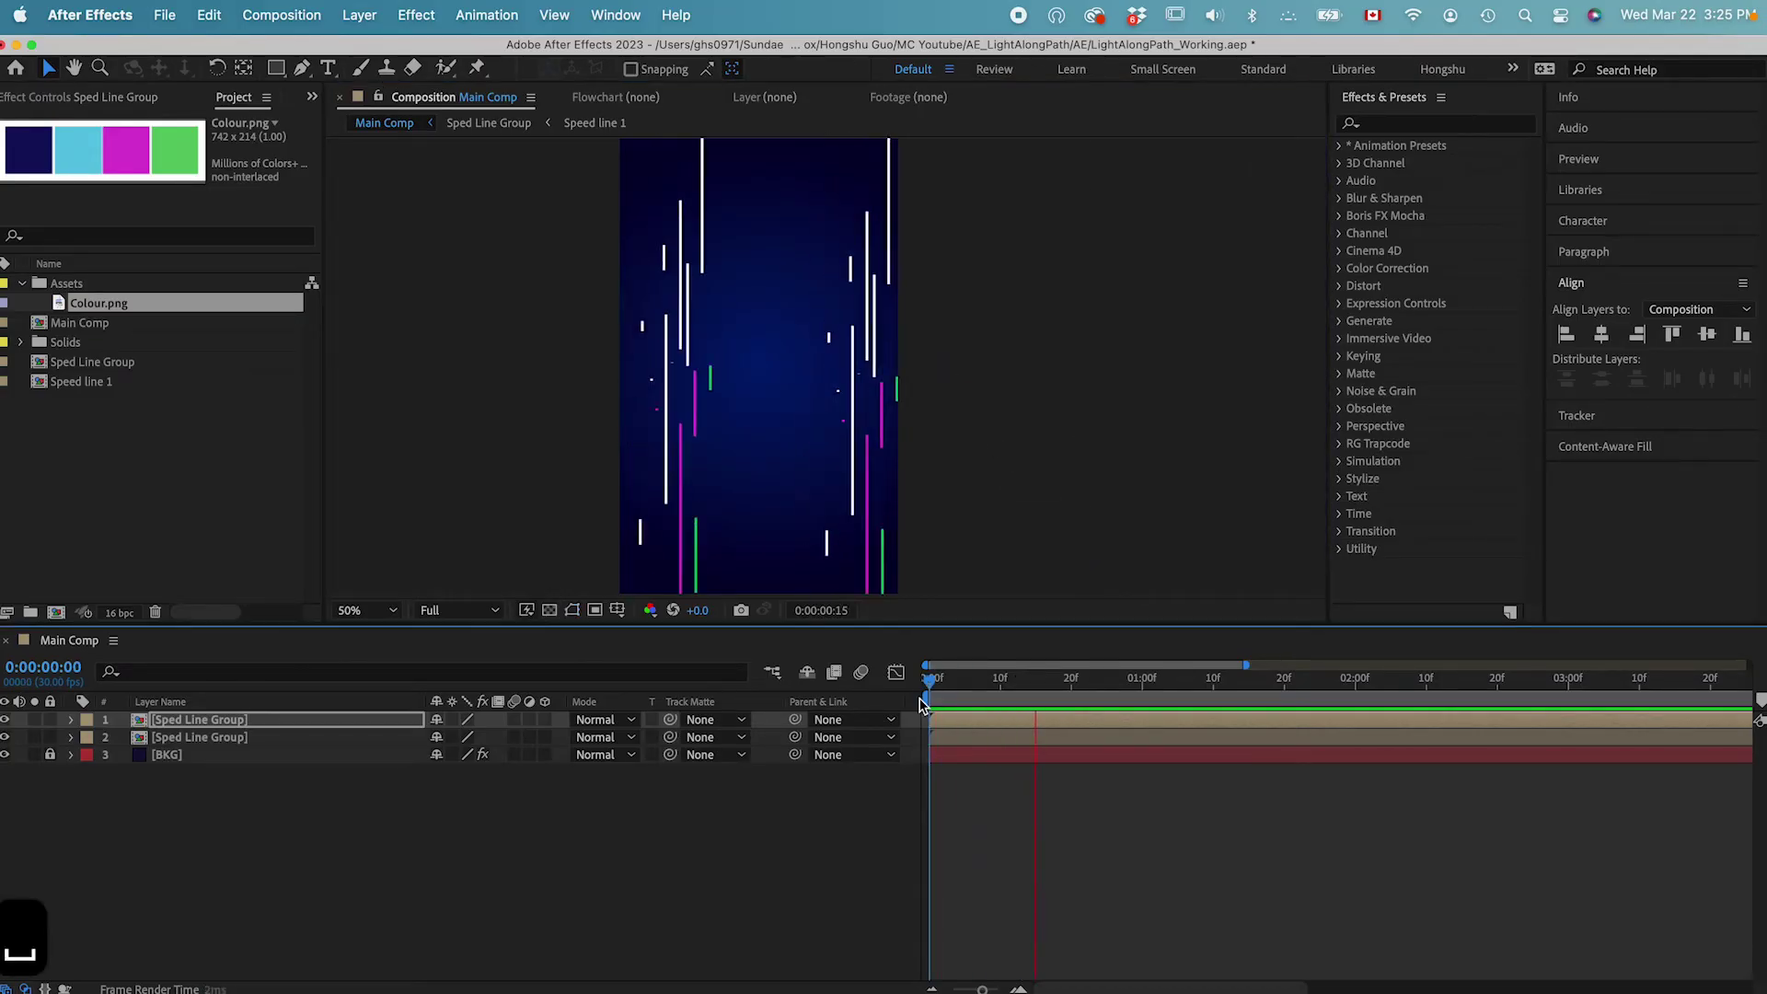
Flip the Sped Line Group copy horizontally by unlinking its scale and setting the horizontal value to -100%.
left_click(262, 721)
key("s")
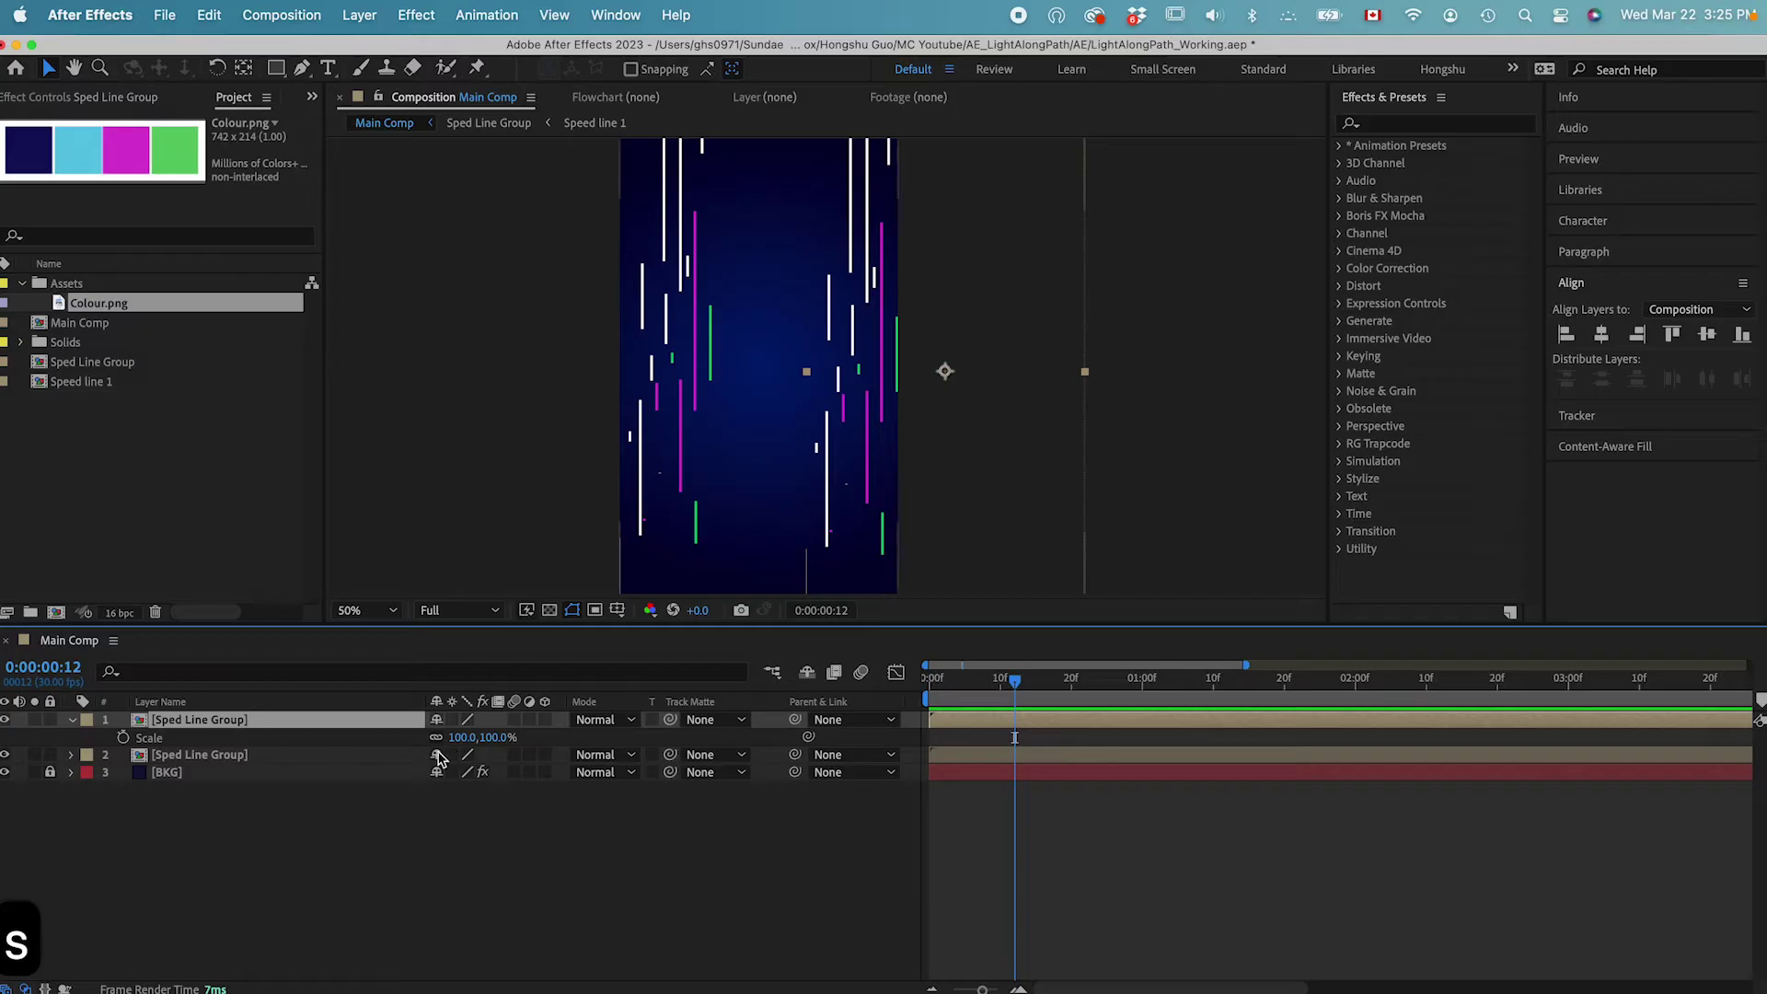
left_click(438, 741)
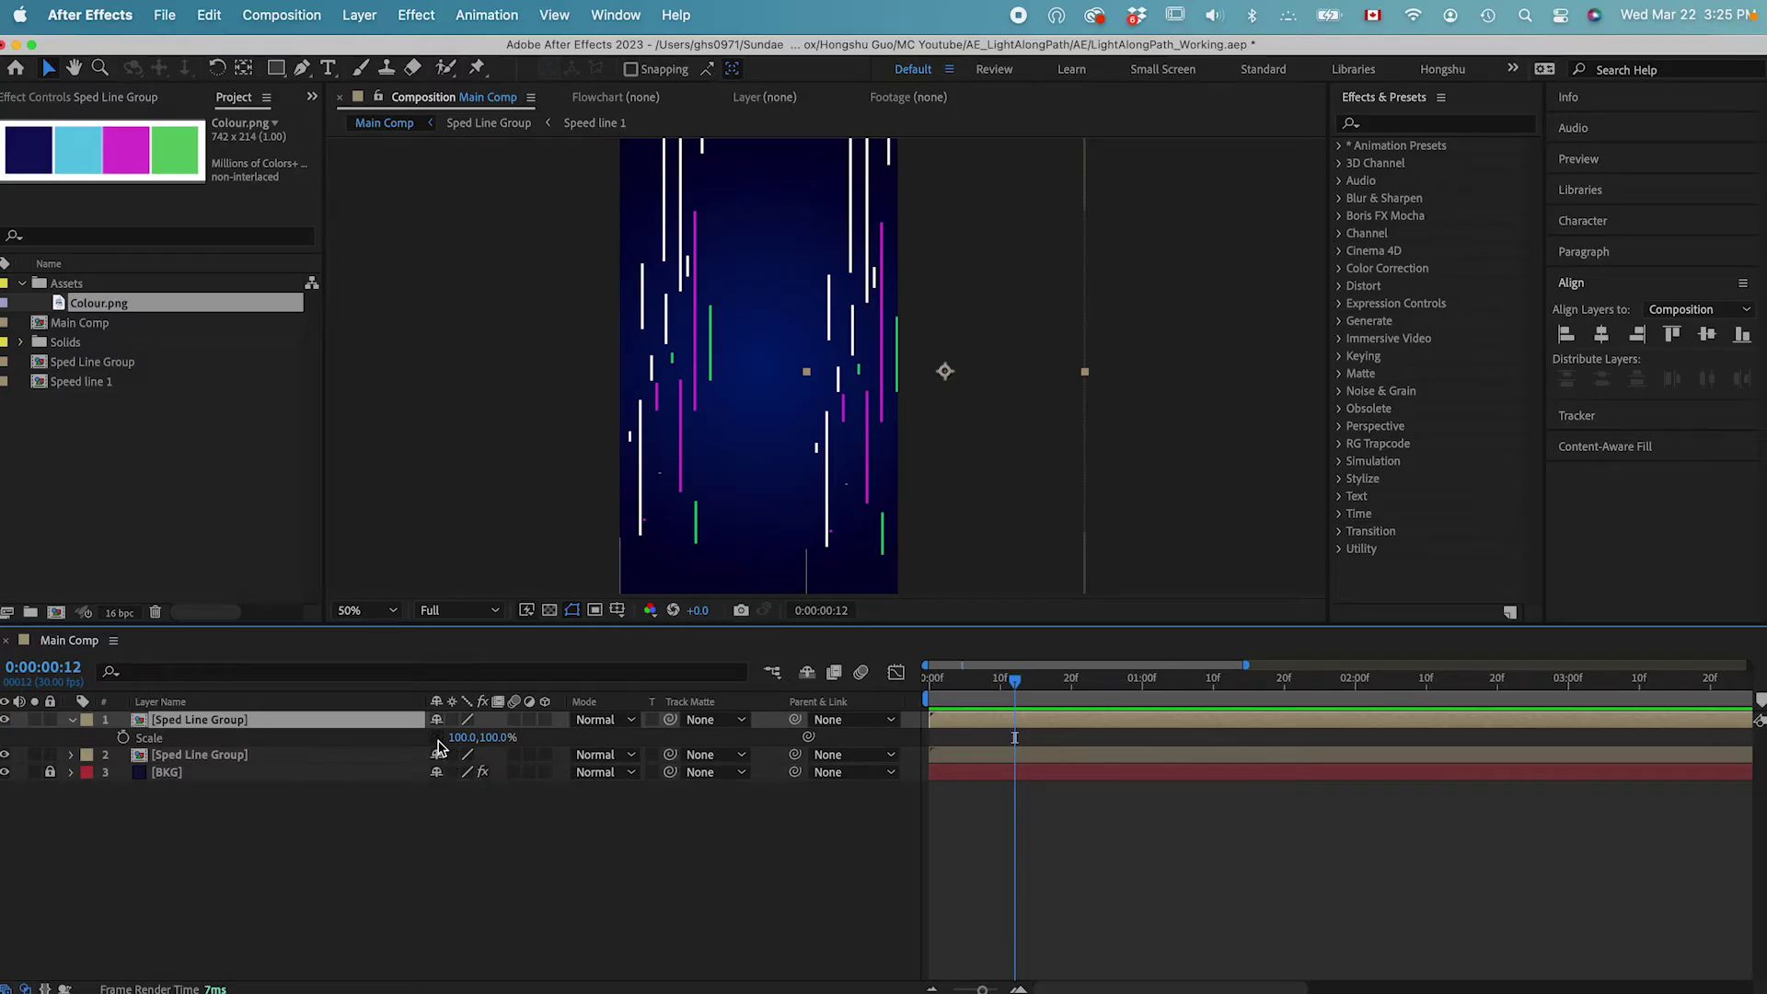
key("Left")
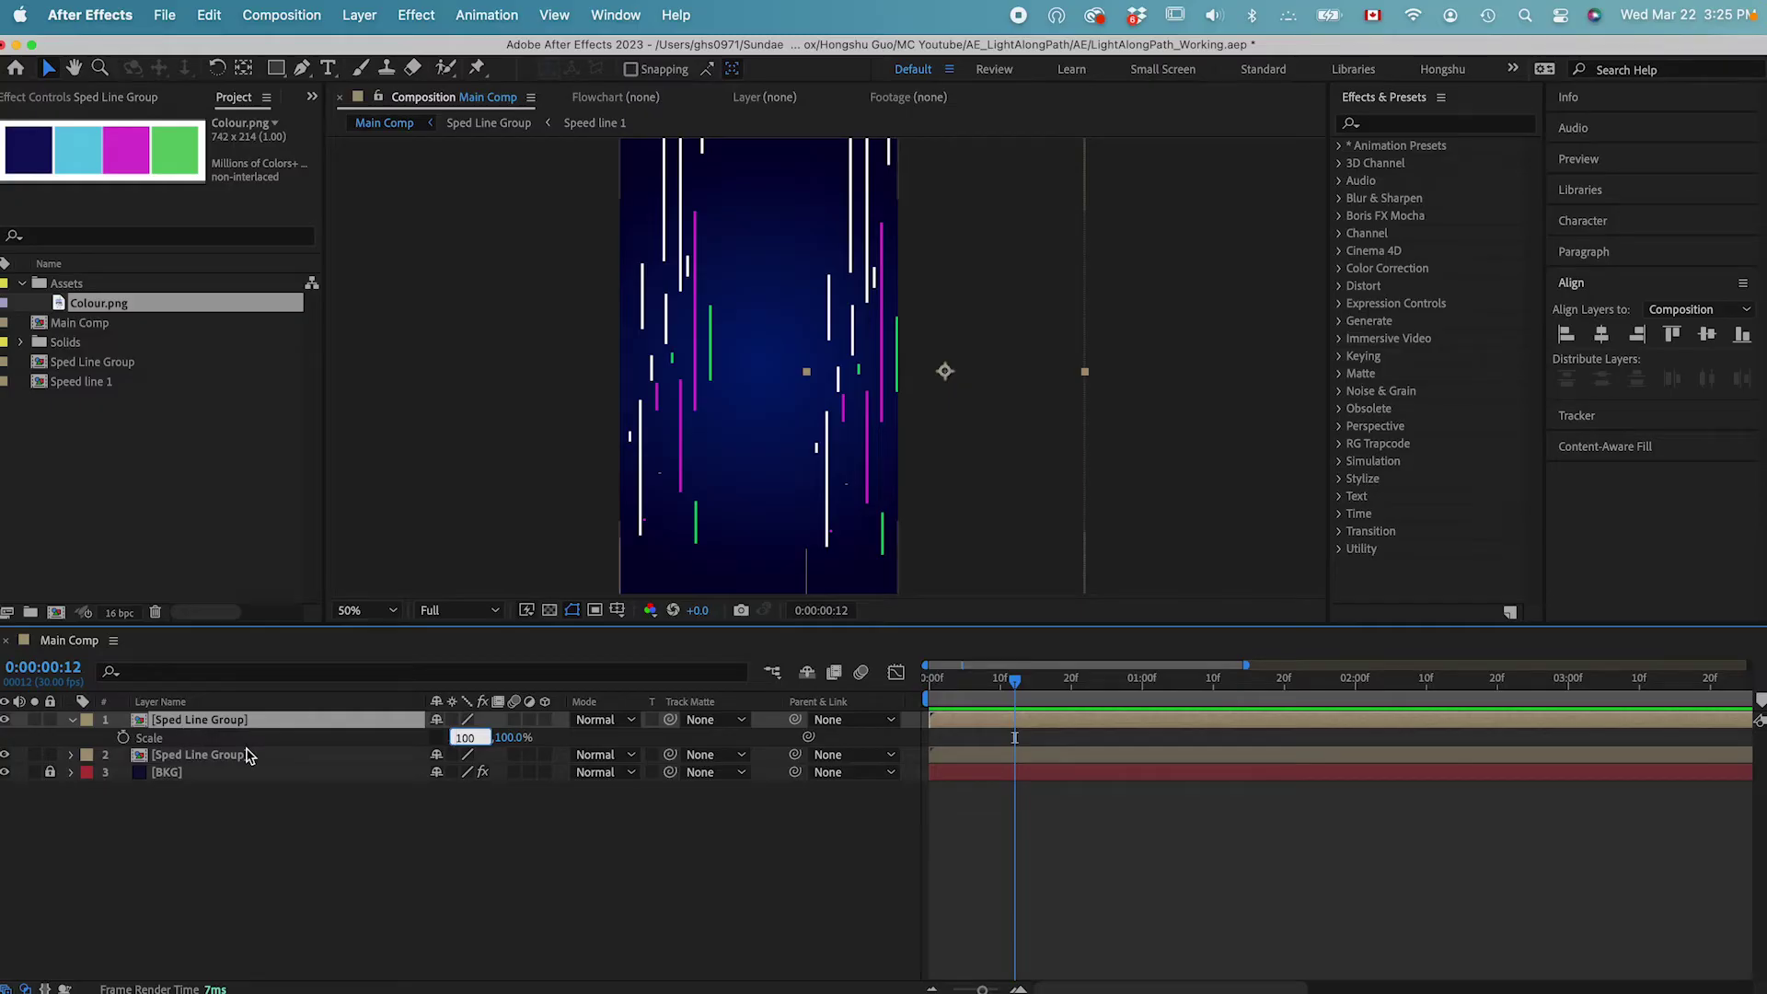
type("-")
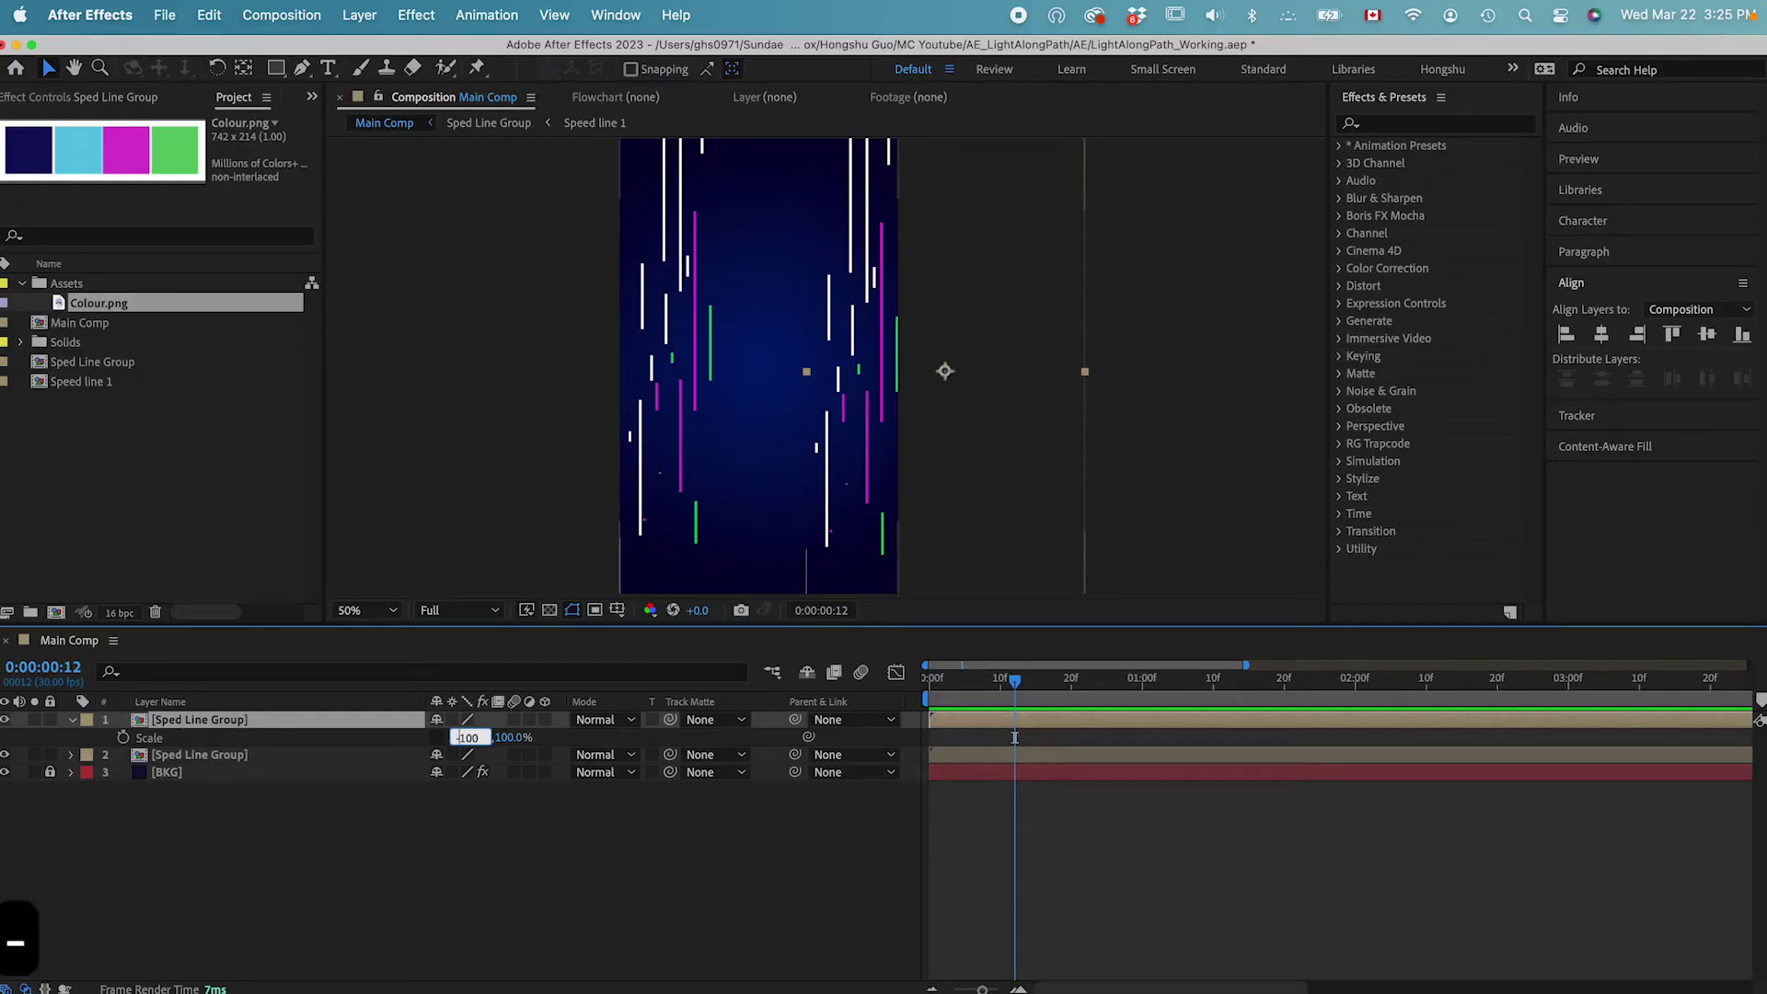
key("Return")
Move the flipped Sped Line Group copy left until its streaks mirror the originals along the frame's right side.
left_click(419, 855)
left_click(368, 721)
left_click_drag(954, 403, 771, 404)
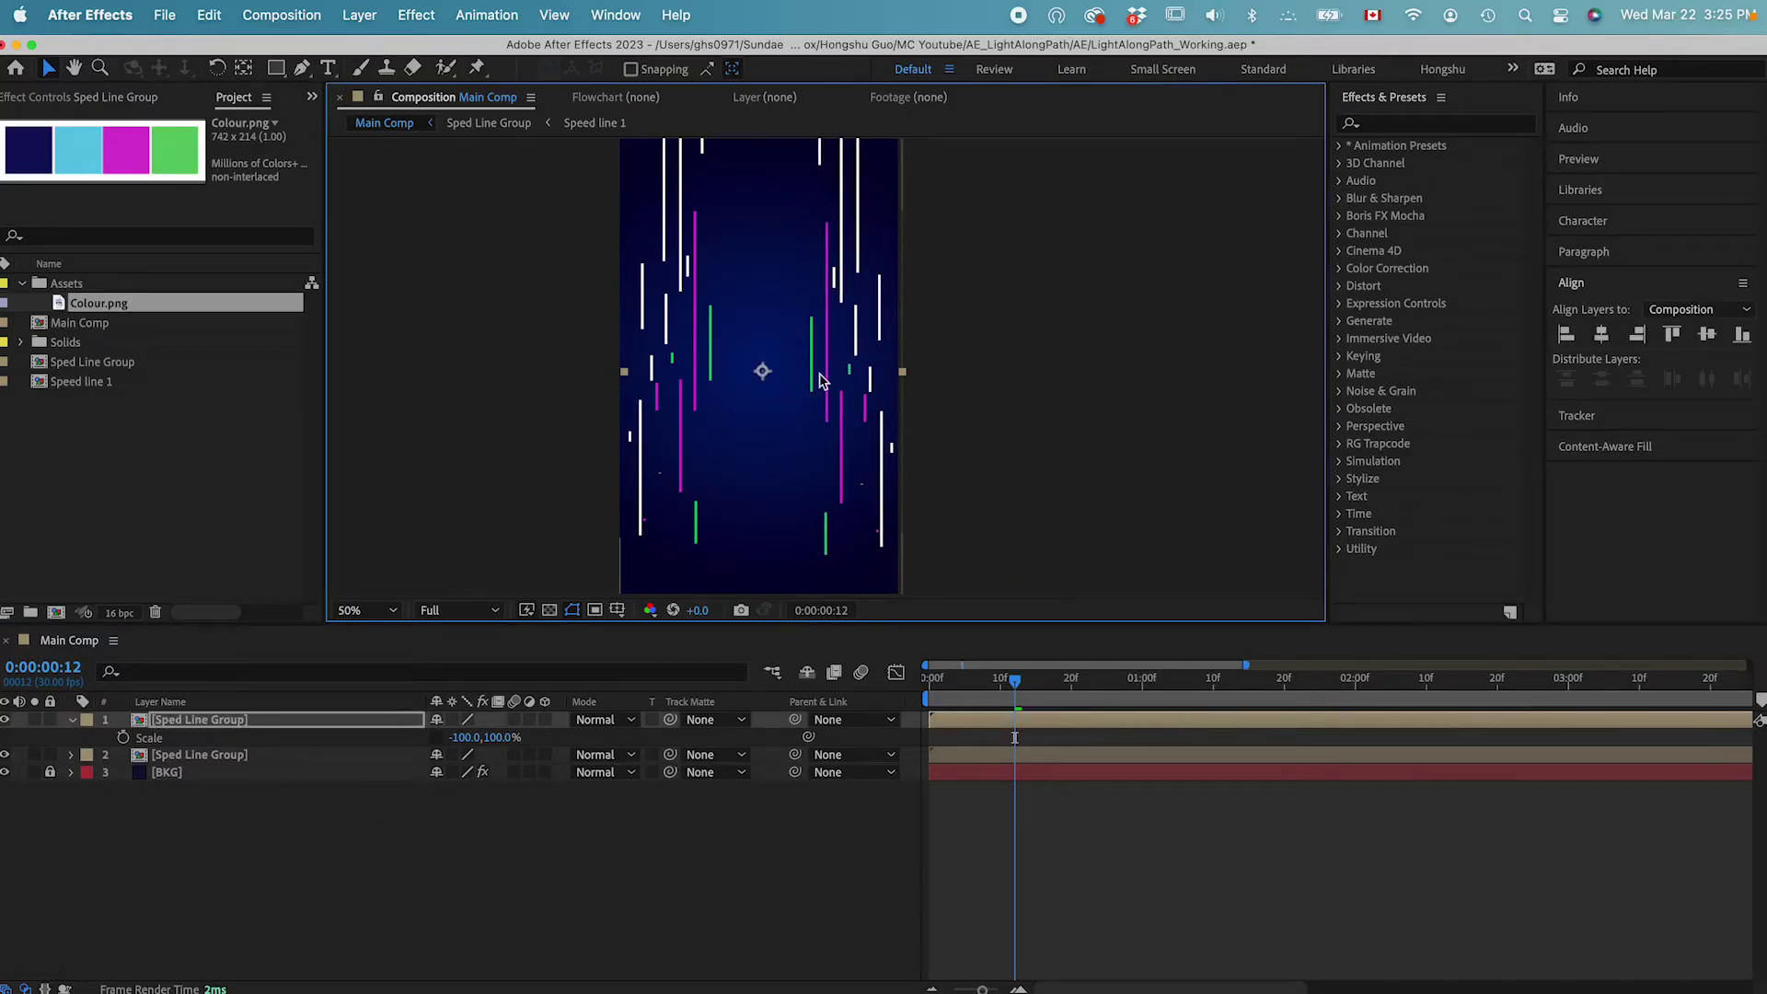
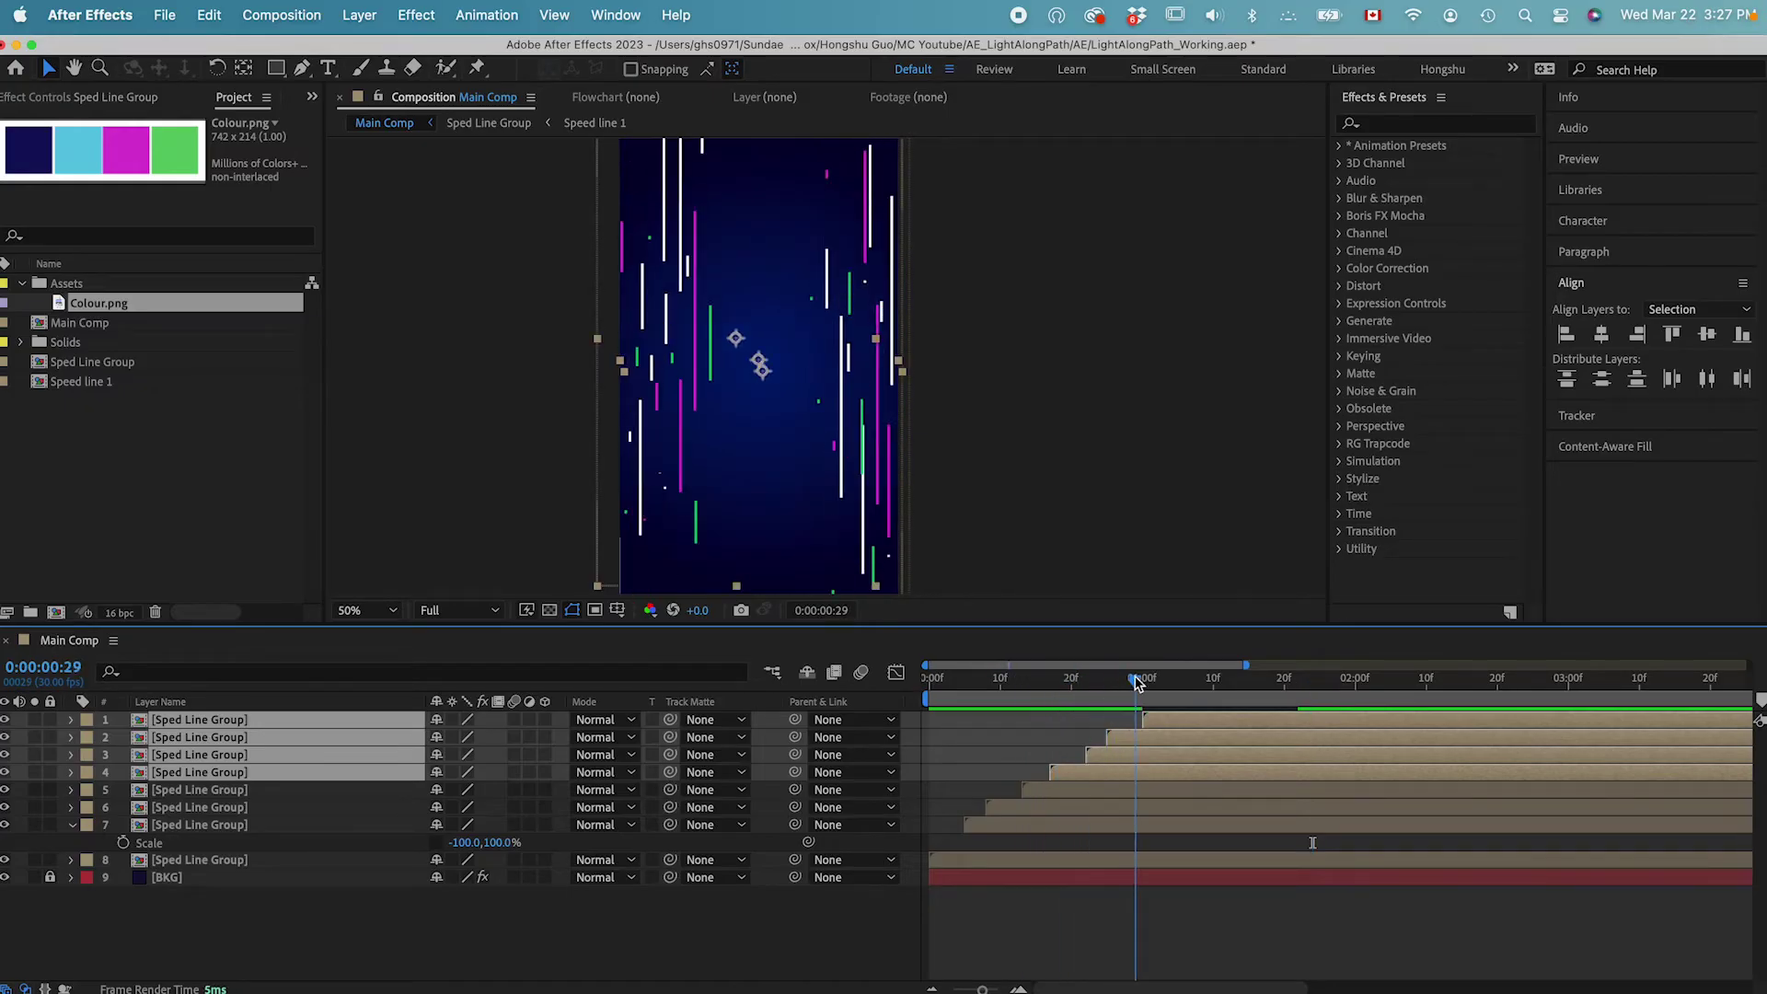
Play the staggered Sped Line Group layers from the start and check the composition at 0:00:01:08.
left_click_drag(982, 990, 960, 991)
left_click(931, 683)
key("space")
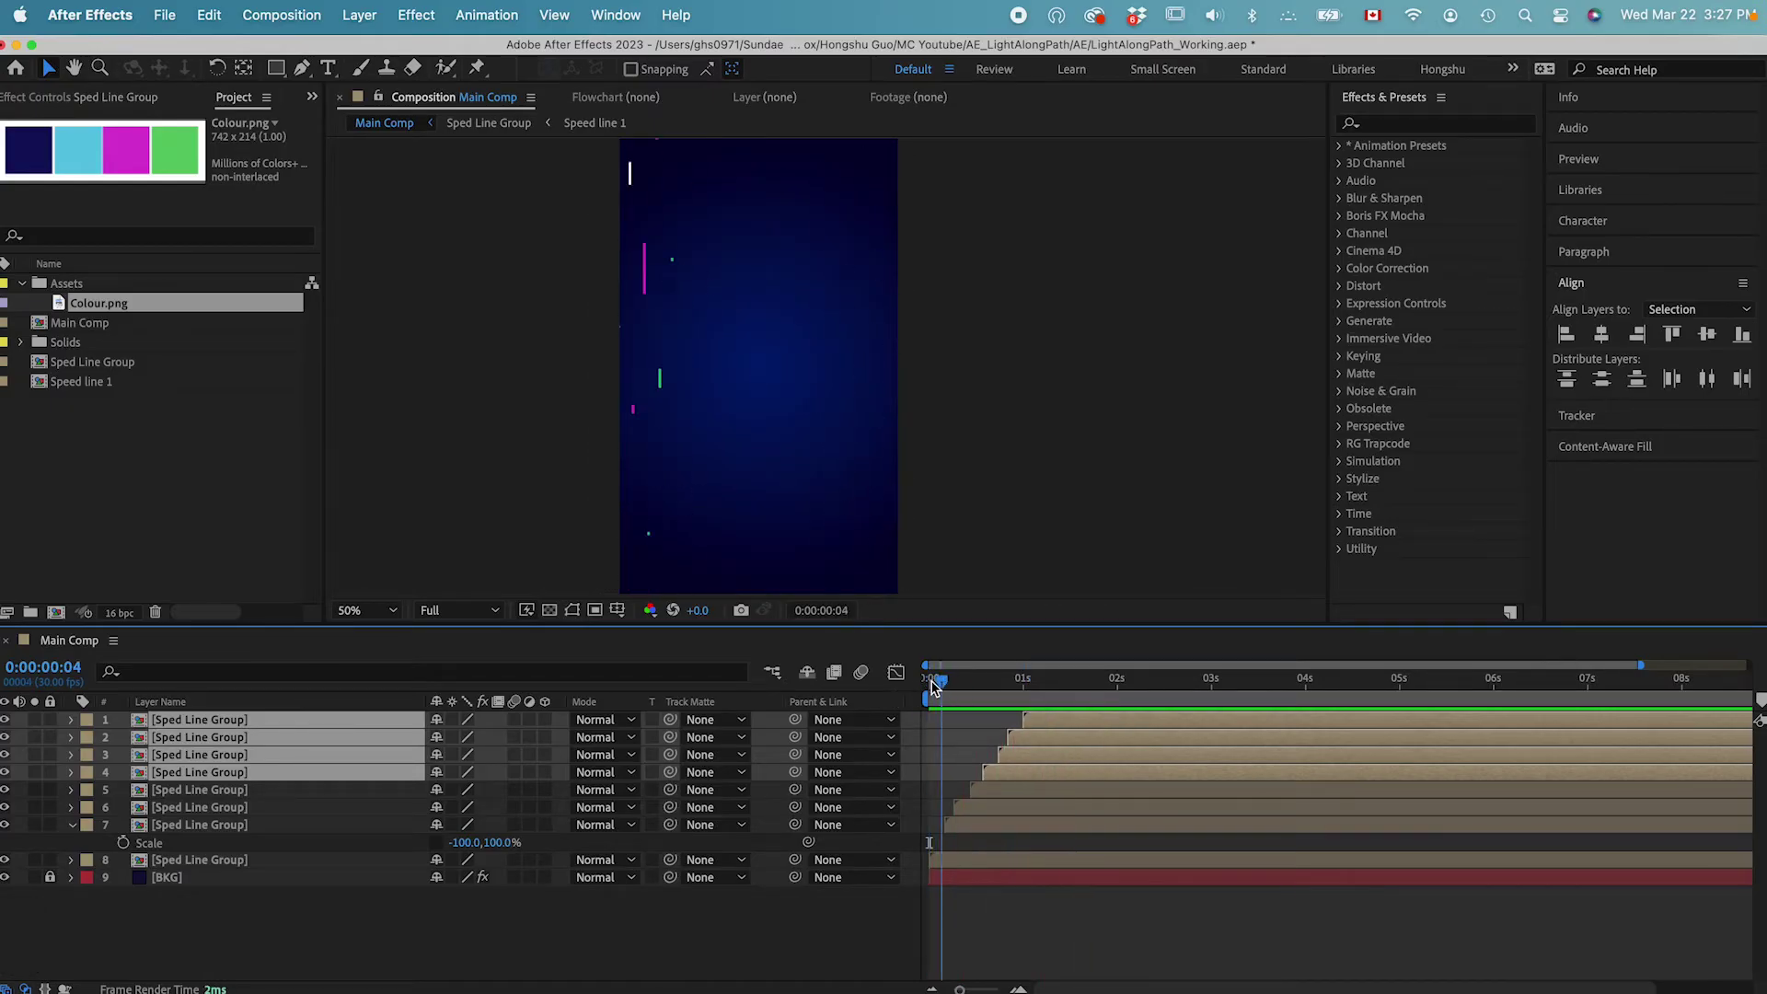
mouse_move(1054, 695)
left_mouse_down()
mouse_move(1018, 695)
mouse_move(1087, 695)
mouse_move(1049, 695)
left_mouse_up()
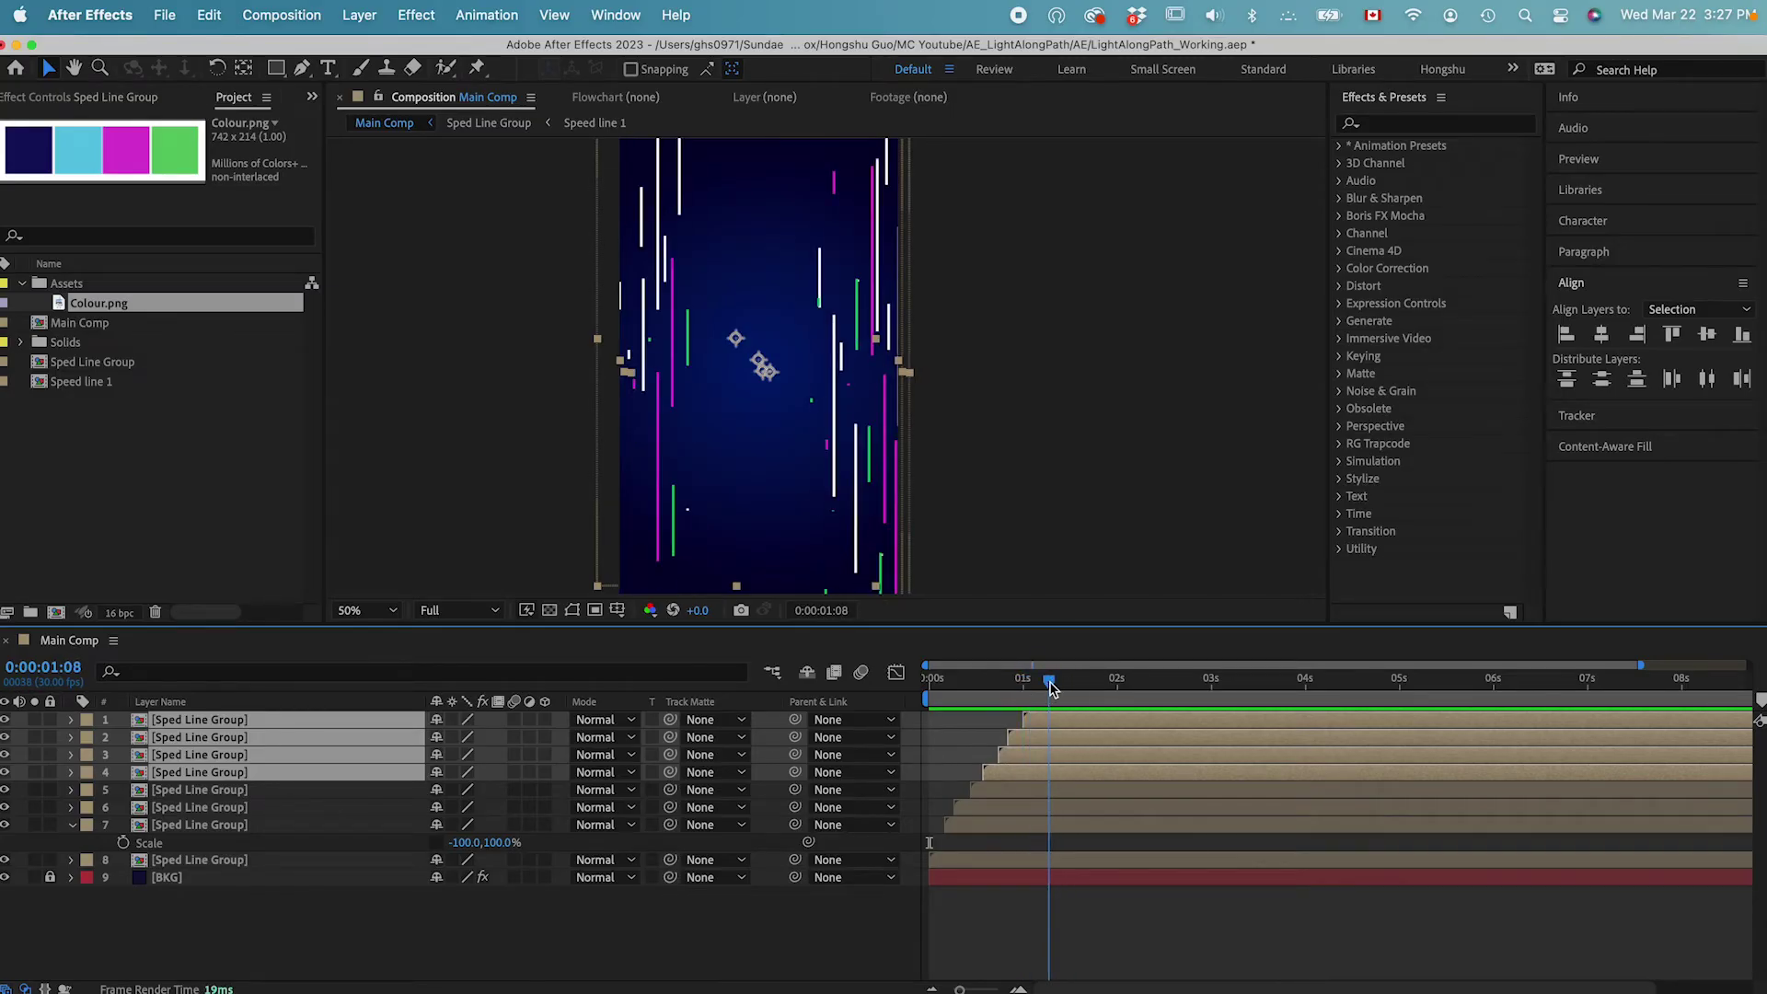
Duplicate all eight Sped Line Group layers, stack the copies on top and shift them about one second later in time.
left_click(263, 915)
left_click(254, 723)
left_click(249, 860, "shift")
key("super+d")
left_click_drag(262, 755, 261, 714)
left_click_drag(965, 839, 1074, 839)
left_click_drag(1051, 679, 1152, 679)
Duplicate the eight shifted Sped Line Group copies again, offset them further in time above the others, and preview from the start.
key("super+d")
left_click_drag(217, 755, 217, 713)
left_click_drag(1067, 839, 1177, 839)
left_click_drag(1152, 680, 1254, 684)
key("Home")
key("space")
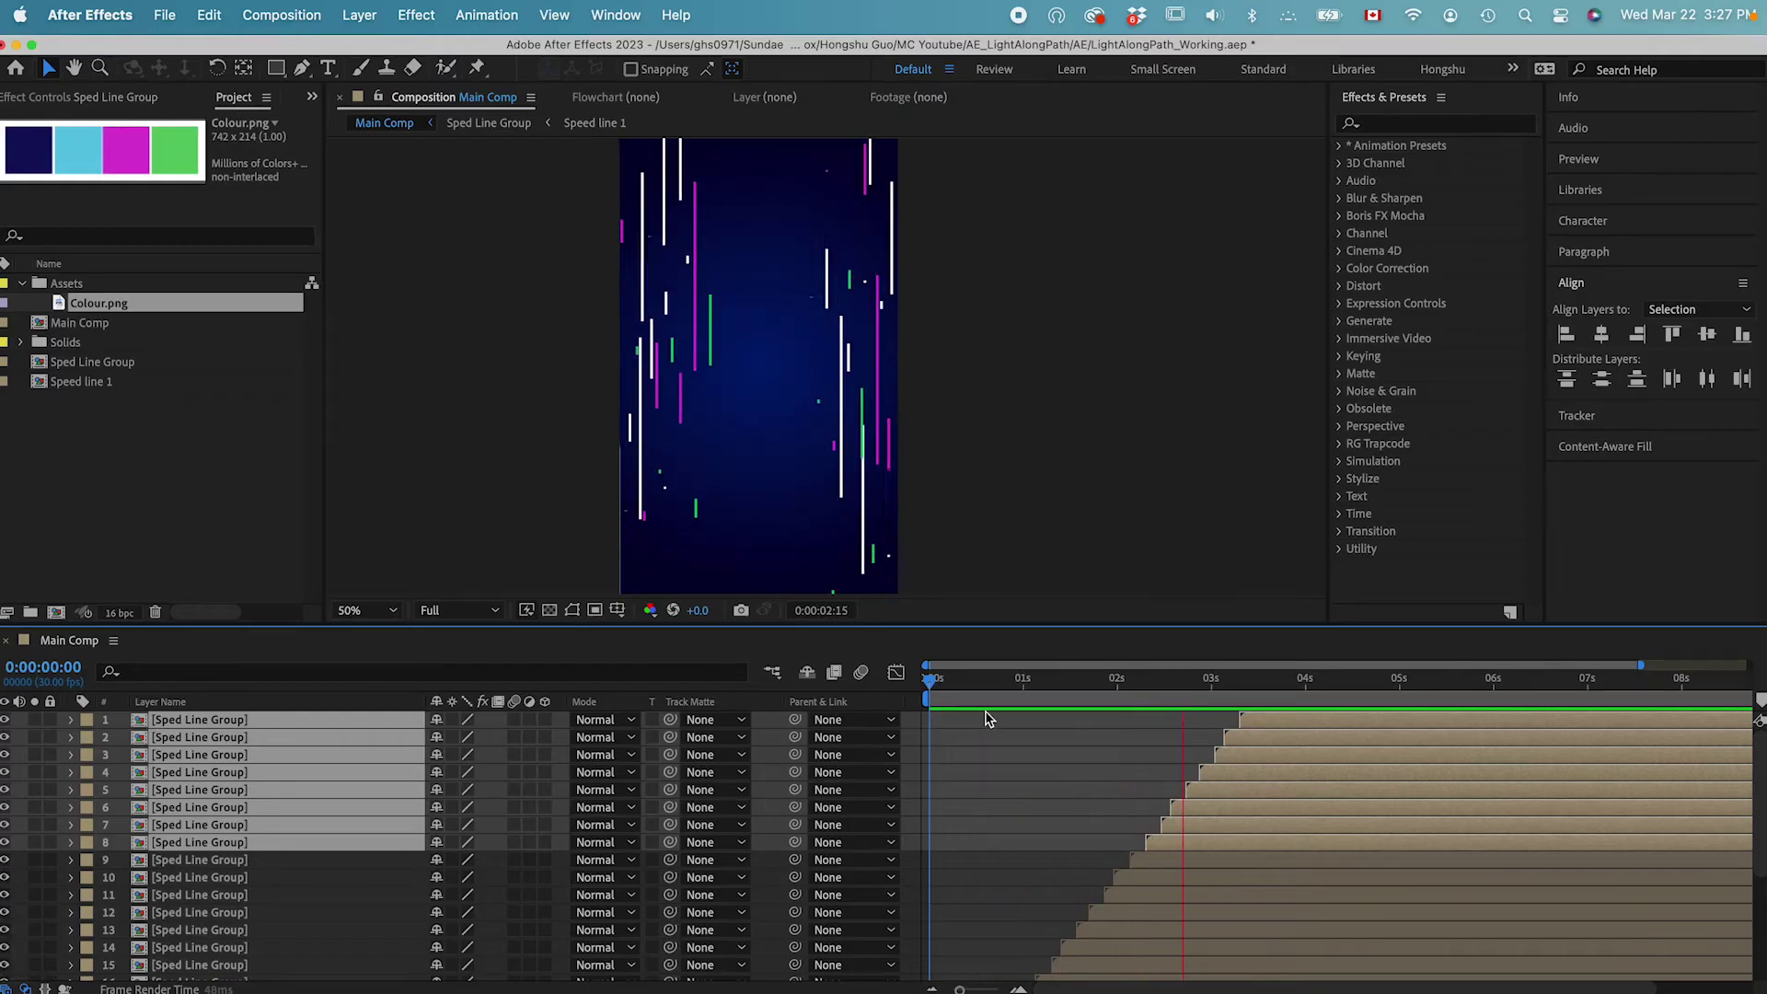
key("space")
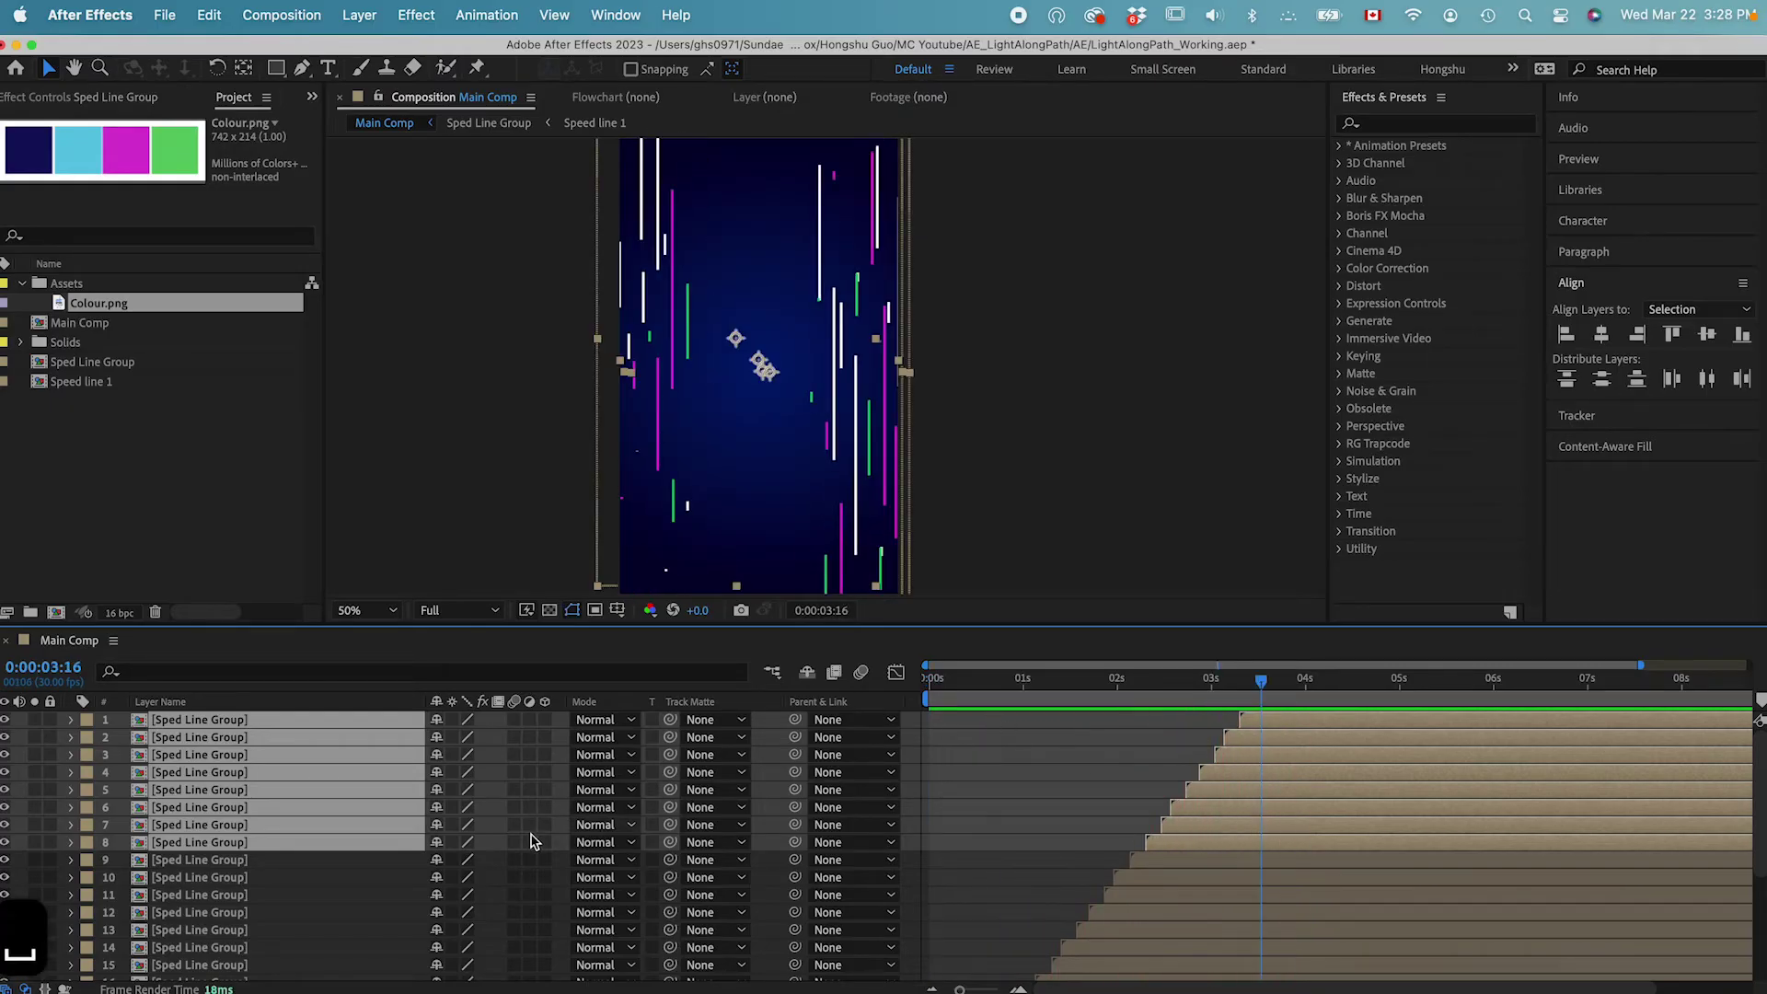
Pre-compose all Sped Line Group layers into a new composition named Speed Line Final.
left_click(970, 813)
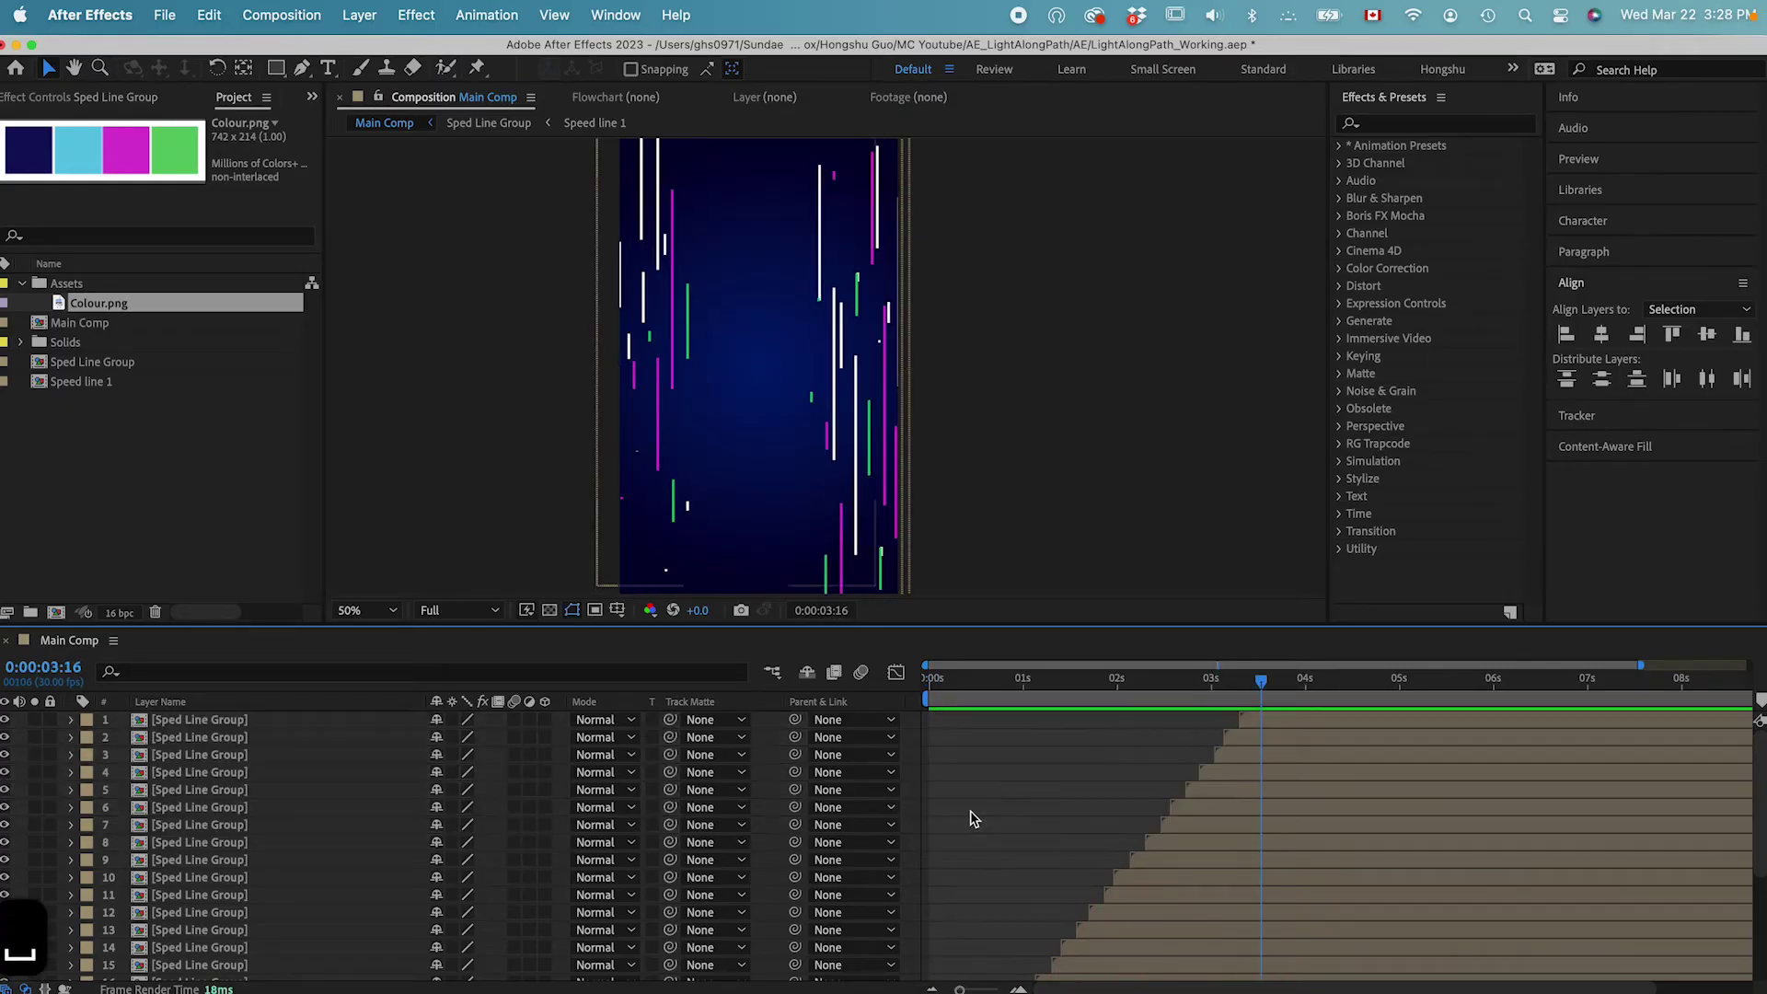
left_click(257, 722)
scroll(255, 838, "down", 5)
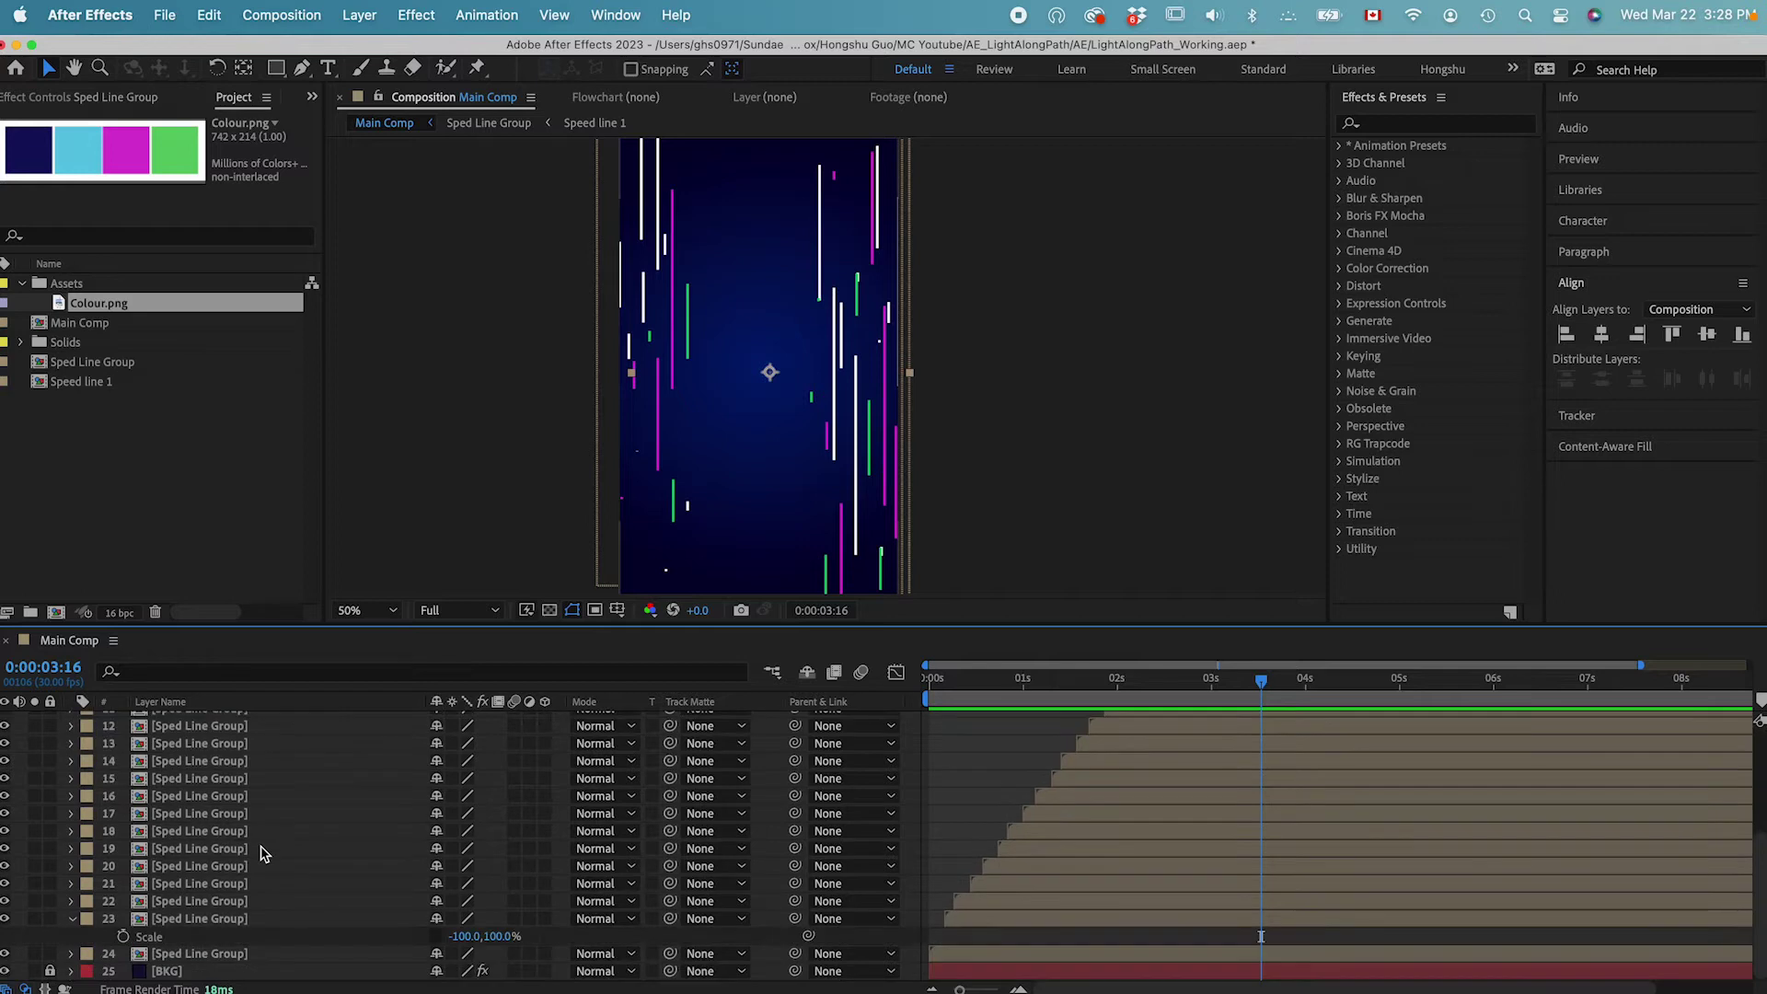
left_click(224, 953, "shift")
key("shift+super+c")
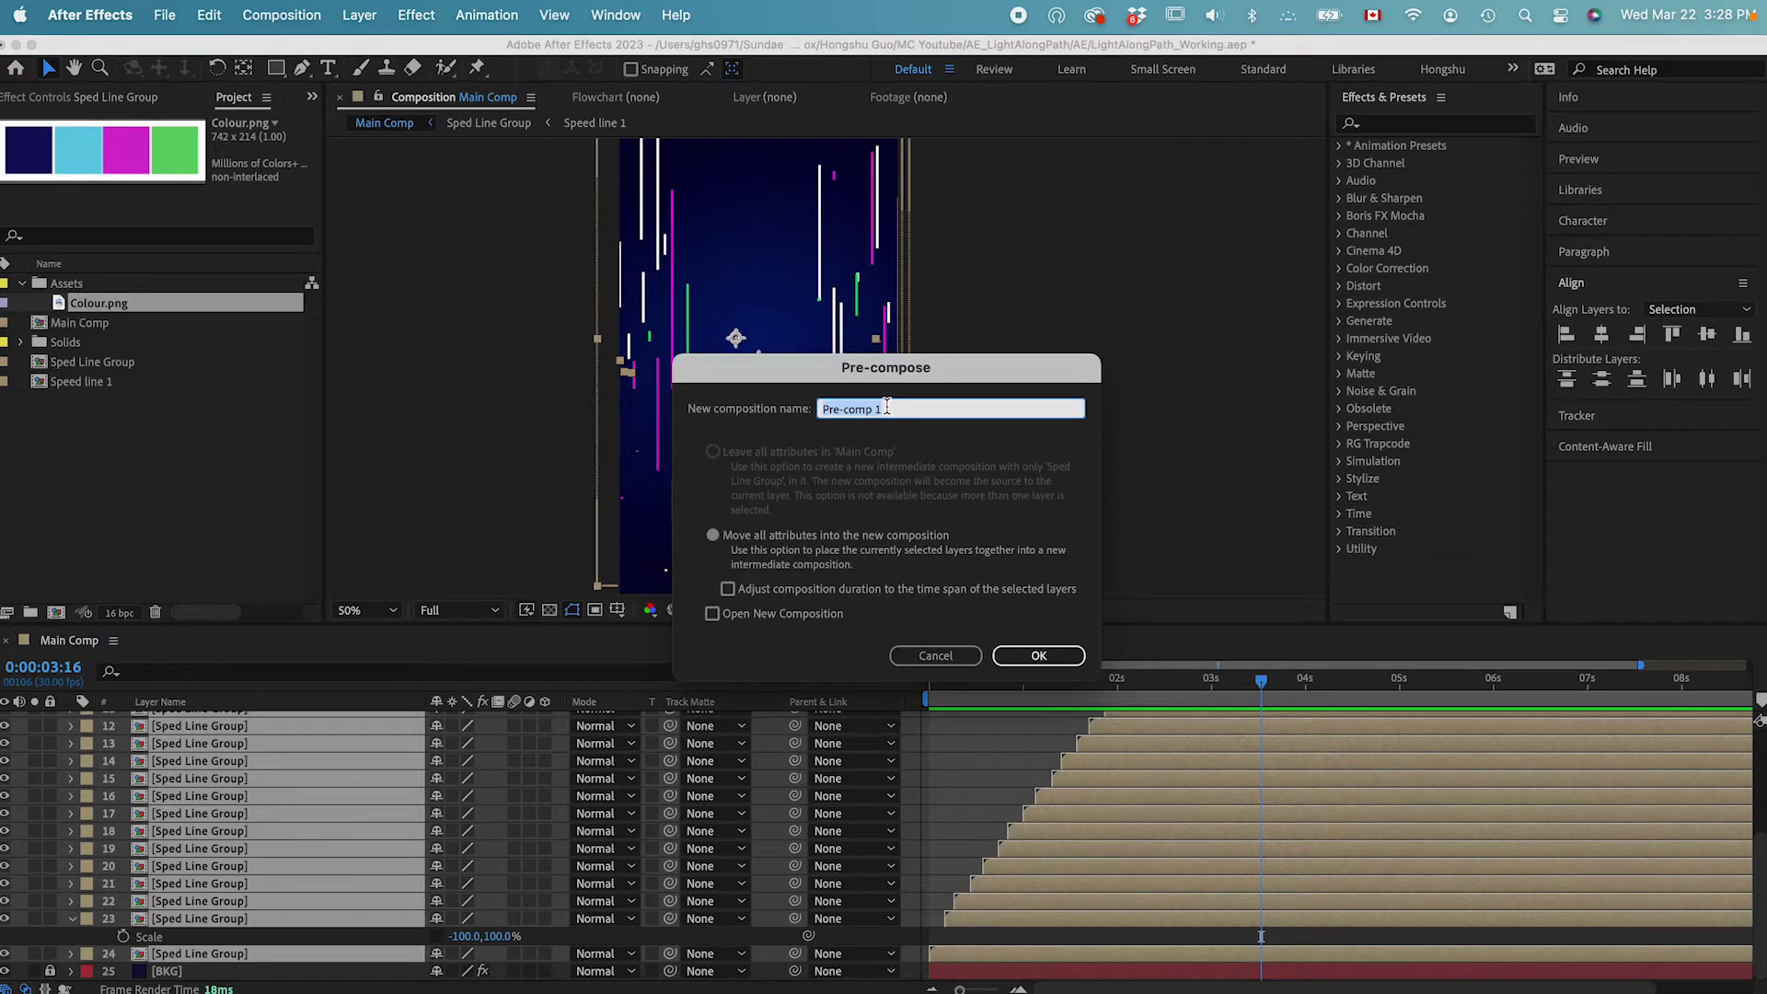
type("Speed Line ")
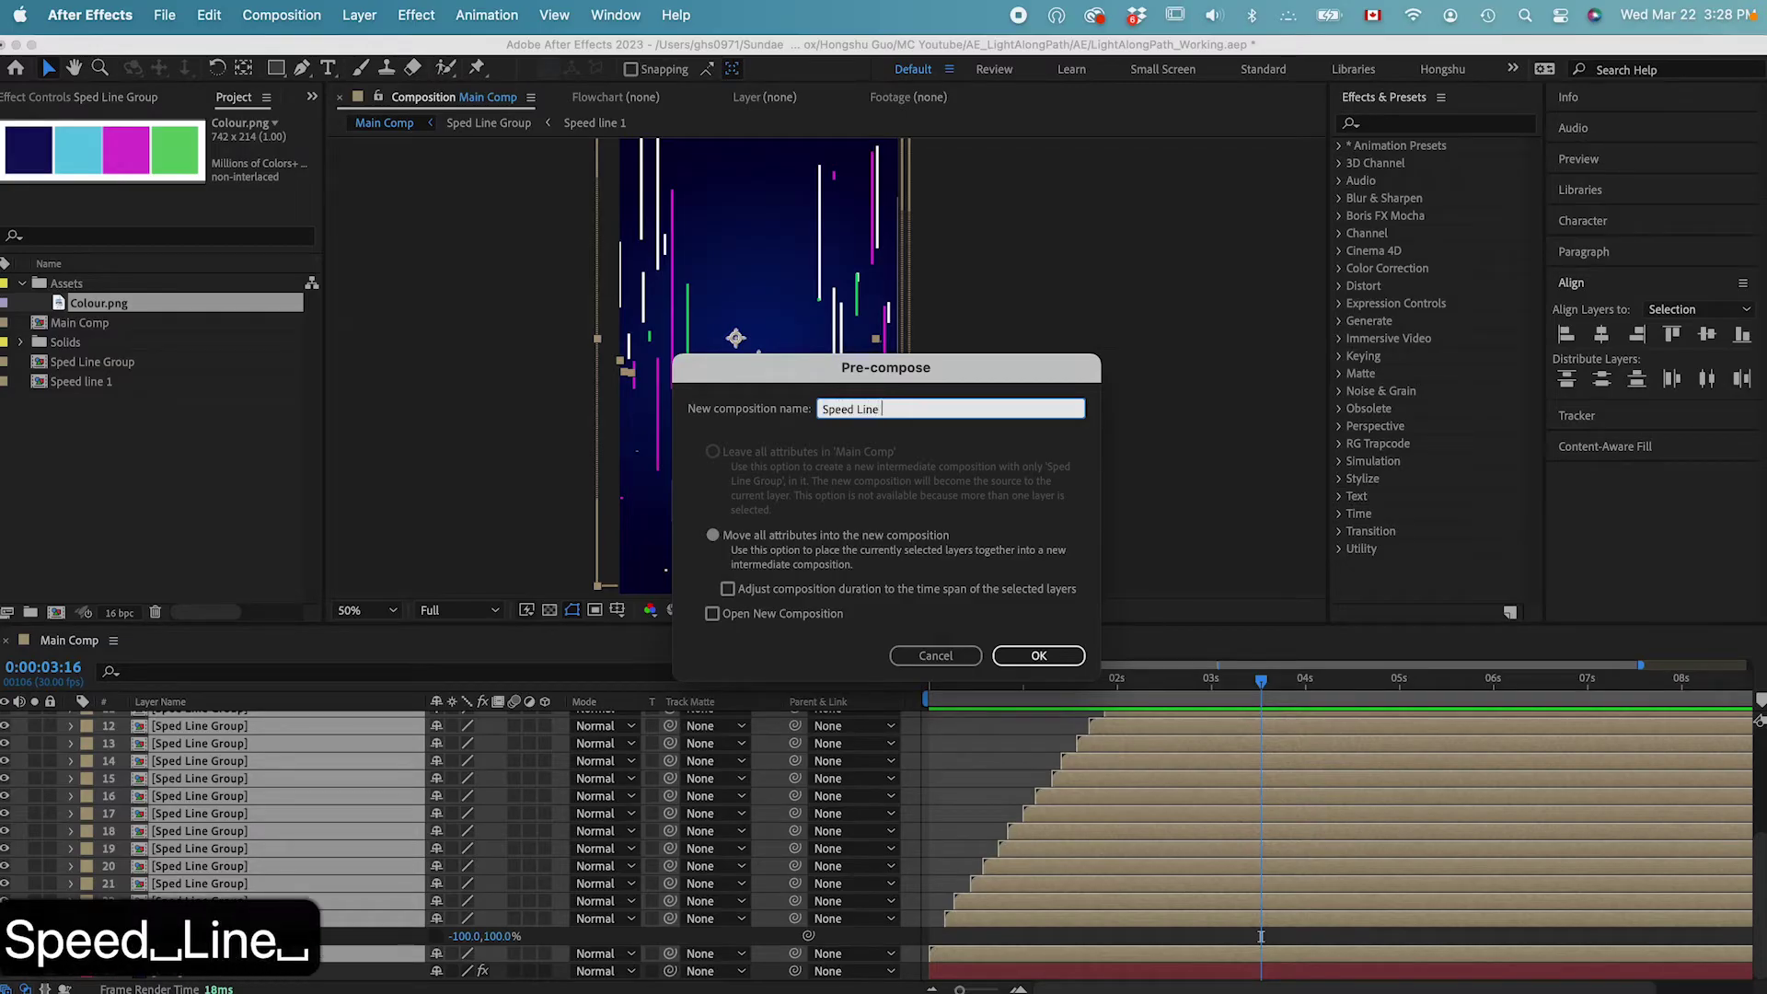
type("Final")
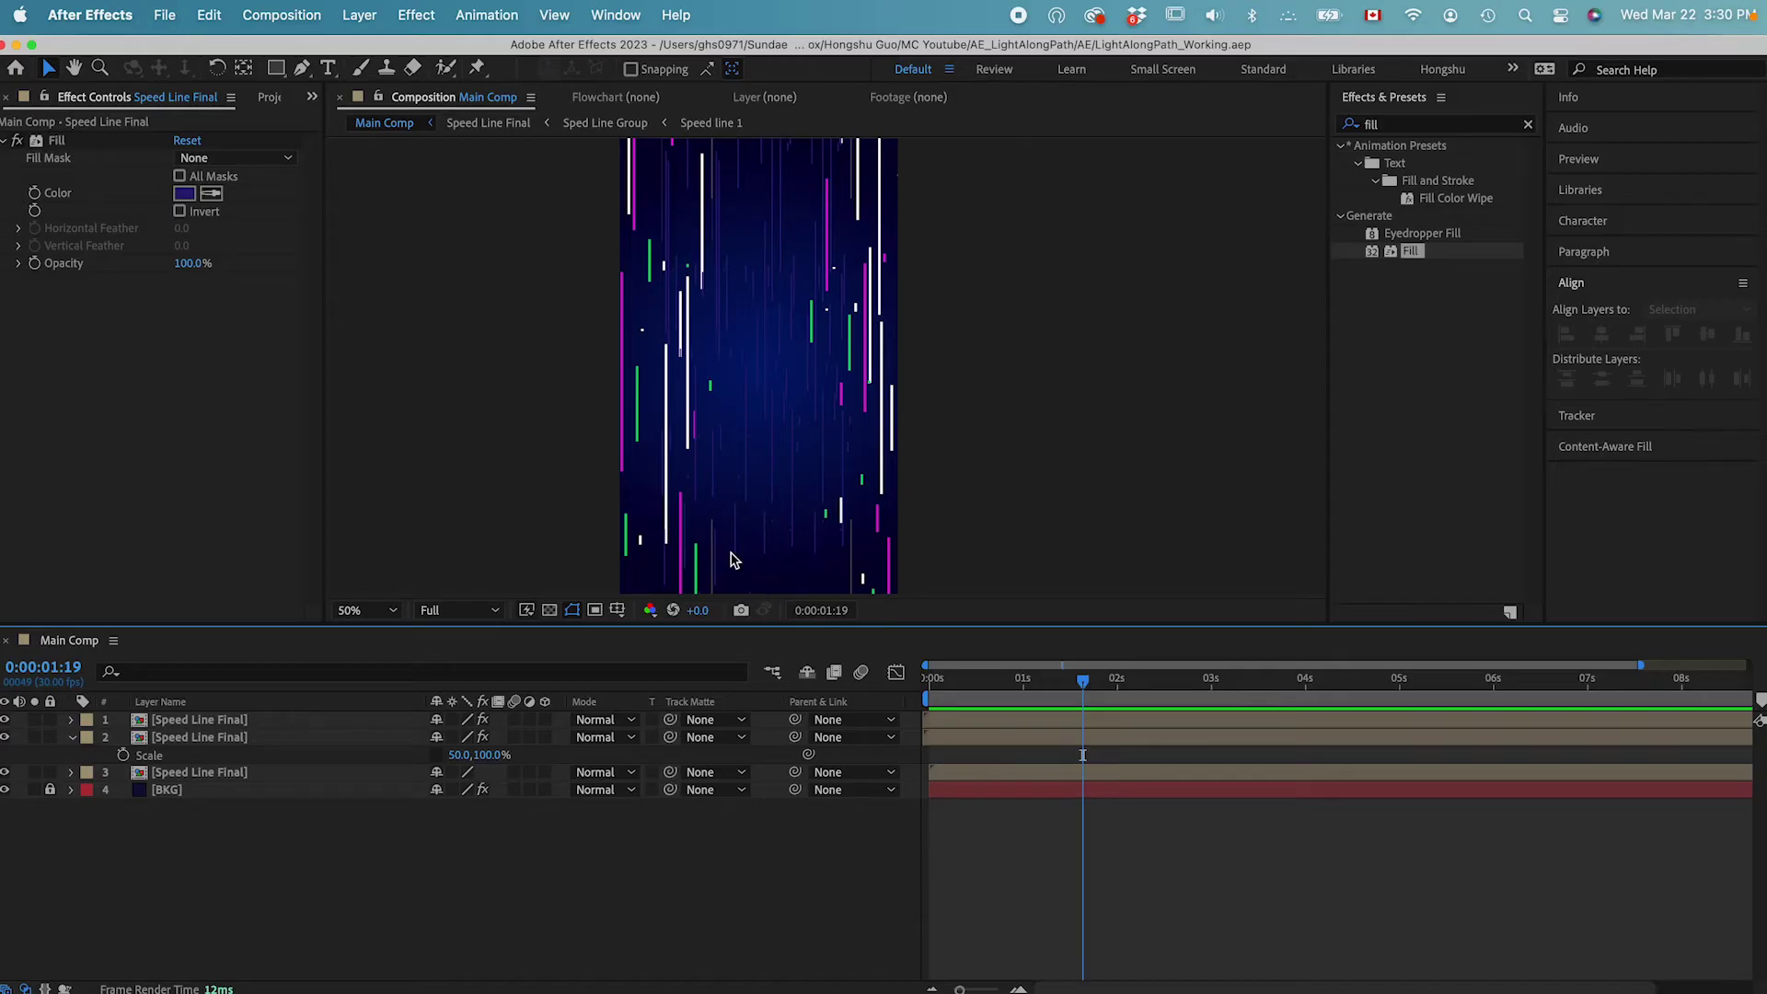
Create a new composition named Circle Scene with a height of 3500 px.
left_click(56, 612)
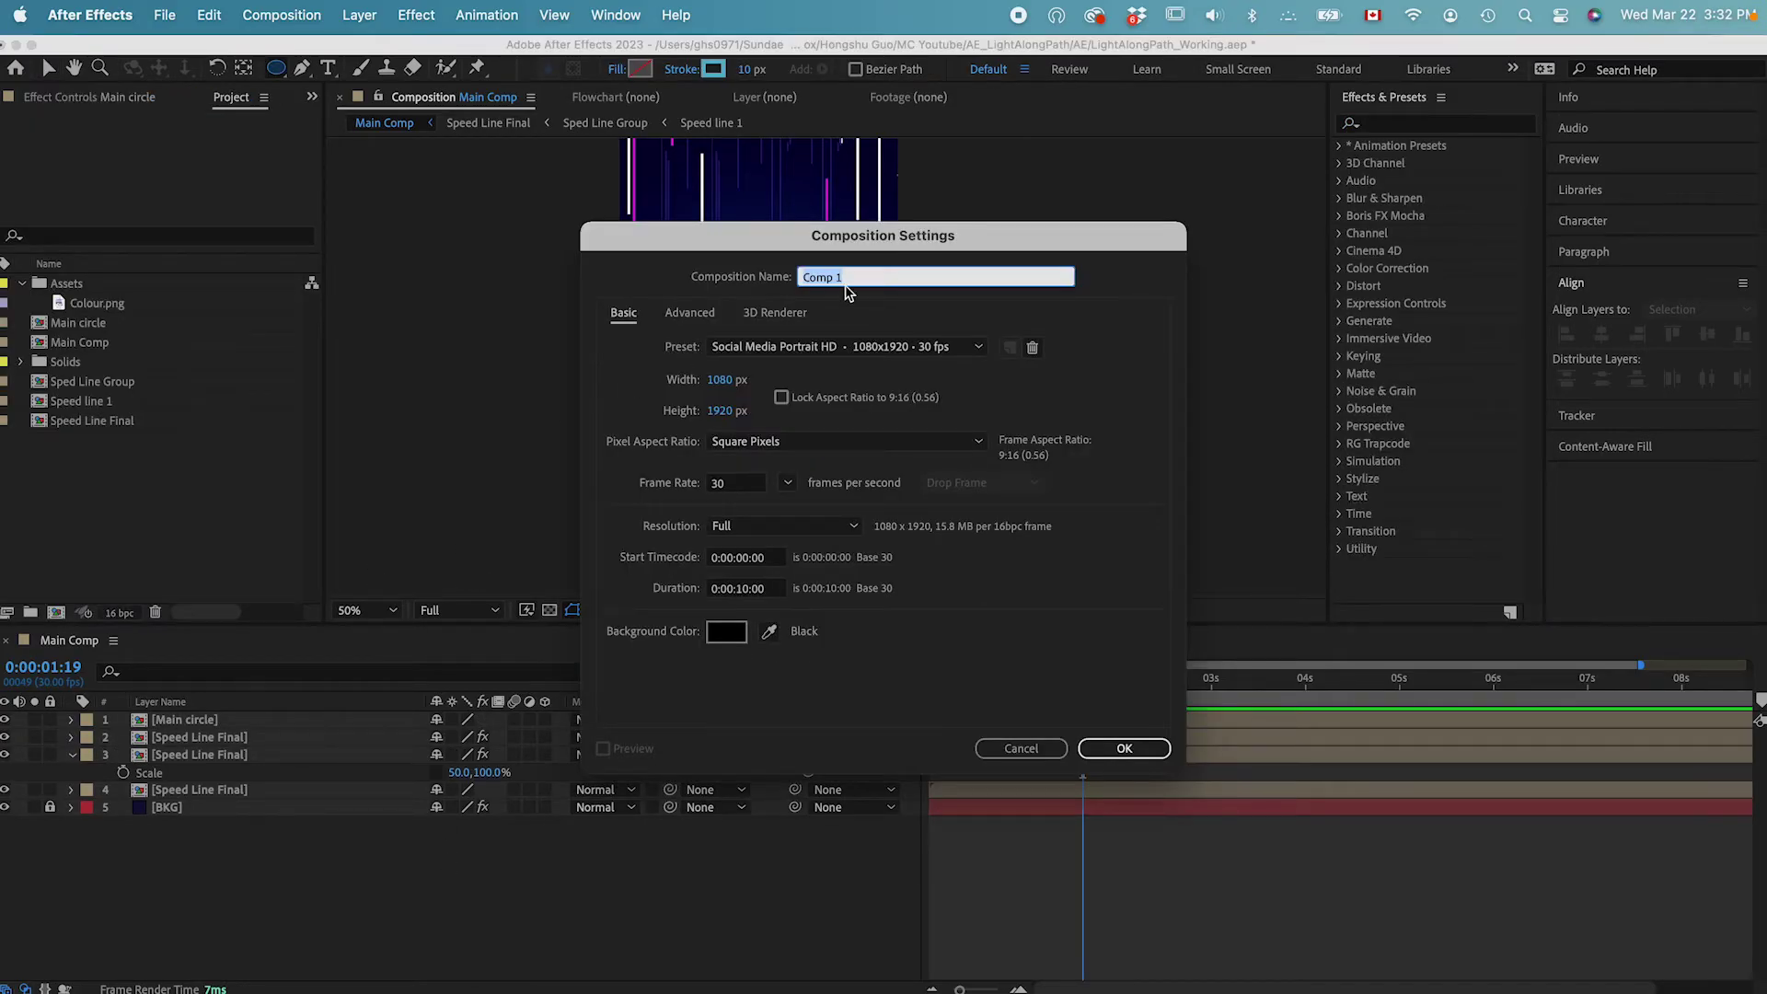
type("Circle Scene")
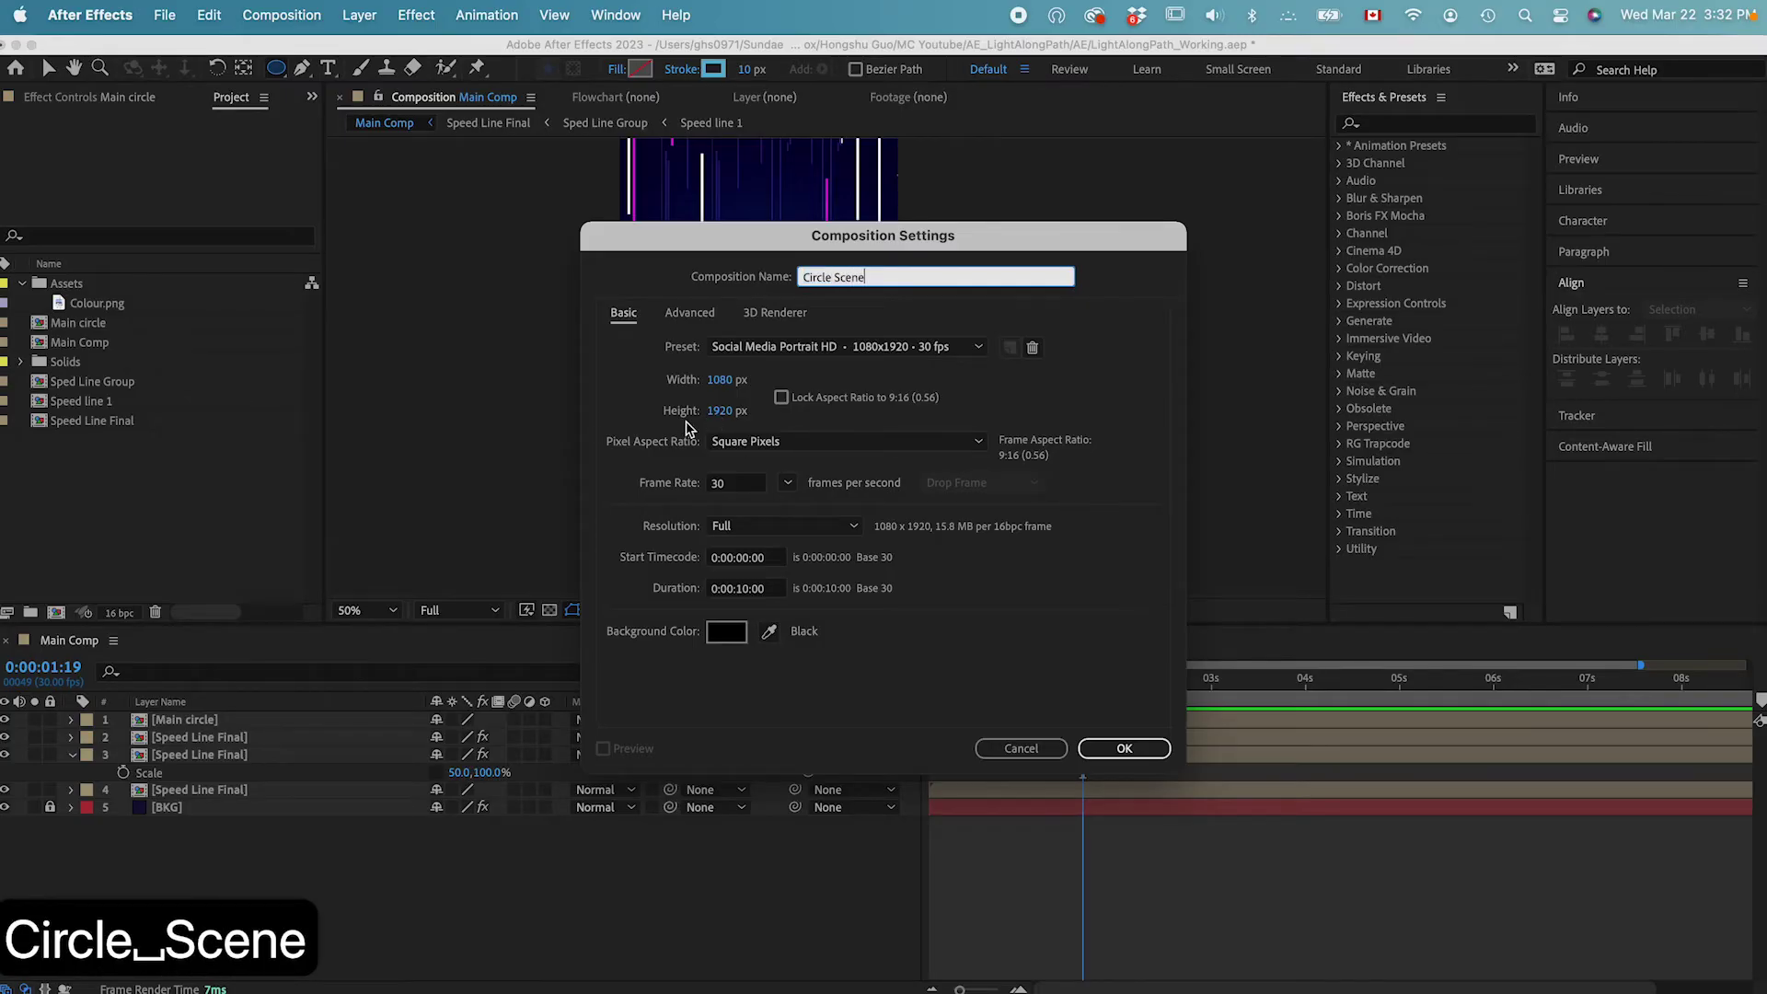
left_click(719, 411)
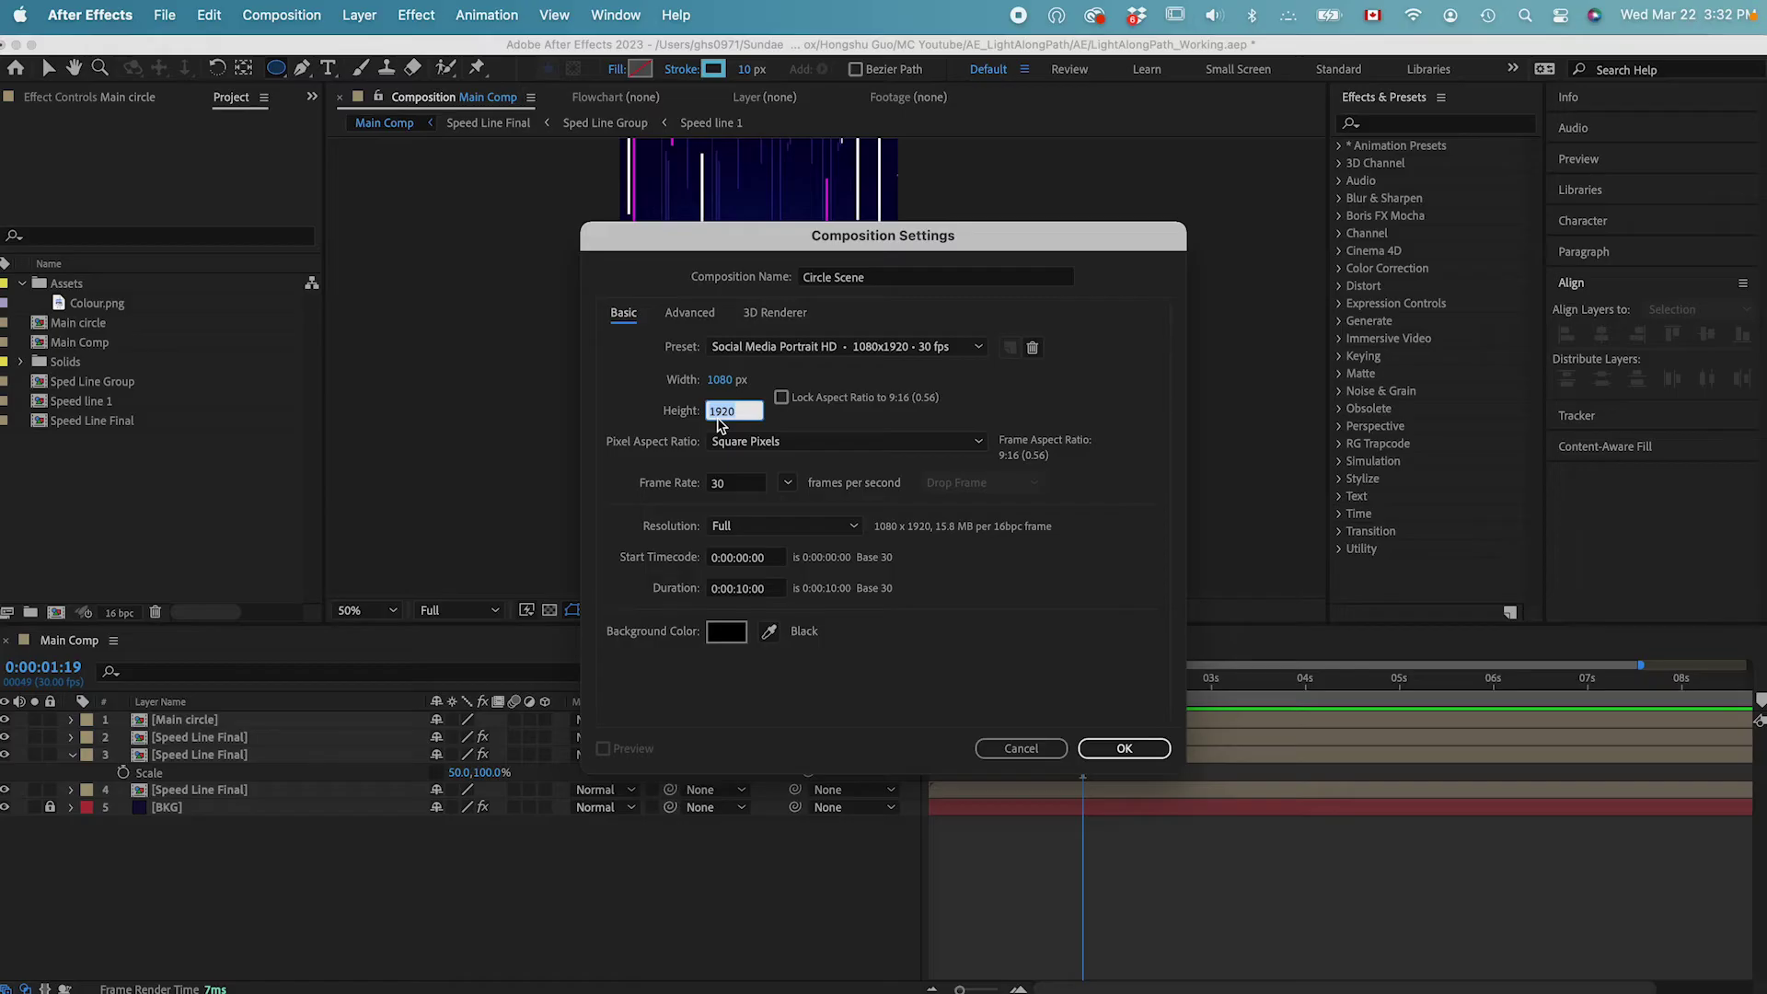
type("3500")
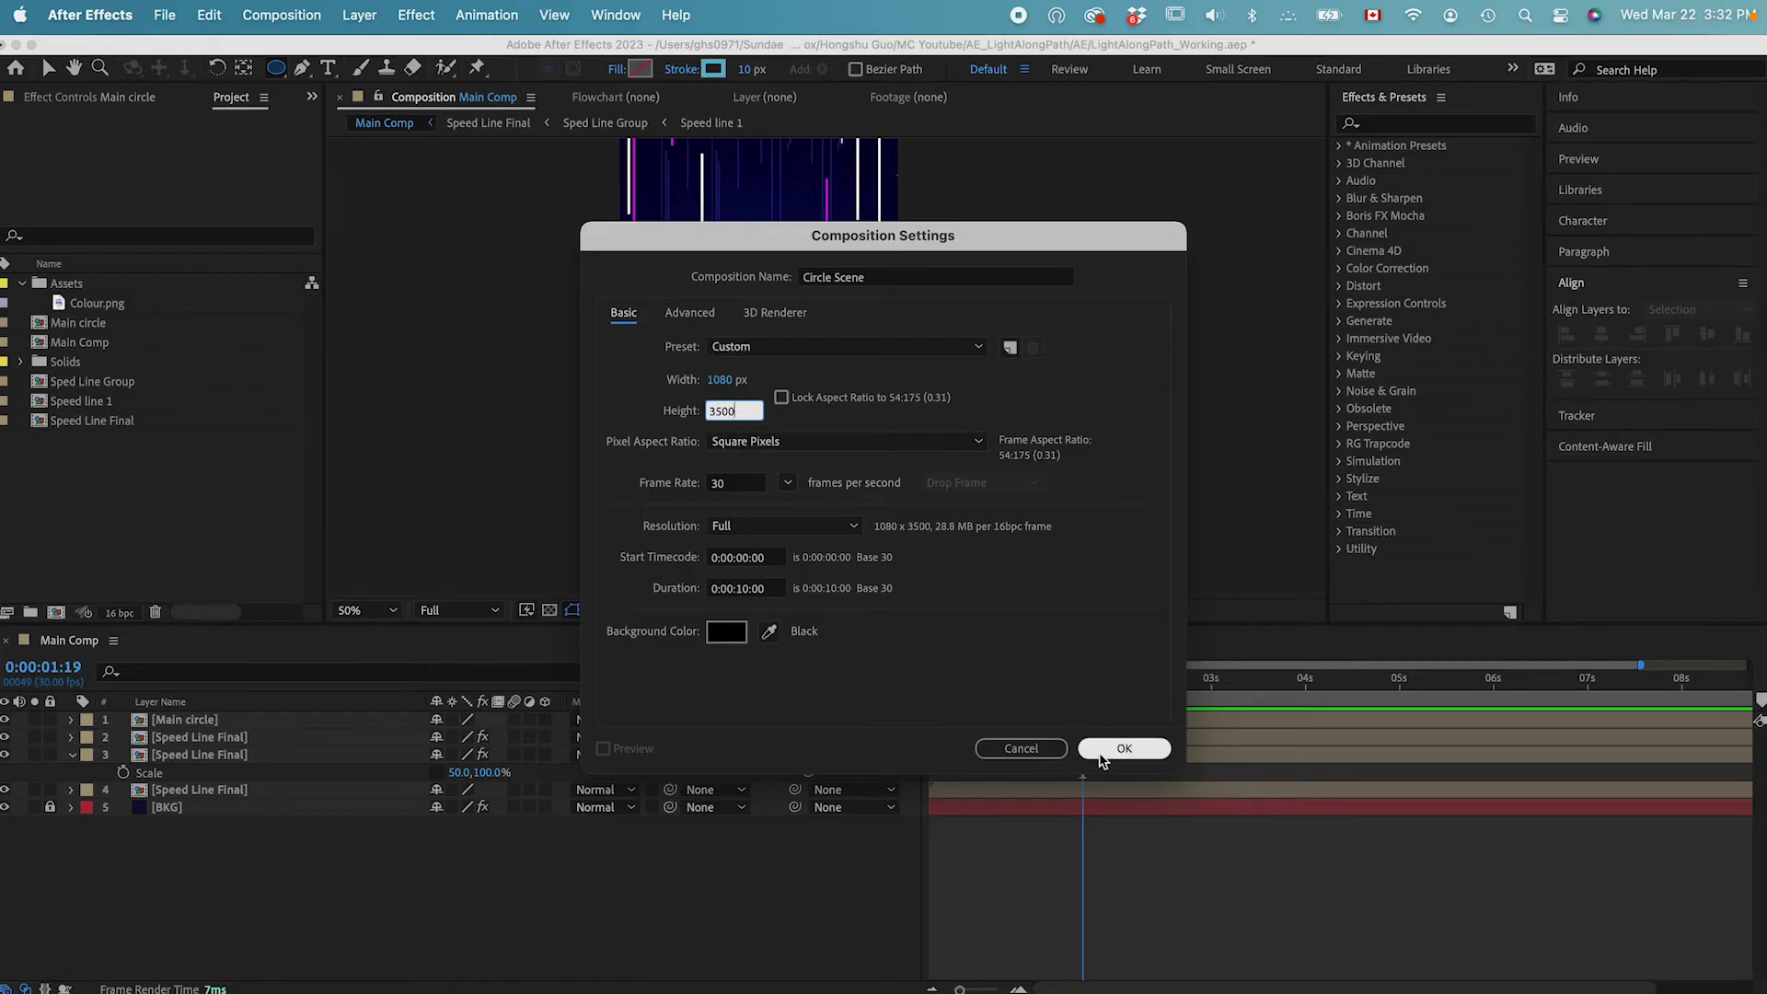
left_click(1104, 751)
Place the Main circle composition as a layer in Circle Scene.
key("super+c")
key("super+v")
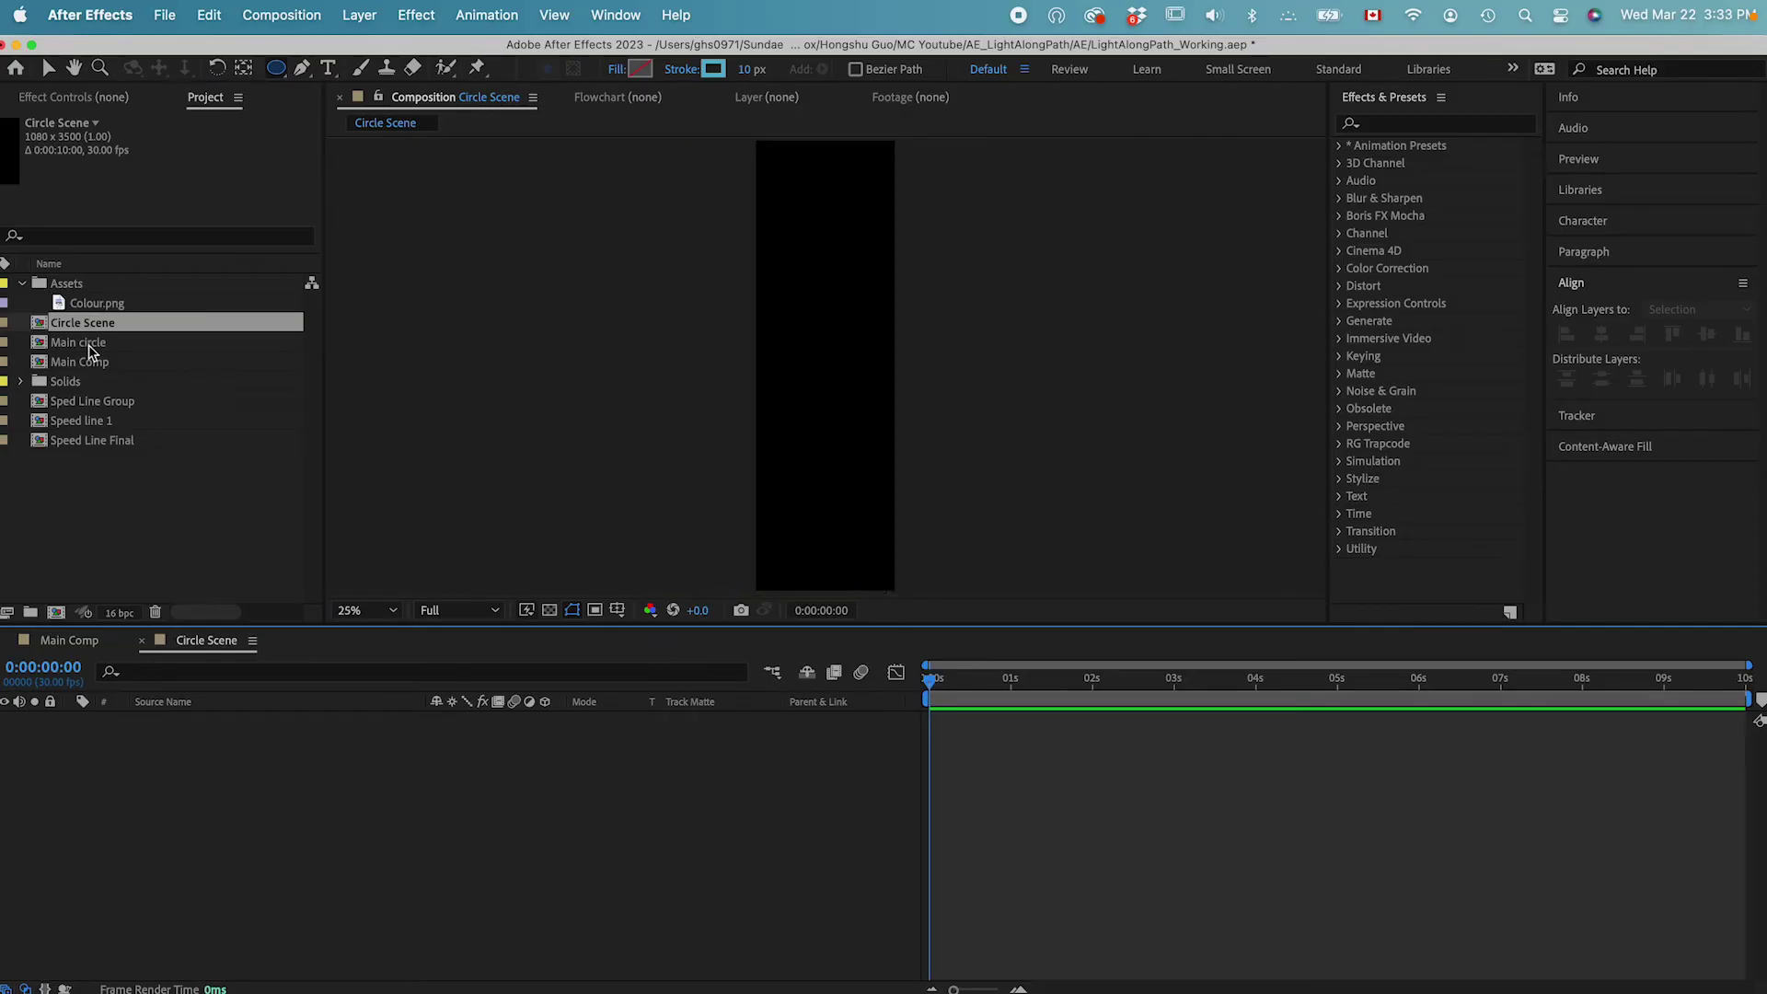
left_click_drag(90, 346, 289, 842)
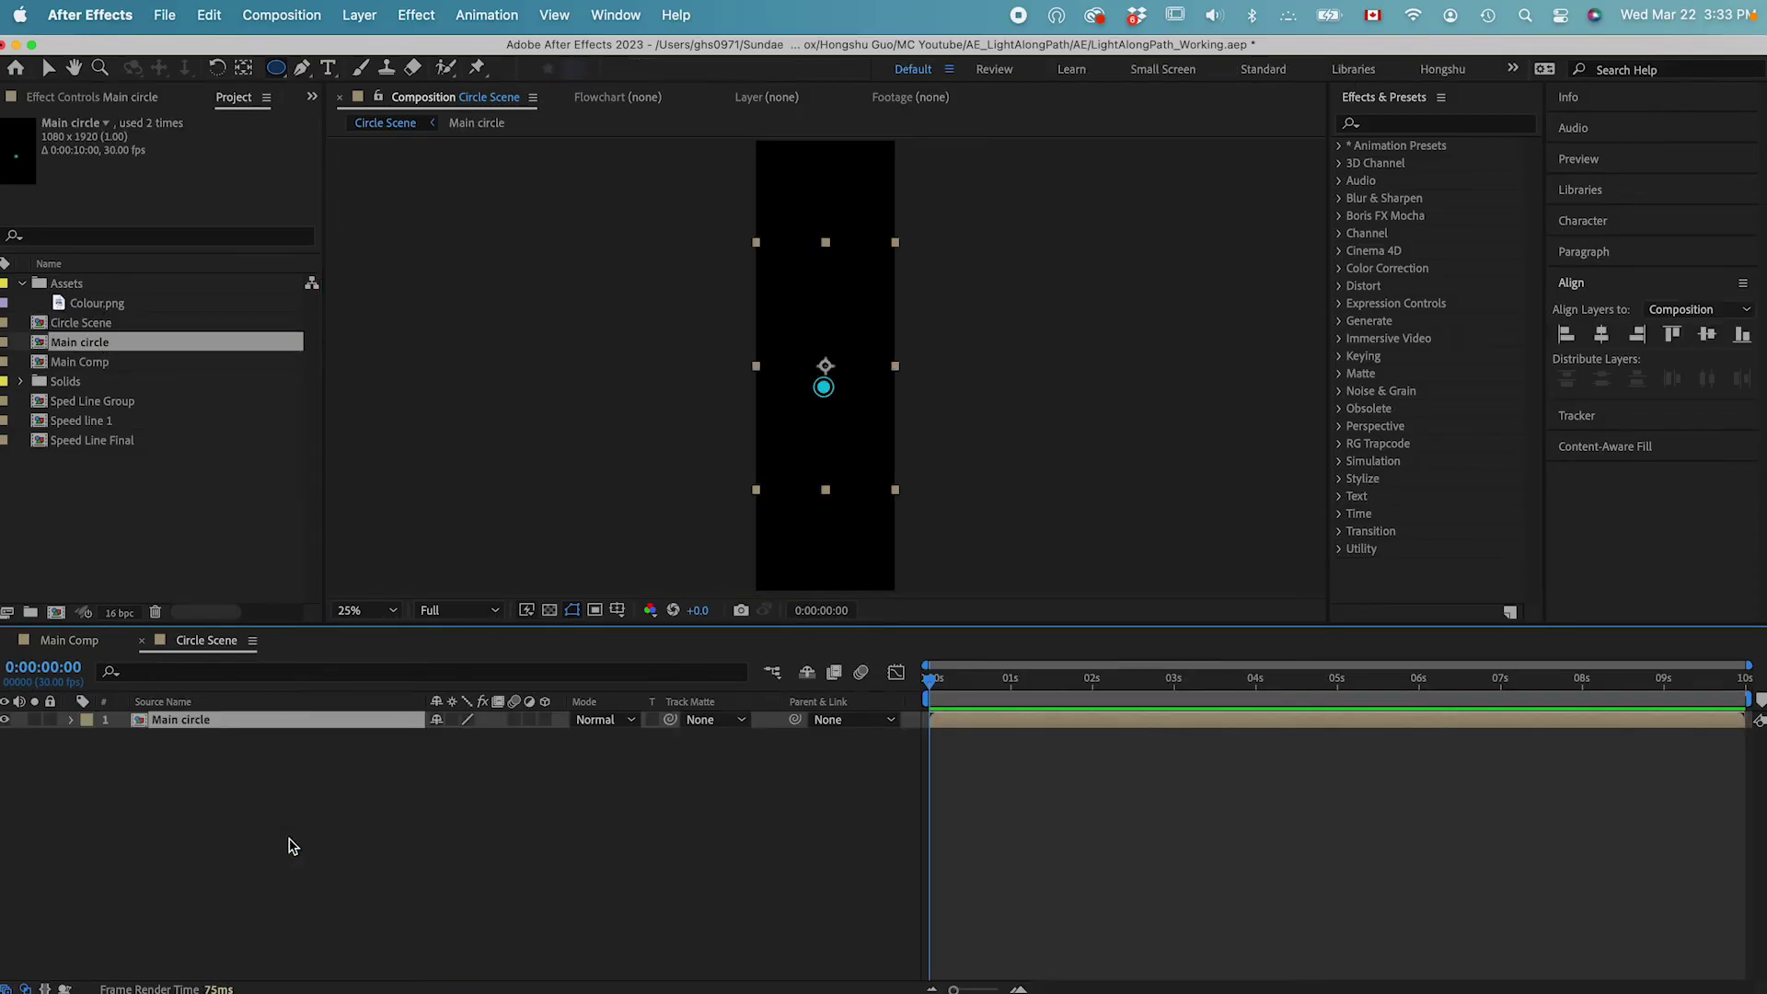
left_click(656, 748)
Draw a wavy vertical path with the Pen tool, from below the frame's lower edge up past the circle.
key("space")
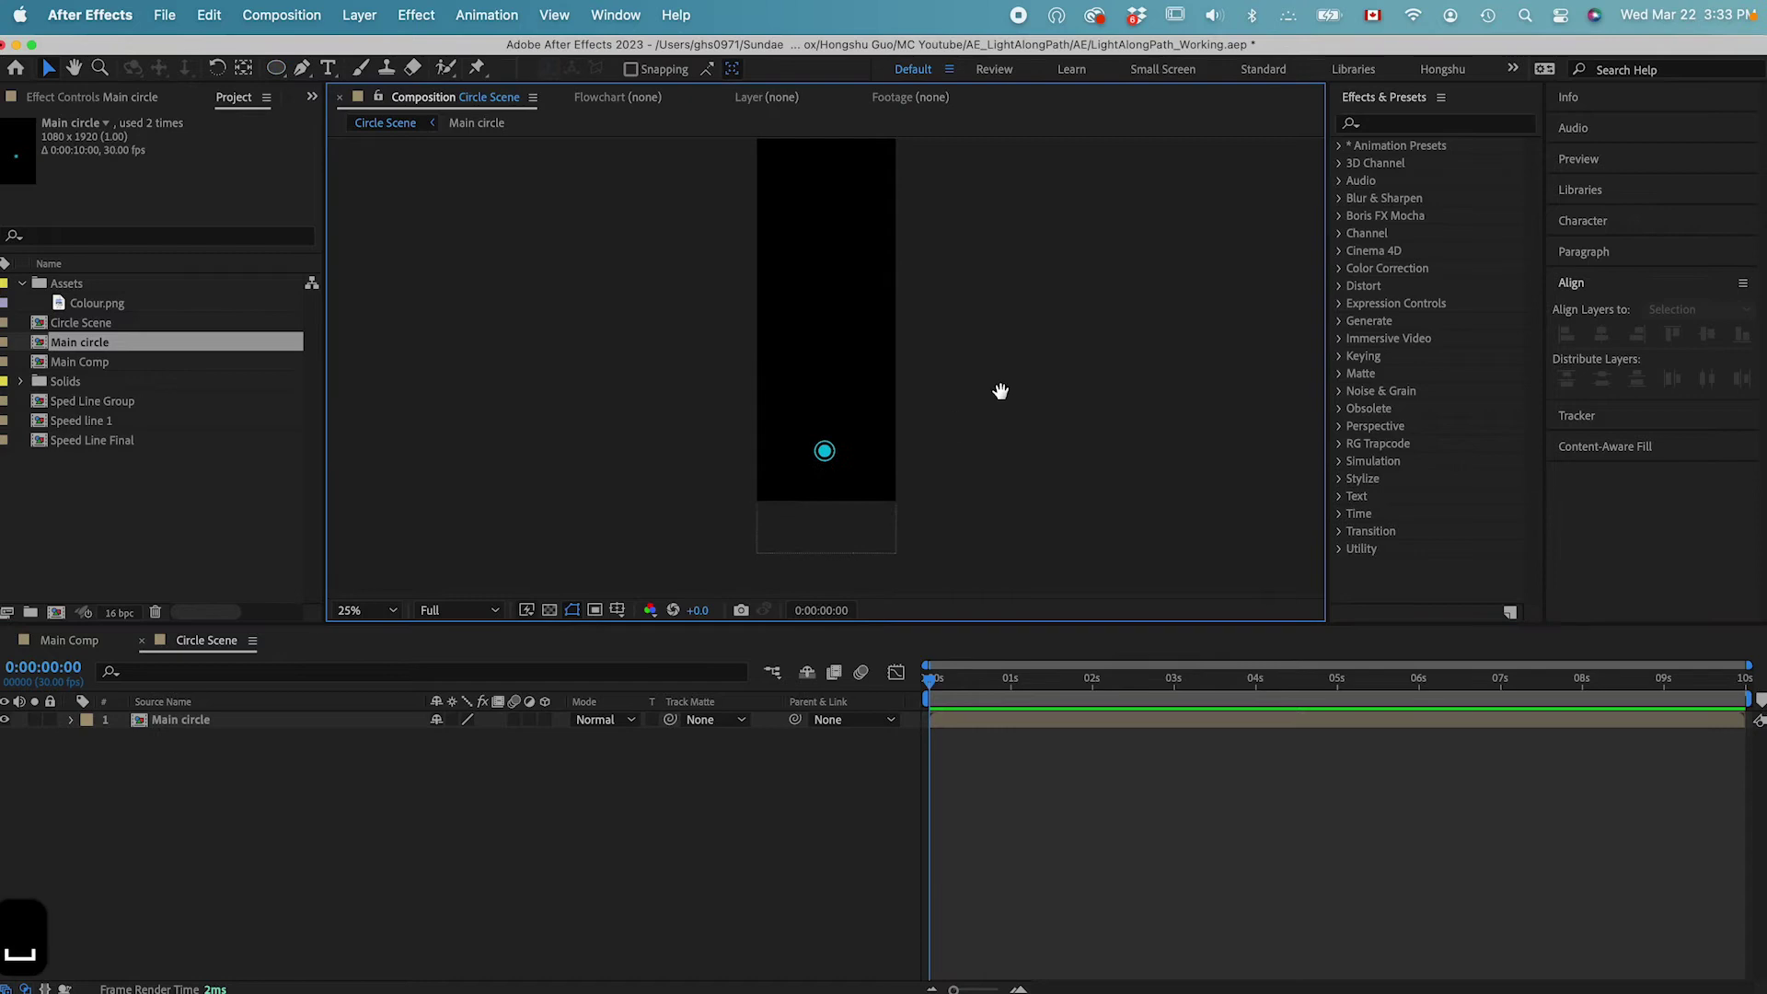
left_click_drag(1002, 386, 951, 460)
left_click(302, 72)
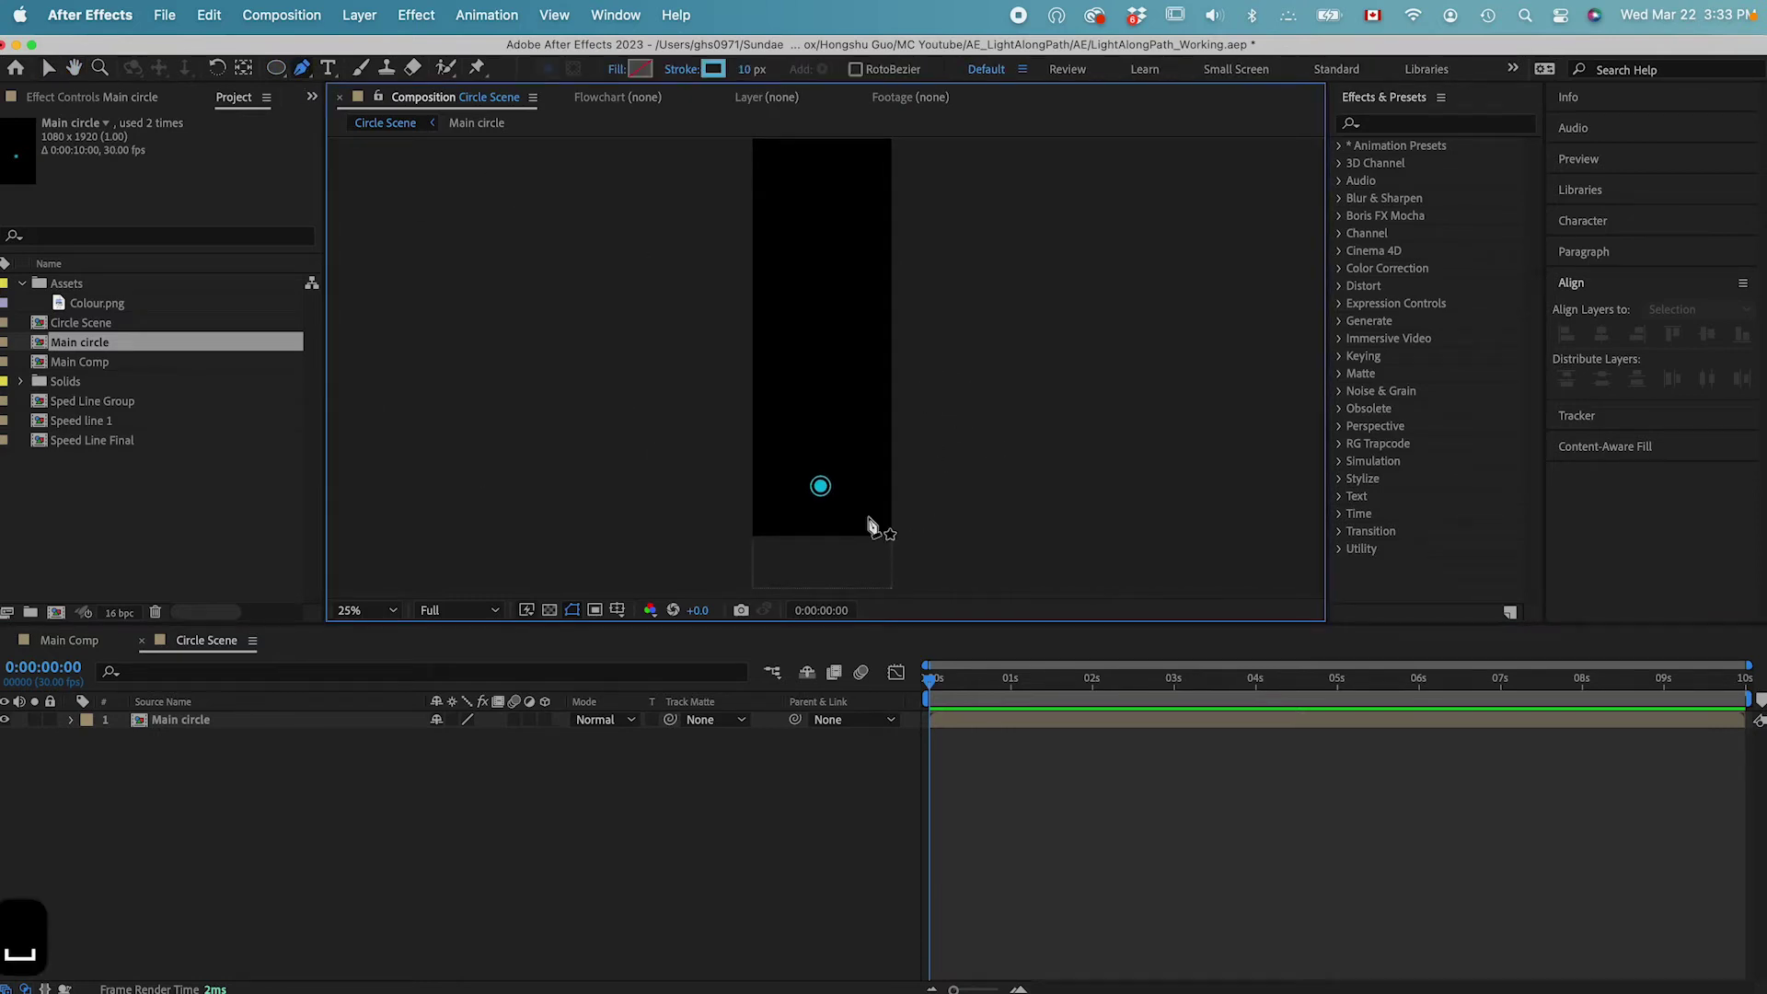
left_click(815, 581)
mouse_move(843, 483)
left_mouse_down()
mouse_move(856, 445)
mouse_move(848, 495)
left_mouse_up()
left_click_drag(805, 379, 806, 350)
left_click_drag(843, 274, 841, 344)
left_click_drag(805, 379, 822, 380)
left_click_drag(843, 483, 835, 479)
left_click_drag(822, 350, 823, 334)
left_click_drag(820, 410, 821, 435)
left_click_drag(843, 273, 834, 264)
left_click_drag(833, 333, 838, 333)
left_click_drag(835, 479, 830, 475)
left_click_drag(821, 379, 817, 345)
left_click_drag(818, 442, 817, 435)
left_click(815, 580)
Undo the last path edit, refine the curve at the wavy path's upper point and finish the shape.
key("super+equal")
key("space")
left_click_drag(921, 152, 892, 405)
key("super+z")
key("v")
left_click_drag(825, 387, 825, 327)
key("space")
left_click_drag(830, 465, 830, 278)
key("super+minus")
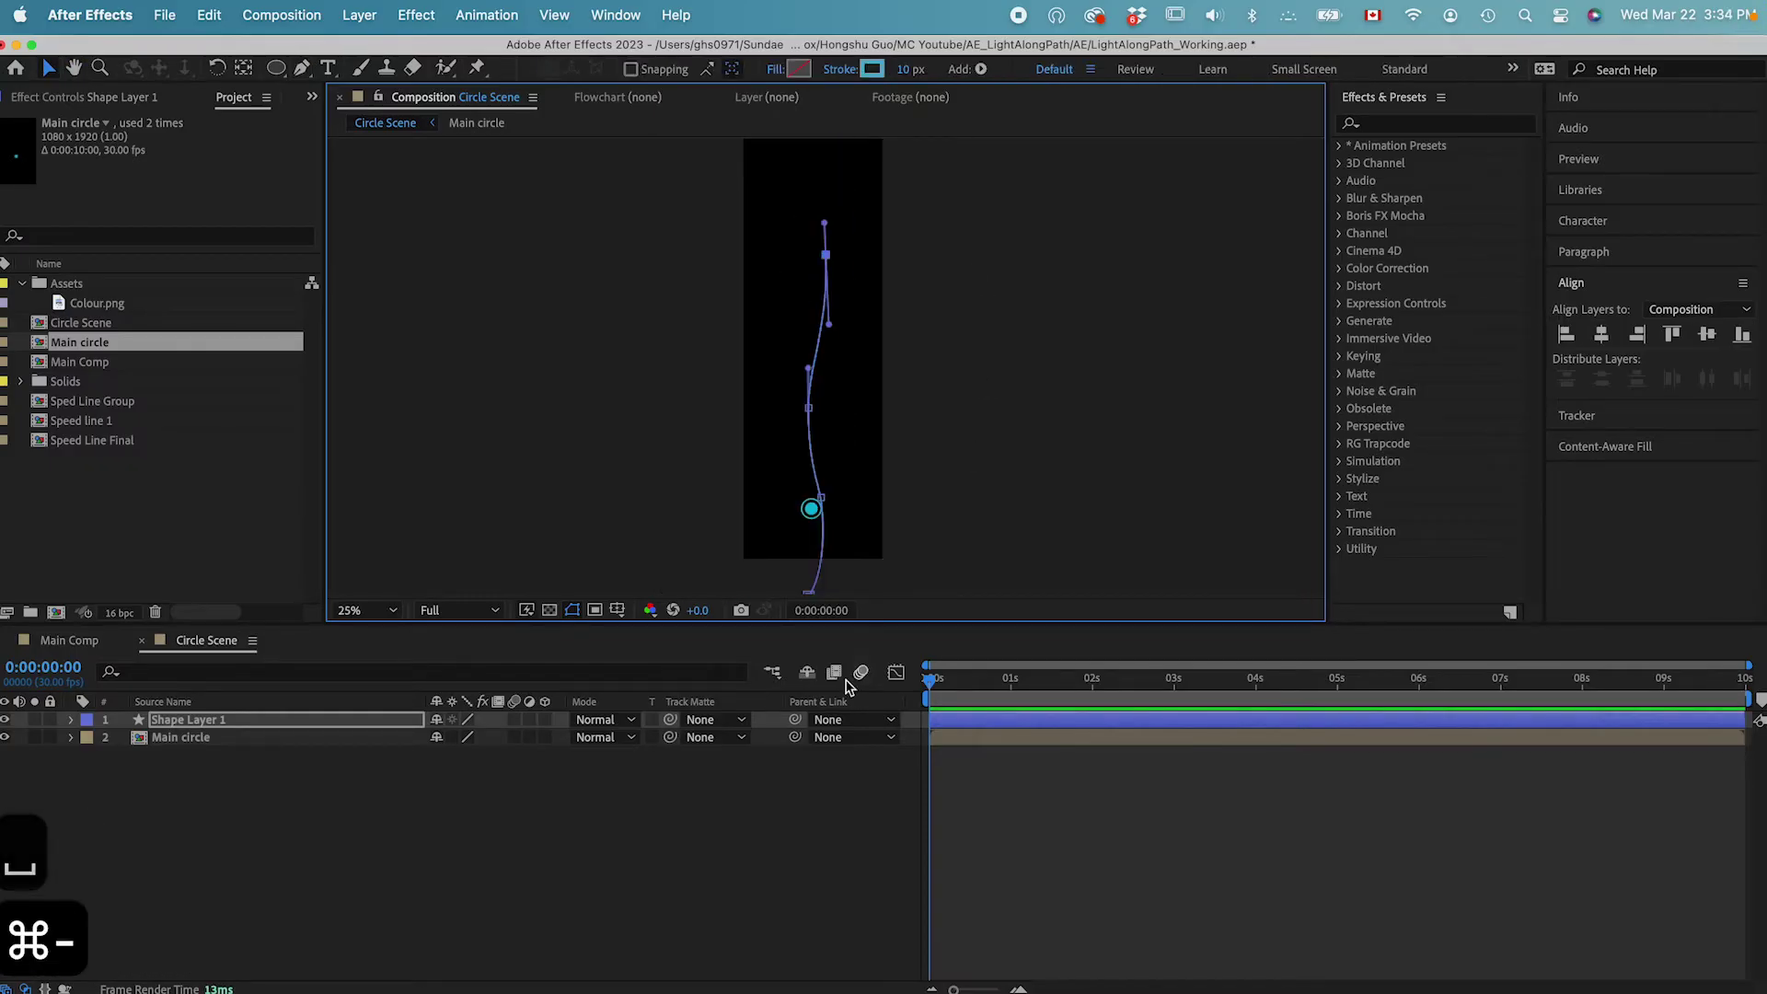
left_click(849, 792)
left_click(818, 485)
left_click(664, 726)
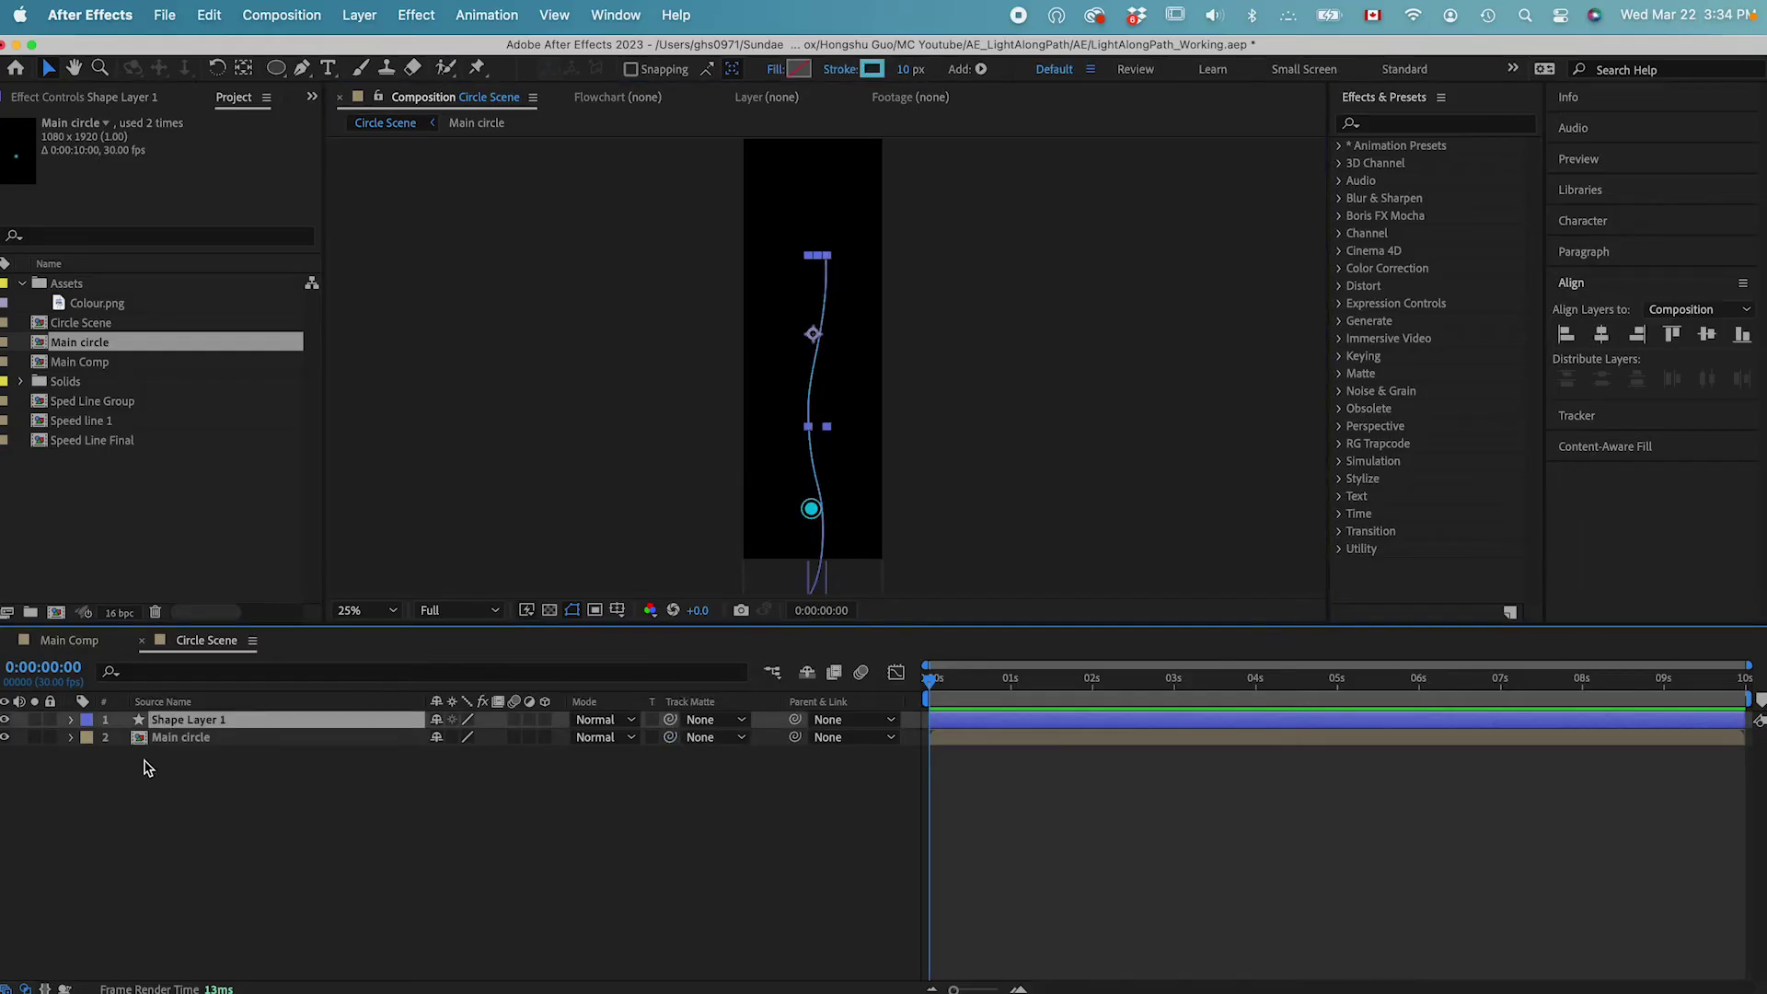
Expand Shape Layer 1 down to its Path property and set a Path keyframe at 0:00:00:00.
left_click(72, 720)
left_click(89, 739)
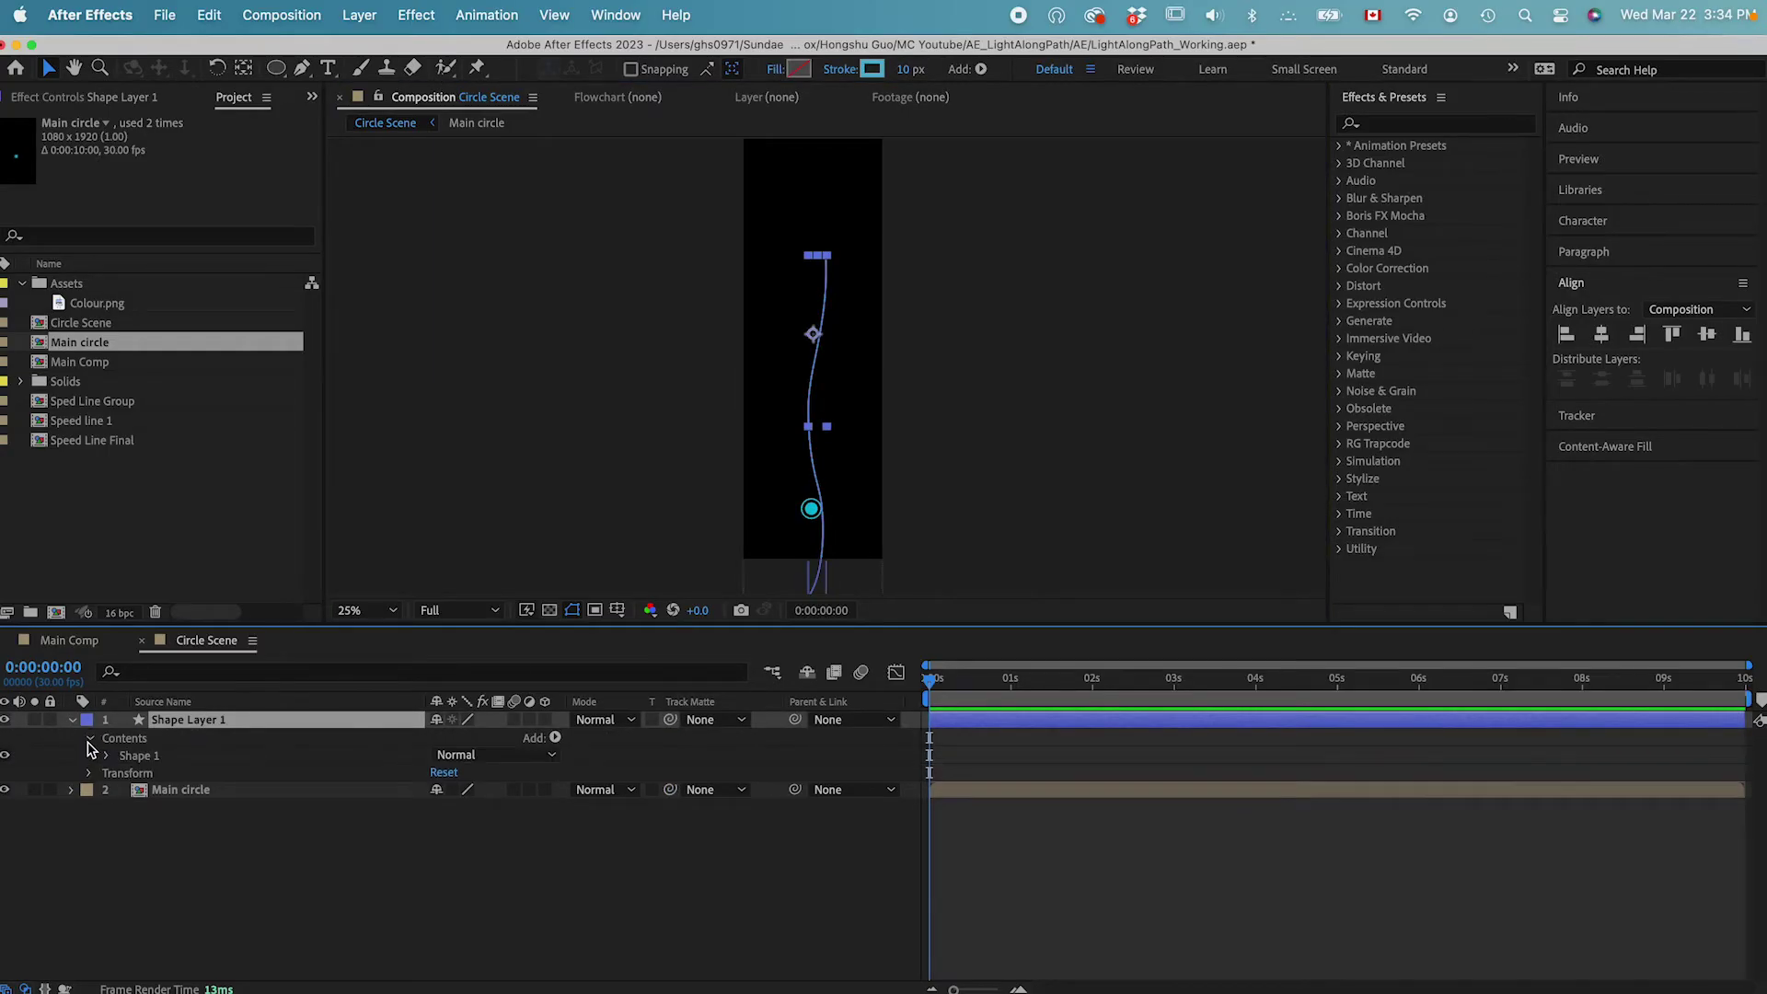
left_click(107, 757)
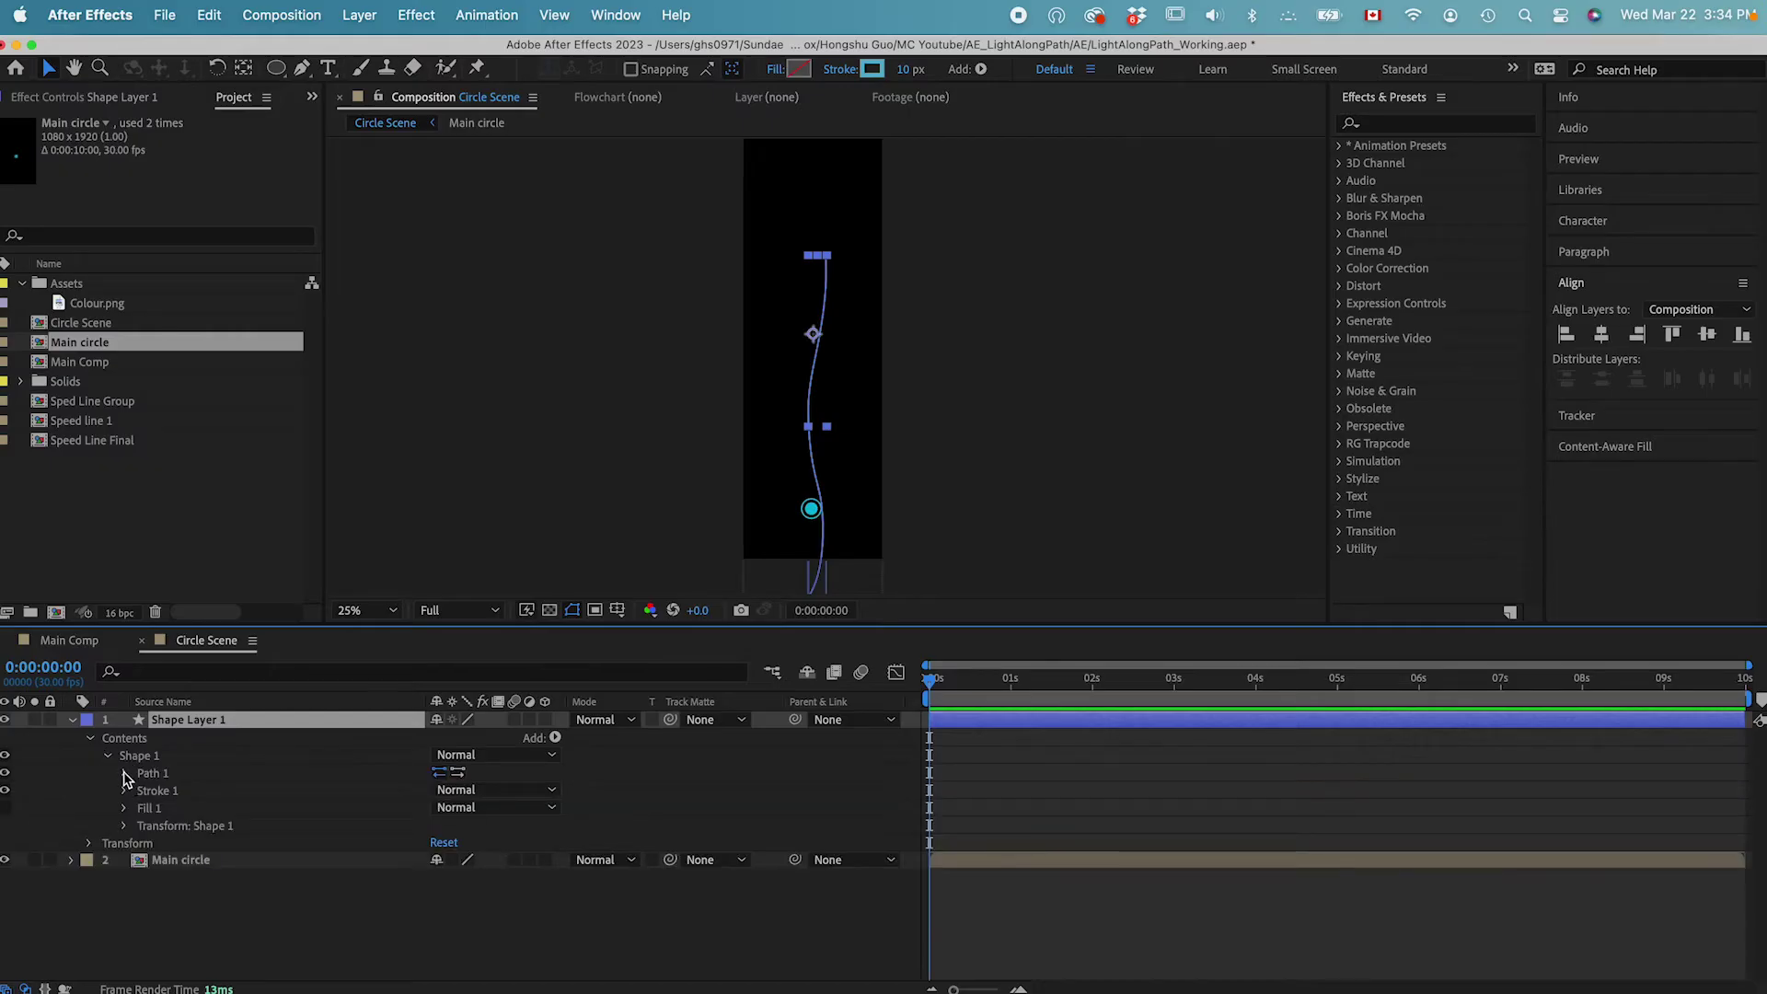
left_click(126, 775)
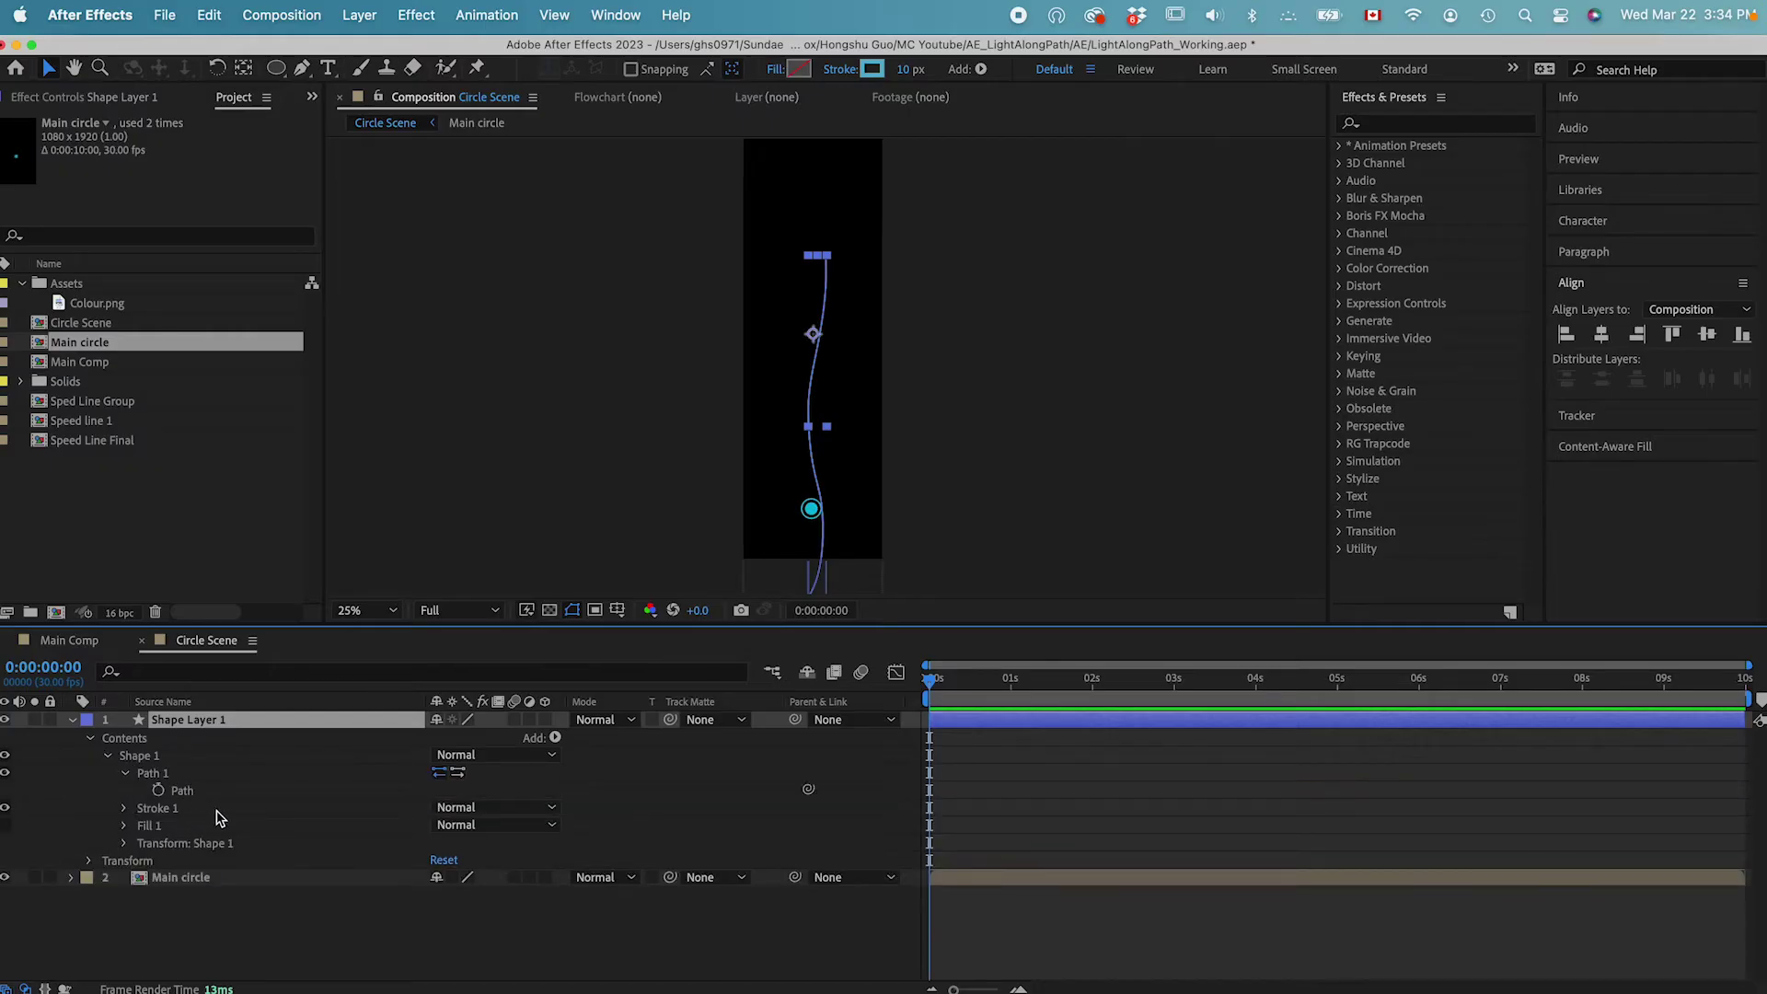
left_click(159, 791)
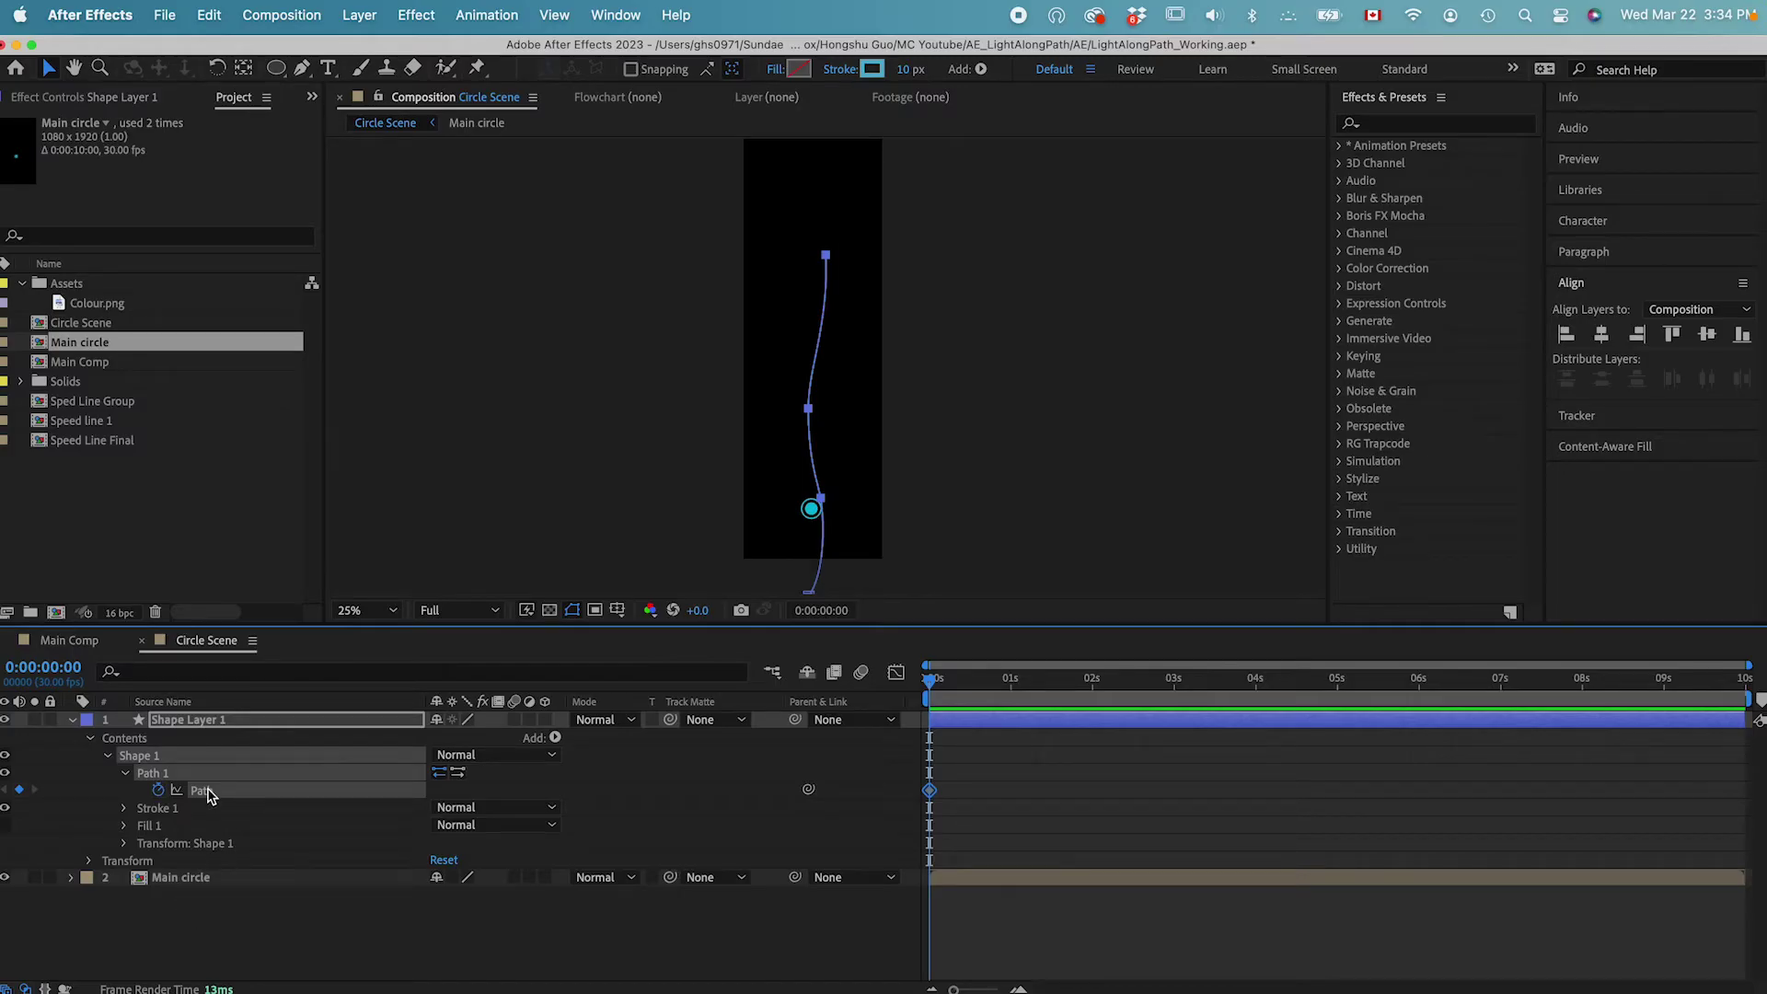
Move the Main circle layer's anchor point to the centre of the circle with the Pan Behind tool.
left_click(206, 884)
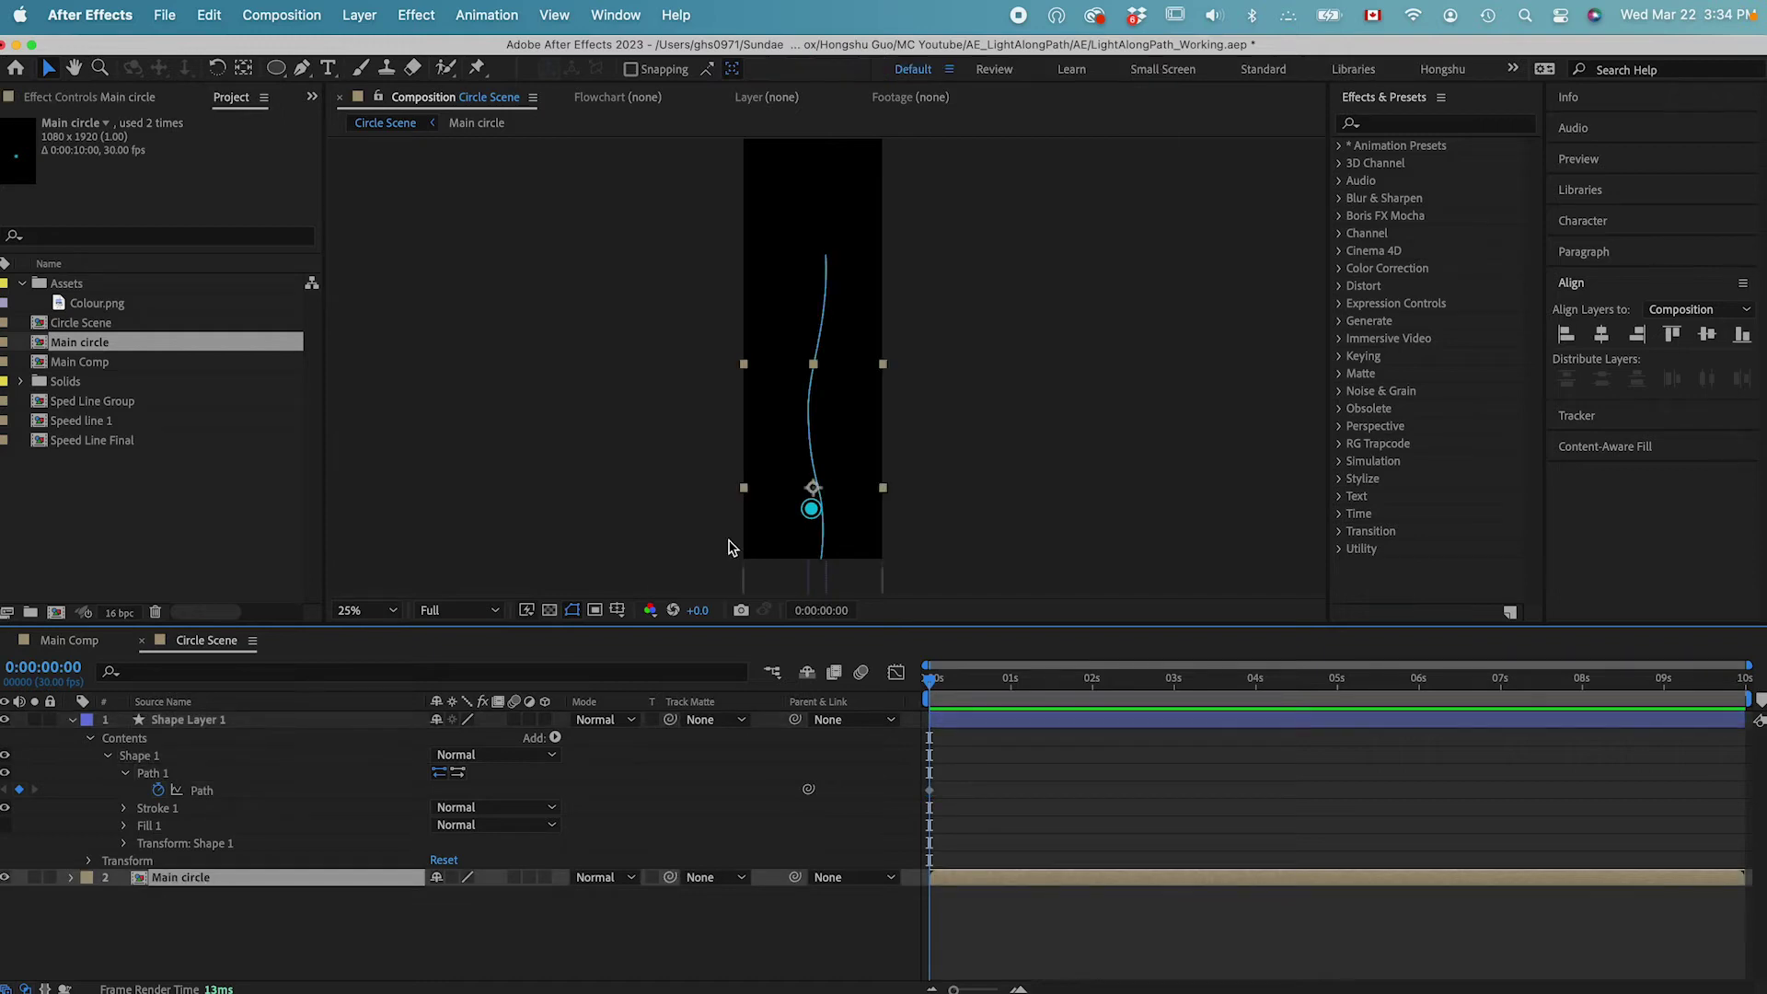
key("super+equal")
key("super+equal")
key("super+equal")
key("super+equal")
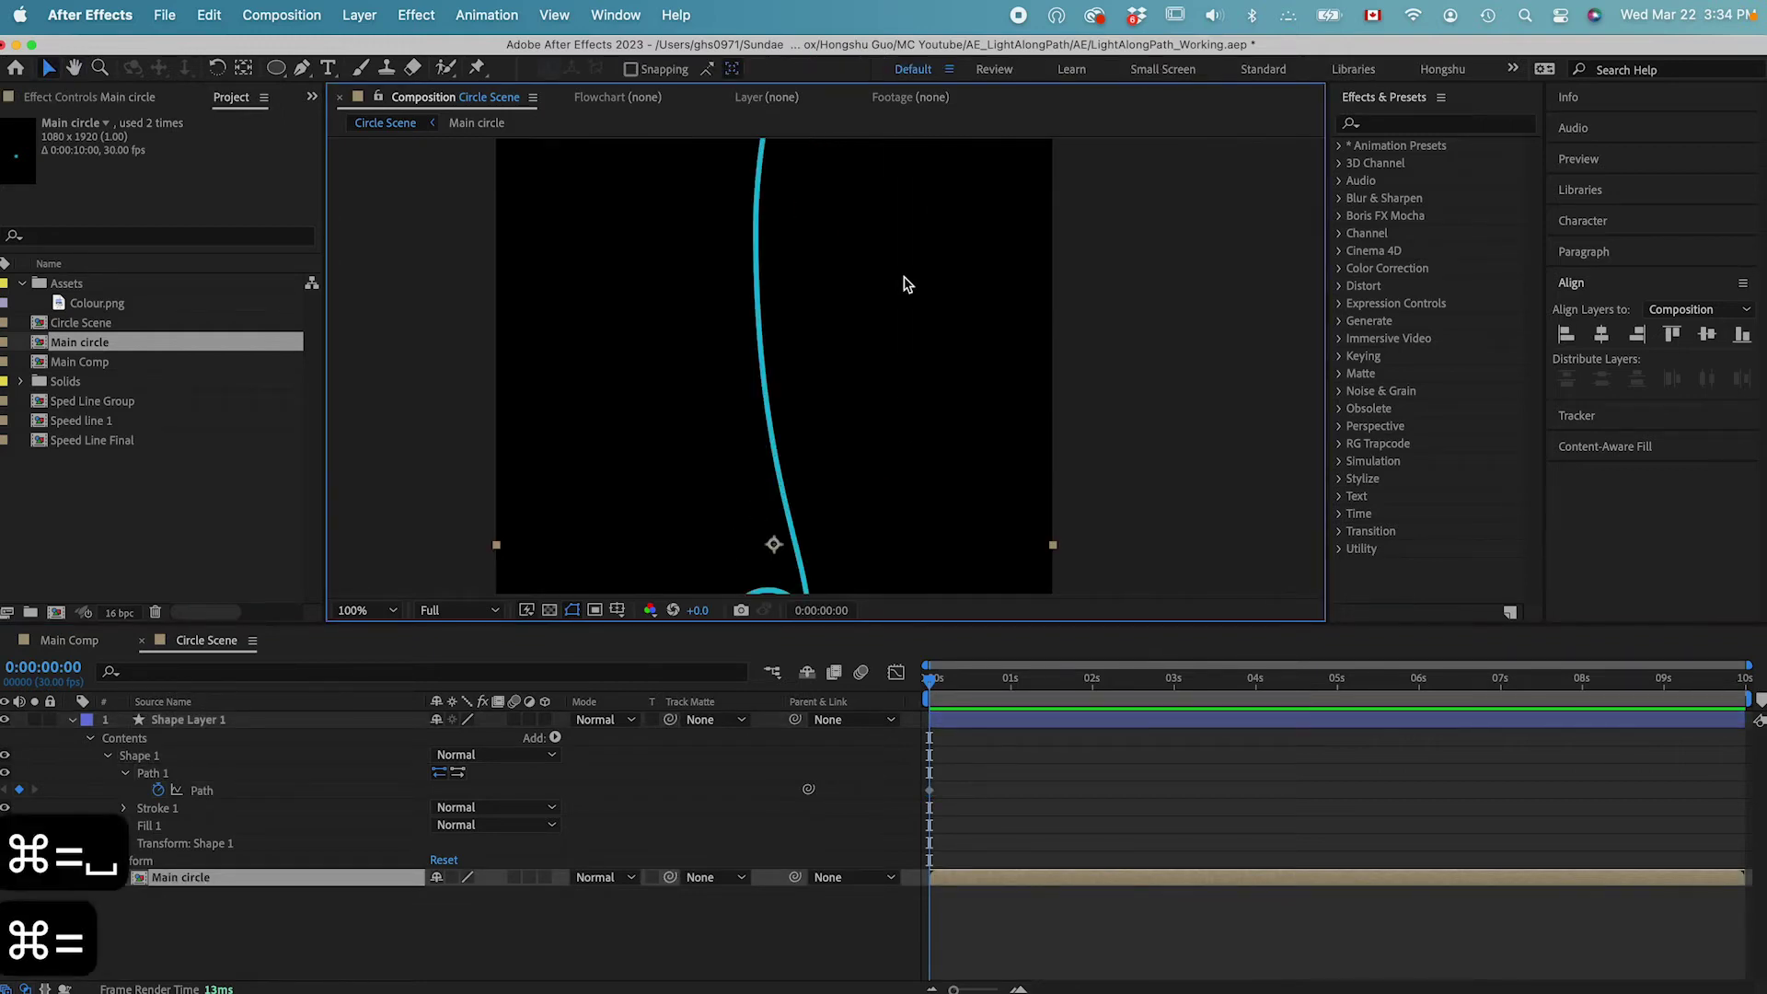
left_click_drag(849, 445, 892, 190)
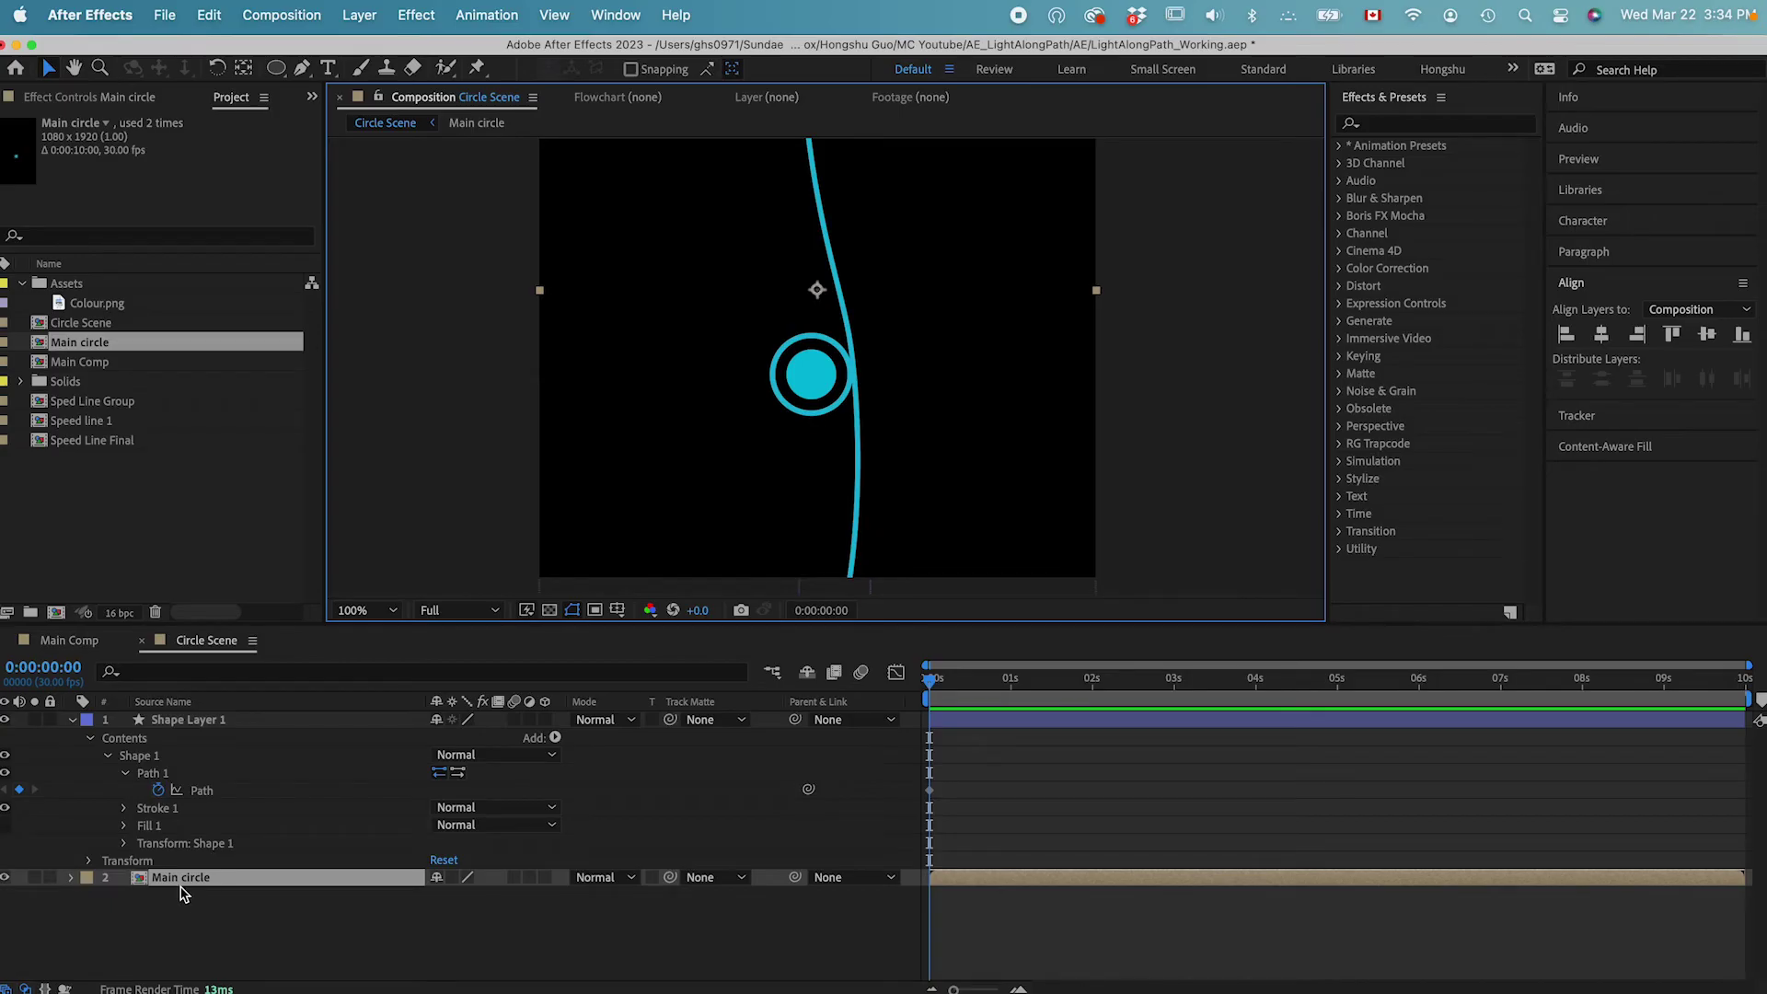
left_click(247, 70)
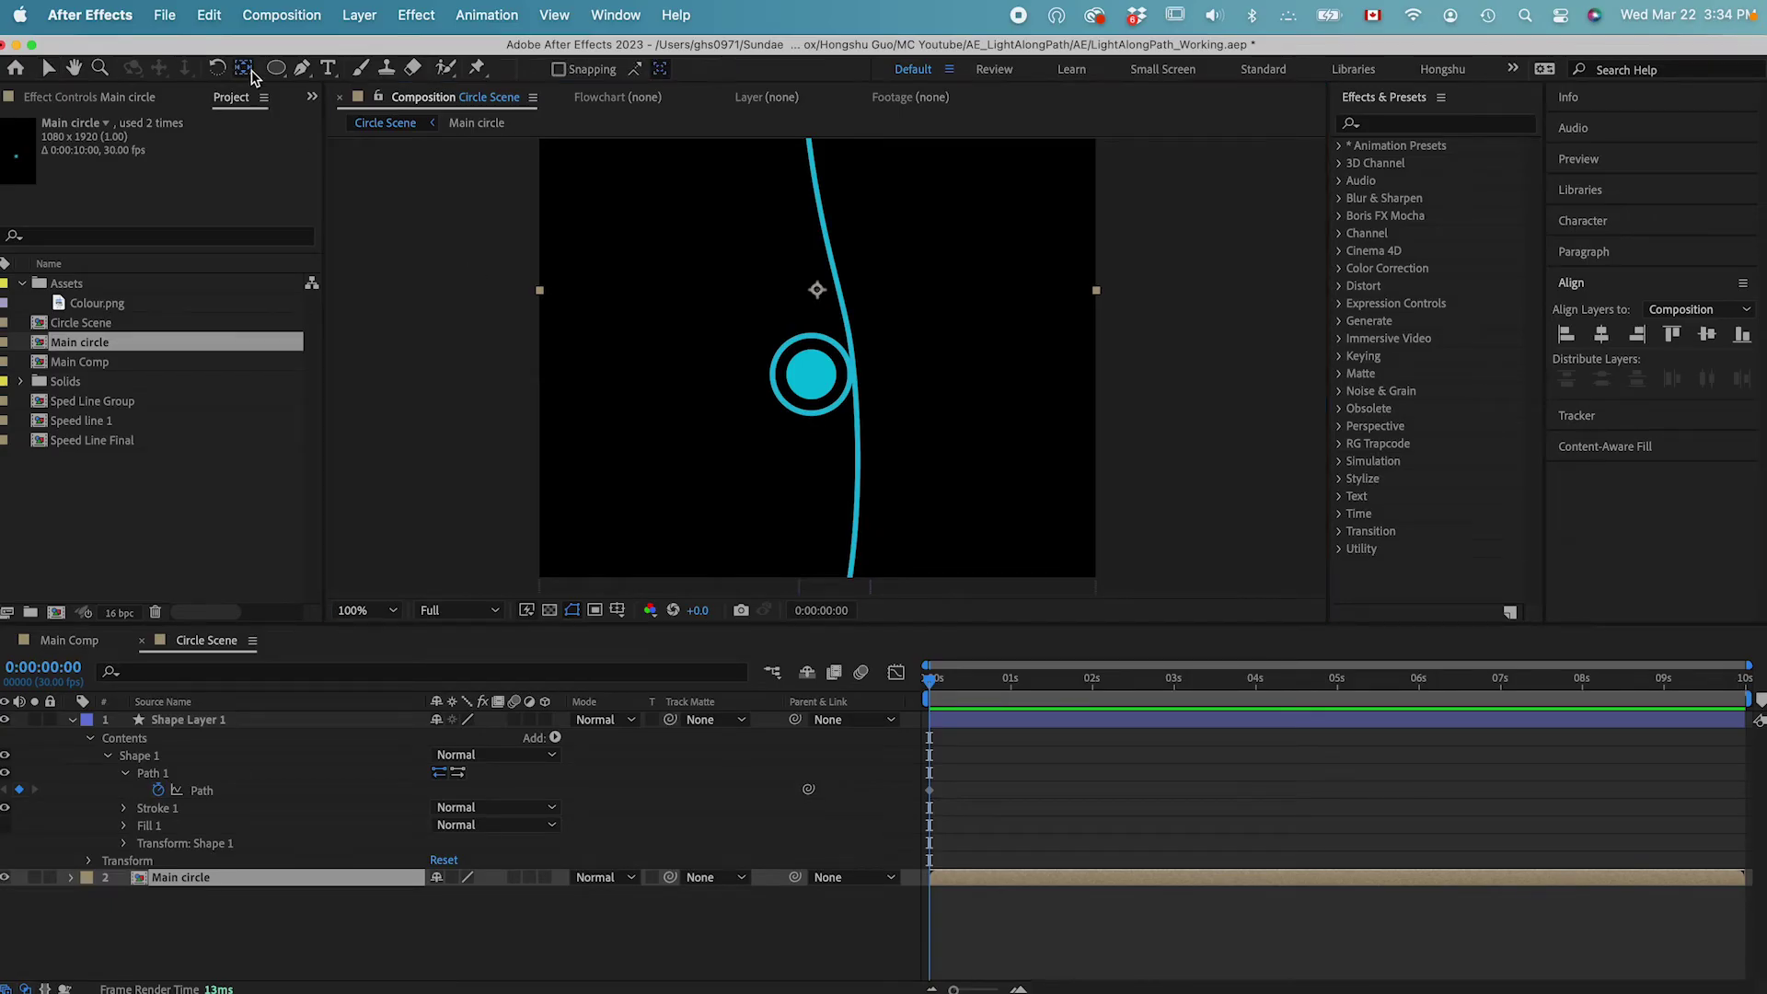
left_click_drag(816, 290, 810, 374)
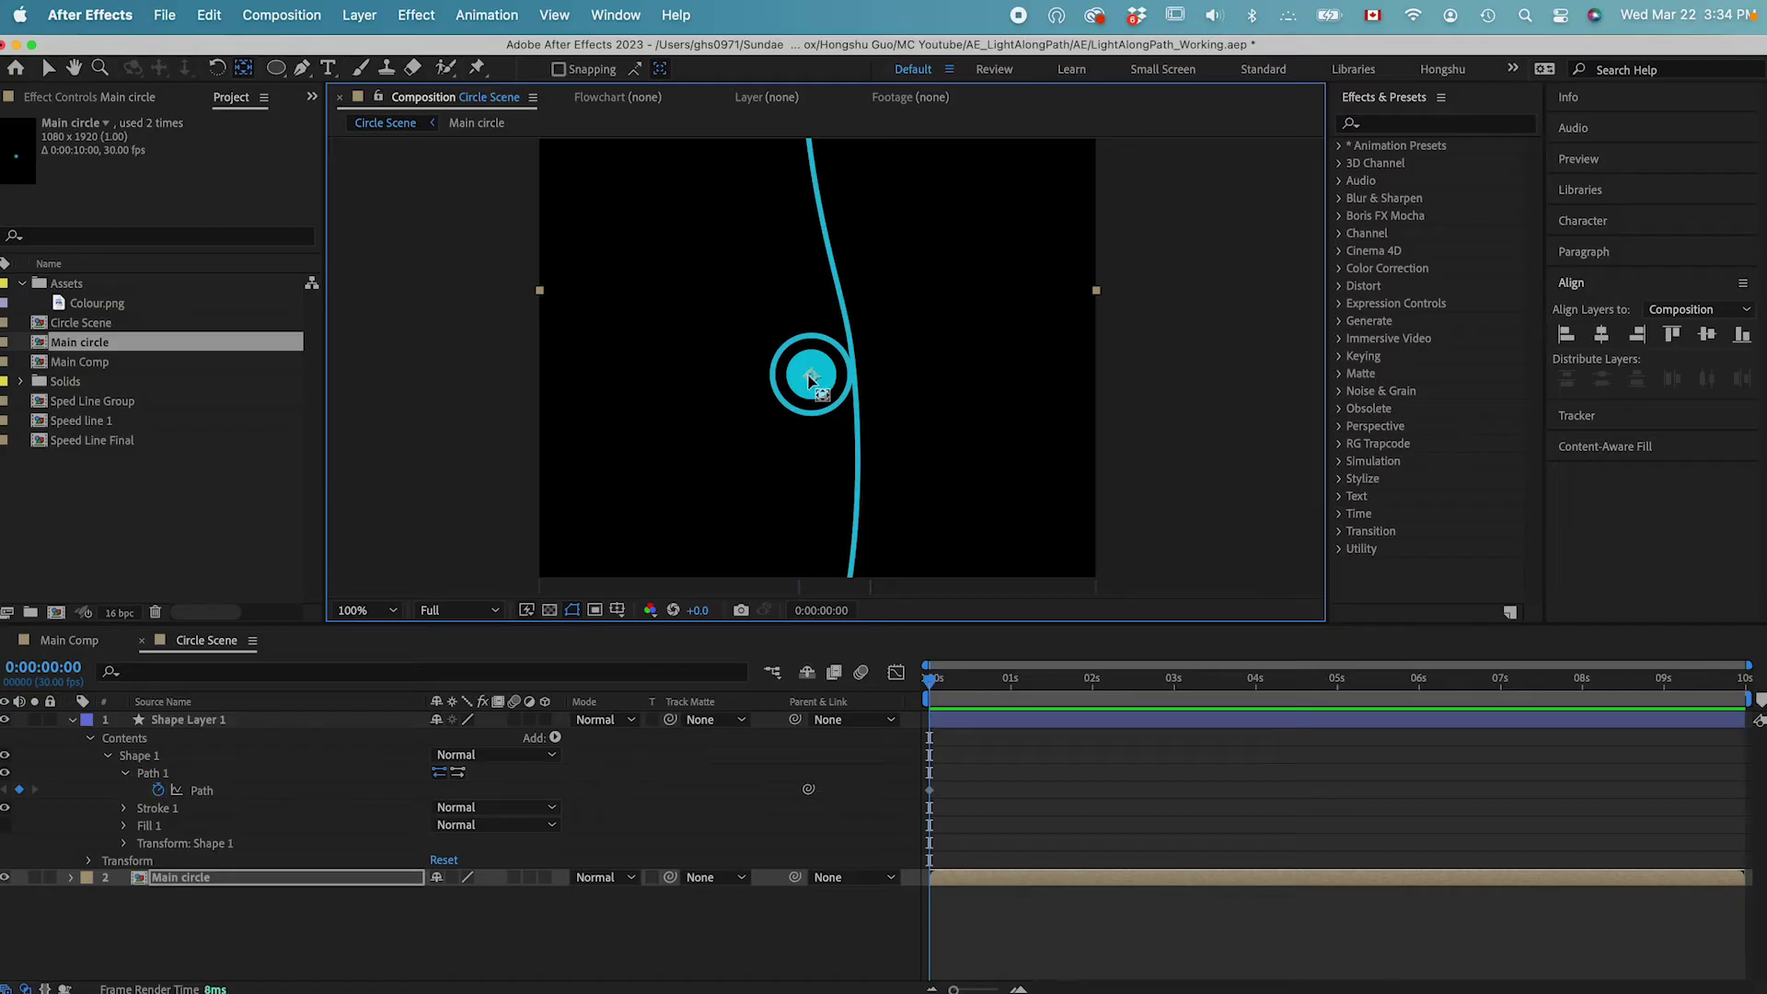
left_click(550, 925)
Copy Shape Layer 1's Path keyframe and paste it into the Main circle layer's Position property.
left_click(201, 723)
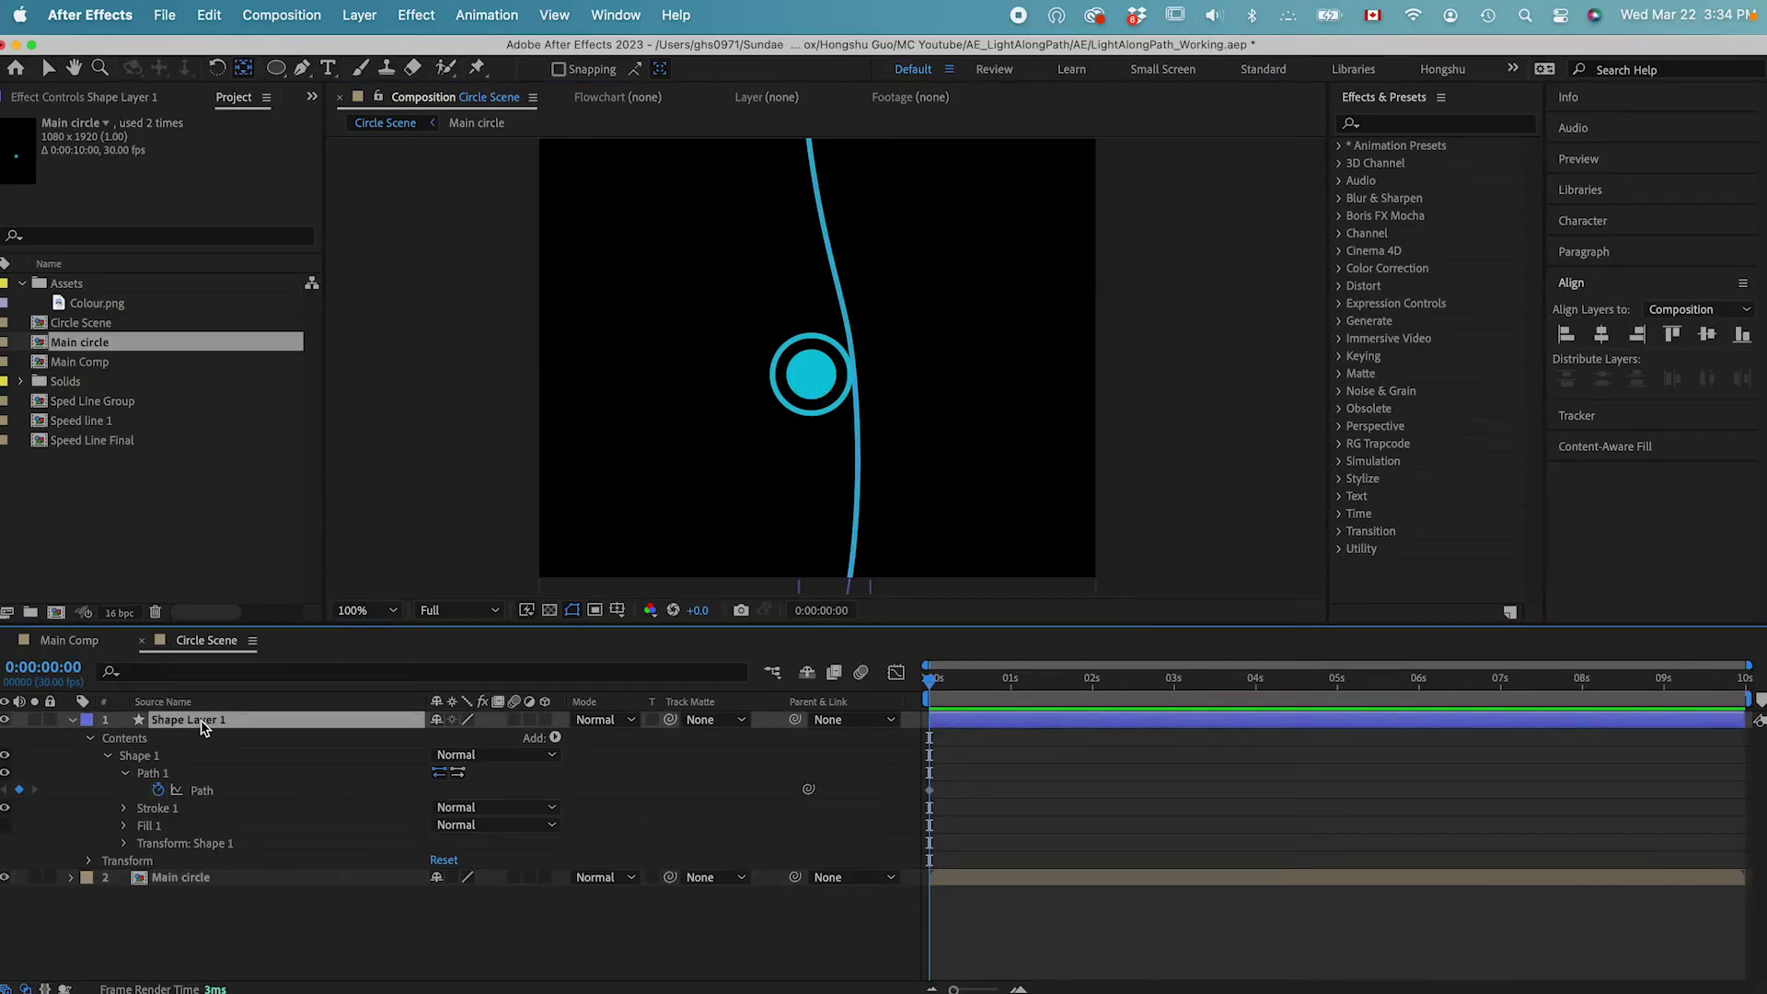
left_click_drag(973, 822, 891, 778)
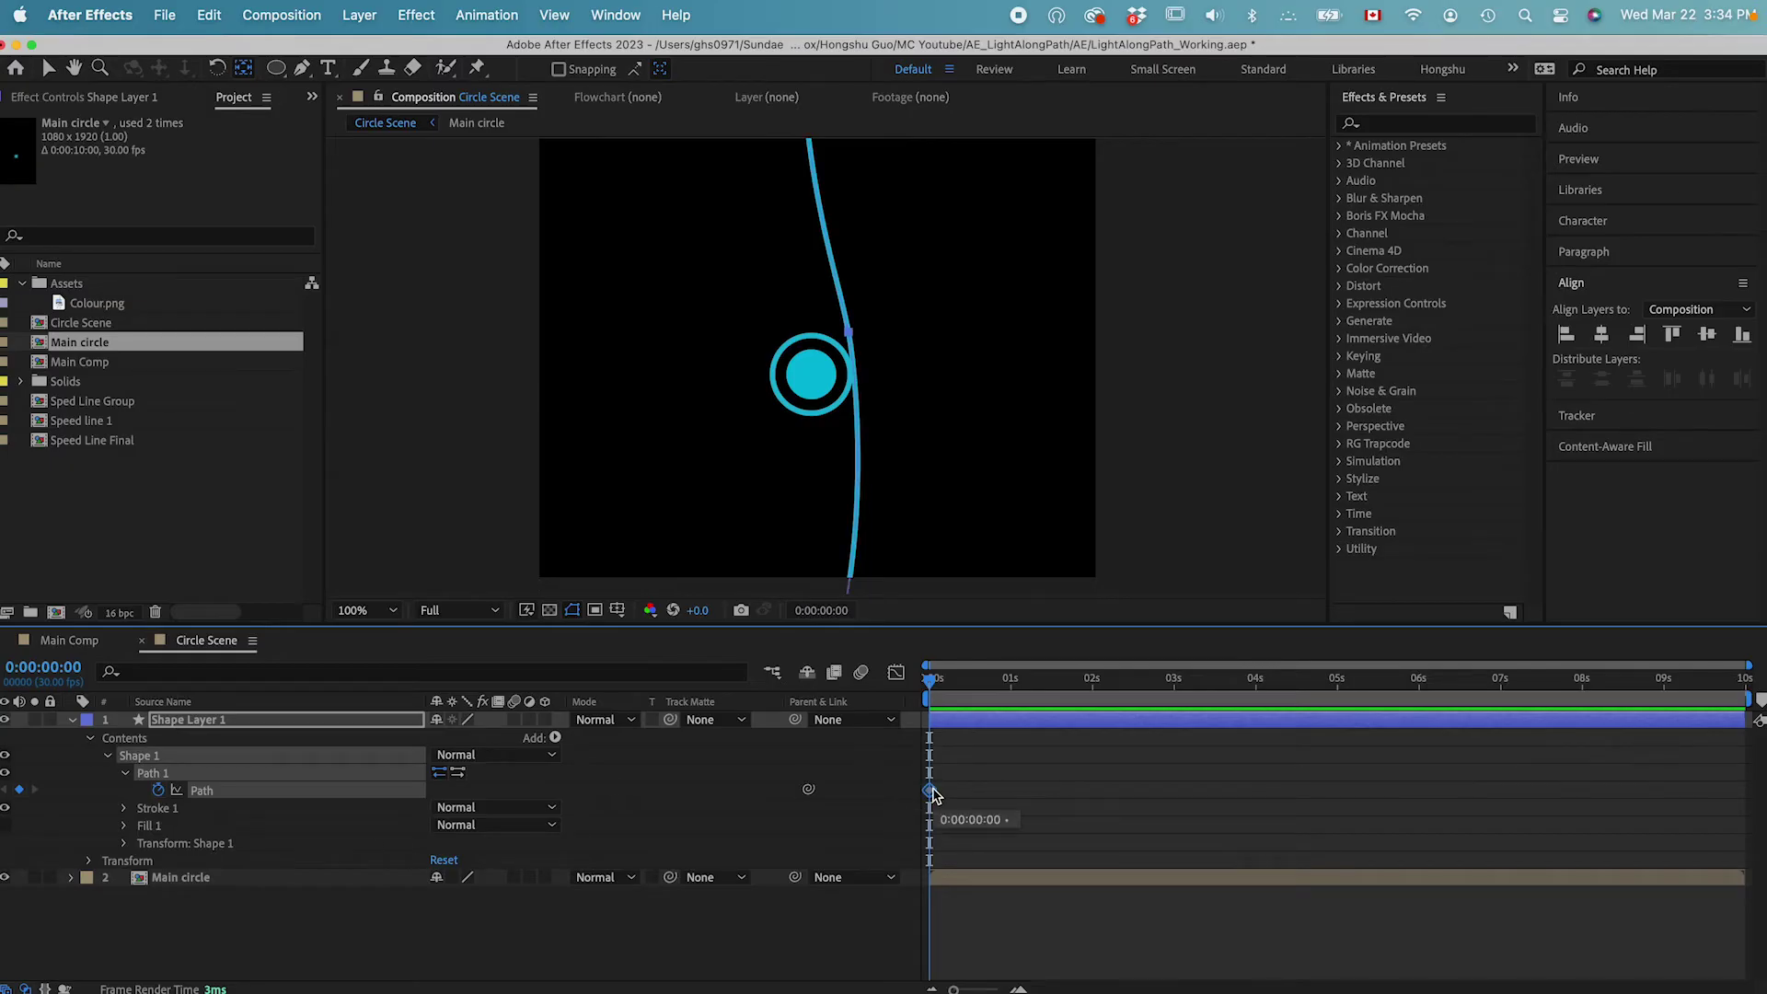
key("super+c")
left_click(191, 879)
key("p")
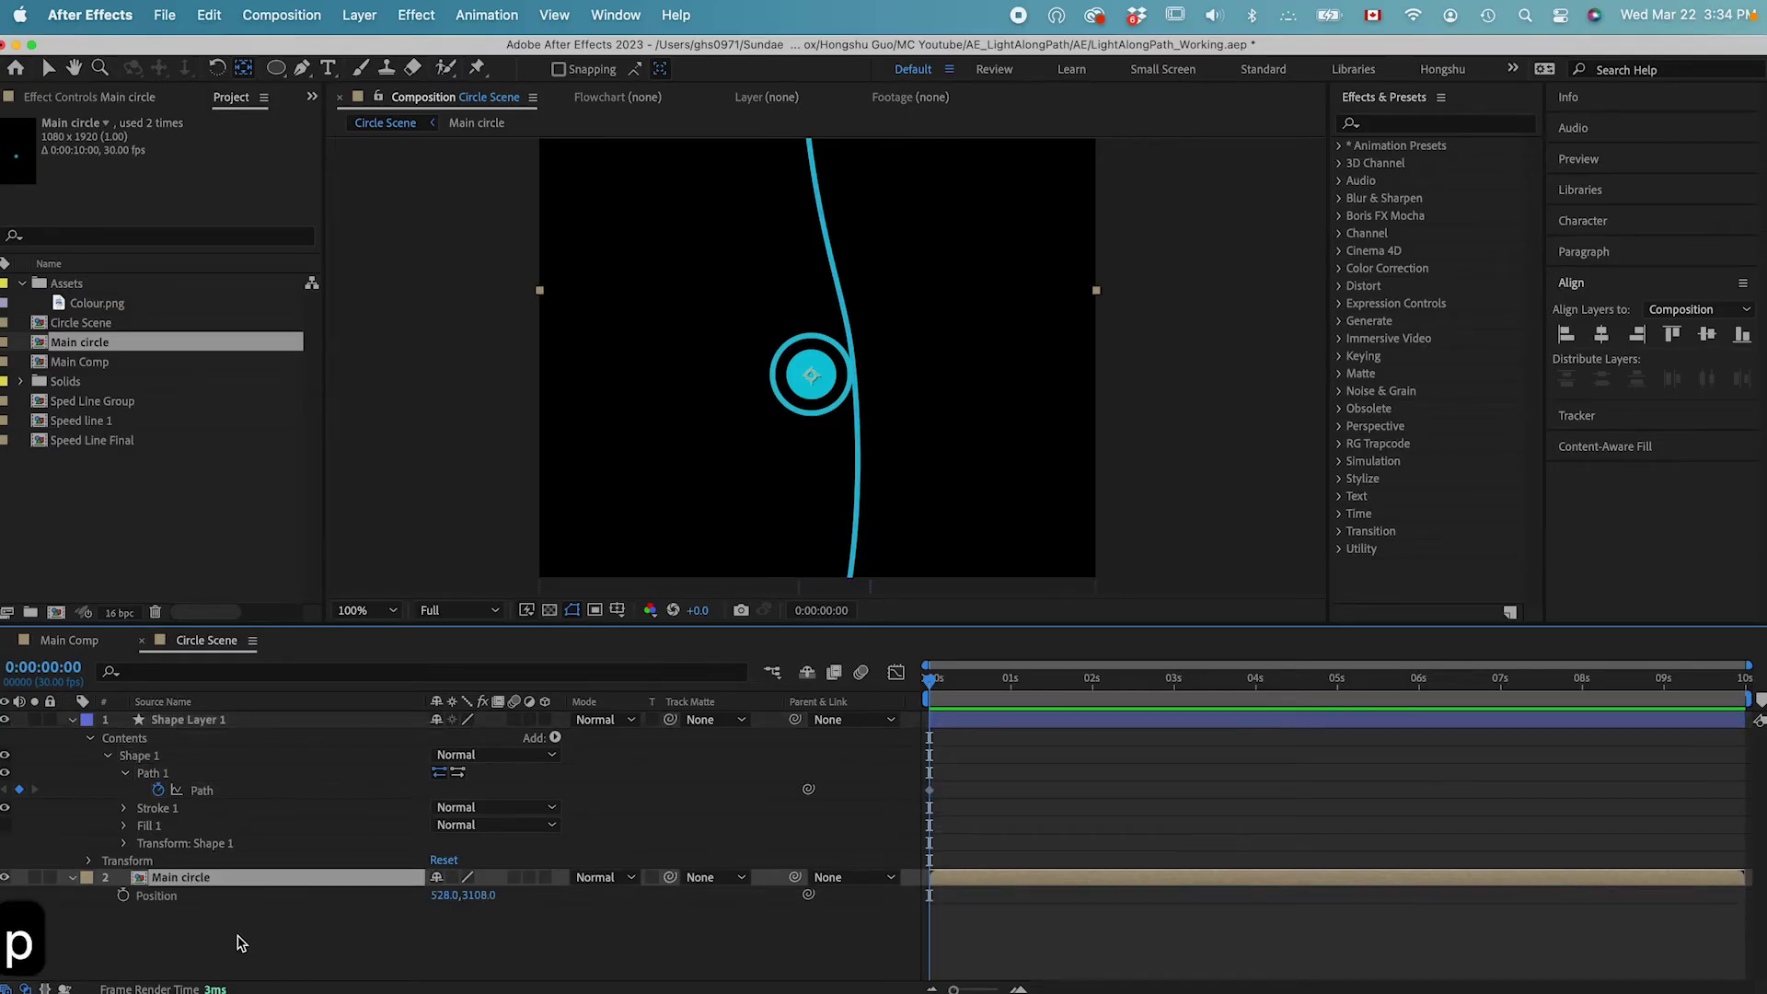
left_click(174, 901)
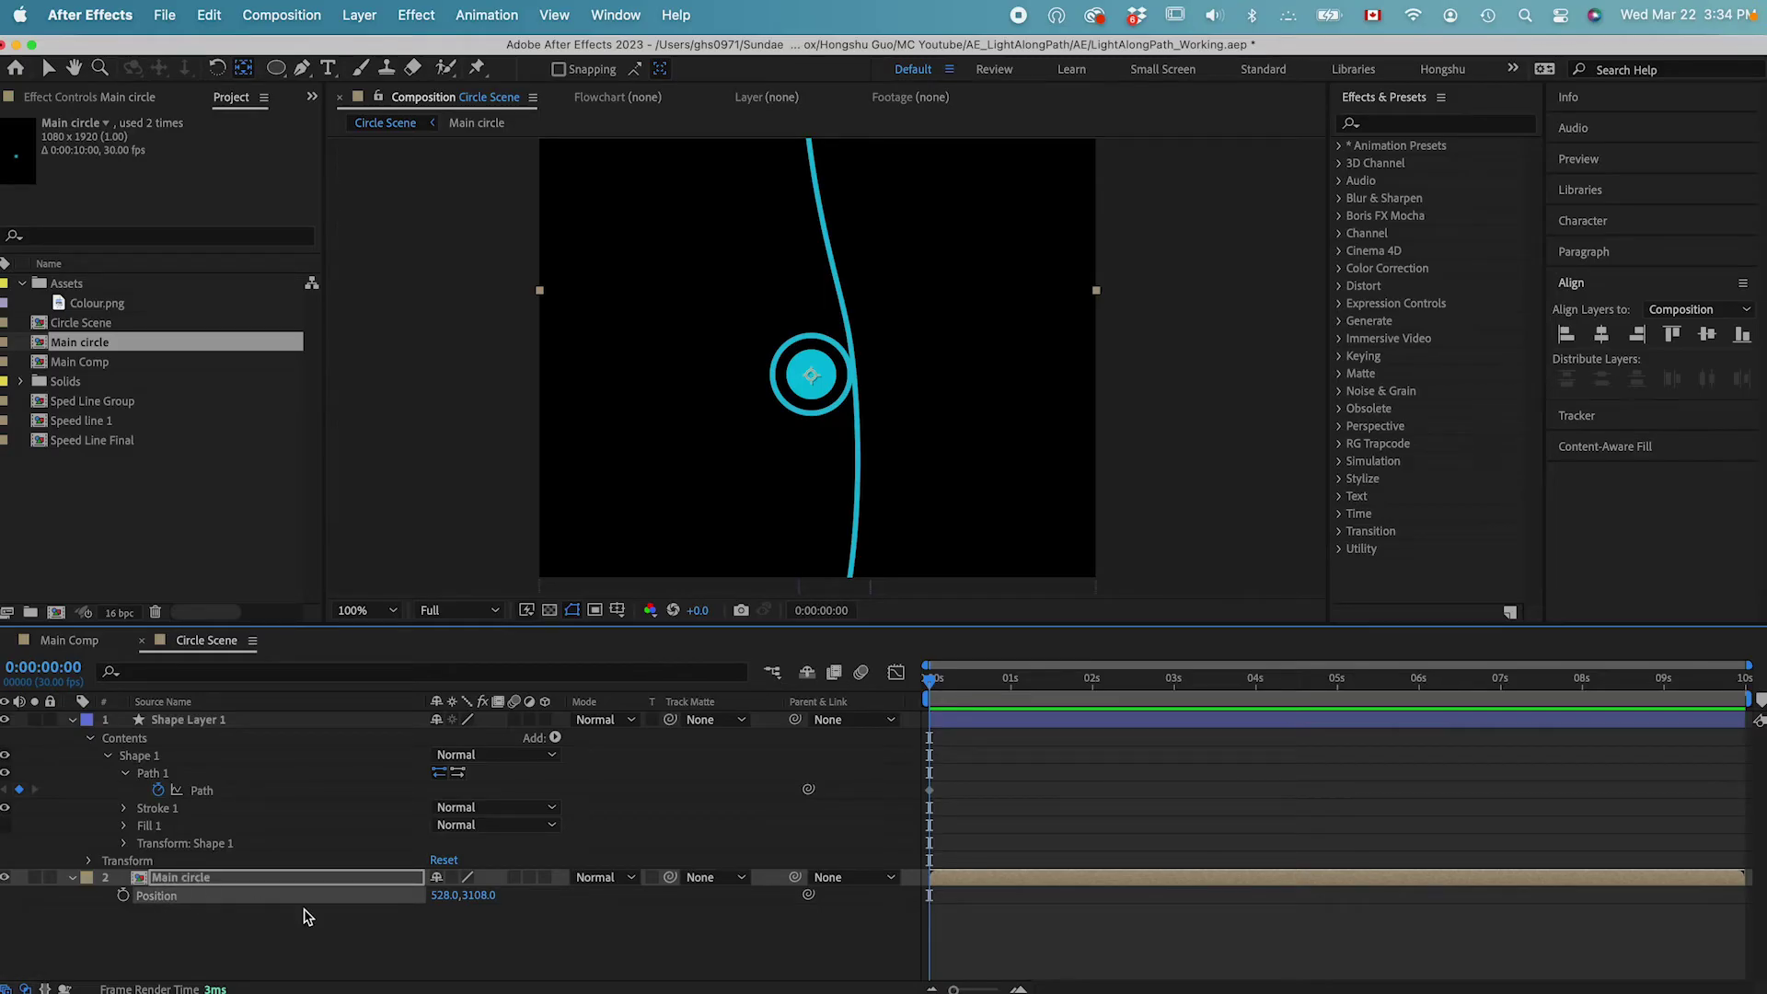
key("super+v")
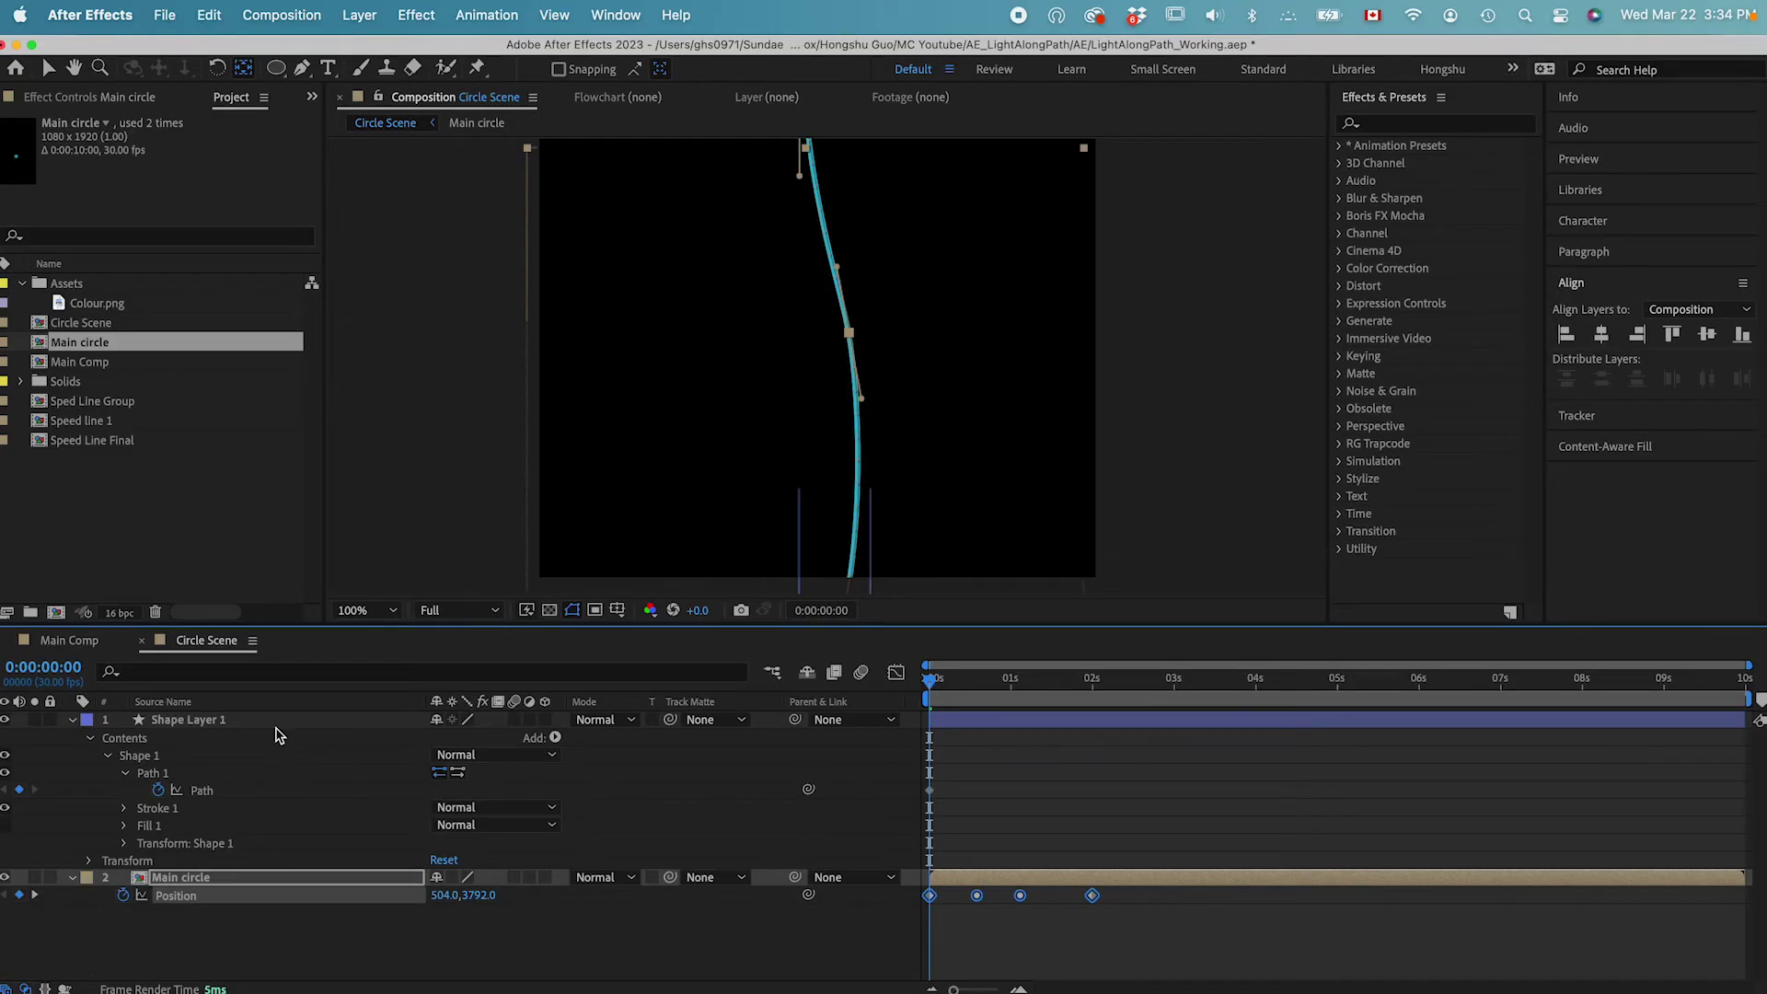
Scrub through the first seconds of Circle Scene to check the circle's motion along the wavy path.
key("super+minus")
left_click(1037, 747)
left_click_drag(932, 680, 995, 682)
key("super+minus")
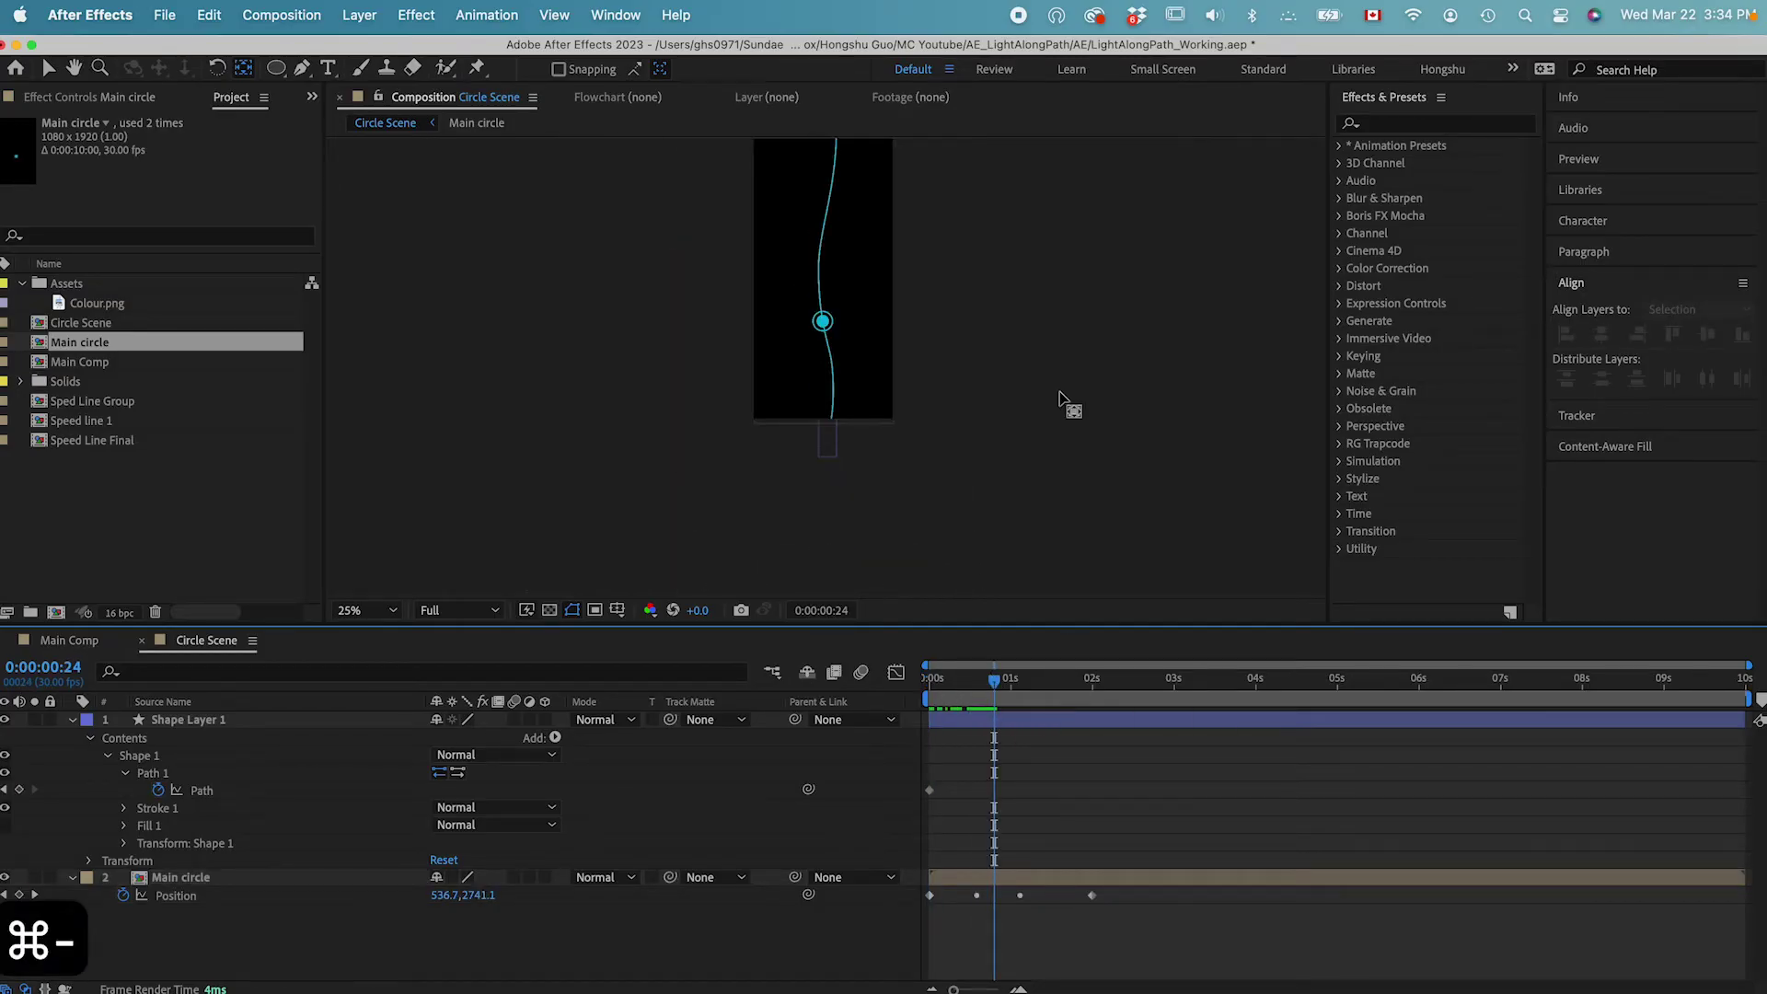
key("super+minus")
key("space")
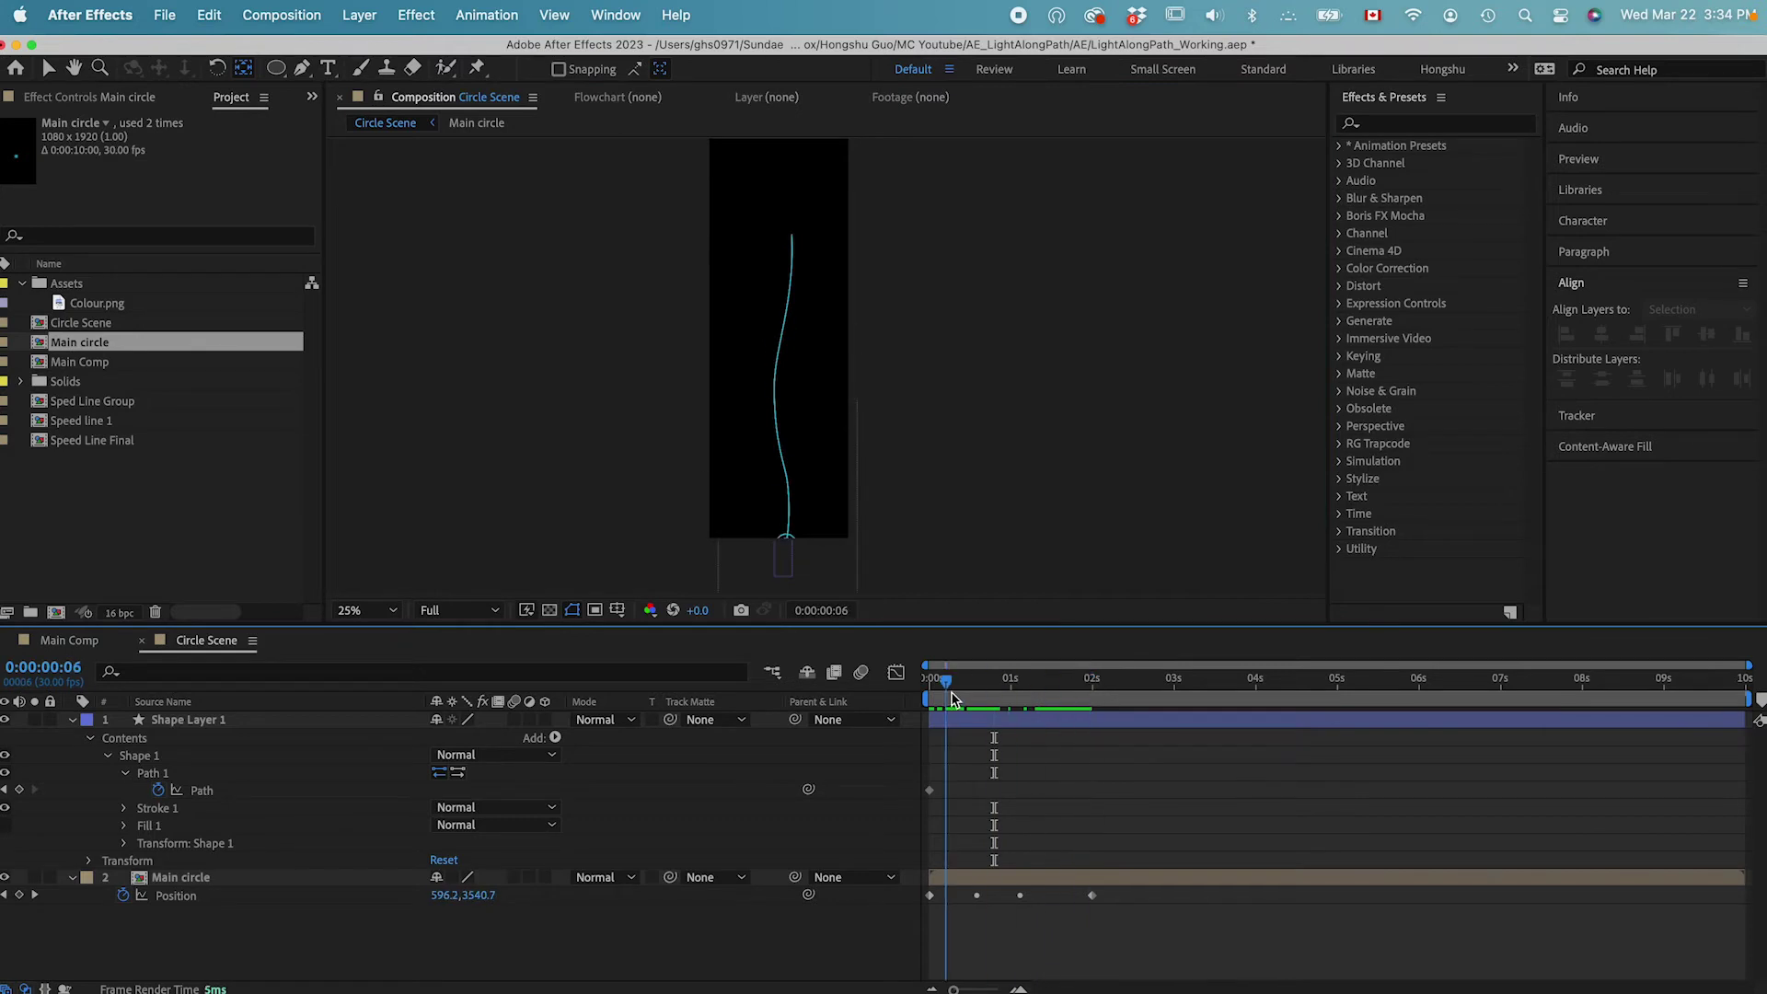
Add Trim Paths to Shape Layer 1 in Circle Scene and expand its settings.
key("v")
left_click(184, 720)
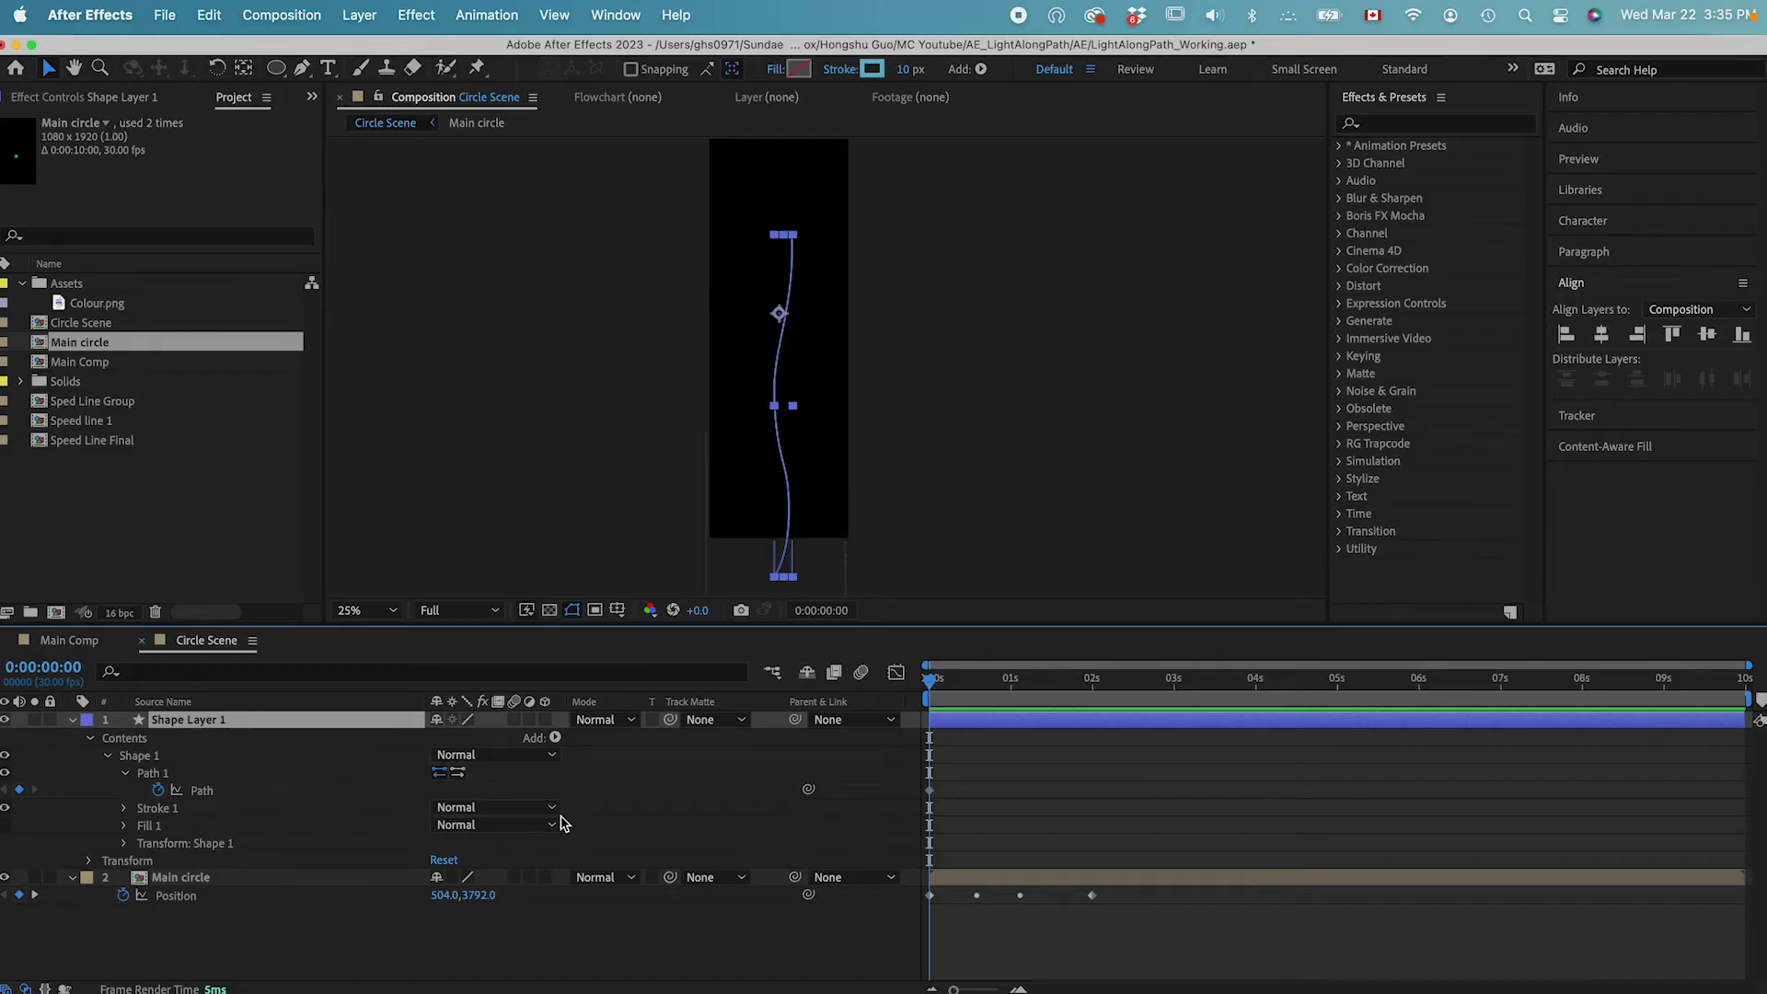
left_click(555, 740)
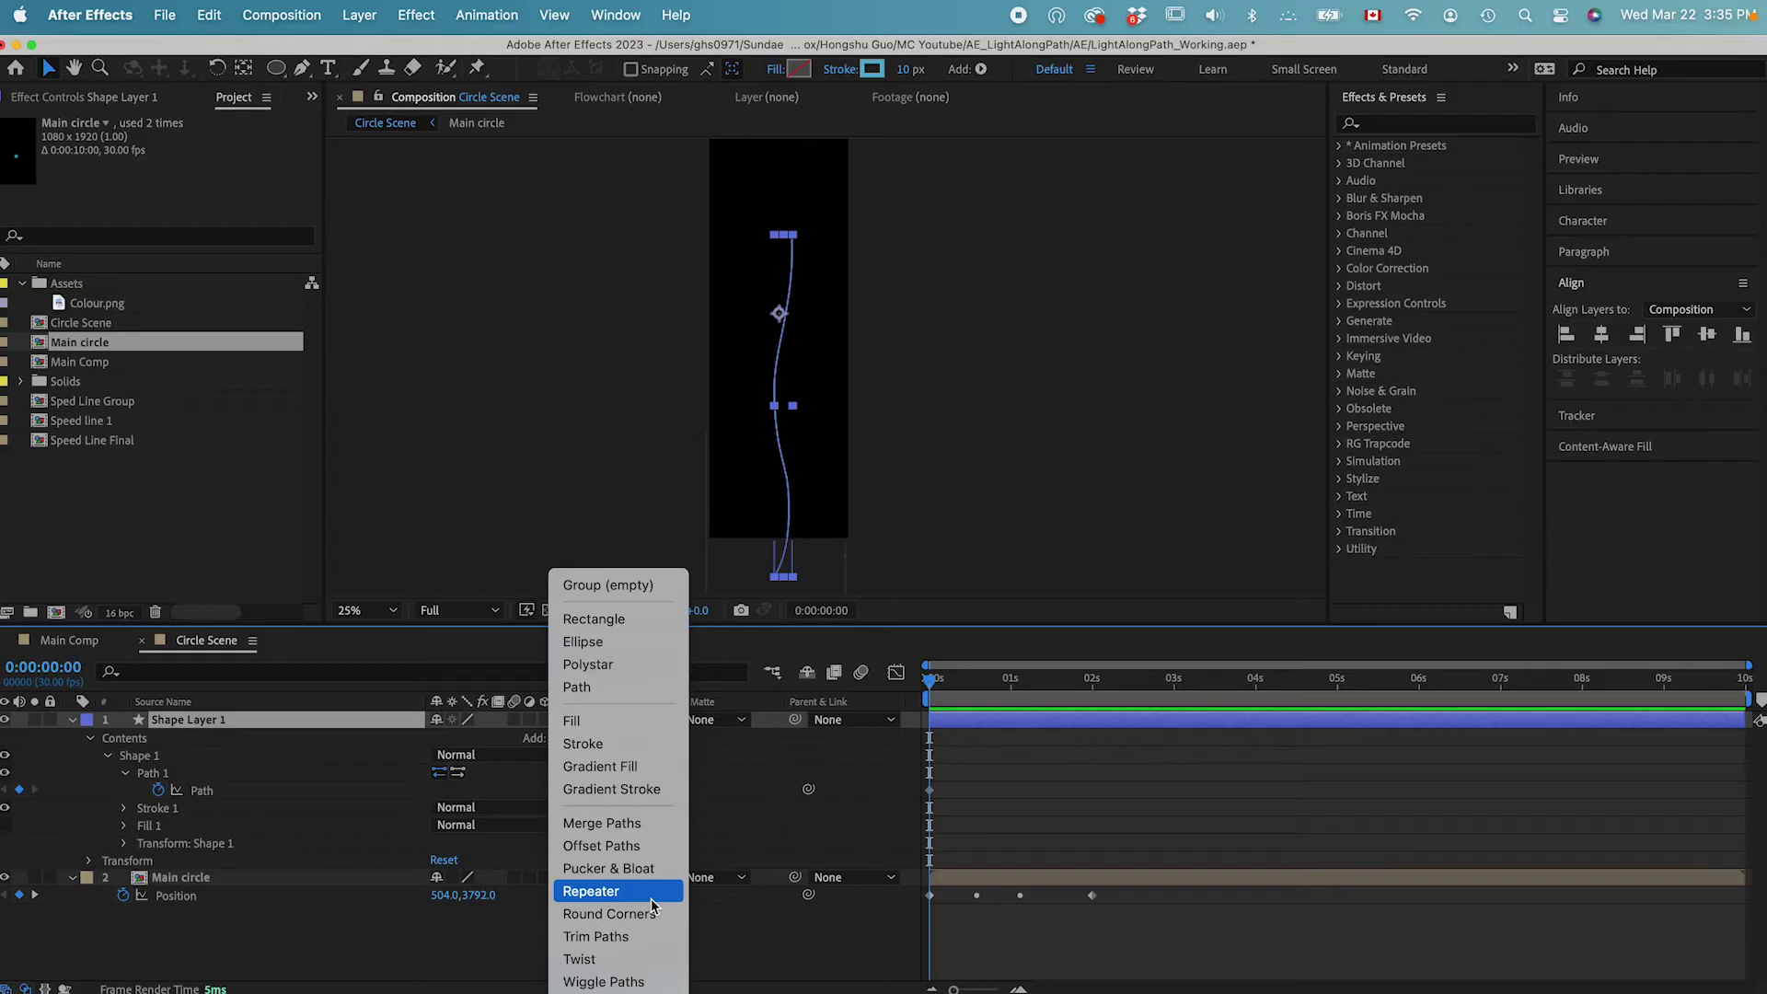
left_click(649, 937)
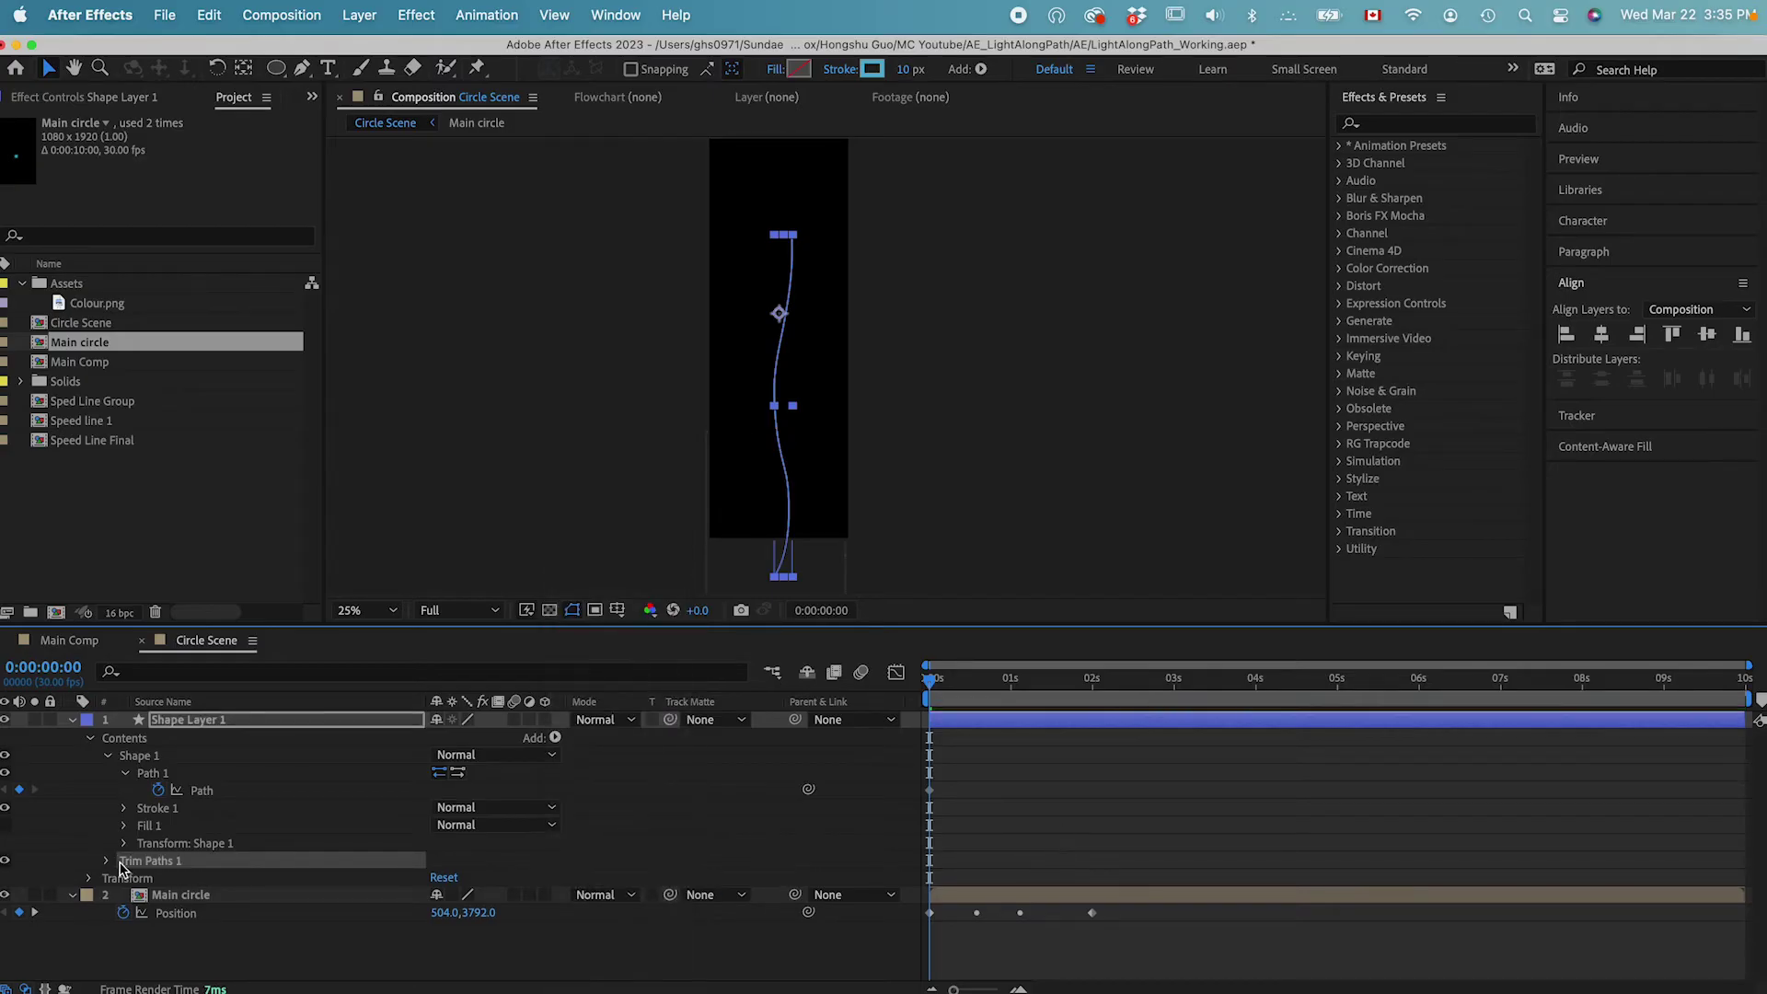
left_click(106, 861)
scroll(367, 841, "down", 1)
left_click(518, 881)
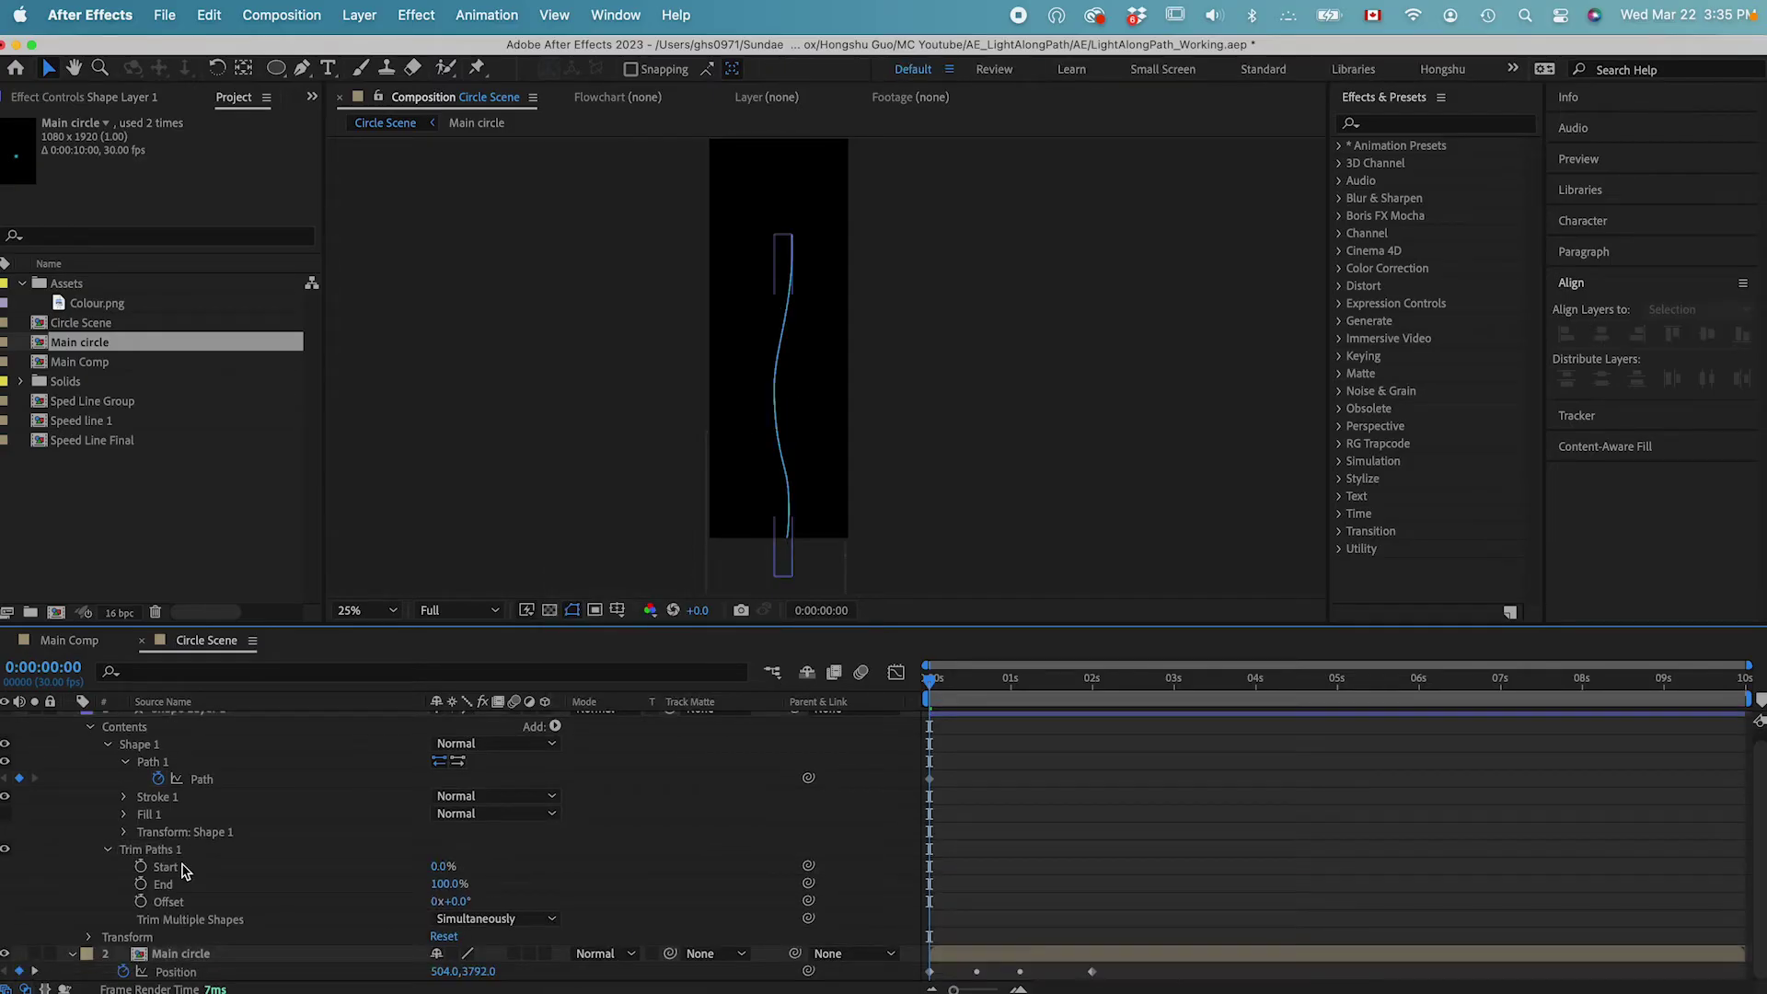
Set Trim Paths Start and End keyframes at 0:00:00:00, with End at 0%.
left_click(142, 868)
left_click(141, 885)
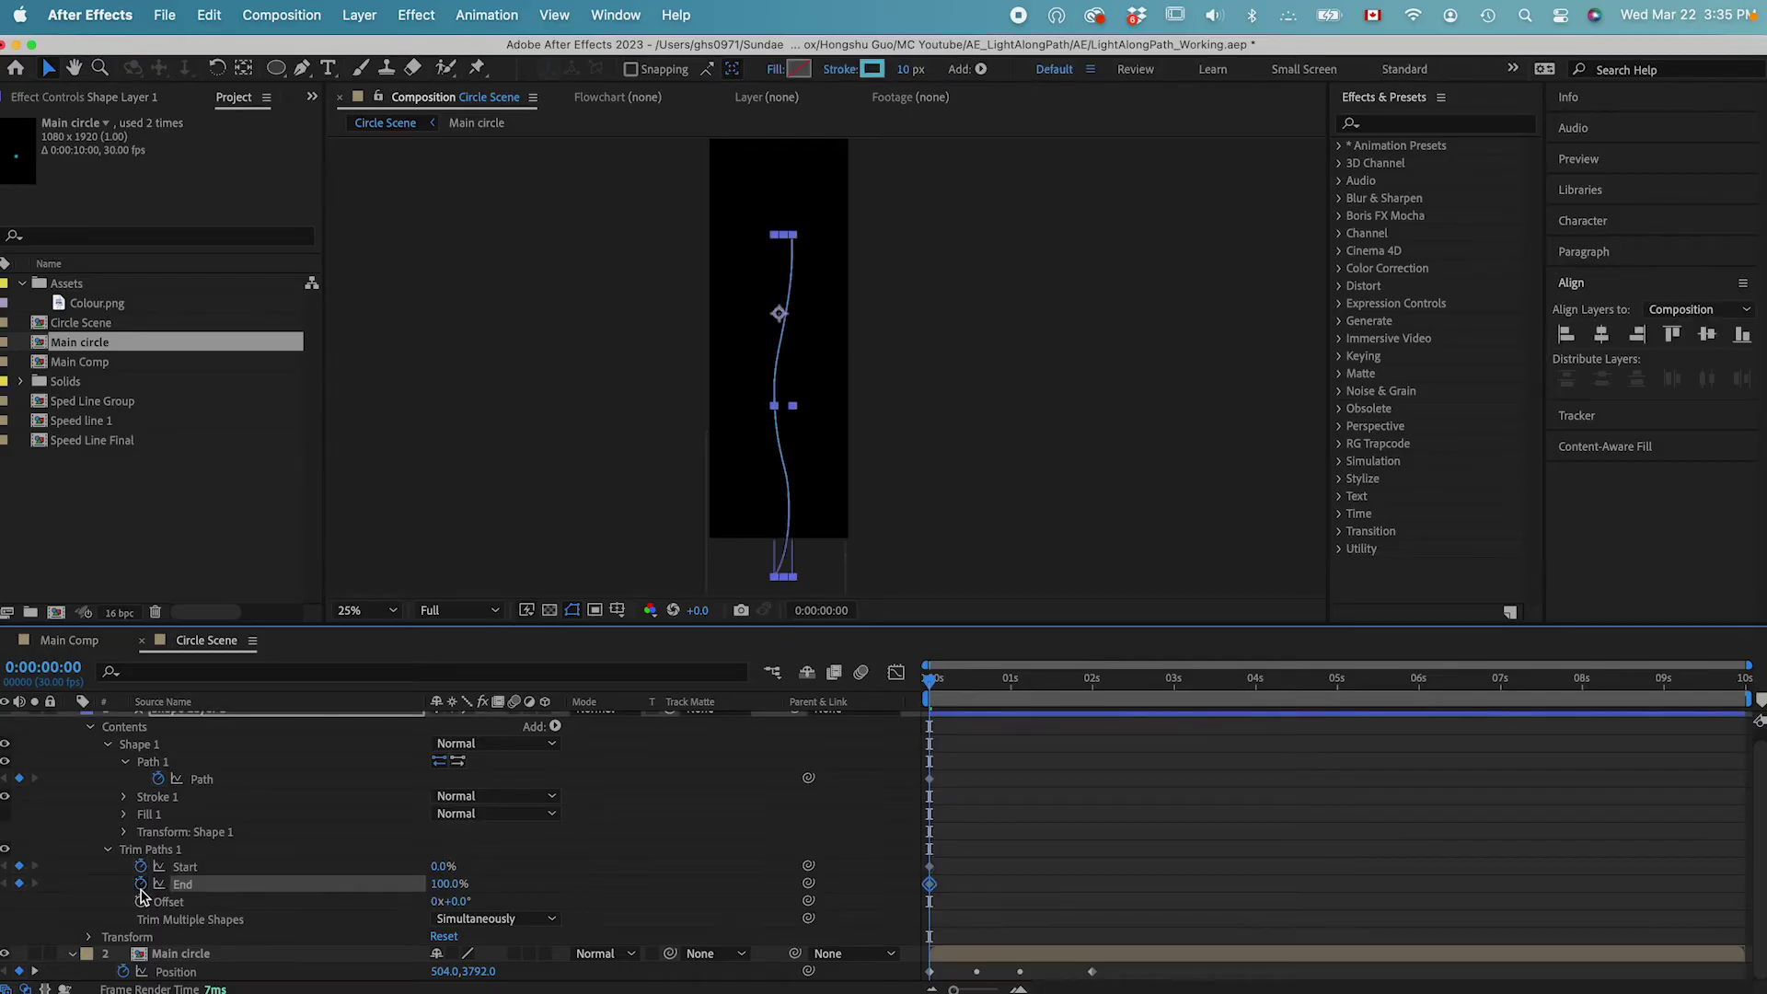
left_click(448, 885)
type("0")
key("Return")
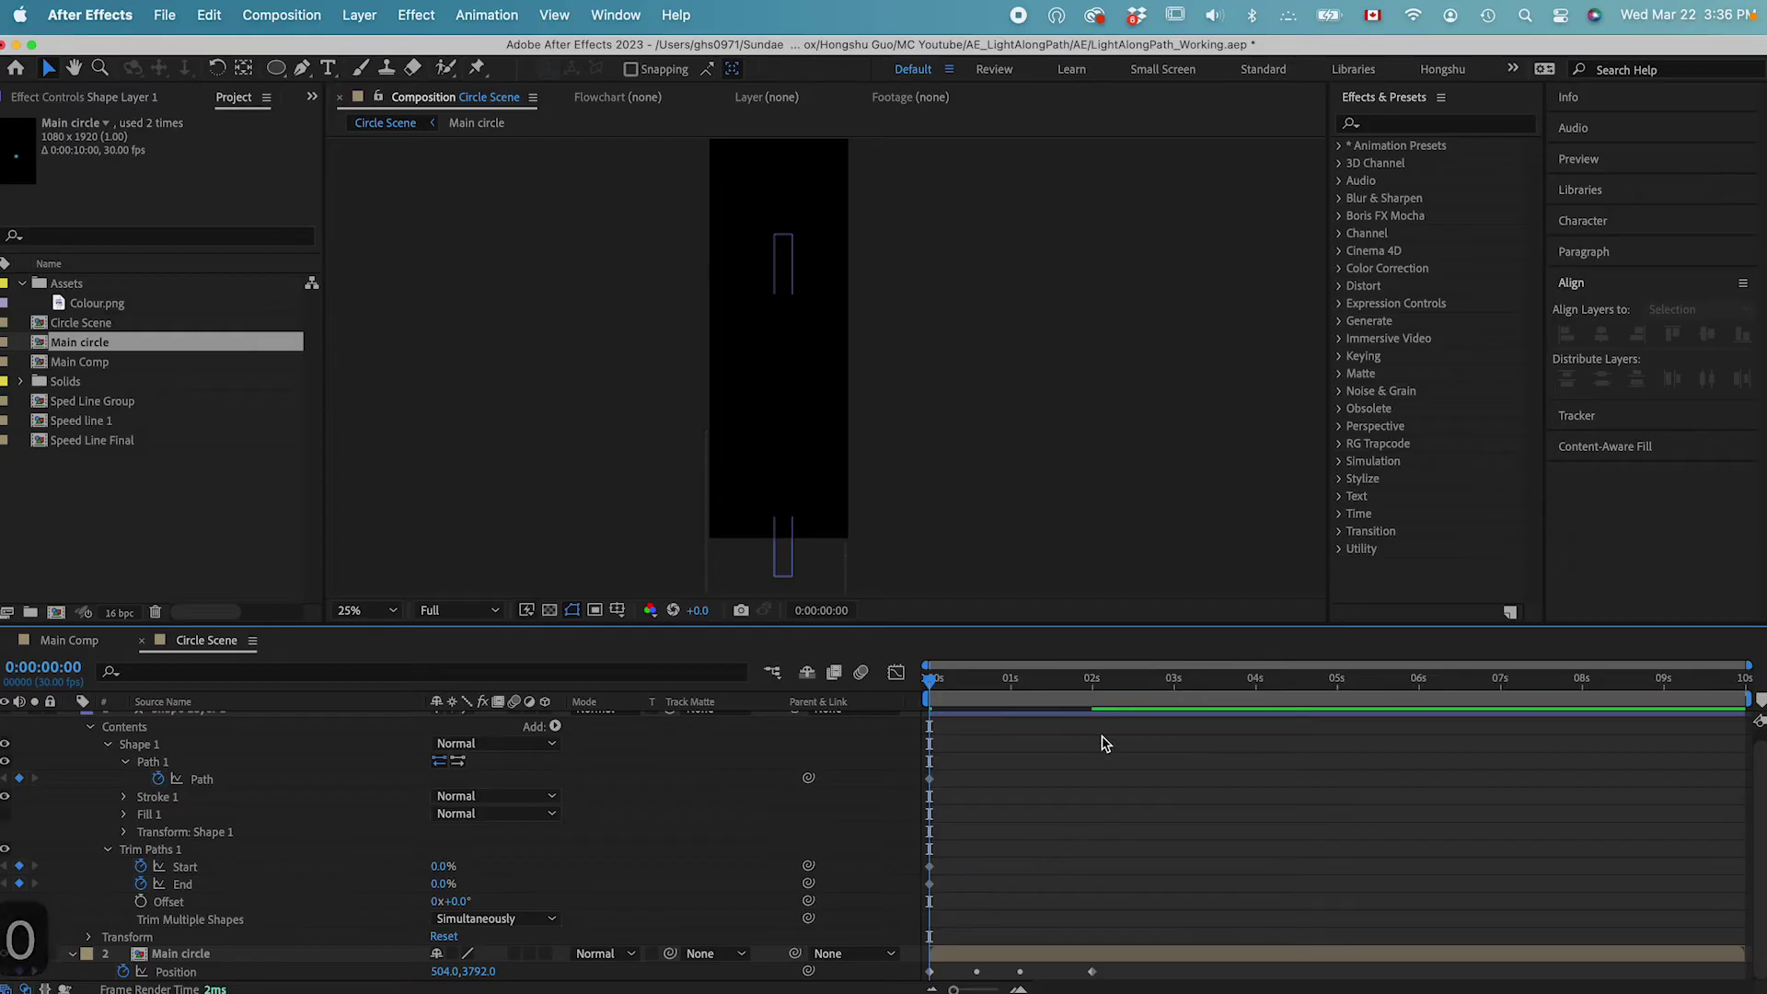
Set both the Trim Paths Start and End values to 100% at 0:00:02:00.
left_click_drag(1047, 692, 1091, 691)
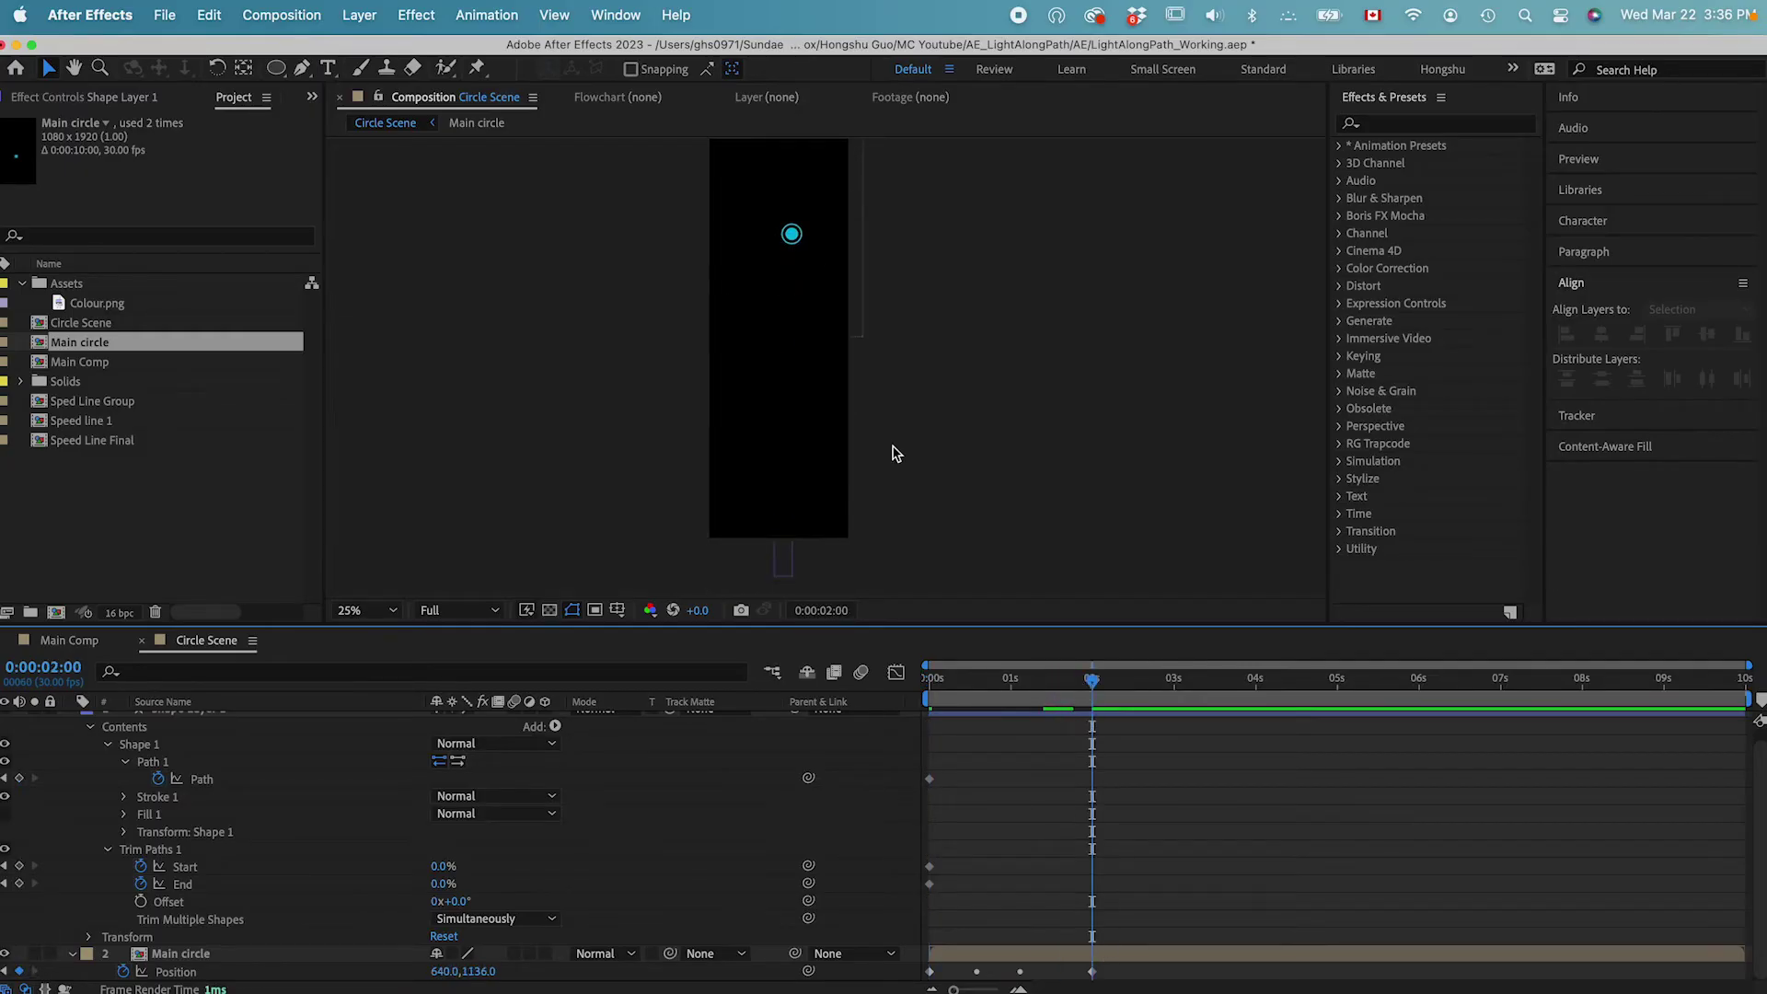
left_click(442, 866)
type("100")
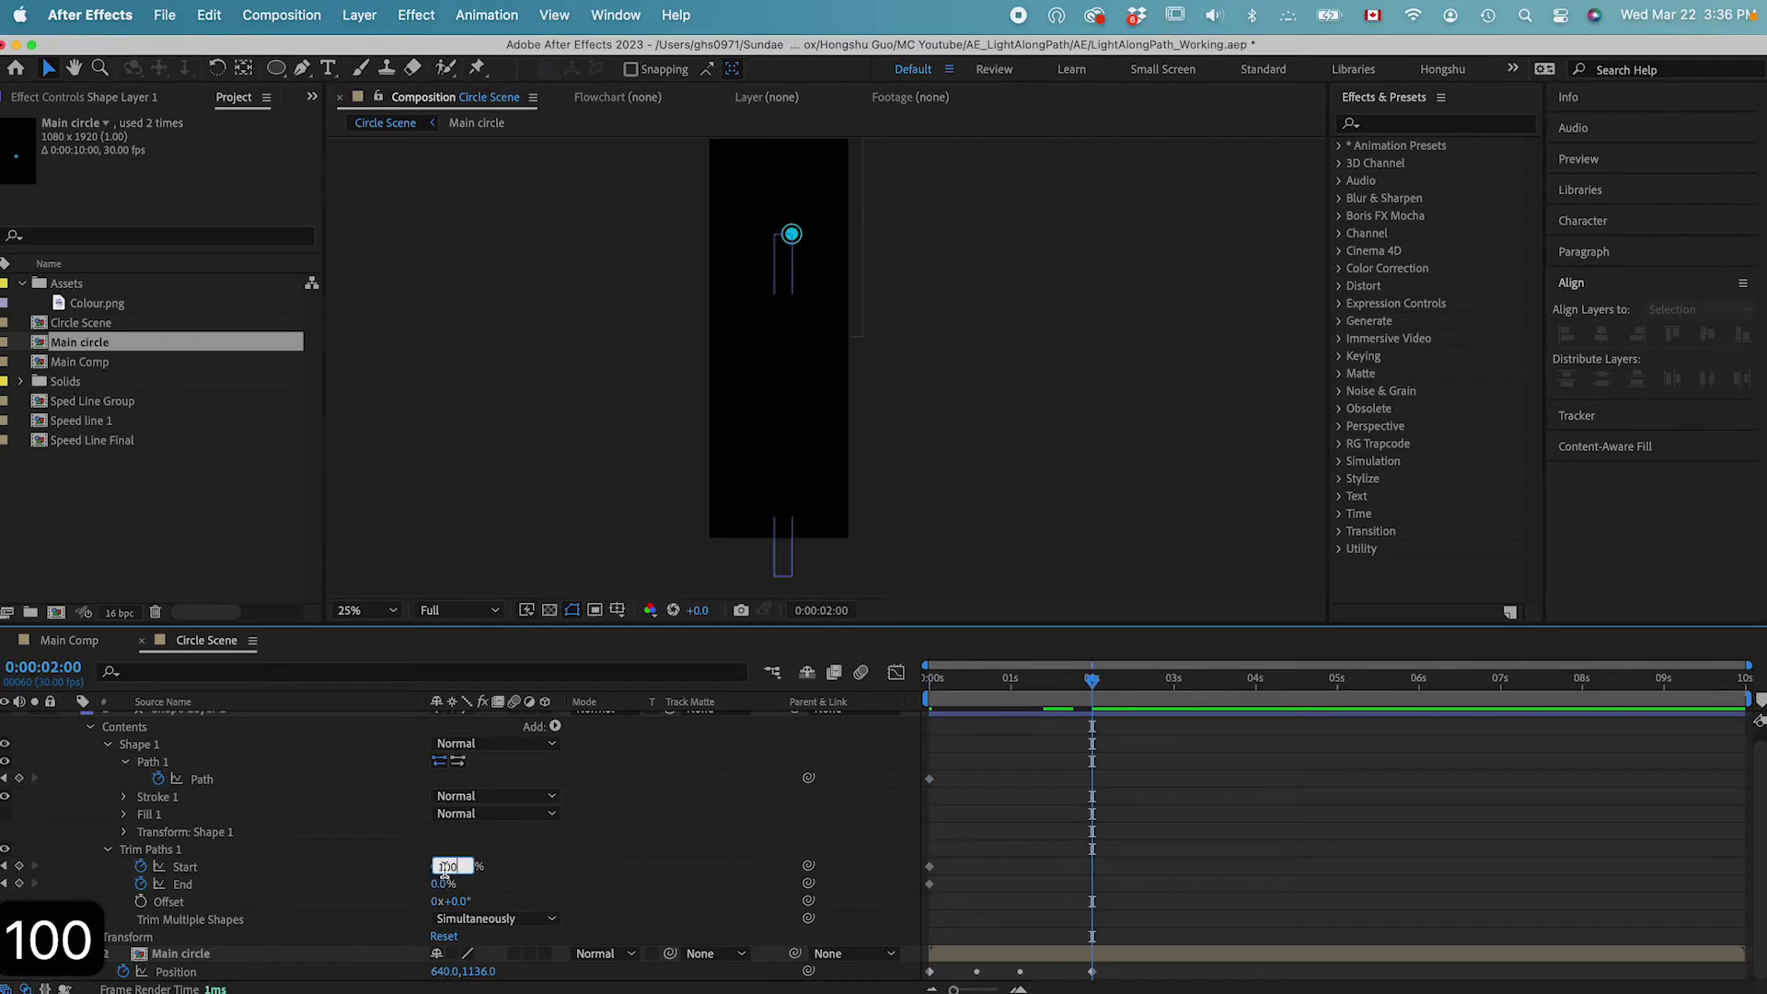
key("Return")
left_click(445, 884)
type("100")
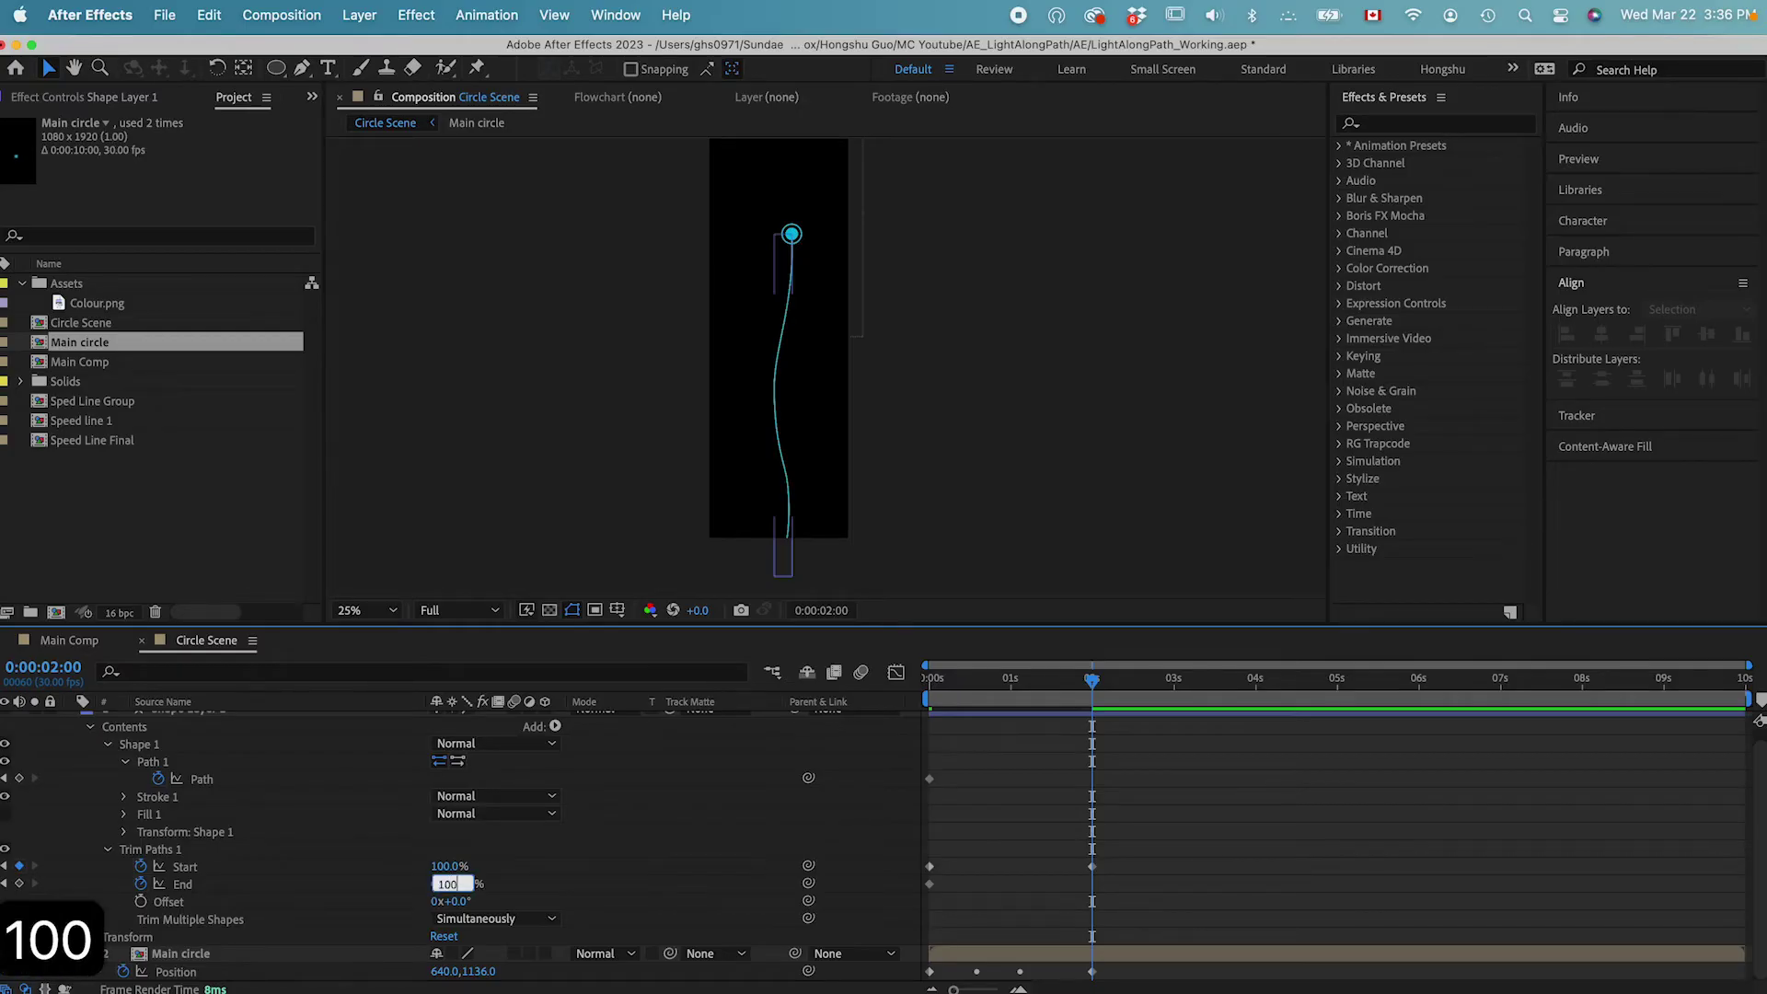
key("Return")
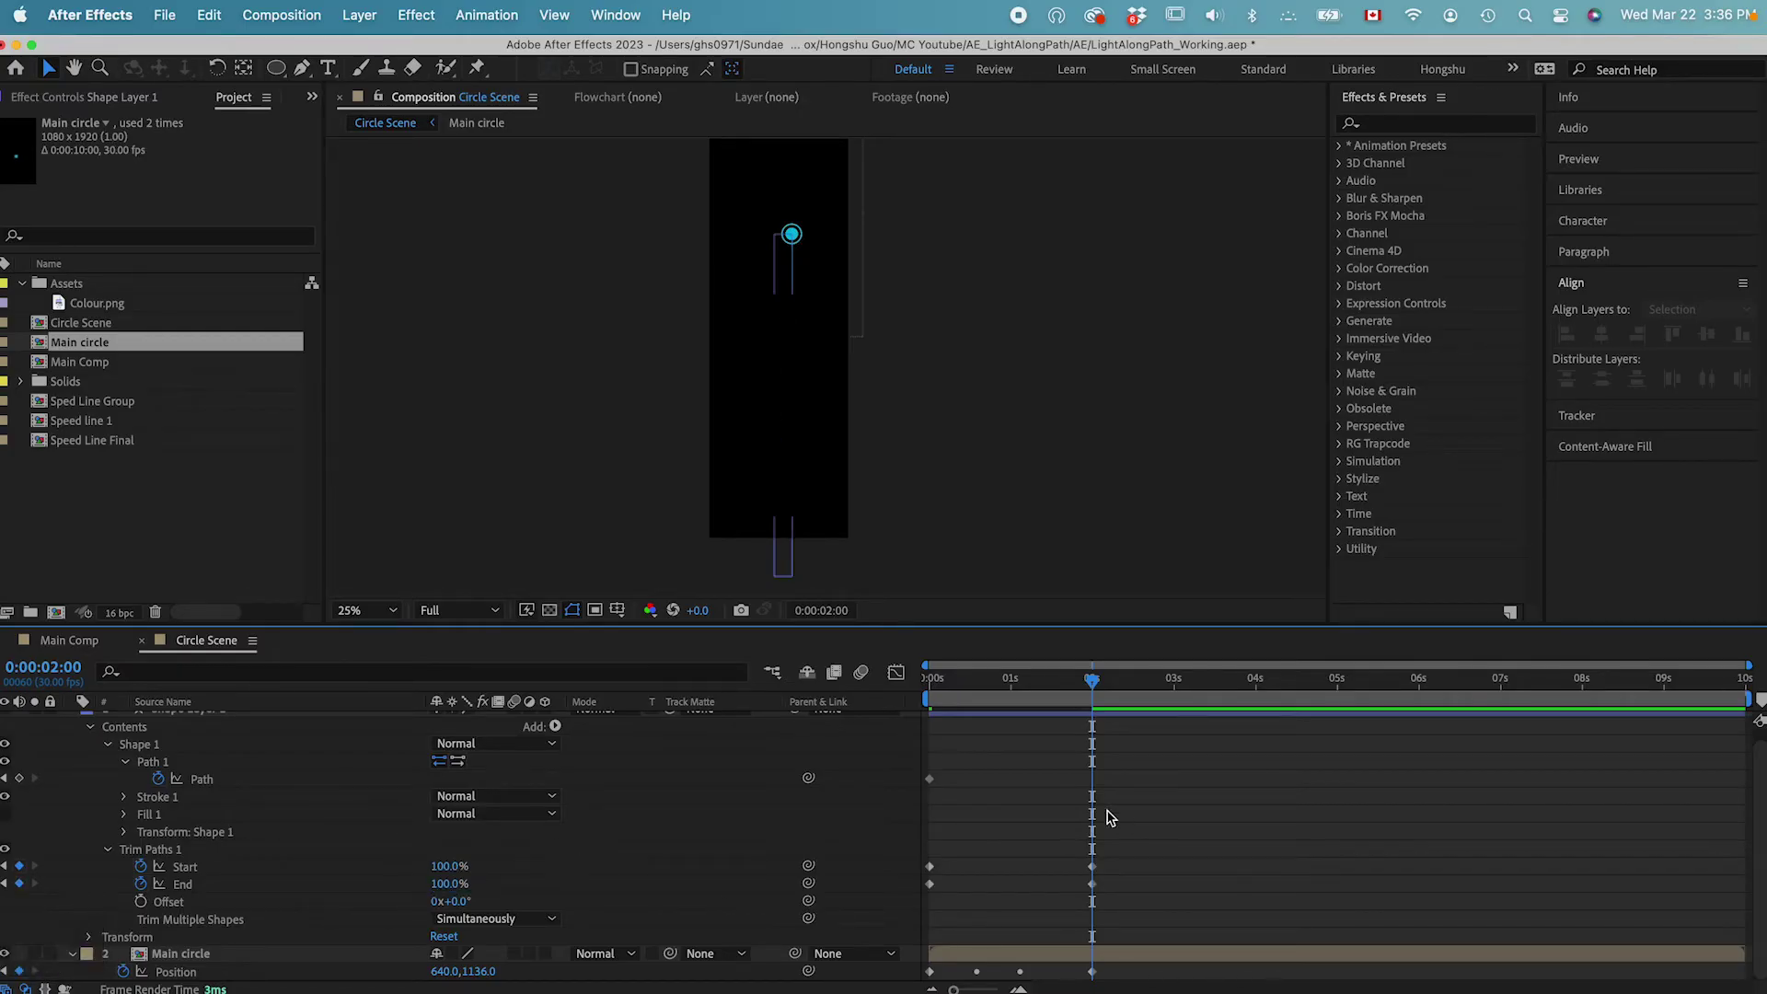
Delay both Trim Paths Start keyframes by about 9 frames and scrub to 0:00:00:18 to check the trail behind the circle.
left_click(184, 866)
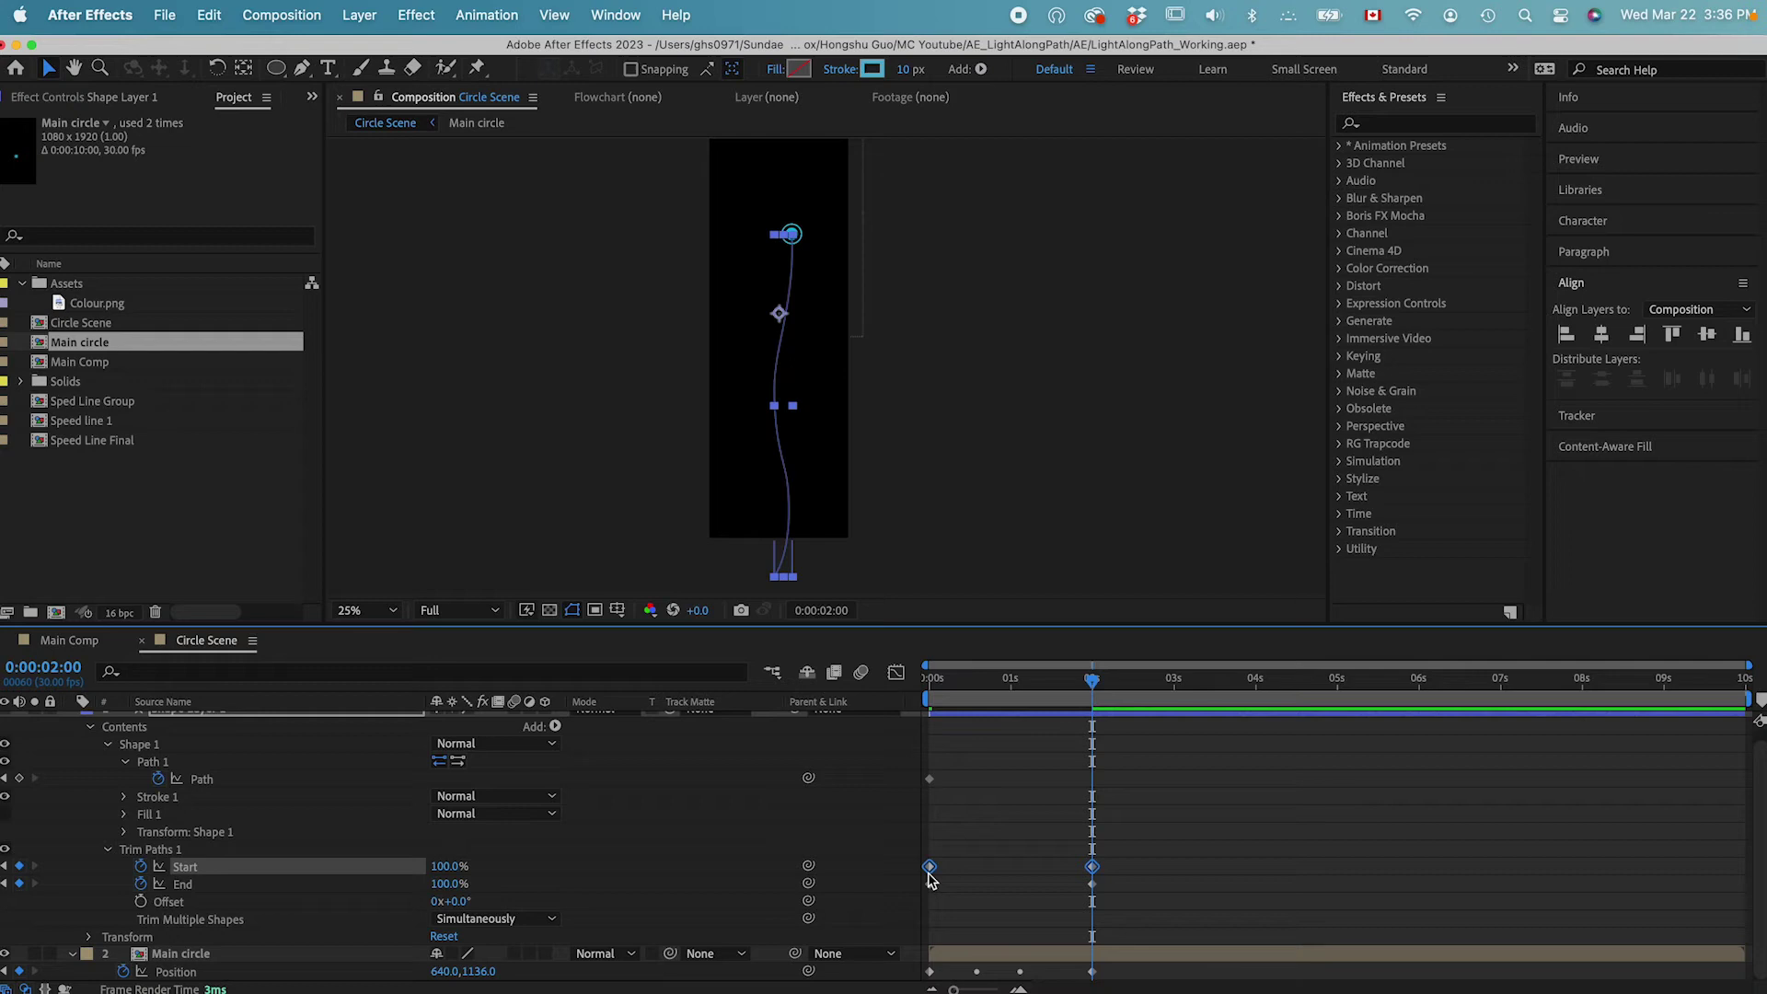
left_click_drag(932, 875, 956, 875)
left_click(959, 829)
left_click(946, 698)
left_click(925, 697)
left_click_drag(928, 698, 978, 686)
scroll(1001, 790, "up", 1)
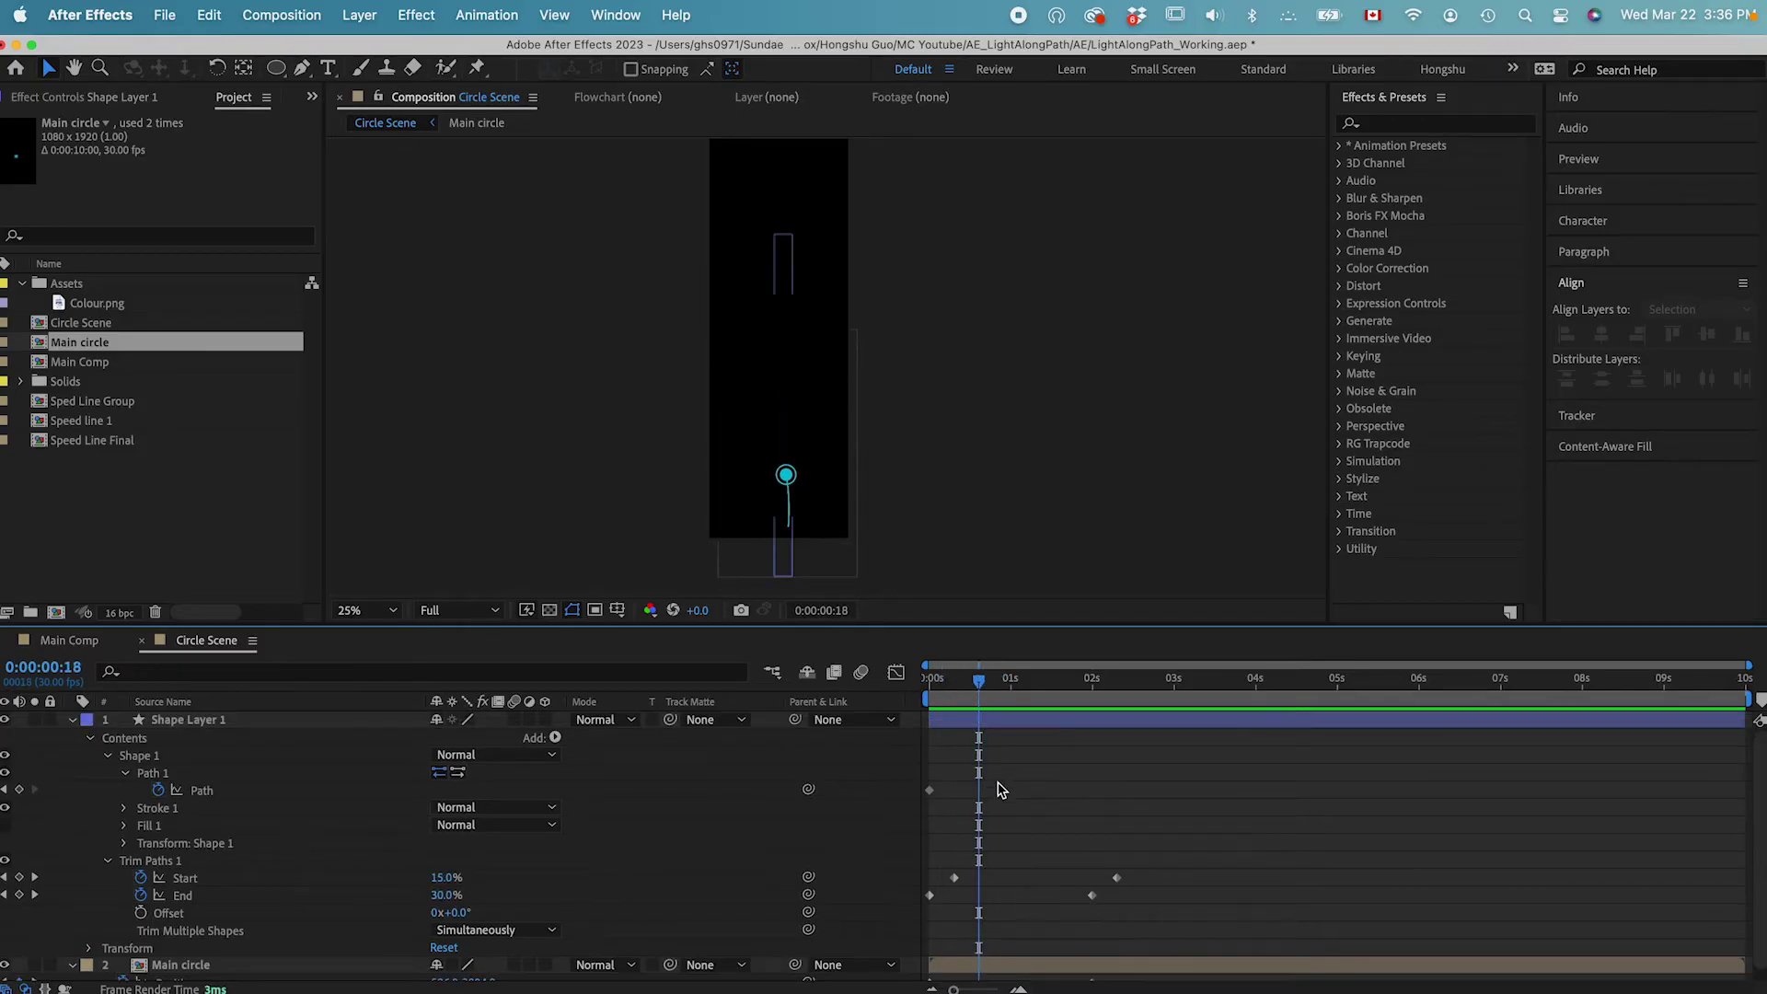
Duplicate Shape Layer 1 and expand the duplicate's contents to show its Trim Paths settings.
left_click(998, 724)
key("super+equal")
key("super+equal")
left_click_drag(866, 580, 1007, 493)
left_click(1058, 779)
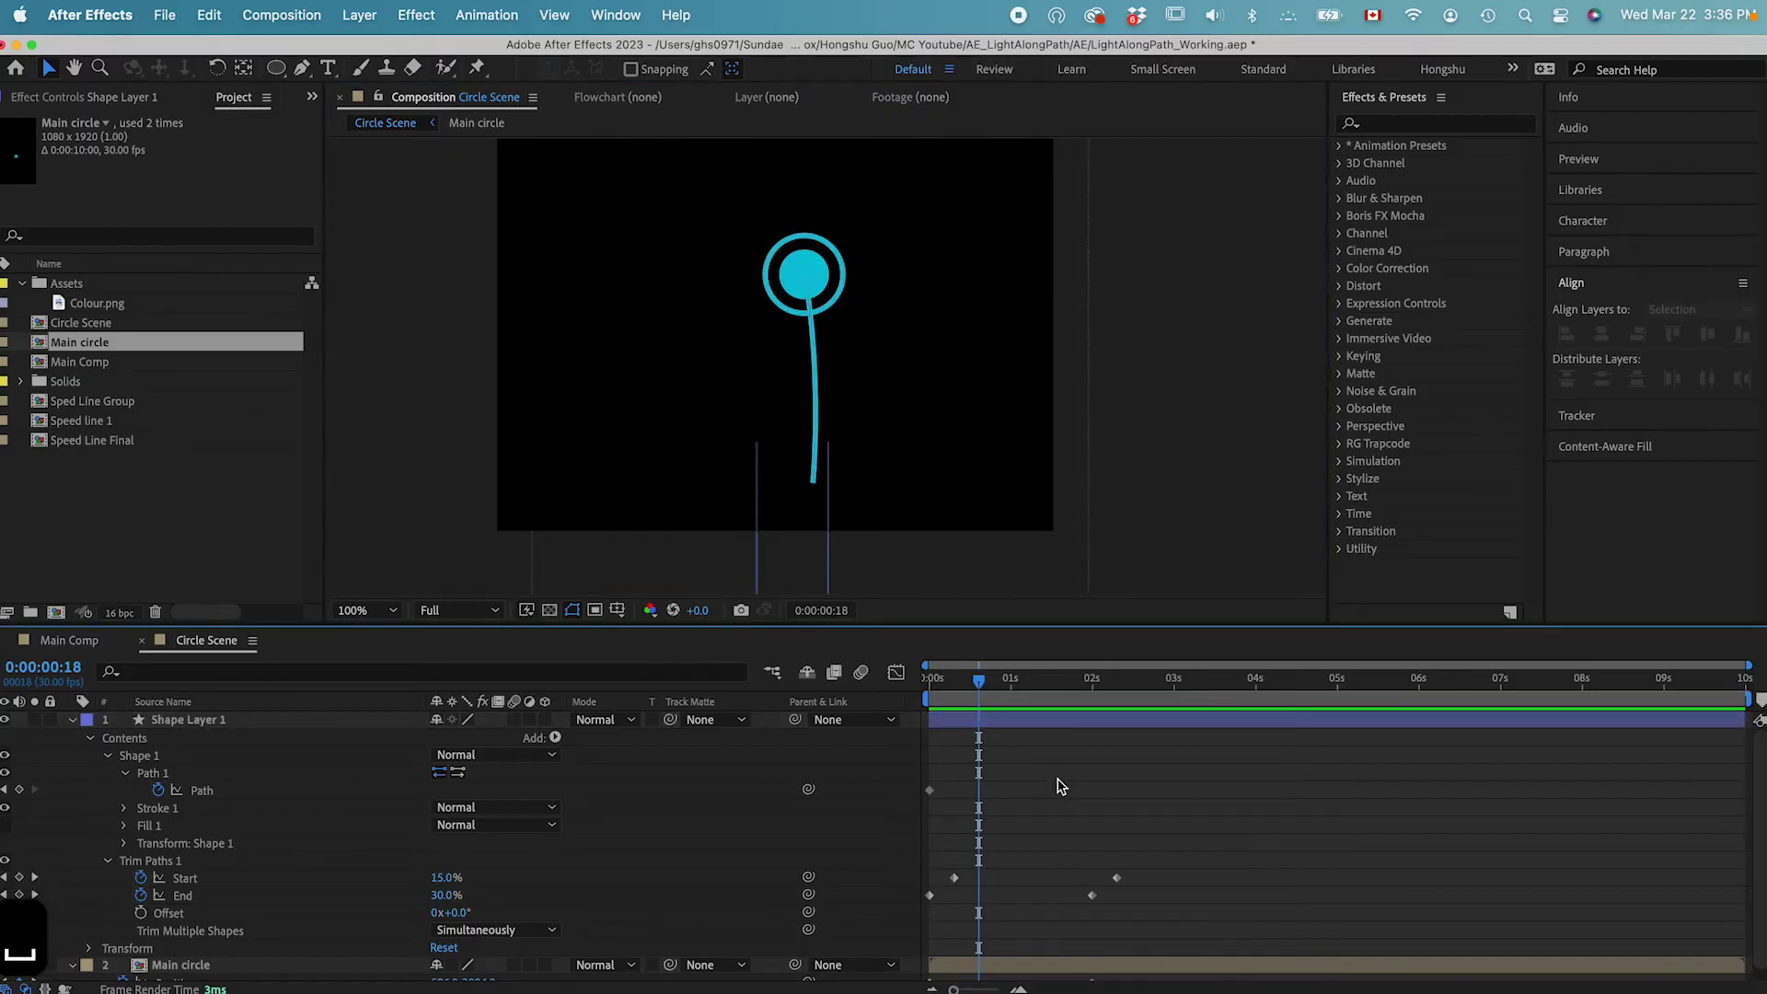
left_click(985, 727)
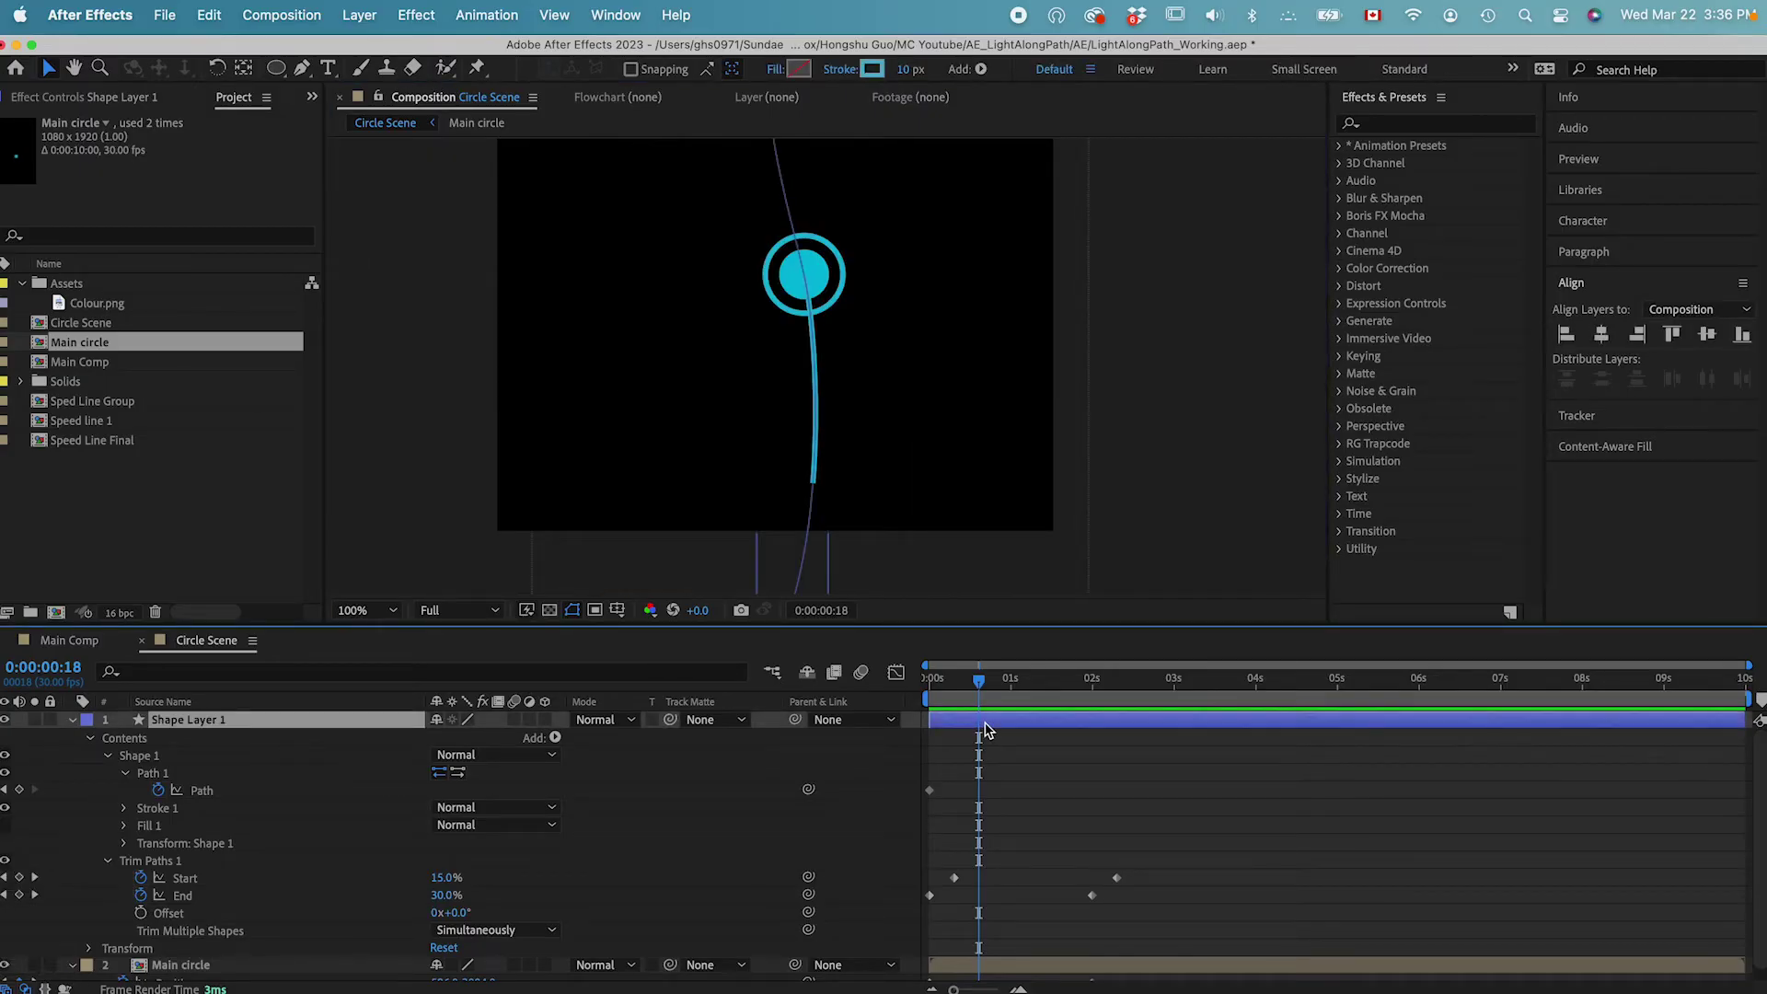
key("super+d")
left_click(1035, 763)
left_click(1017, 735)
left_click(994, 721)
key("u")
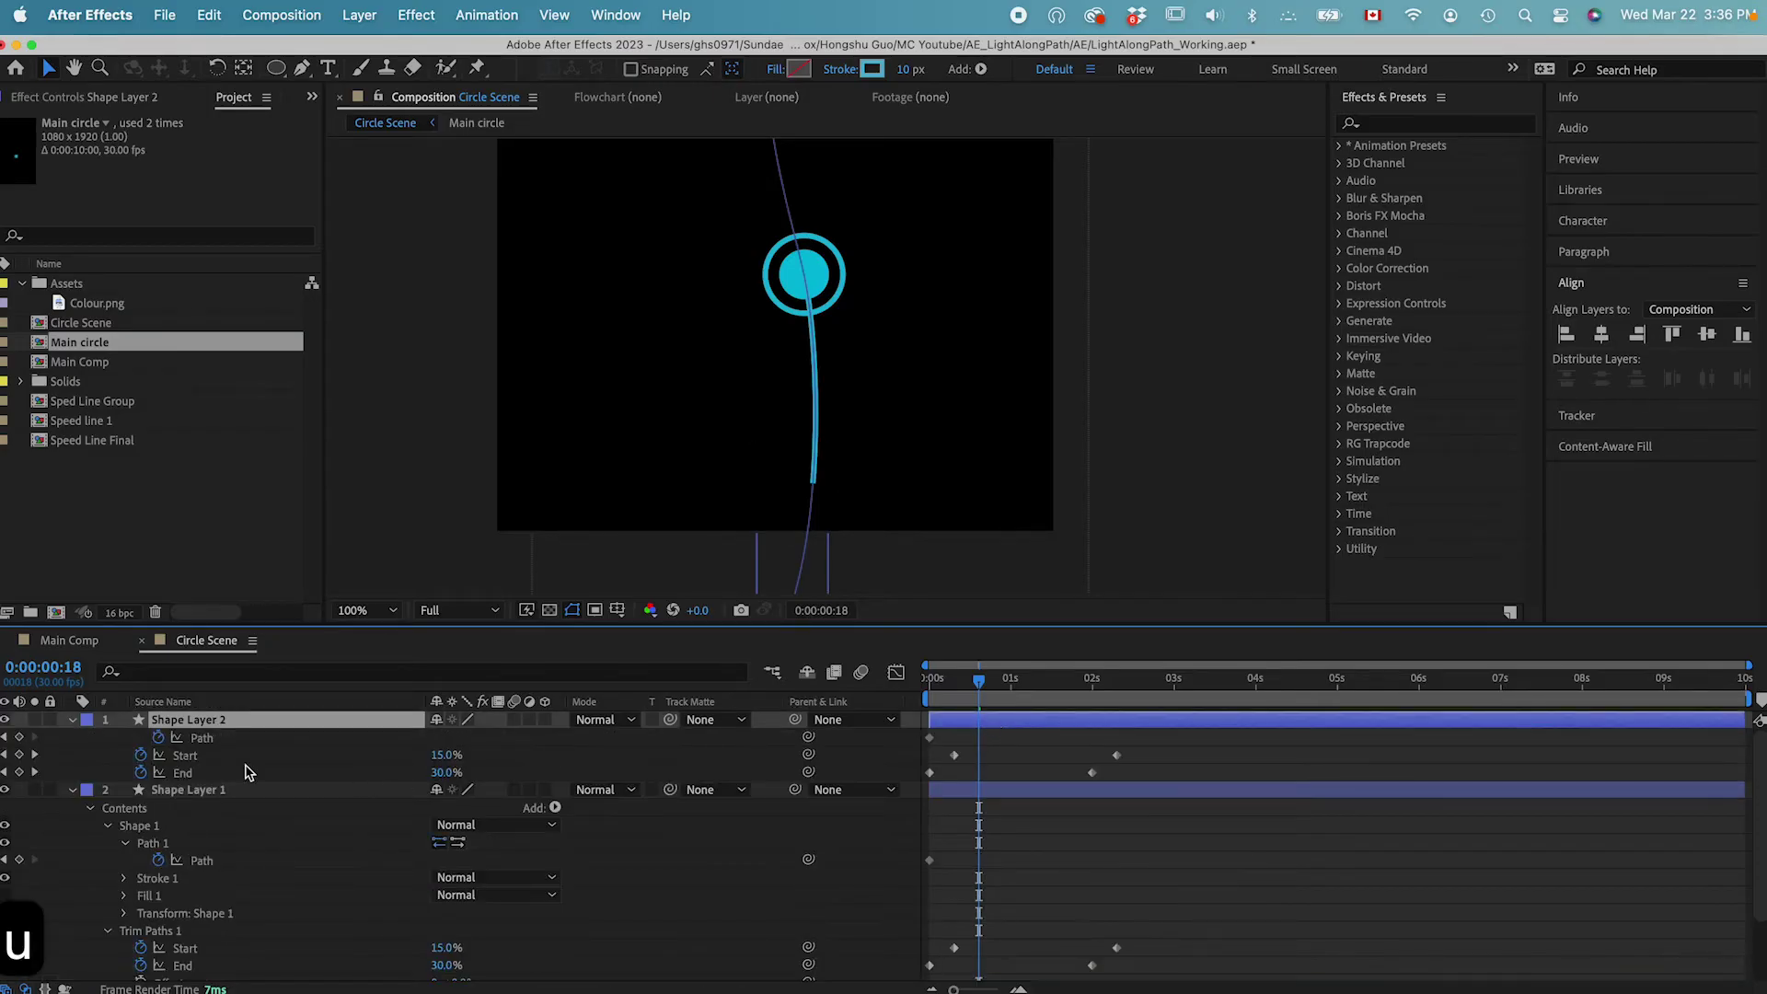
left_click(74, 722)
left_click(74, 721)
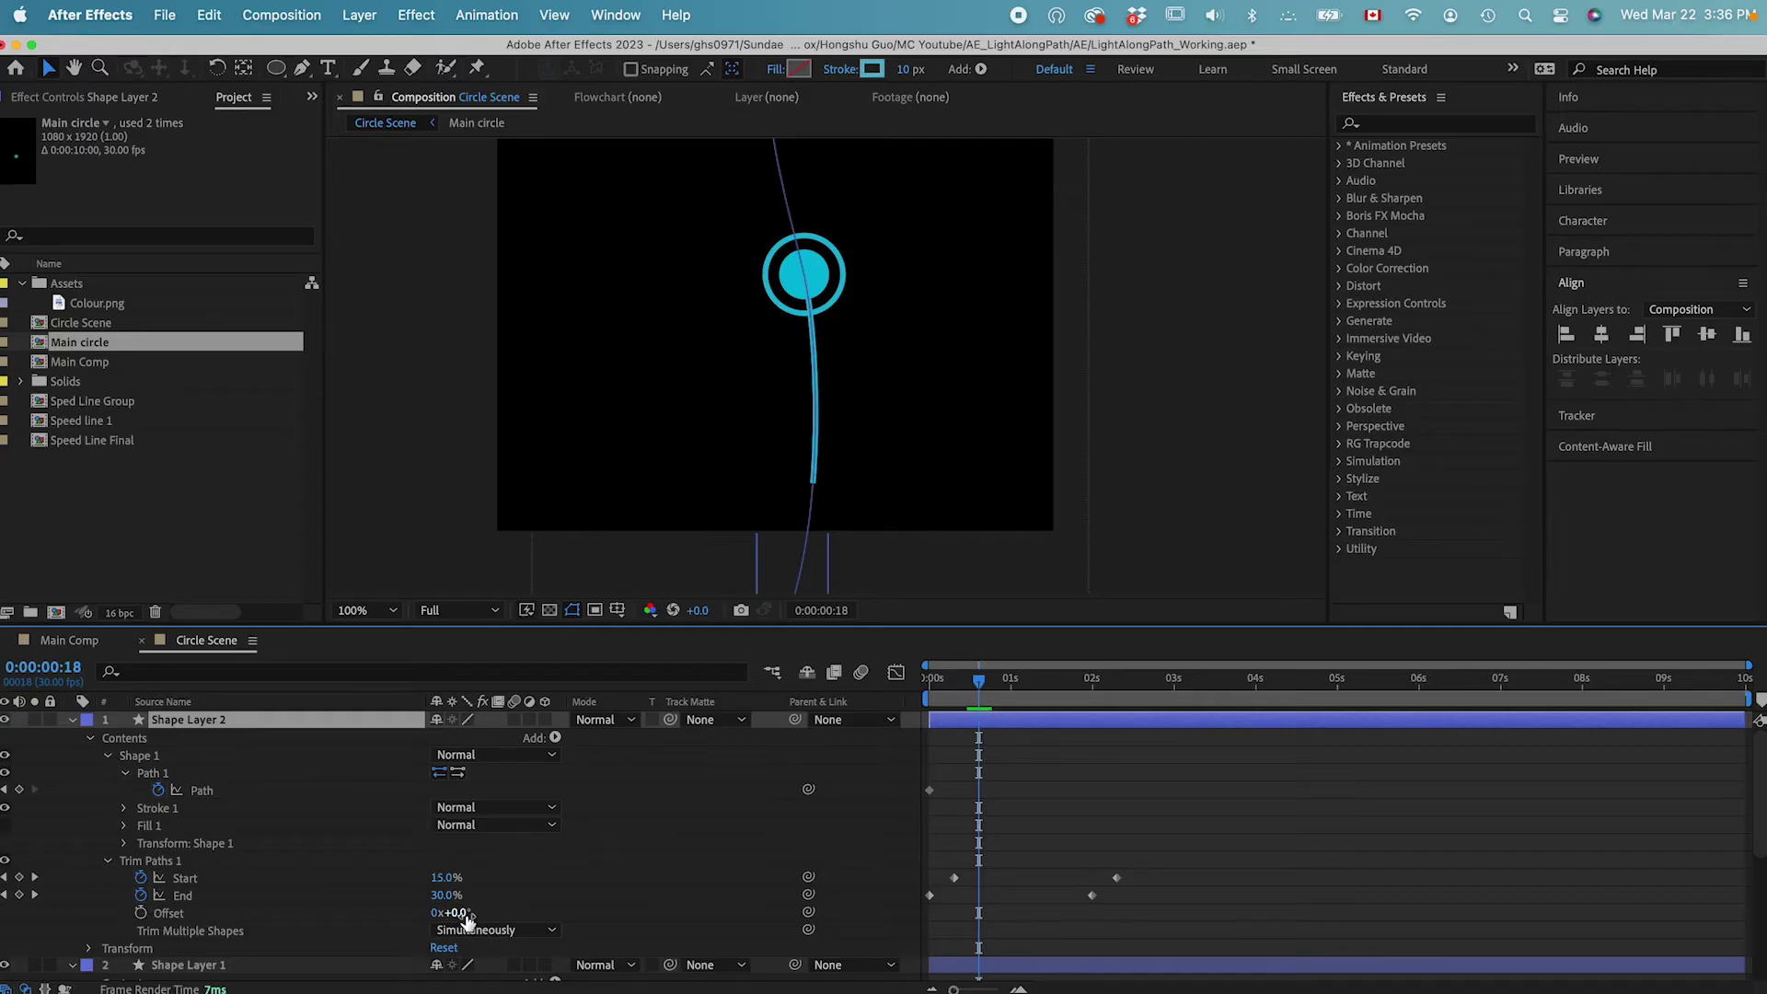
Set Shape Layer 2's Trim Paths Offset to -59° so its line trails behind the first one at 0:00:00:22.
left_click(995, 682)
left_click_drag(997, 688, 989, 687)
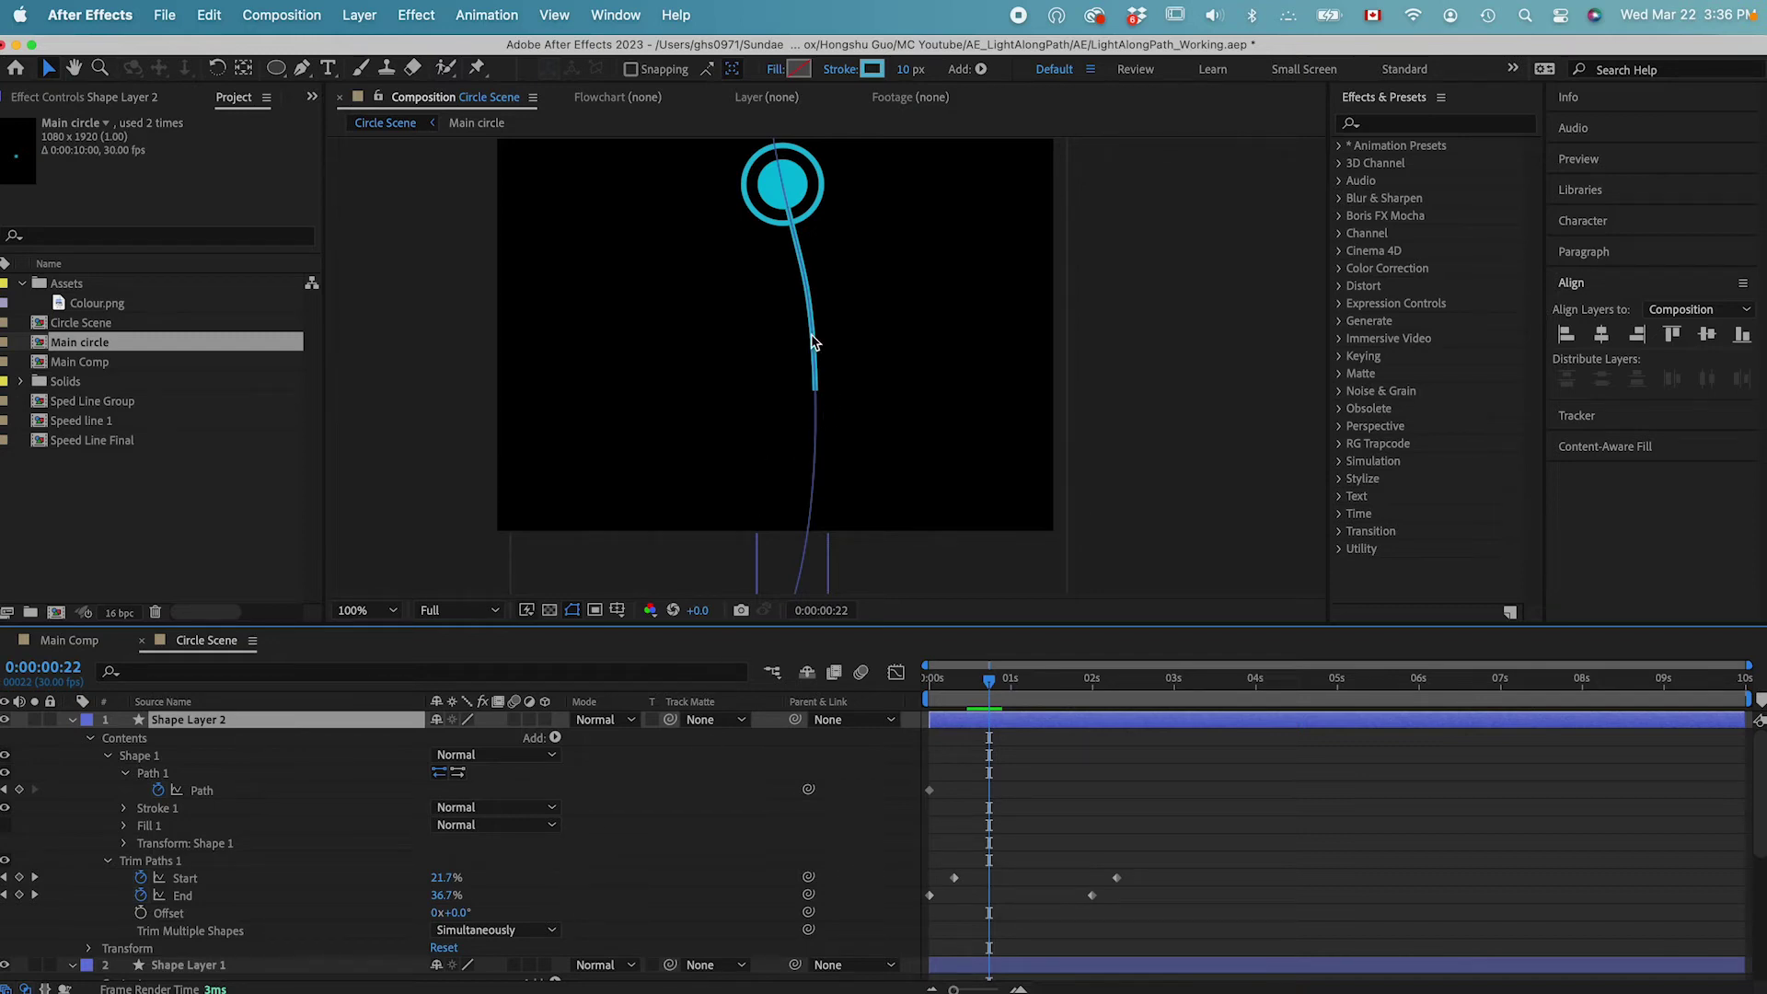
left_click(656, 816)
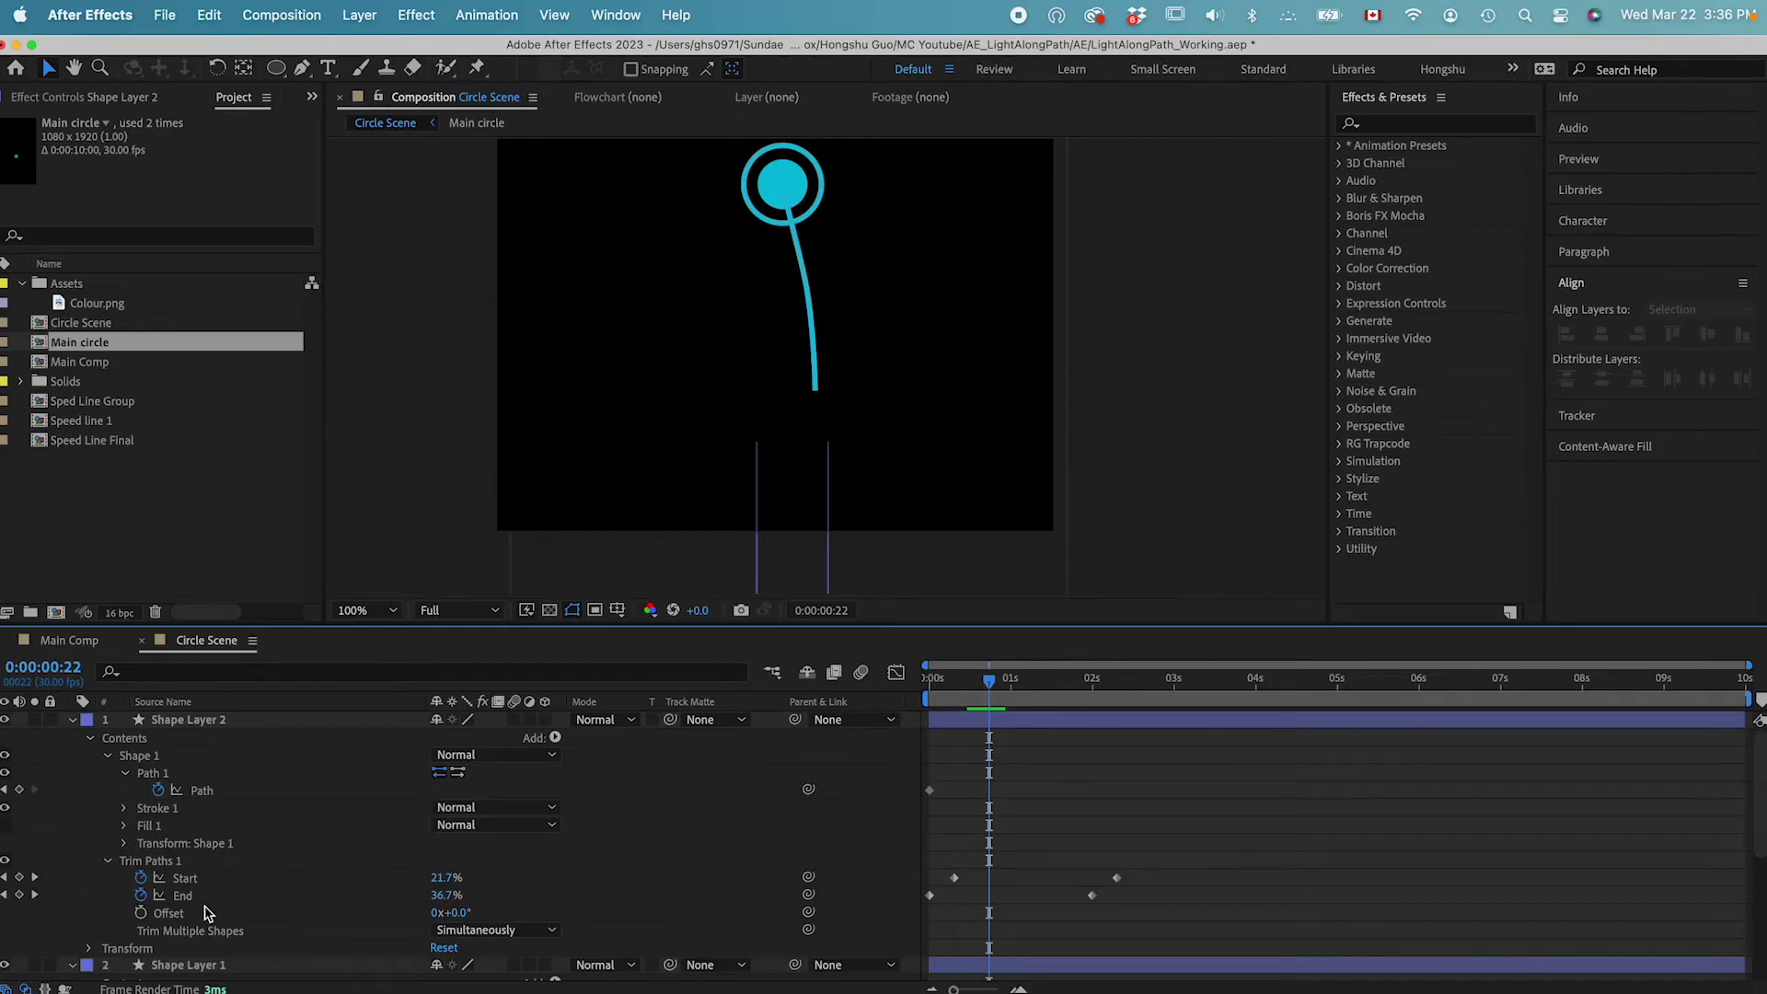
mouse_move(457, 913)
left_mouse_down()
mouse_move(487, 914)
mouse_move(404, 920)
left_mouse_up()
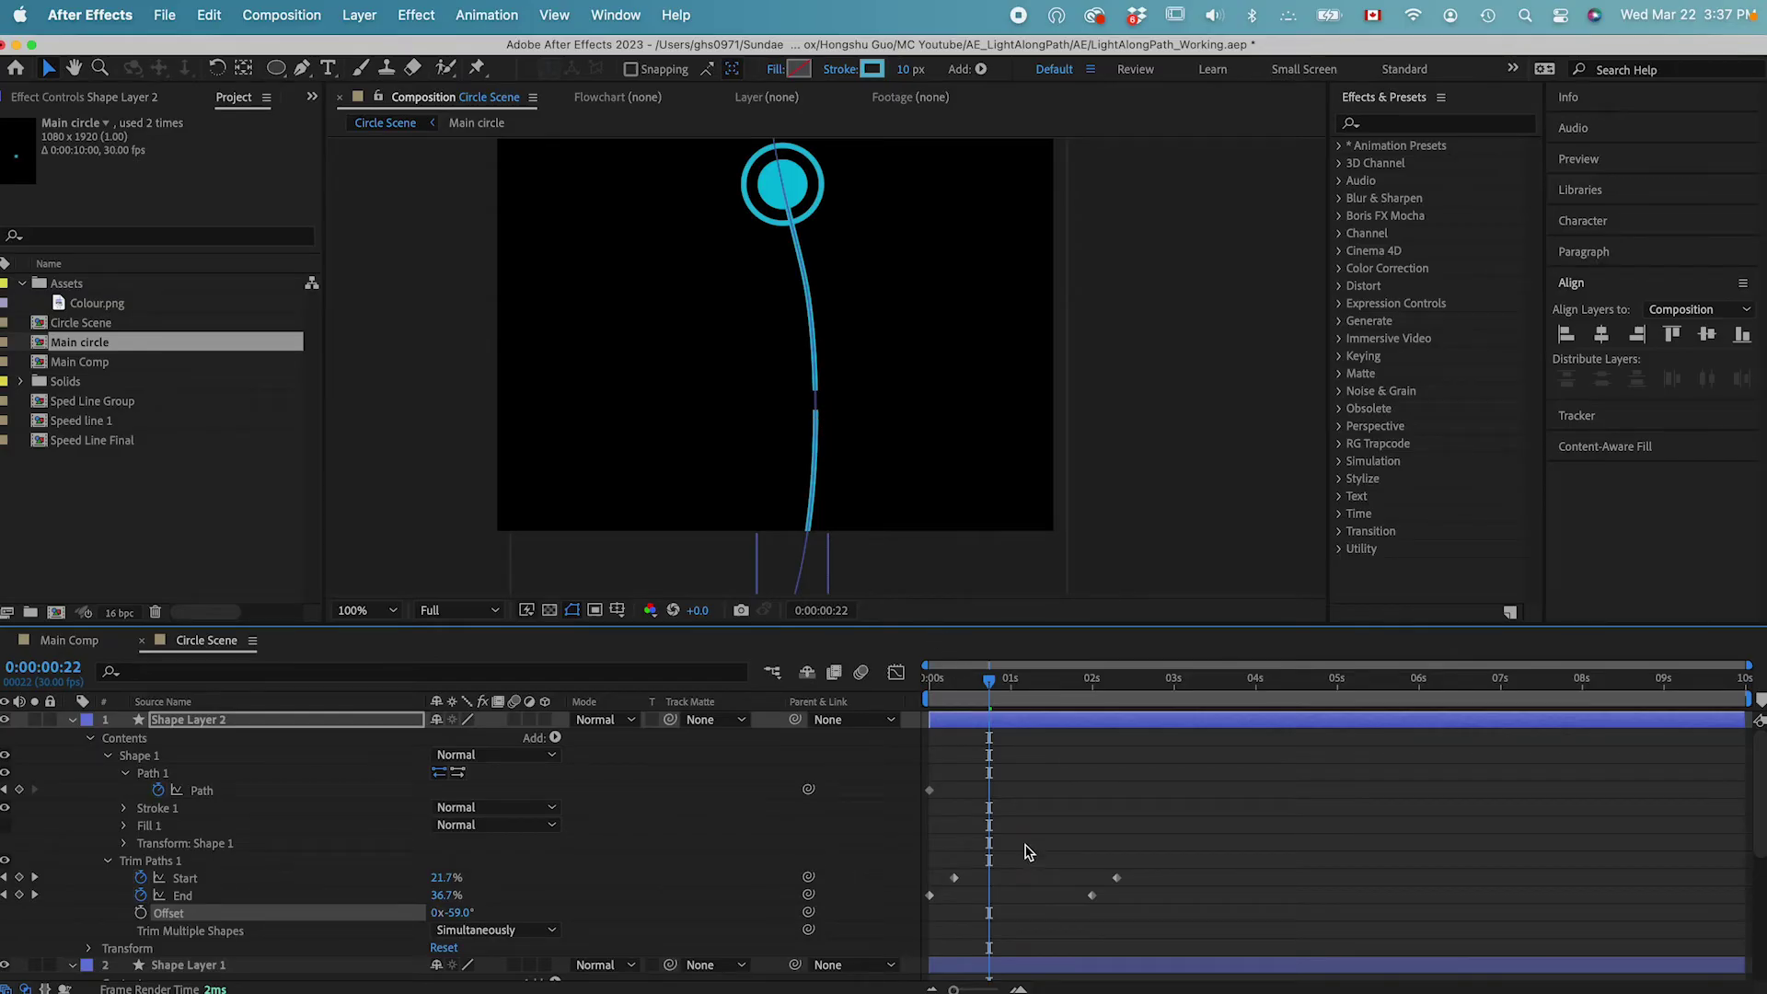
Shorten Shape Layer 2's line by moving its Start keyframes to about 2 frames after the End keyframes, and scrub to check it.
left_click_drag(1139, 862, 947, 886)
left_click_drag(966, 882, 993, 882)
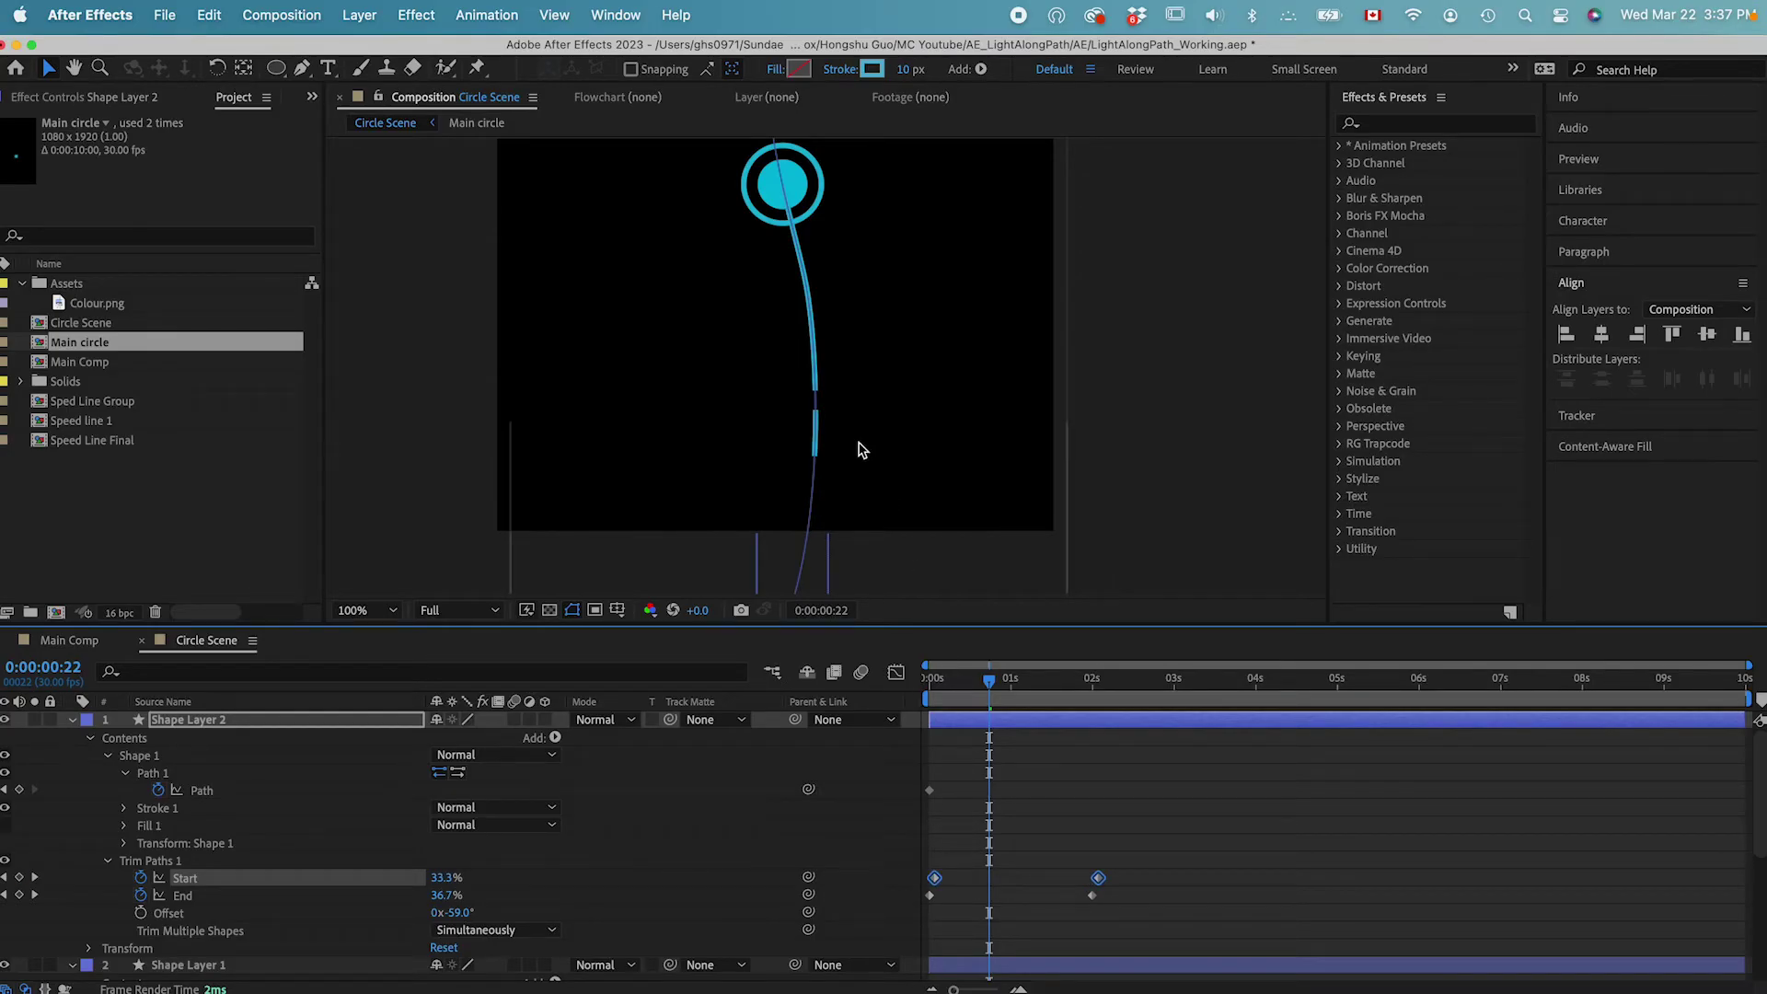
left_click_drag(937, 681, 994, 686)
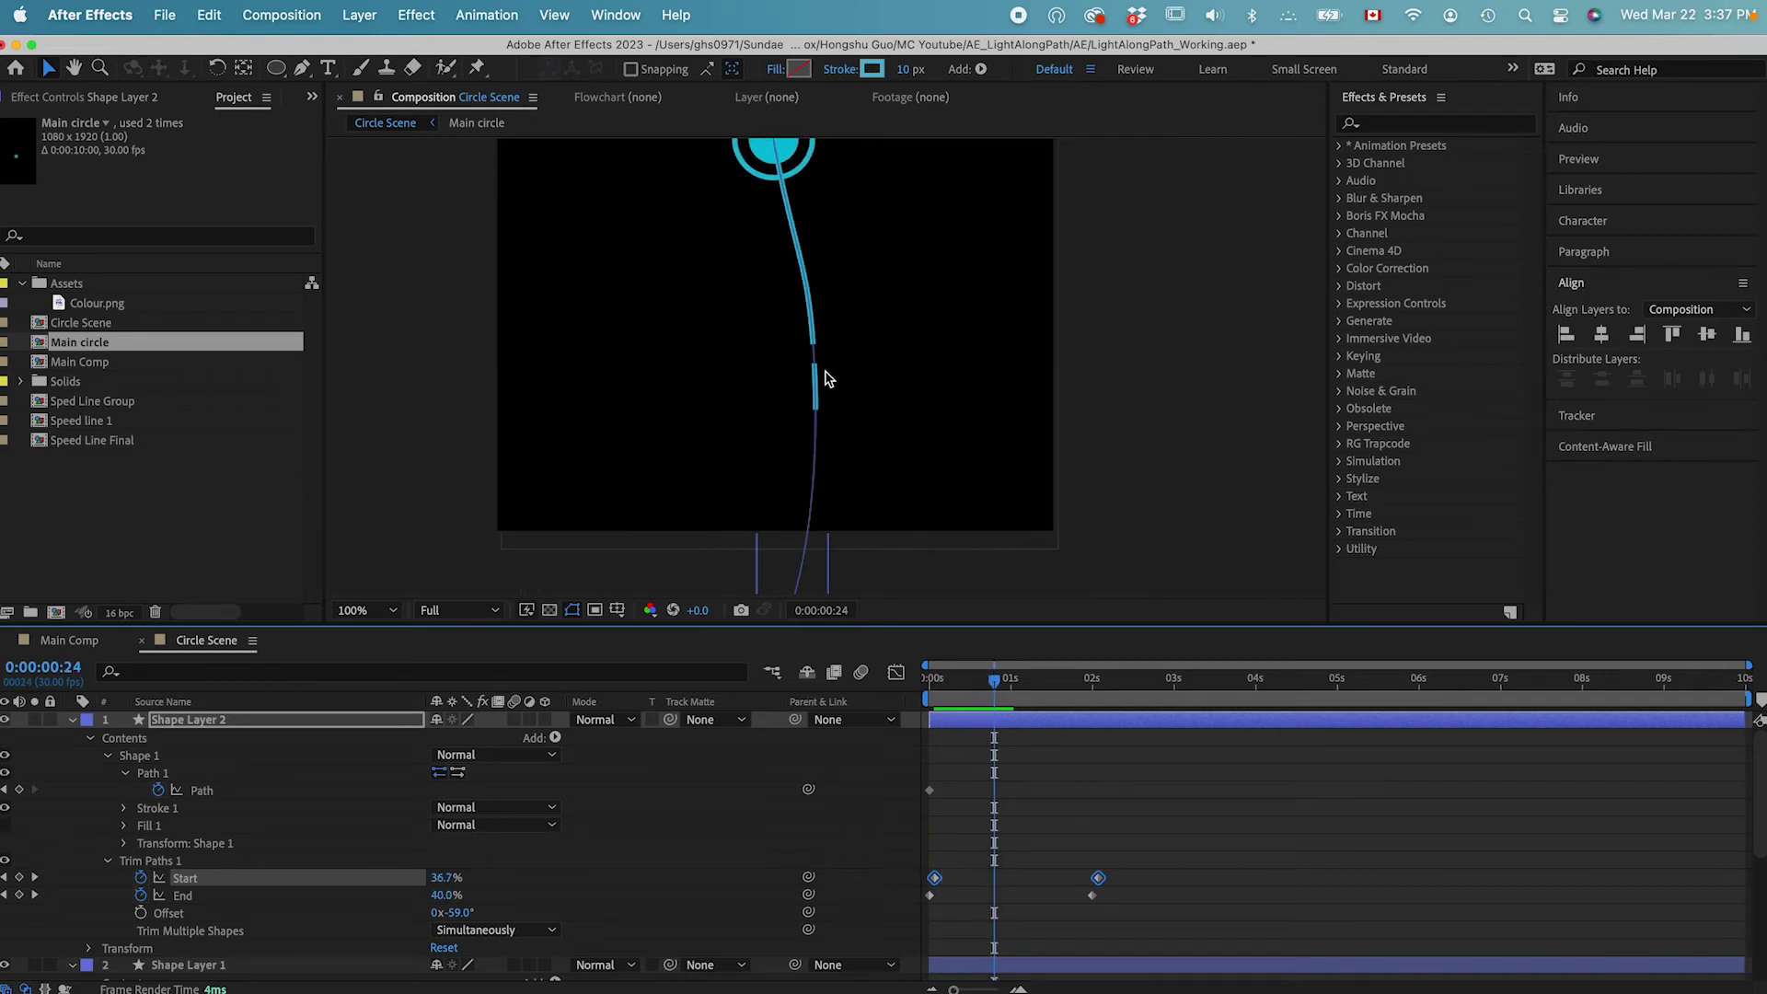
left_click_drag(953, 989, 957, 990)
key("super+minus")
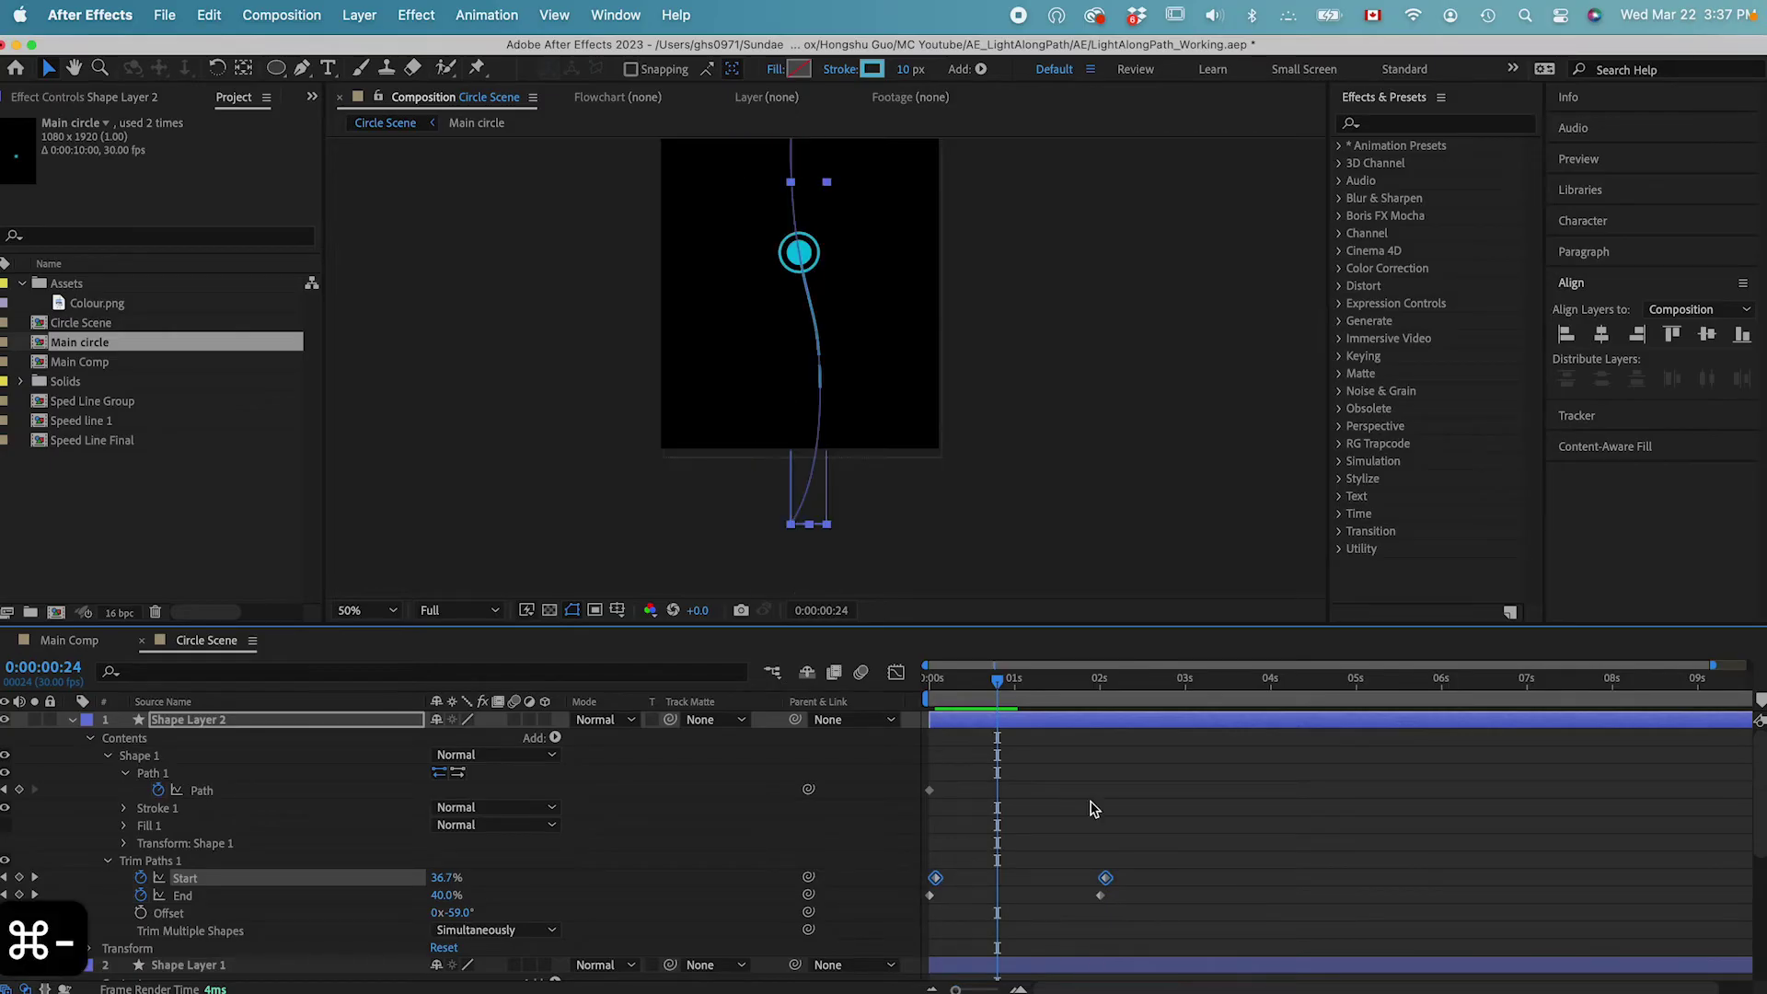
left_click(1113, 860)
mouse_move(973, 682)
left_mouse_down()
mouse_move(941, 681)
mouse_move(1044, 686)
mouse_move(961, 691)
left_mouse_up()
Collapse both shape layers in Circle Scene and open Main Comp.
left_click(73, 719)
left_click(71, 736)
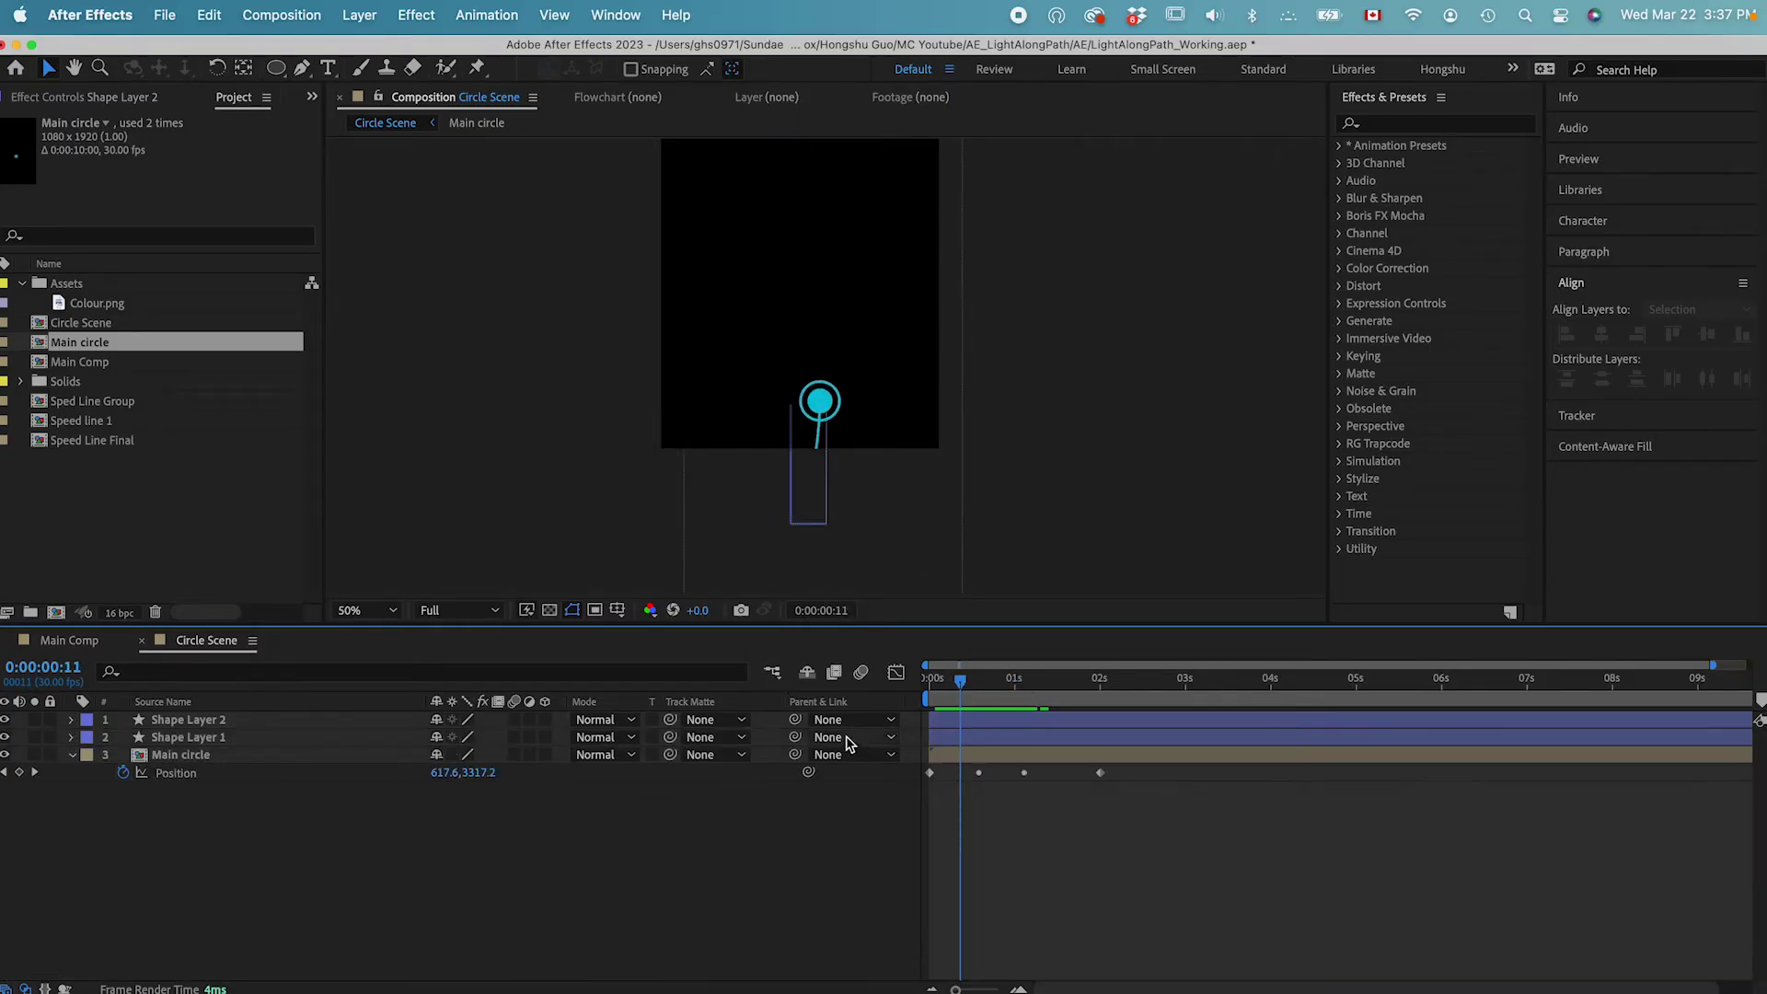
left_click(773, 673)
double_click(90, 363)
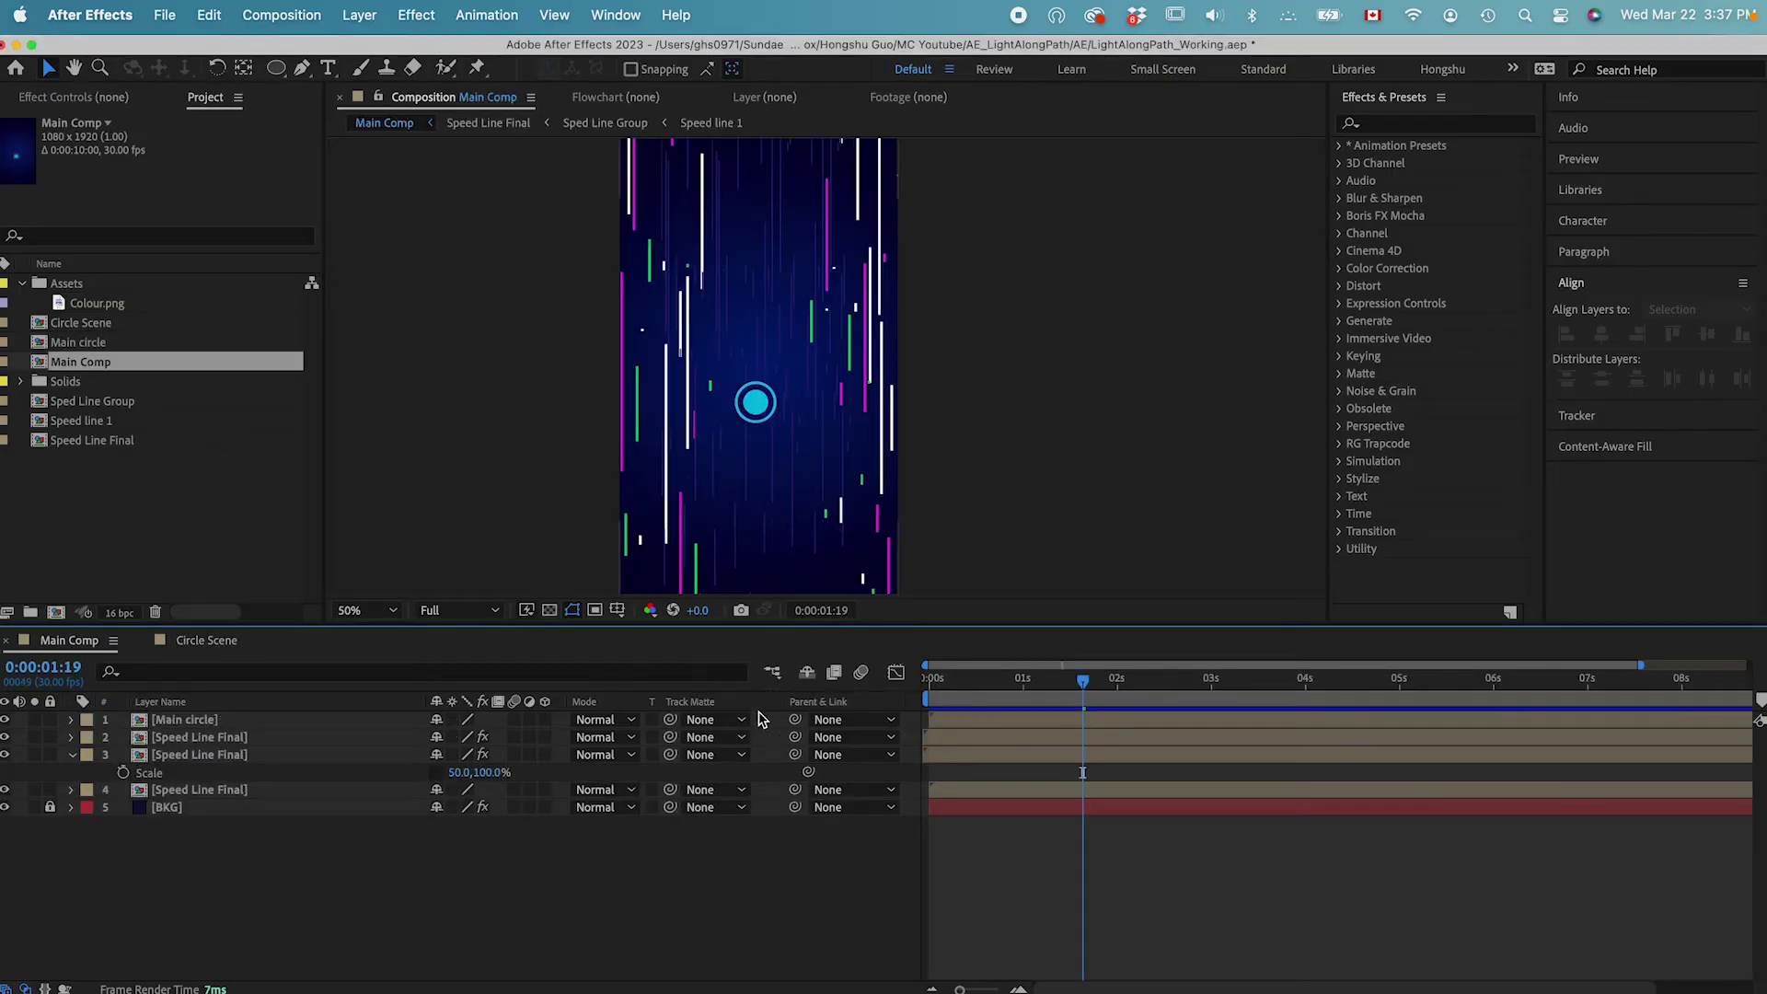
Replace the Main circle layer in Main Comp with the Circle Scene composition as the top layer.
left_click(189, 720)
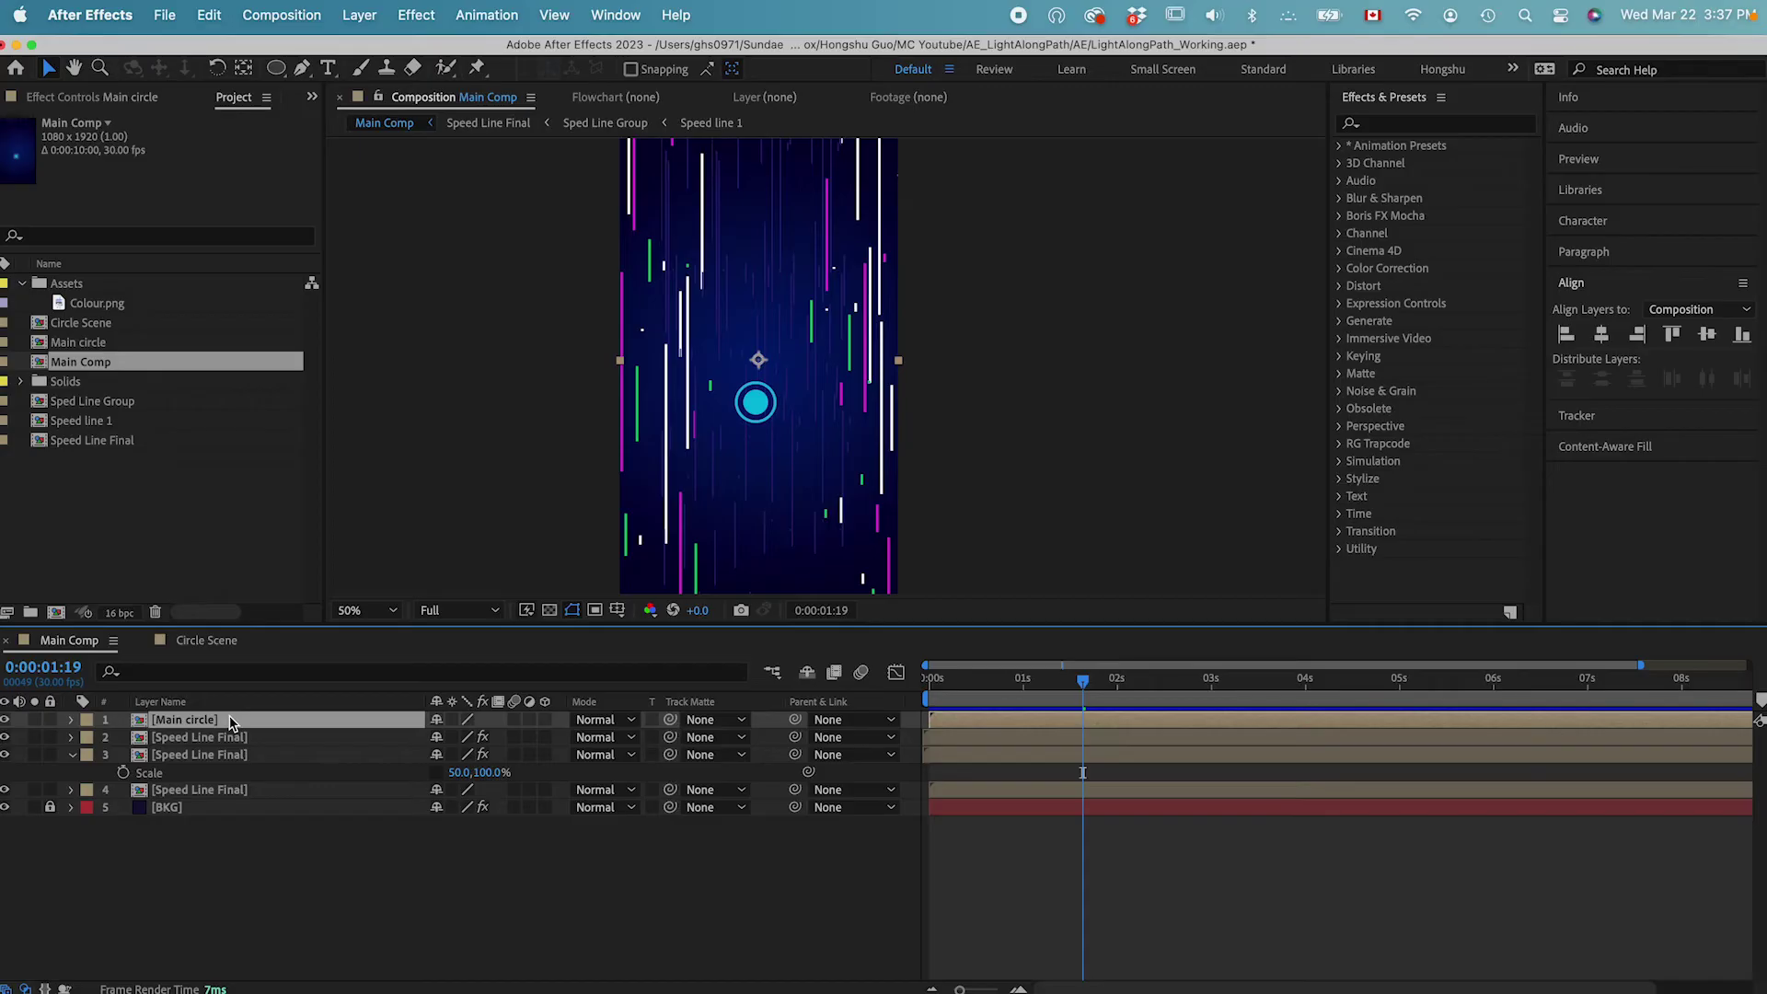
key("Delete")
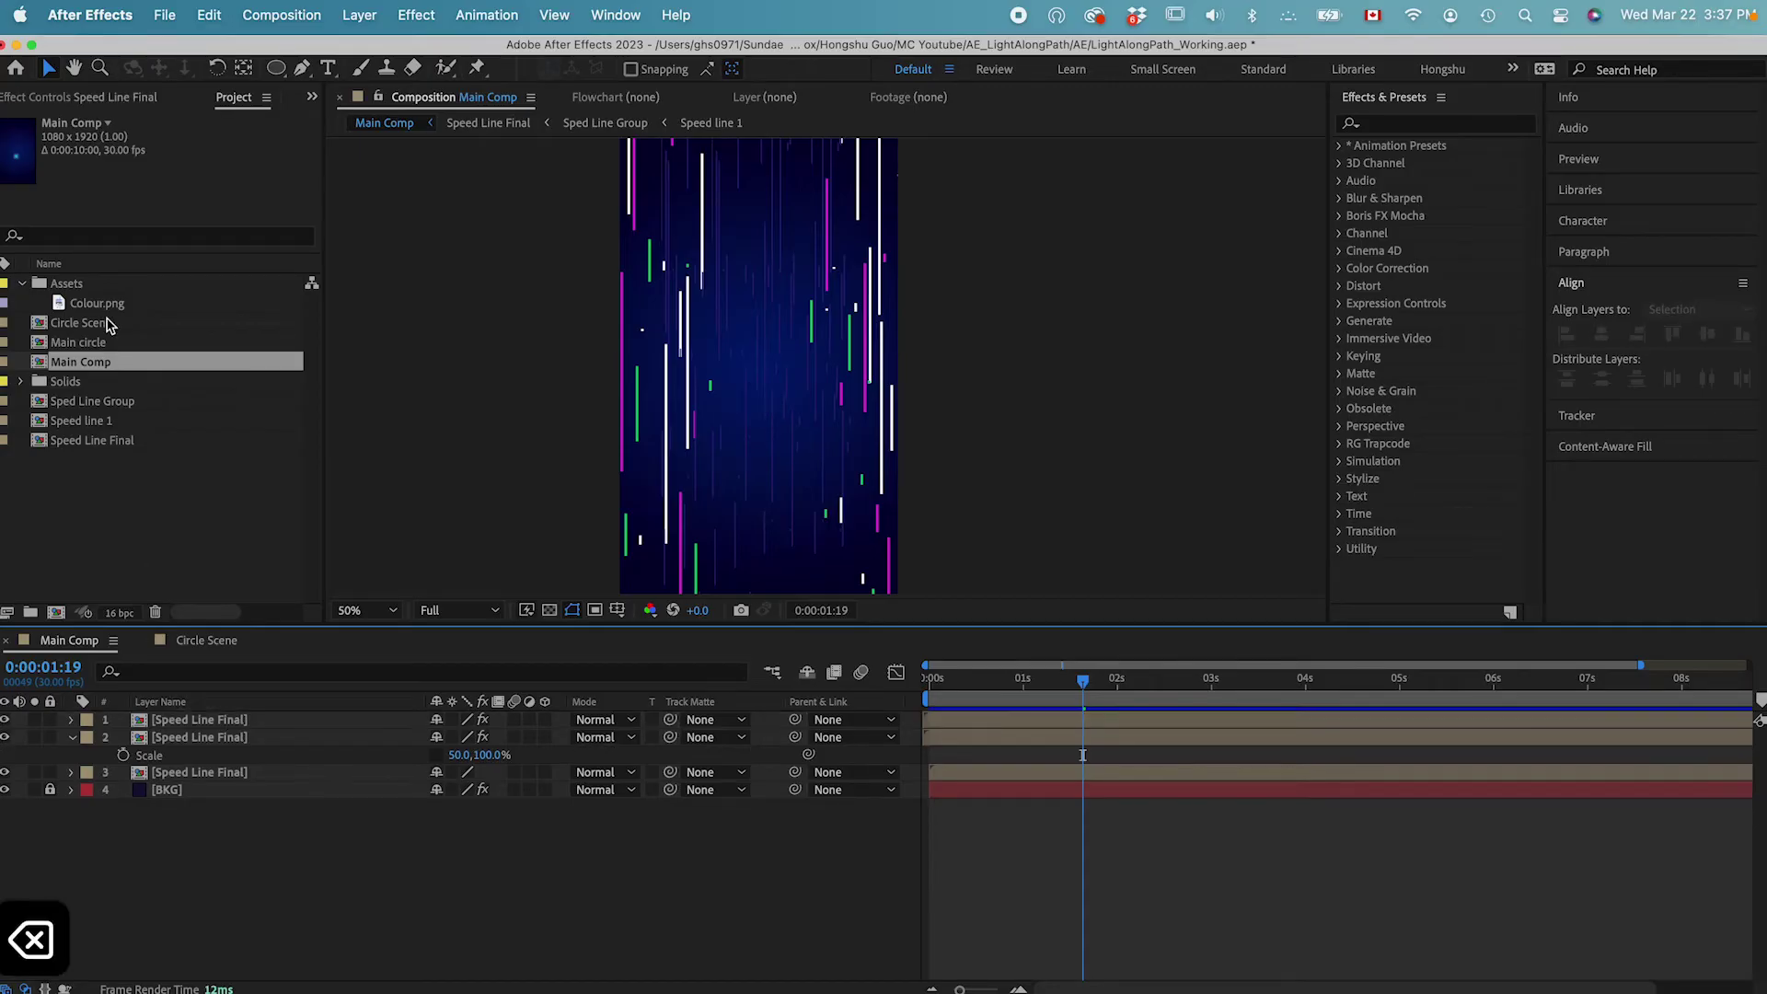
left_click_drag(73, 329, 239, 726)
Move the Circle Scene layer up to about 540, 152 so its lower edge meets the bottom of the Main Comp frame.
left_click(923, 686)
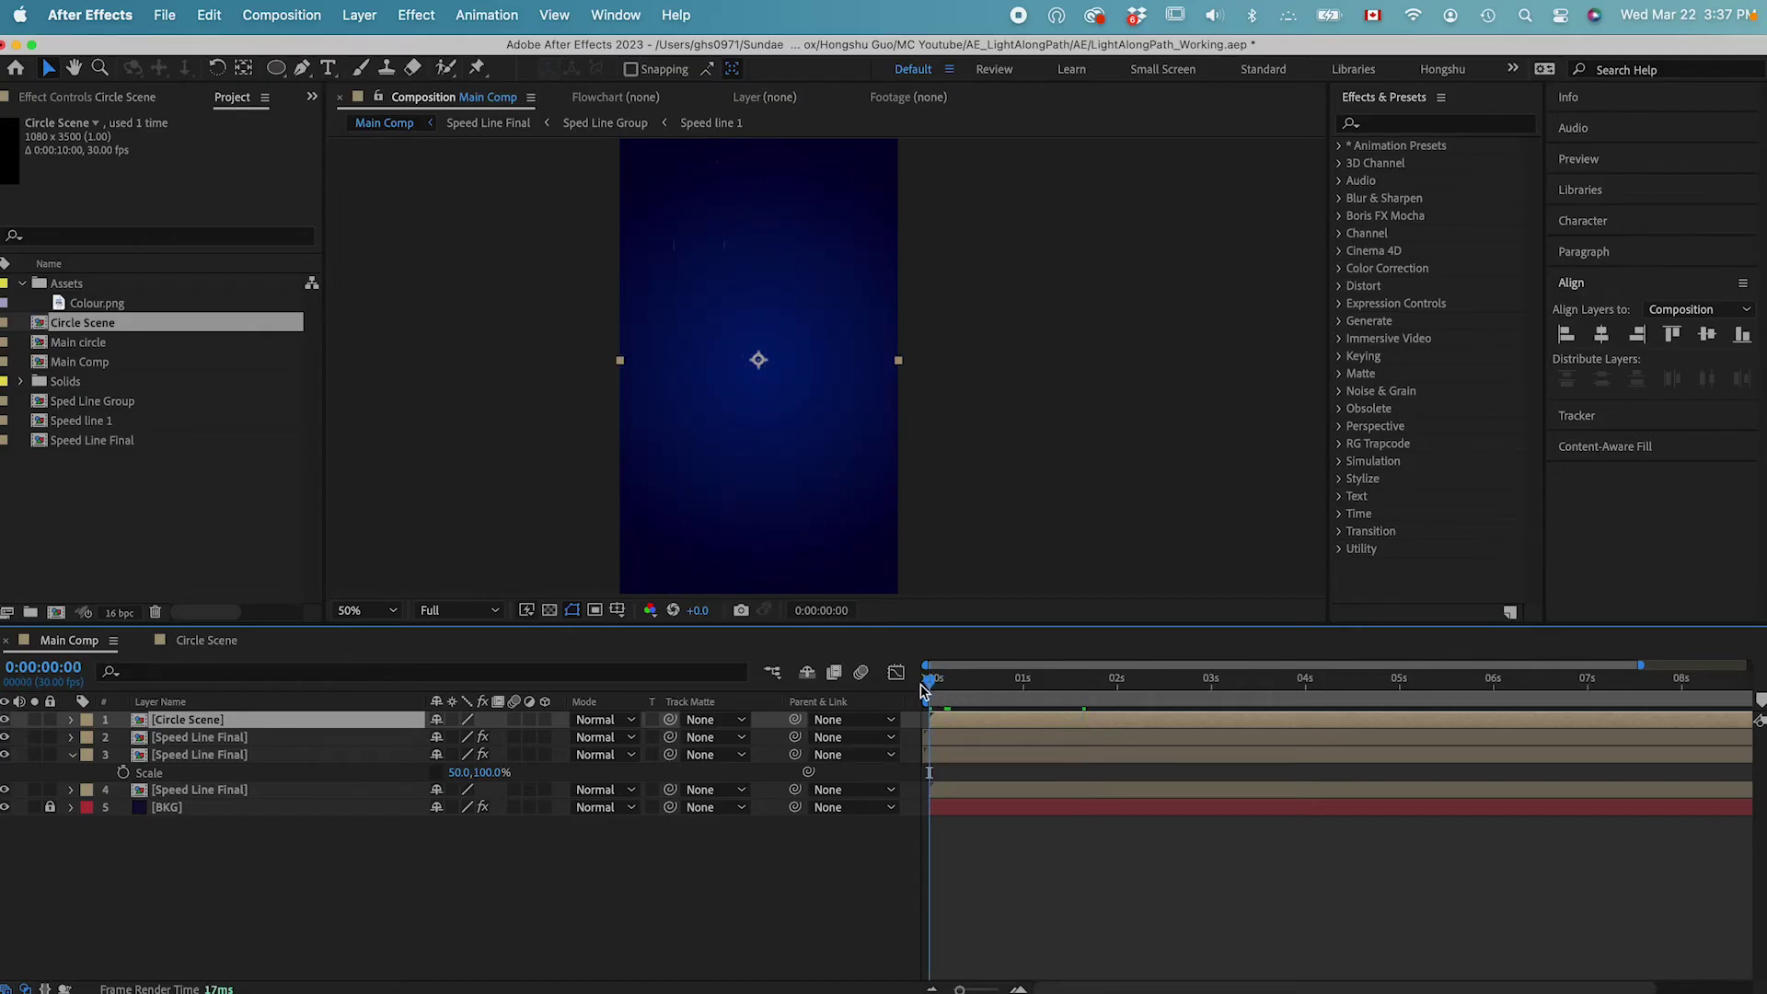
key("super+minus")
mouse_move(930, 681)
left_mouse_down()
mouse_move(994, 683)
mouse_move(939, 679)
left_mouse_up()
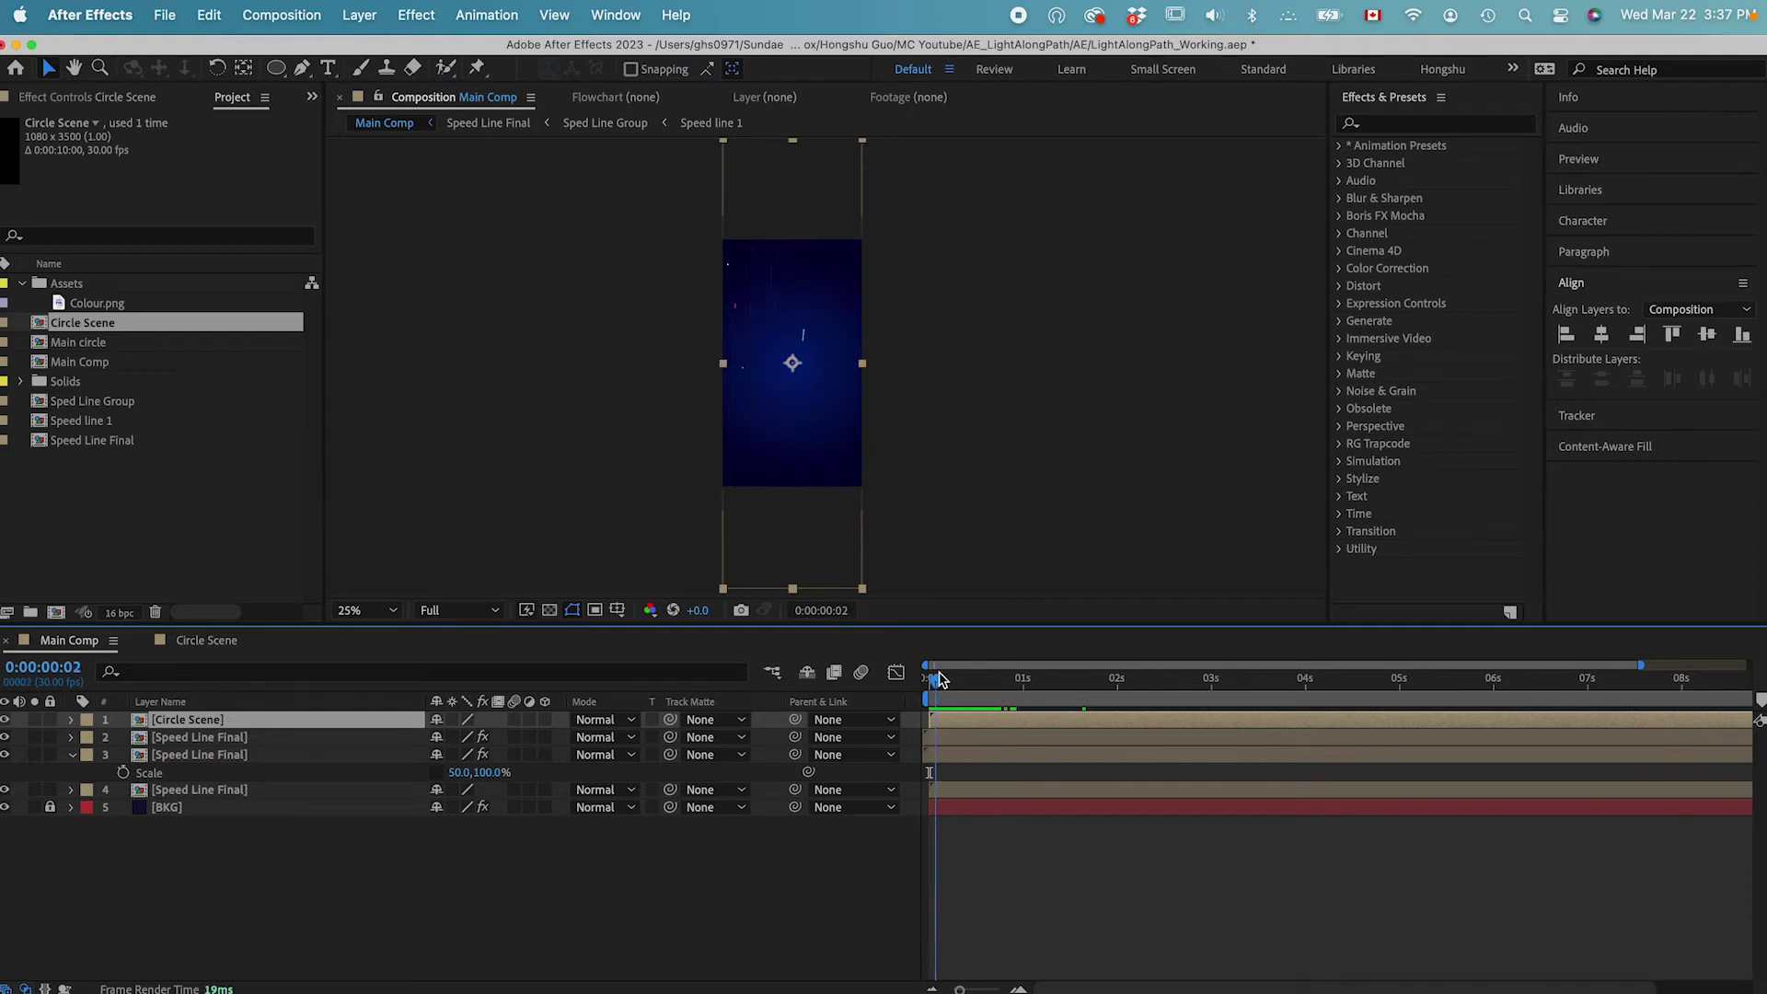
left_click_drag(851, 514, 837, 355)
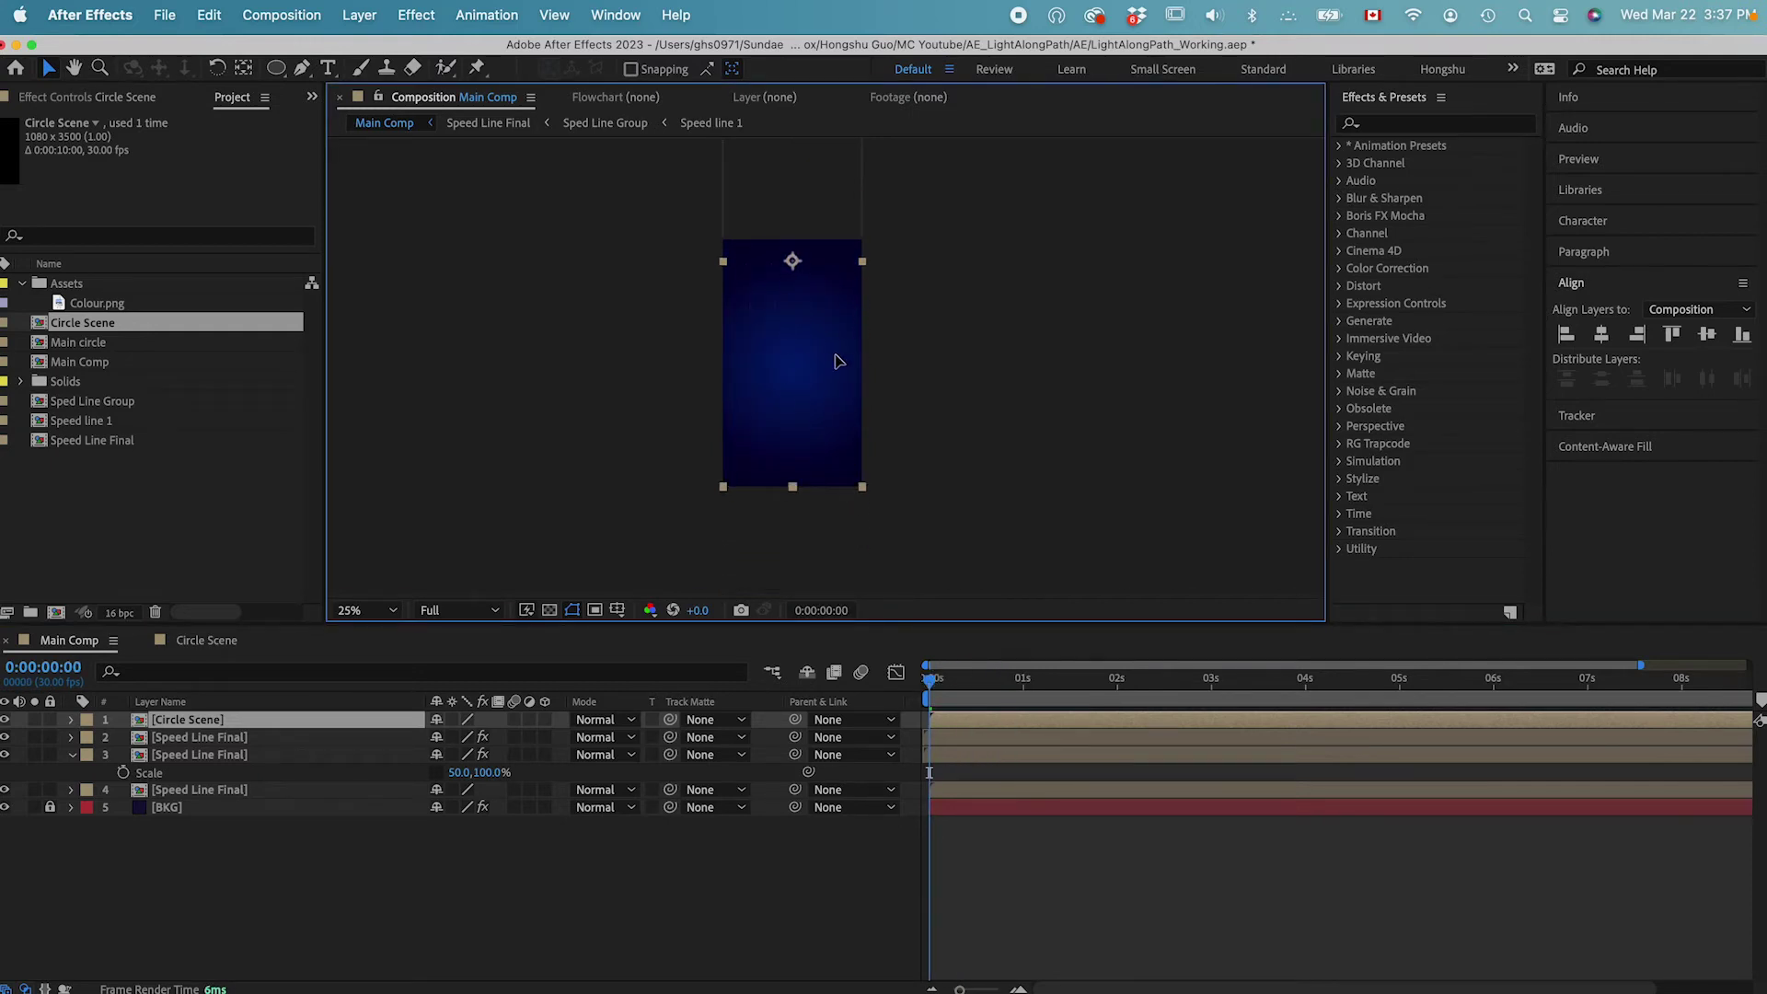
key("super+equal")
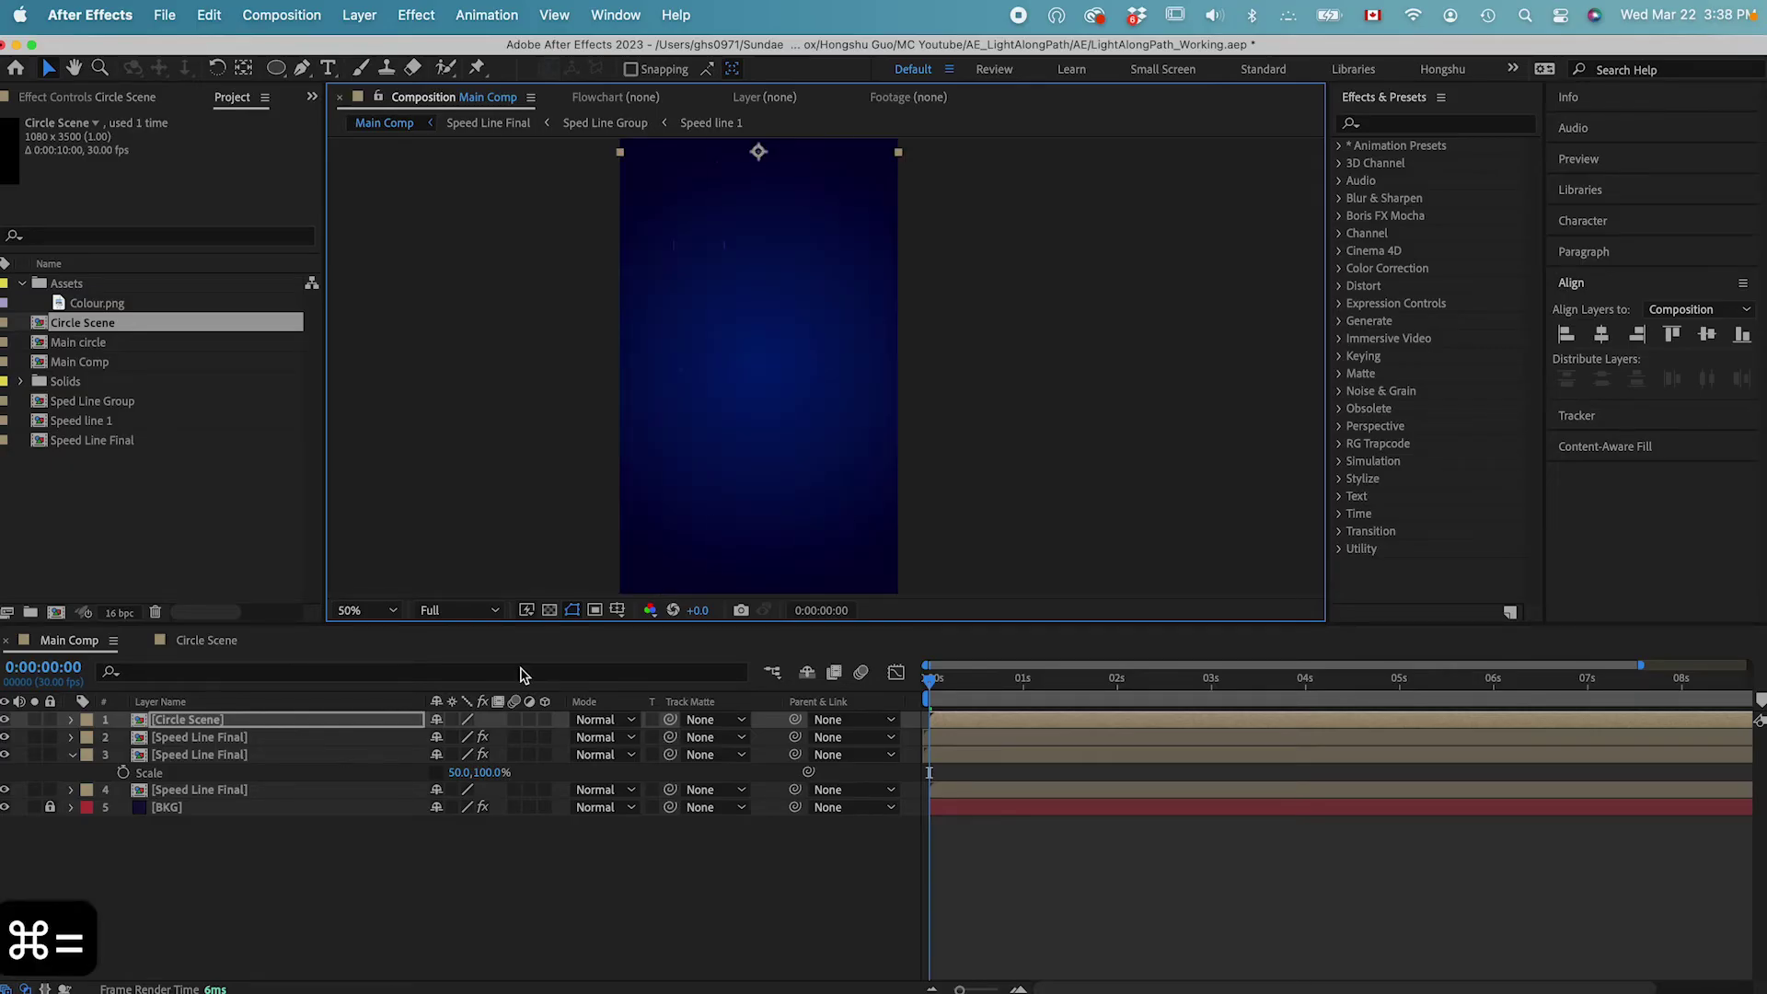
Set a Position keyframe on the Circle Scene layer at 0:00:00:18.
left_click_drag(931, 680, 987, 681)
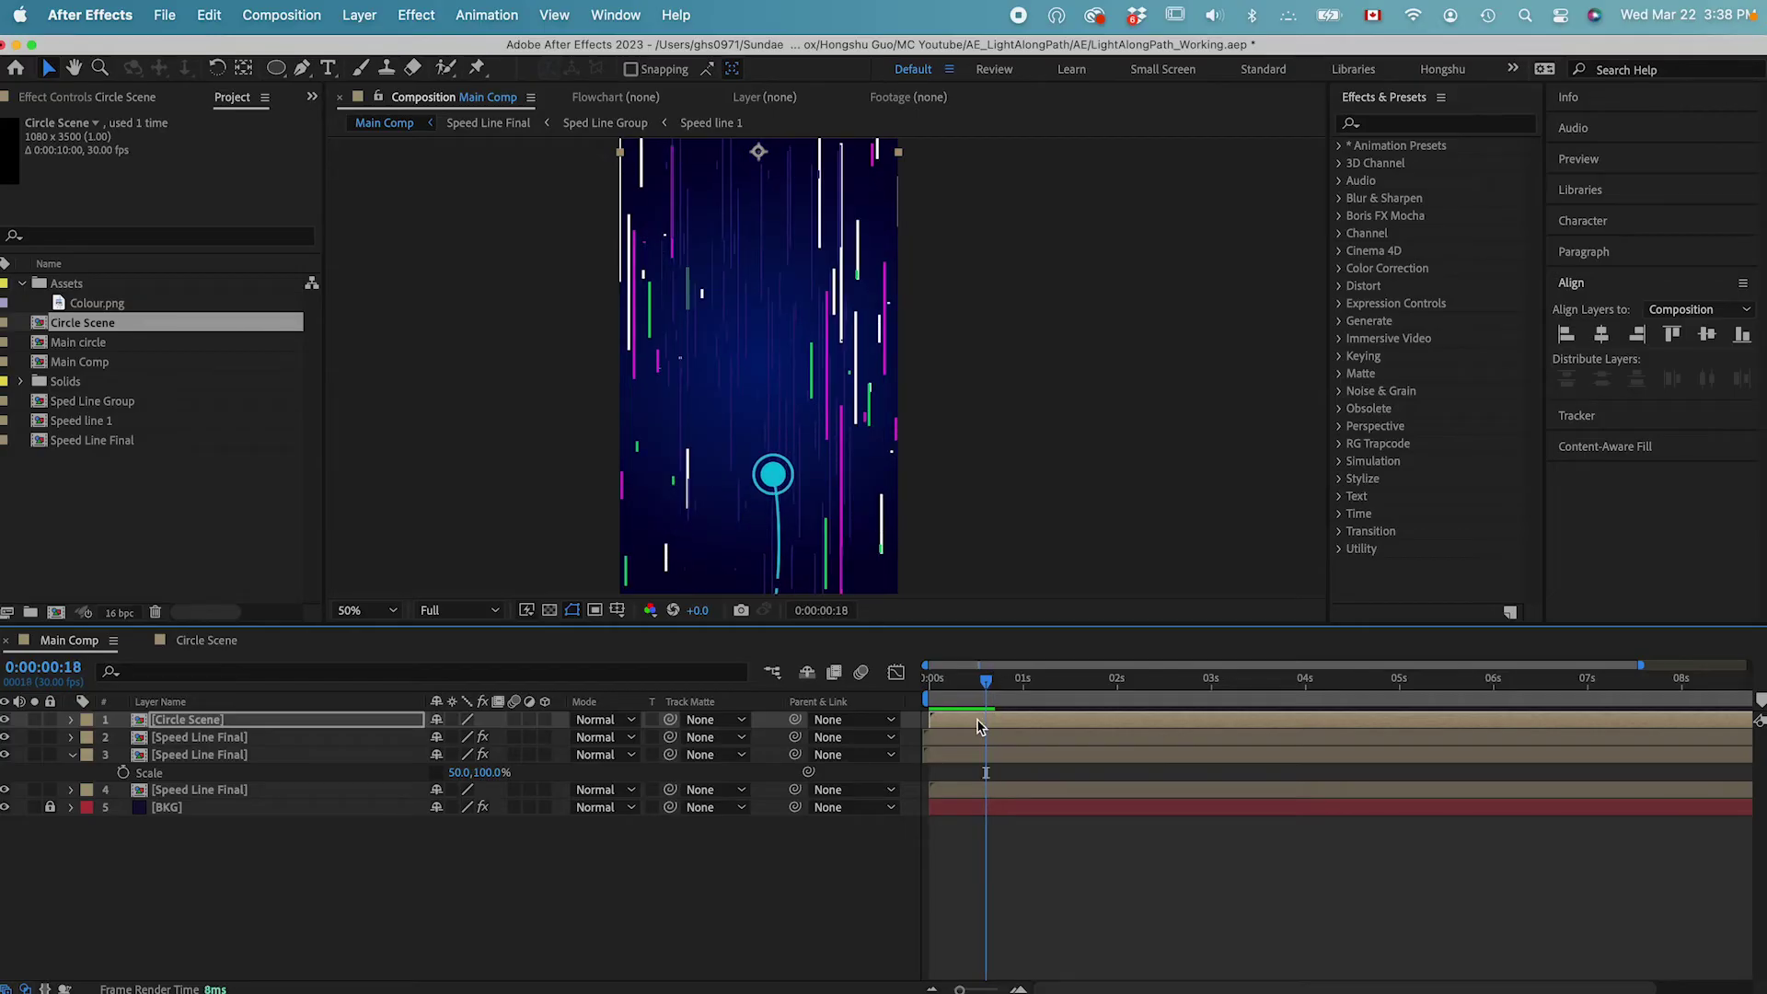
key("p")
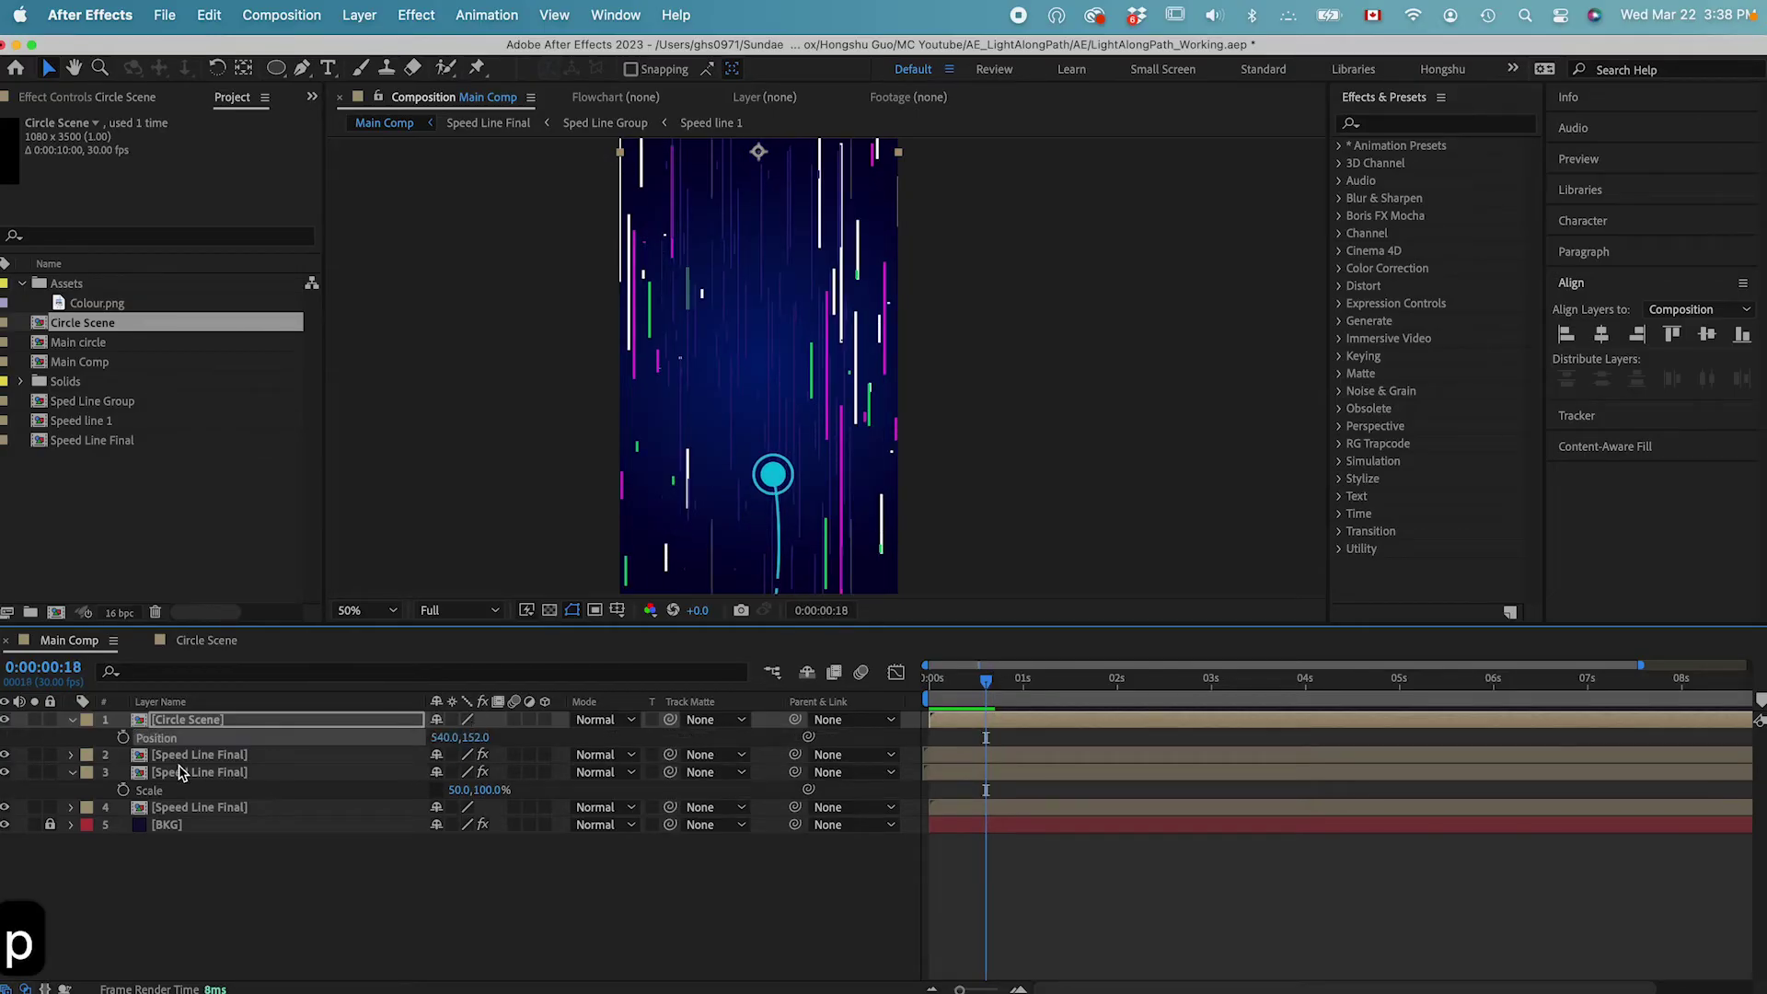
left_click(123, 738)
key("super+minus")
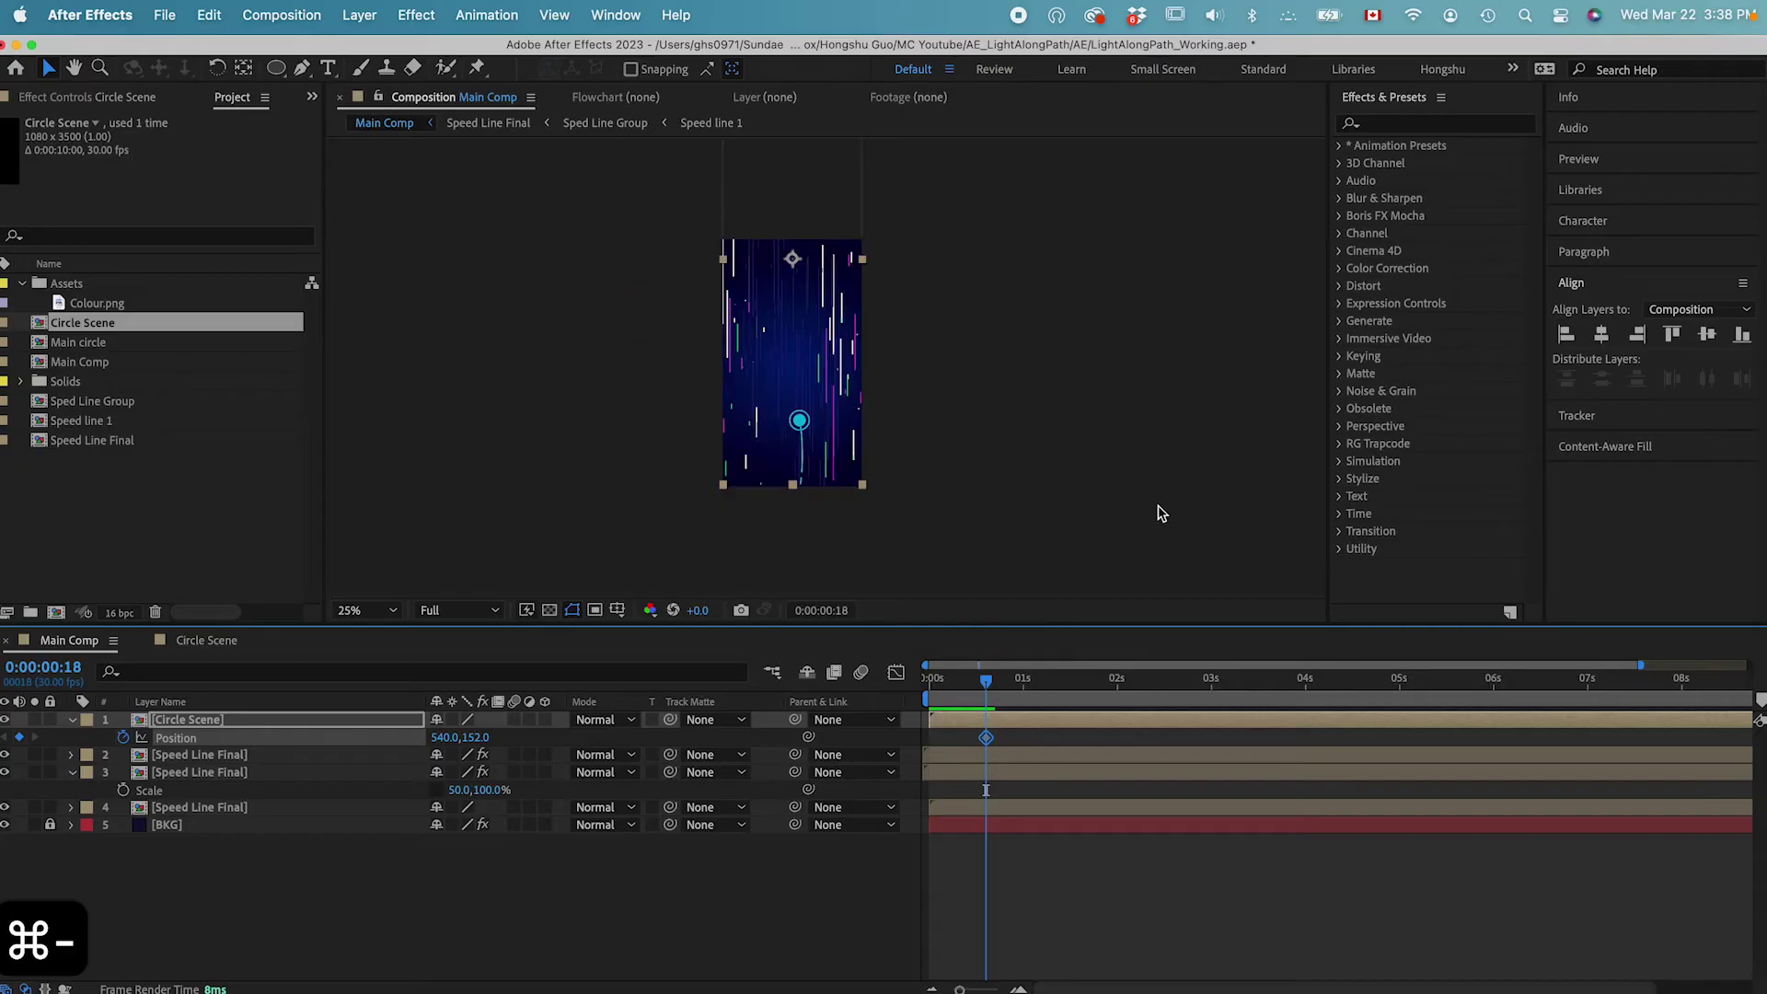
Set the Circle Scene layer's Position to 540, 1572 at 0:00:01:17 and scrub to 0:00:02:00 to check the motion.
left_click_drag(985, 681, 1078, 683)
left_click_drag(485, 738, 1095, 712)
left_click_drag(472, 738, 1321, 758)
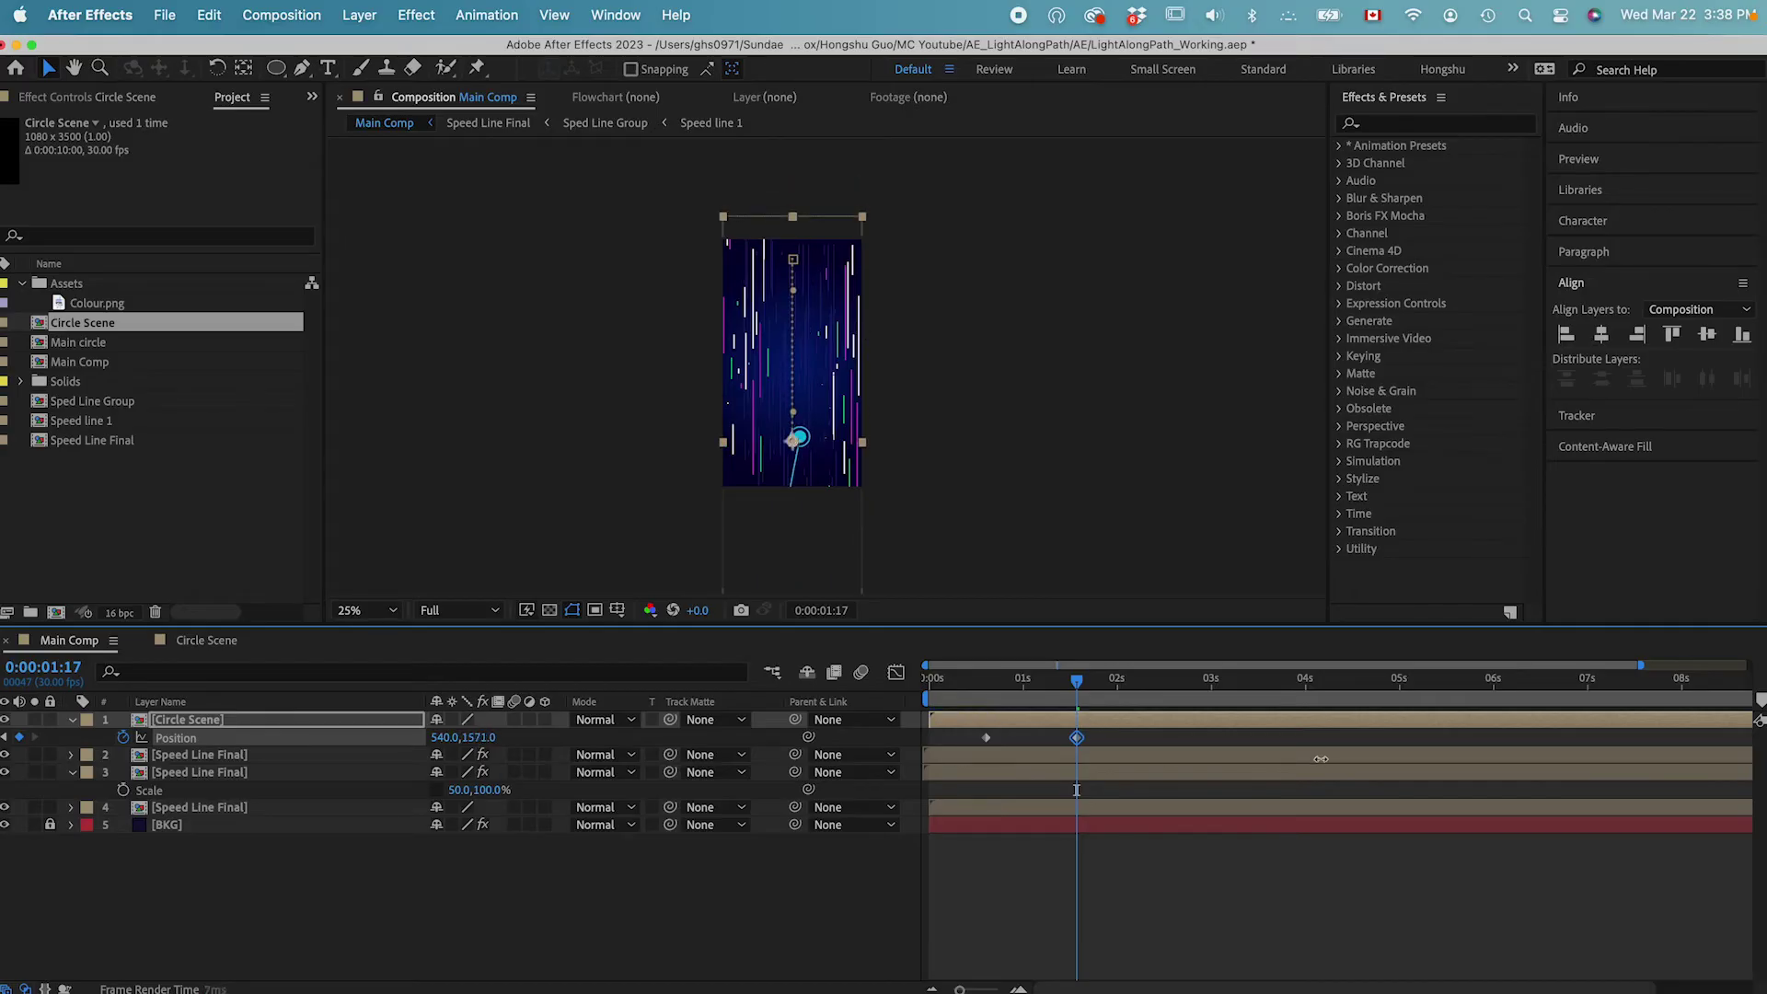
left_click_drag(983, 693, 1120, 674)
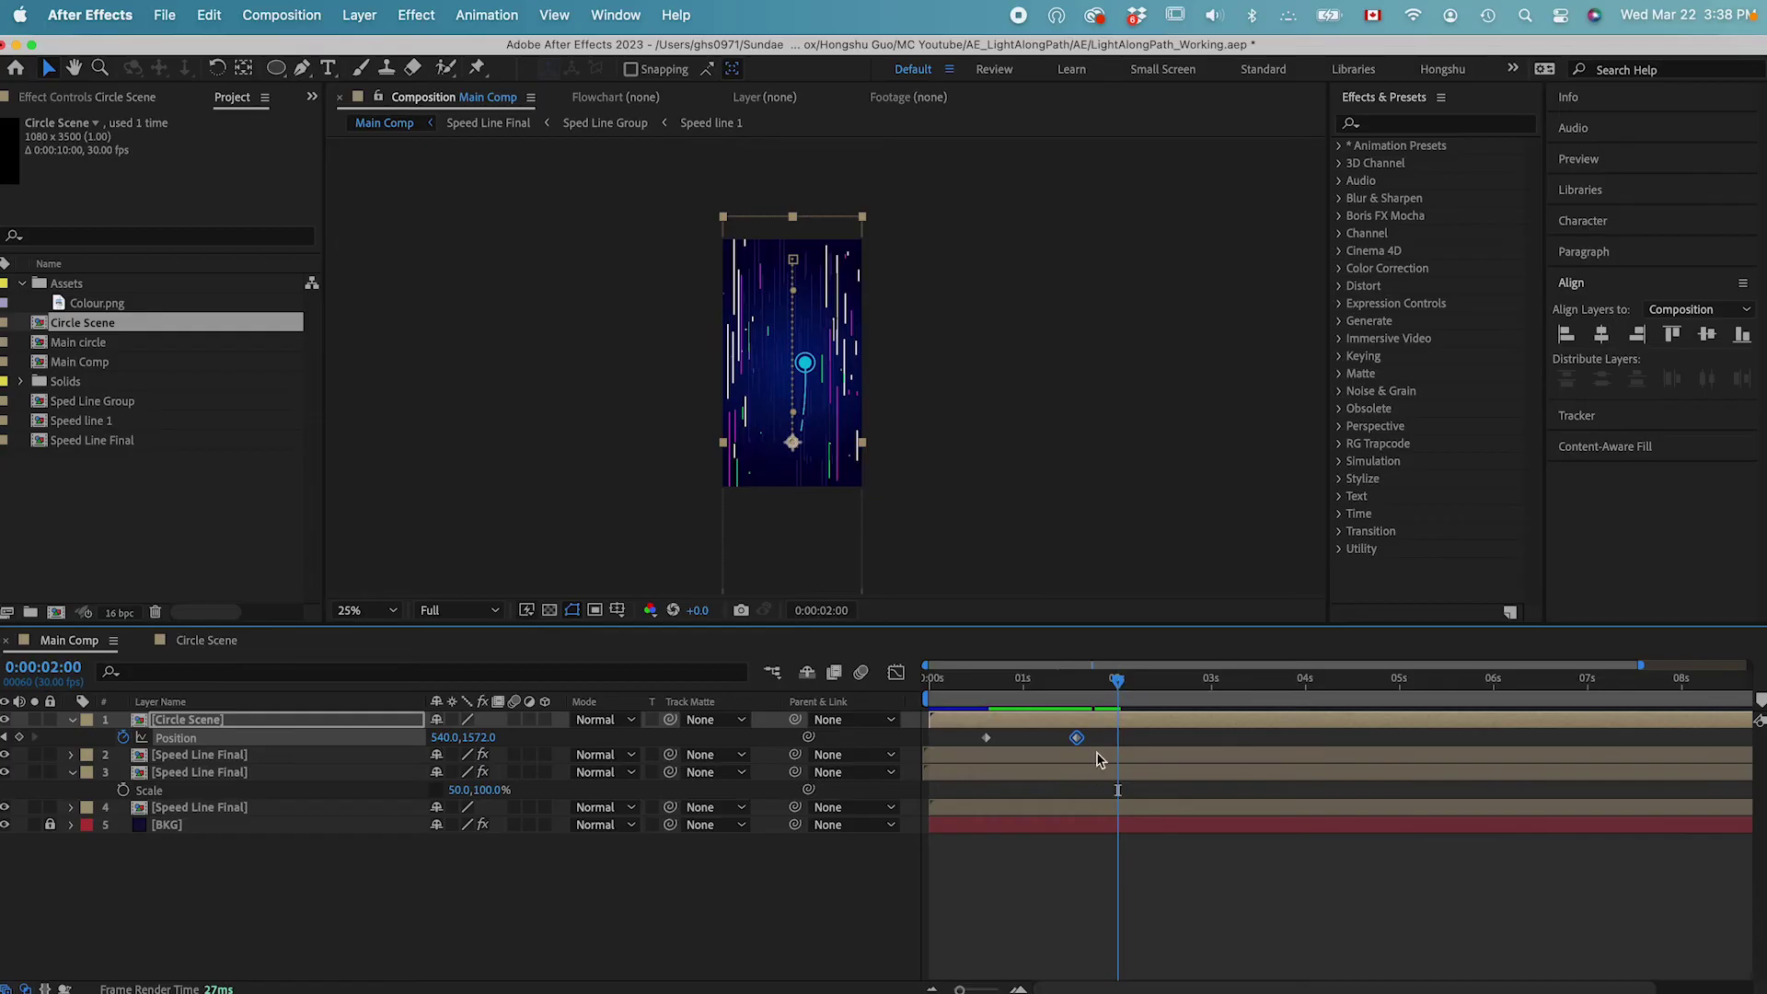
Move the Circle Scene layer's second Position keyframe to 0:00:02:00 and preview the animation.
left_click_drag(990, 690, 1113, 685)
key("super+equal")
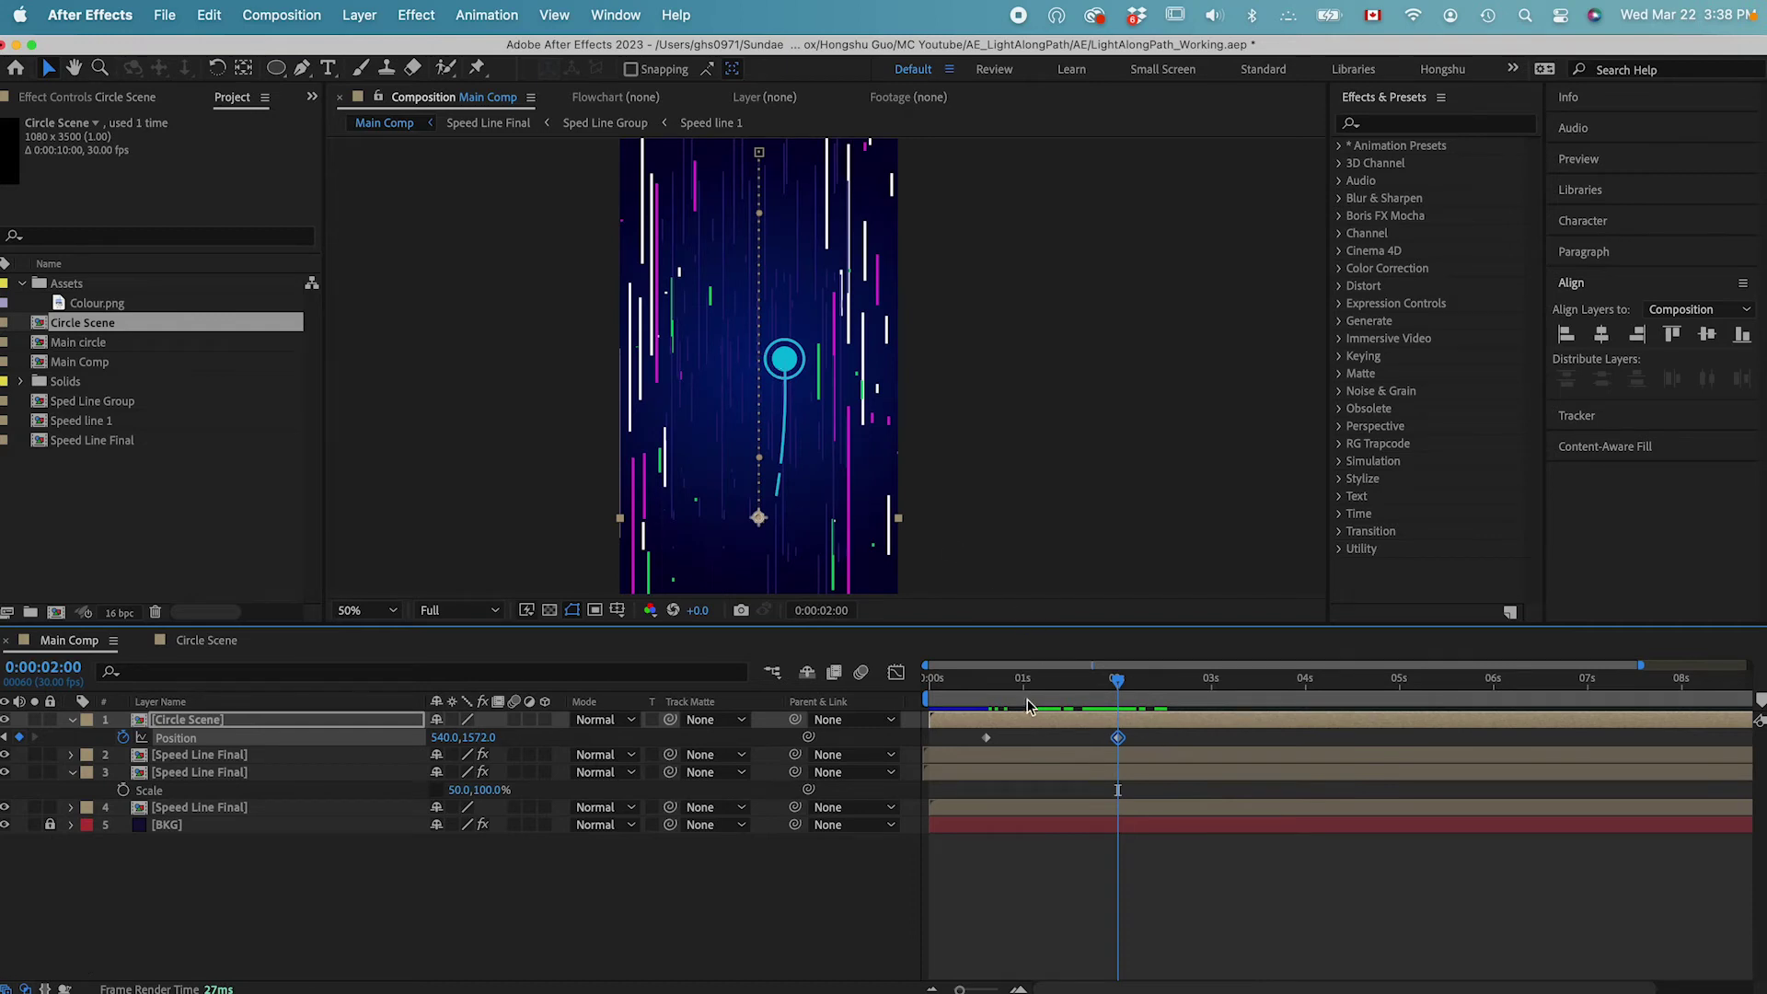
key("space")
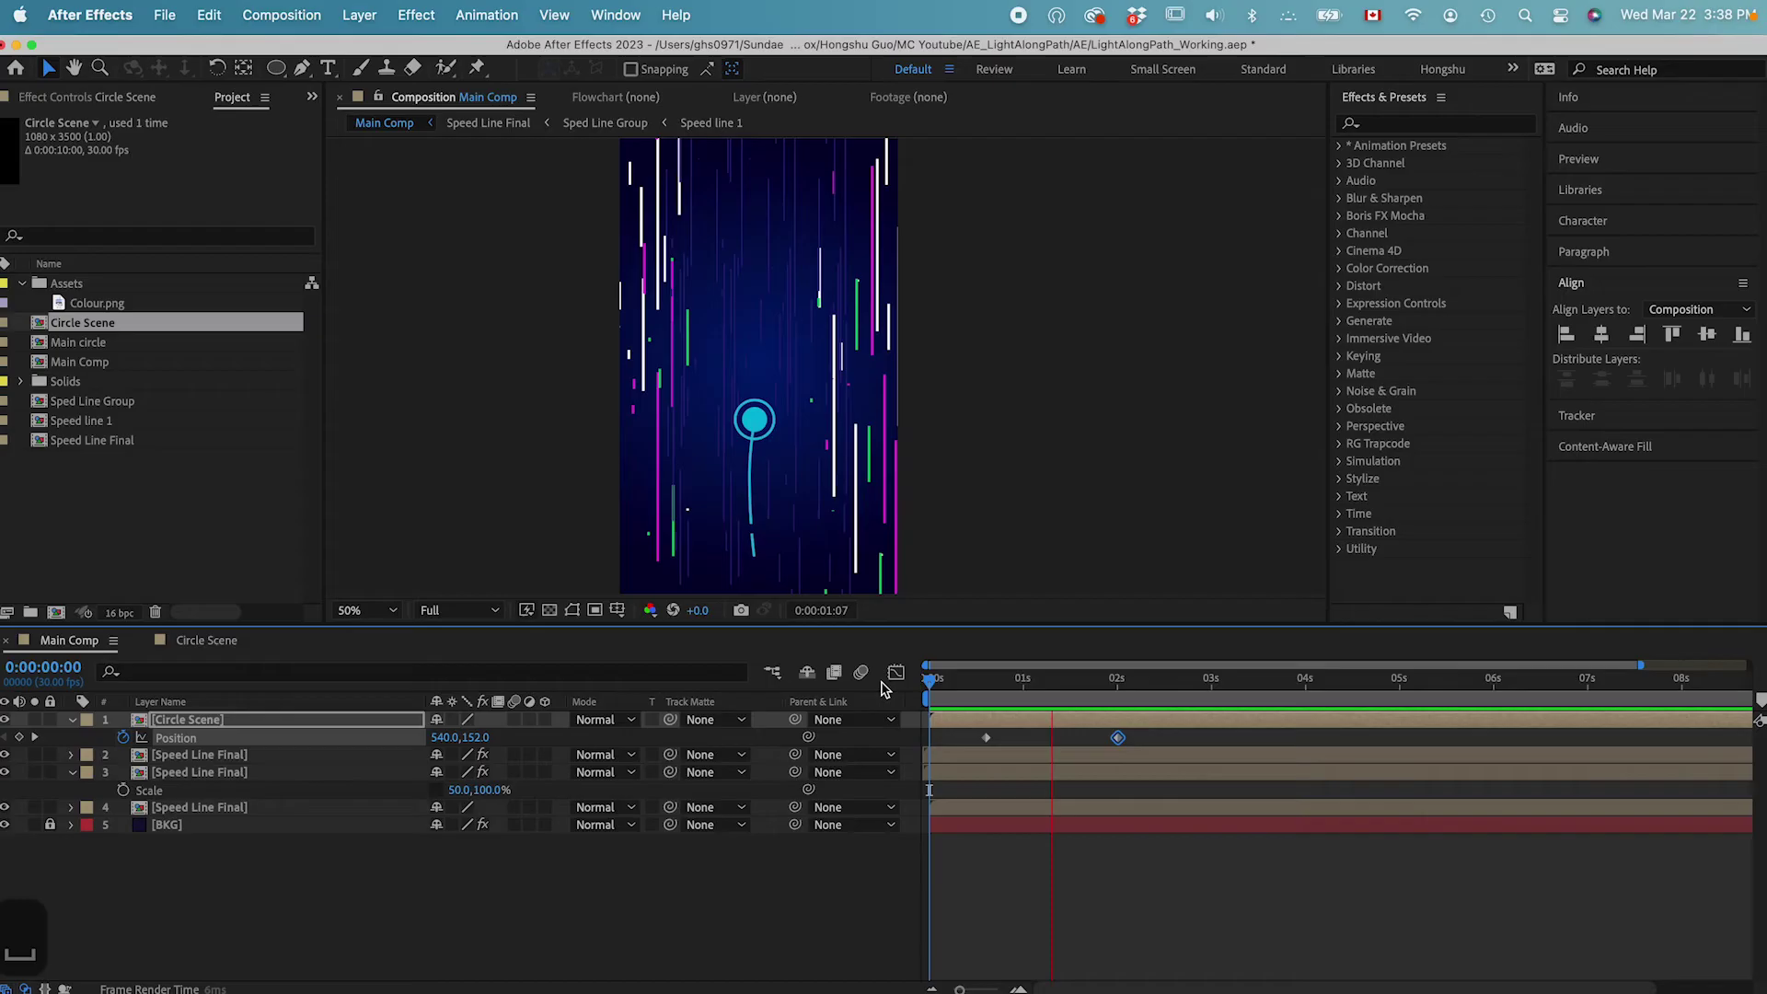
key("space")
Add Circle Scene Position keyframes of 540, 945.3 at 0:00:01:02 and 540, 1645.3 at 0:00:01:23, and preview the motion.
left_click_drag(967, 702, 1099, 681)
key("super+v")
left_click_drag(486, 744, 644, 735)
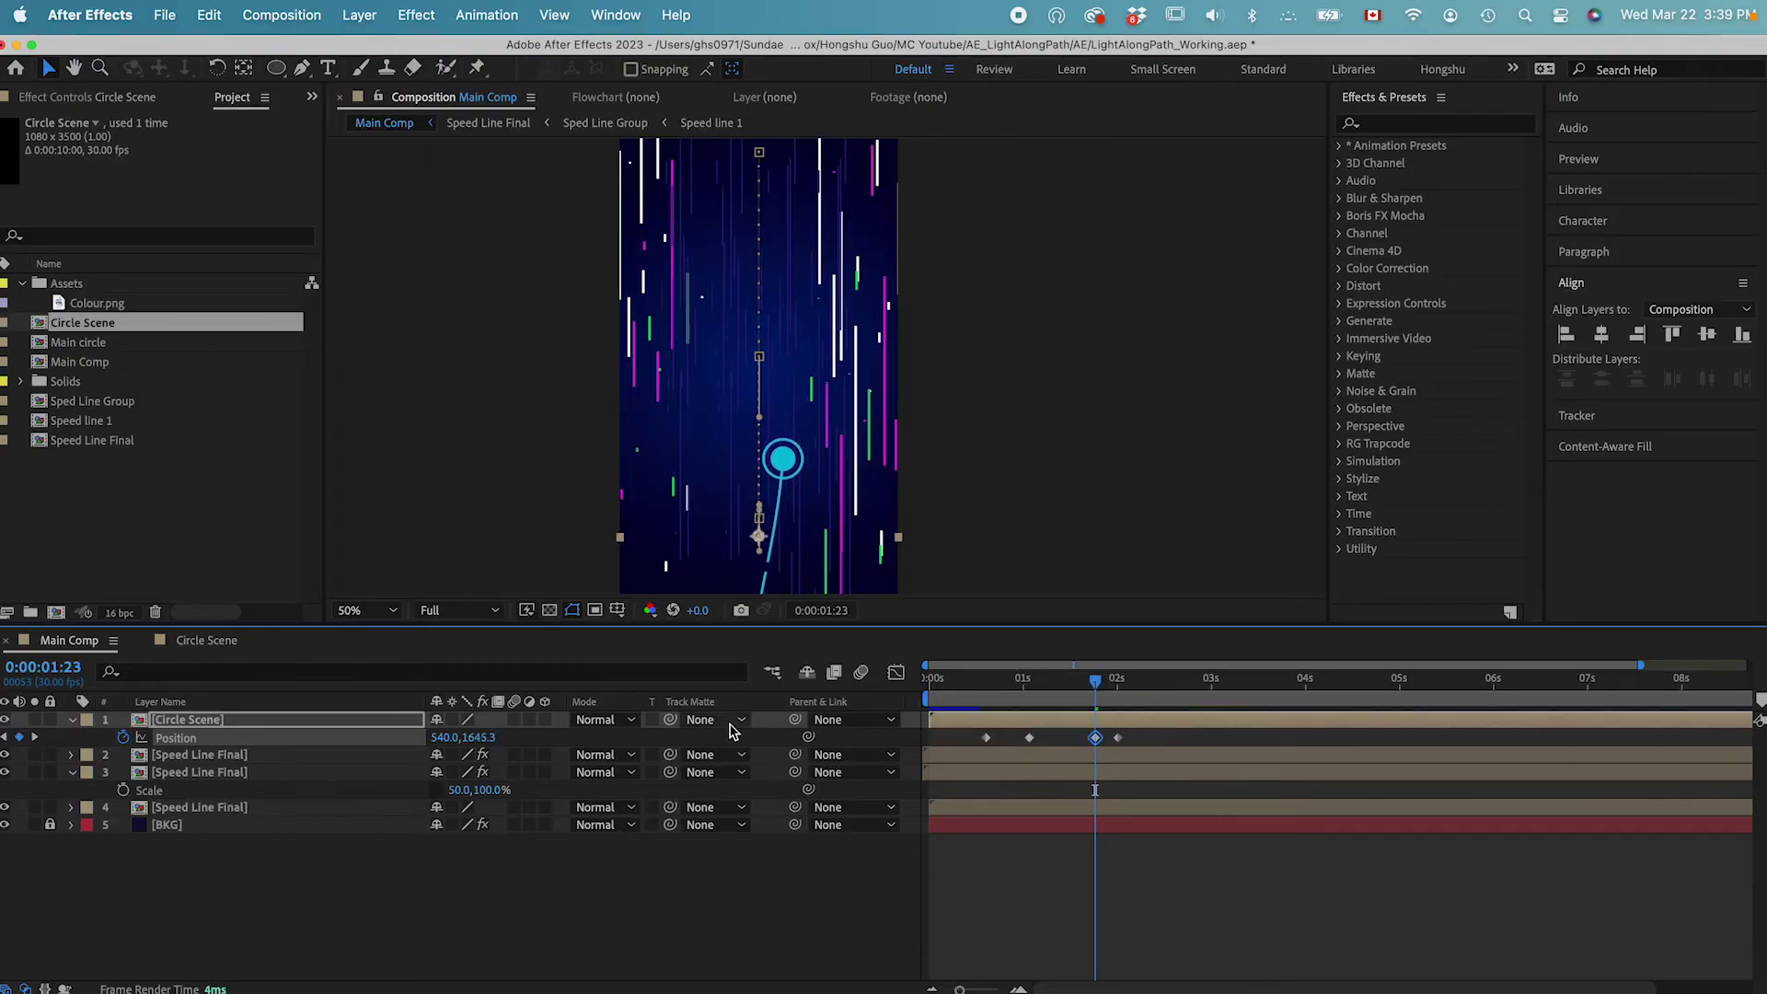
left_click_drag(1098, 688, 966, 694)
key("space")
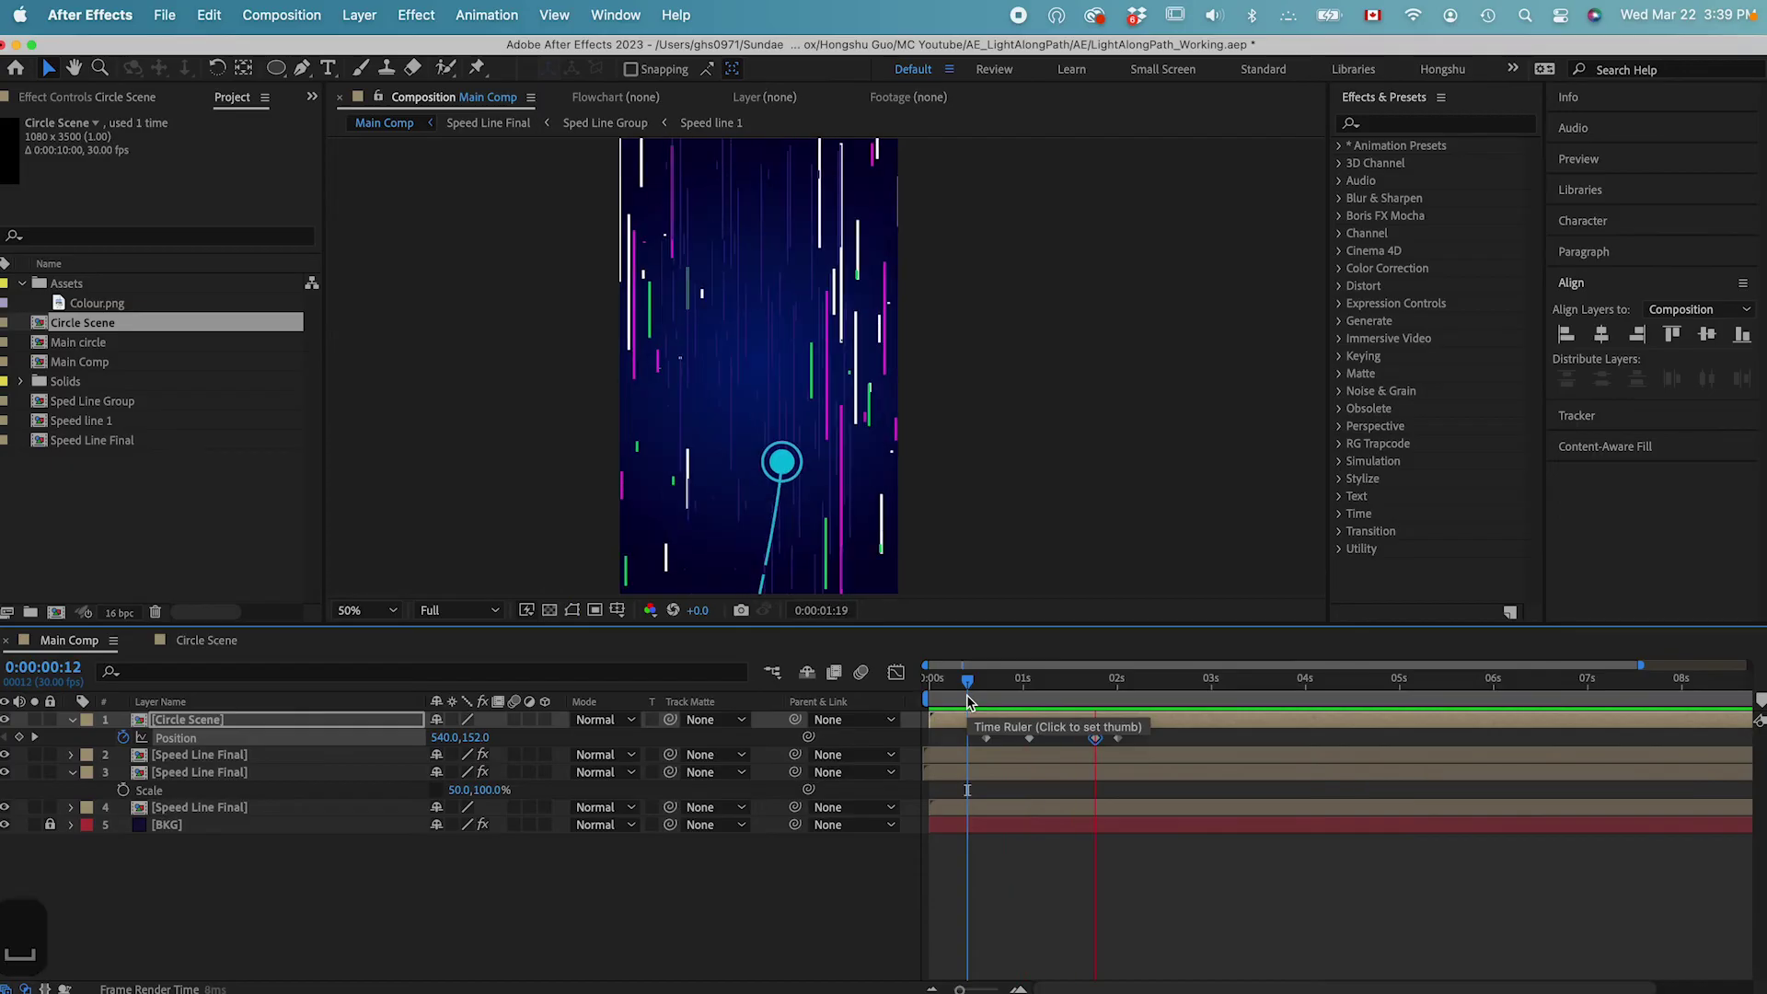
key("space")
Move the last Circle Scene Position keyframe to 0:00:02:06 and save the project after a preview.
left_click(1095, 683)
left_click_drag(1120, 739, 911, 714)
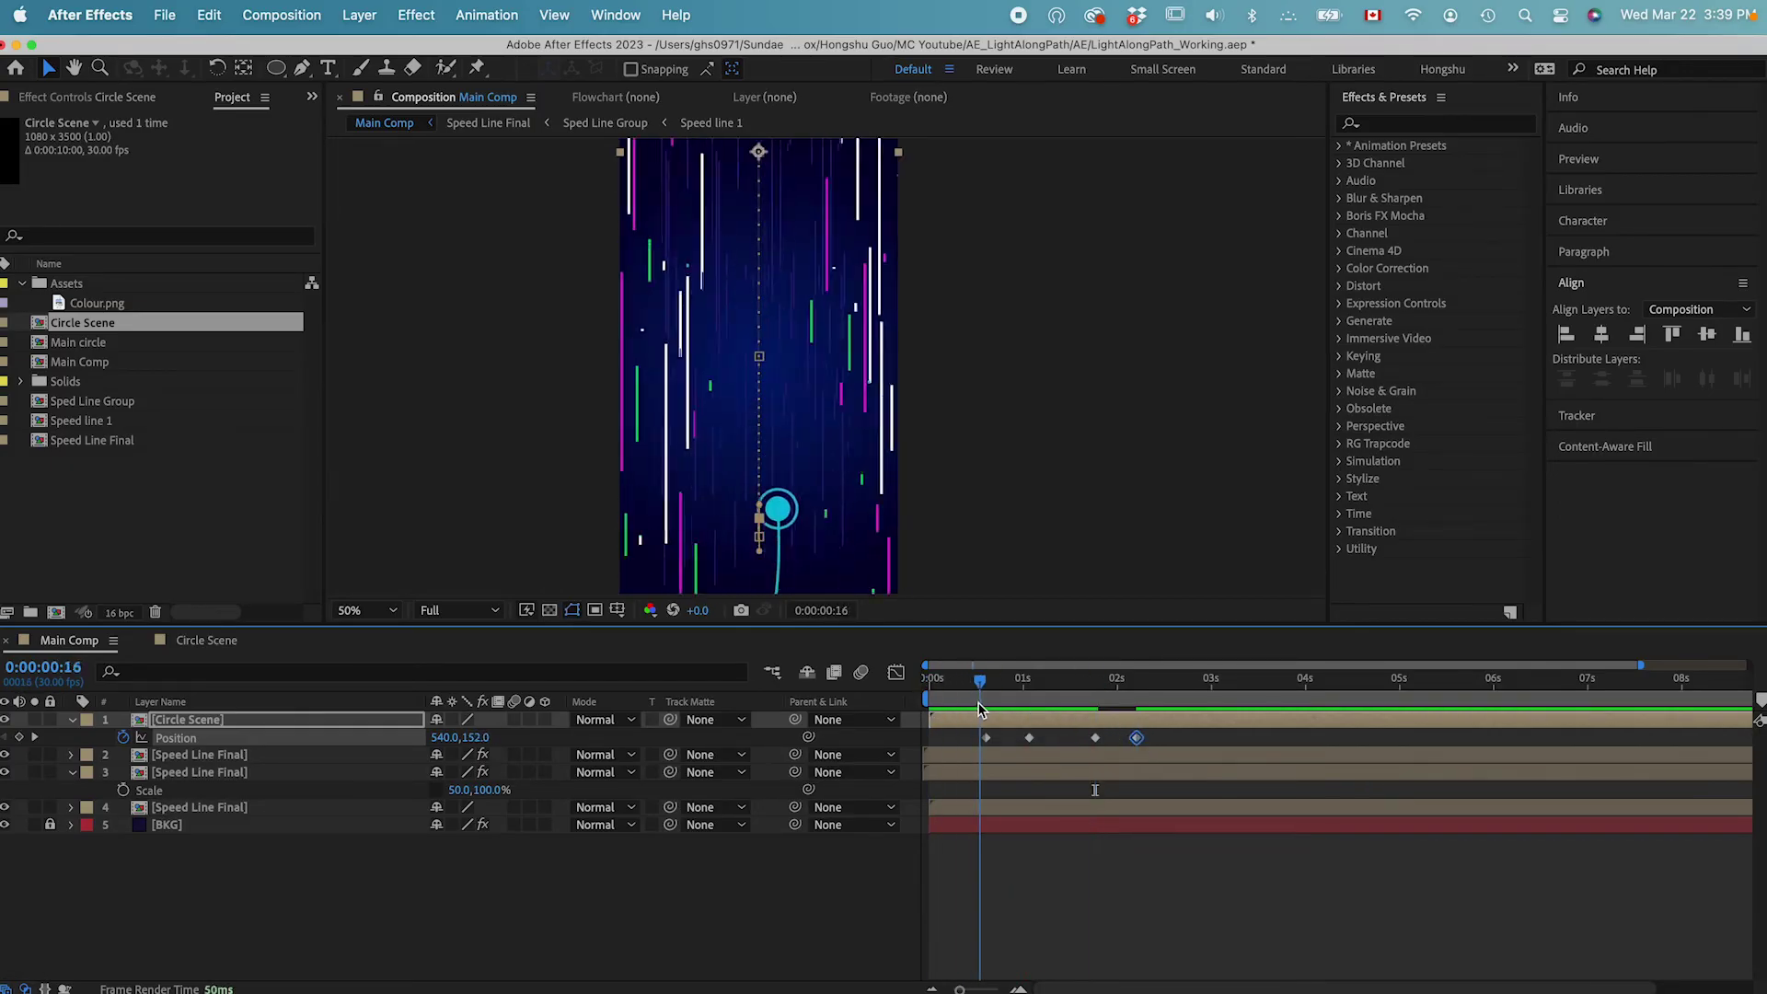
left_click_drag(1072, 698, 1091, 695)
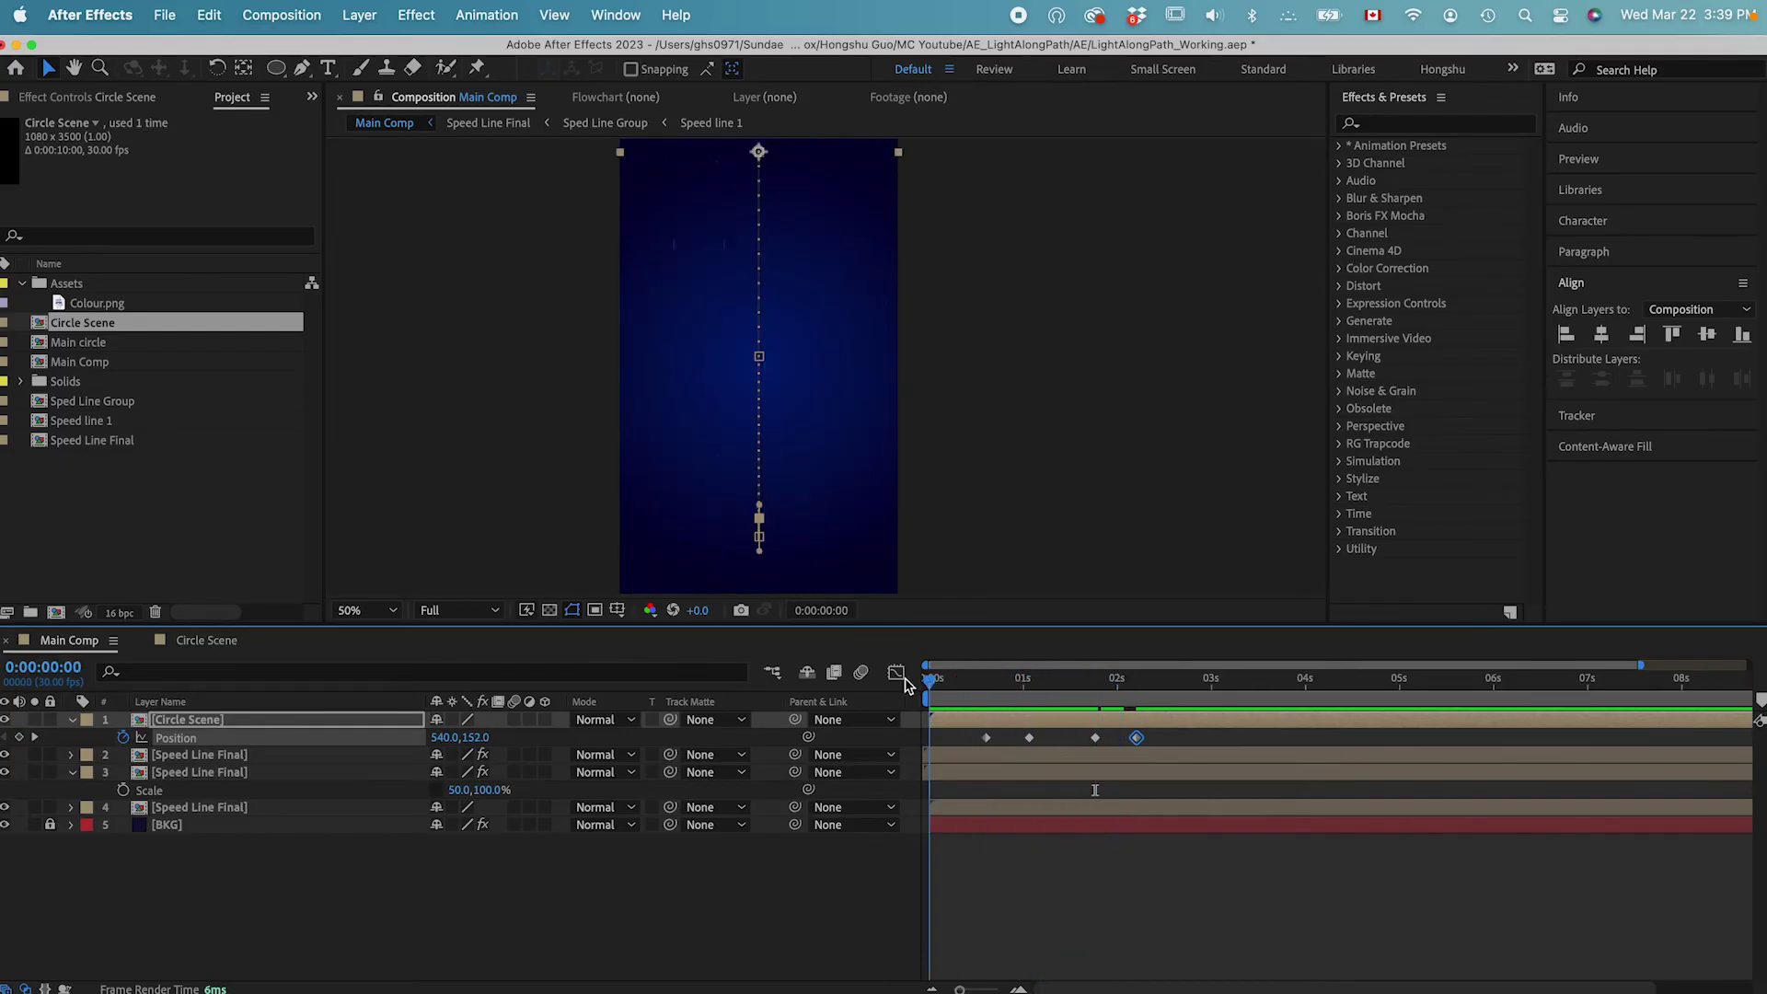
key("space")
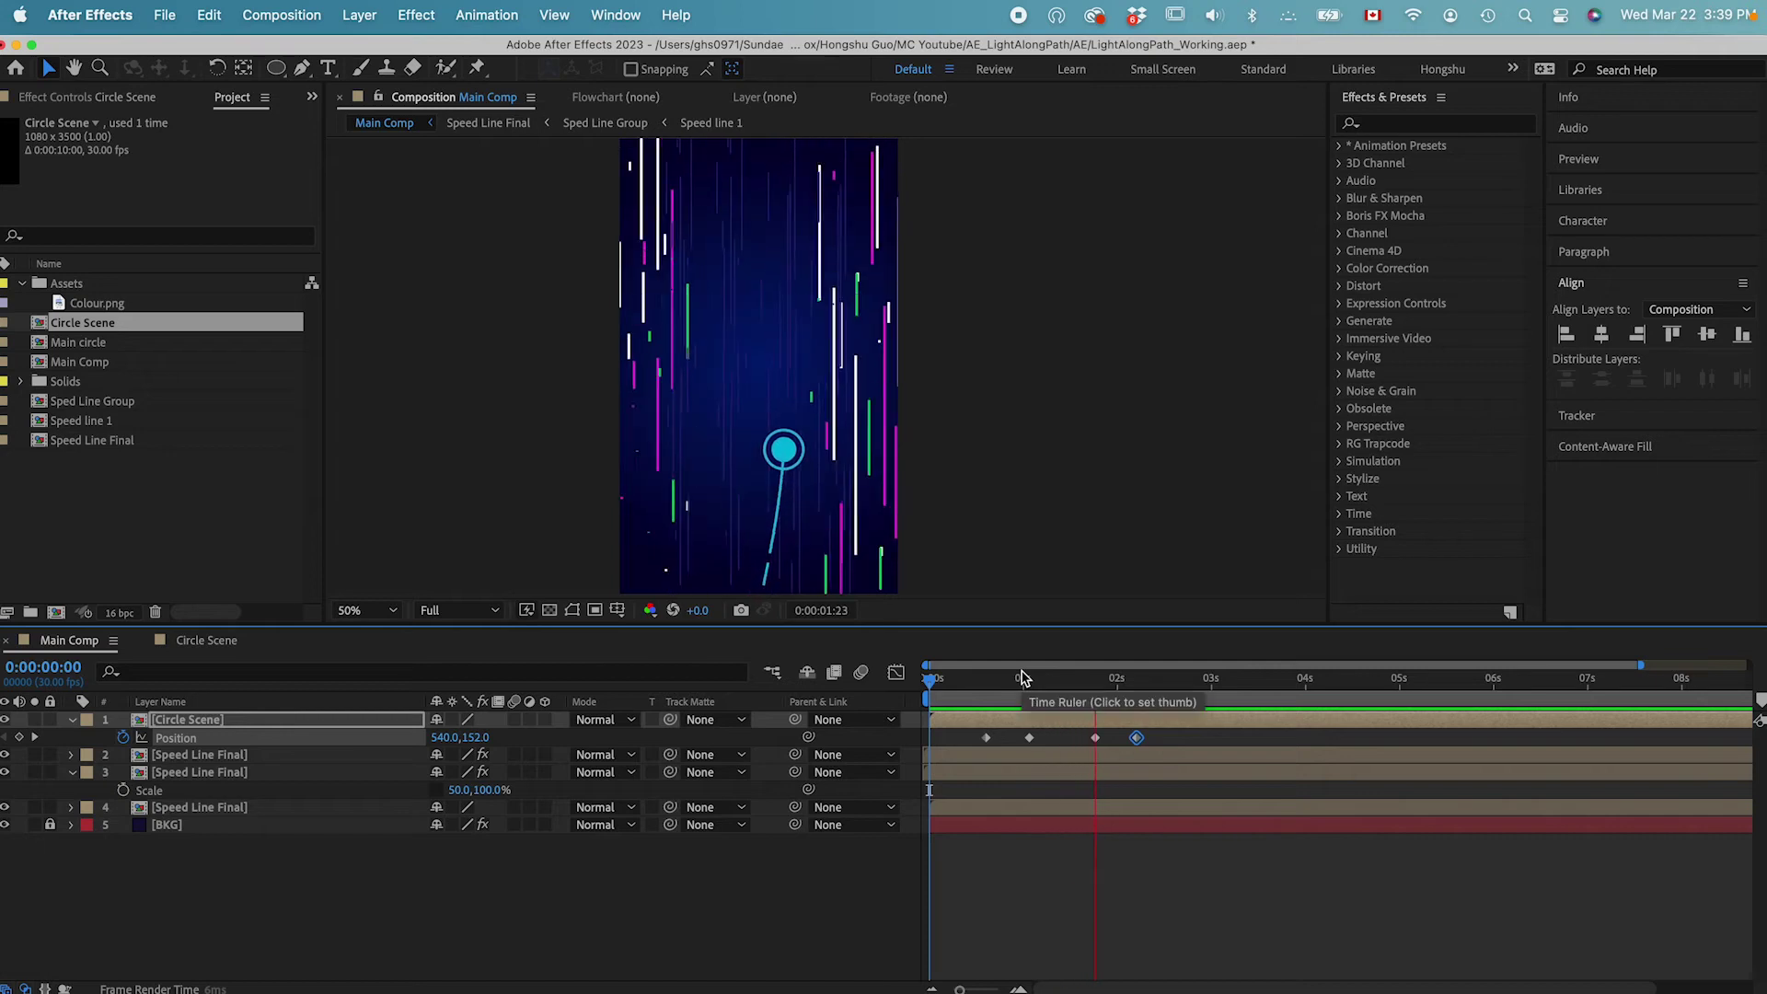
key("super+s")
Set the Circle Scene layer's Position to 540, 1966 at the 0:00:02:06 keyframe.
left_click_drag(944, 678, 1089, 661)
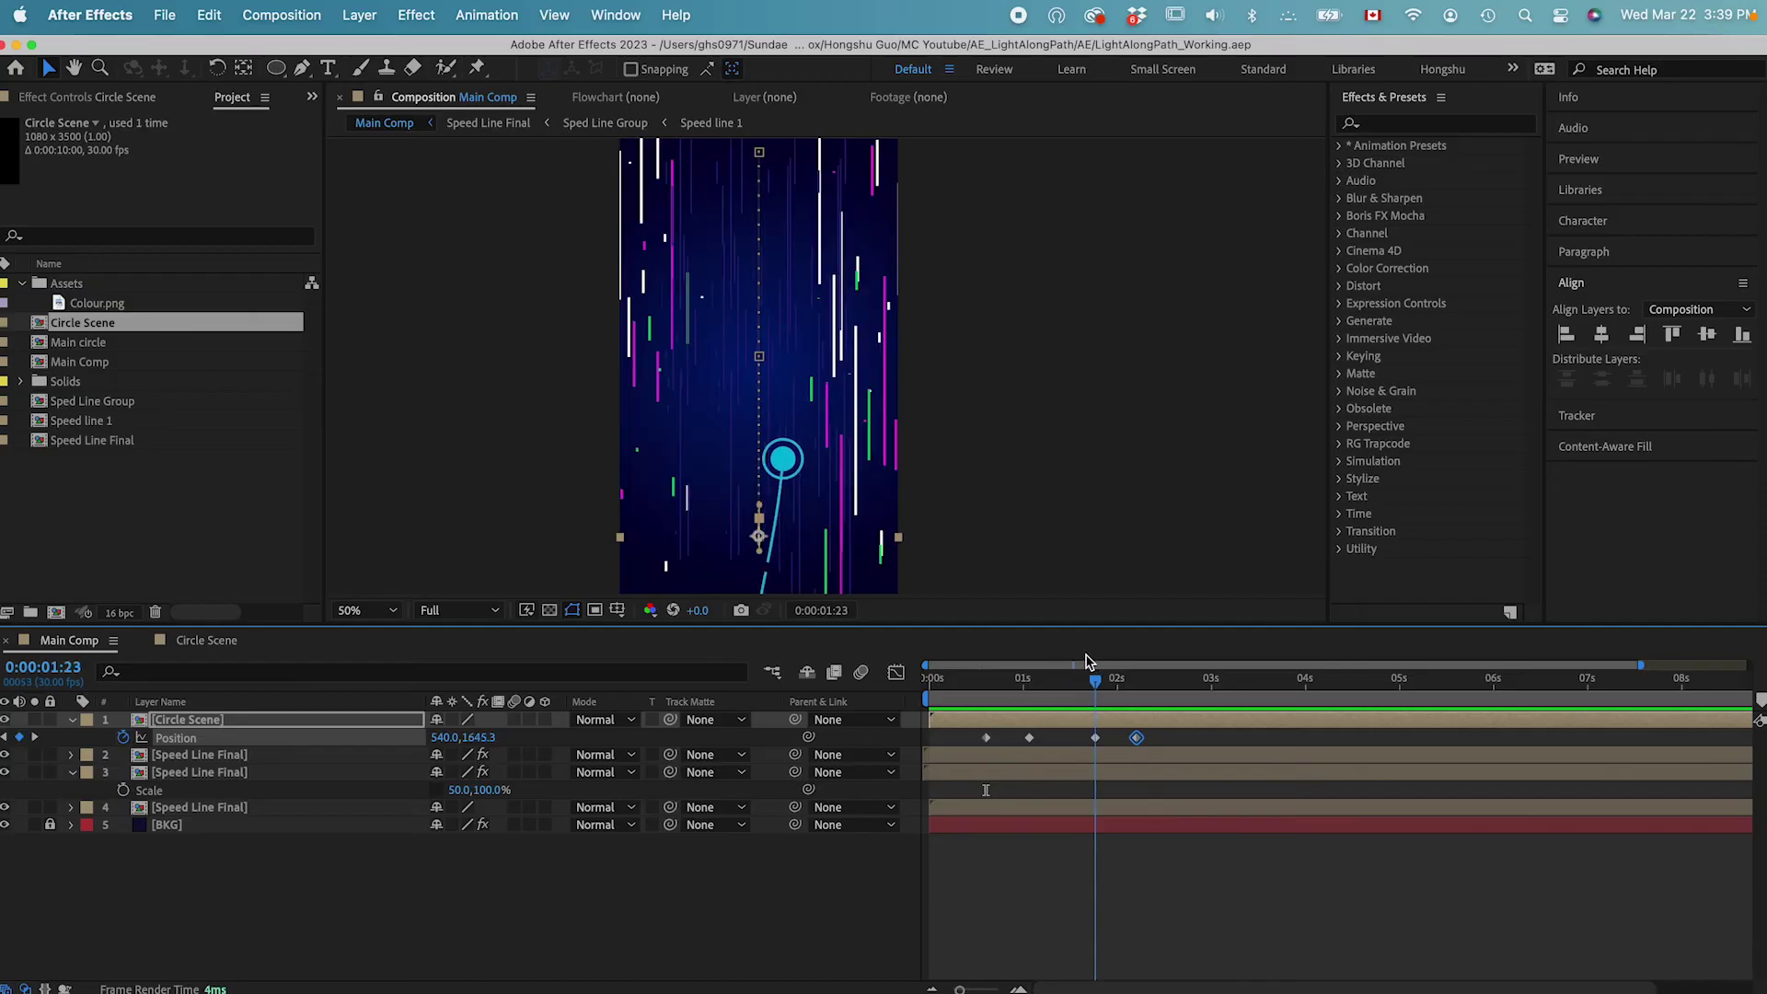
key("k")
key("super+v")
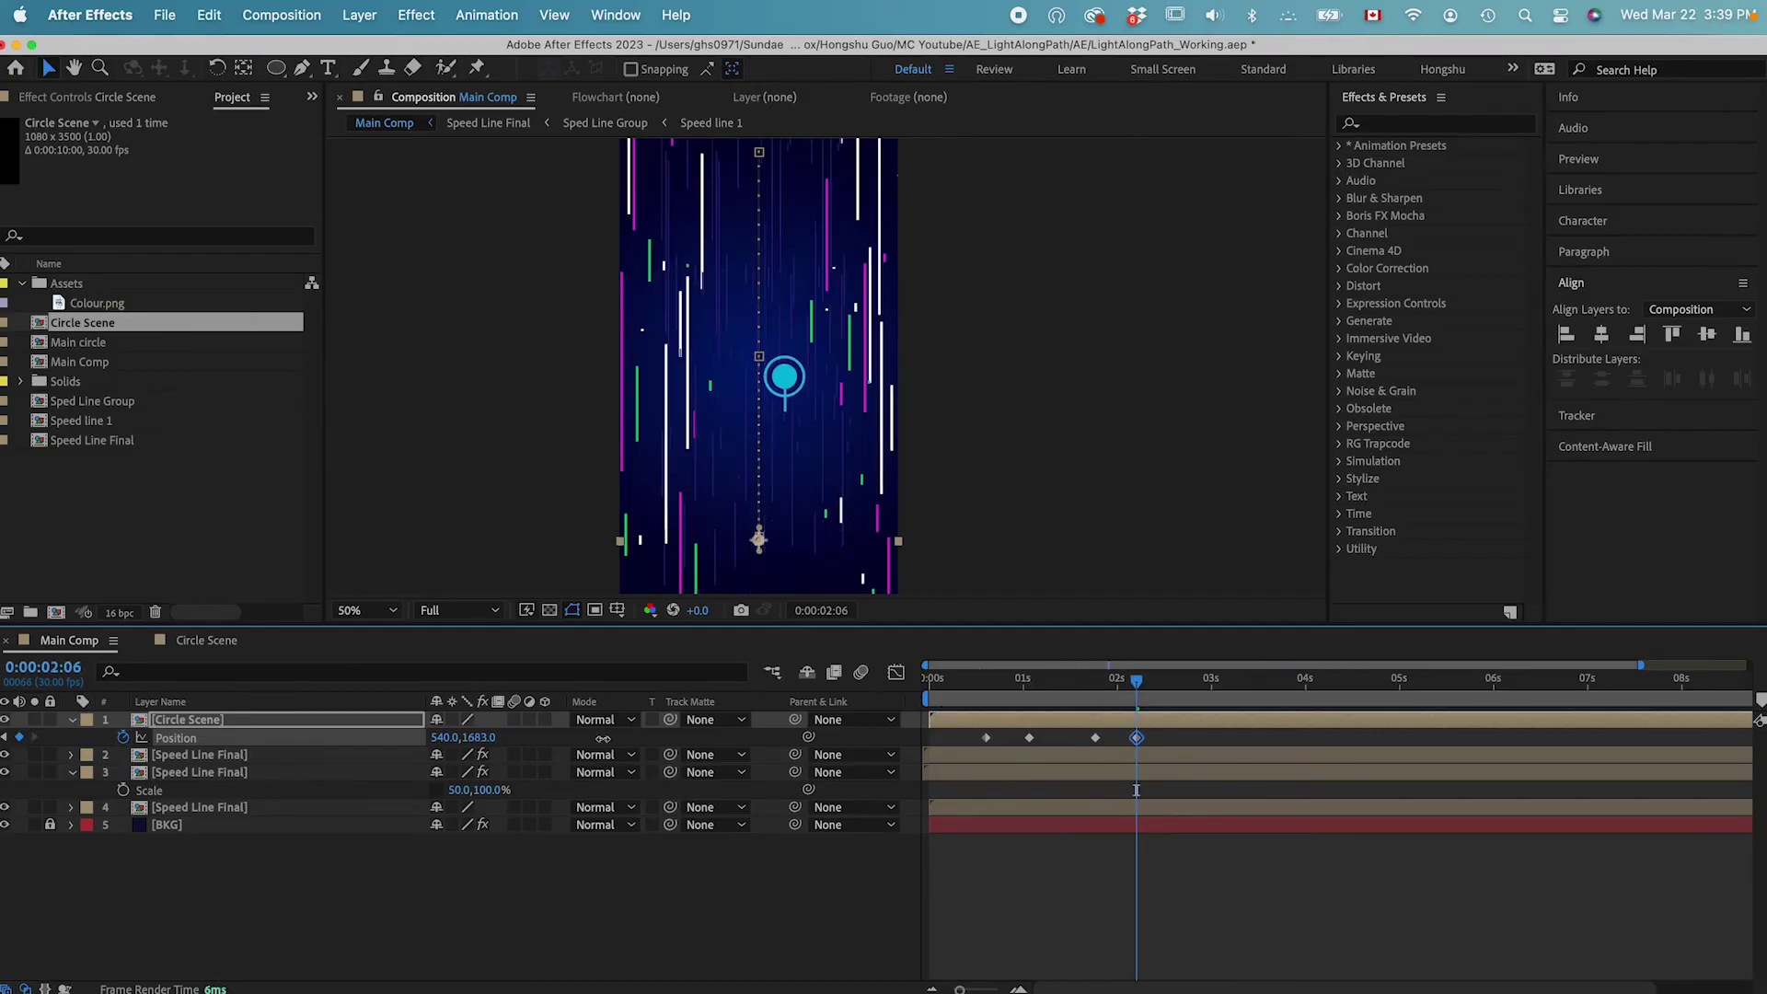
Set the Circle Scene layer's Position to 447, 1564 at 0:00:02:13 so the circle sits in the frame's centre.
left_click_drag(1084, 682, 1158, 682)
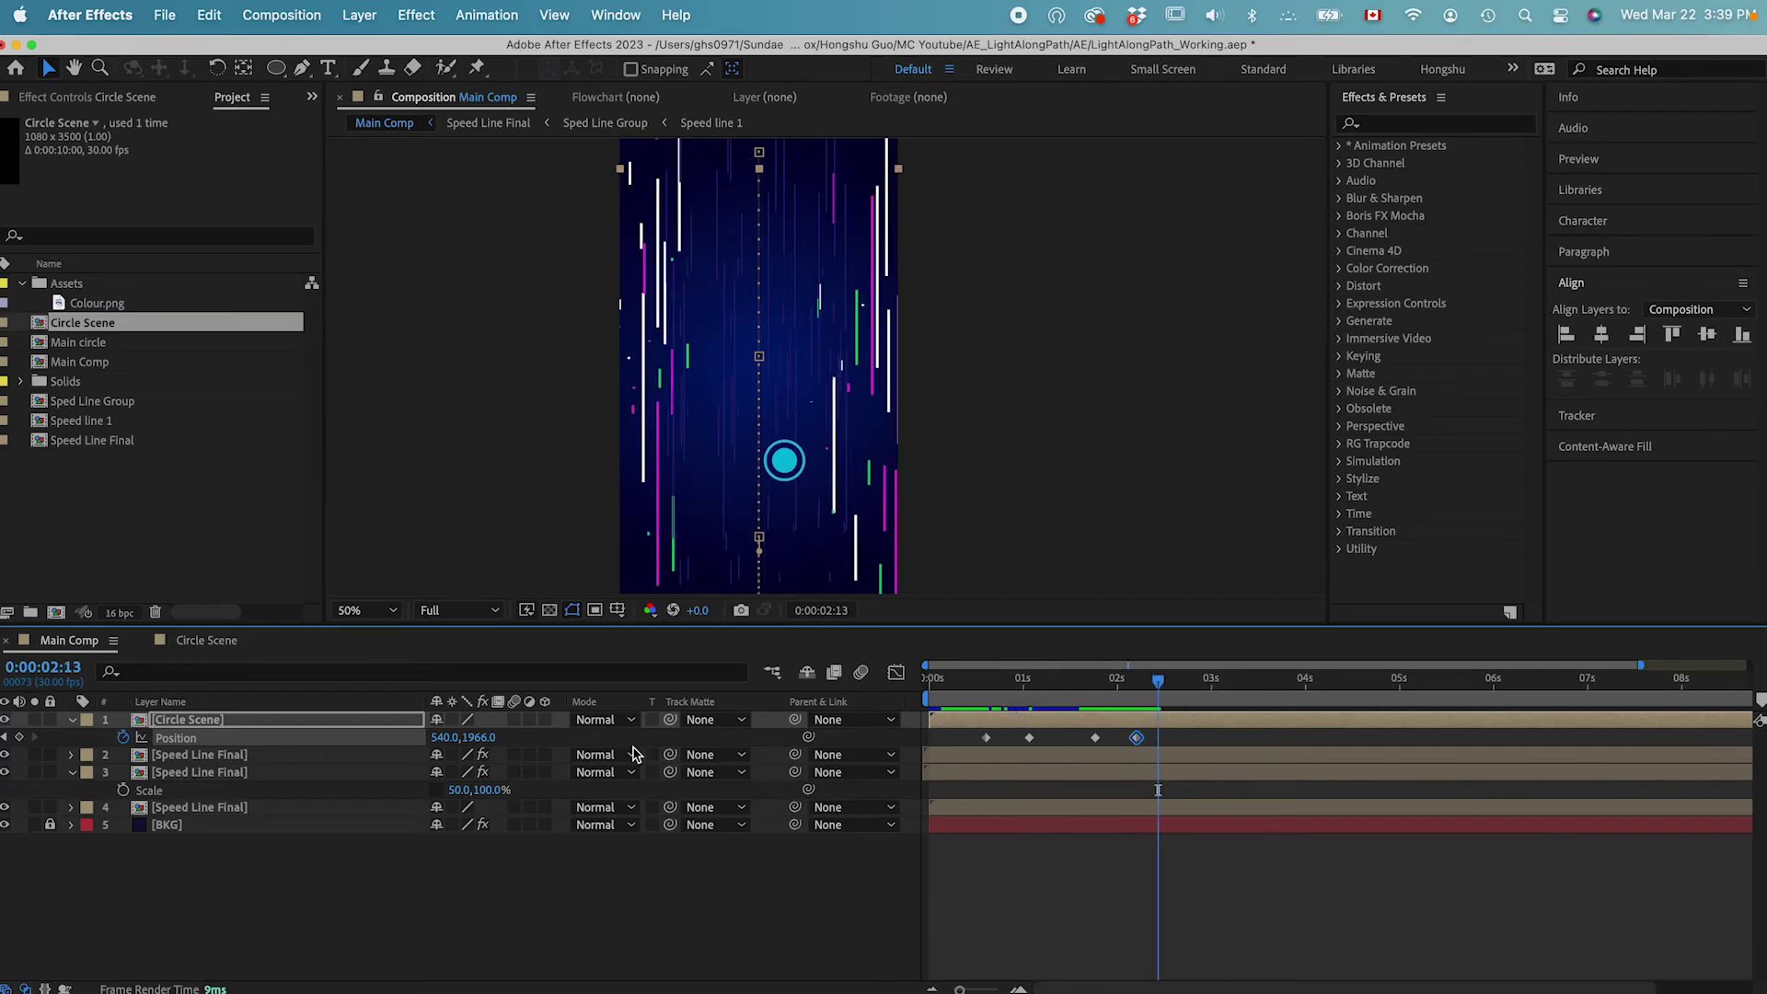
left_click_drag(481, 738, 324, 758)
left_click_drag(446, 739, 344, 736)
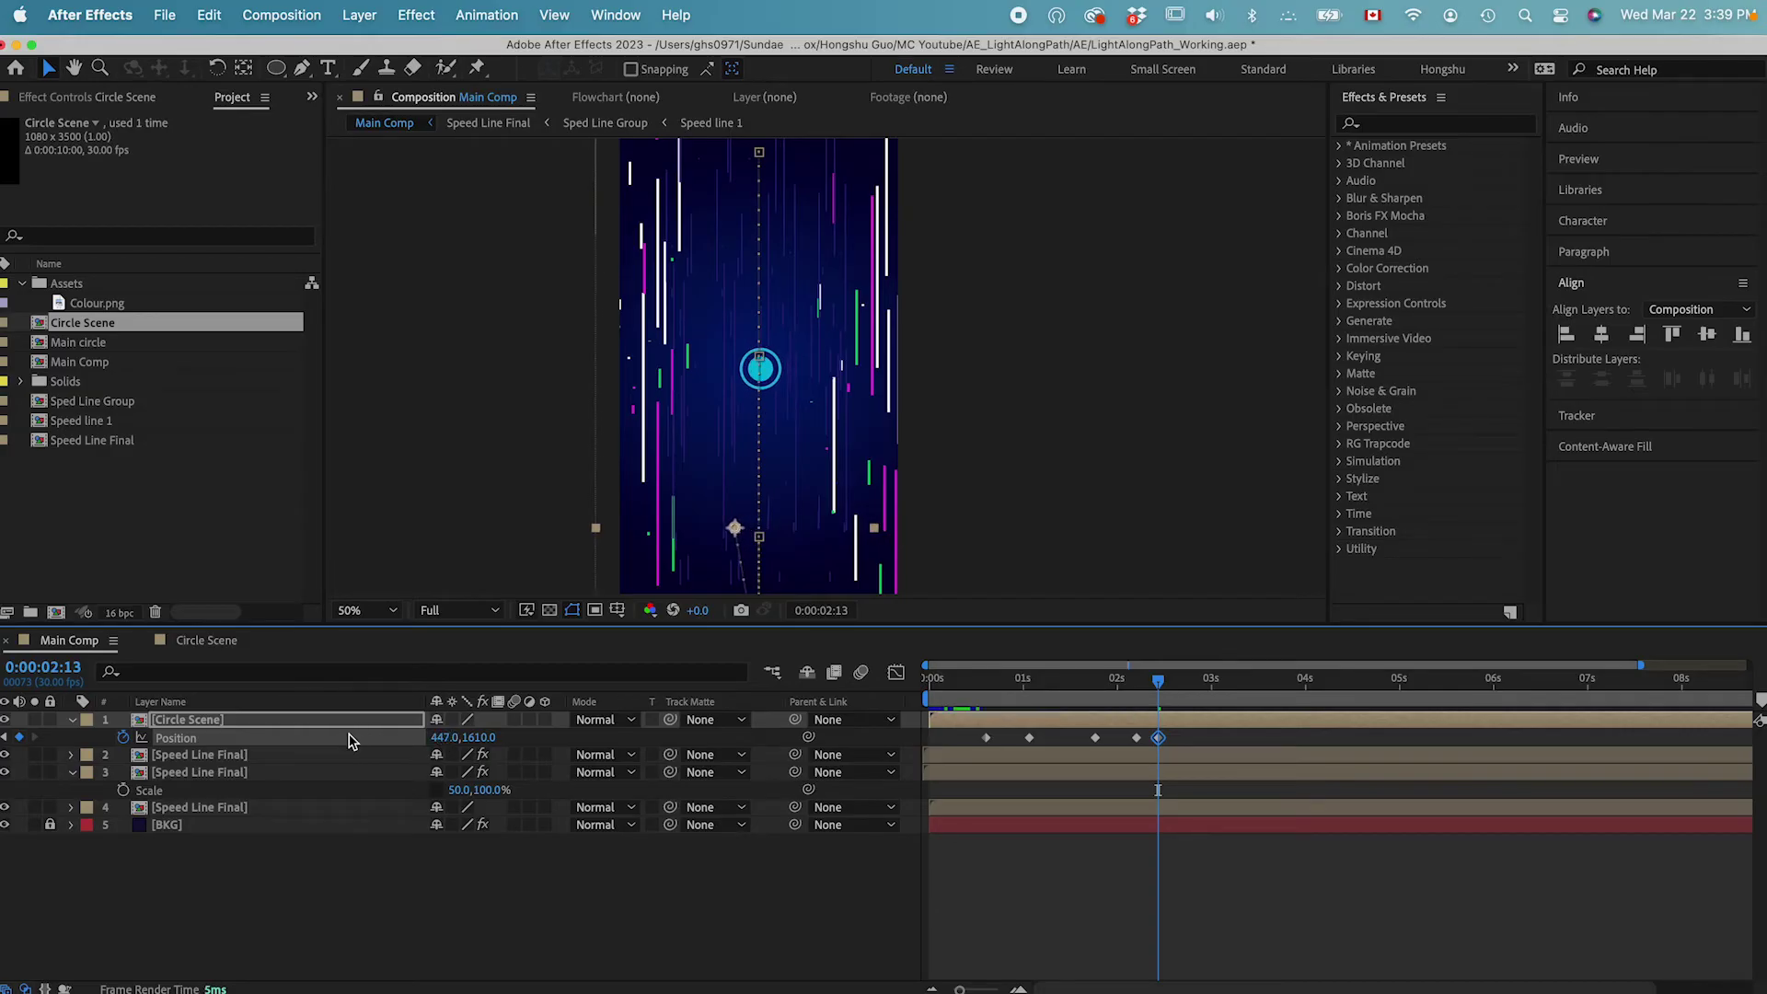
left_click_drag(508, 737, 420, 743)
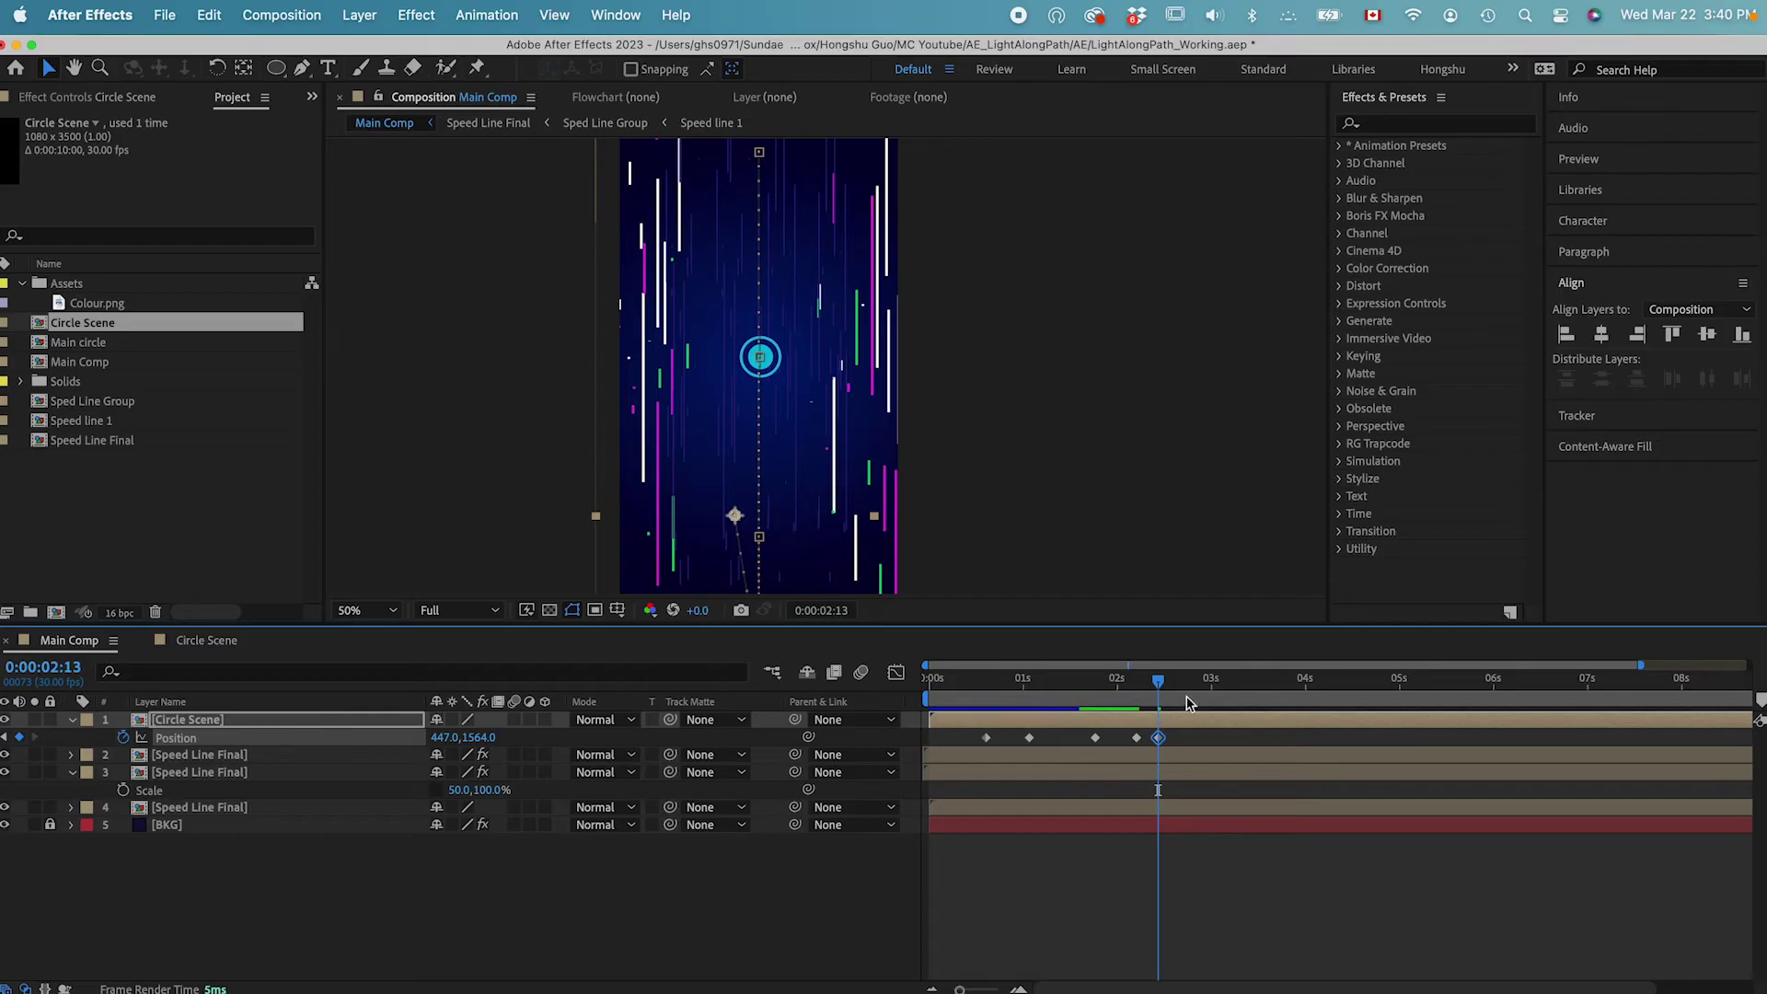
Set the X Position of Circle Scene to 447 at the 0:00:02:06 keyframe and preview the motion from 0:00:00:12.
key("j")
left_click(447, 737)
key("super+c")
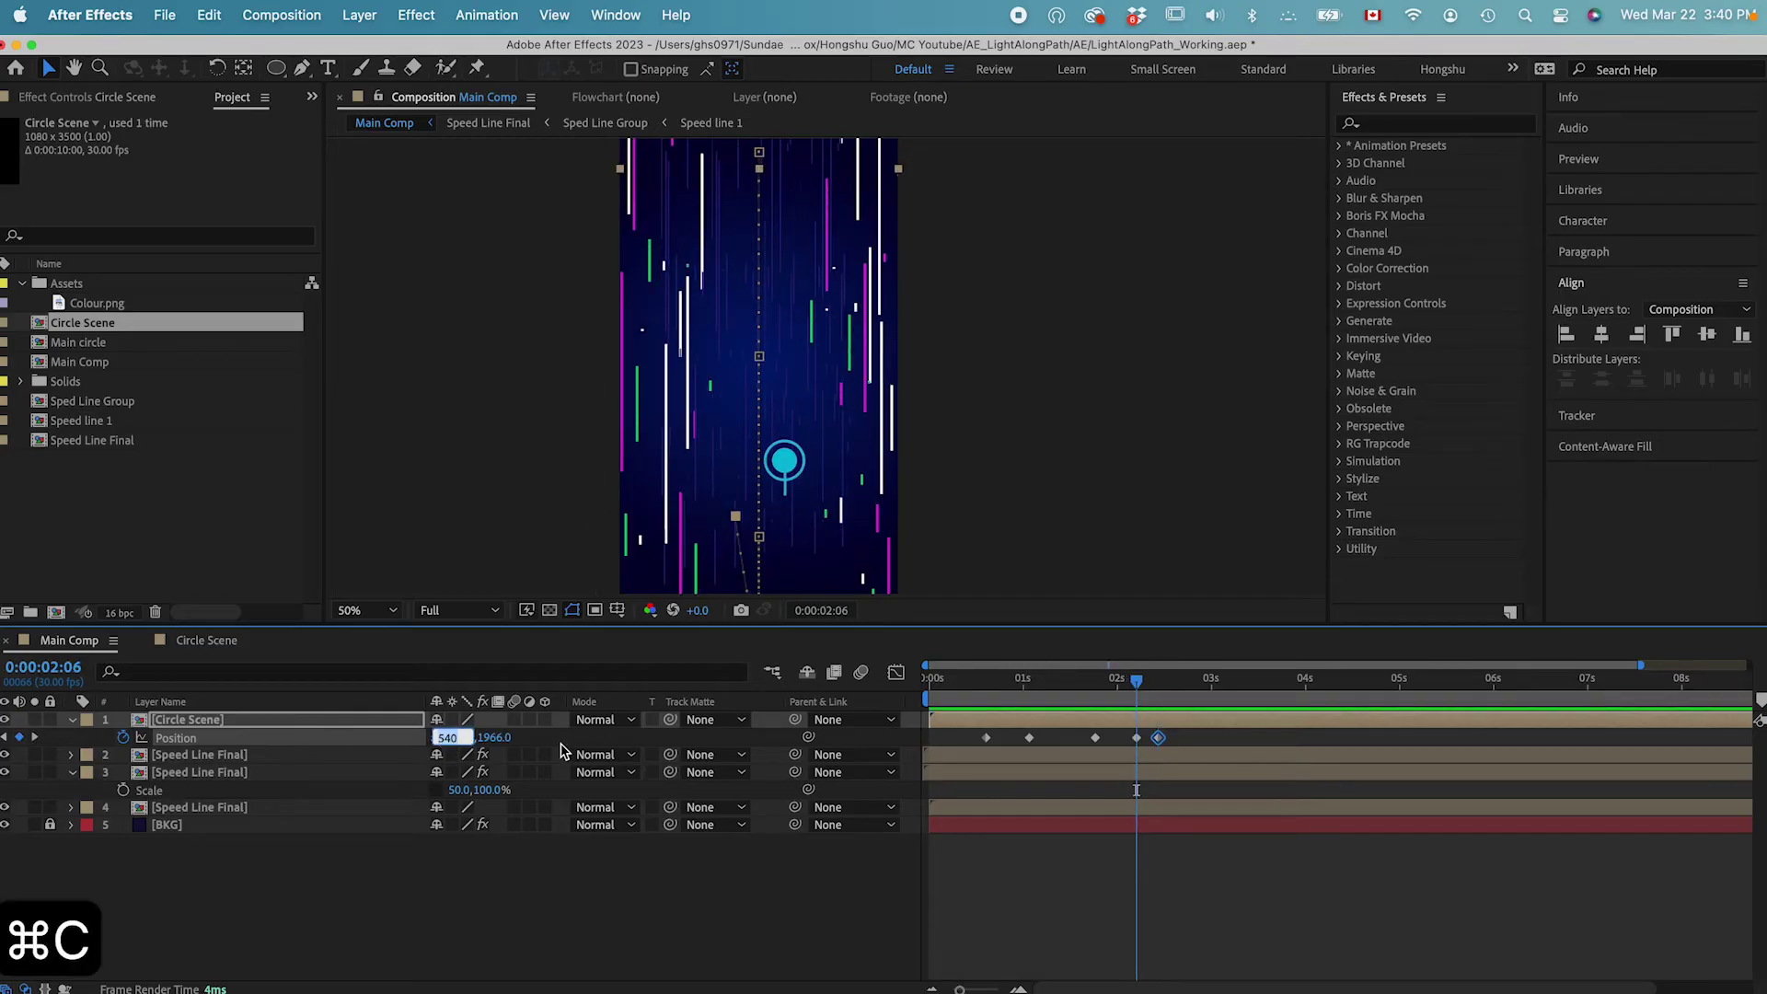
left_click_drag(1140, 682, 1161, 684)
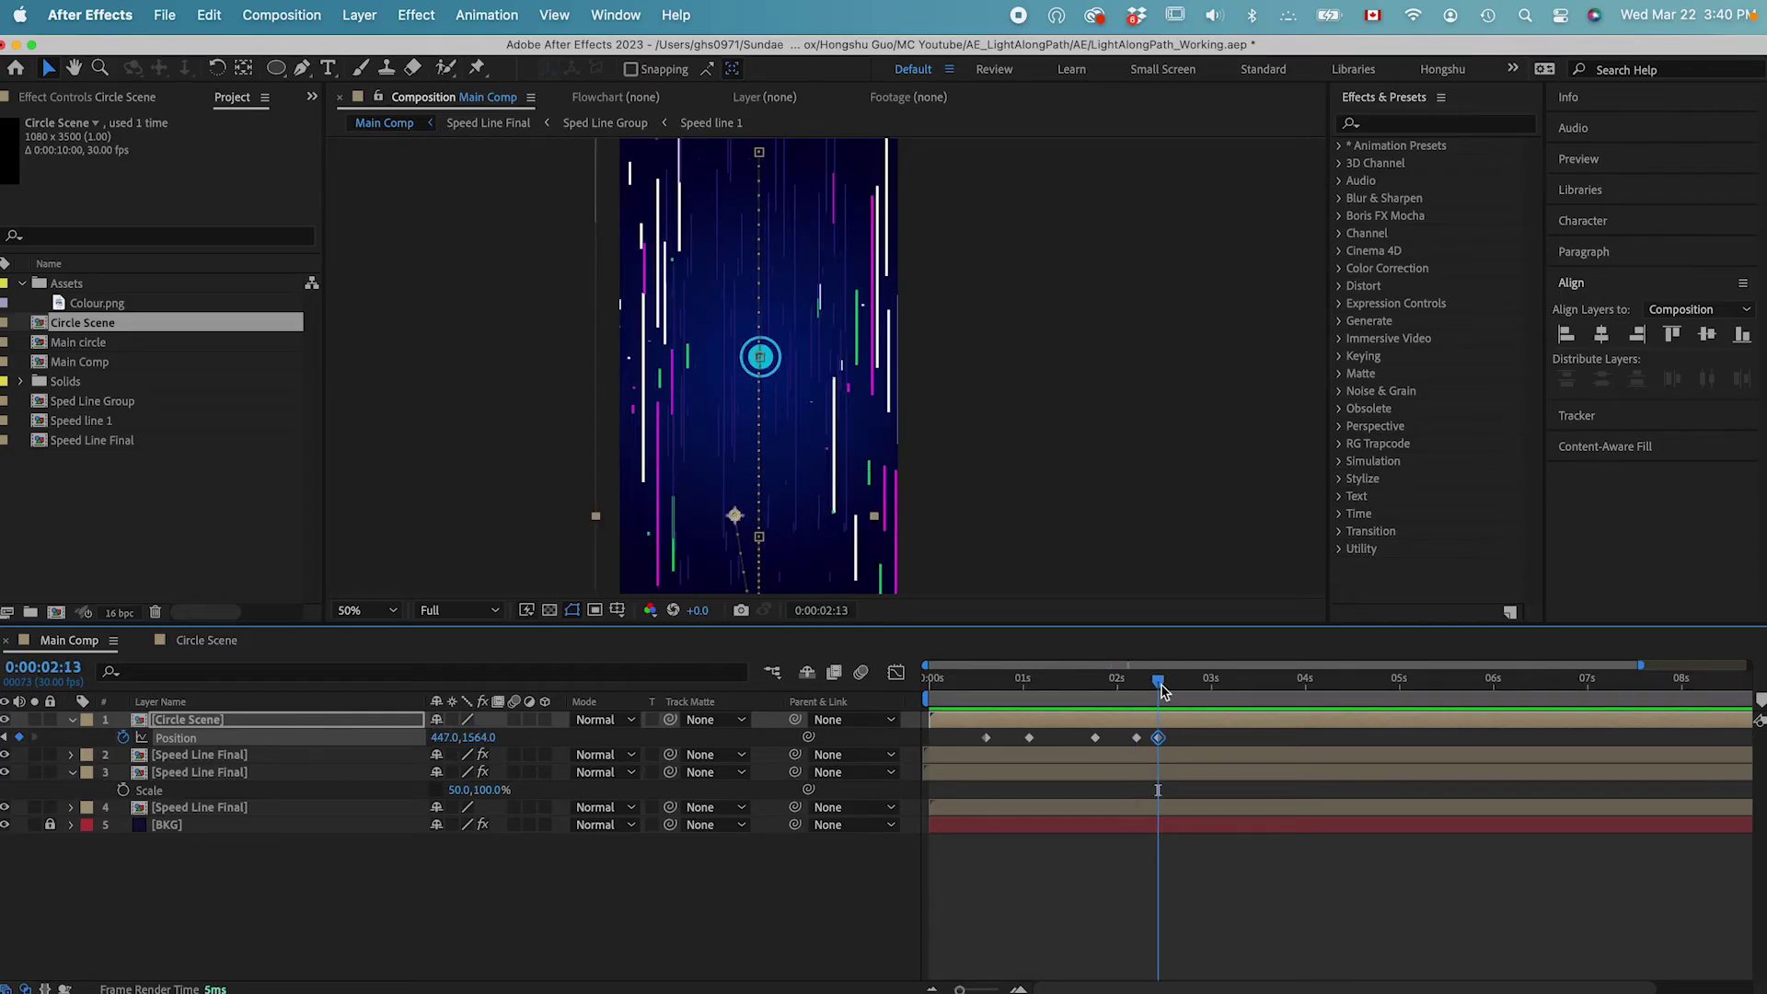
key("super+c")
key("j")
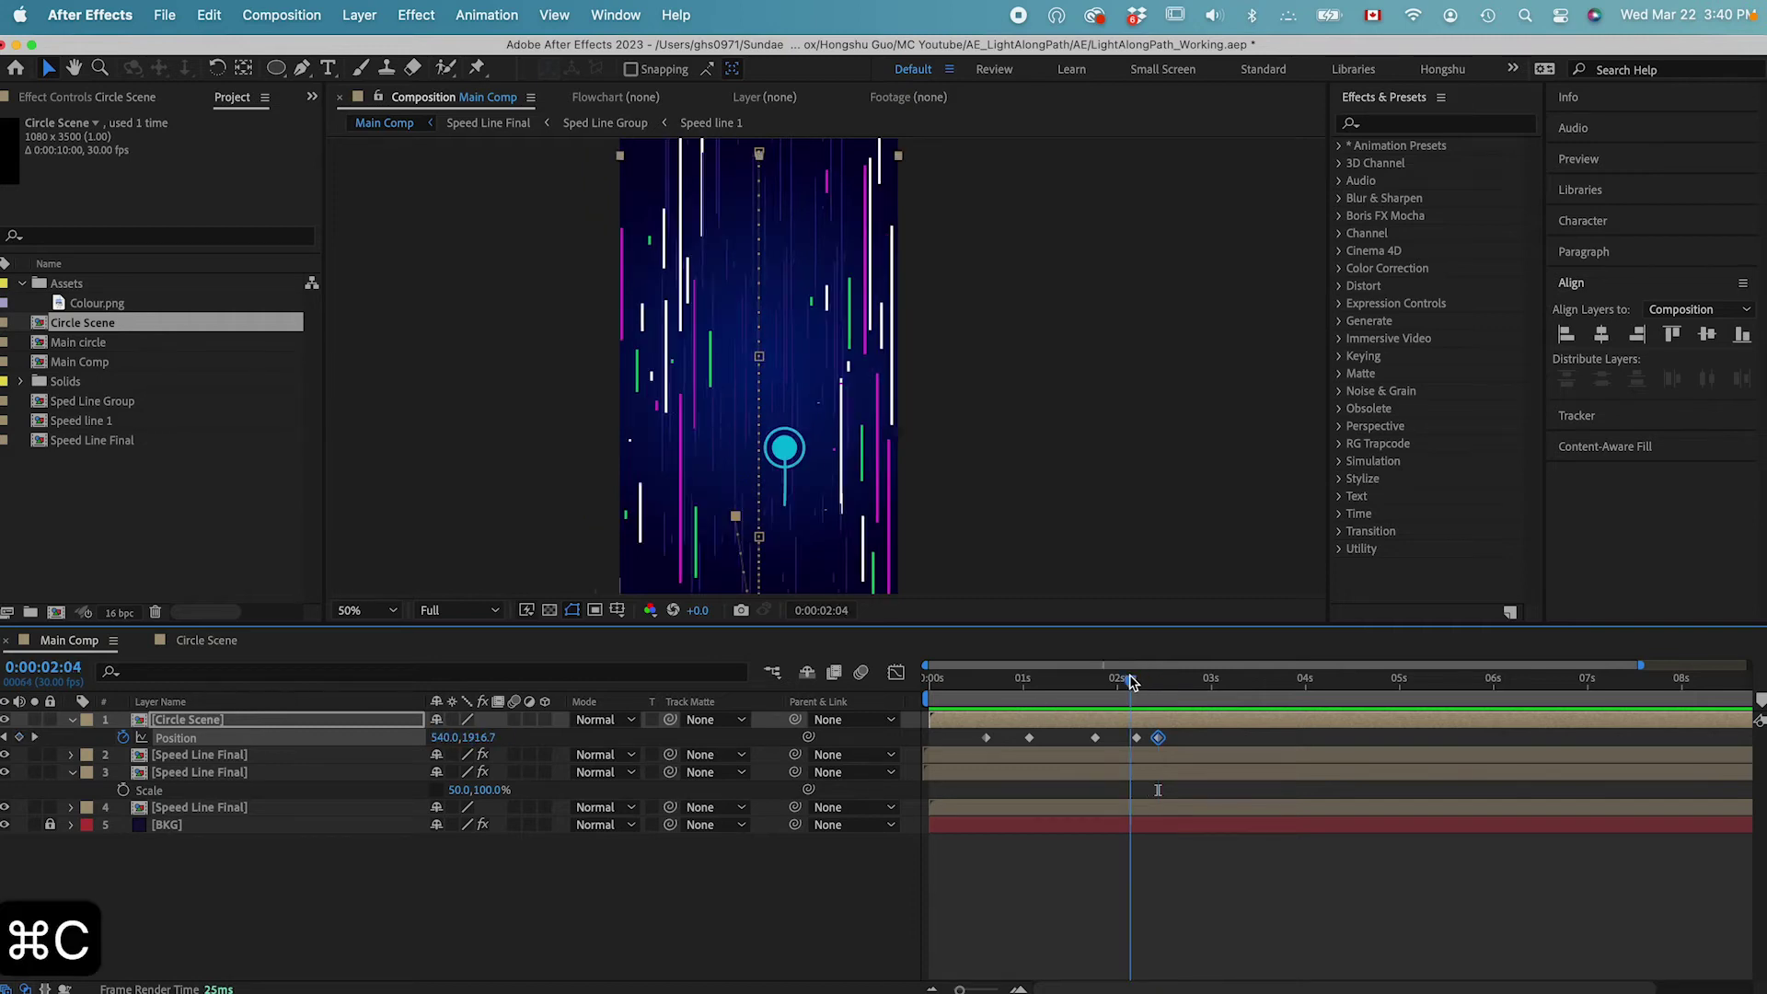
key("super+v")
left_click(565, 882)
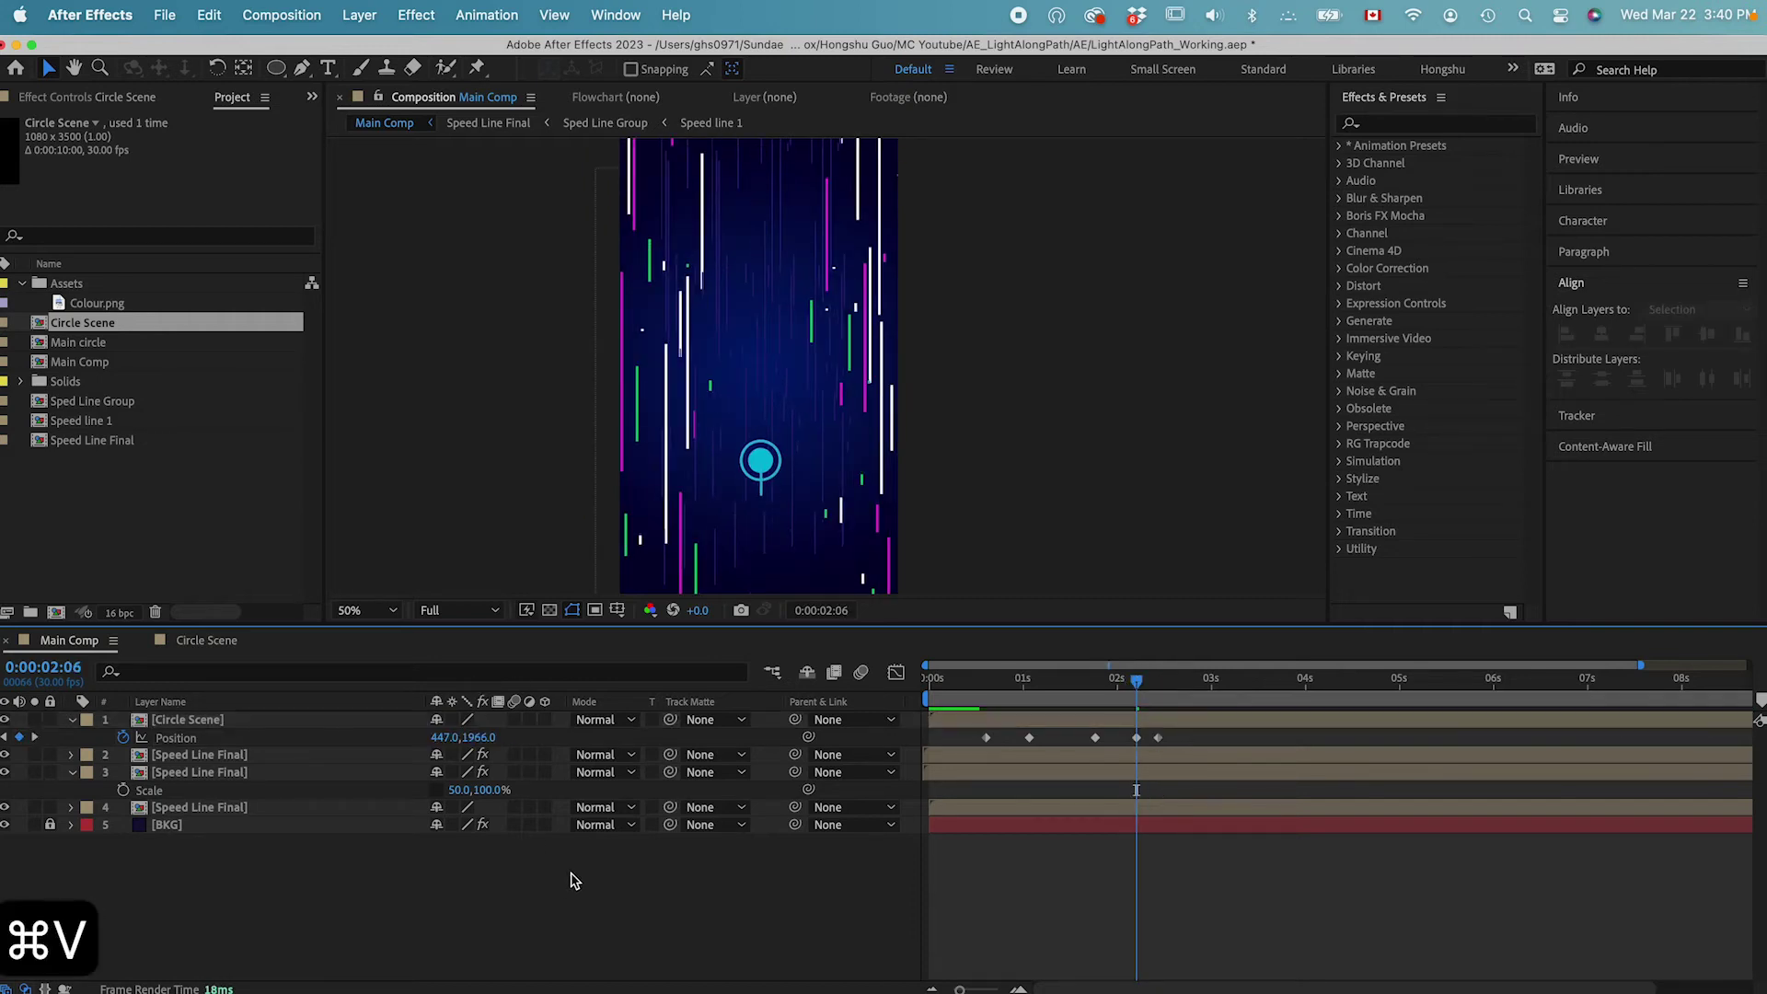
left_click(1089, 697)
left_click_drag(1089, 697, 967, 680)
key("space")
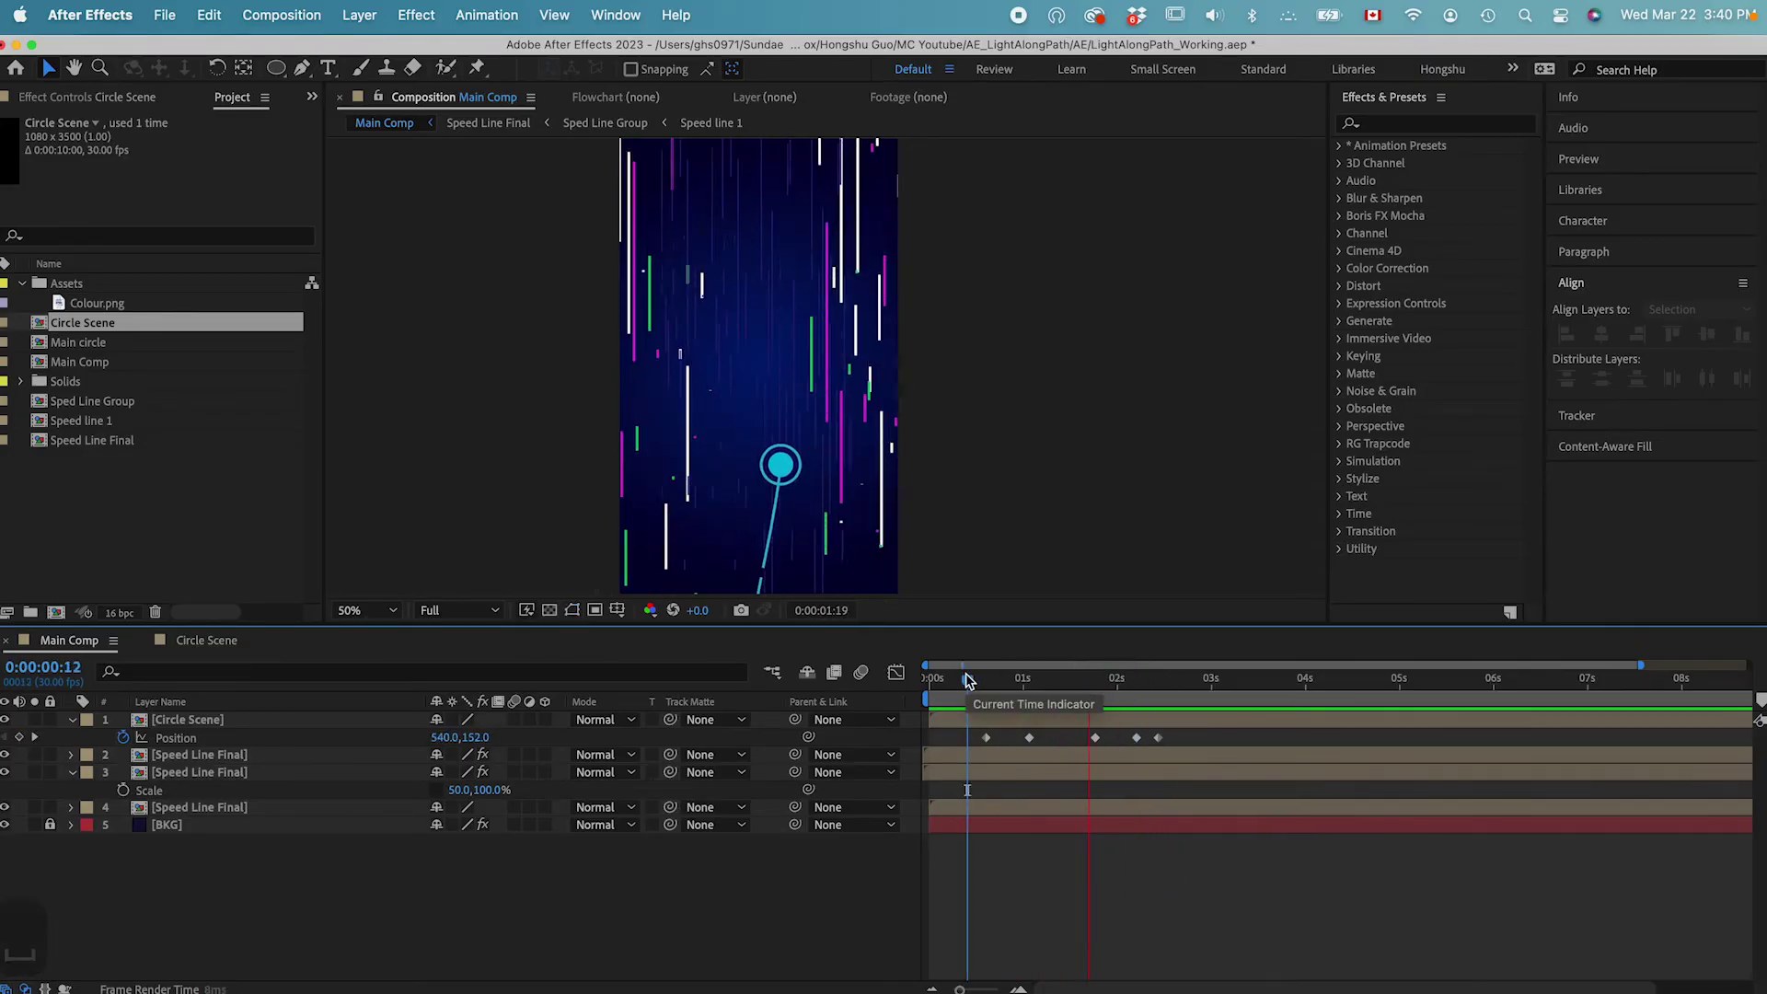
key("space")
Apply Easy Ease to all five Position keyframes of the Circle Scene layer.
left_click_drag(969, 680, 1029, 681)
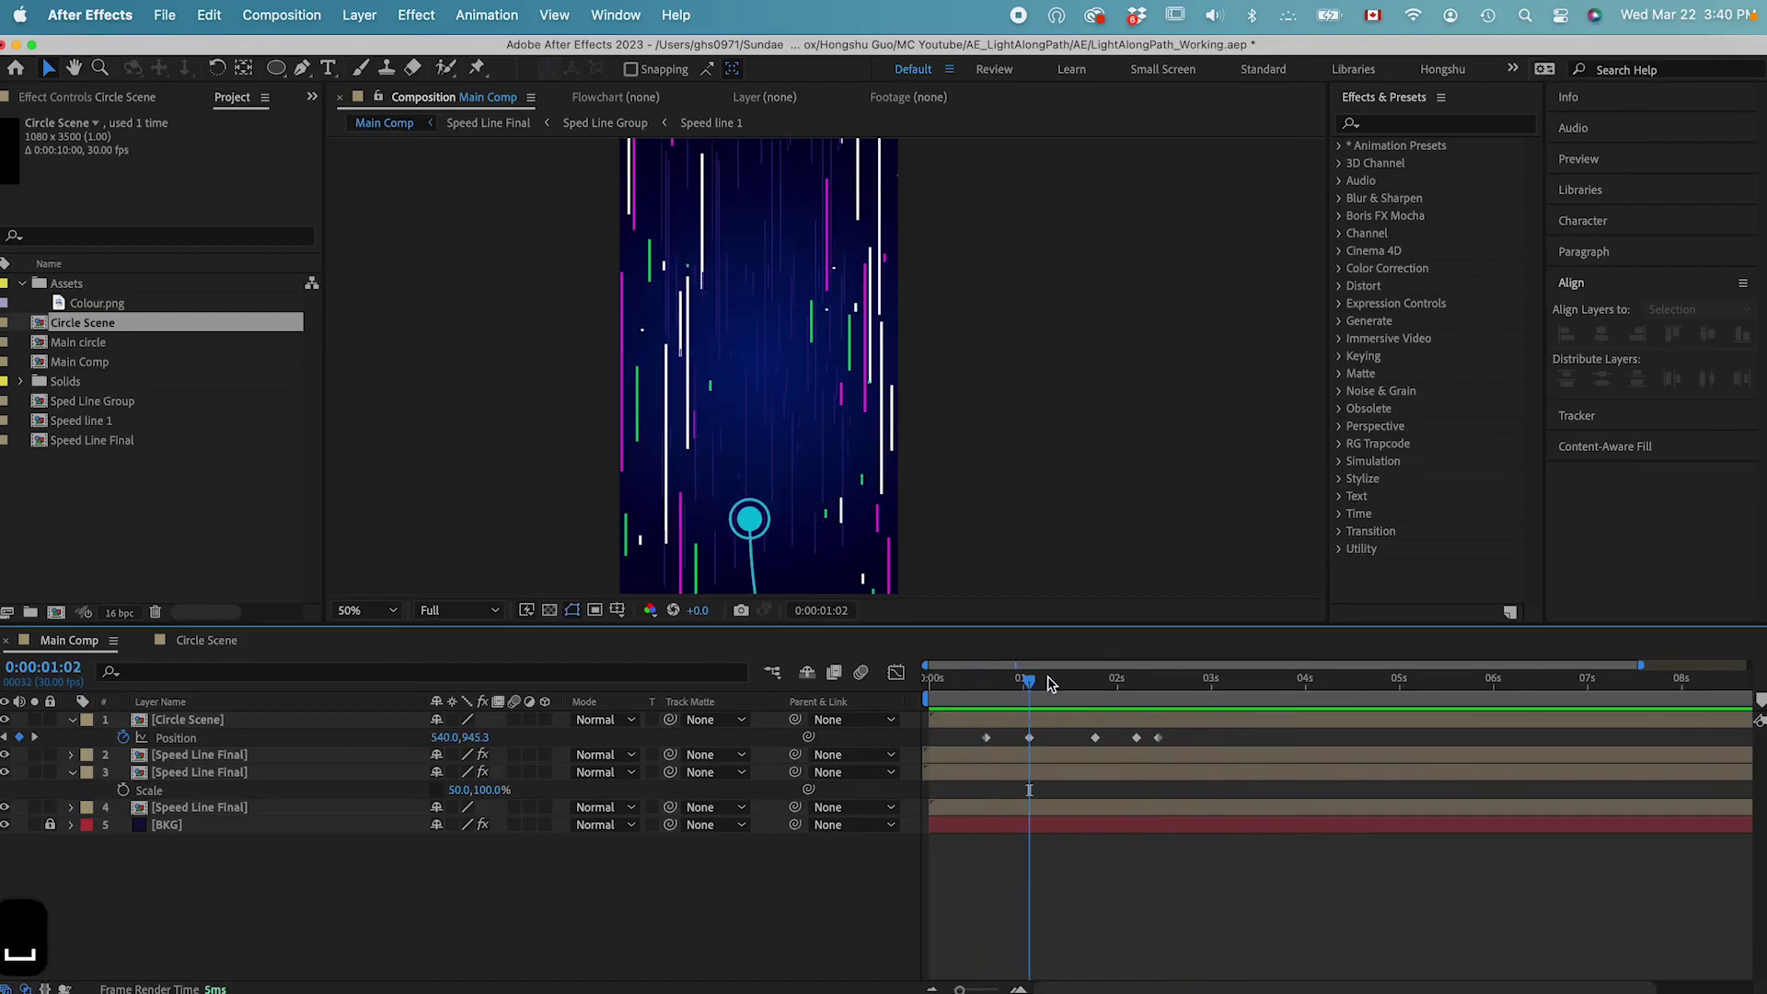
left_click_drag(1183, 744, 927, 736)
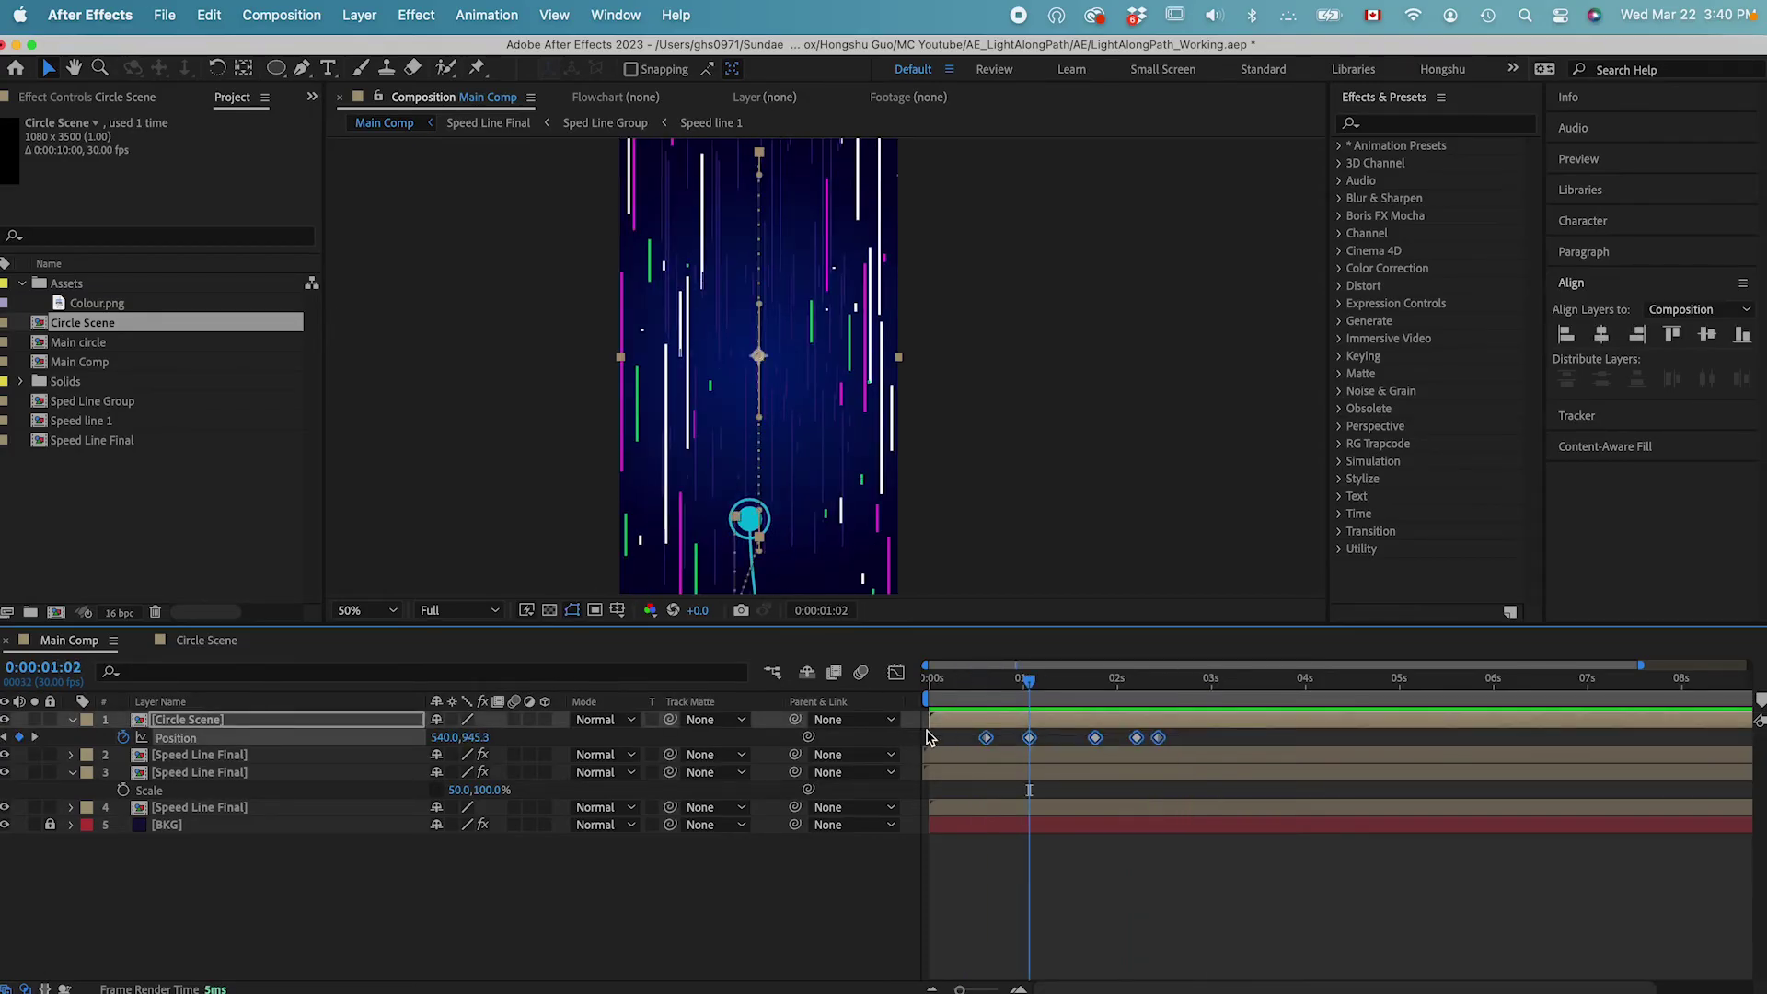
right_click(1038, 747)
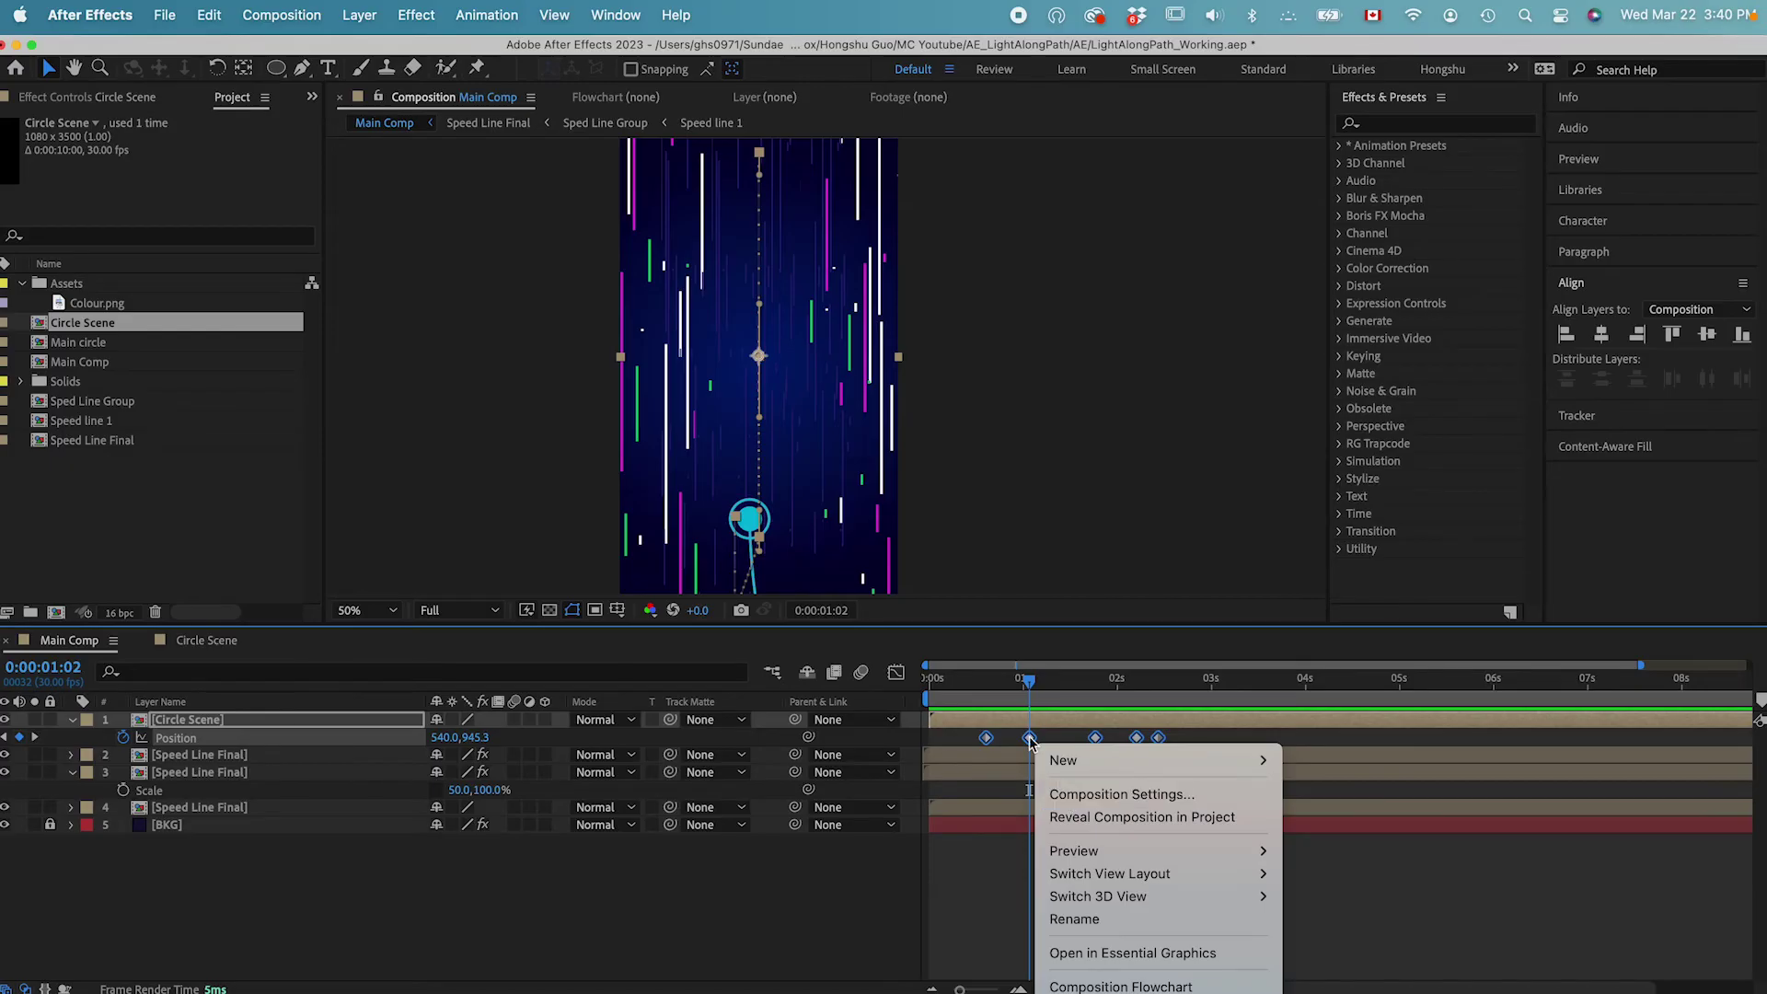
right_click(1031, 742)
mouse_move(1104, 993)
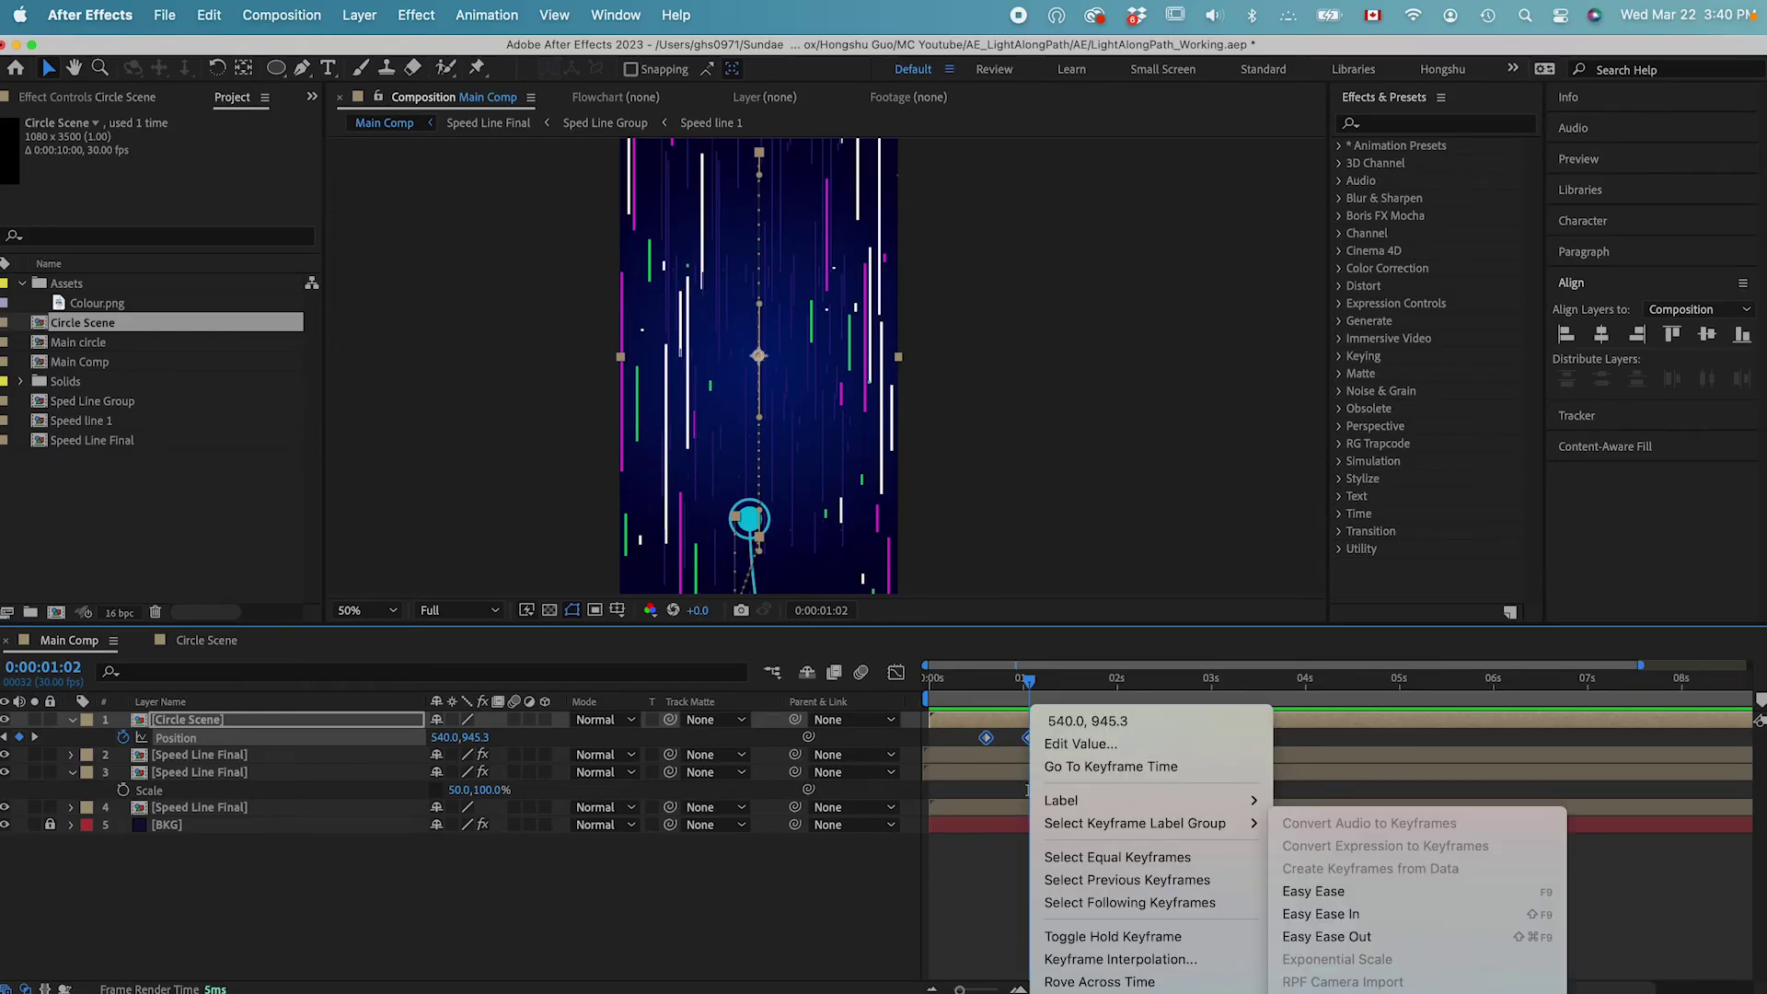
left_click(1326, 891)
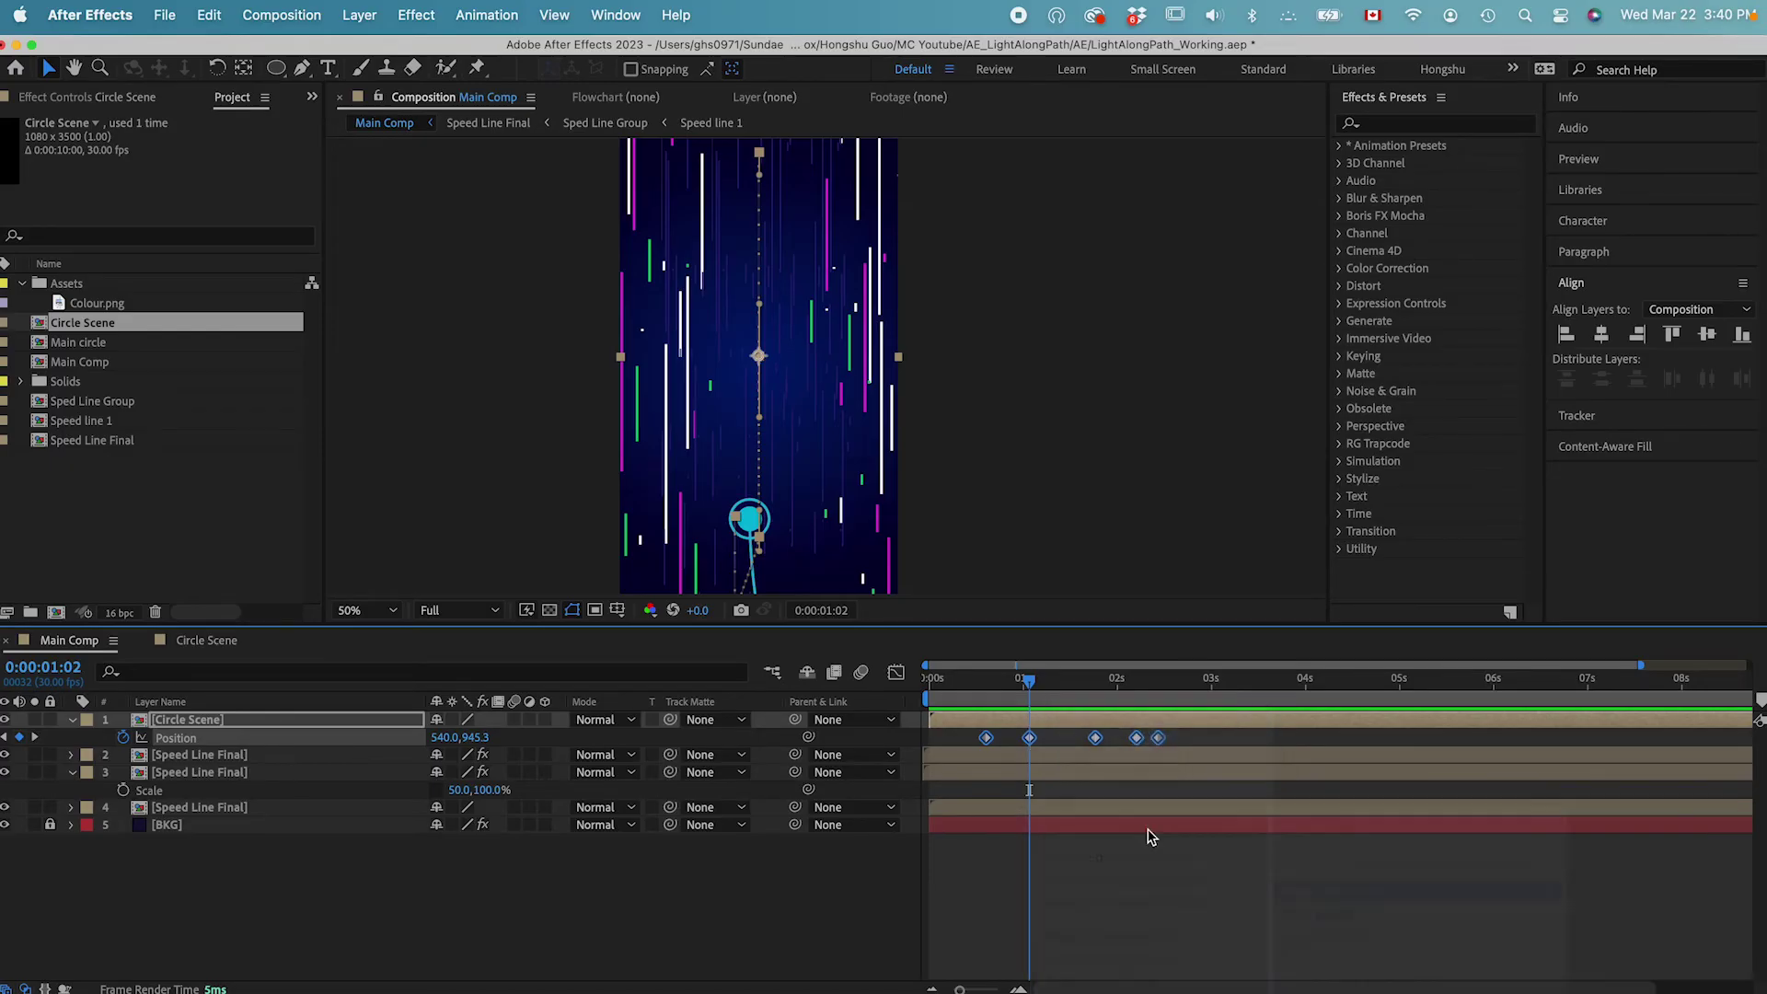
In the speed graph, lengthen the ease handles between the first three Circle Scene Position keyframes to sharpen both speed peaks.
left_click(896, 673)
left_click(1285, 969)
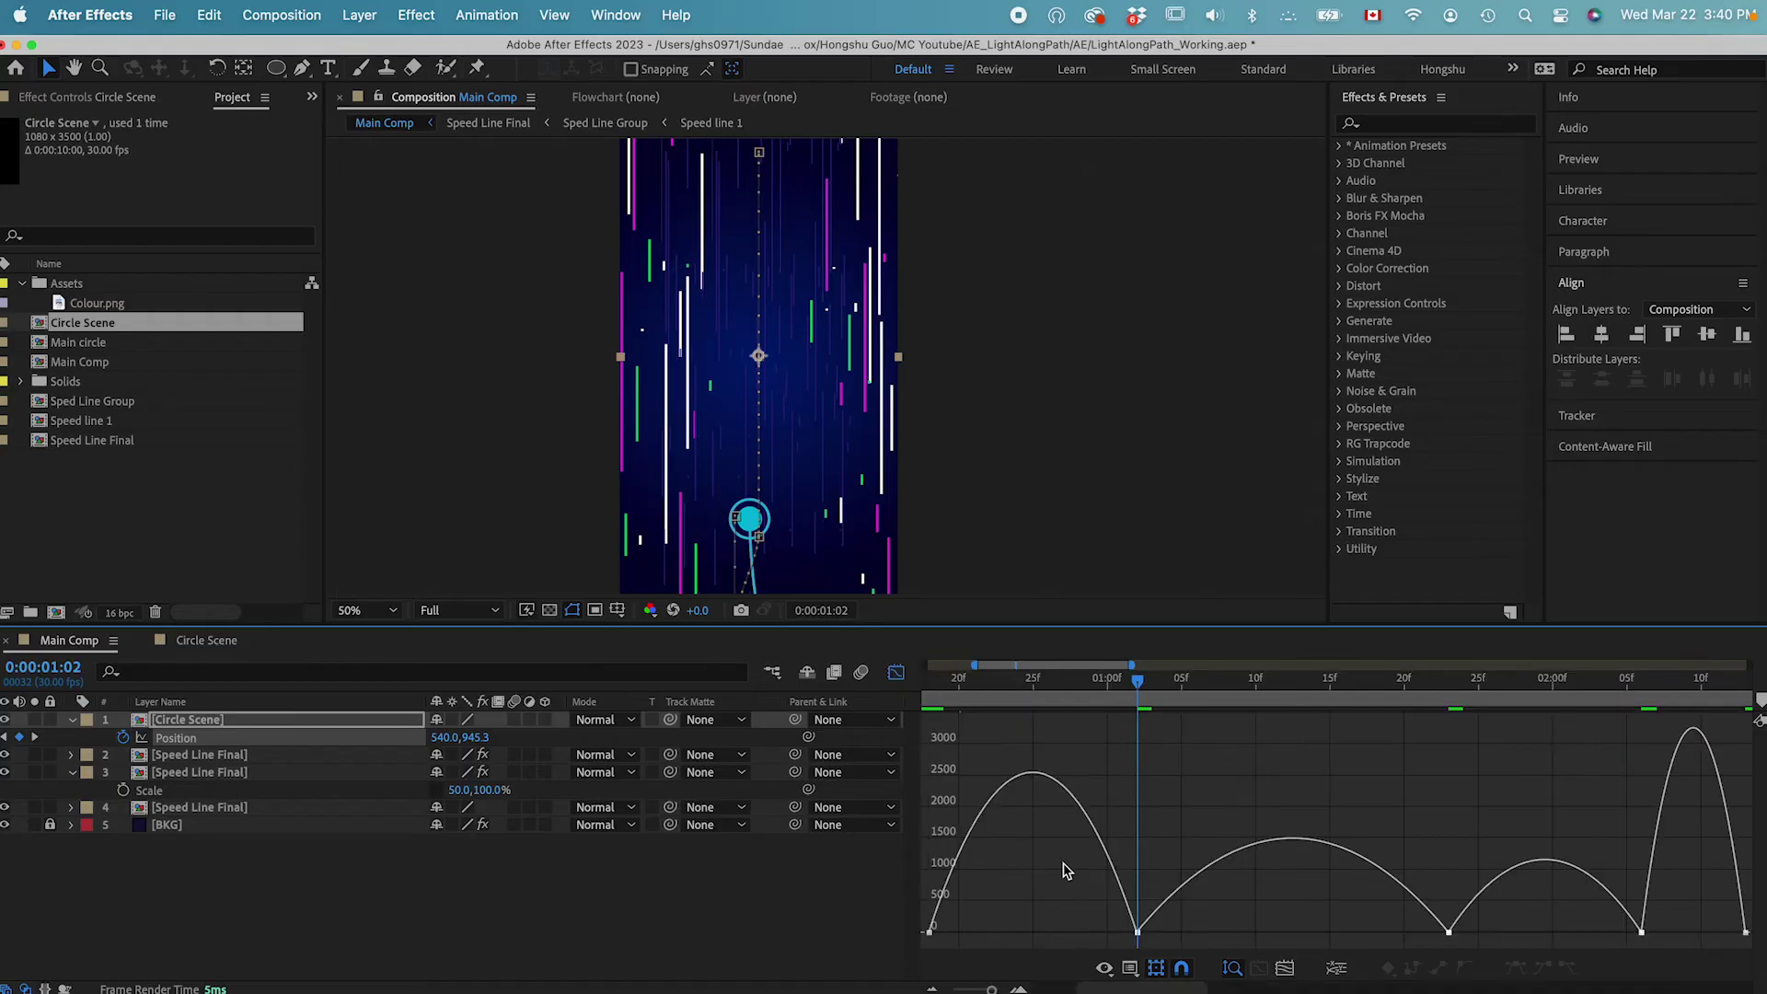
left_click_drag(924, 934, 1021, 934)
left_click_drag(1133, 933, 1113, 933)
left_click_drag(1220, 932, 1252, 932)
left_click_drag(1428, 933, 1408, 933)
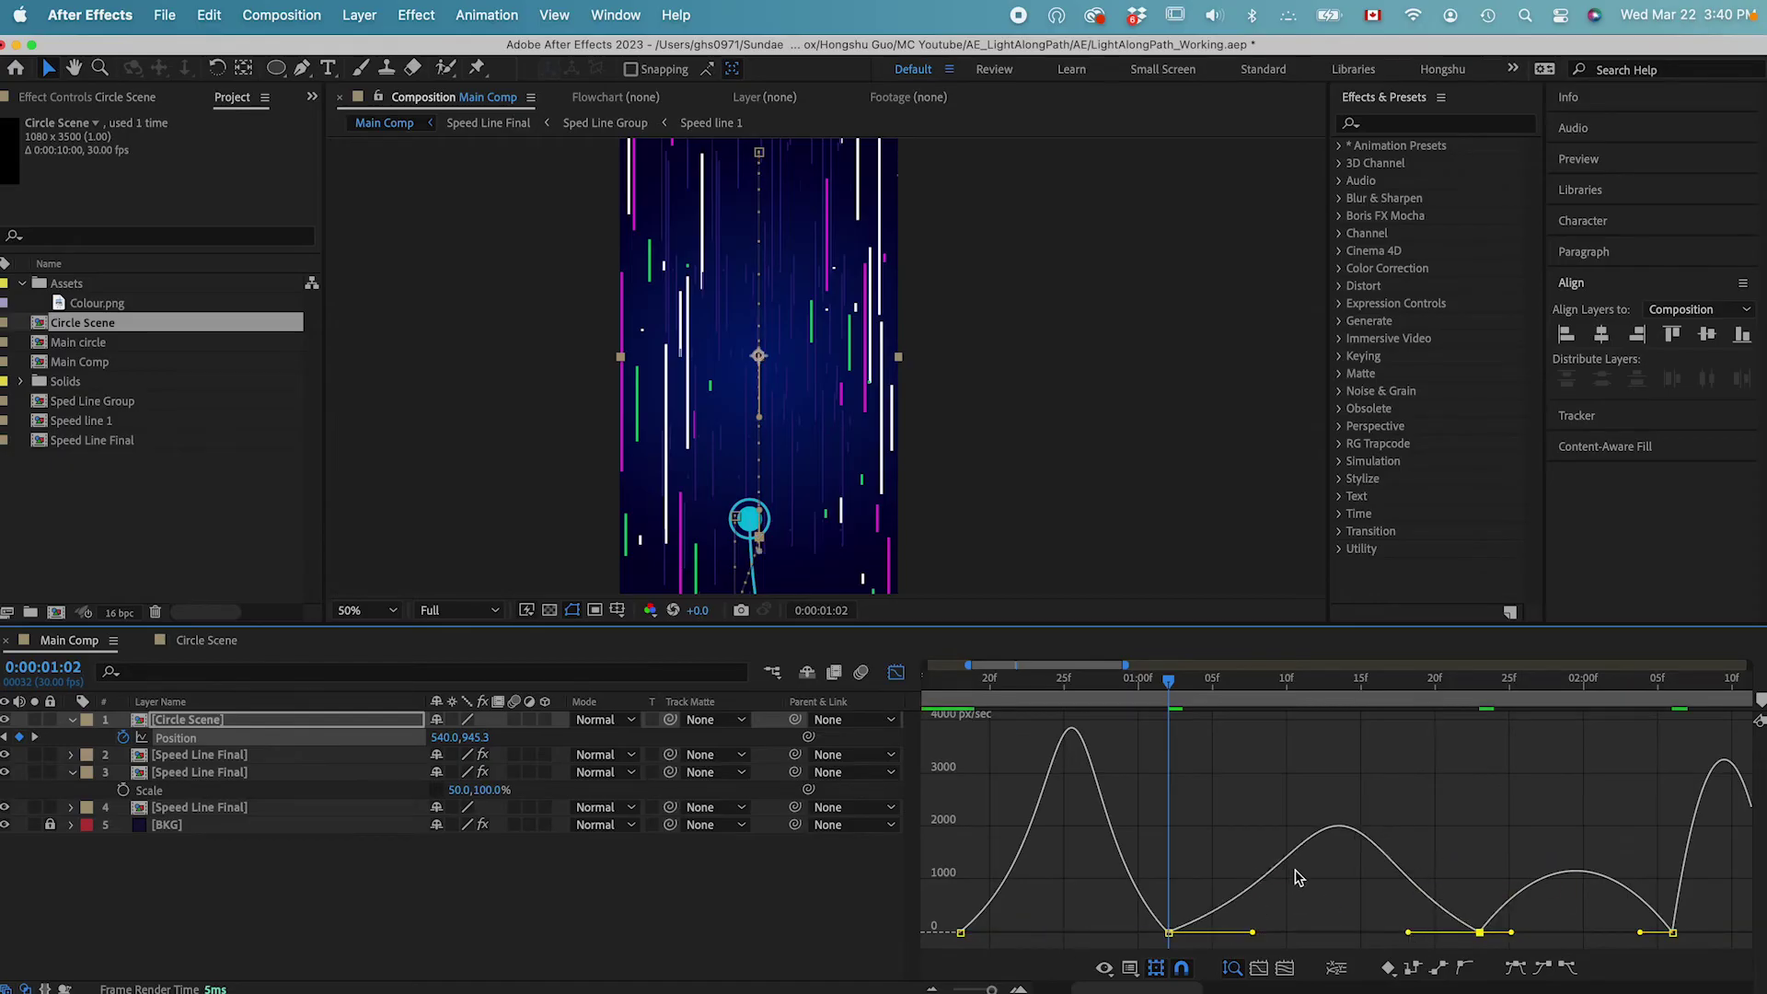
Steepen the speed curves of the last two Position segments, pushing the final peak right up to the 0:00:02:13 keyframe.
left_click(1428, 856)
key("space")
left_click(1477, 928)
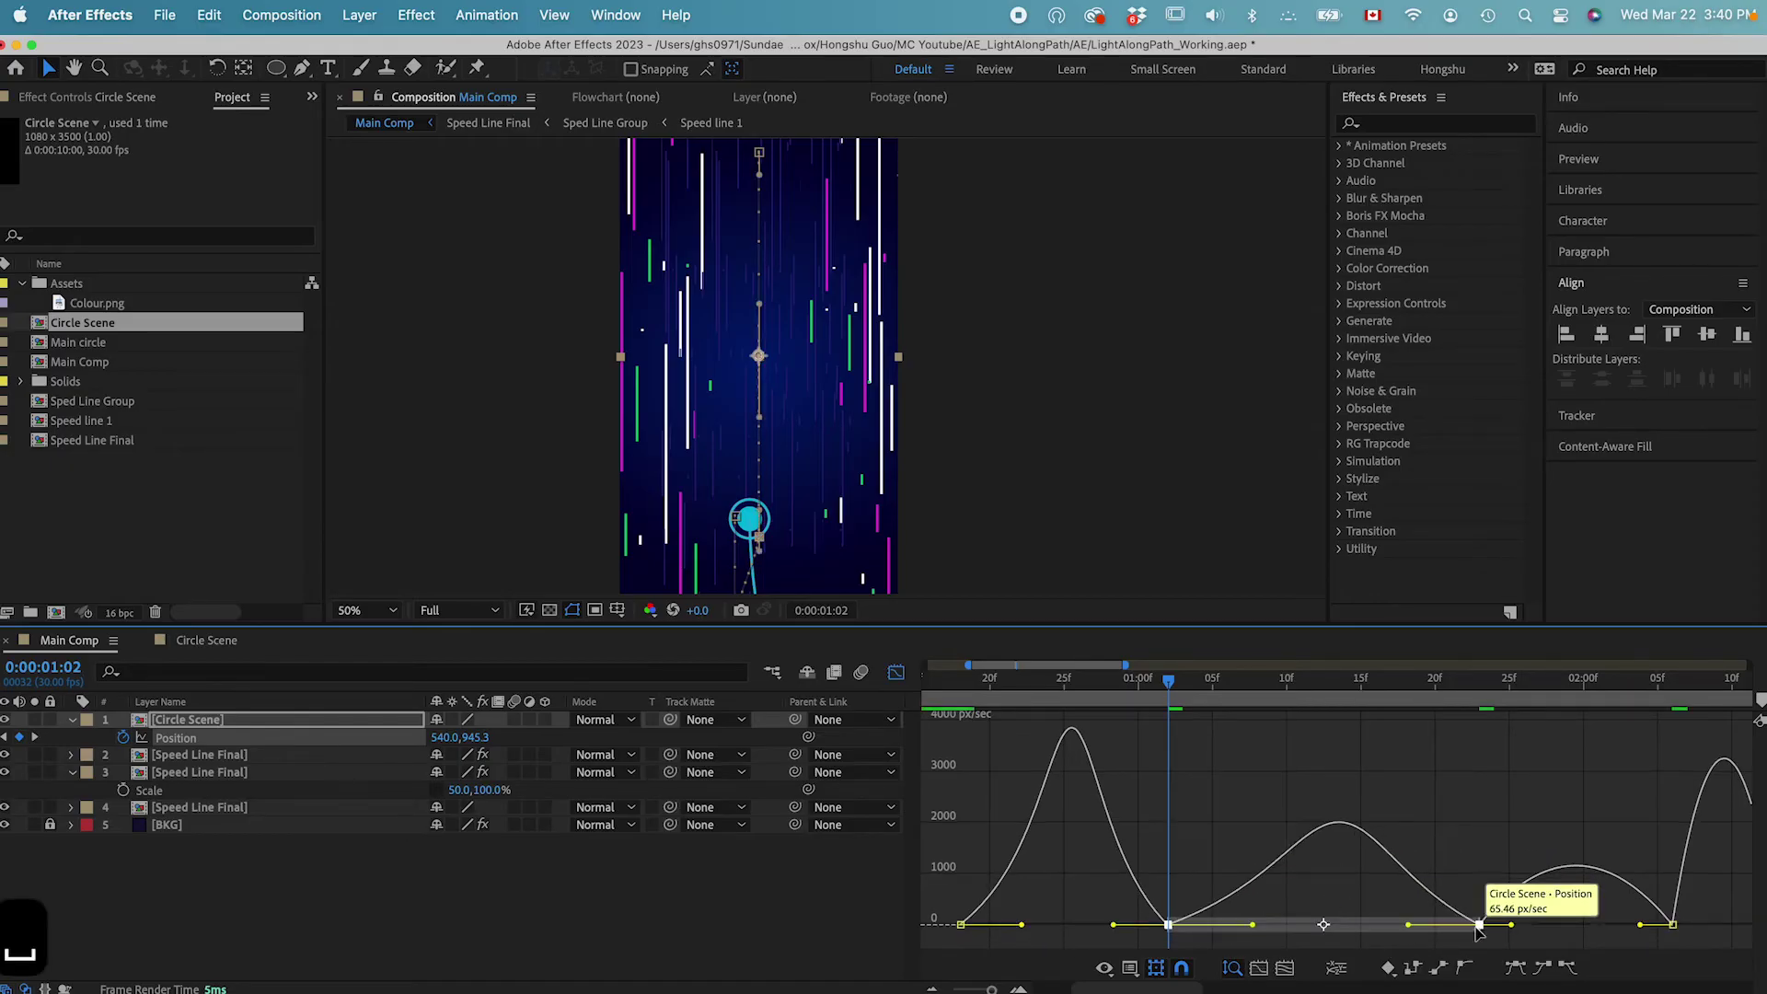
left_click_drag(1513, 926, 1606, 926)
left_click(1638, 856)
key("space")
left_click_drag(1669, 810, 1282, 816)
left_click(1389, 934)
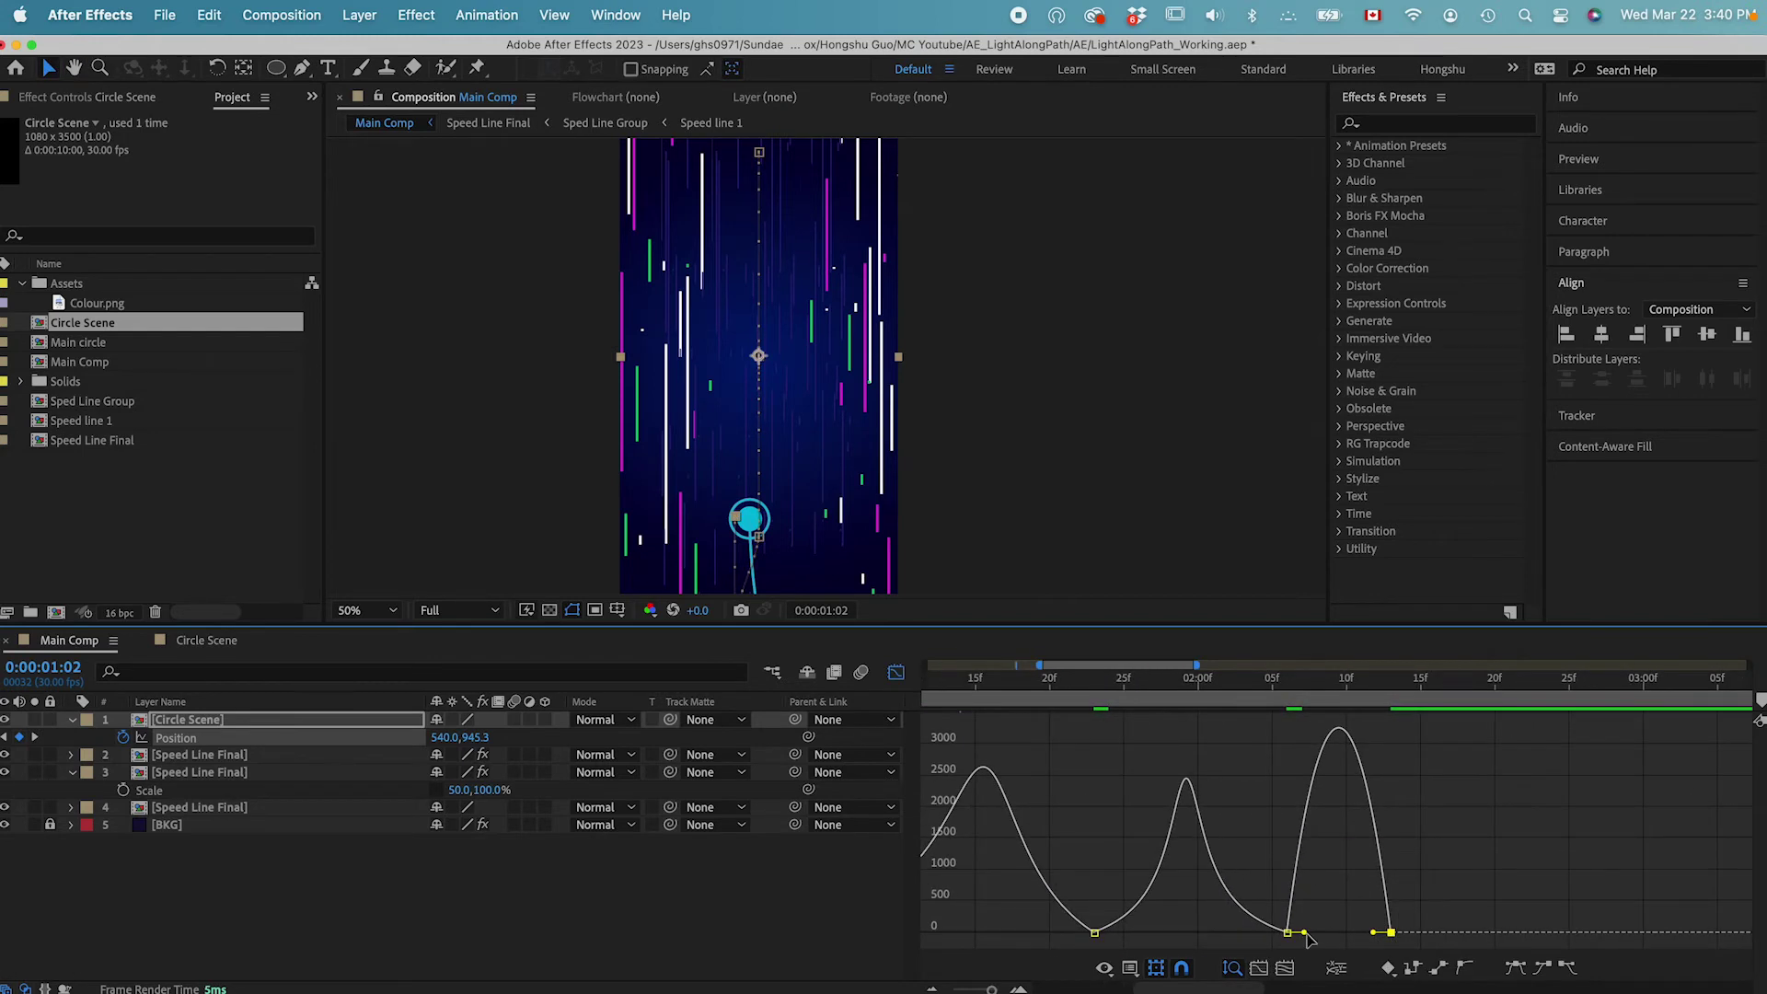
left_click_drag(1305, 933, 1387, 930)
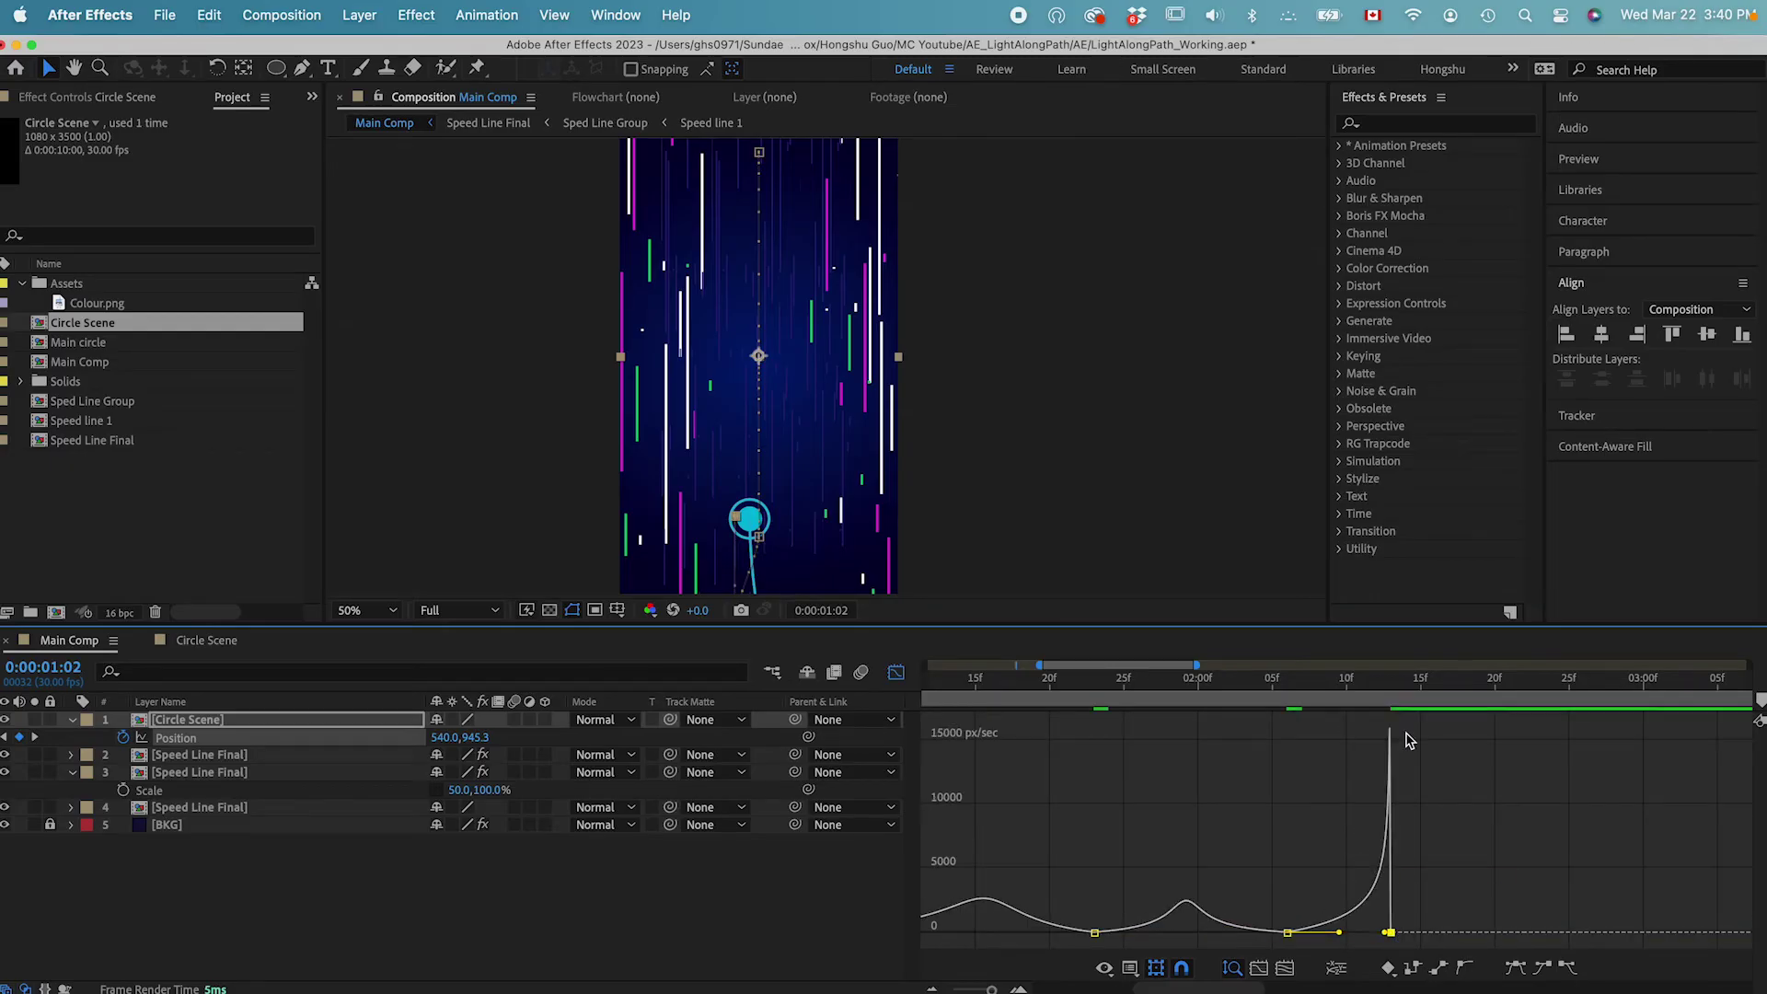
Preview the Main Comp animation from the start to check the eased Circle Scene motion.
left_click(898, 676)
left_click_drag(992, 988, 973, 989)
left_click(1167, 873)
left_click_drag(1077, 686, 927, 686)
key("space")
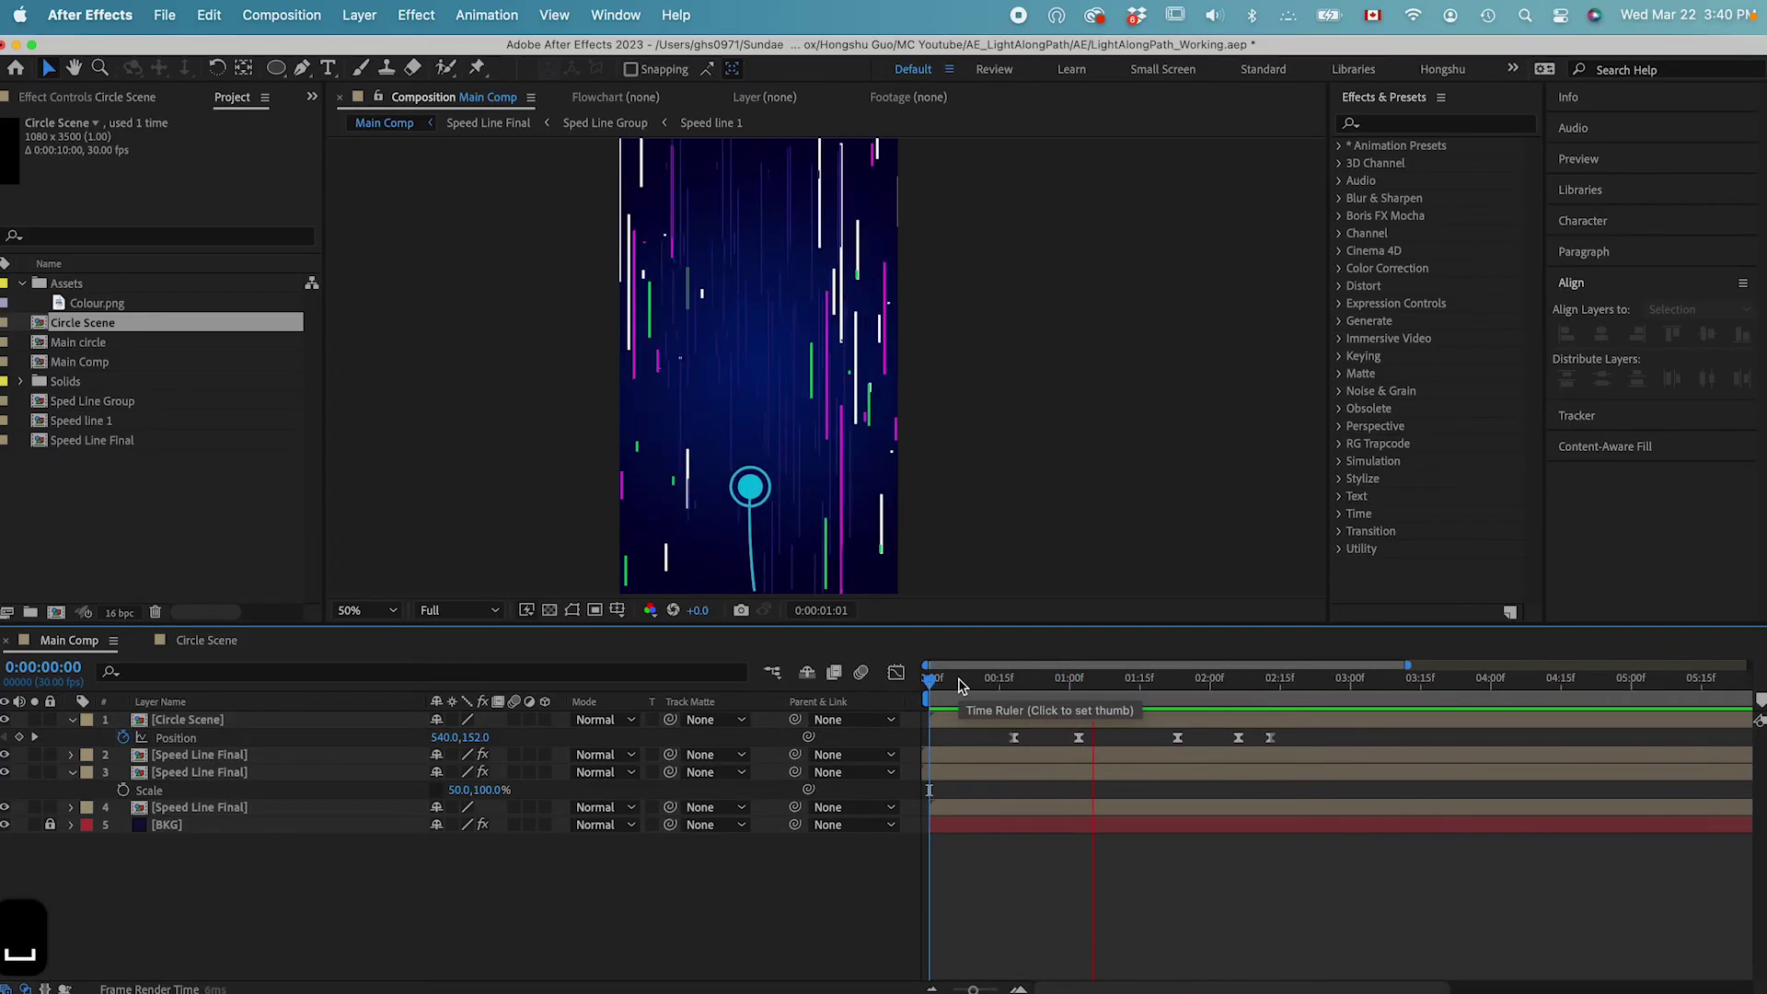
left_click_drag(960, 686, 1075, 681)
left_click(957, 681)
key("space")
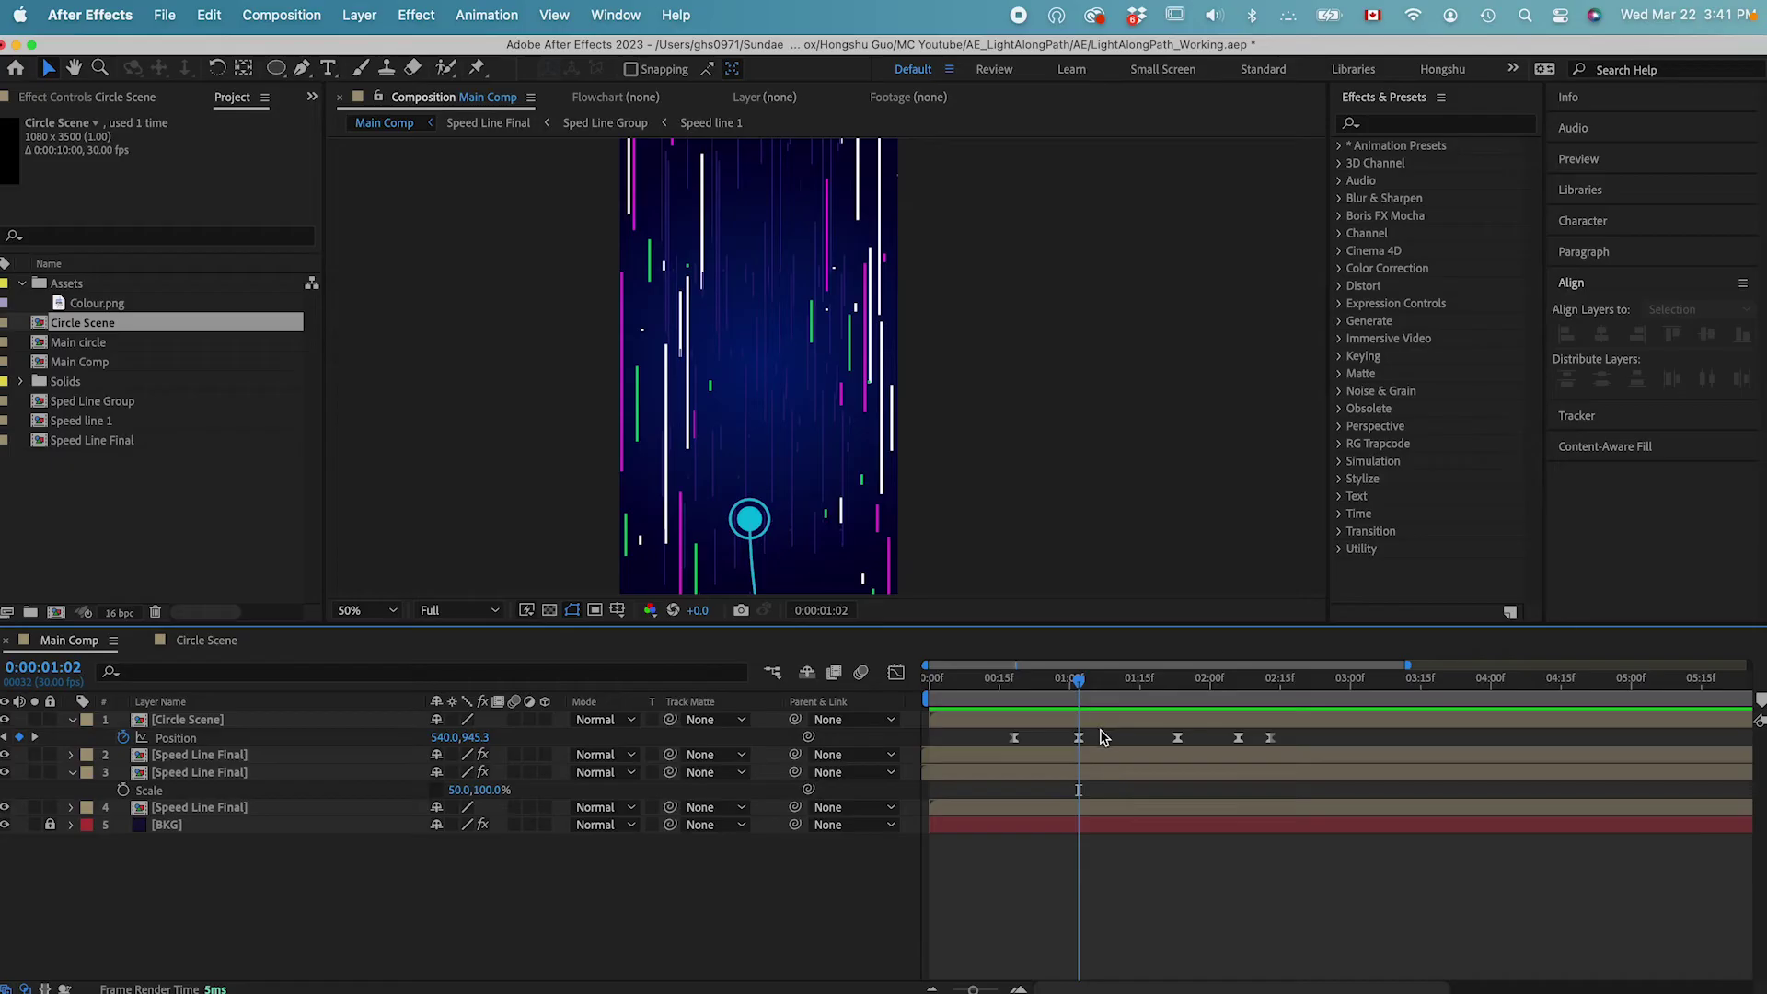
Soften the speed curves around the 0:00:01:02 Position keyframe, with about 45.9% outgoing influence, and shorten the ease into 0:00:01:23.
left_click(1047, 744)
left_click(896, 672)
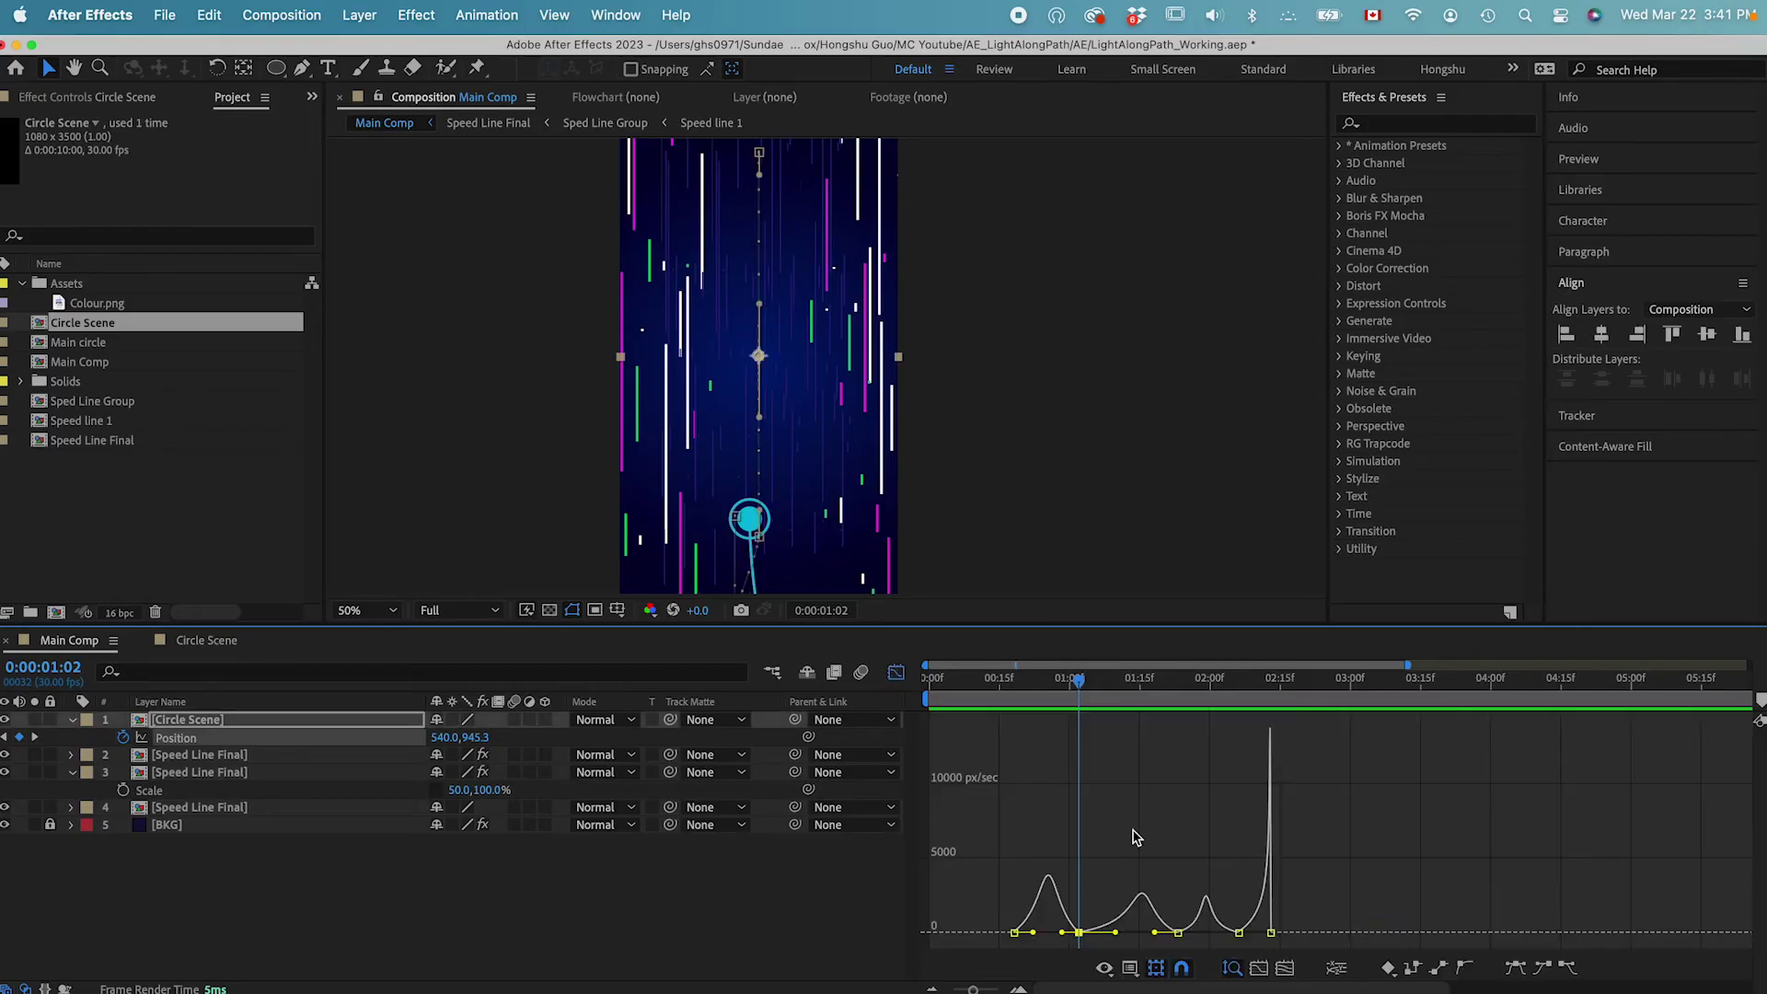
left_click(895, 673)
left_click_drag(1020, 737, 1417, 744)
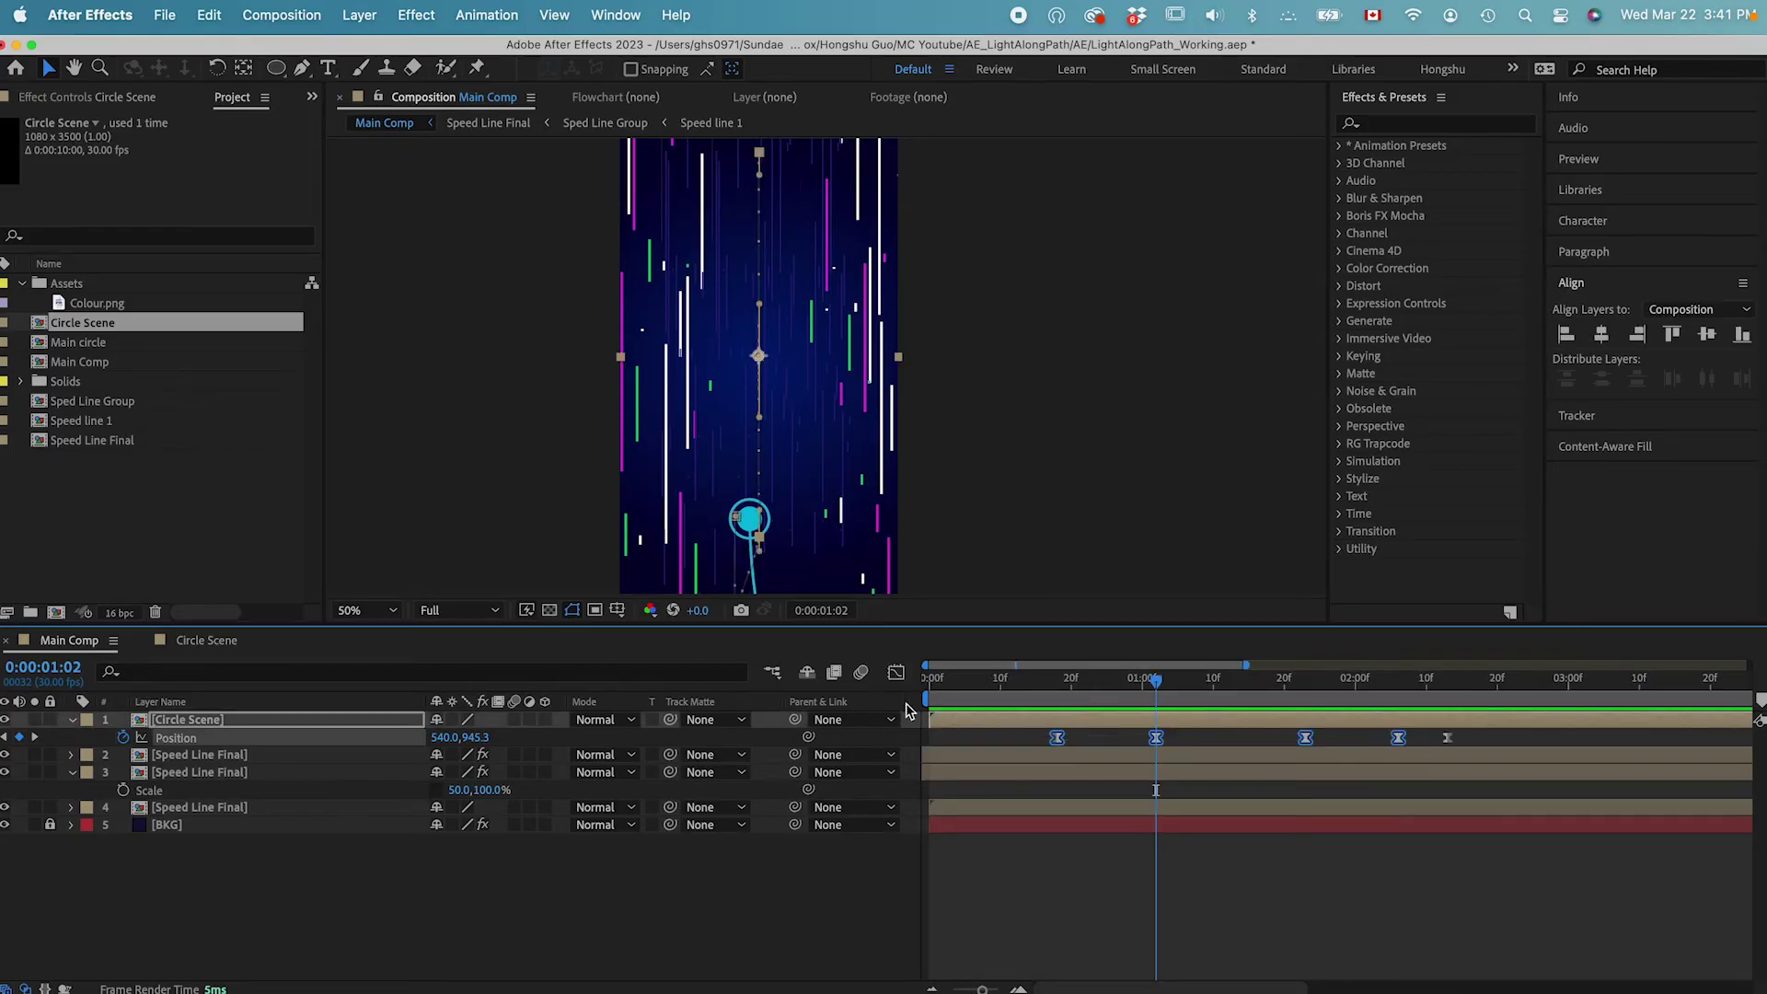
left_click(895, 673)
left_click(1285, 968)
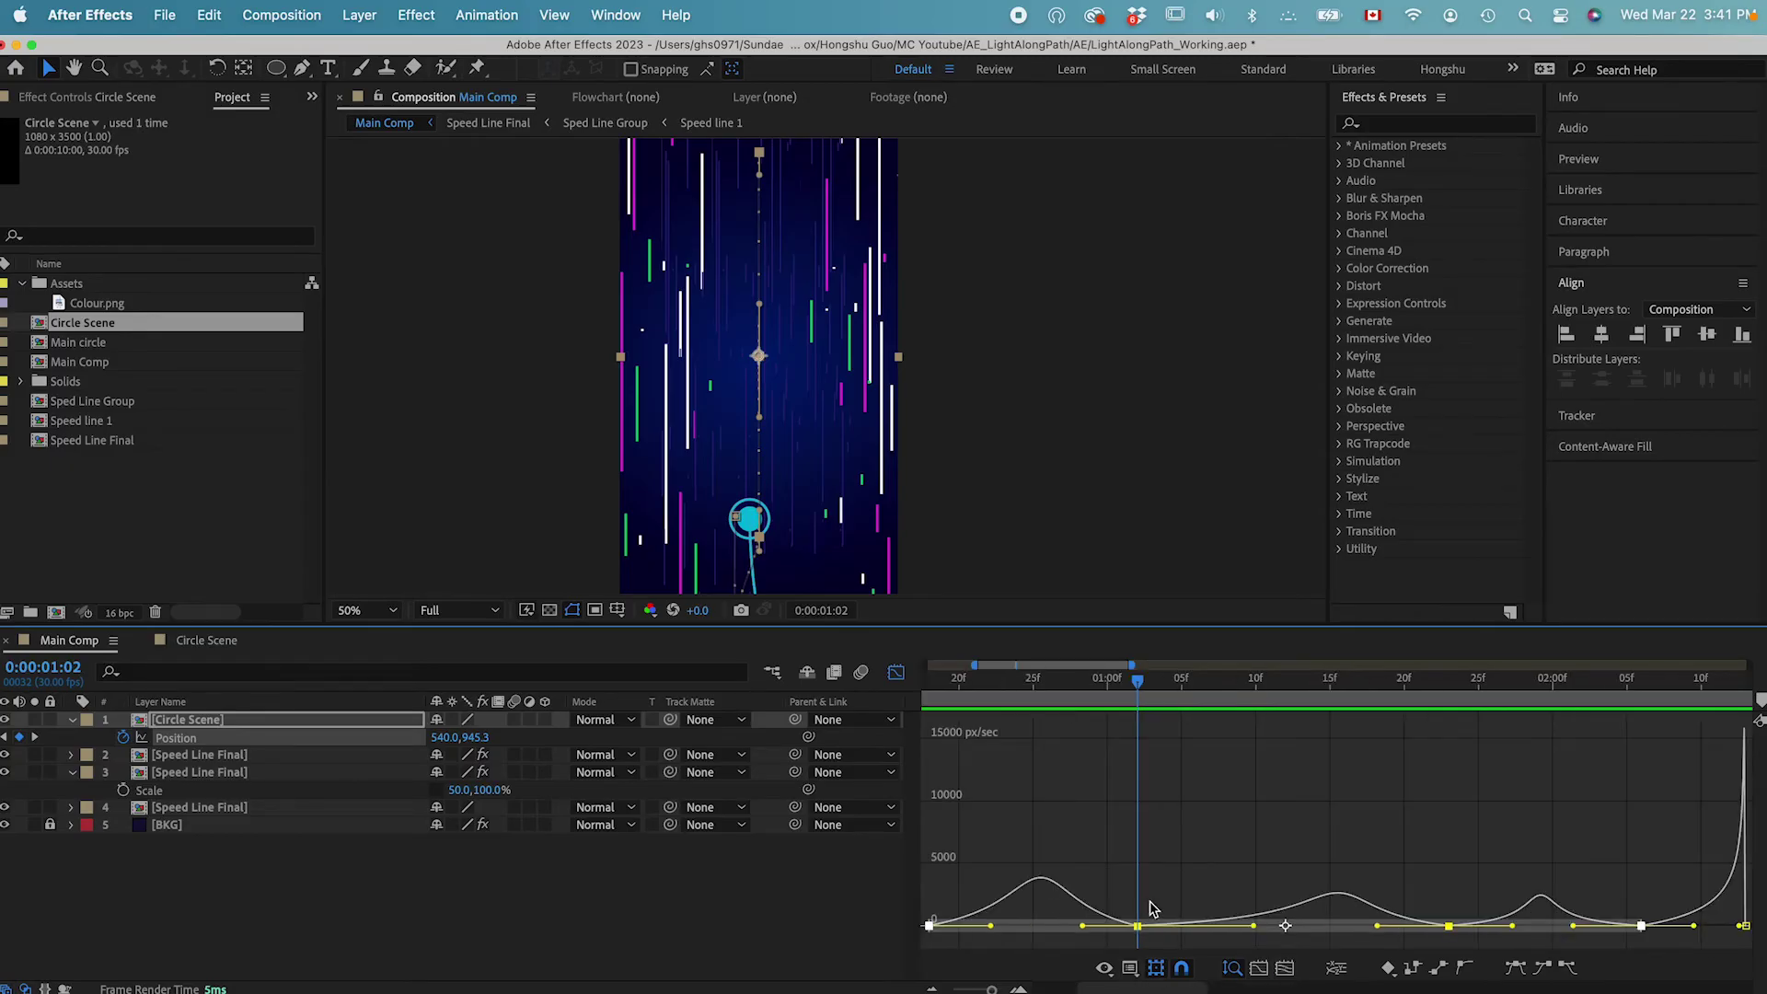
left_click(1138, 926)
left_click_drag(1083, 933, 1102, 934)
left_click_drag(1254, 933, 1208, 936)
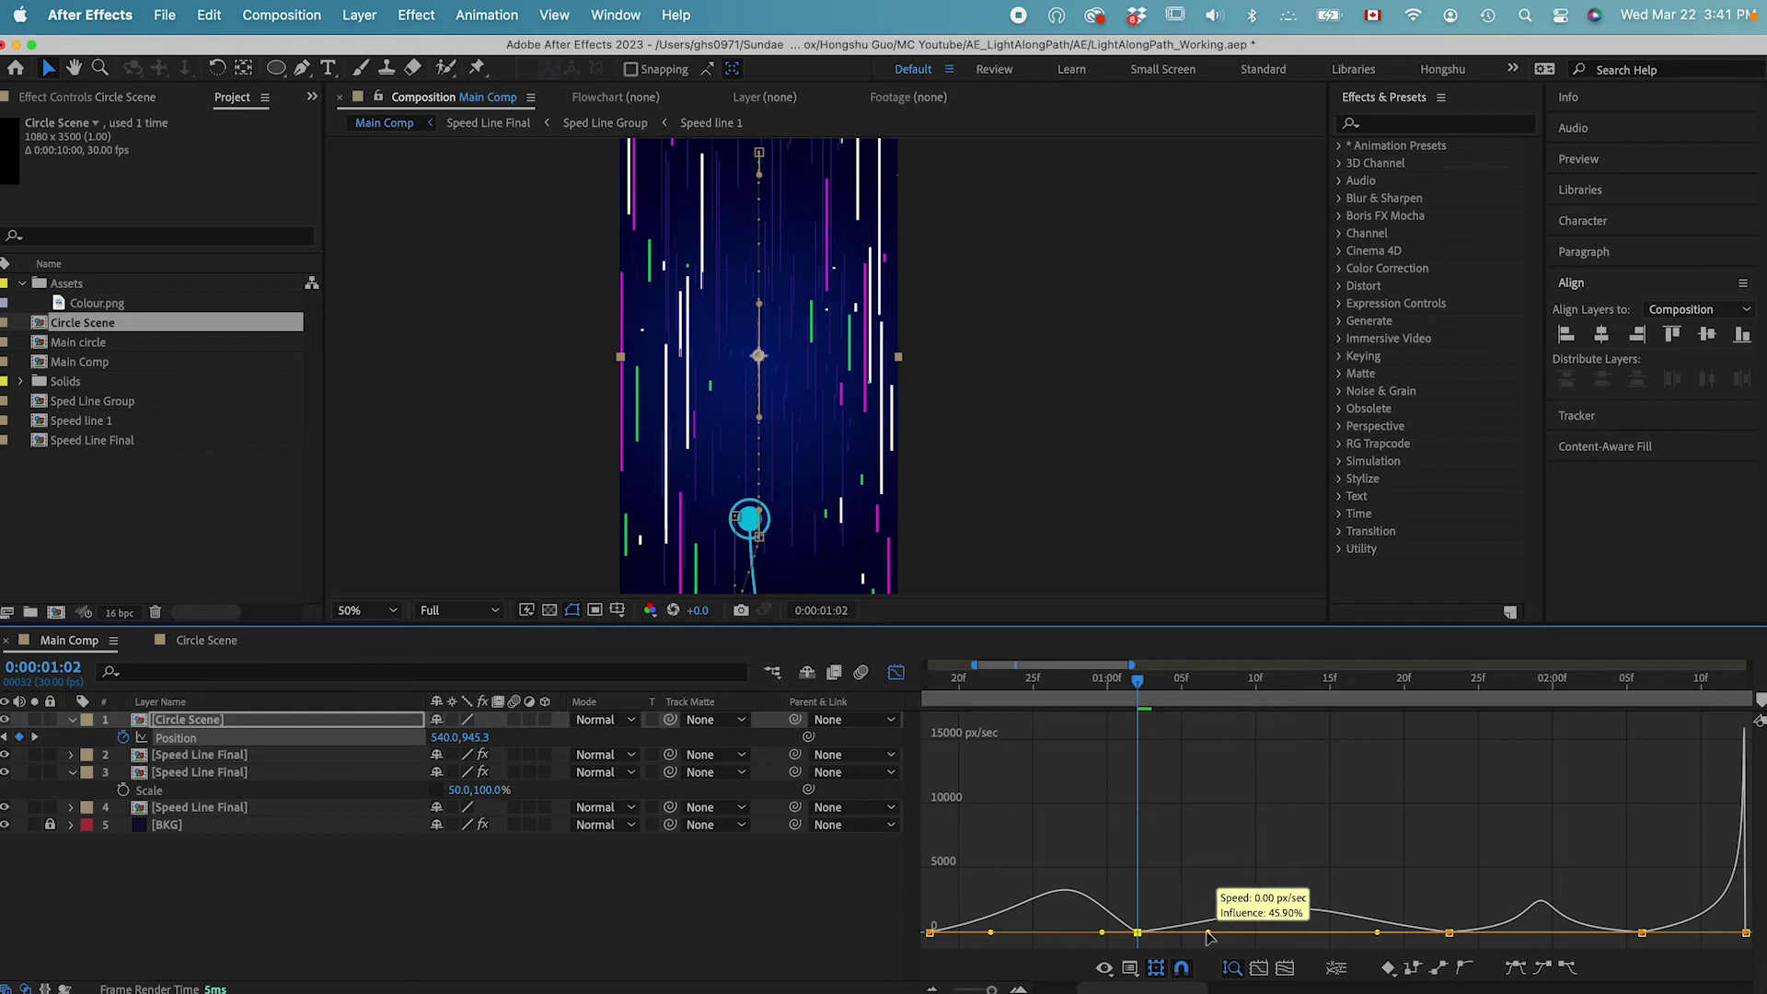
left_click_drag(1377, 933, 1395, 933)
Shorten the ease handles between the Position keyframes at 0:00:01:23 and 0:00:02:06 to flatten that speed peak.
left_click(1510, 927)
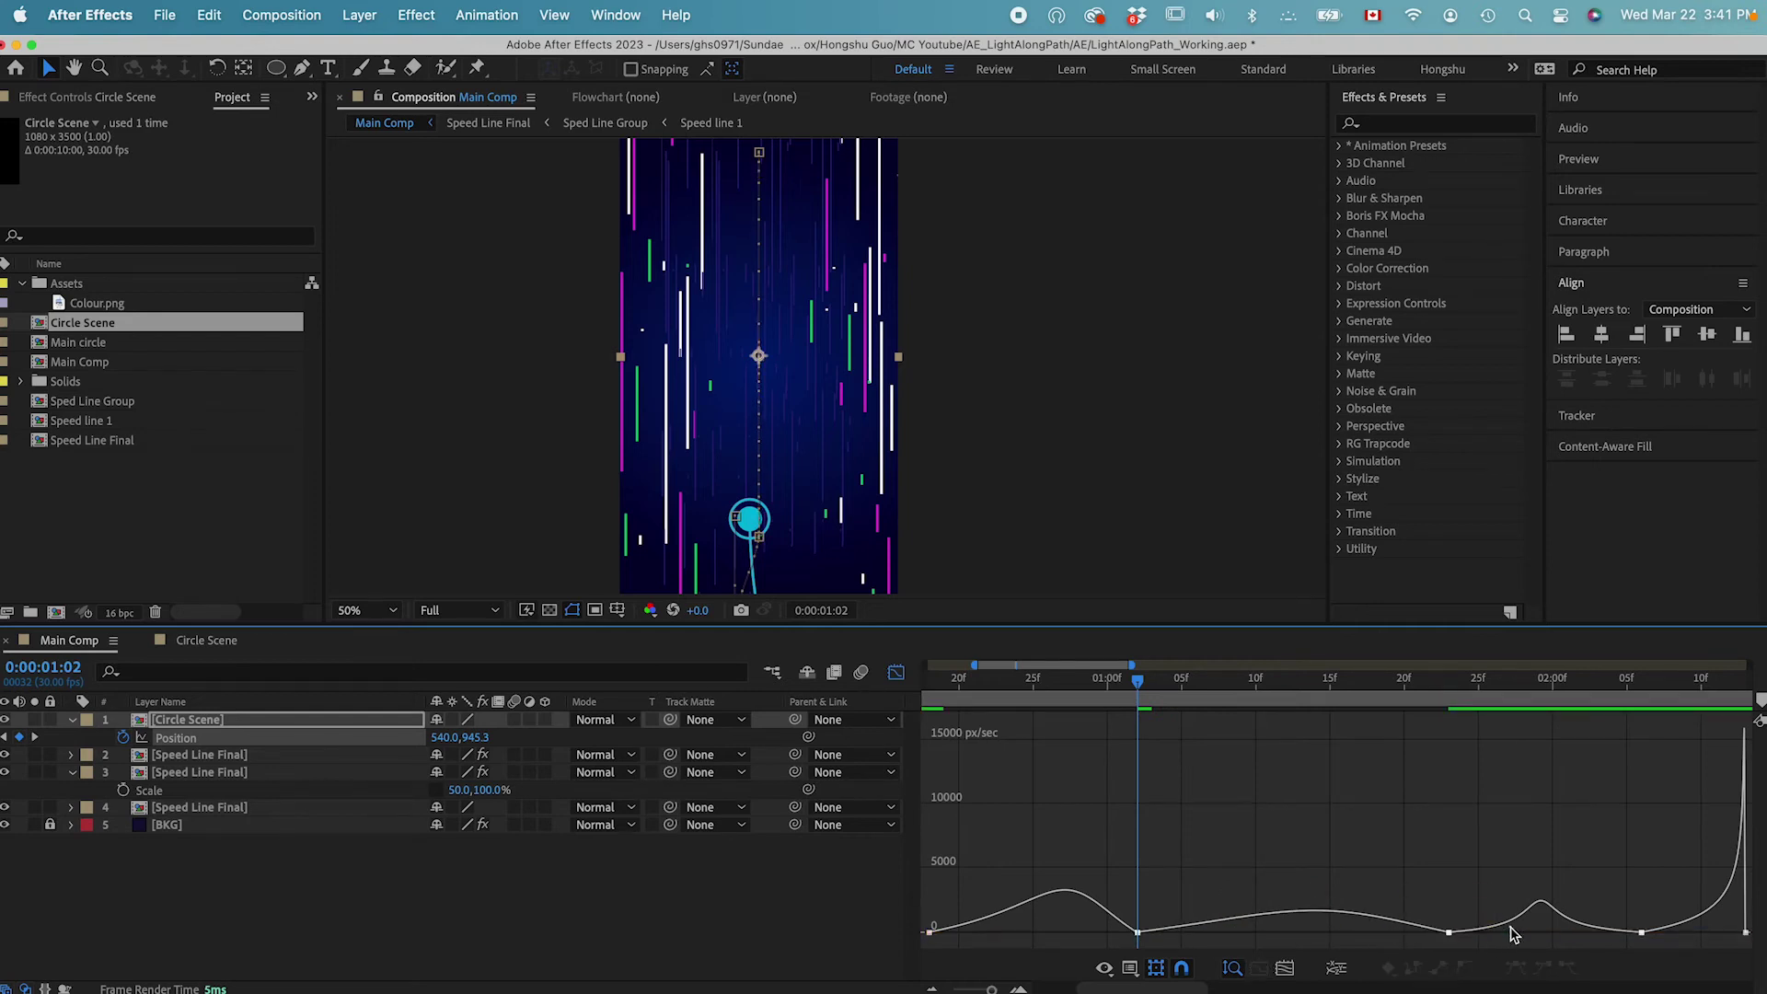
left_click(1450, 932)
left_click_drag(1512, 933, 1480, 933)
left_click_drag(1609, 935, 1596, 934)
Close the speed graph, show more of the timeline and preview the Circle Scene's eased motion through the Position keyframes.
left_click(929, 932)
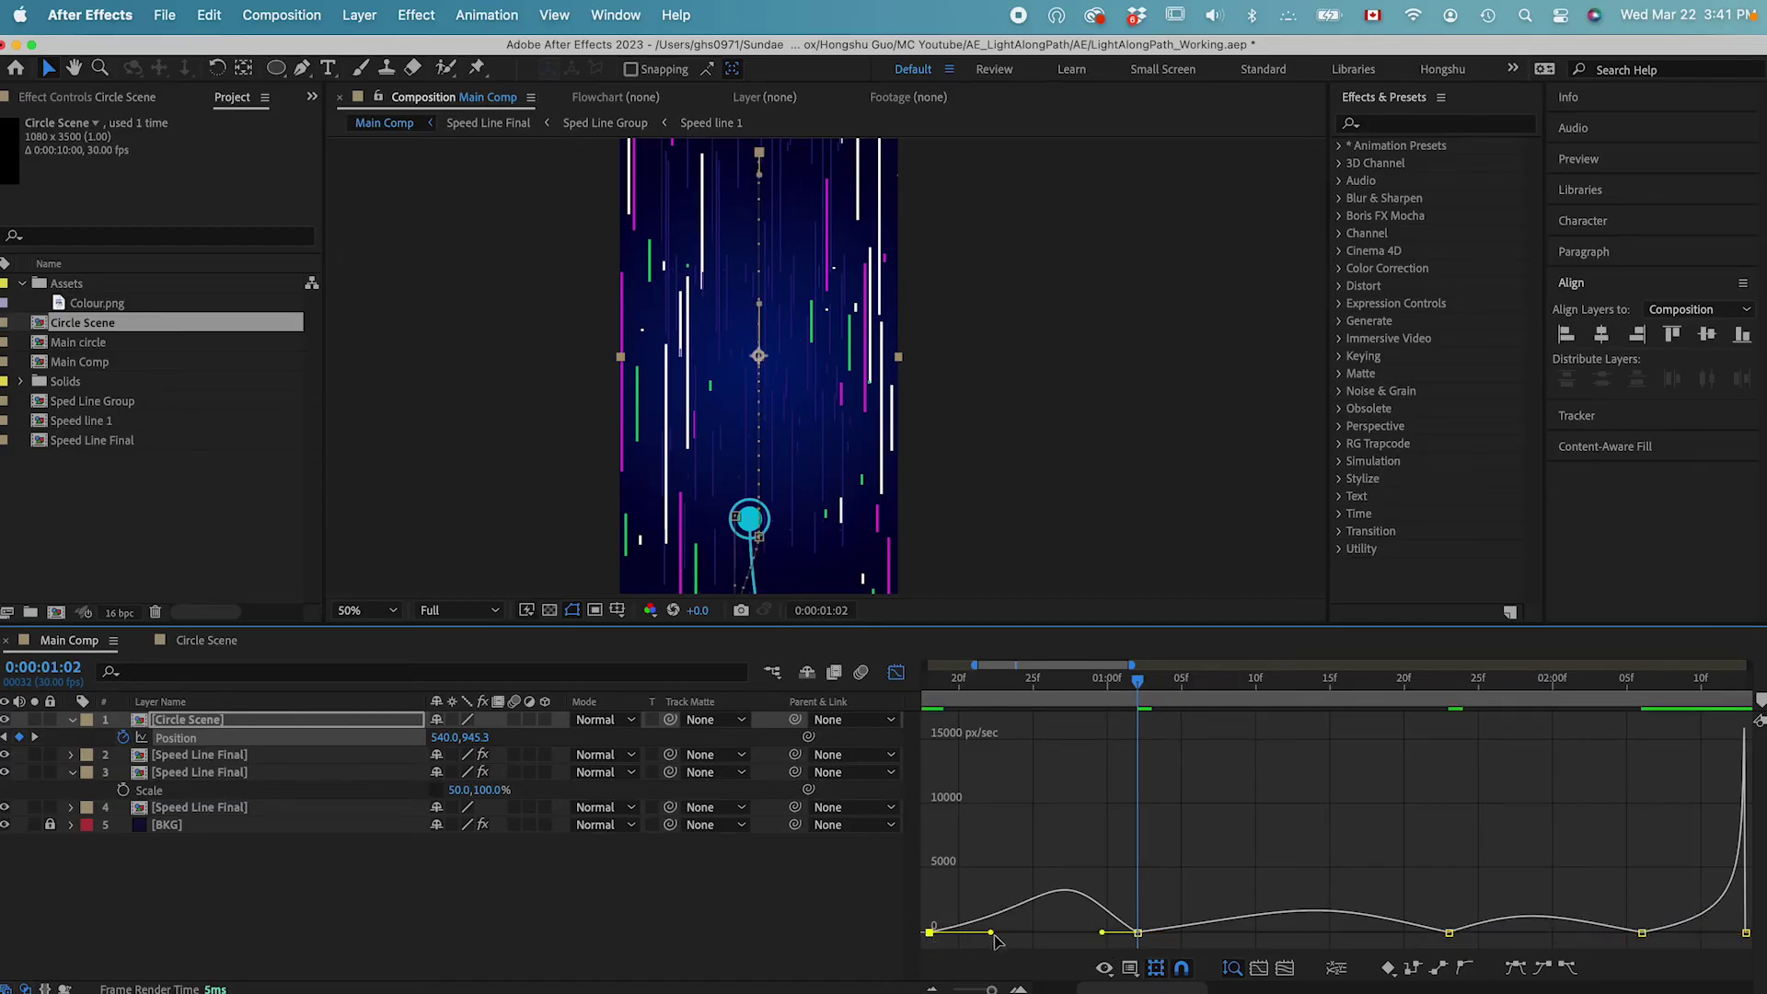
key("shift+F3")
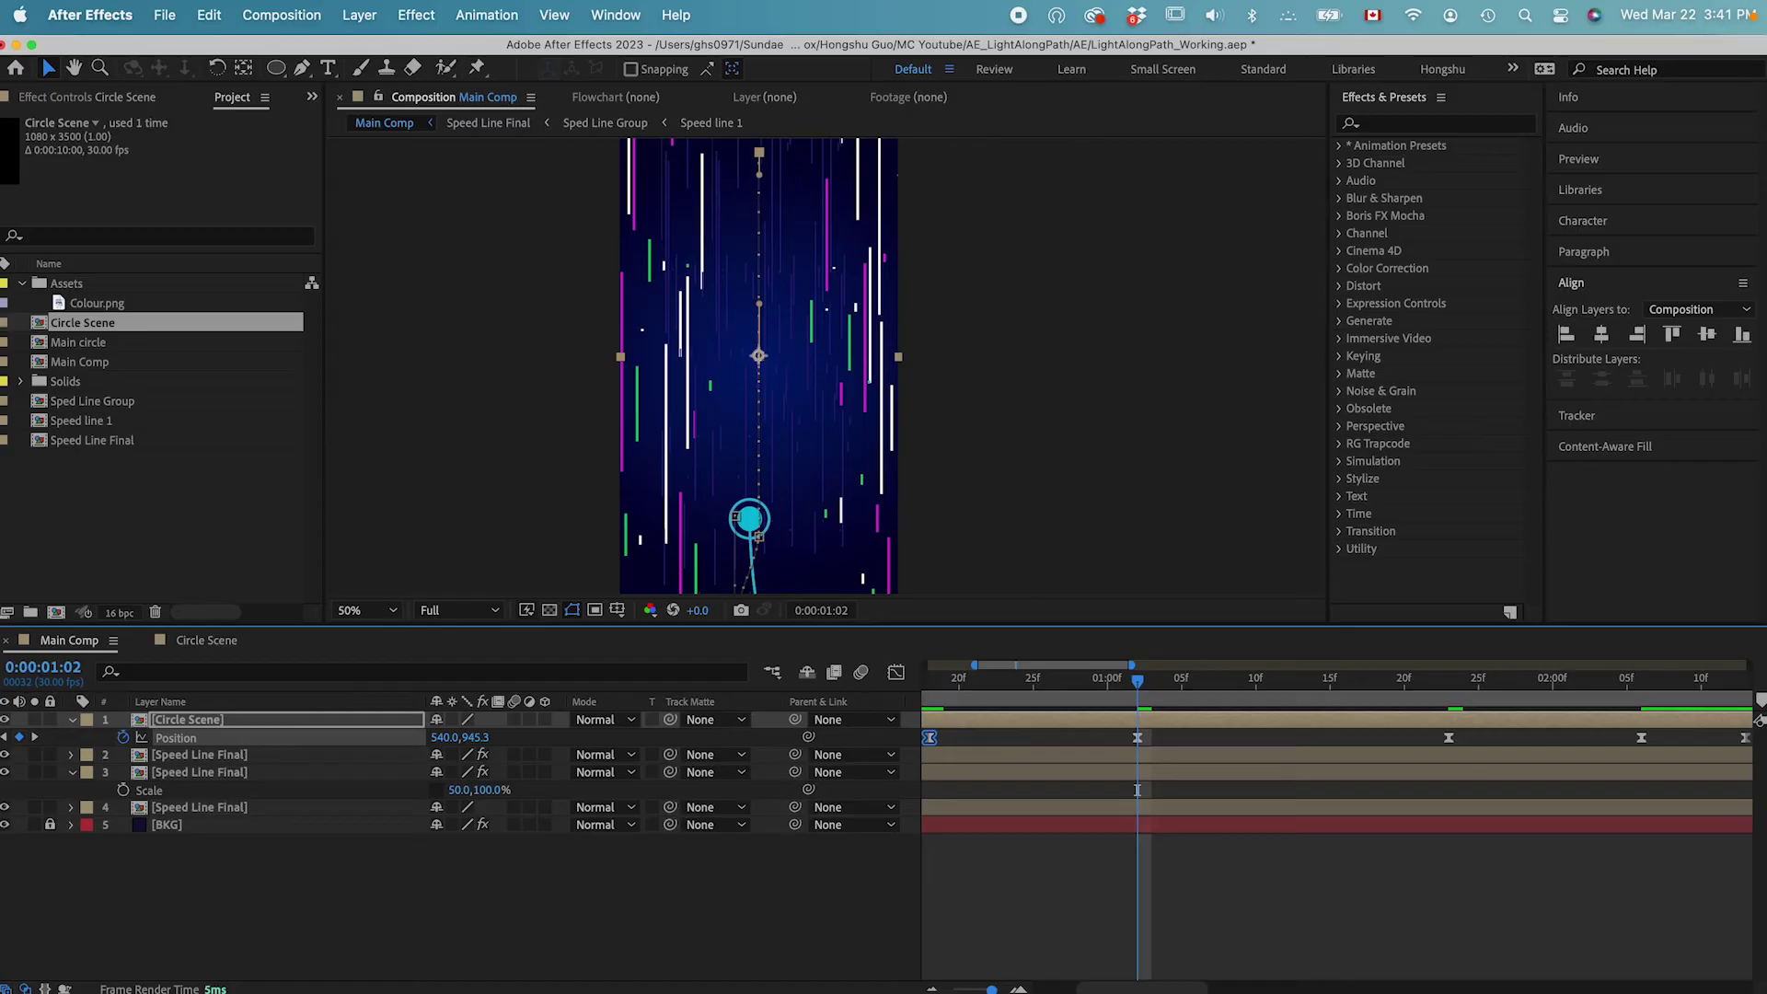
left_click_drag(992, 989, 973, 990)
left_click(1100, 866)
left_click(1018, 681)
key("space")
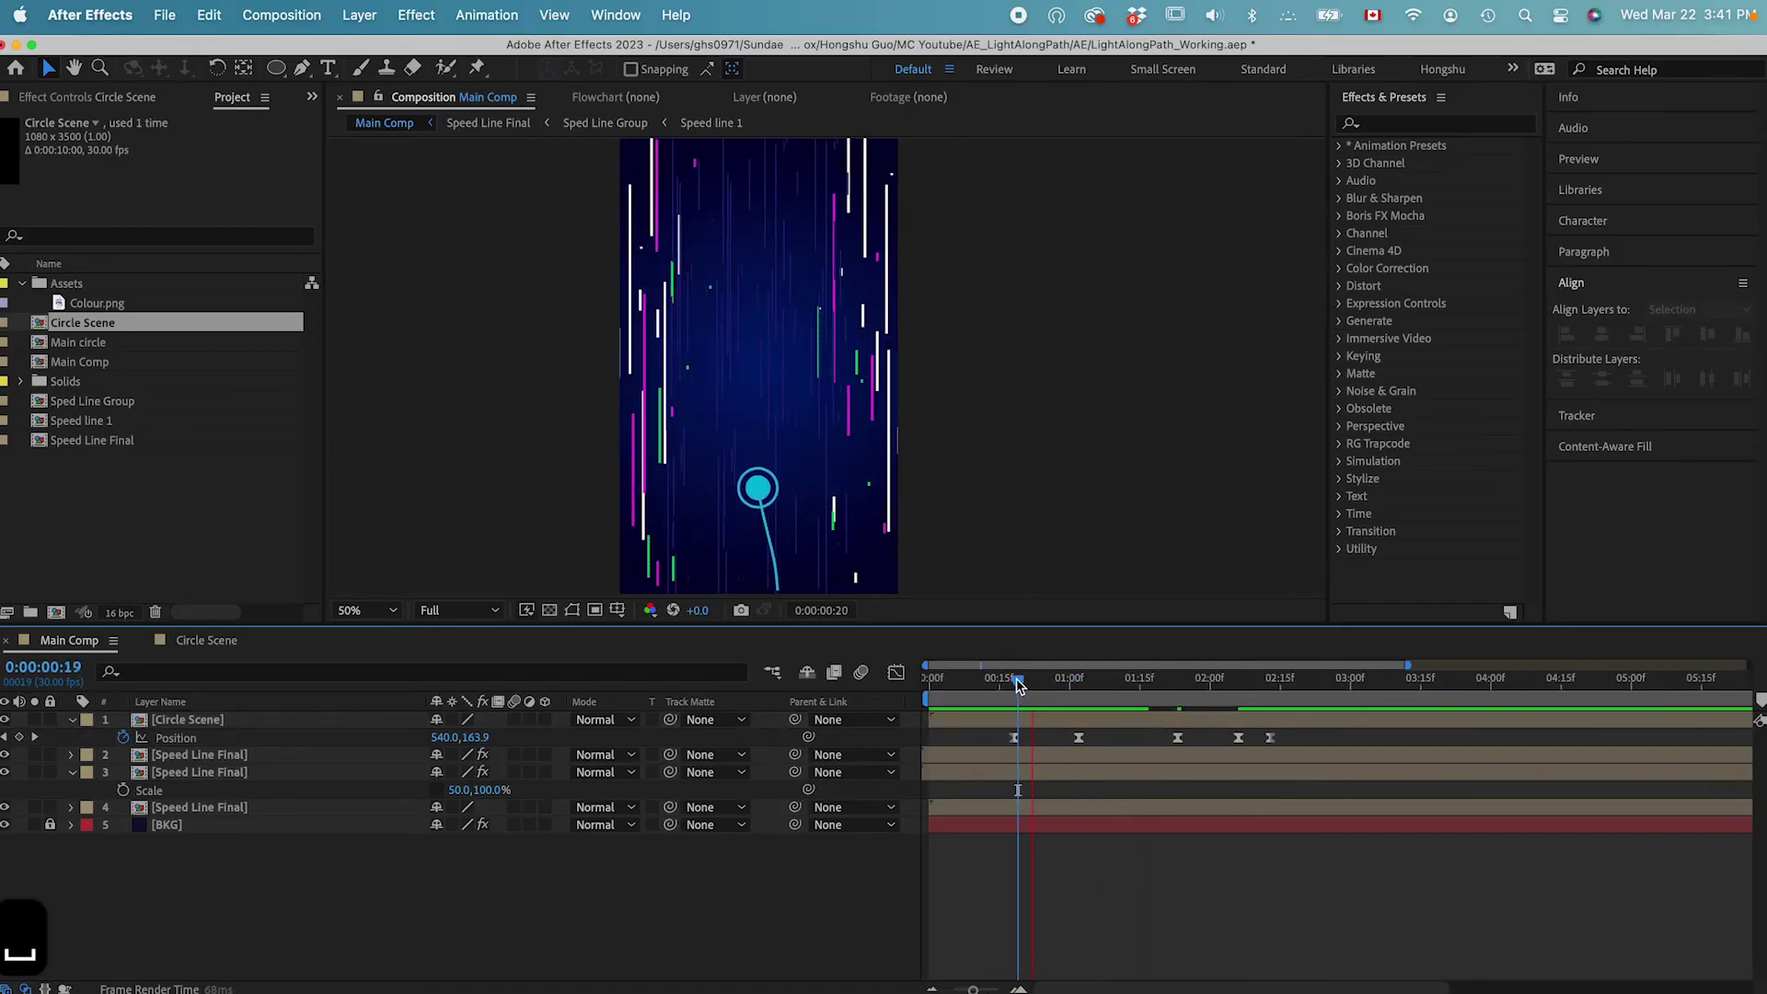
left_click_drag(1019, 686, 1267, 683)
key("space")
key("space")
key("space")
Save the project and play Main Comp from the start to check the whole movement.
key("super+s")
key("Home")
key("space")
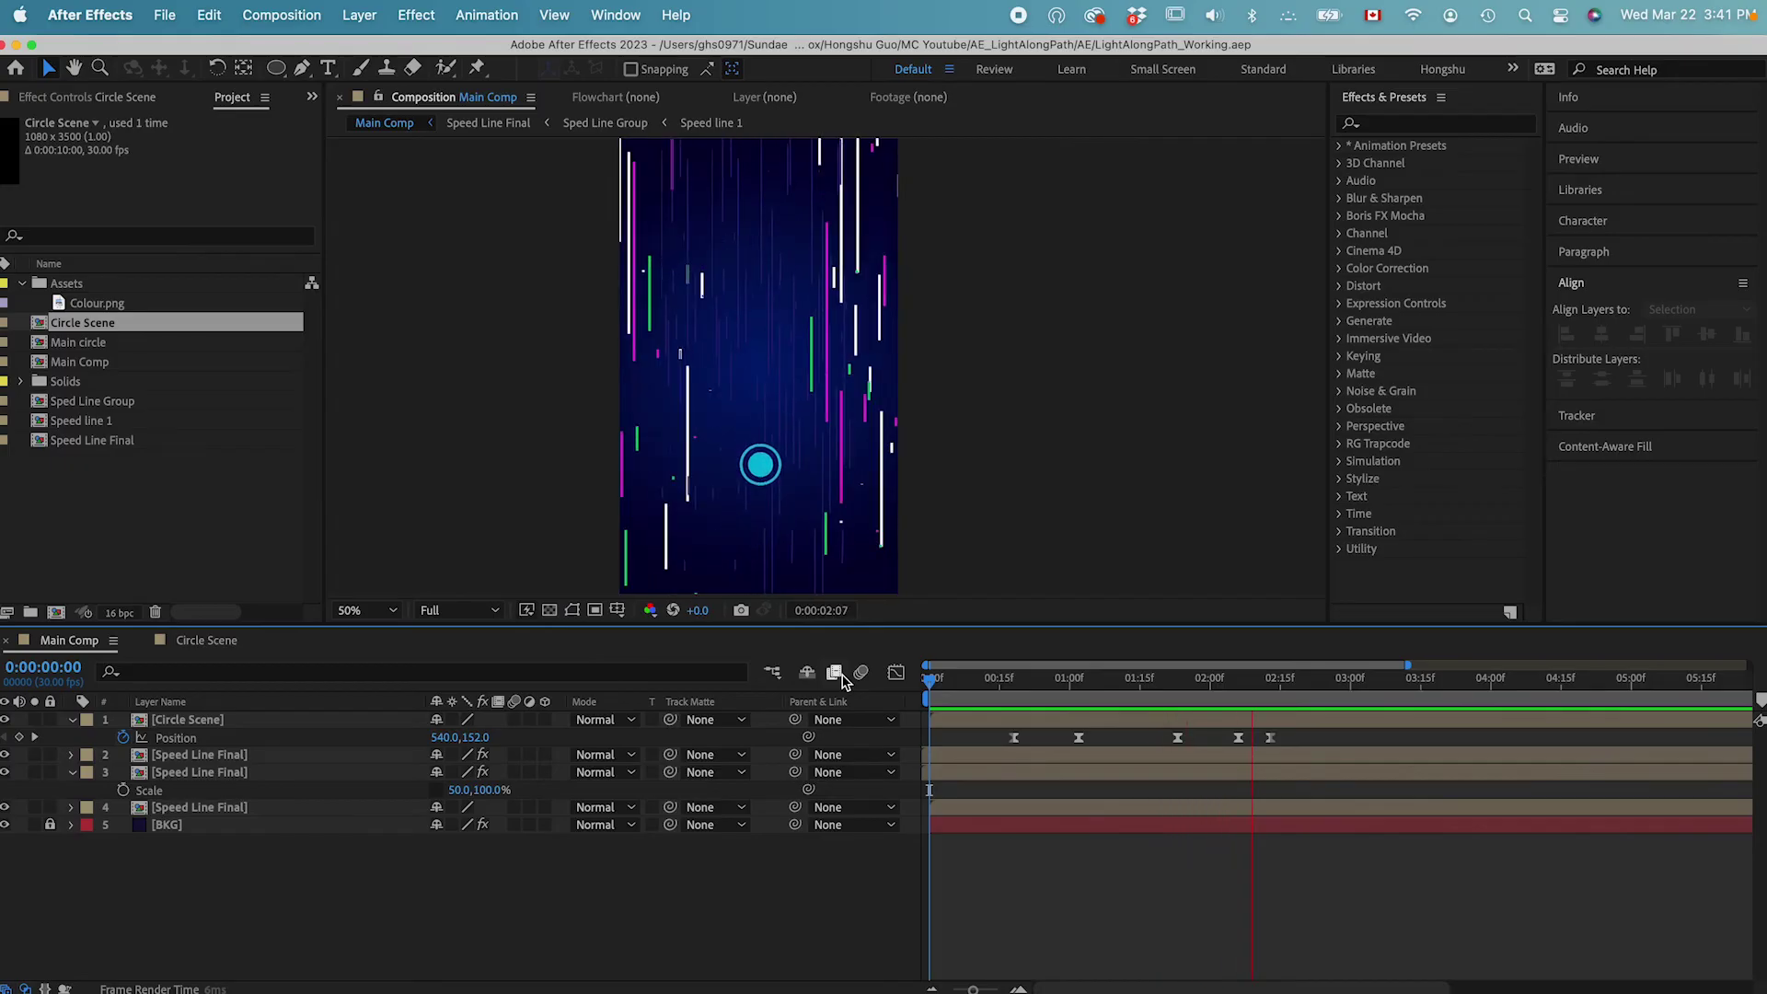
key("space")
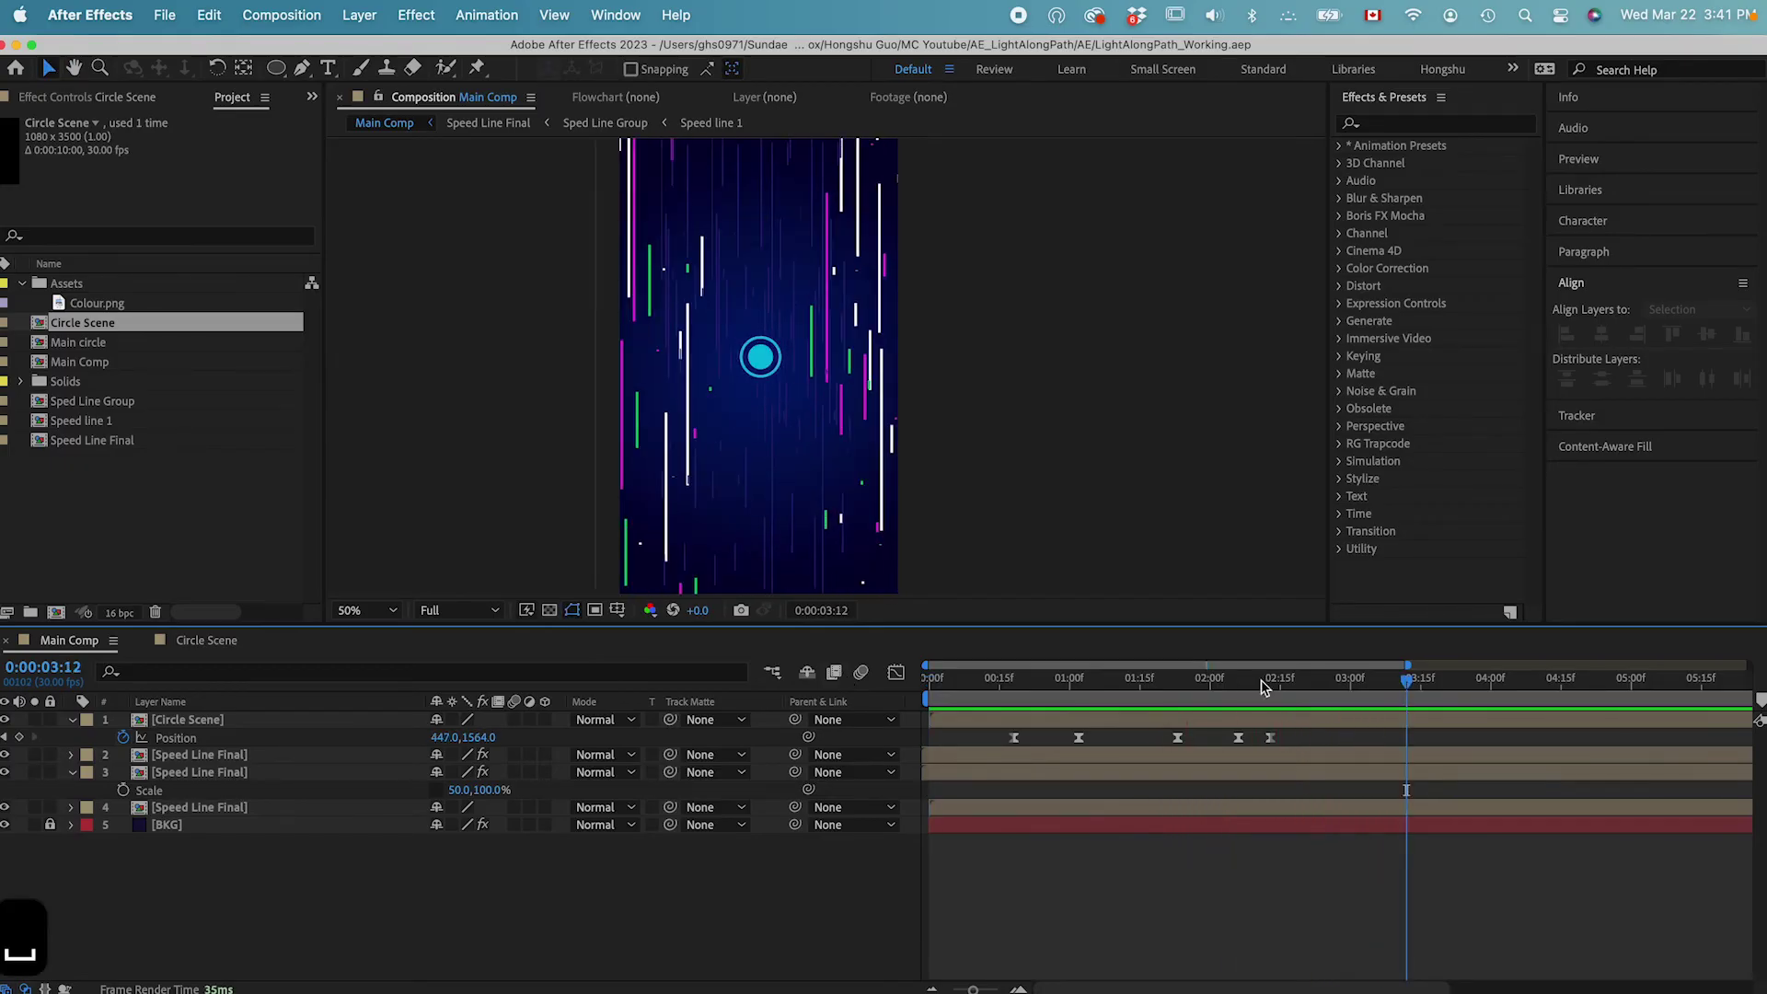
At 0:00:02:13, create a shape layer with an unfilled ring with a 10 px stroke, centred around the main circle.
left_click_drag(1264, 686, 1274, 685)
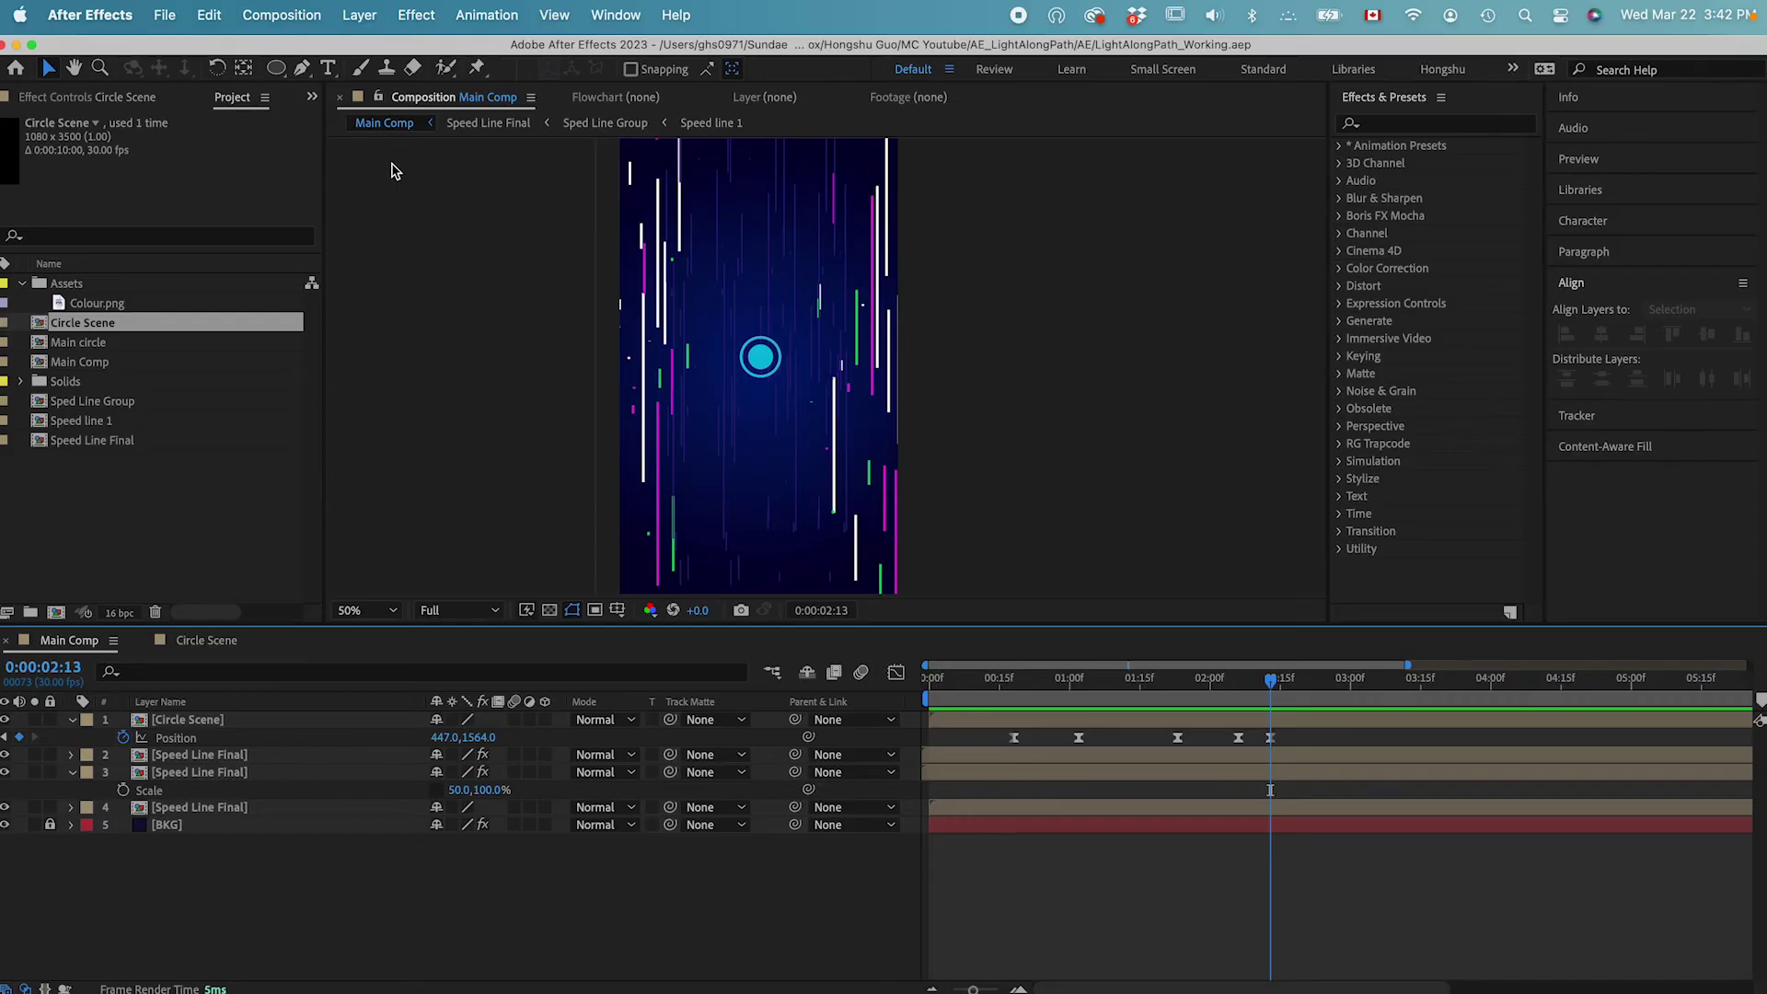
left_click(275, 69)
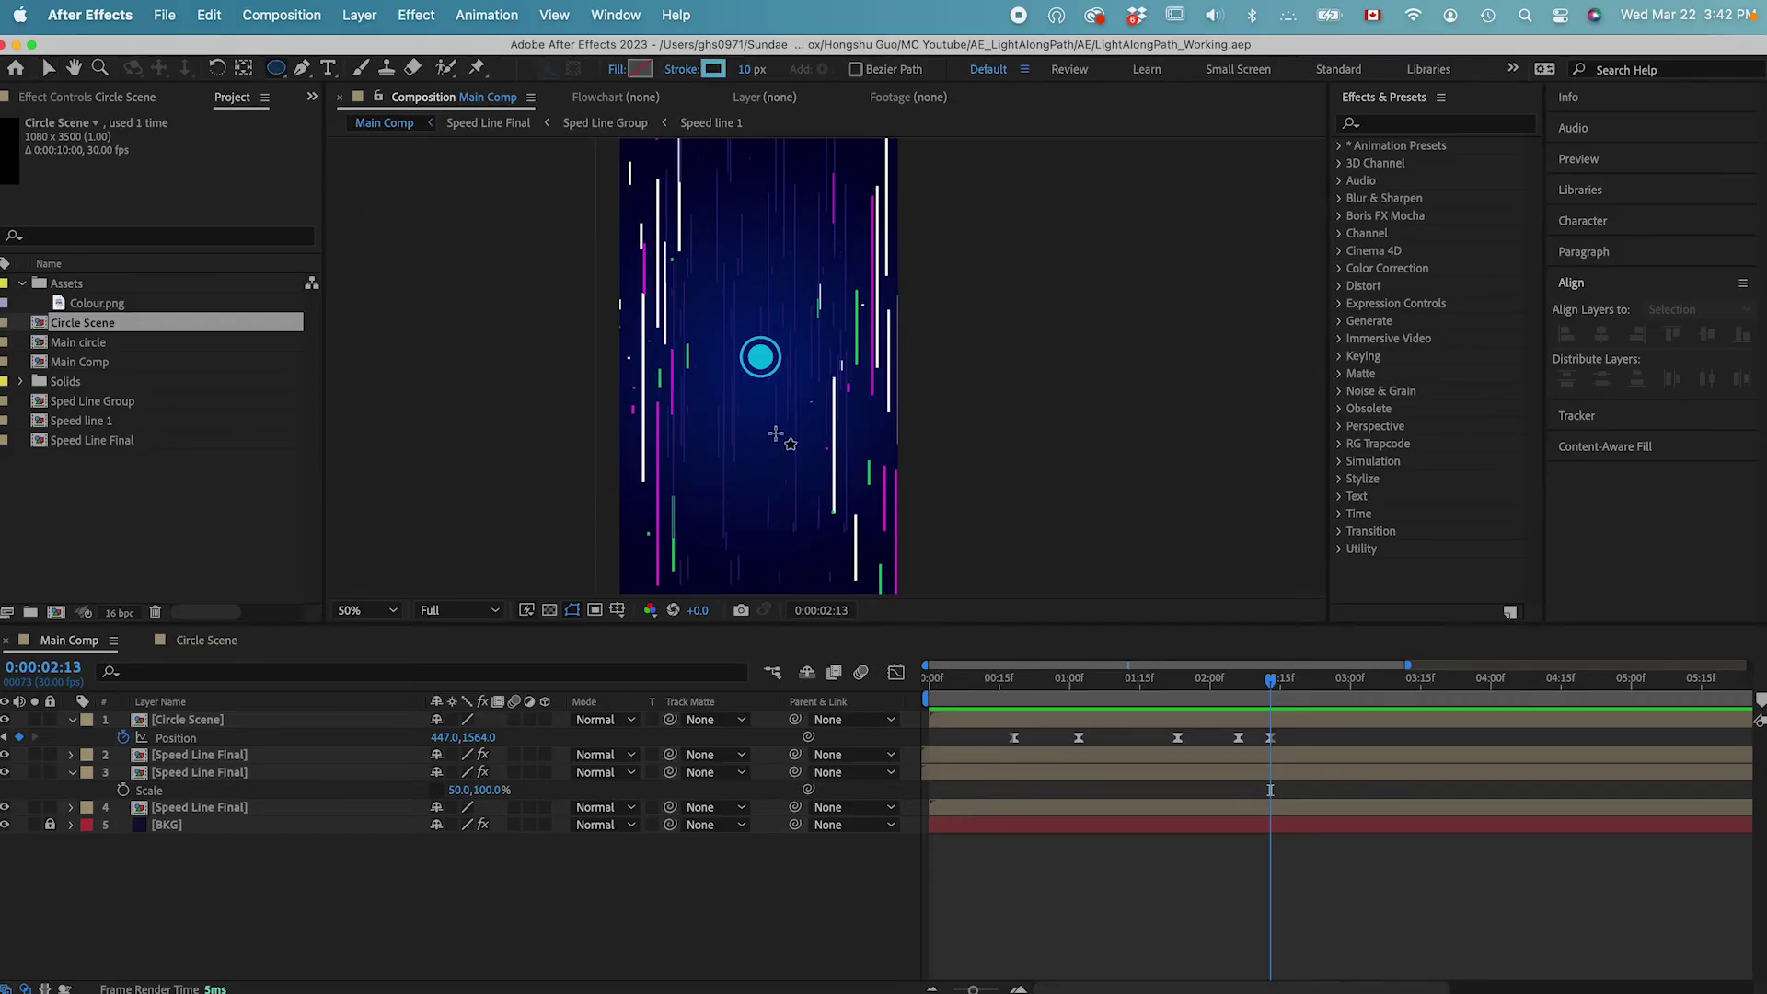
left_click_drag(760, 356, 824, 420)
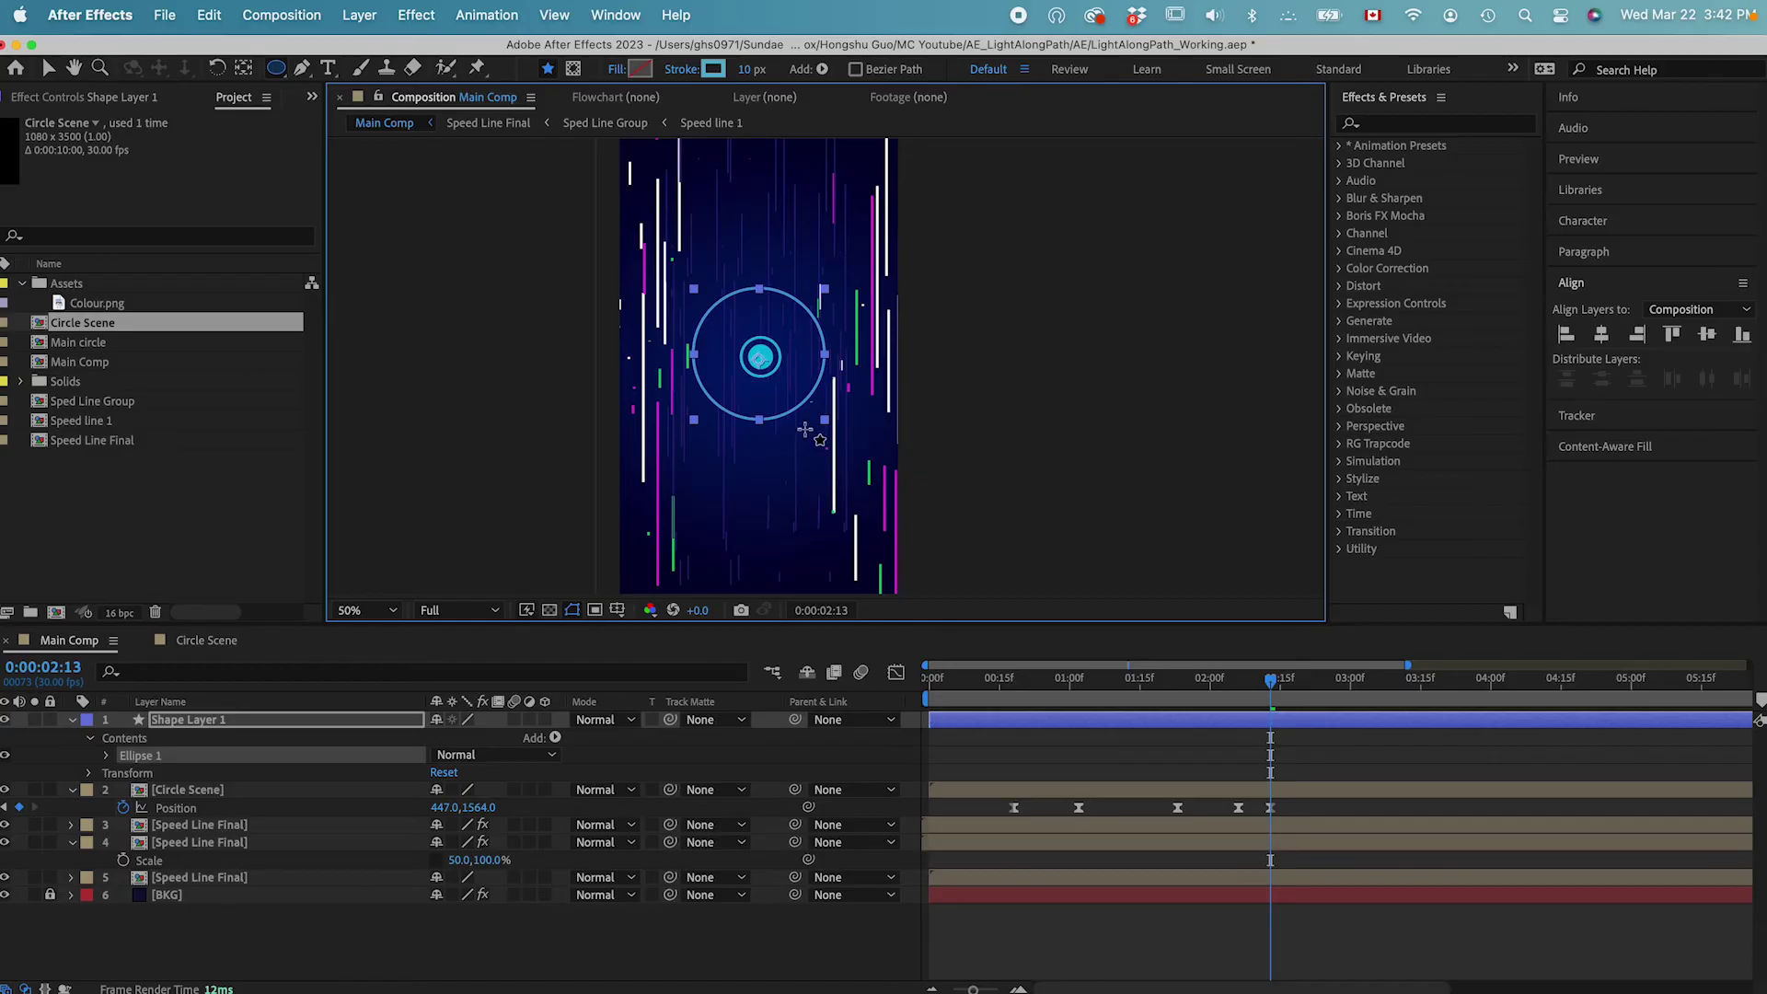
key("v")
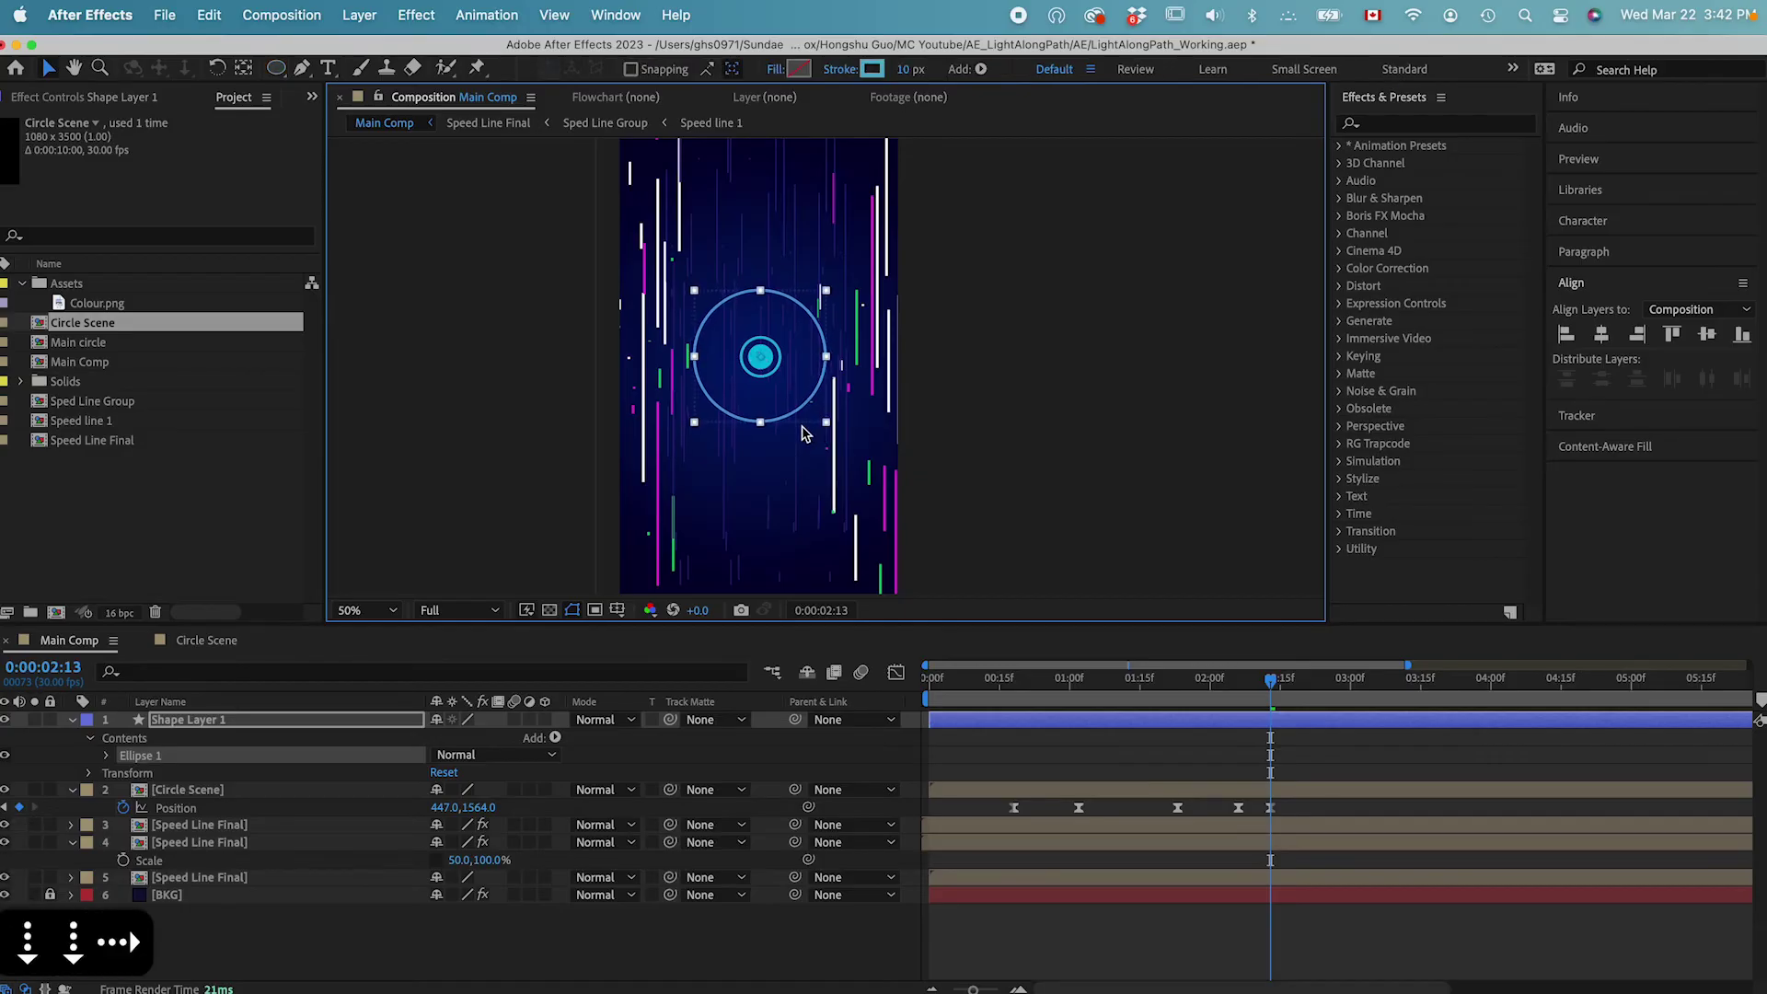
Duplicate the ring's shape layer and scale the copy to 159%.
key("super+d")
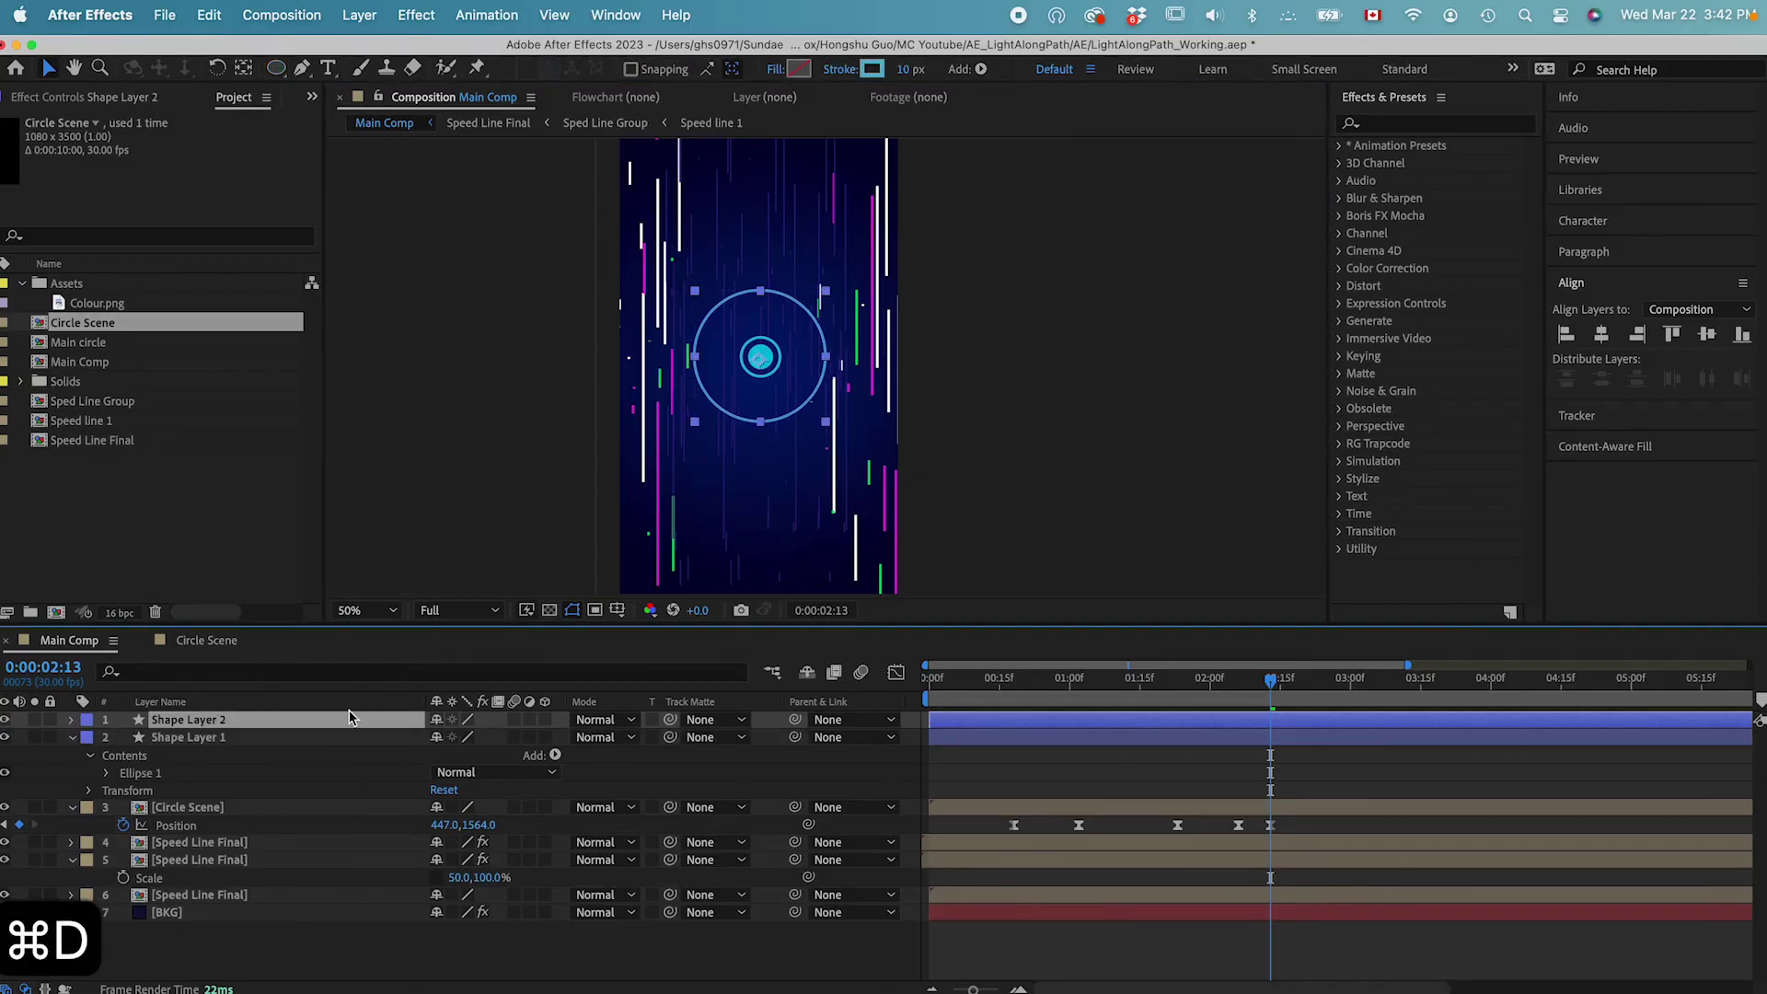
key("s")
left_click_drag(460, 737, 521, 747)
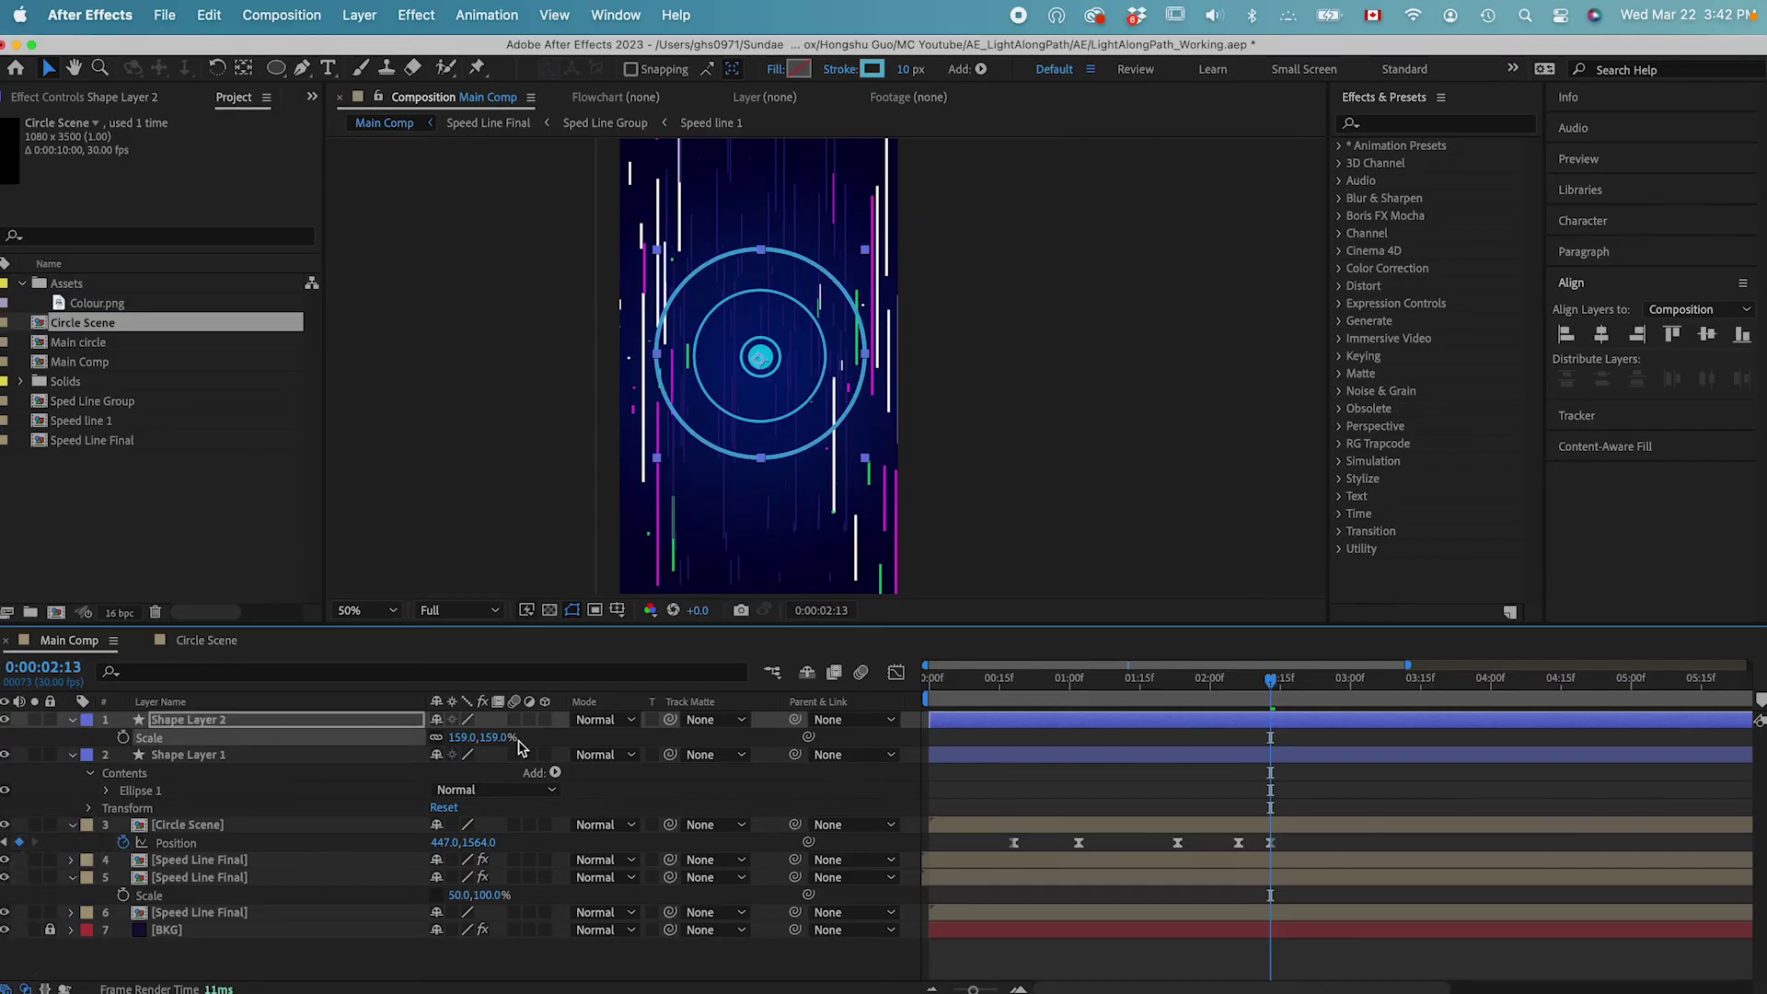
Give the enlarged circle copy a solid 11B5D8 fill and remove its outline.
left_click(798, 70)
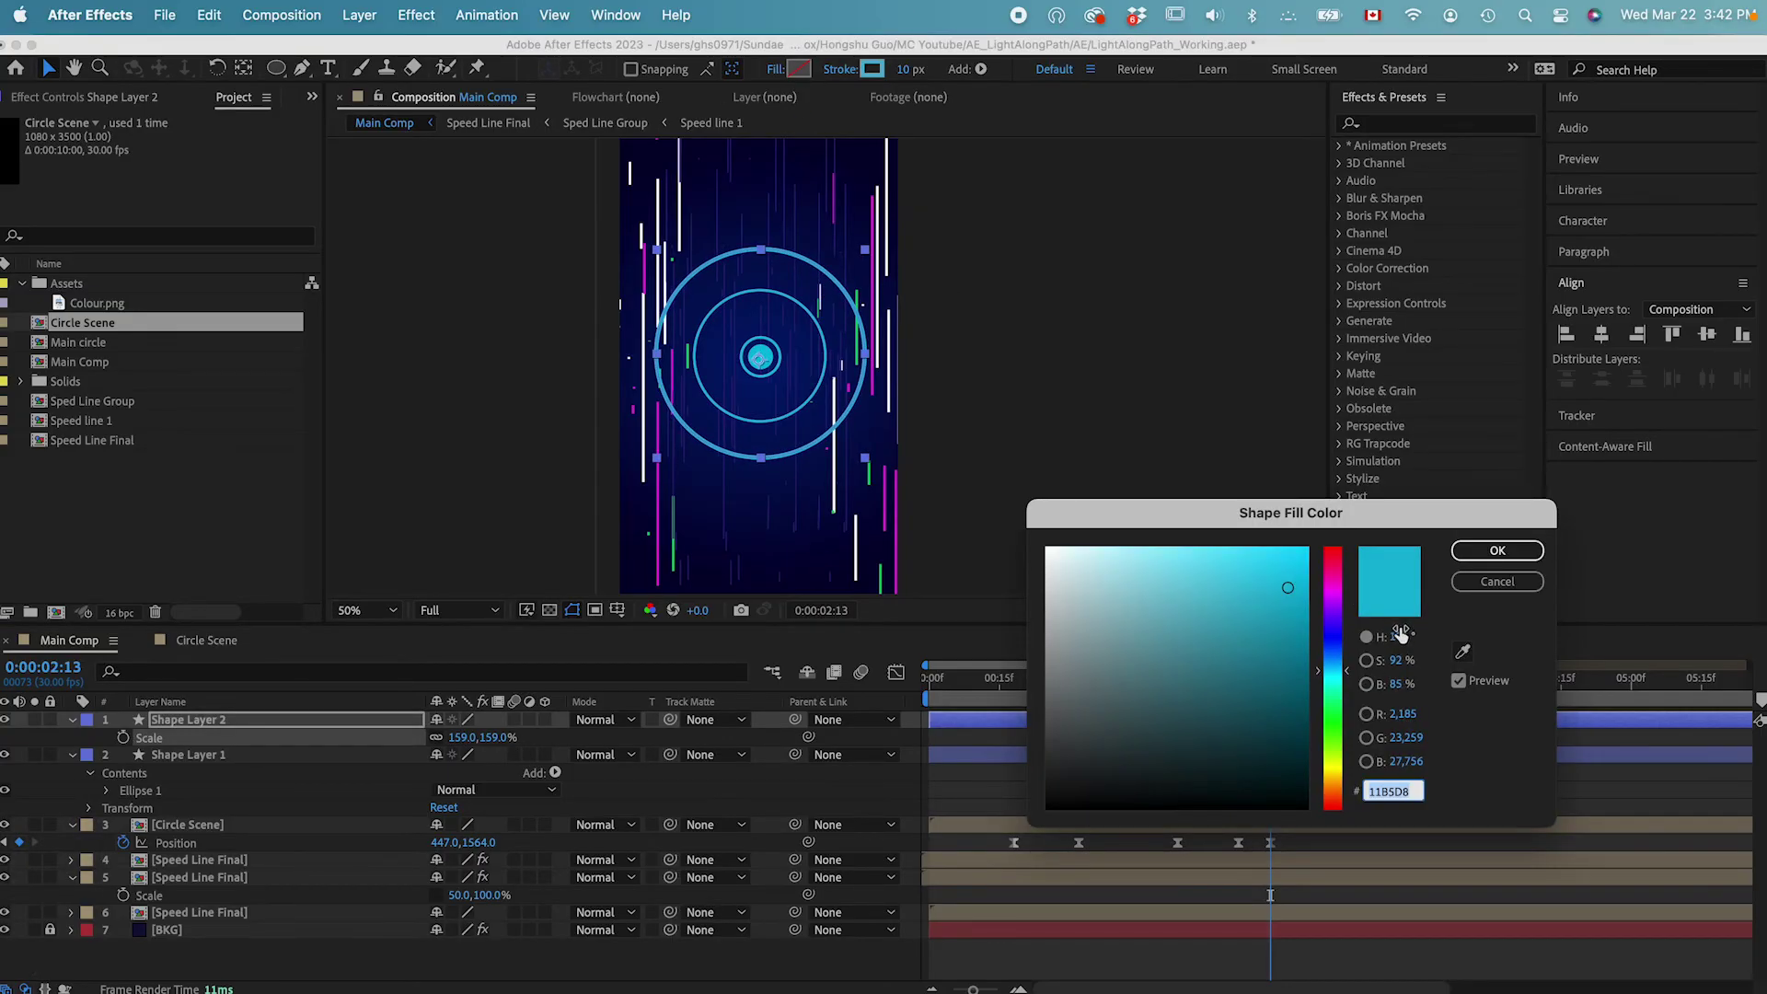
left_click(1497, 550)
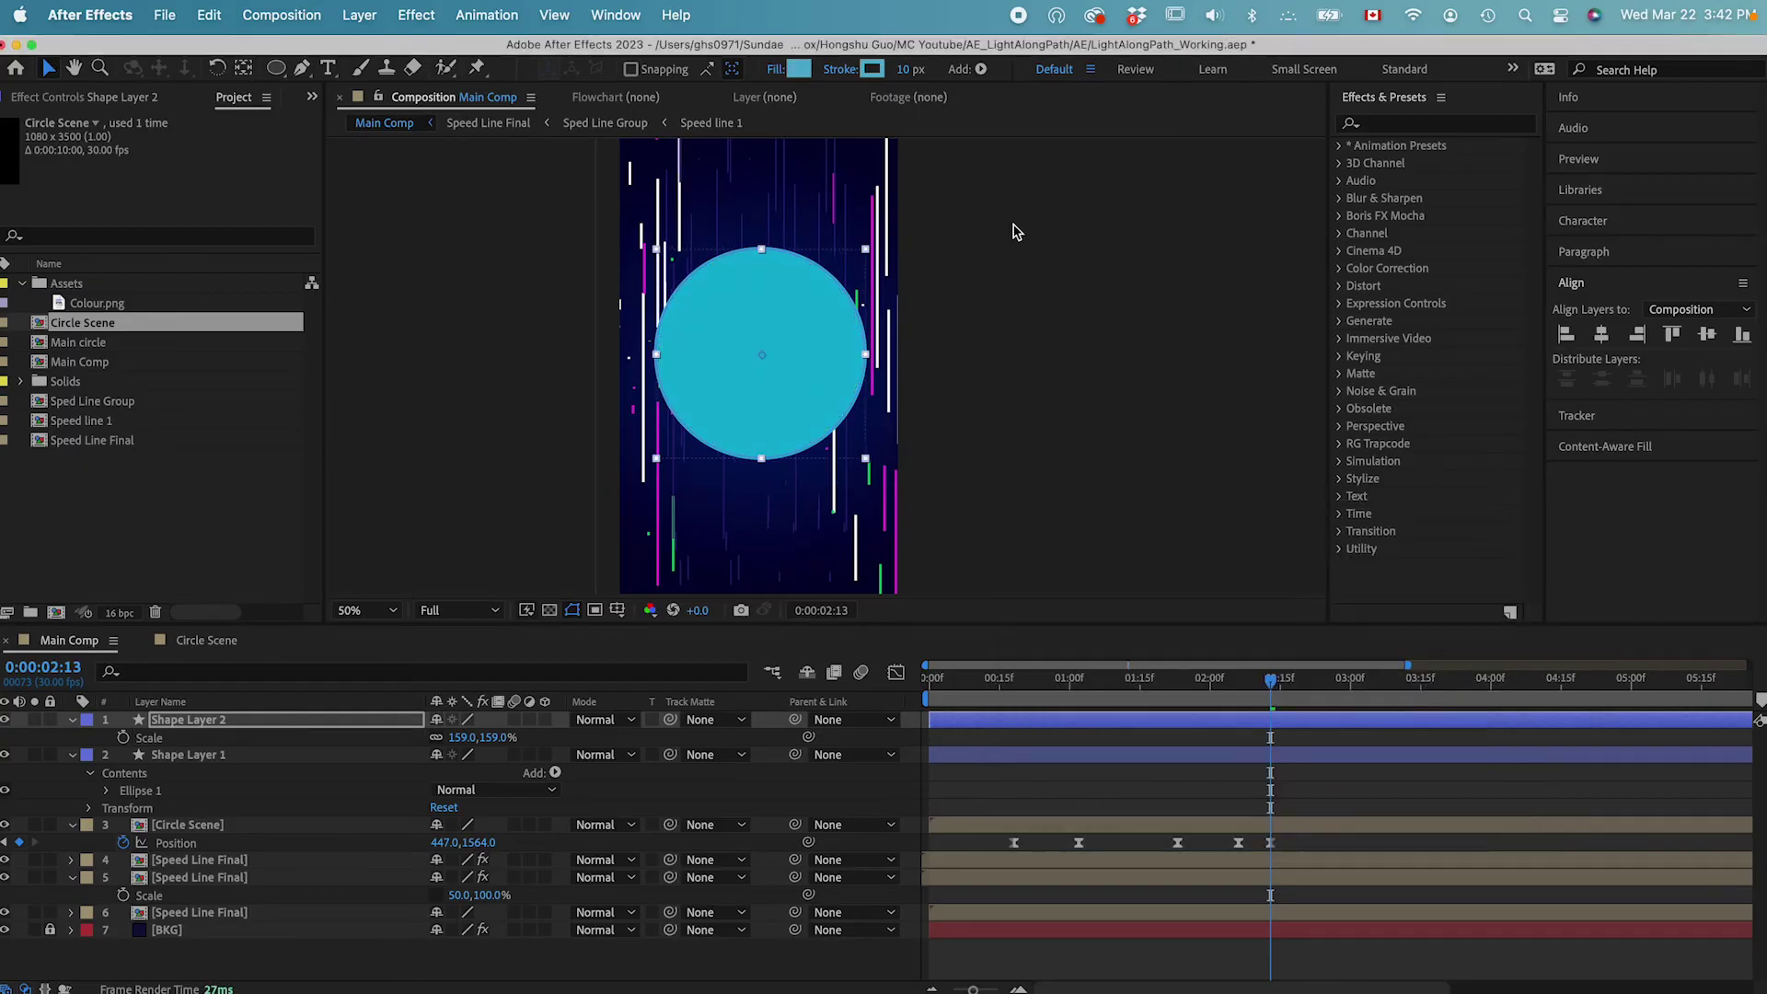
left_click(872, 70, "alt")
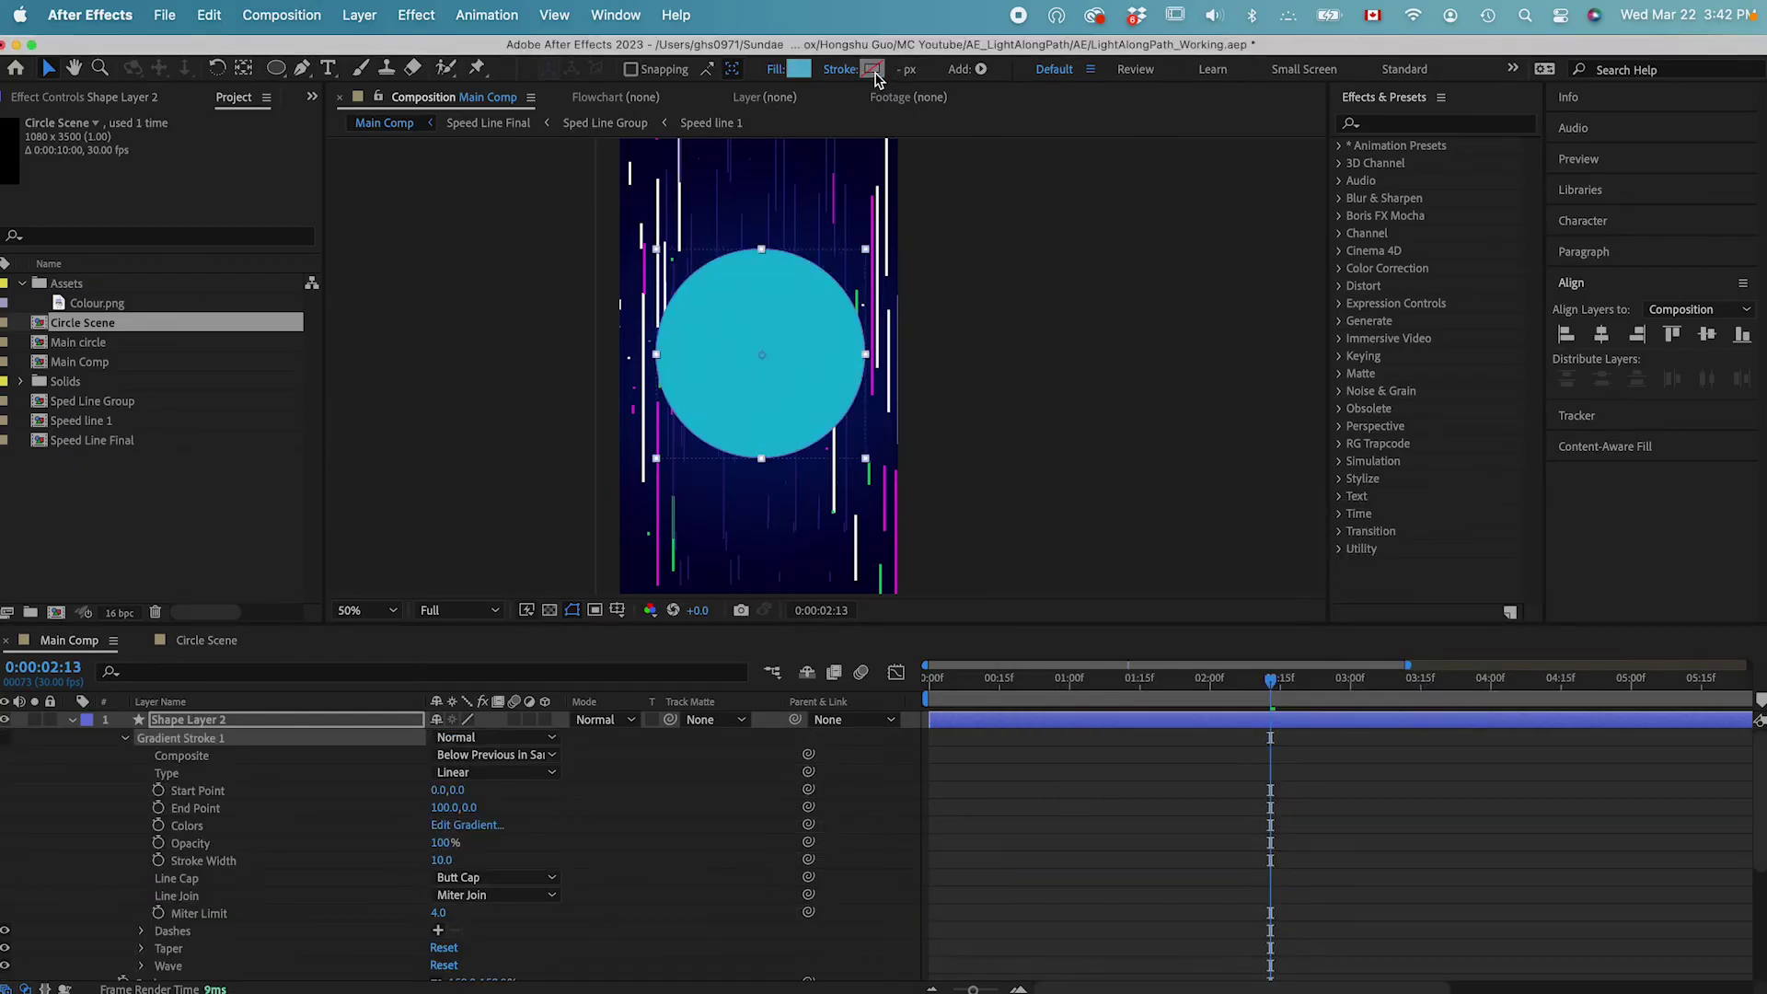
Set the opacity of the filled circle, Shape Layer 2, to 50%.
left_click(72, 721)
left_click(195, 723)
key("t")
left_click_drag(441, 737, 373, 737)
left_click(440, 737)
type("50")
key("Return")
Duplicate the translucent filled circle and scale the copy down to 59%.
left_click(233, 724)
key("super+d")
key("s")
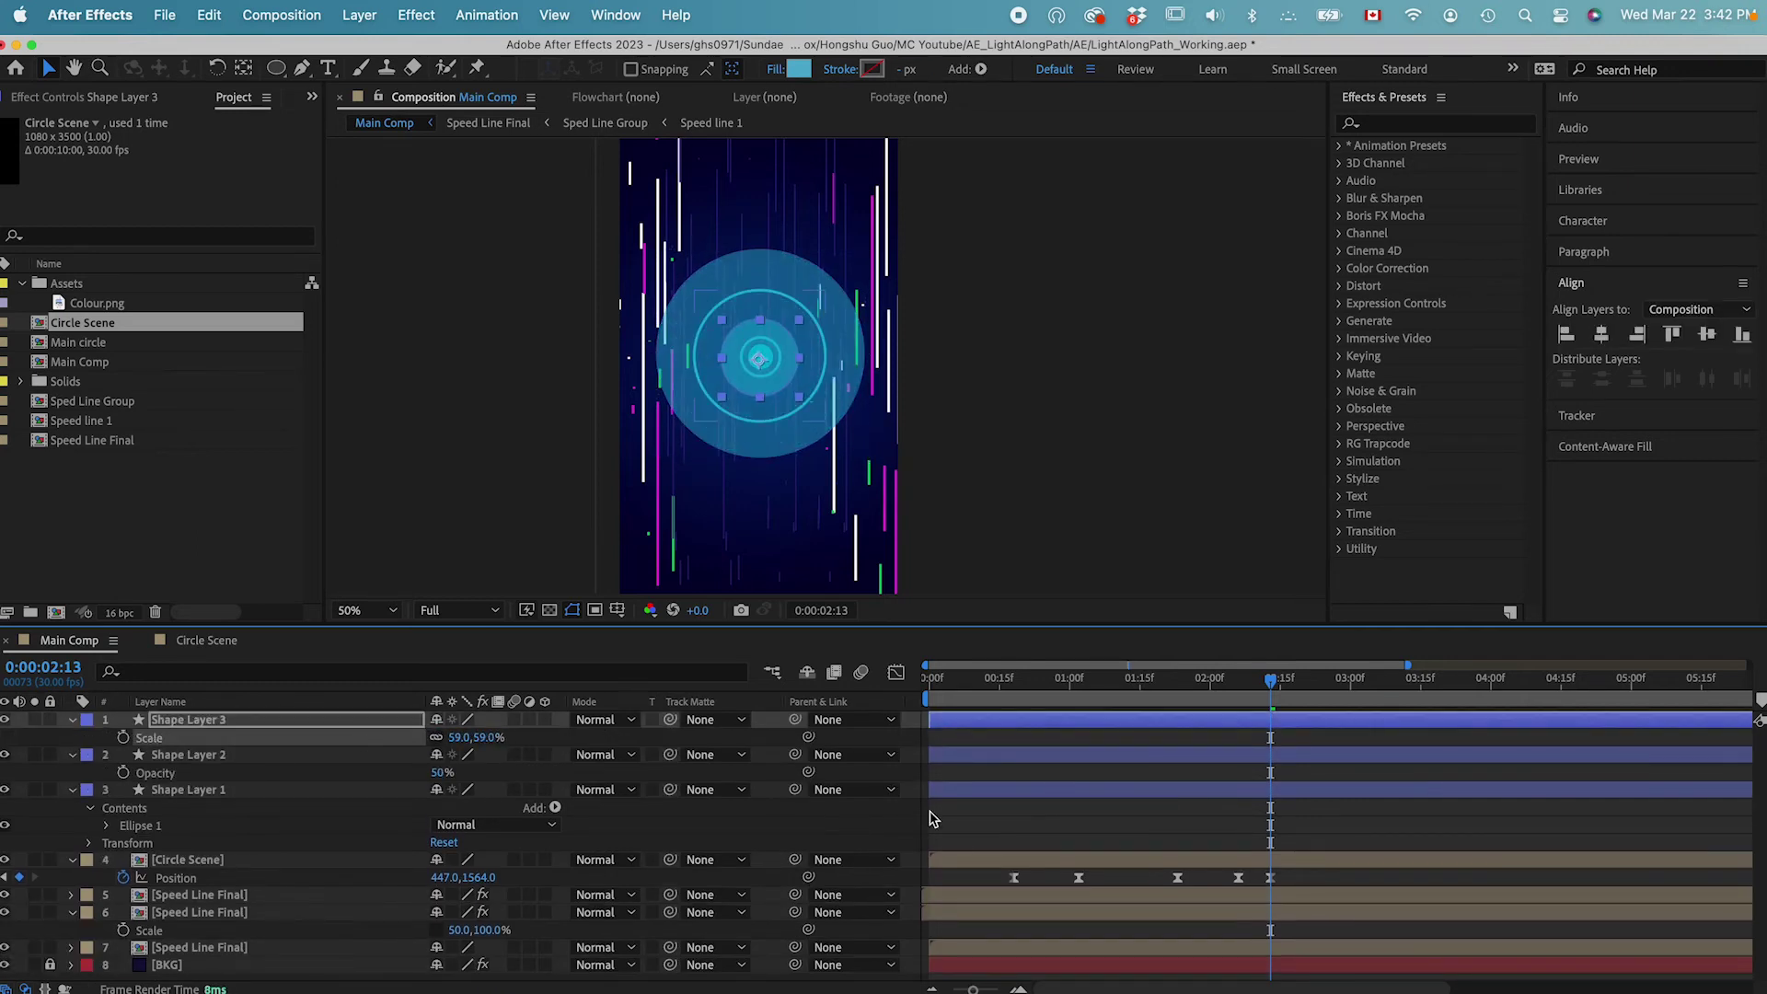
Duplicate the original ring, Shape Layer 1, and scale the copy to 233%.
left_click(230, 789)
key("super+d")
key("s")
left_click_drag(469, 808, 592, 805)
key("Return")
Make another copy of the Shape Layer 1 ring at 356% scale with a 2 px stroke.
left_click(212, 825)
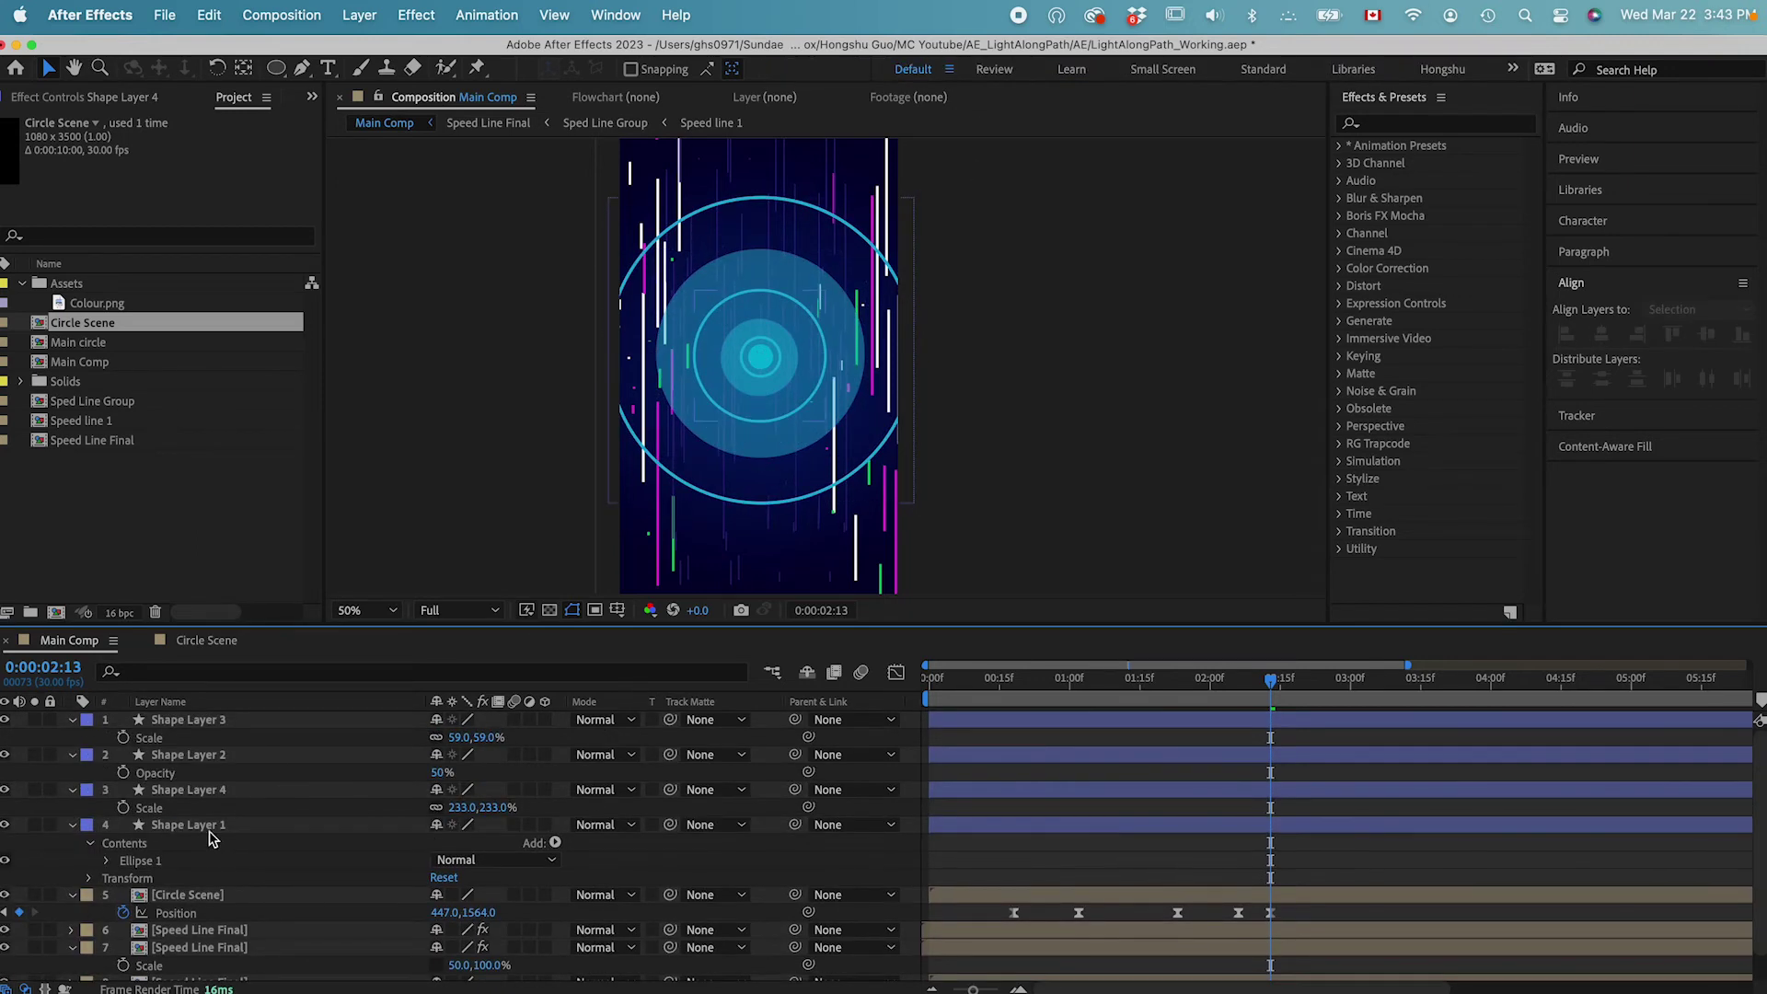
key("super+d")
key("s")
mouse_move(469, 842)
left_mouse_down()
mouse_move(746, 820)
mouse_move(705, 820)
left_mouse_up()
left_click(909, 69)
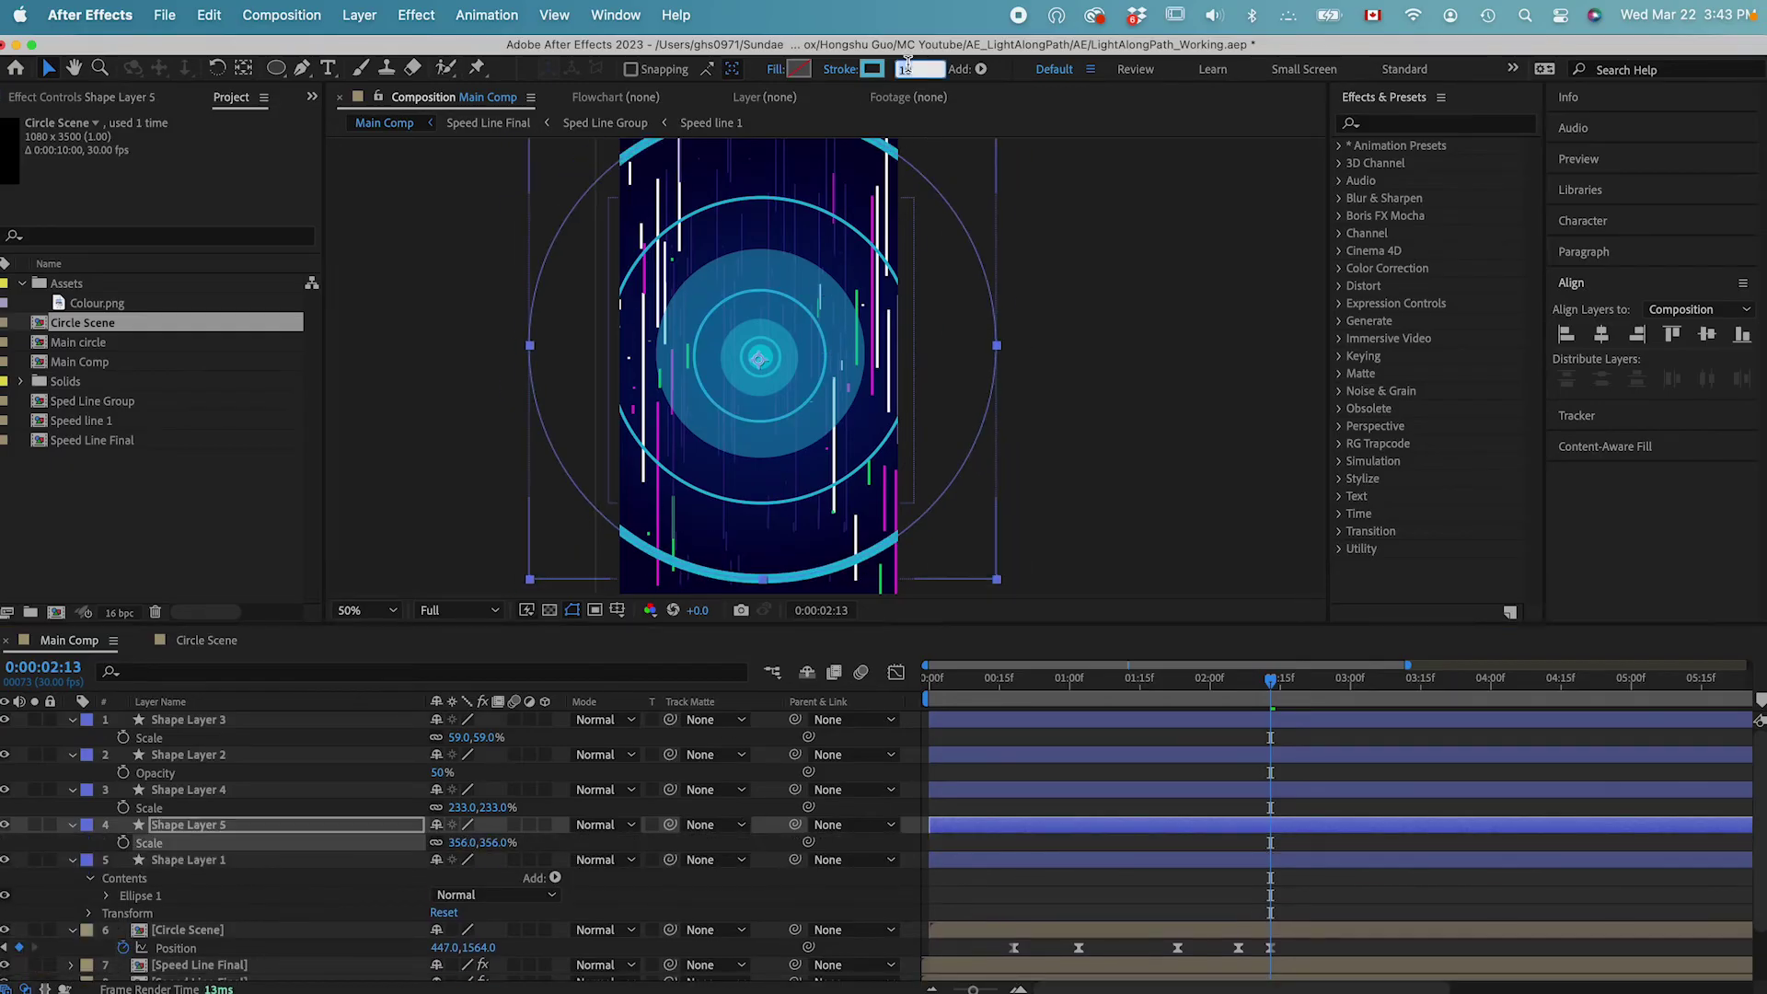
type("2")
key("Return")
left_click(900, 511)
Trim all five shape layers so that they start at 0:00:02:13, where the circle reaches the centre.
left_click_drag(1271, 680, 1233, 664)
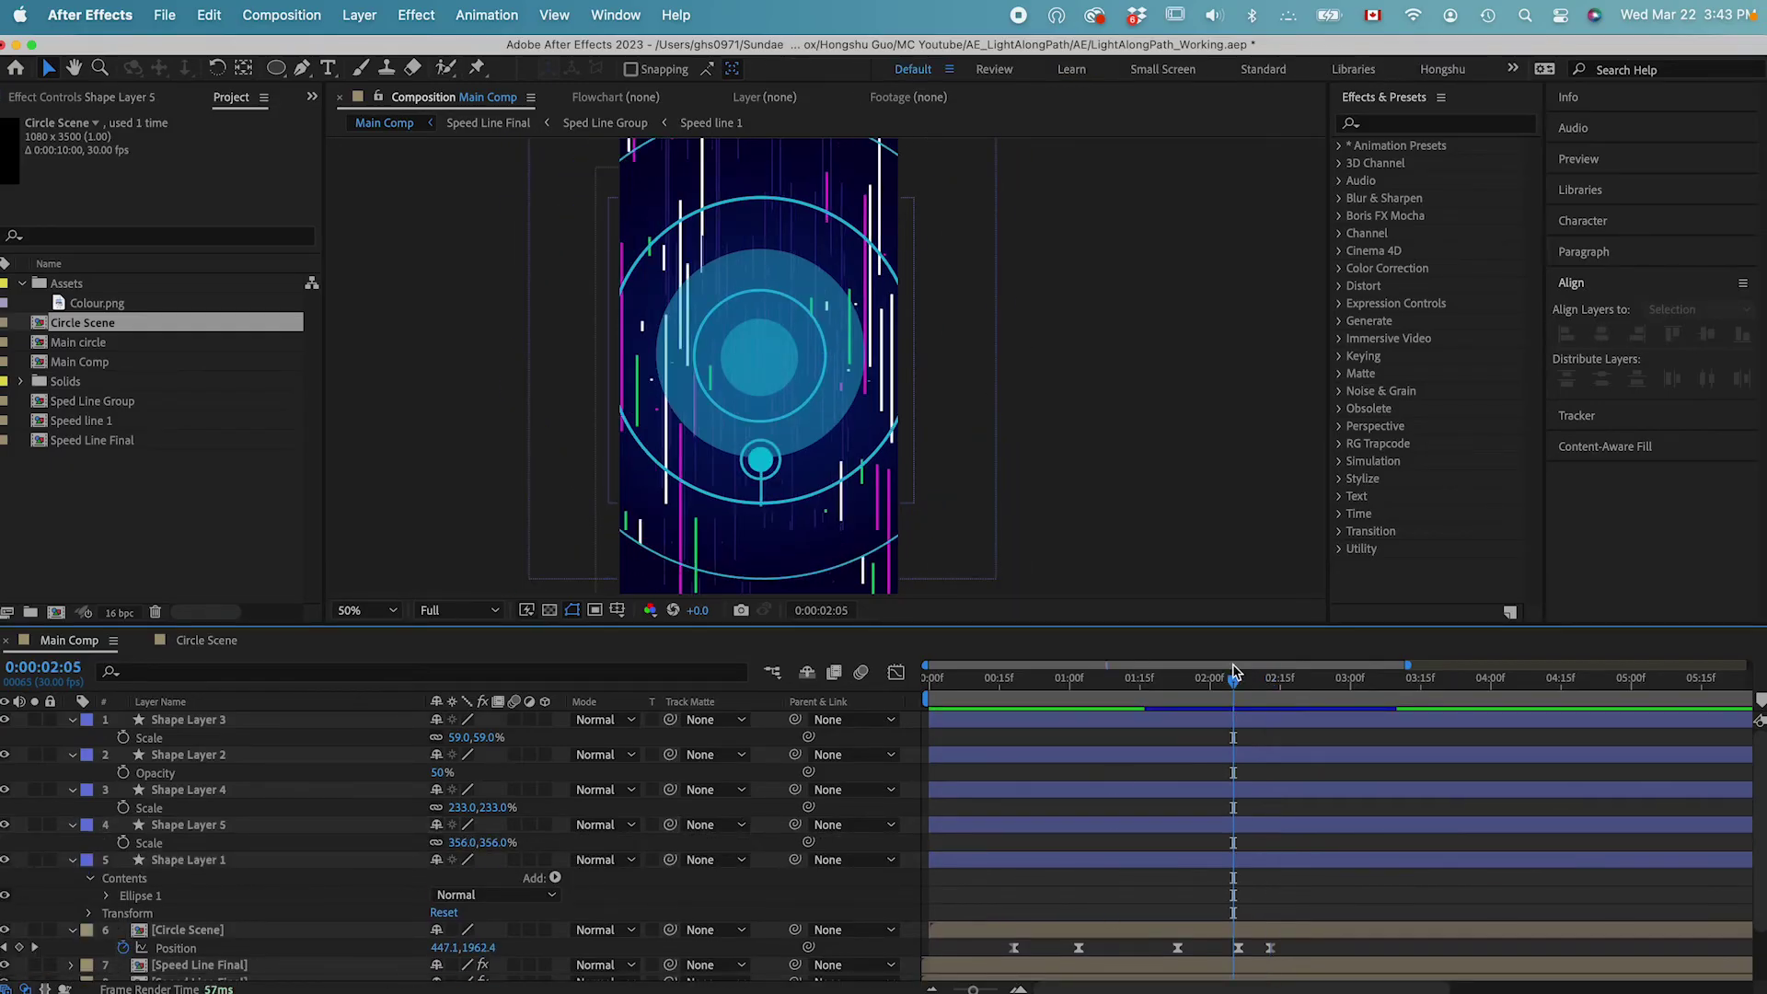
left_click(1214, 679)
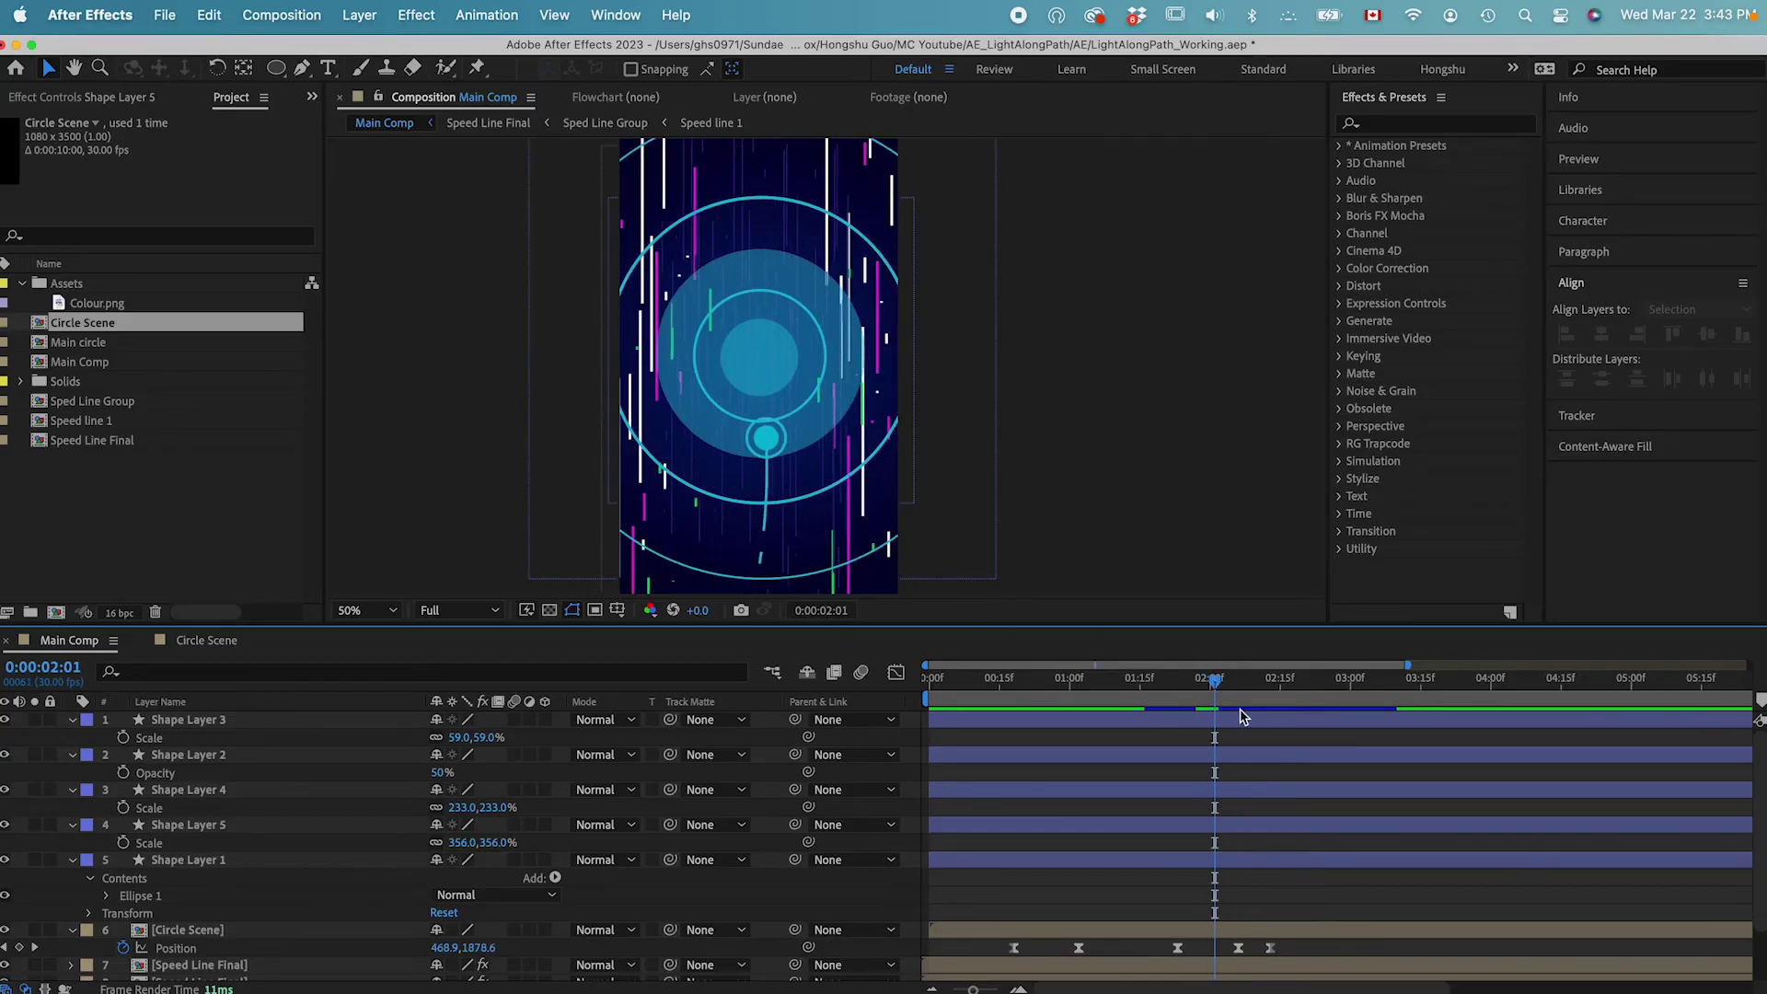
left_click_drag(1217, 686, 1283, 689)
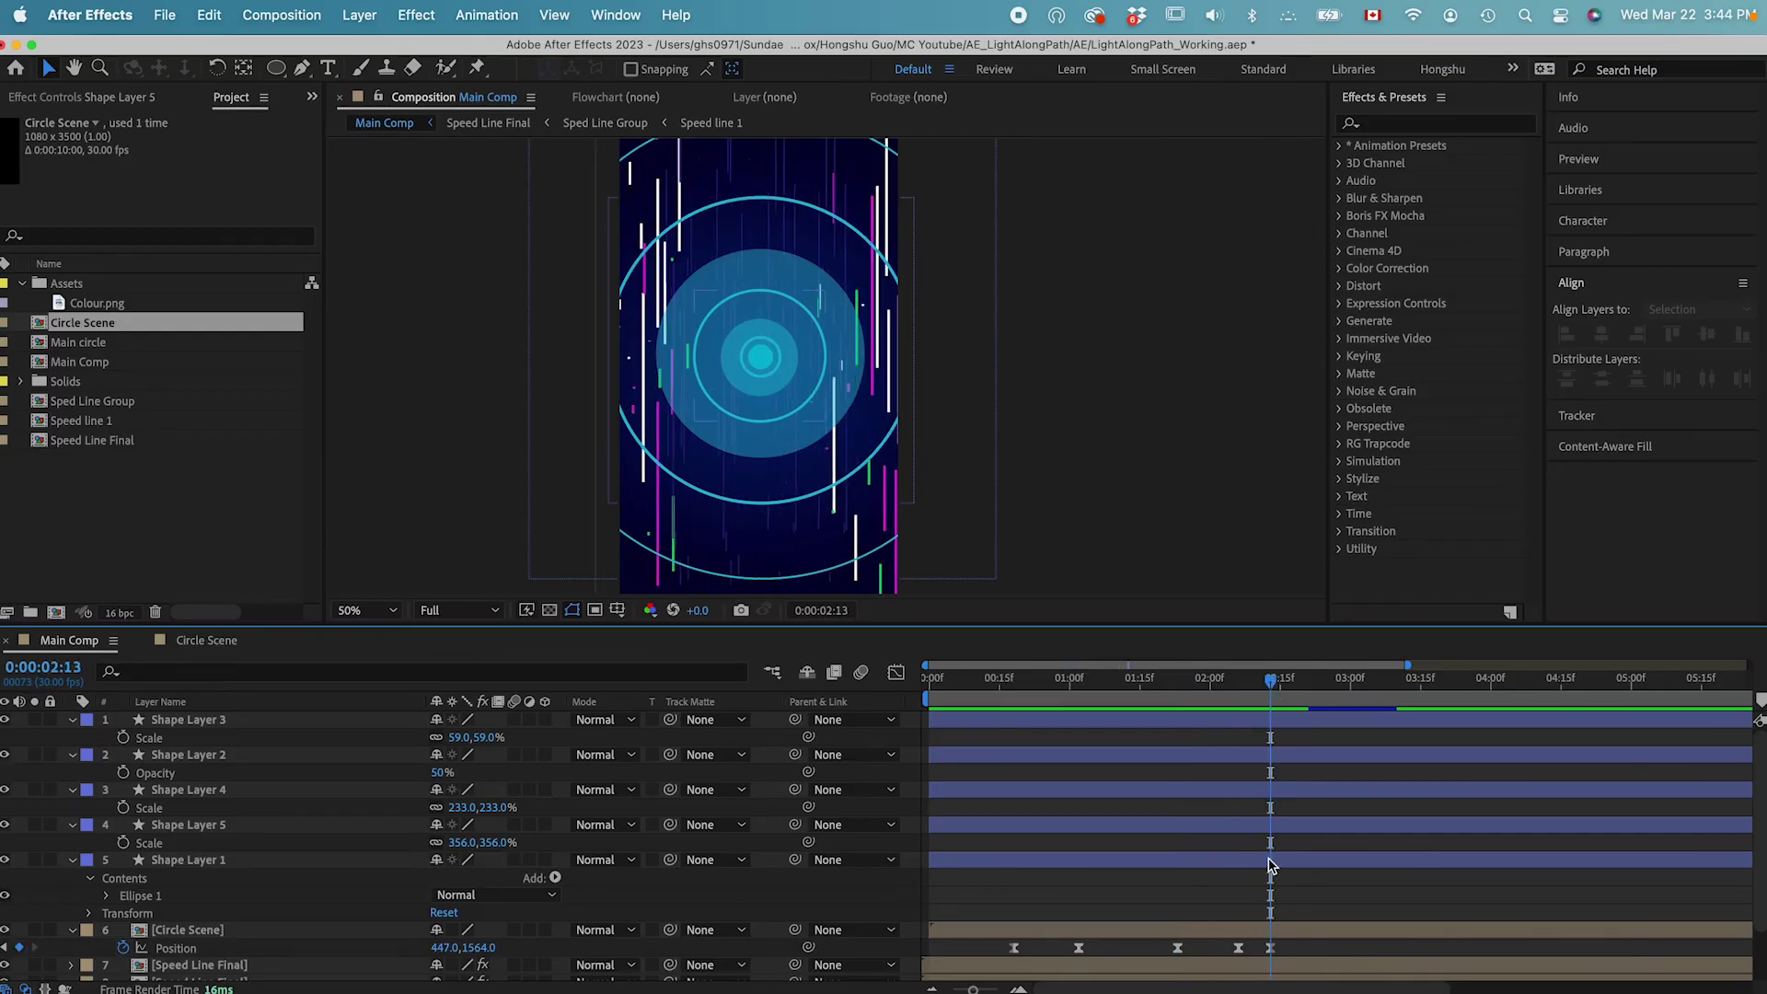
left_click(1269, 861)
left_click(1288, 725, "shift")
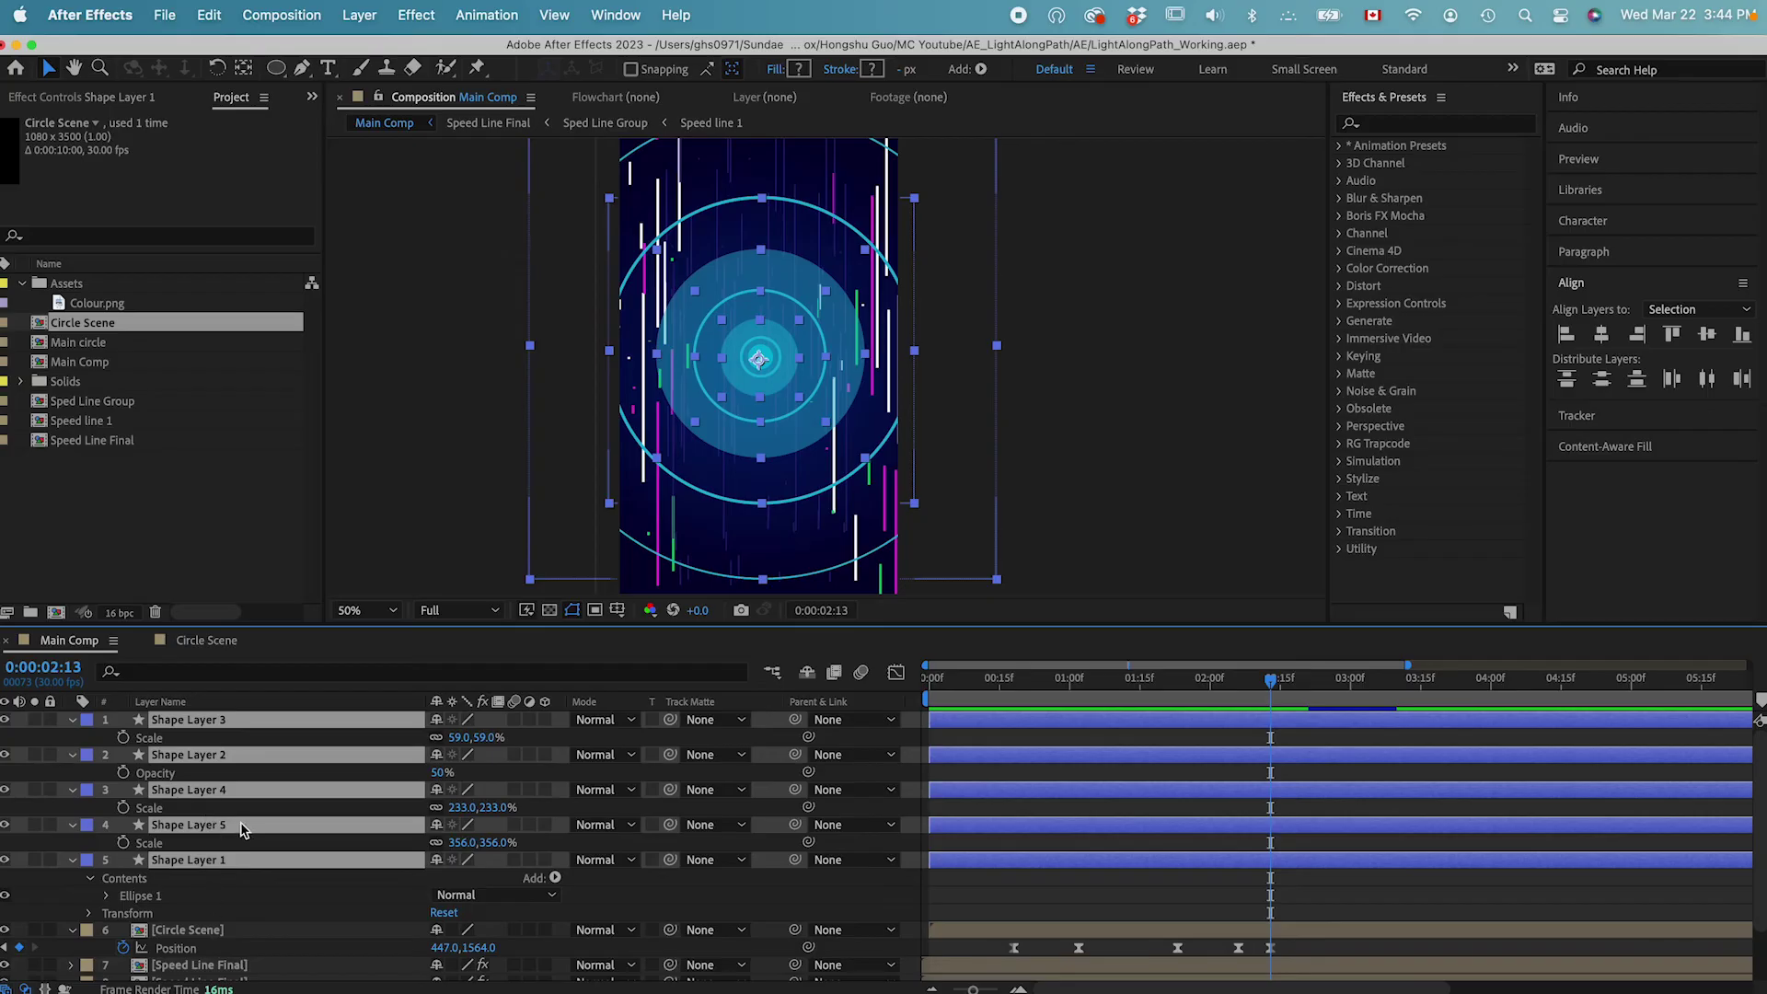
key("alt+bracketleft")
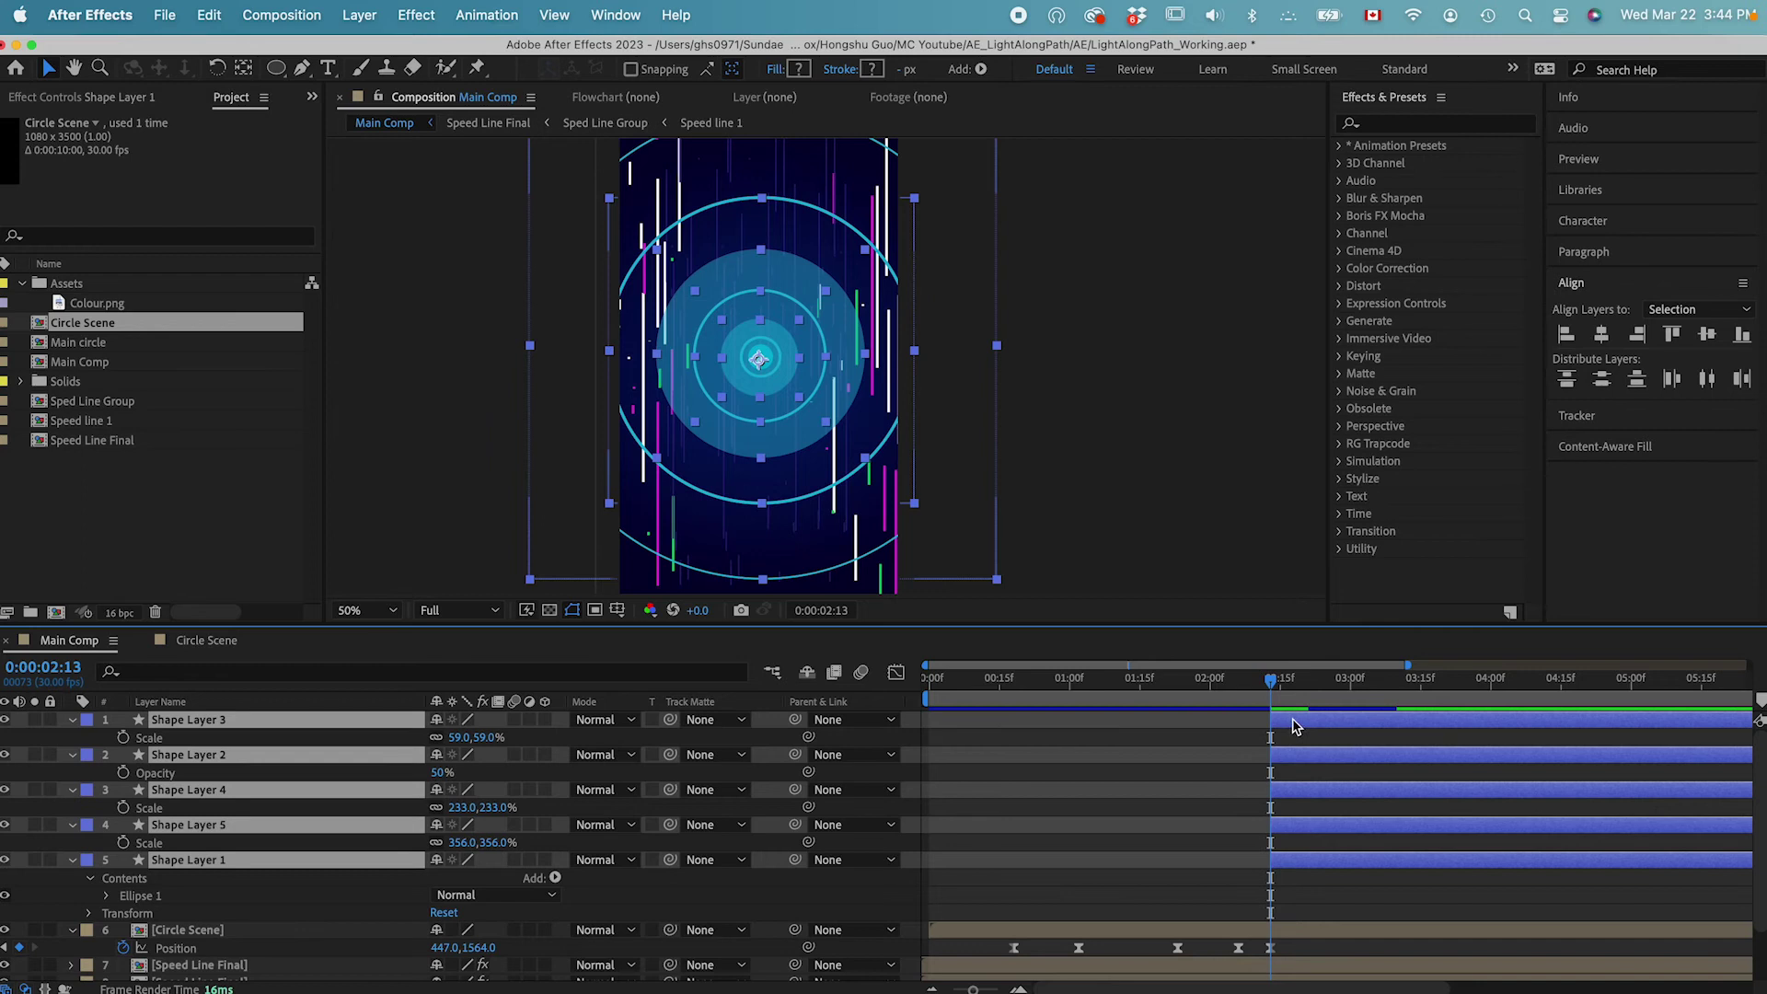
left_click(1247, 793)
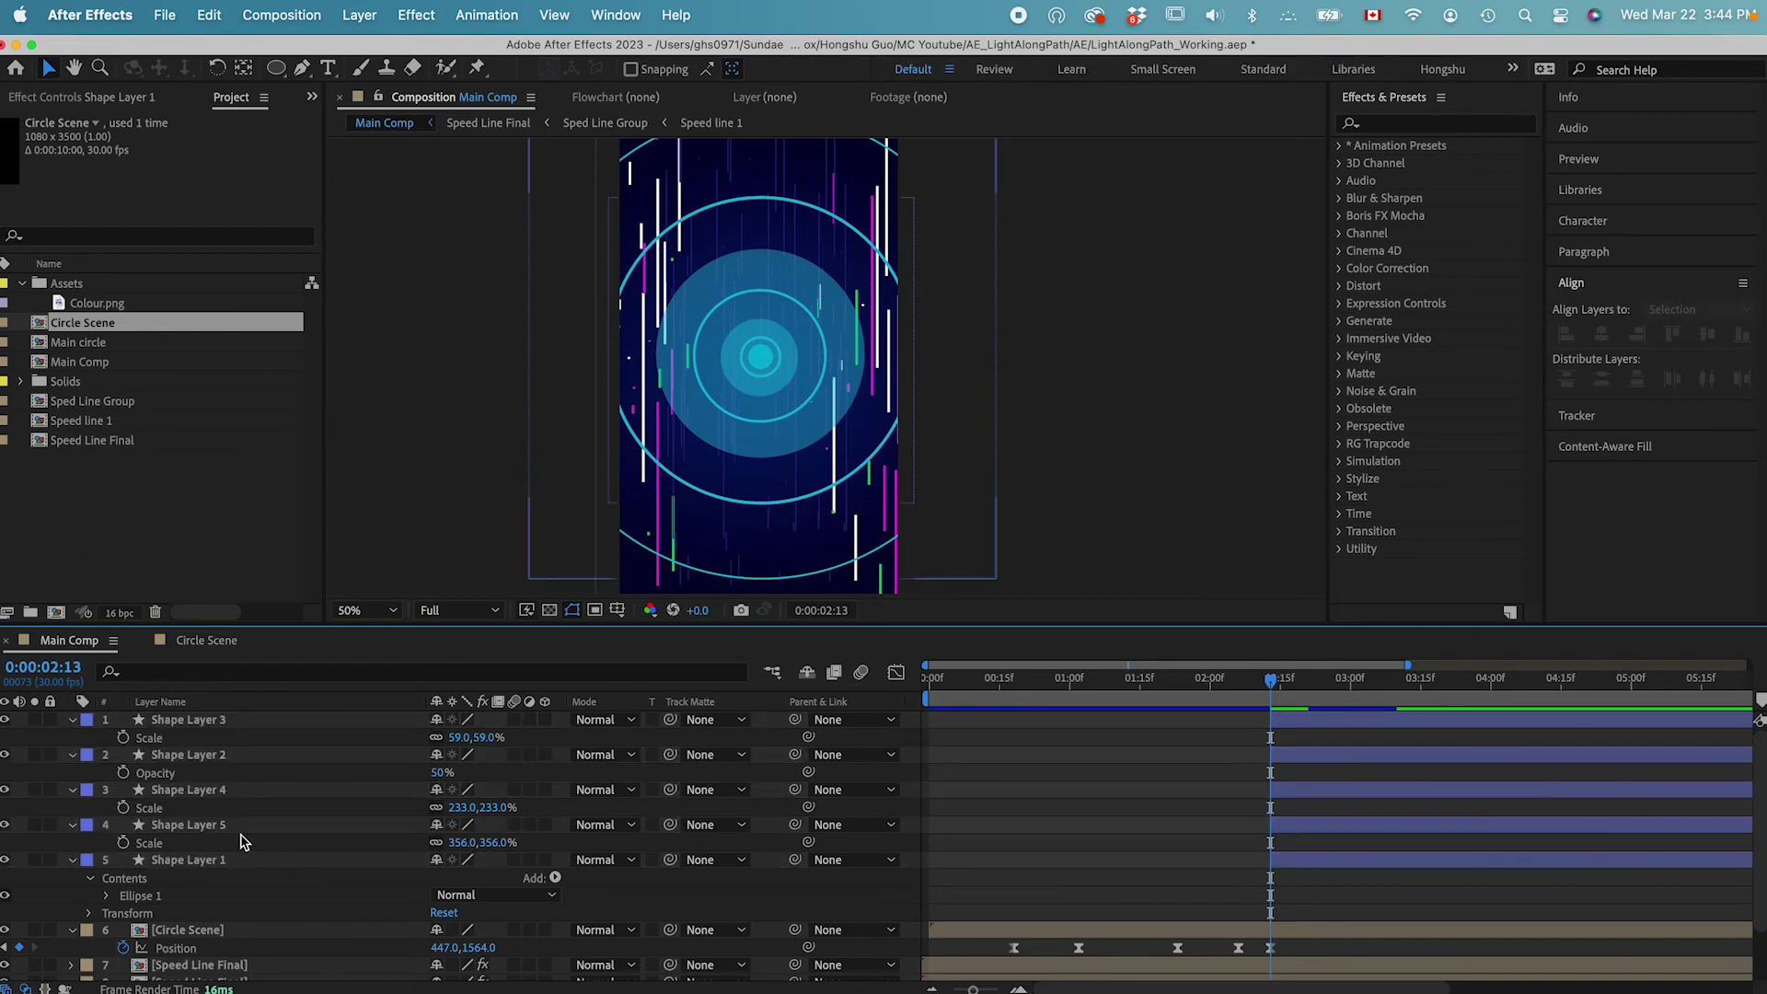
Align all five shape layers to each other on their vertical centres.
left_click(210, 863)
left_click(212, 721, "shift")
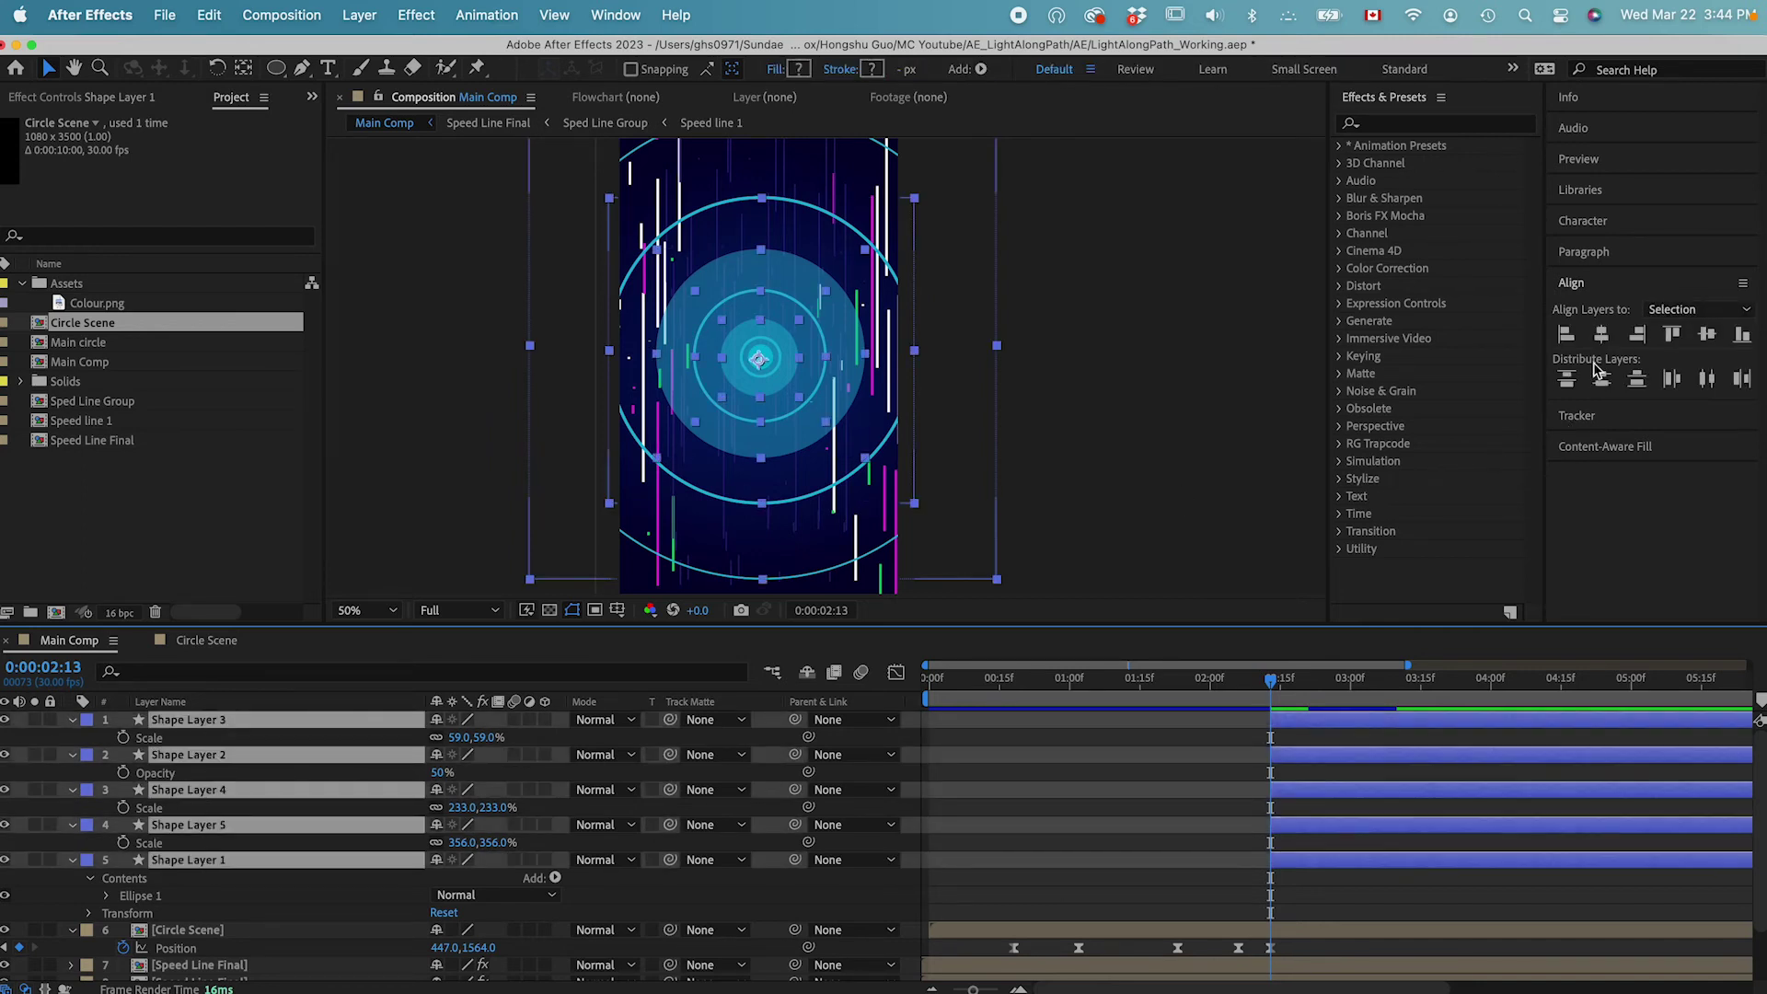
left_click(1707, 336)
Nudge the five aligned shape layers up and left onto the exact centre of the main circle.
key("super+equal")
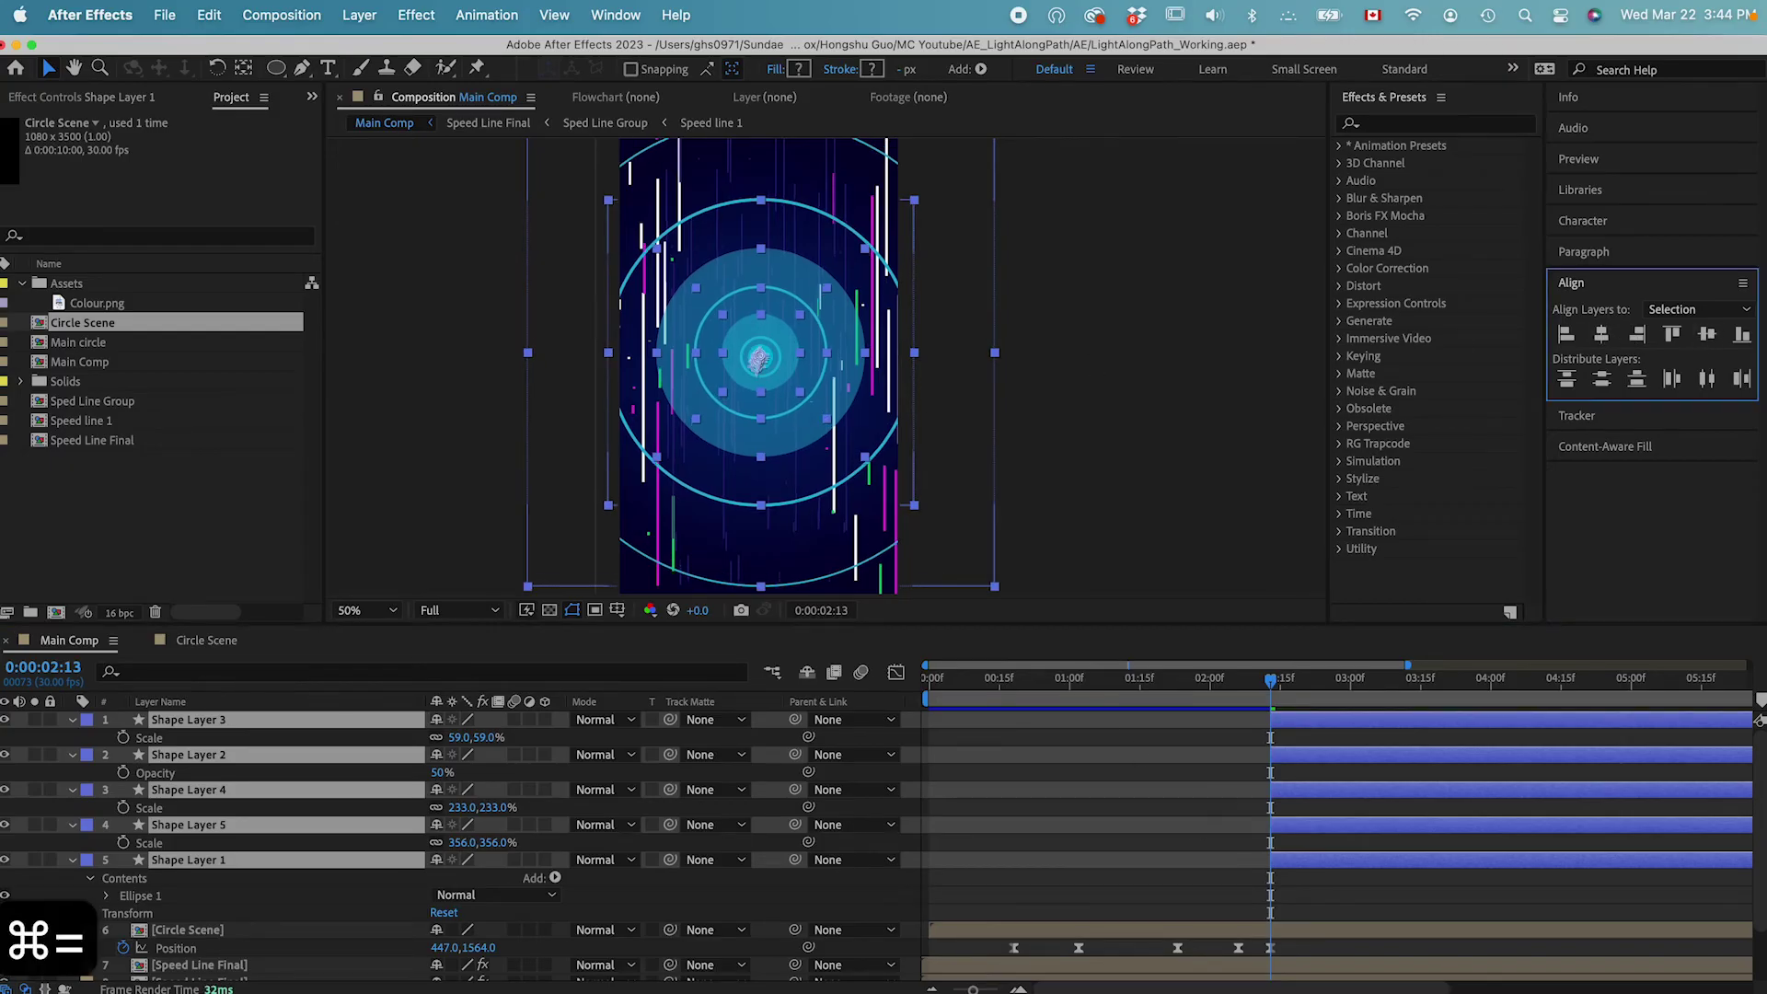
key("super+equal")
key("space")
left_click_drag(645, 377, 806, 384)
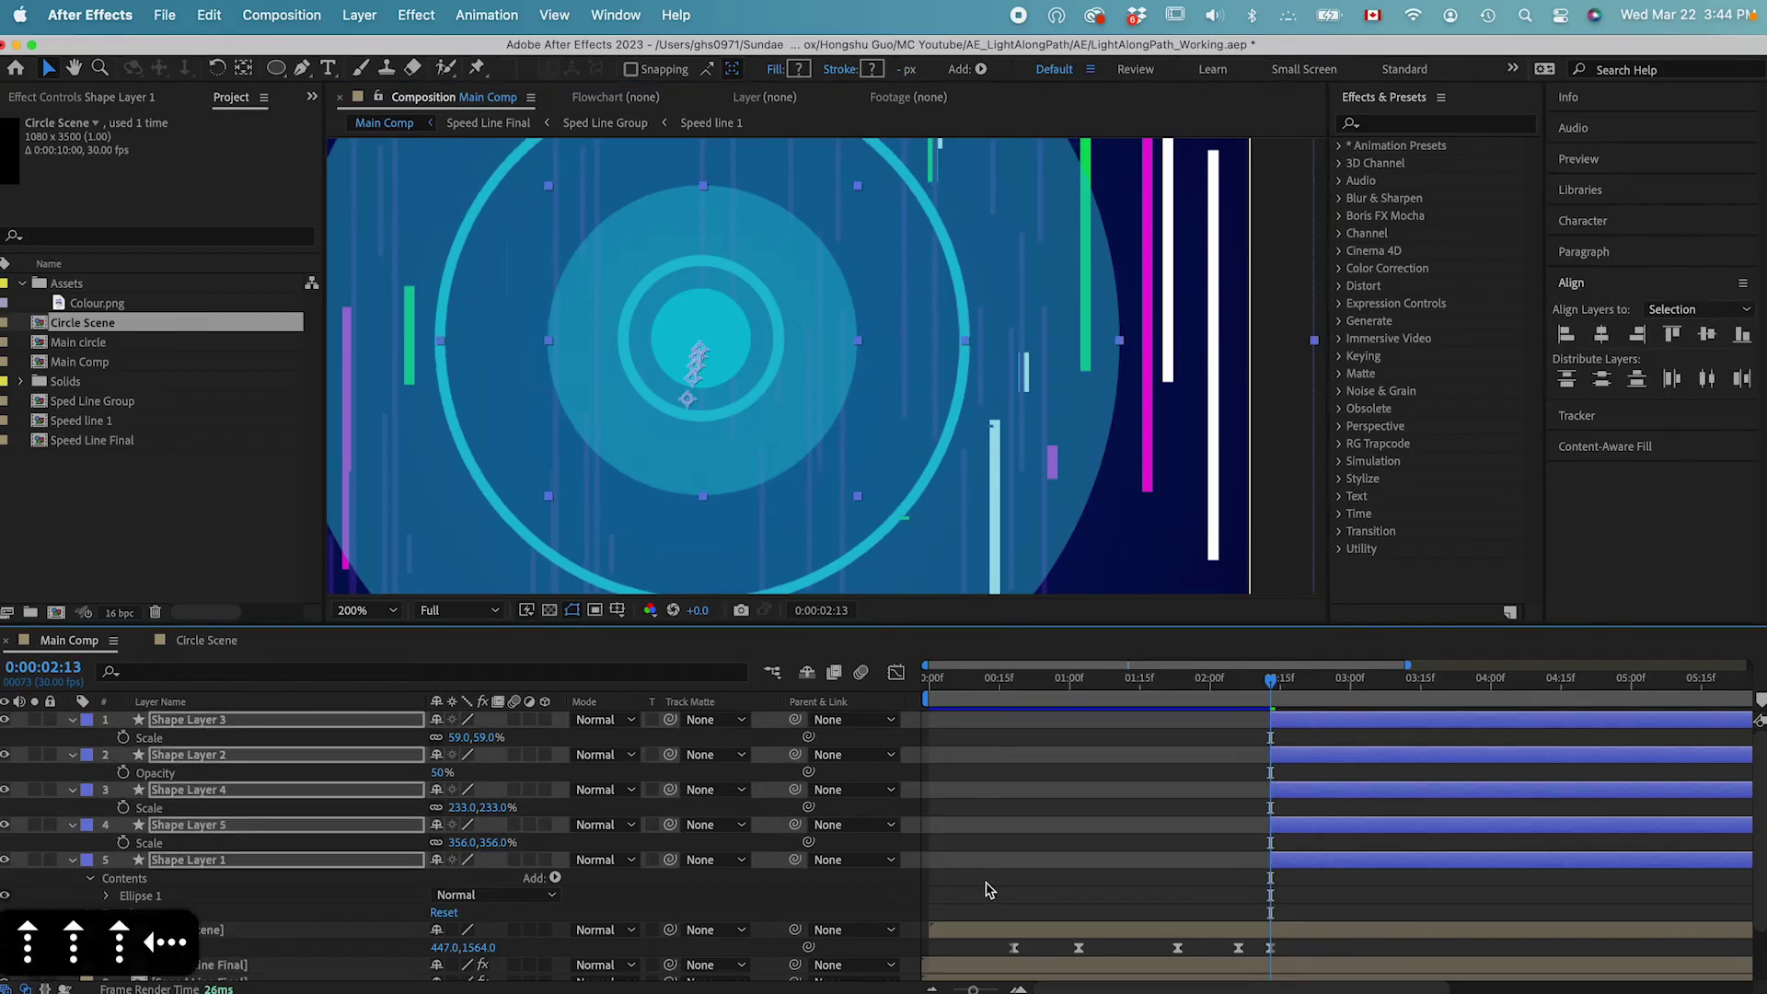
left_click(987, 890)
left_click(184, 860)
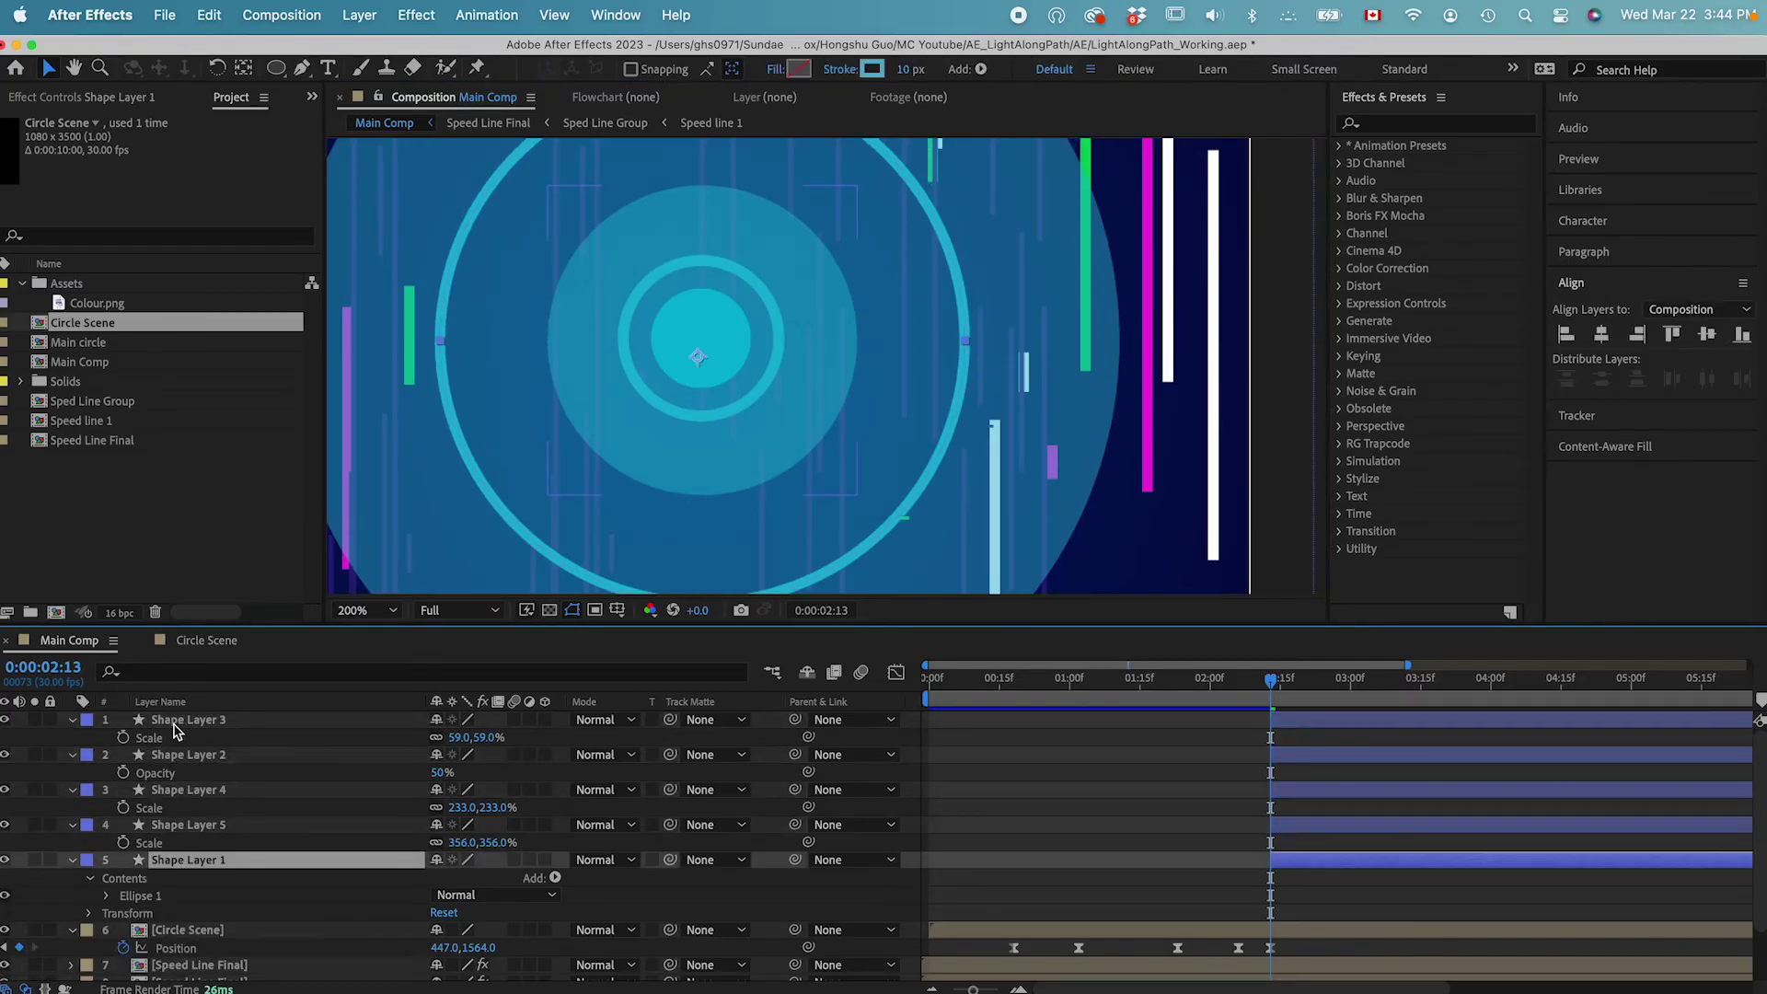
left_click(174, 722)
left_click(987, 800)
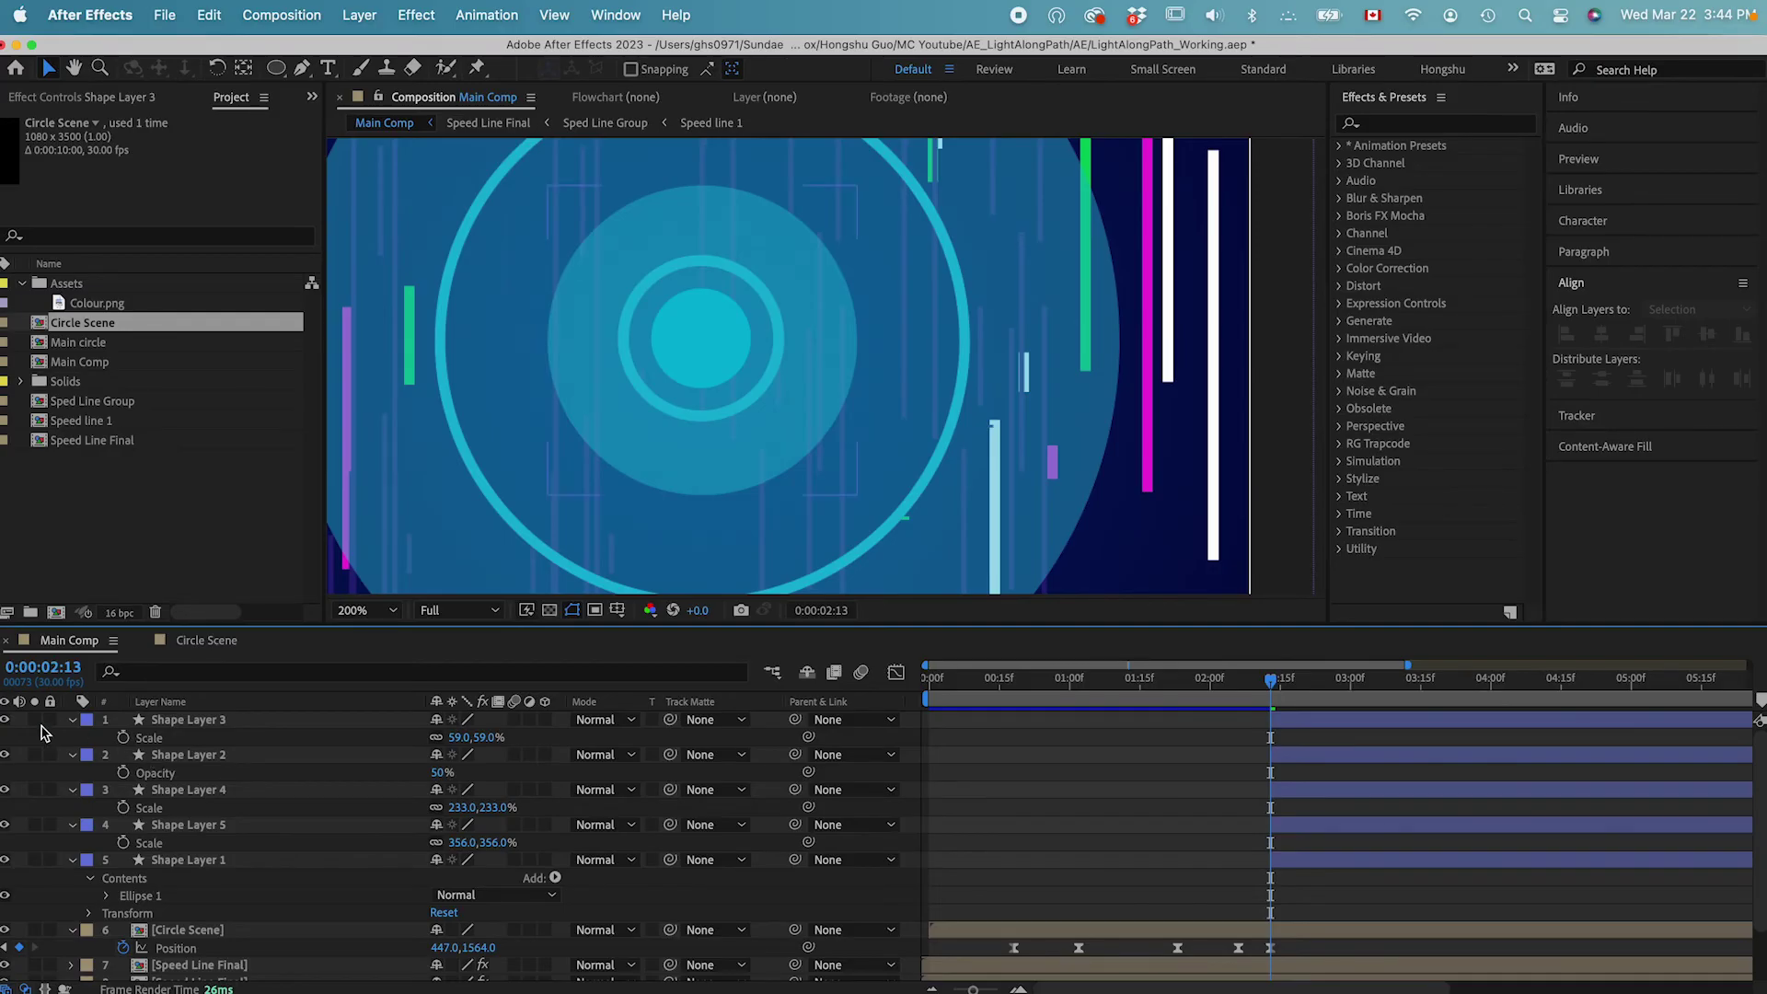
Animate Shape Layer 3's Scale from 0% at 0:00:02:13 to 59% at 0:00:03:03 and check the growth.
left_click(180, 737)
left_click(123, 738)
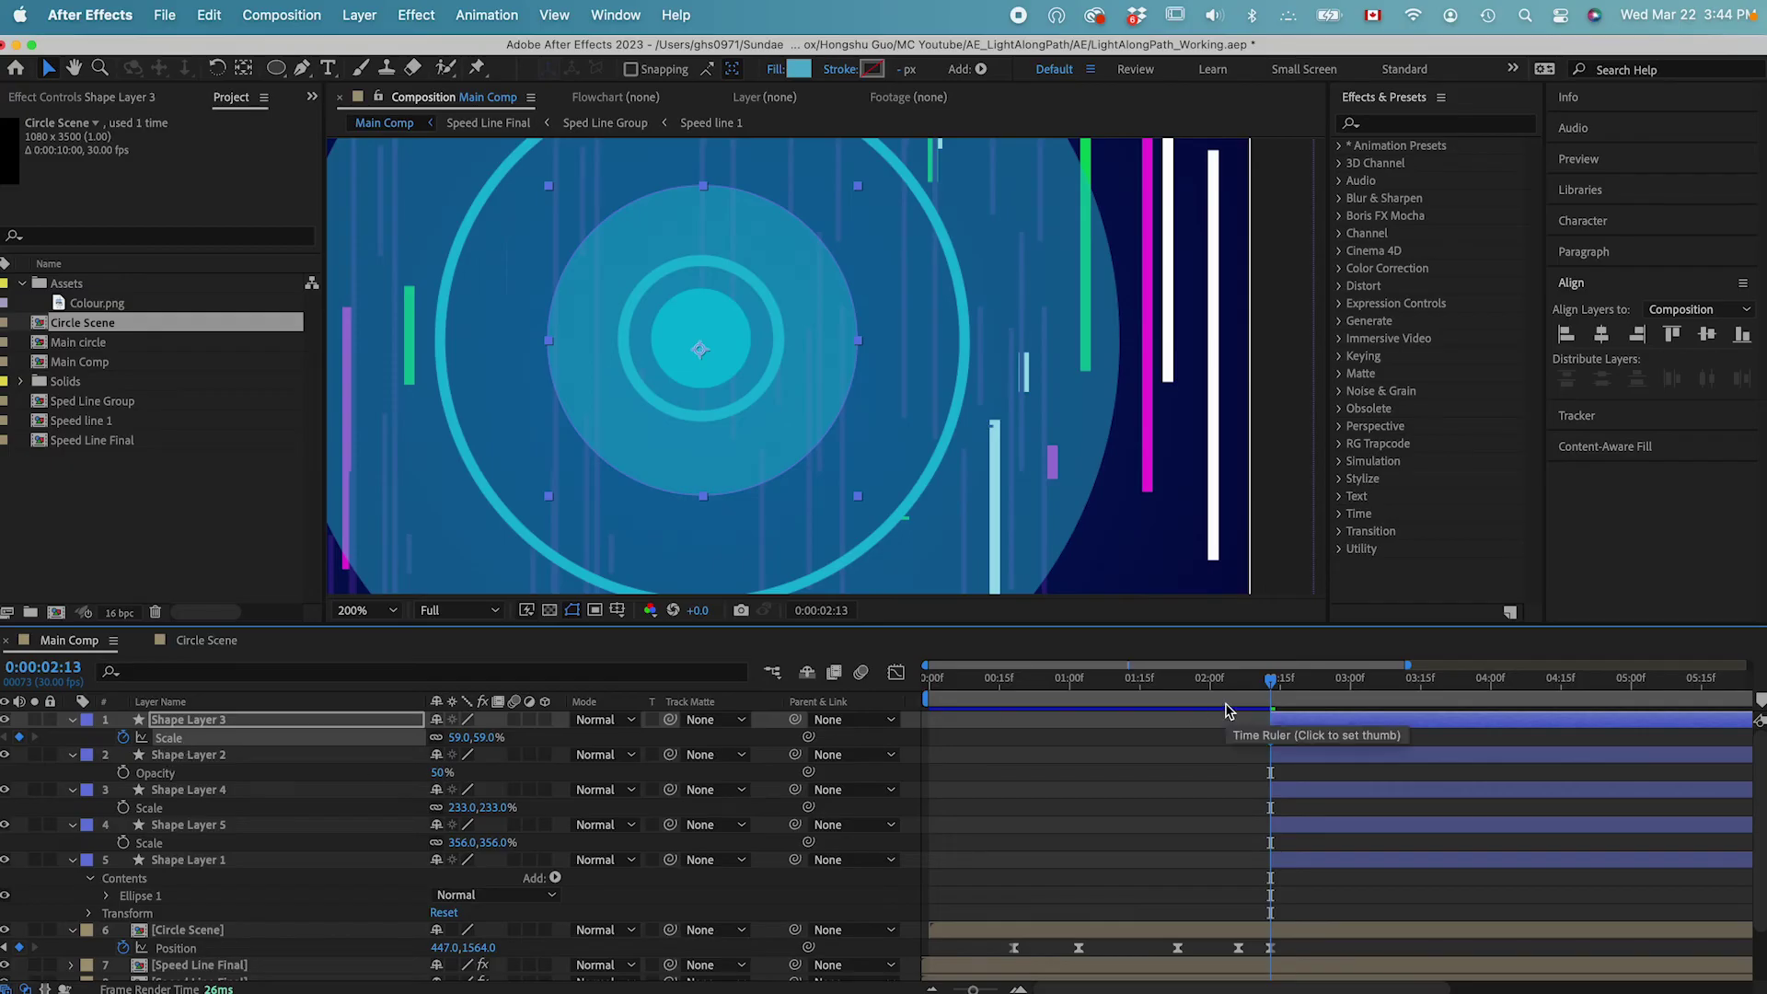
key("shift+super+Right")
key("shift+super+Right")
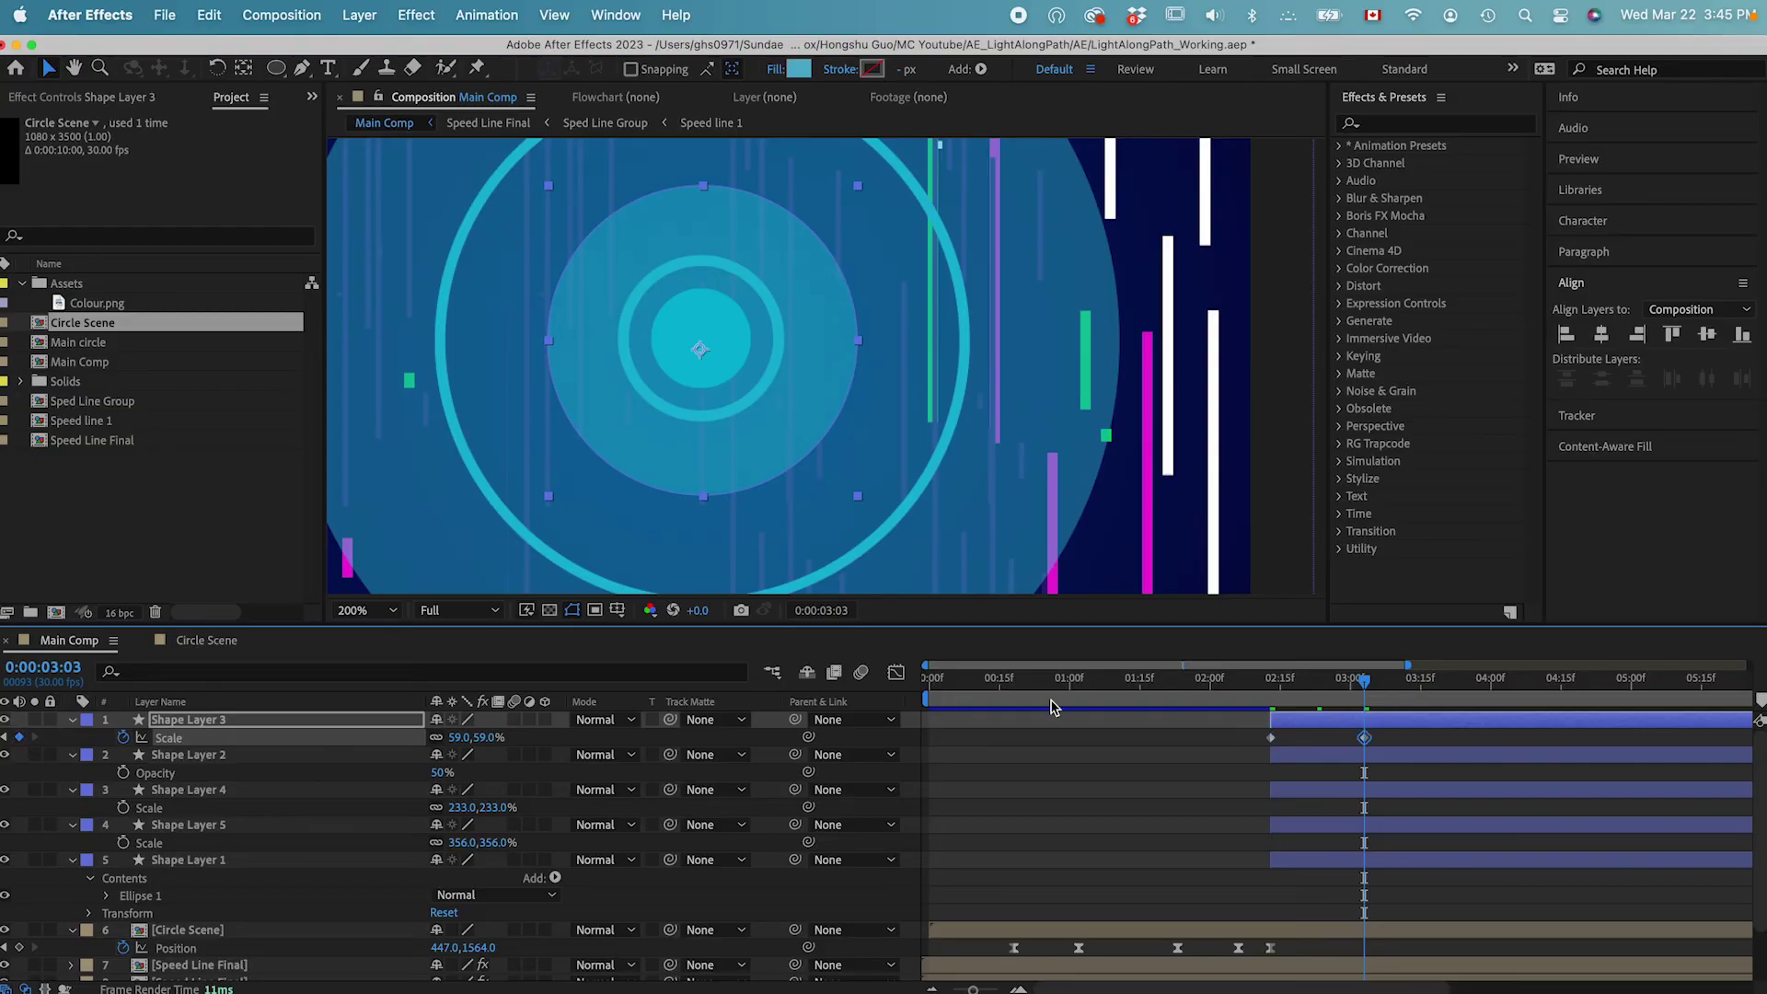
left_click_drag(1363, 685, 1277, 688)
left_click(463, 738)
type("0")
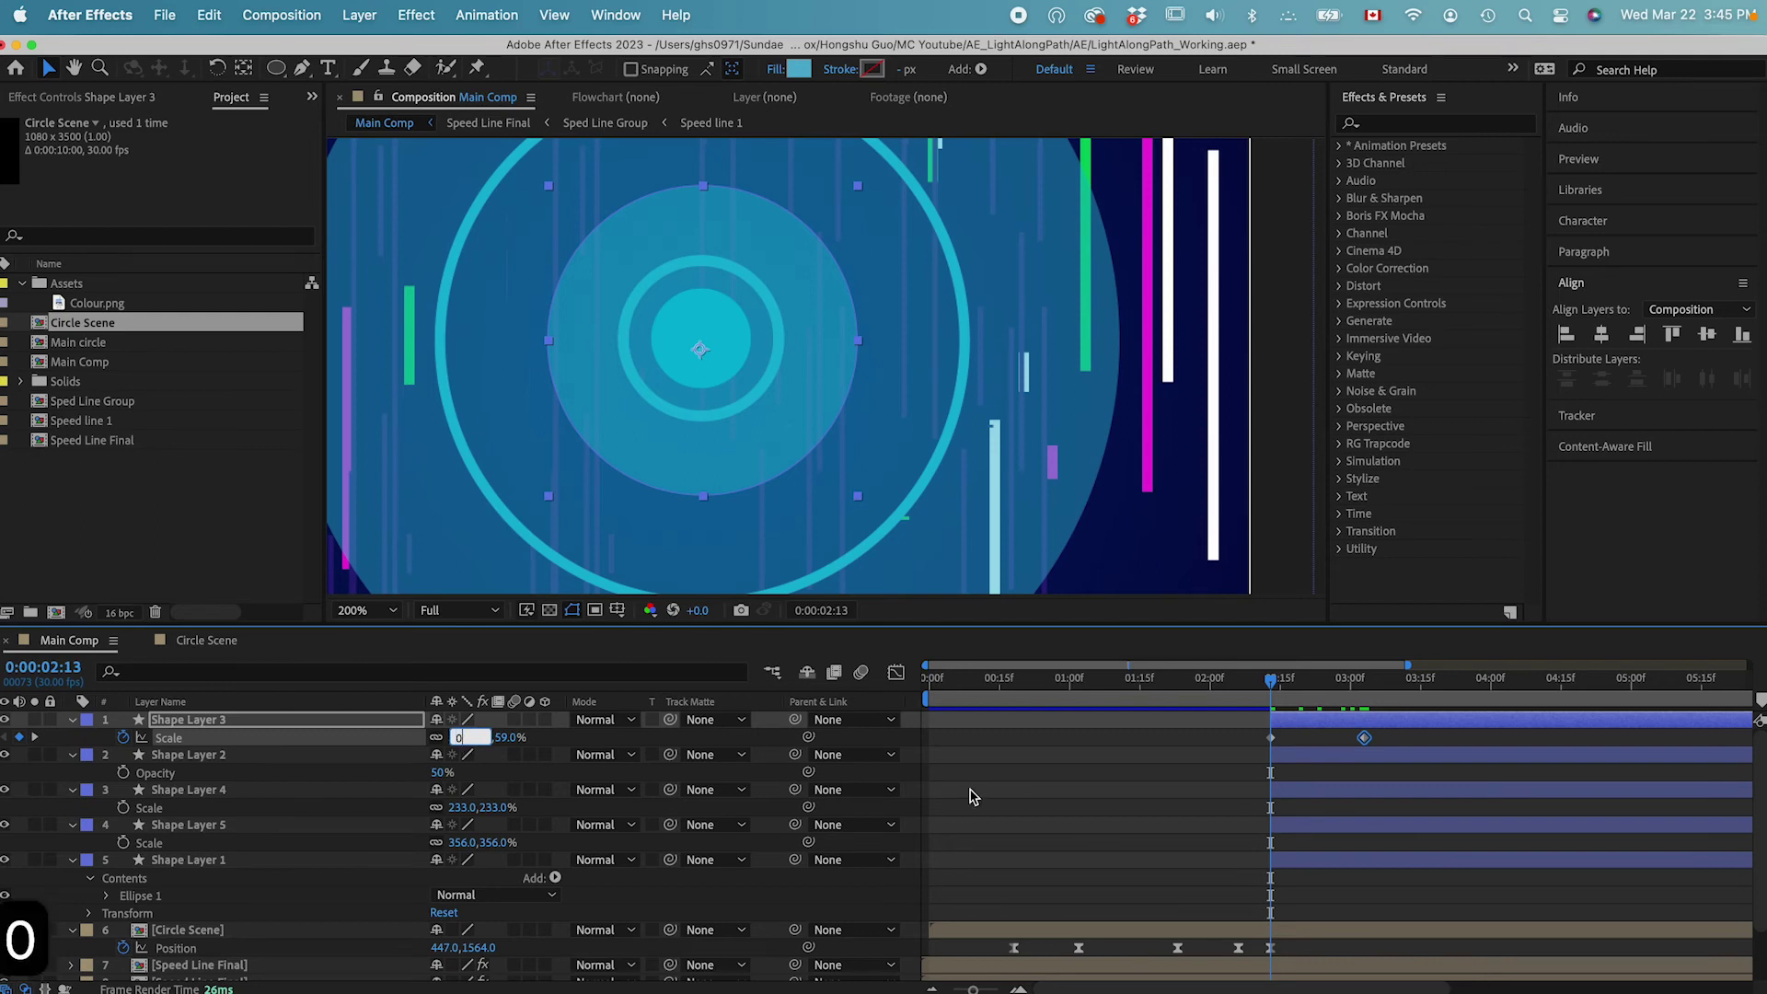
left_click(1136, 810)
mouse_move(1379, 765)
left_mouse_down()
mouse_move(1254, 730)
mouse_move(1322, 683)
mouse_move(1365, 681)
mouse_move(1285, 685)
mouse_move(1354, 688)
left_mouse_up()
left_click(1388, 741)
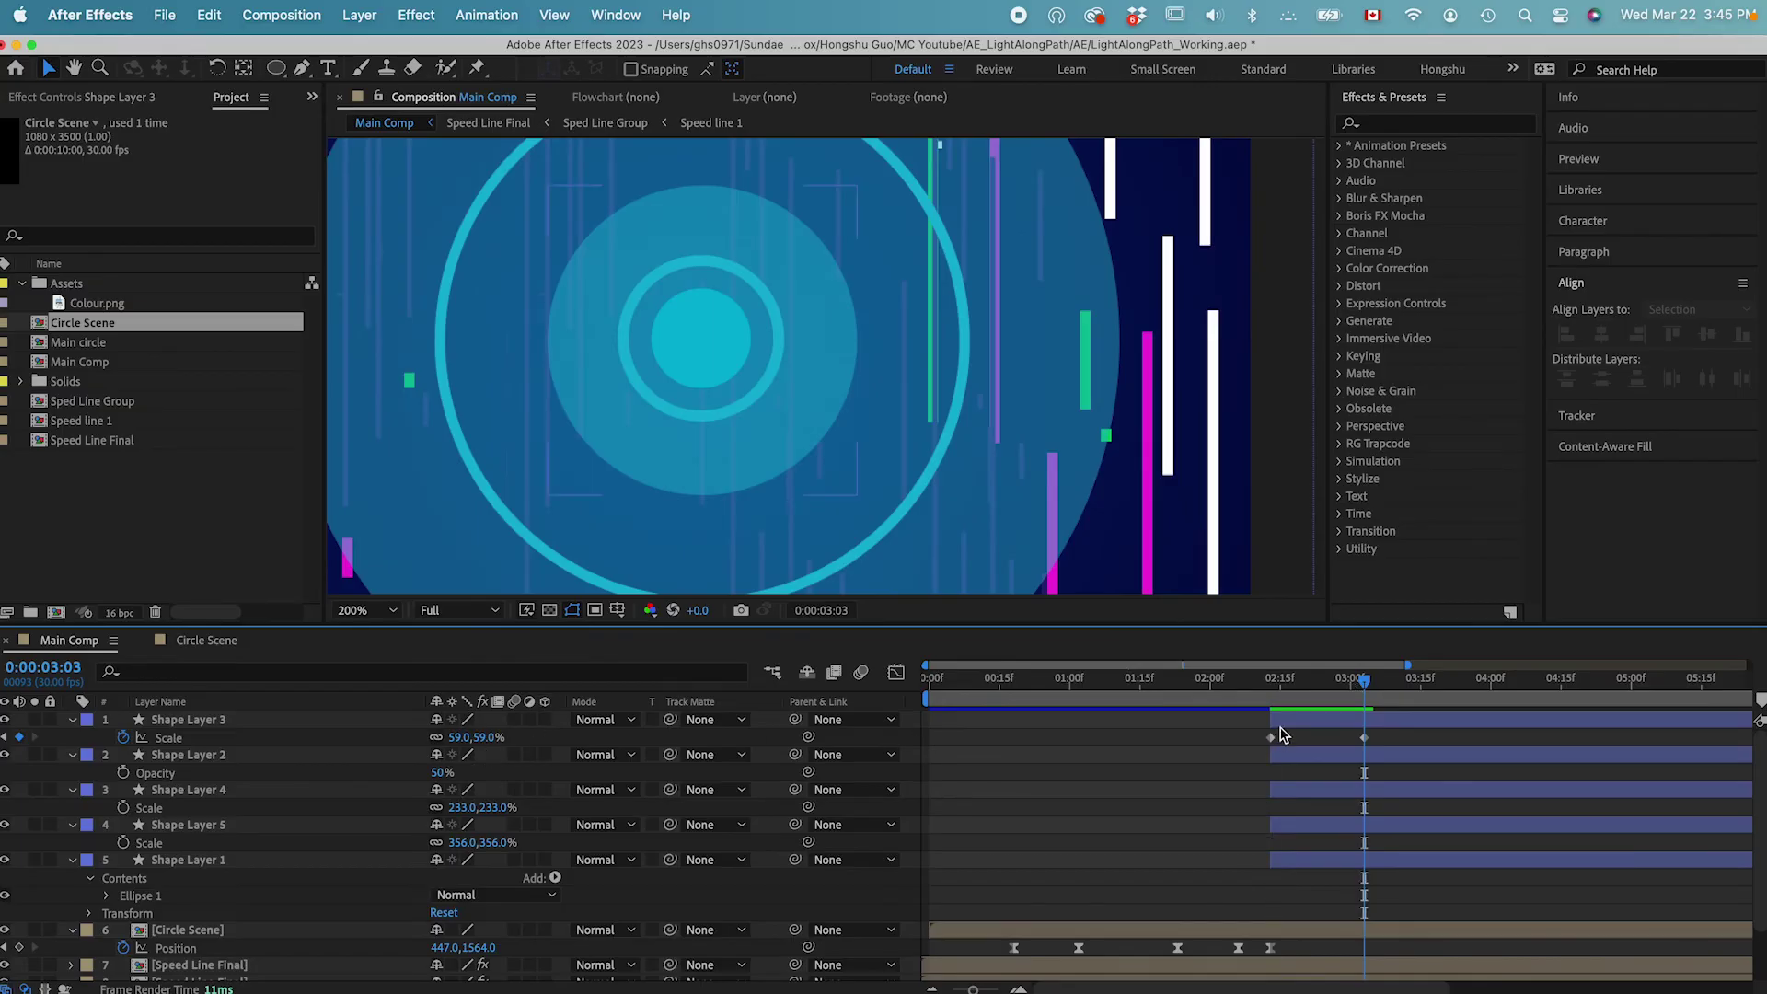
Add Scale keyframes at 0:00:03:03 to Shape Layers 2, 4, 5 and 1, keeping their full sizes.
left_click(188, 756)
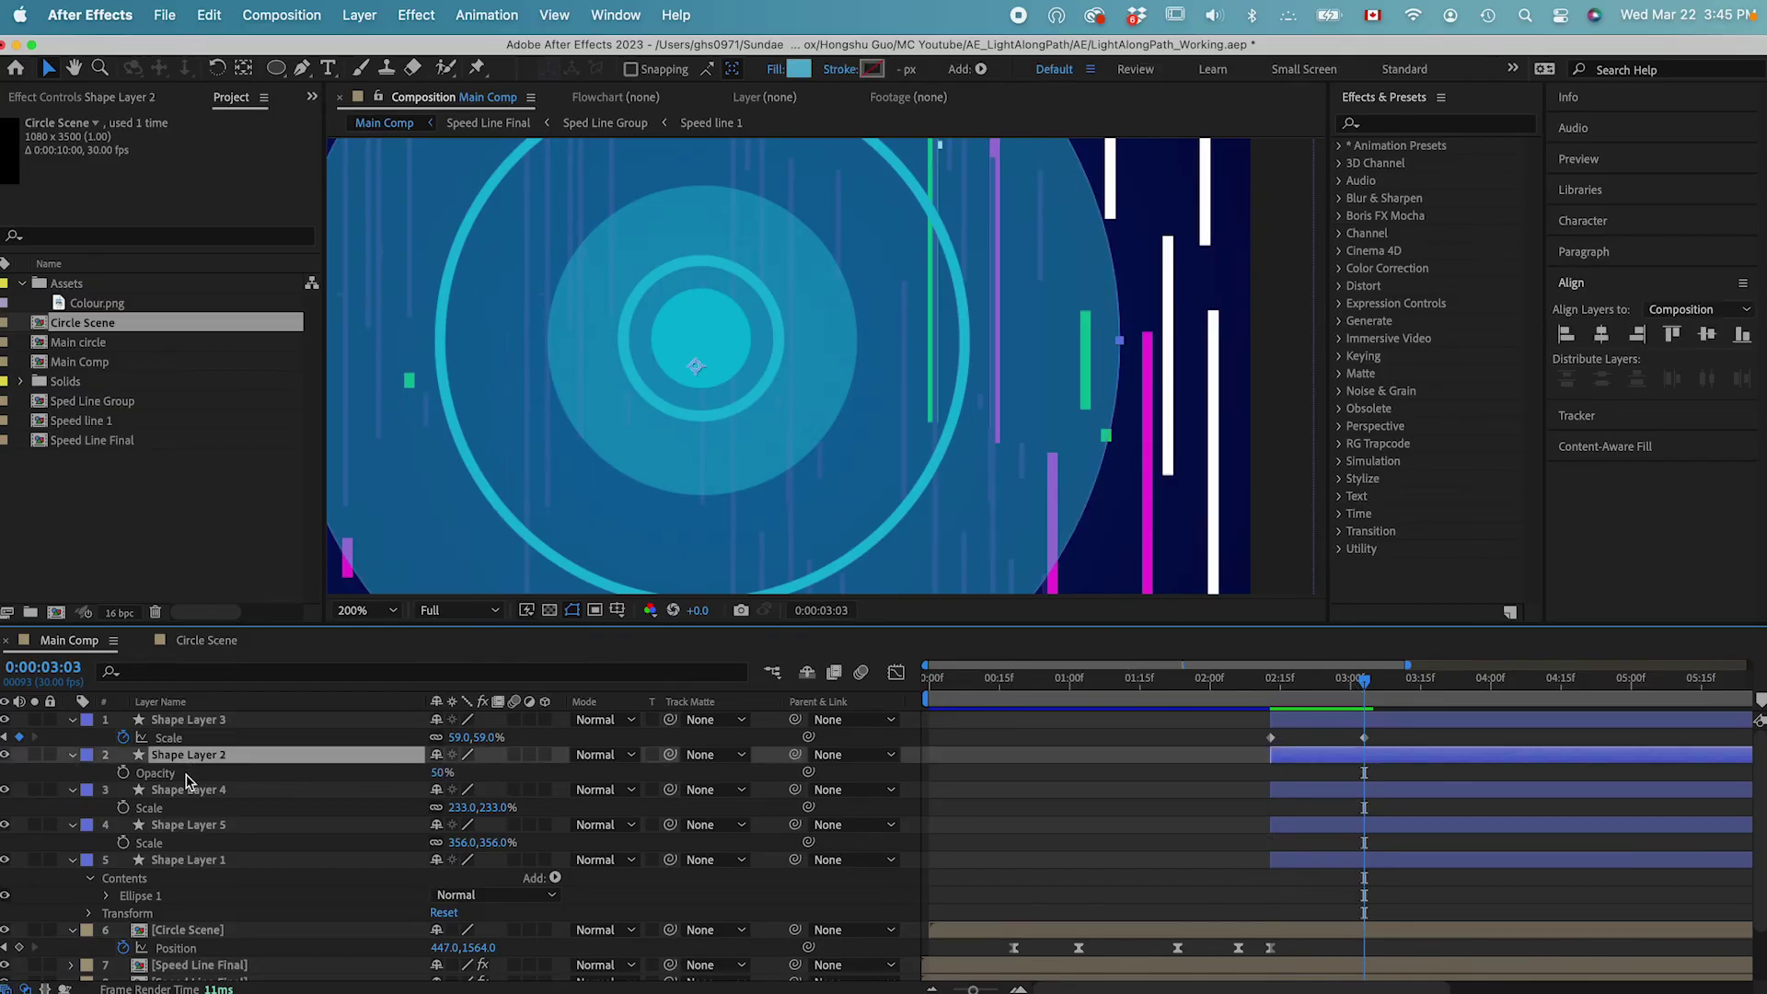
left_click(196, 861, "shift")
key("s")
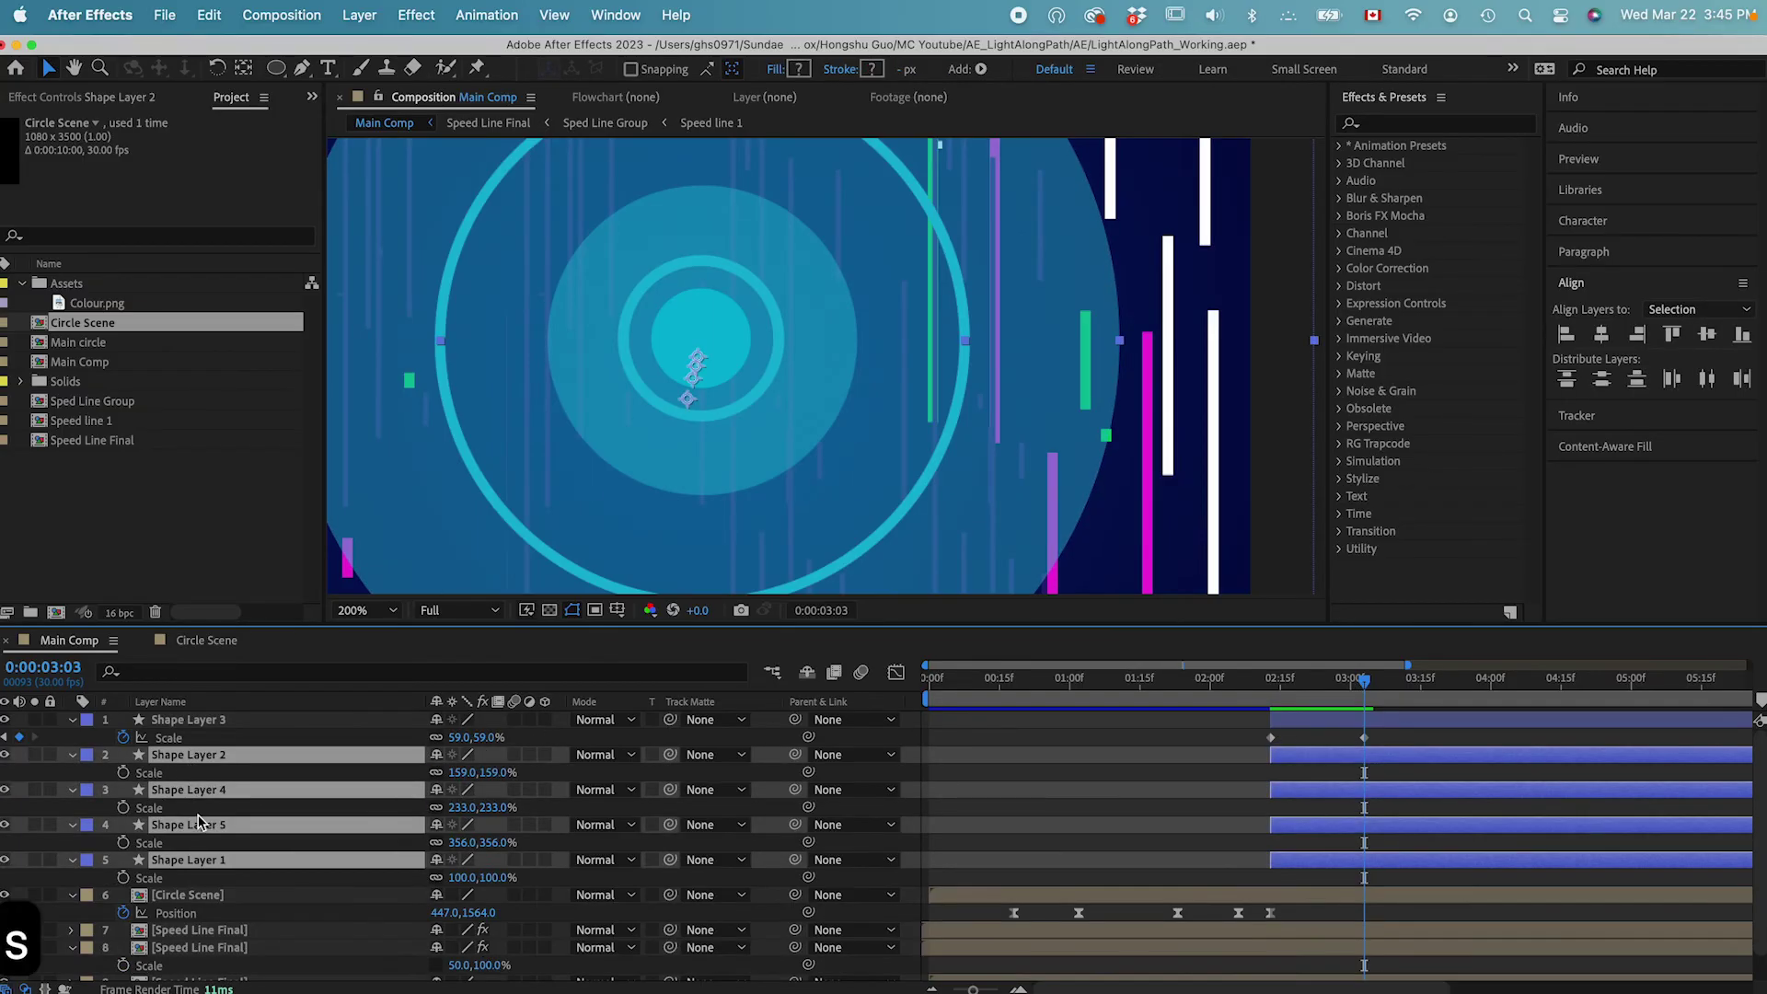
left_click(124, 773)
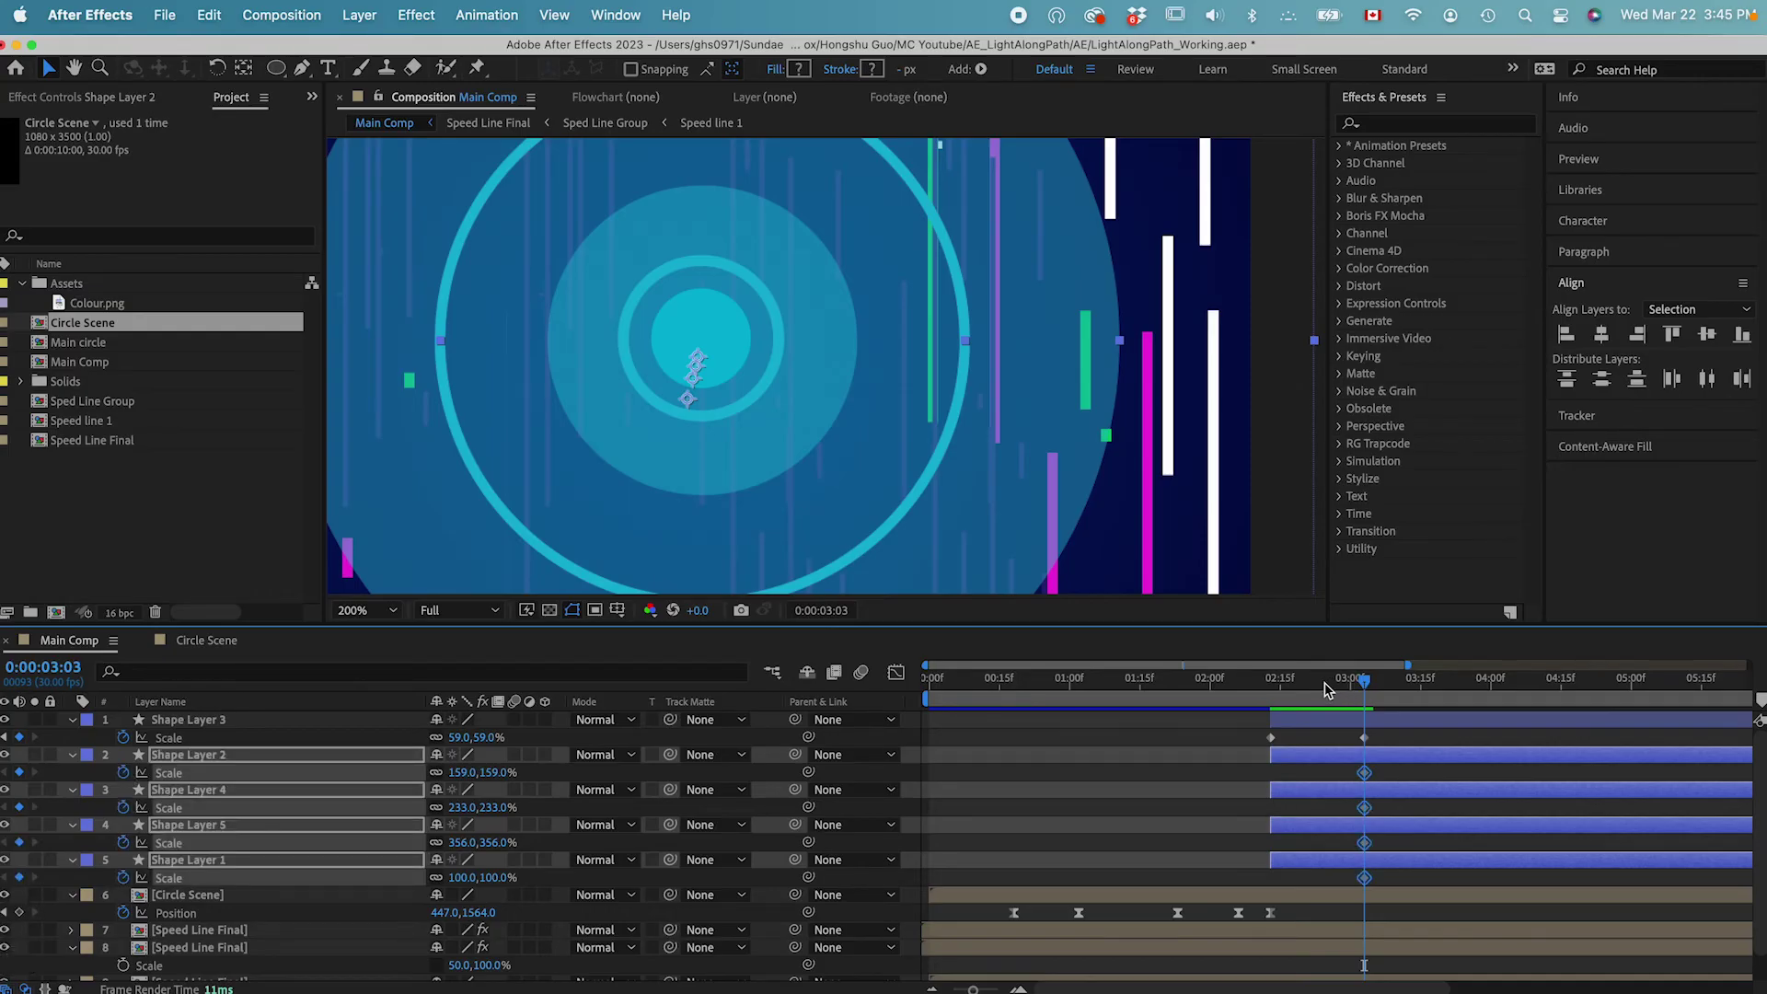
Set the Scale of Shape Layers 2, 4, 5 and 1 to 0% at 0:00:02:13.
left_click_drag(1328, 691, 1284, 689)
left_click(470, 772)
type("0")
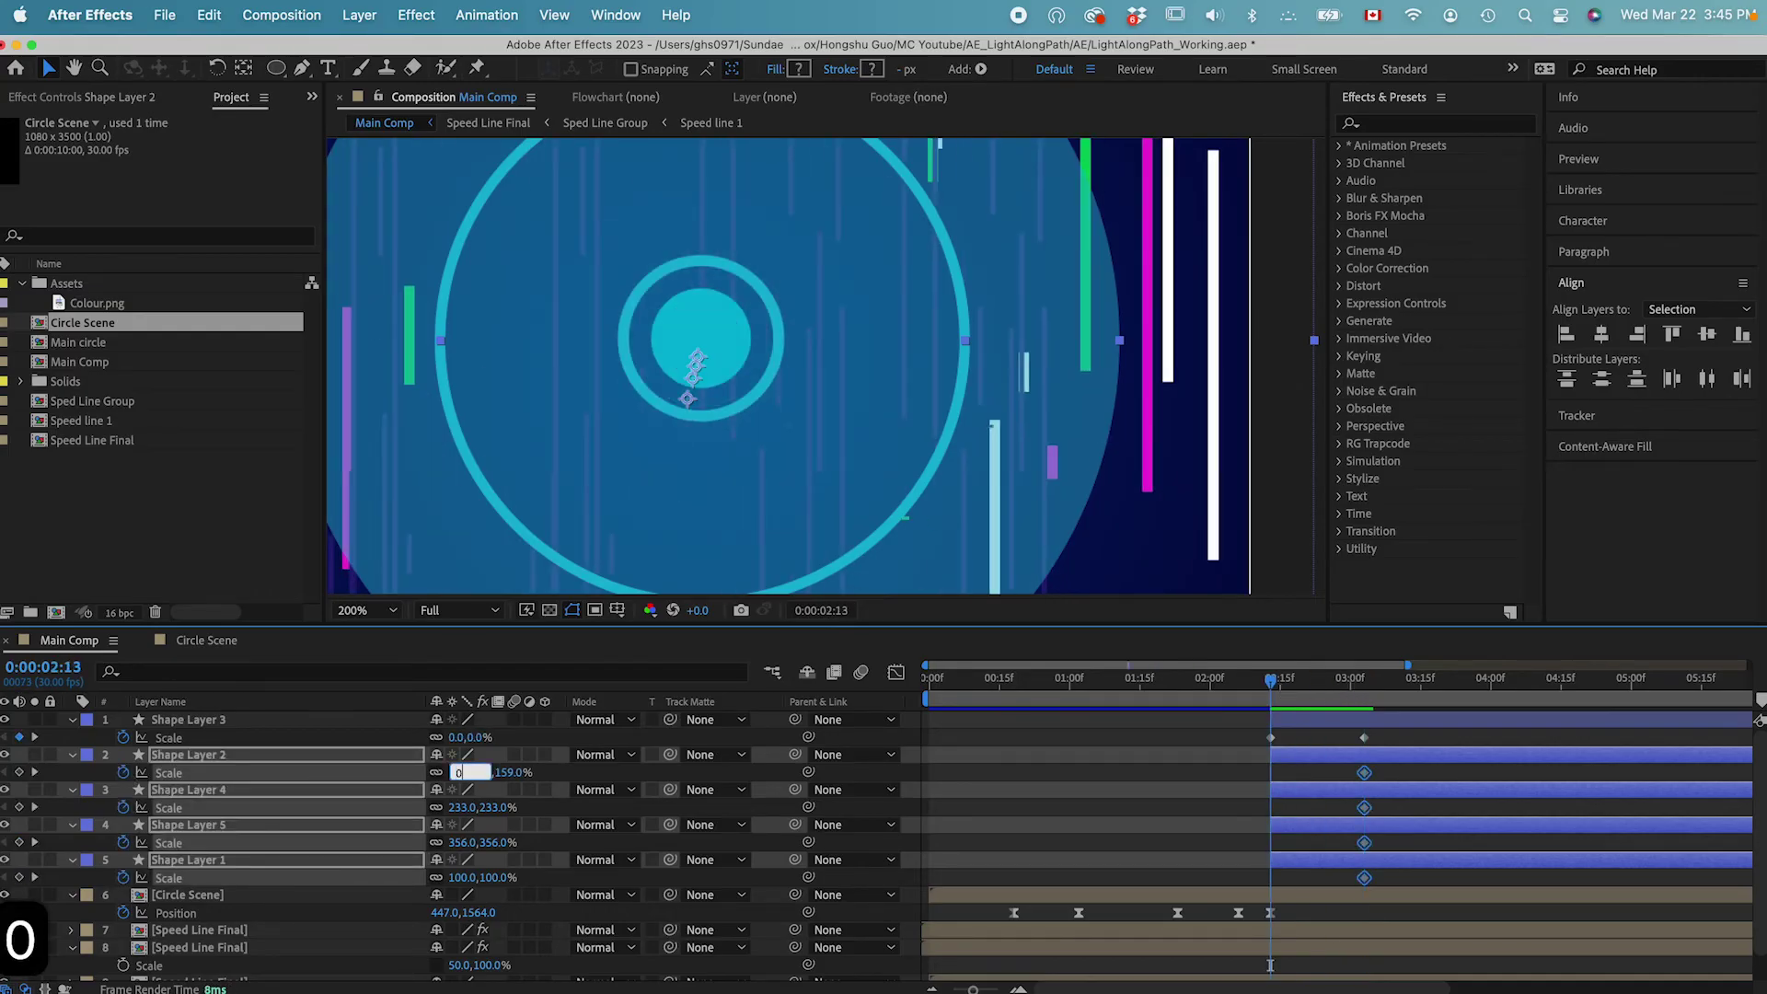
key("Return")
Apply Easy Ease to all Scale keyframes of the five shape layers.
left_click_drag(1204, 879, 1376, 727)
right_click(1271, 738)
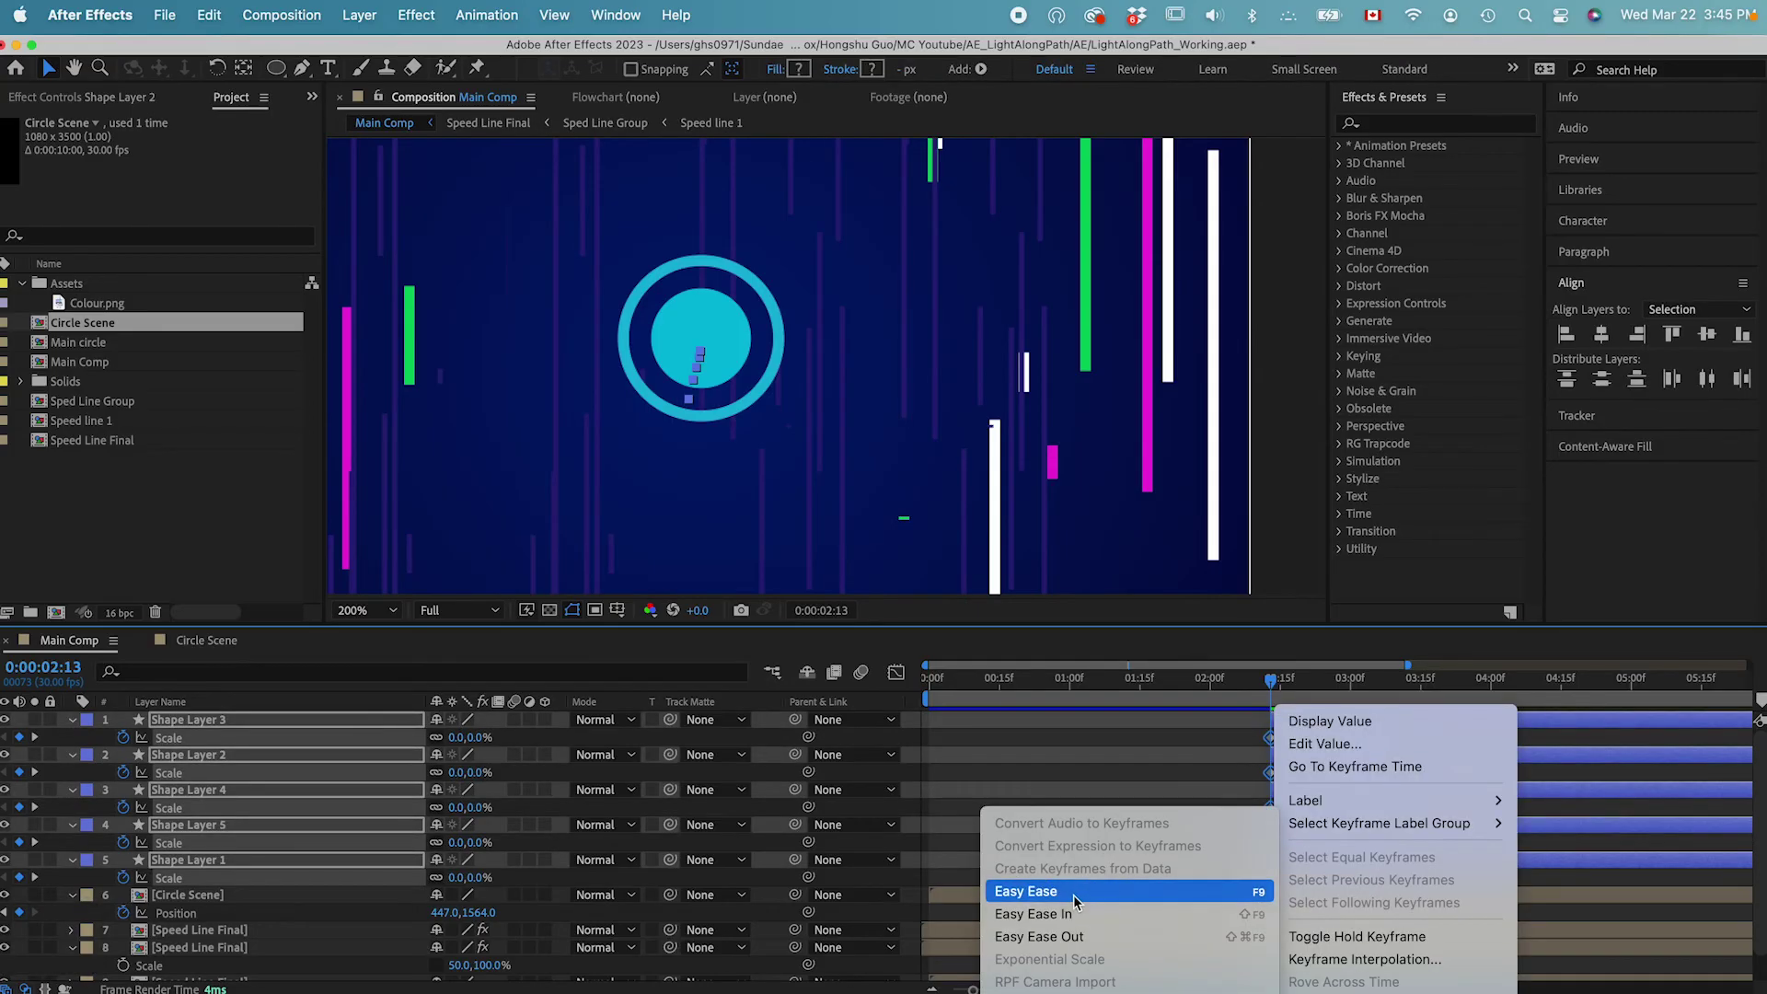
left_click(1073, 895)
Shape the five Scale speed curves in the Graph Editor into a sharp initial peak with a long slowdown toward the last keyframes.
left_click(895, 673)
left_click(1285, 968)
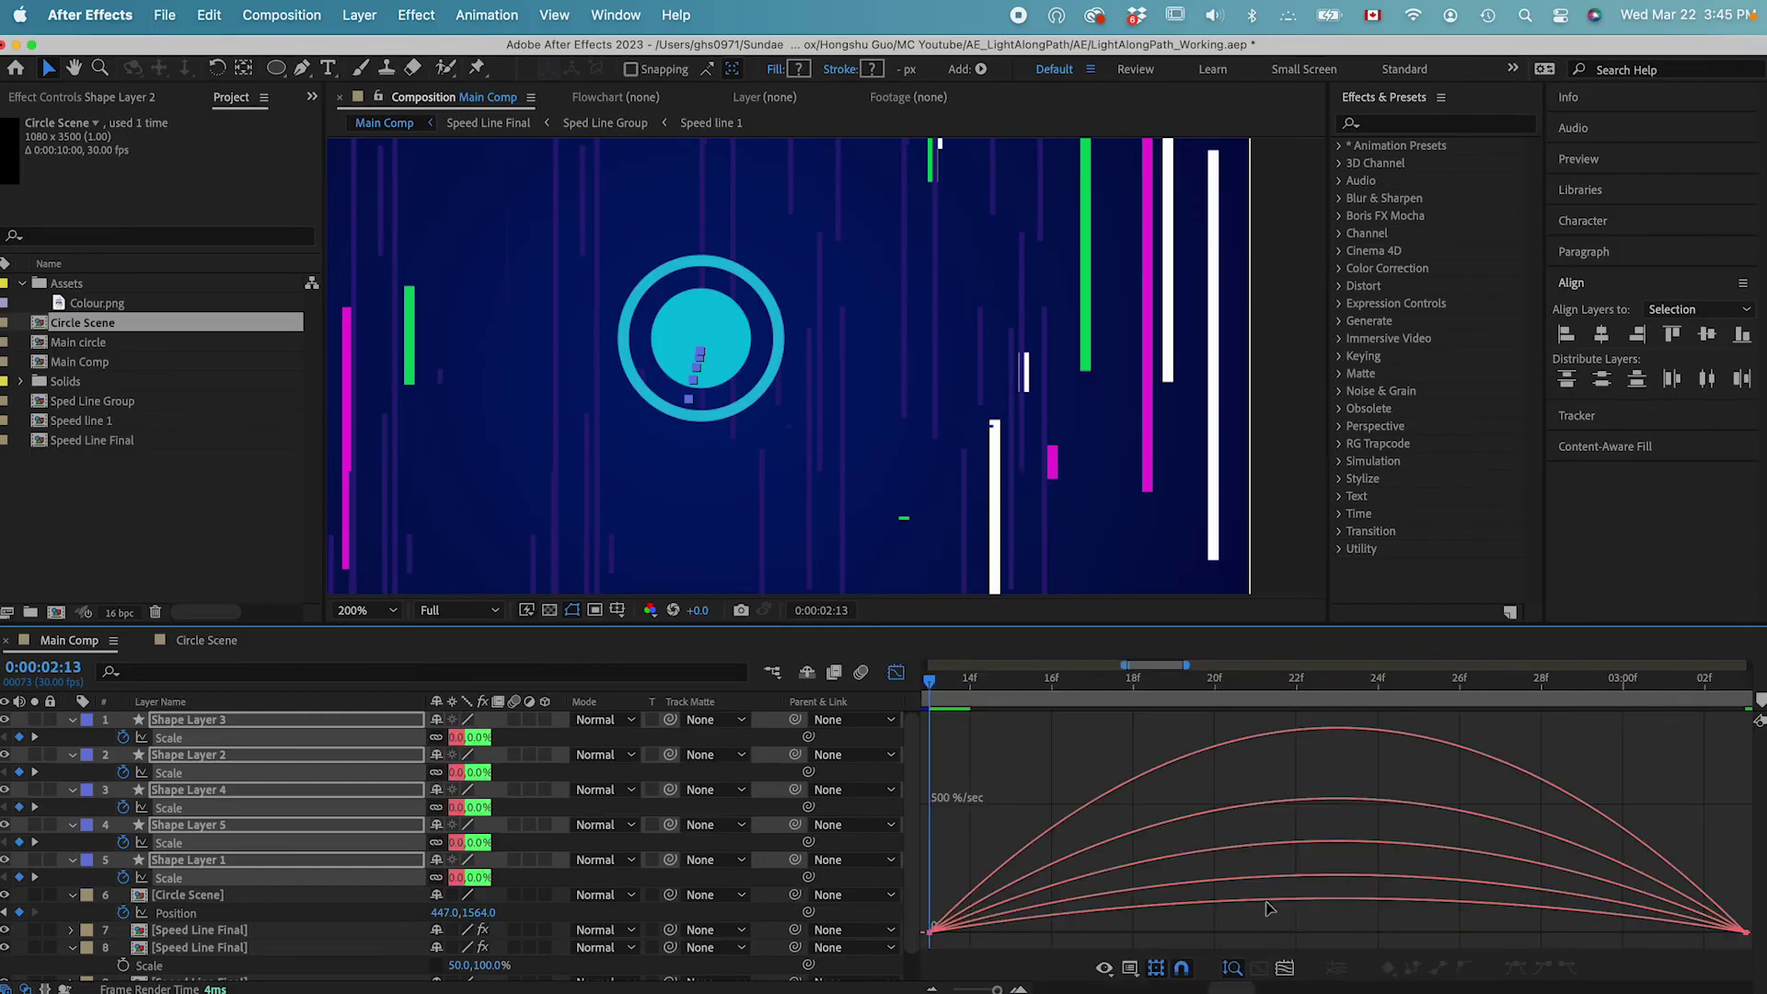
left_click_drag(956, 946, 858, 905)
left_click_drag(1135, 925, 1008, 866)
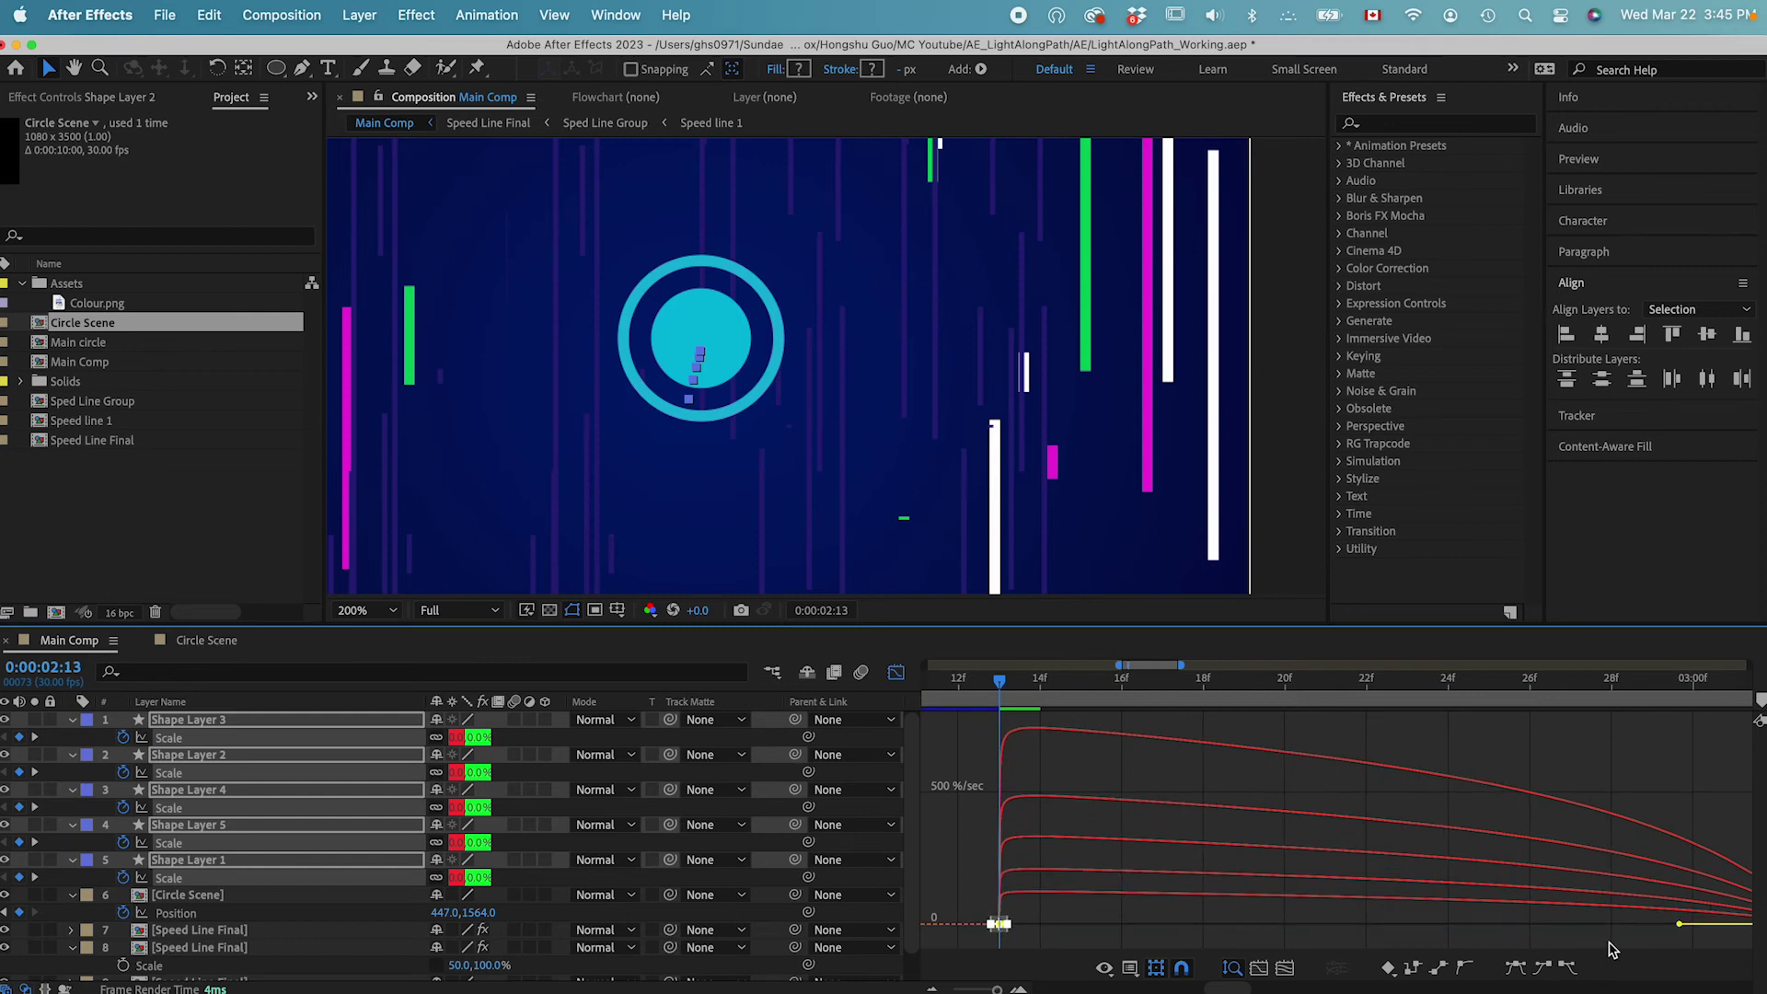
left_click(1708, 815)
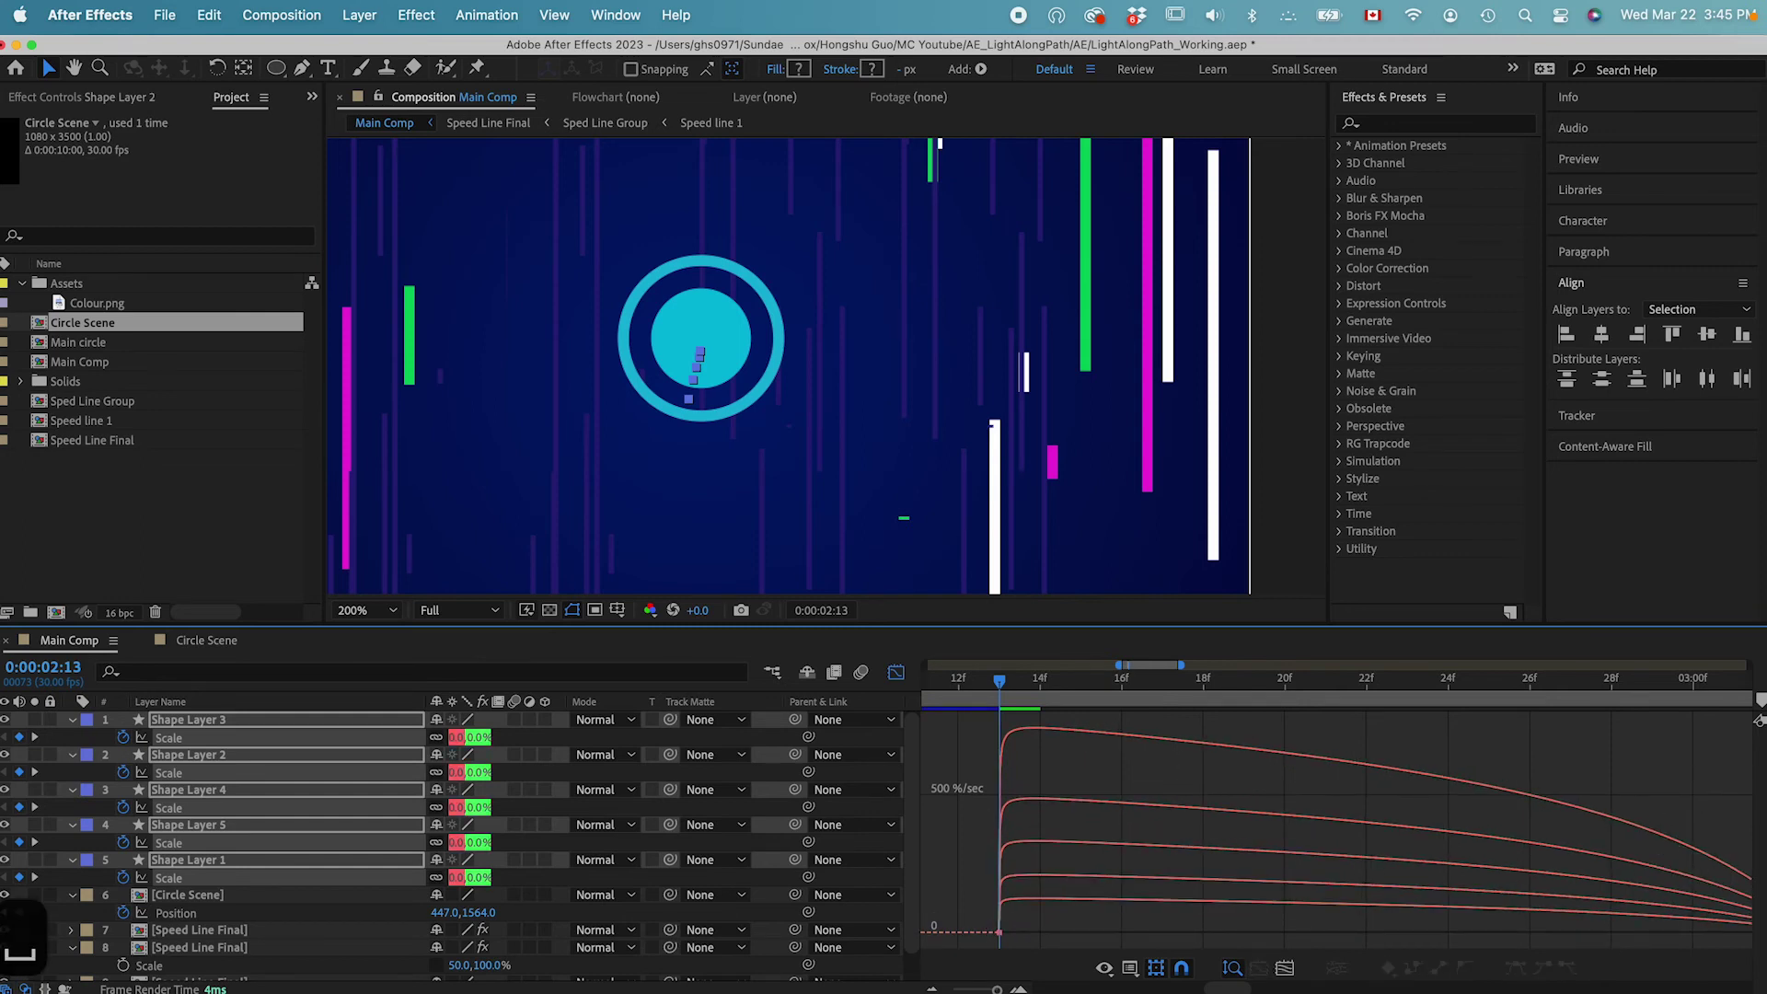
scroll(1690, 961, "right", 2)
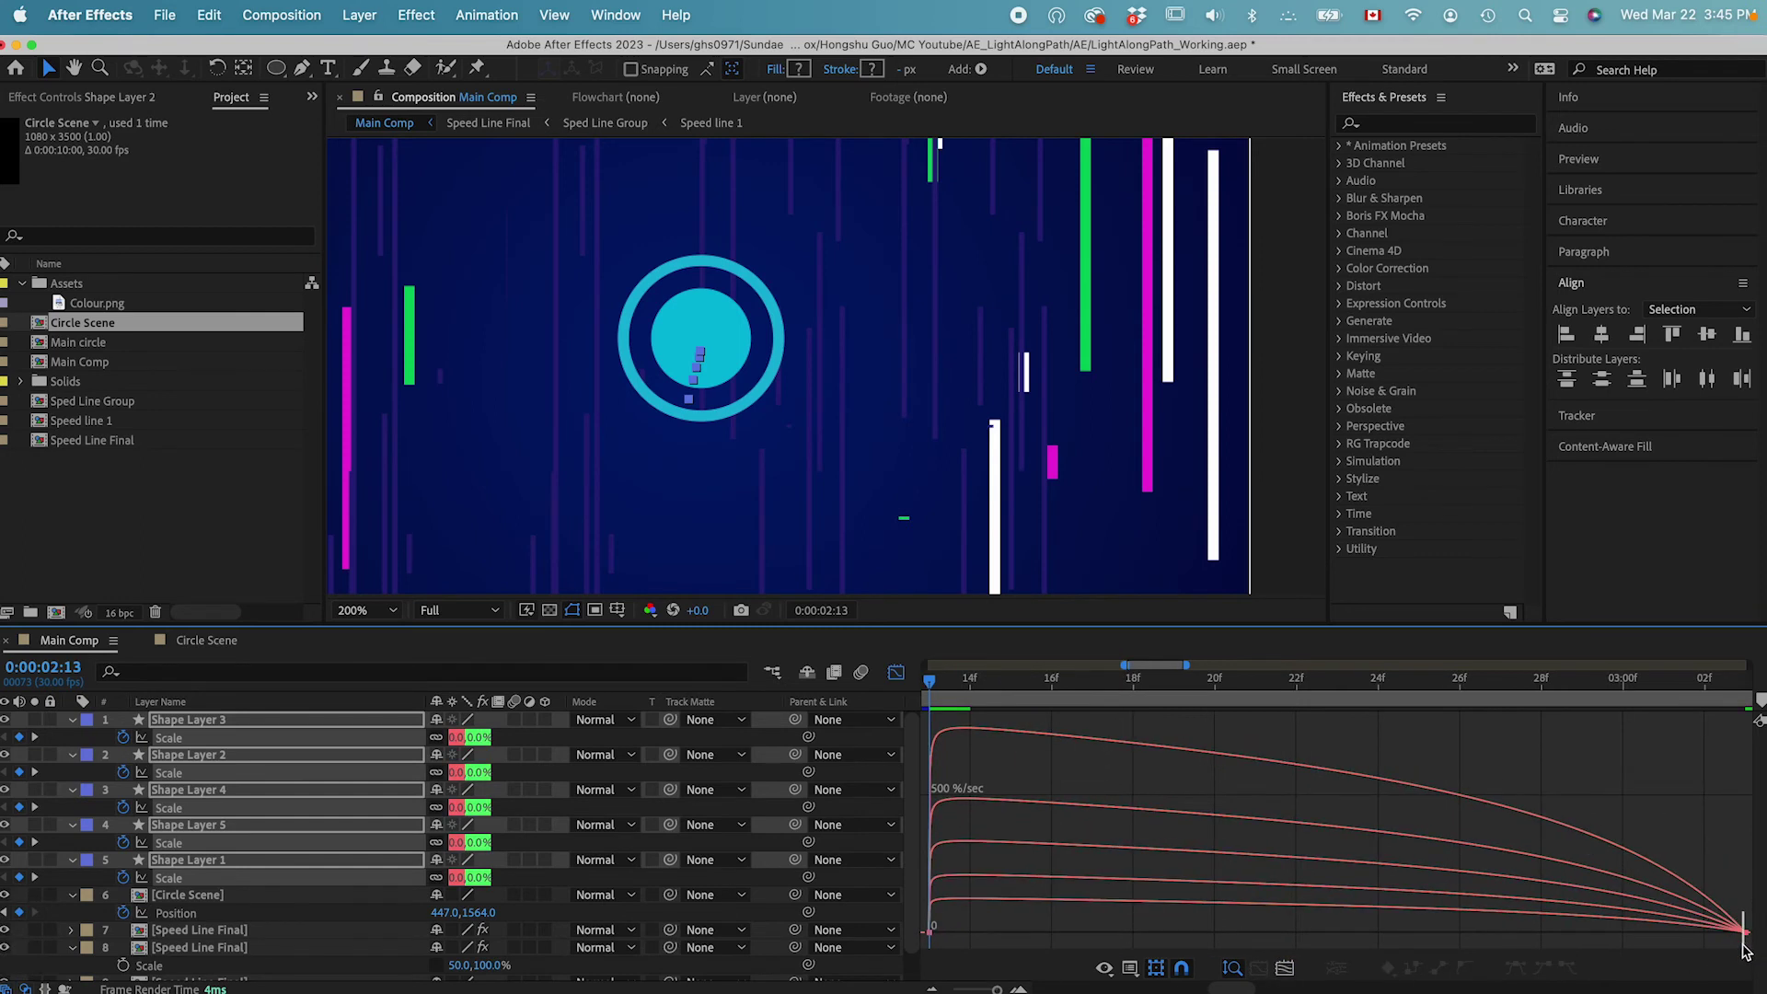
left_click_drag(1746, 951, 1757, 955)
left_click_drag(1609, 925, 1344, 932)
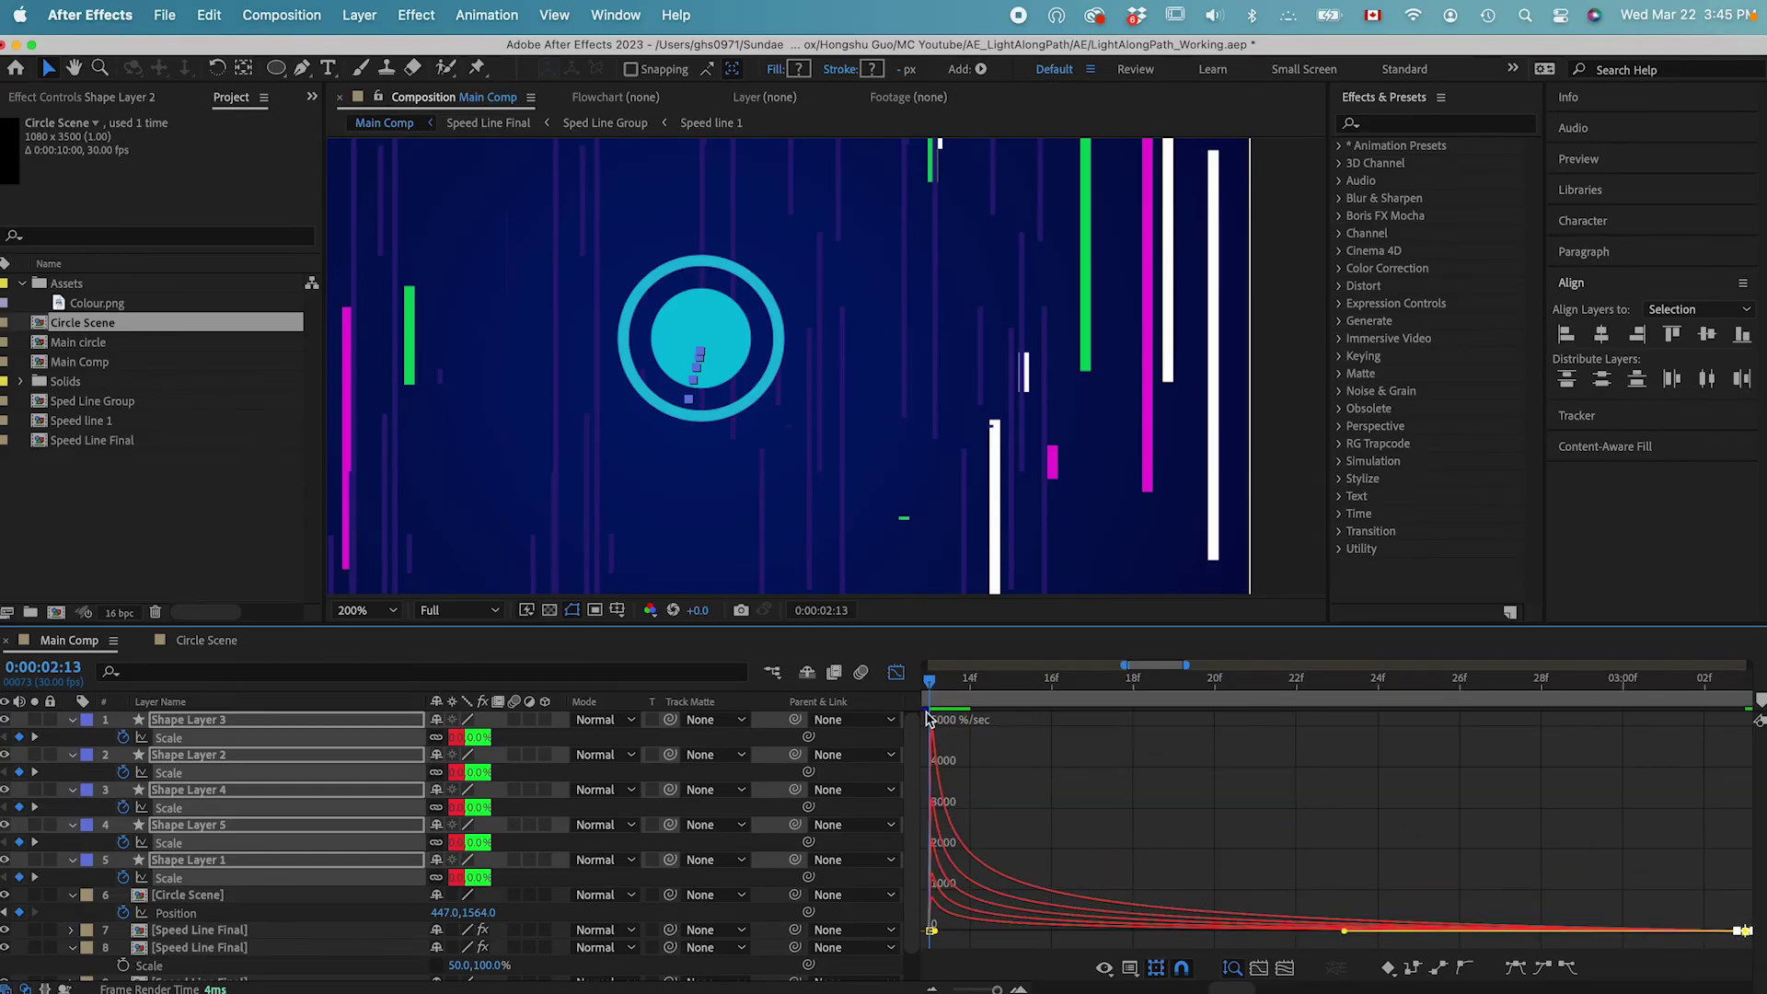
left_click(896, 673)
Nudge the five shape layers up and slightly right at 0:00:02:14 so they centre on the main circle.
left_click_drag(997, 990, 984, 990)
left_click(1275, 792)
mouse_move(1338, 682)
left_mouse_down()
mouse_move(1381, 686)
mouse_move(1346, 686)
left_mouse_up()
left_click(1357, 724)
left_click(1379, 861, "shift")
key("Up")
key("Up")
key("Up")
key("shift+/")
key("Right")
key("Up")
key("super+minus")
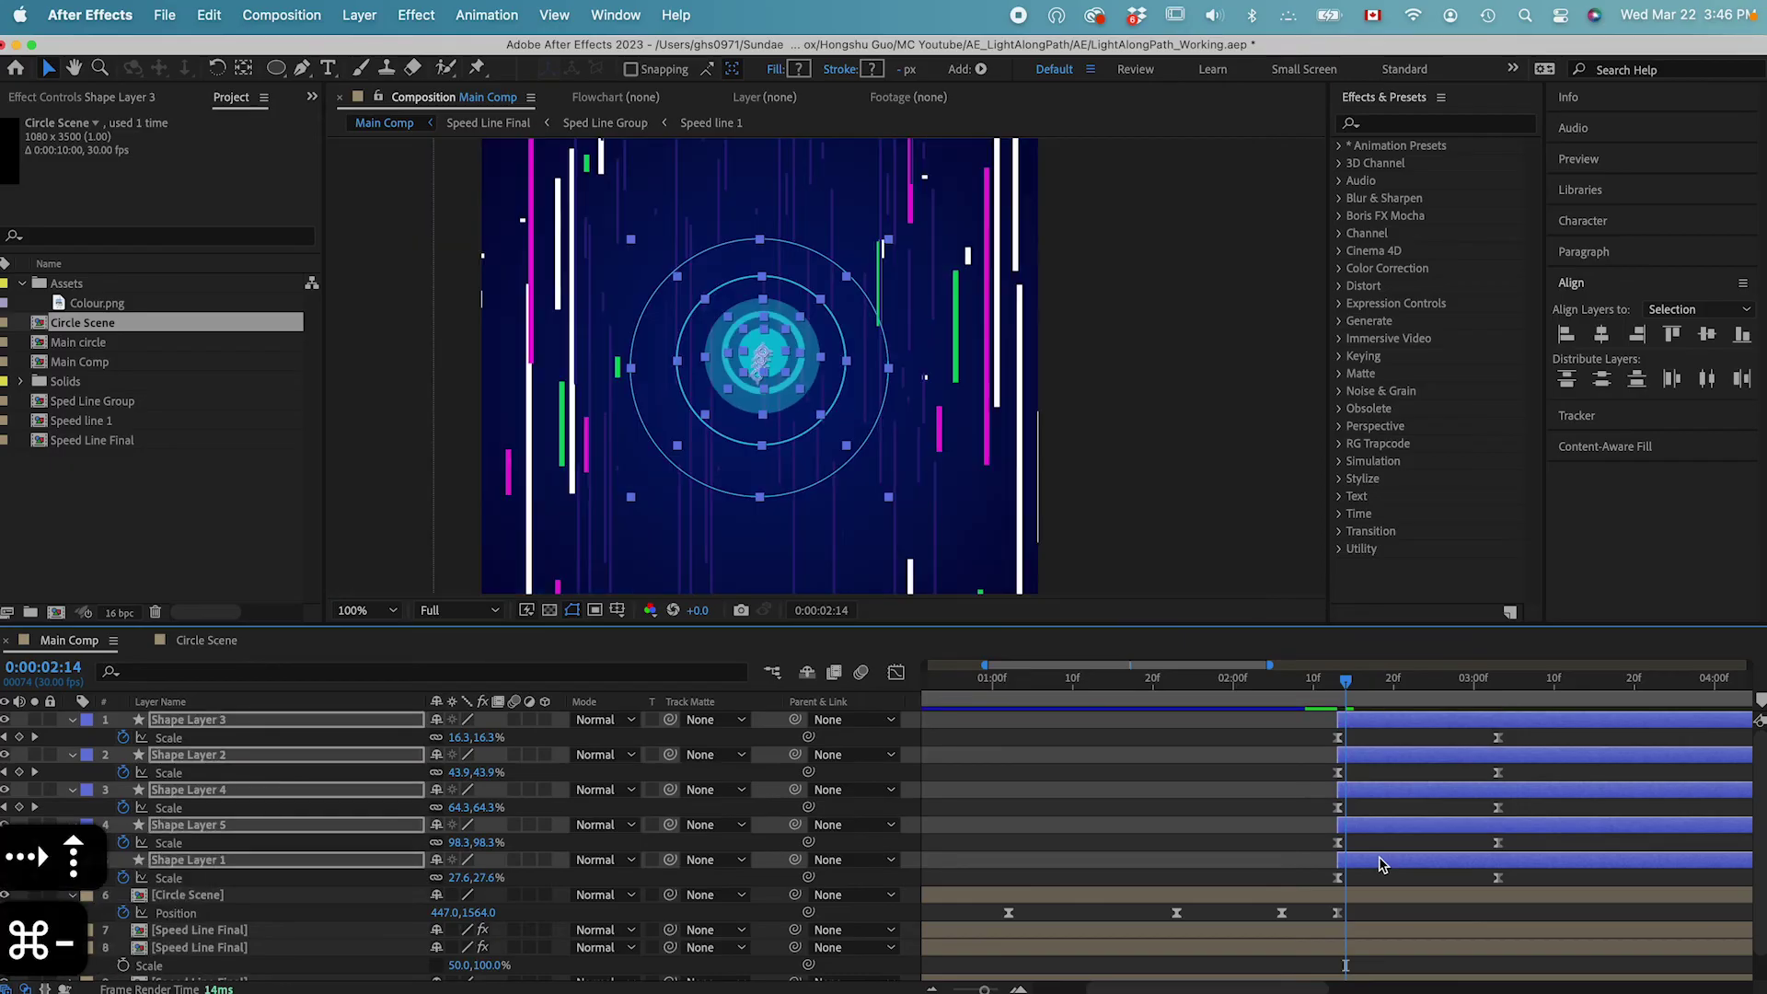
Preview the circle burst from about 0:00:02:07 and view more of the composition.
left_click(1296, 797)
left_click(1321, 687)
key("space")
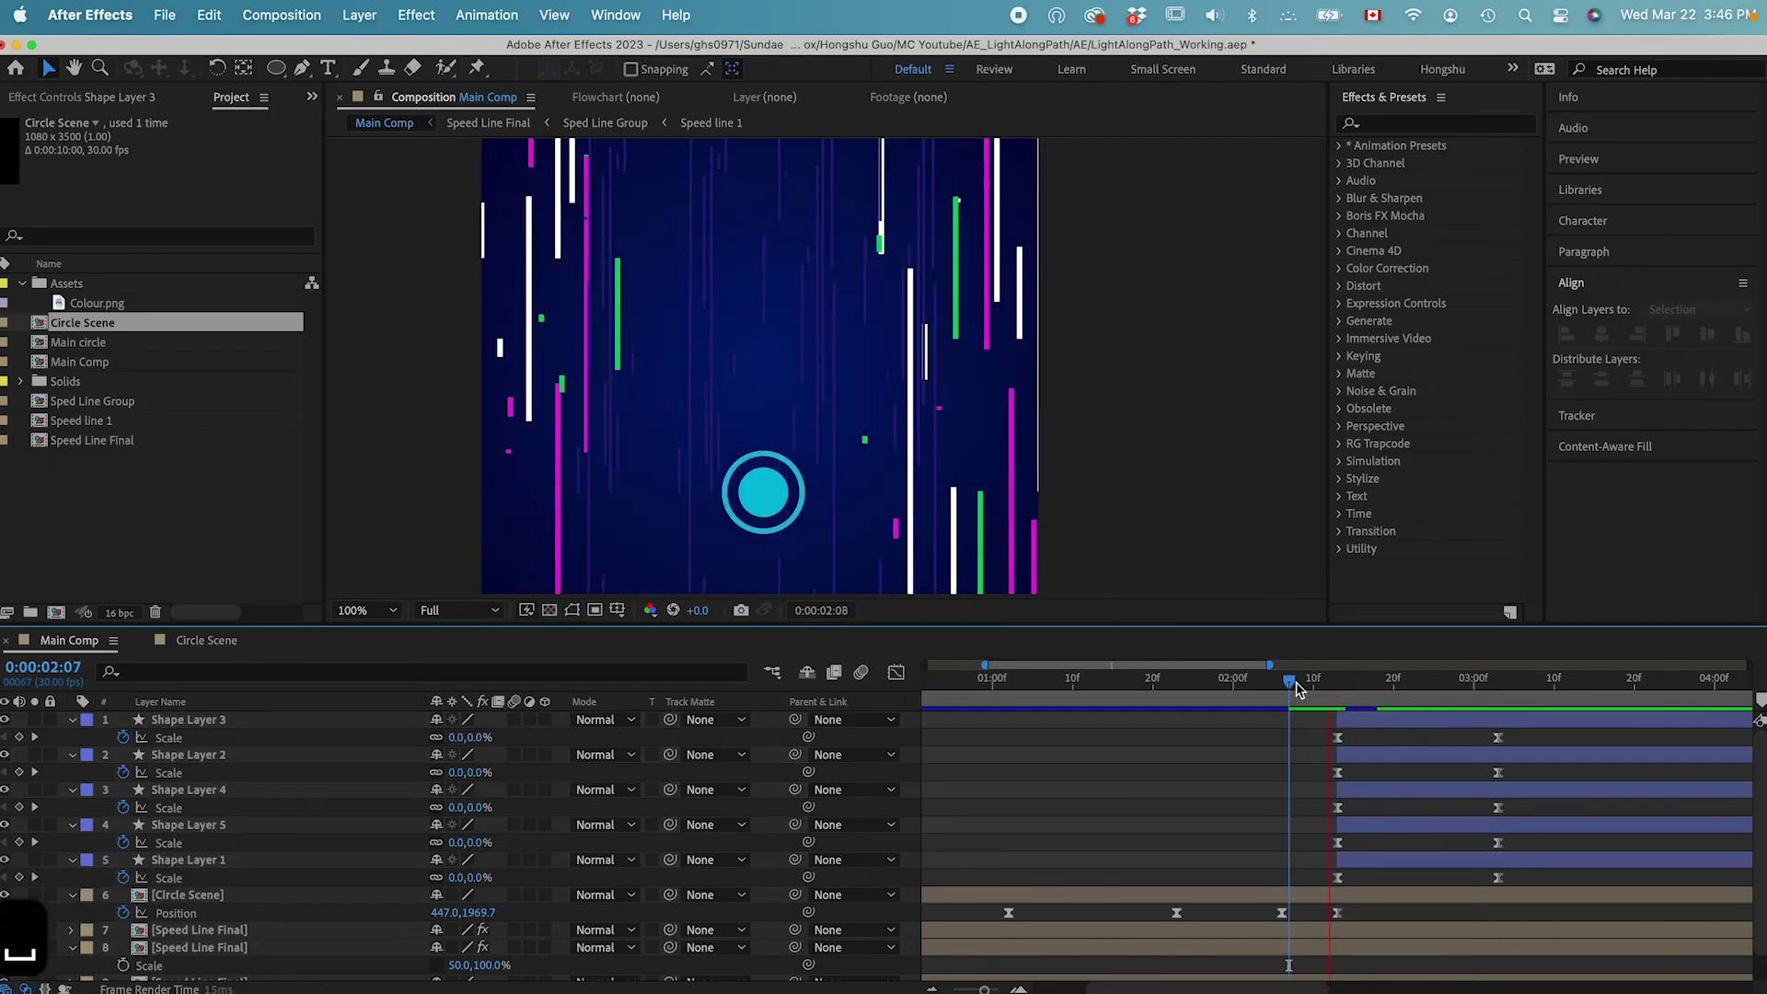
key("super+minus")
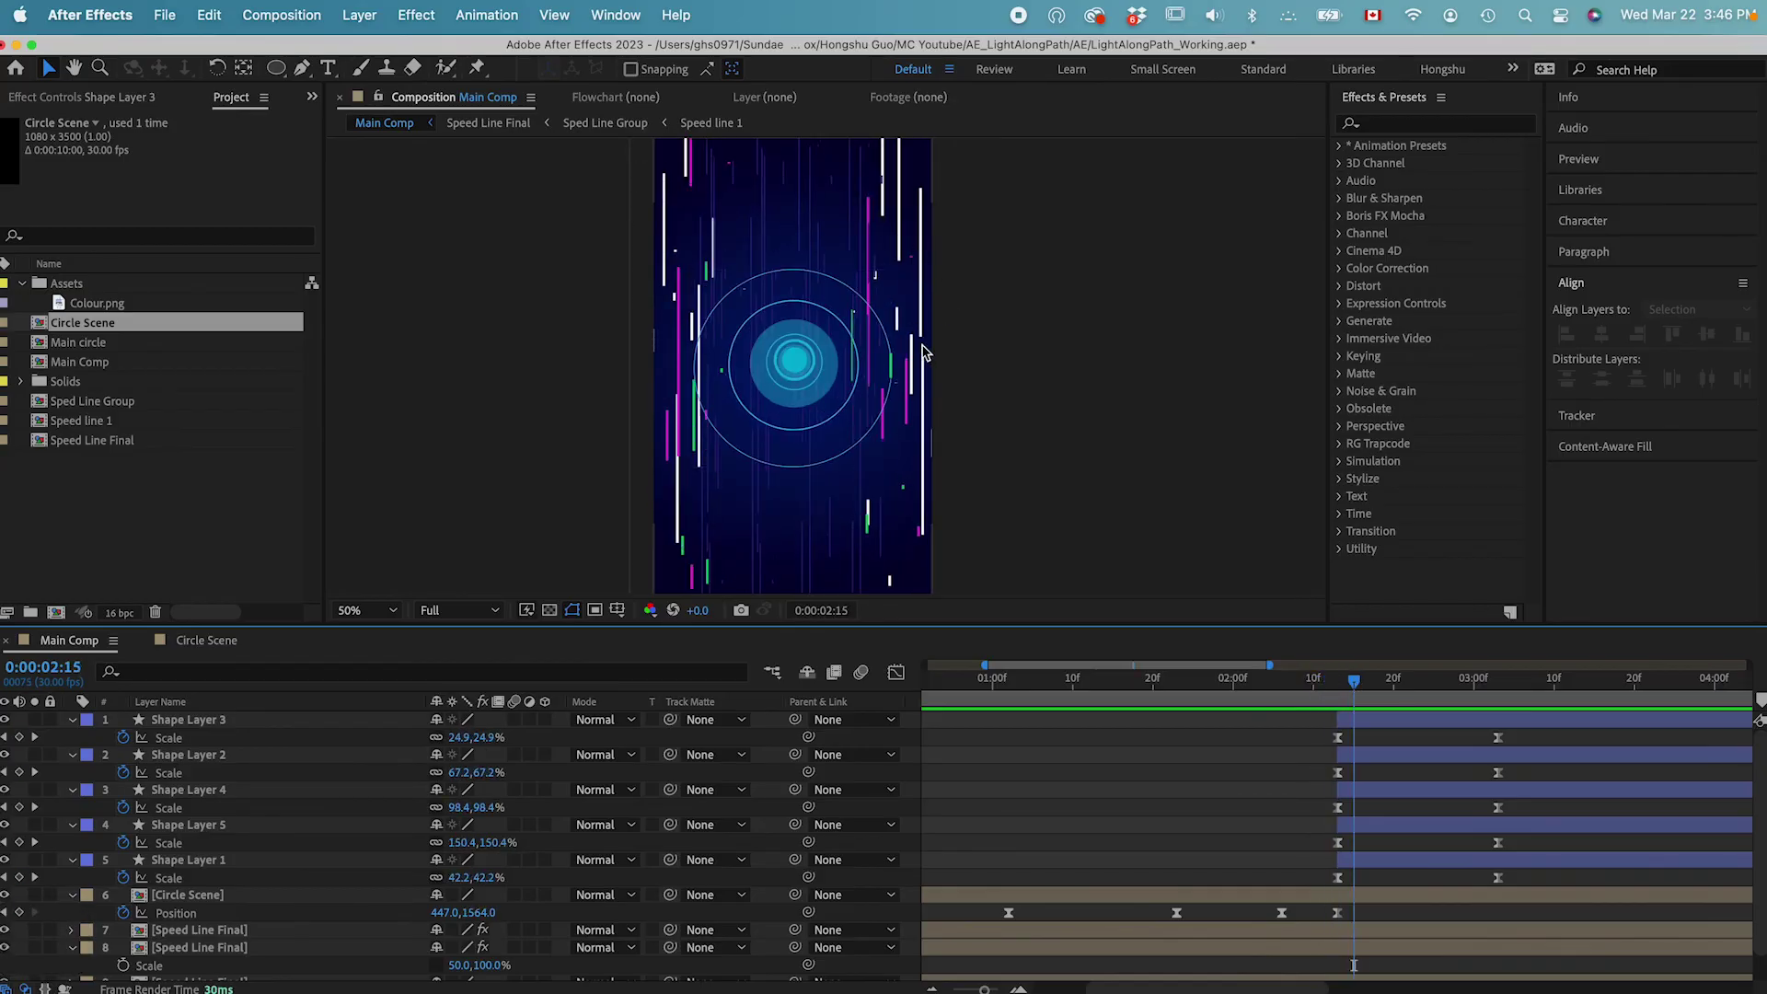
In the Speed Line Final composition, hide the seven Sped Line Group layers that start after 0:00:02:13.
mouse_move(1357, 679)
left_mouse_down()
mouse_move(1314, 679)
mouse_move(1450, 670)
mouse_move(1310, 655)
mouse_move(1420, 655)
mouse_move(1224, 677)
mouse_move(1339, 673)
left_mouse_up()
scroll(1167, 815, "down", 1)
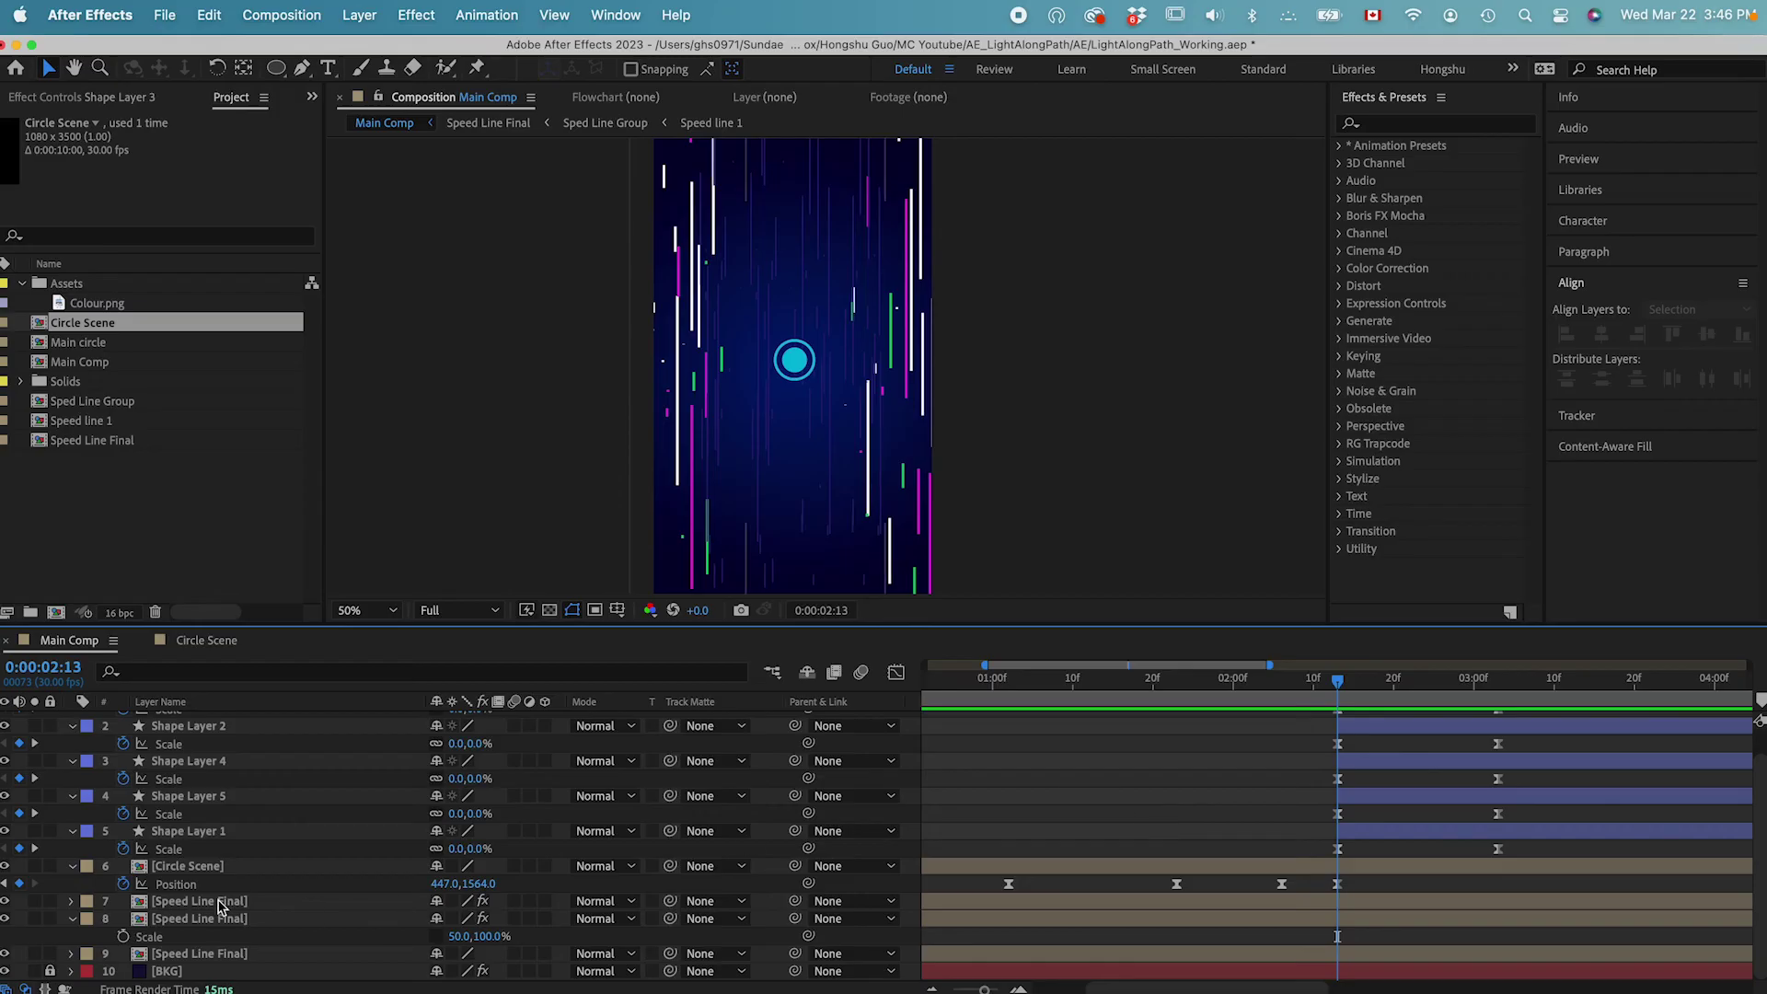
double_click(215, 957)
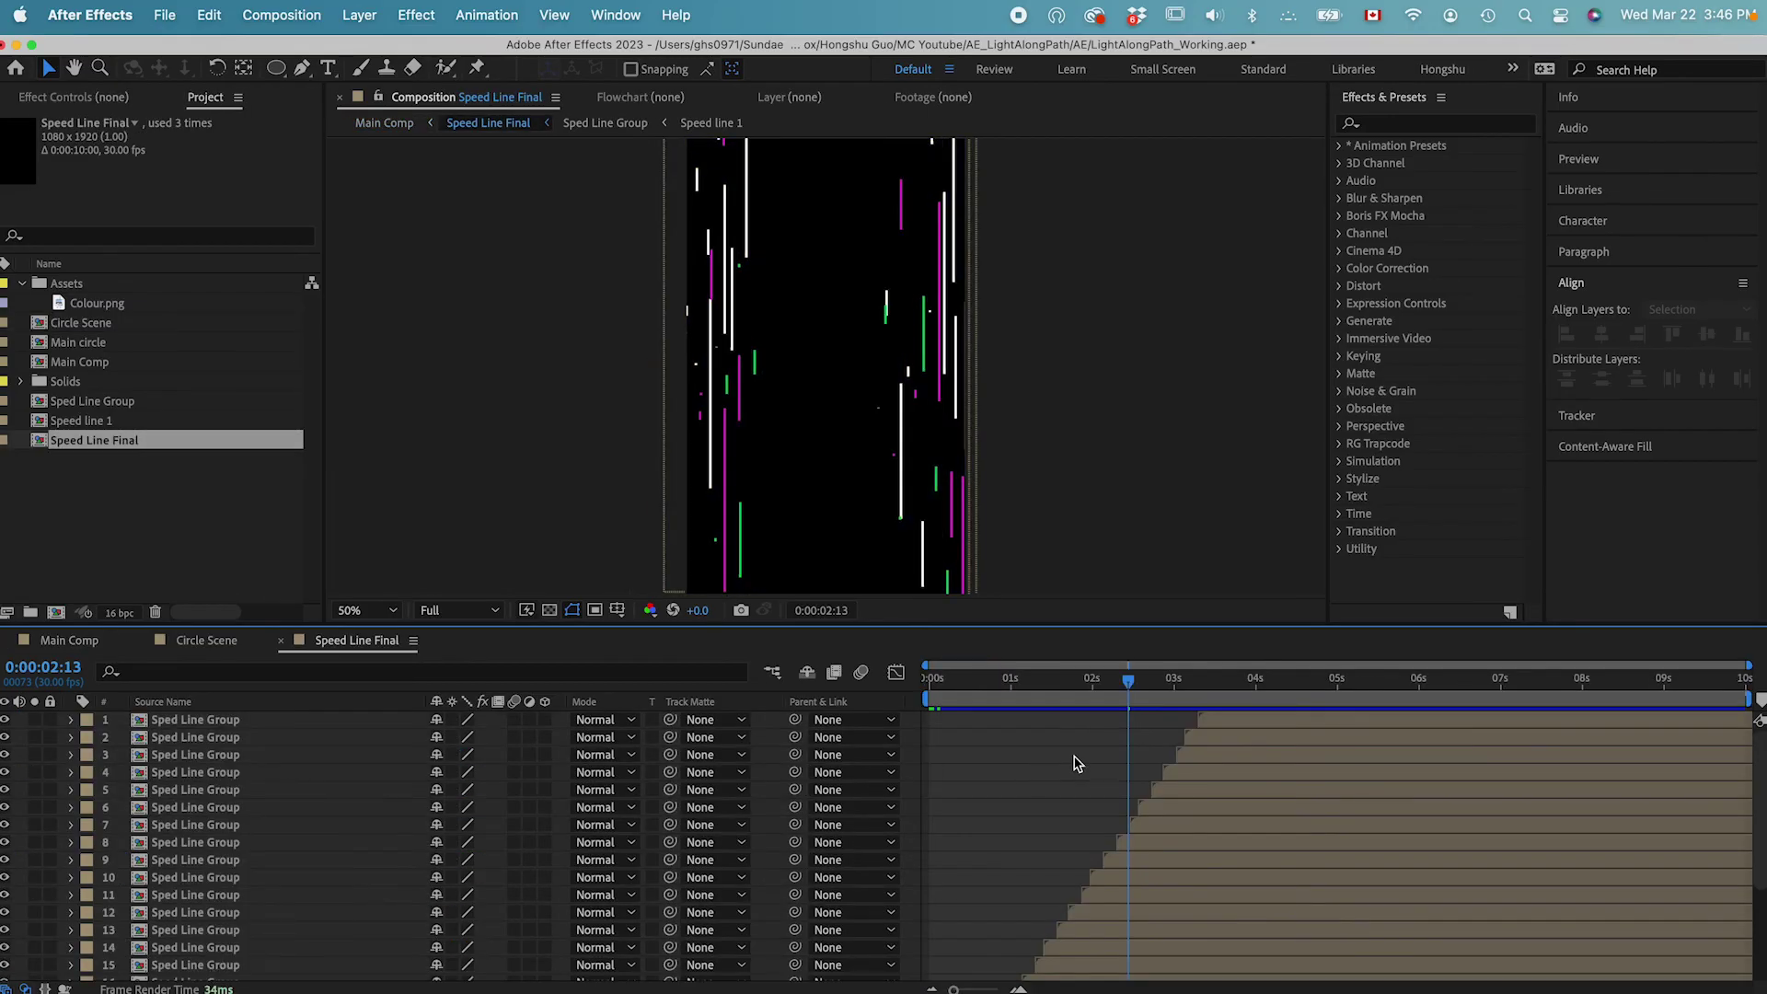
left_click(1162, 810)
left_click(1161, 828, "shift")
left_click(1213, 724)
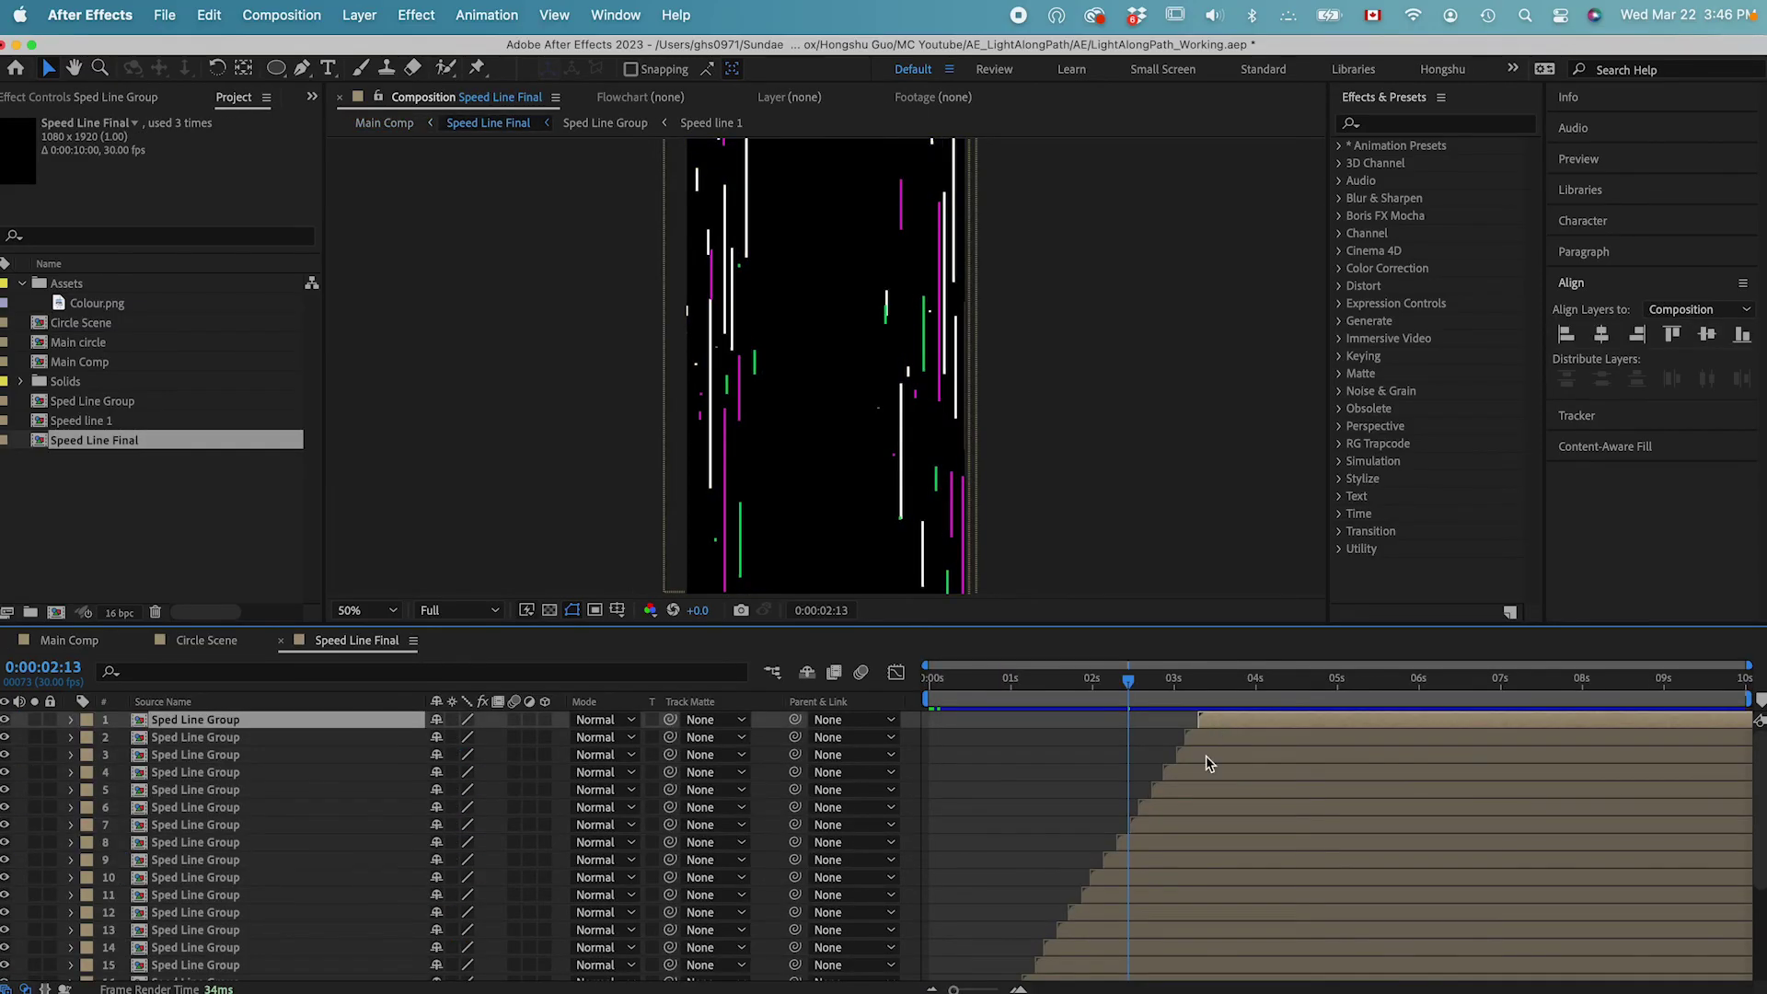
left_click(1167, 821, "shift")
left_click_drag(4, 825, 5, 720)
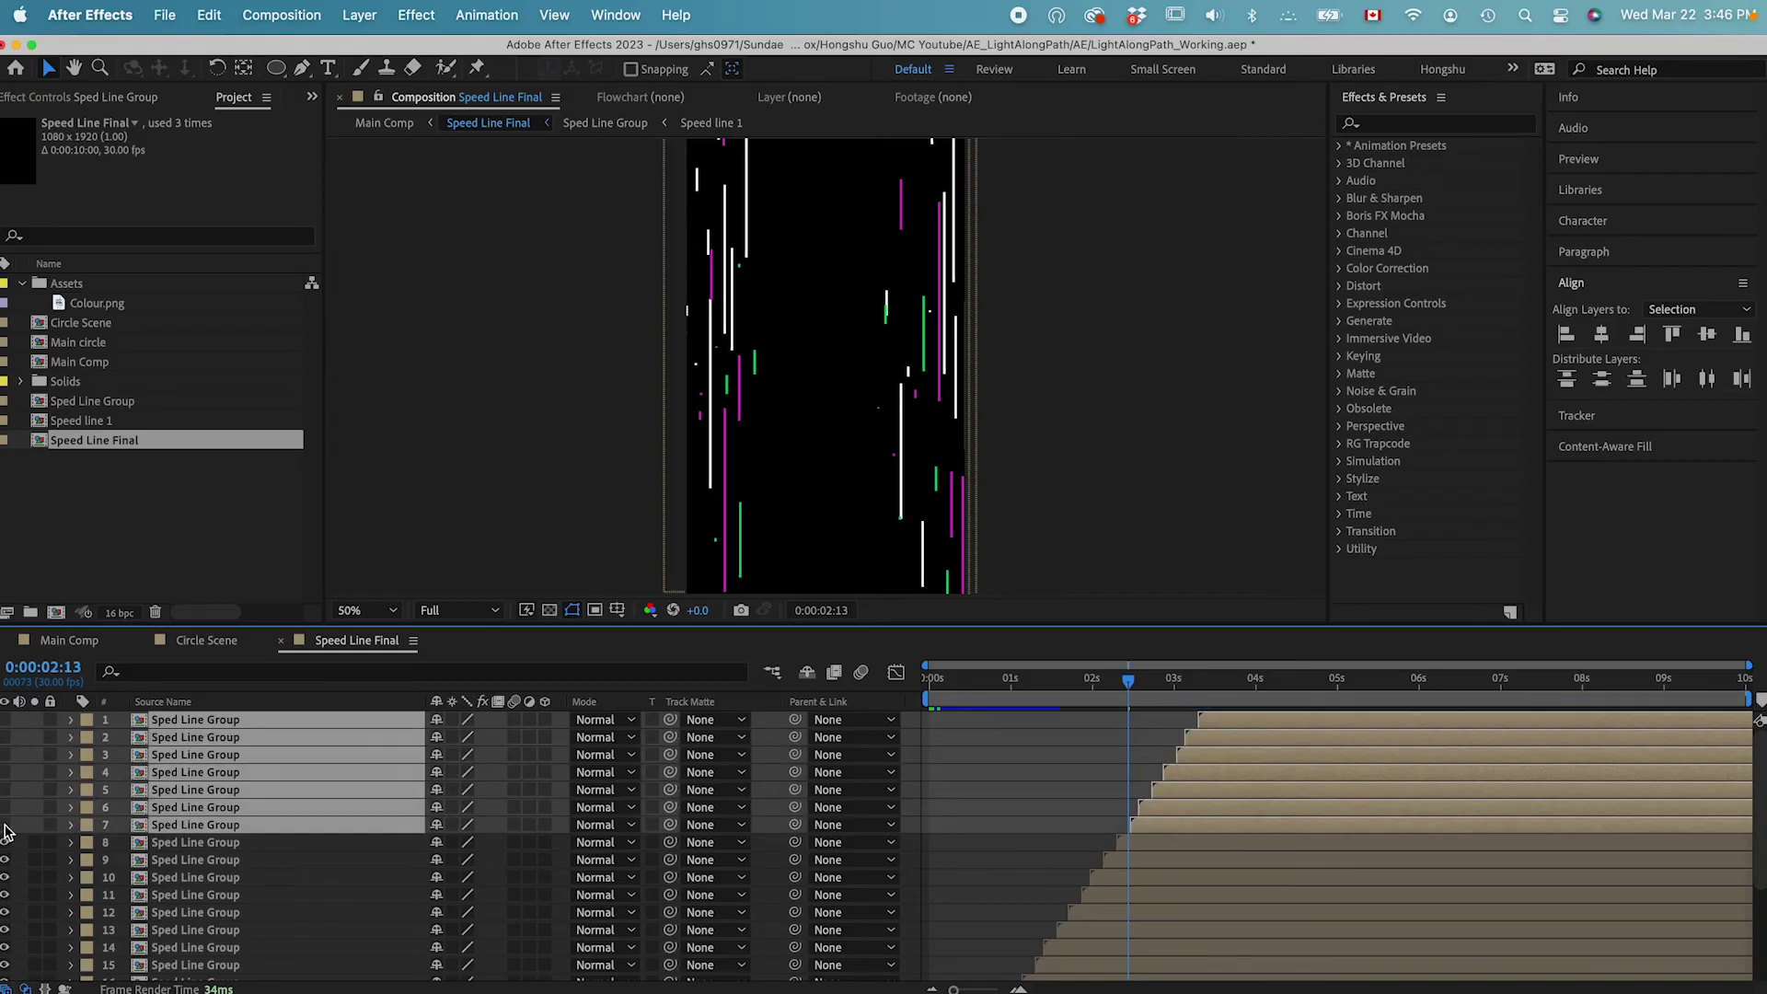
left_click(1134, 846)
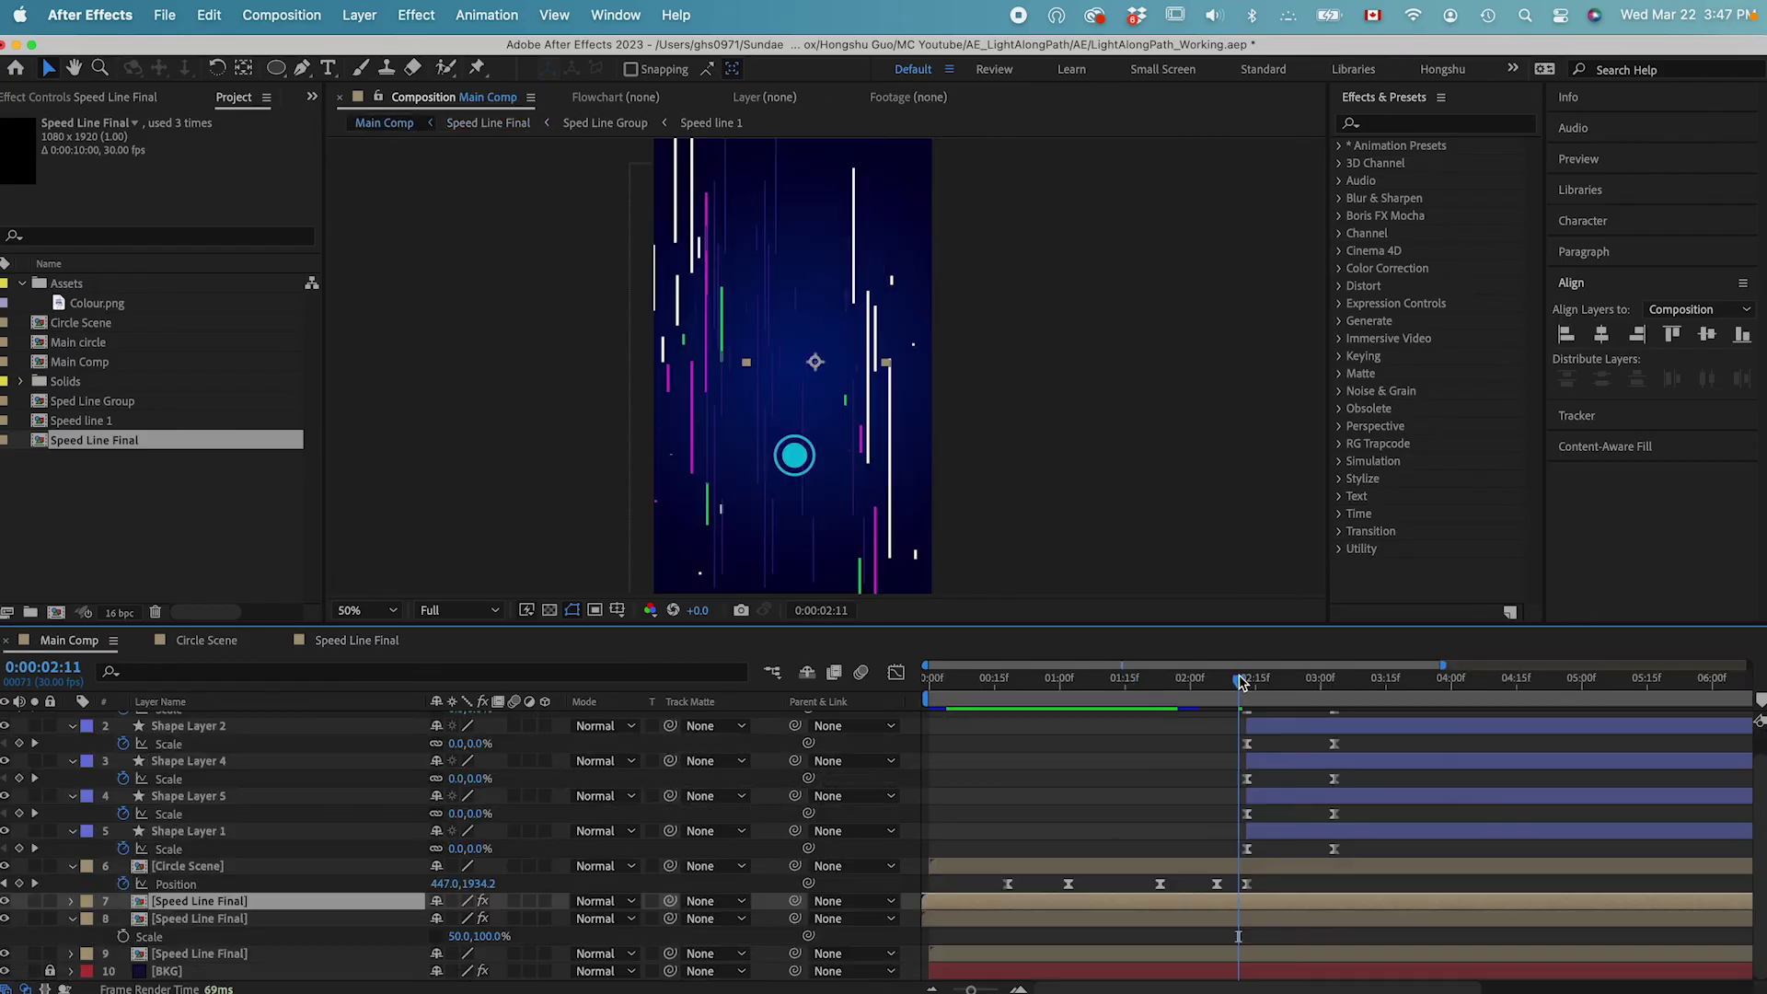
Play Main Comp from about 0:00:02:08 to check the speed lines around the circle burst.
mouse_move(1241, 678)
left_mouse_down()
mouse_move(1283, 671)
mouse_move(1234, 678)
left_mouse_up()
key("space")
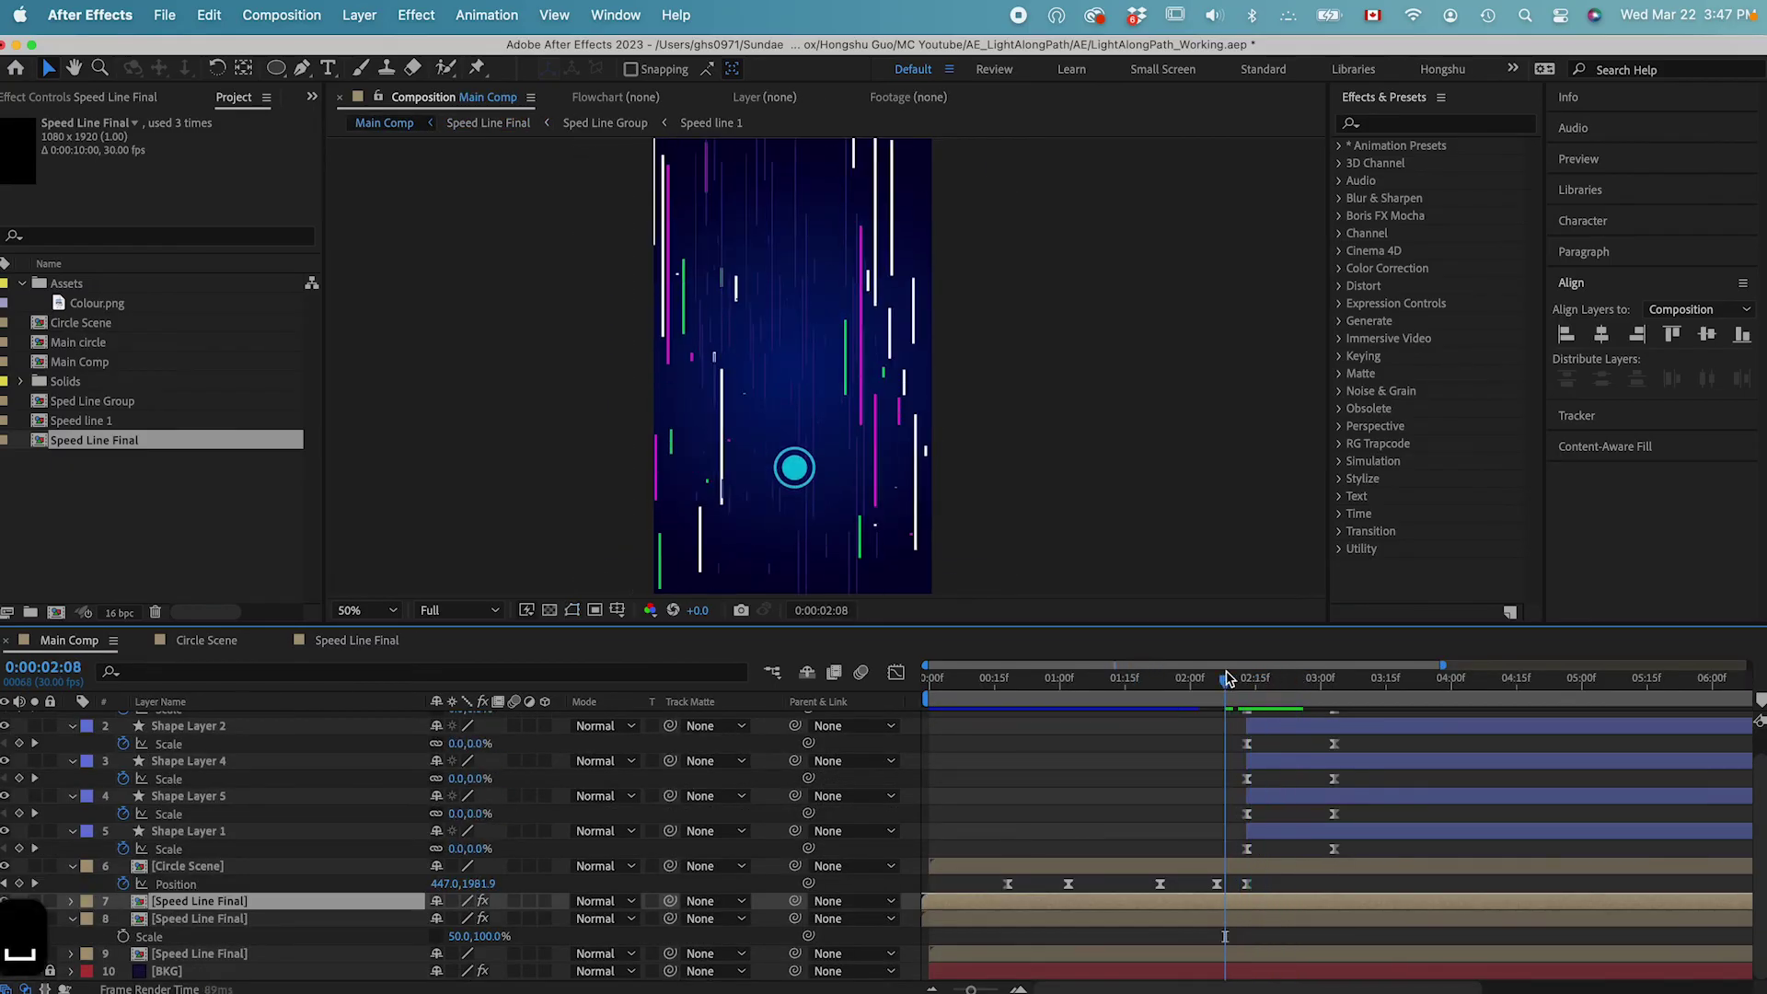
key("space")
key("space")
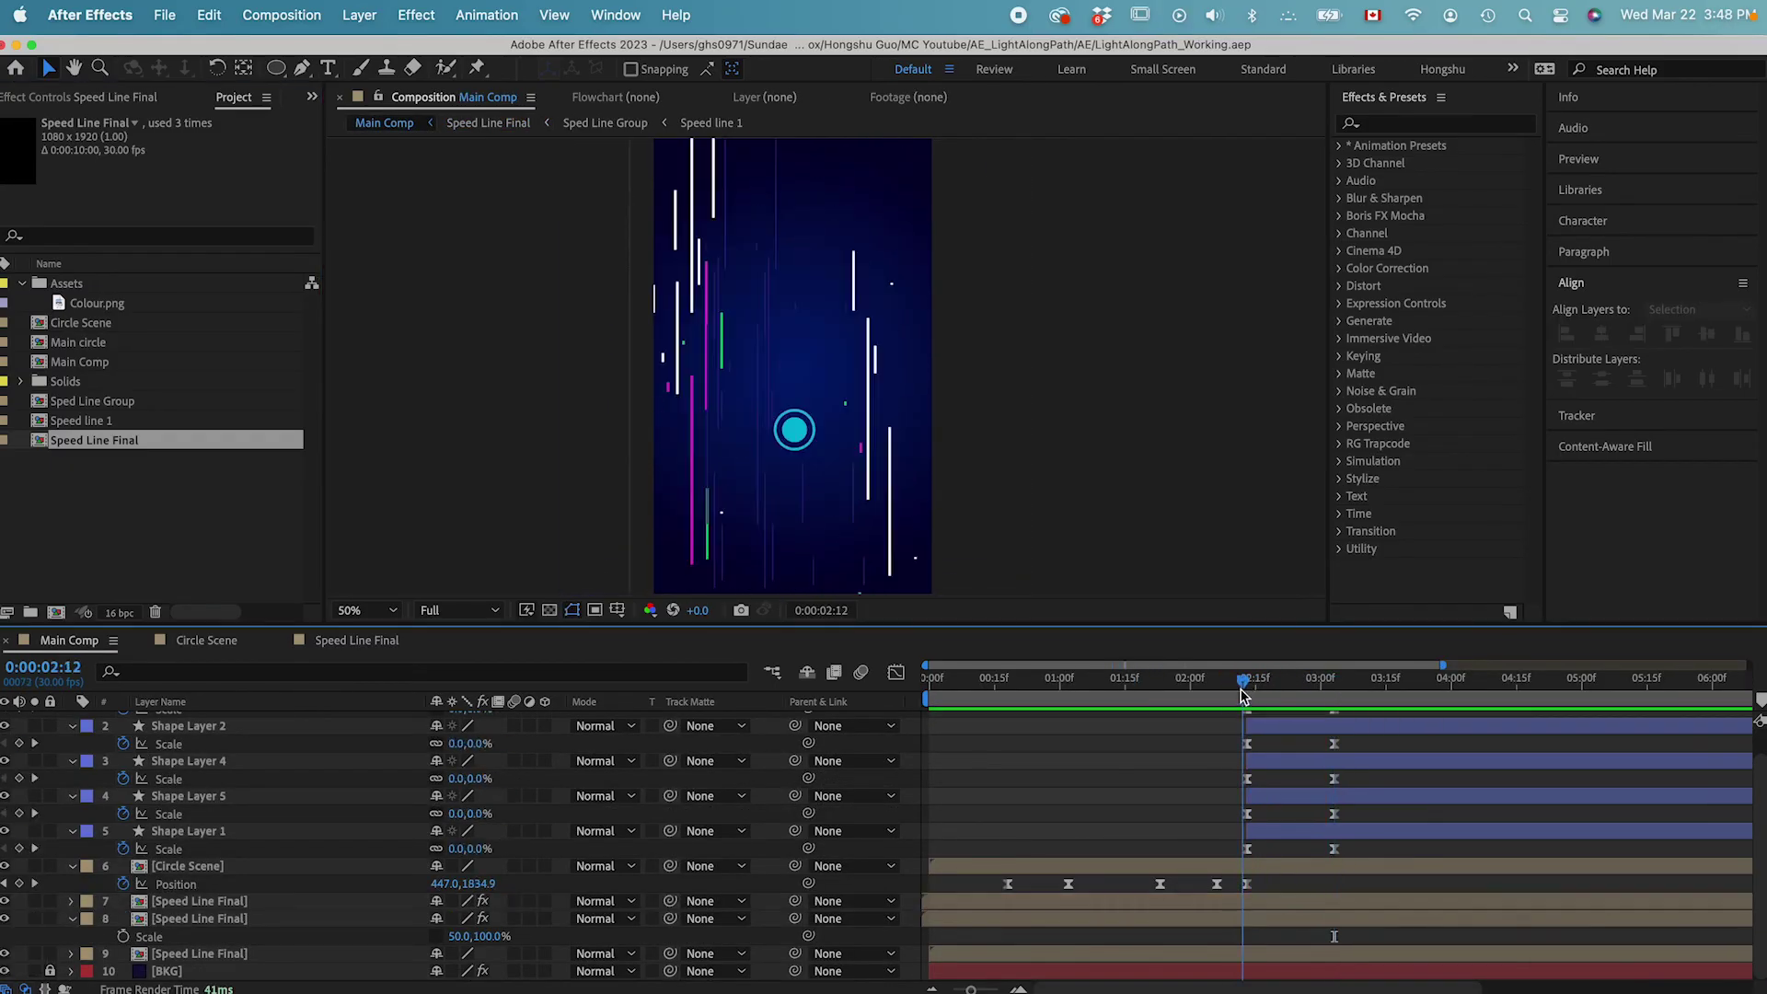
Set Shape Layer 4's Scale to 201% at 0:00:03:03.
left_click_drag(1241, 687, 1246, 687)
left_click_drag(1248, 690, 1339, 700)
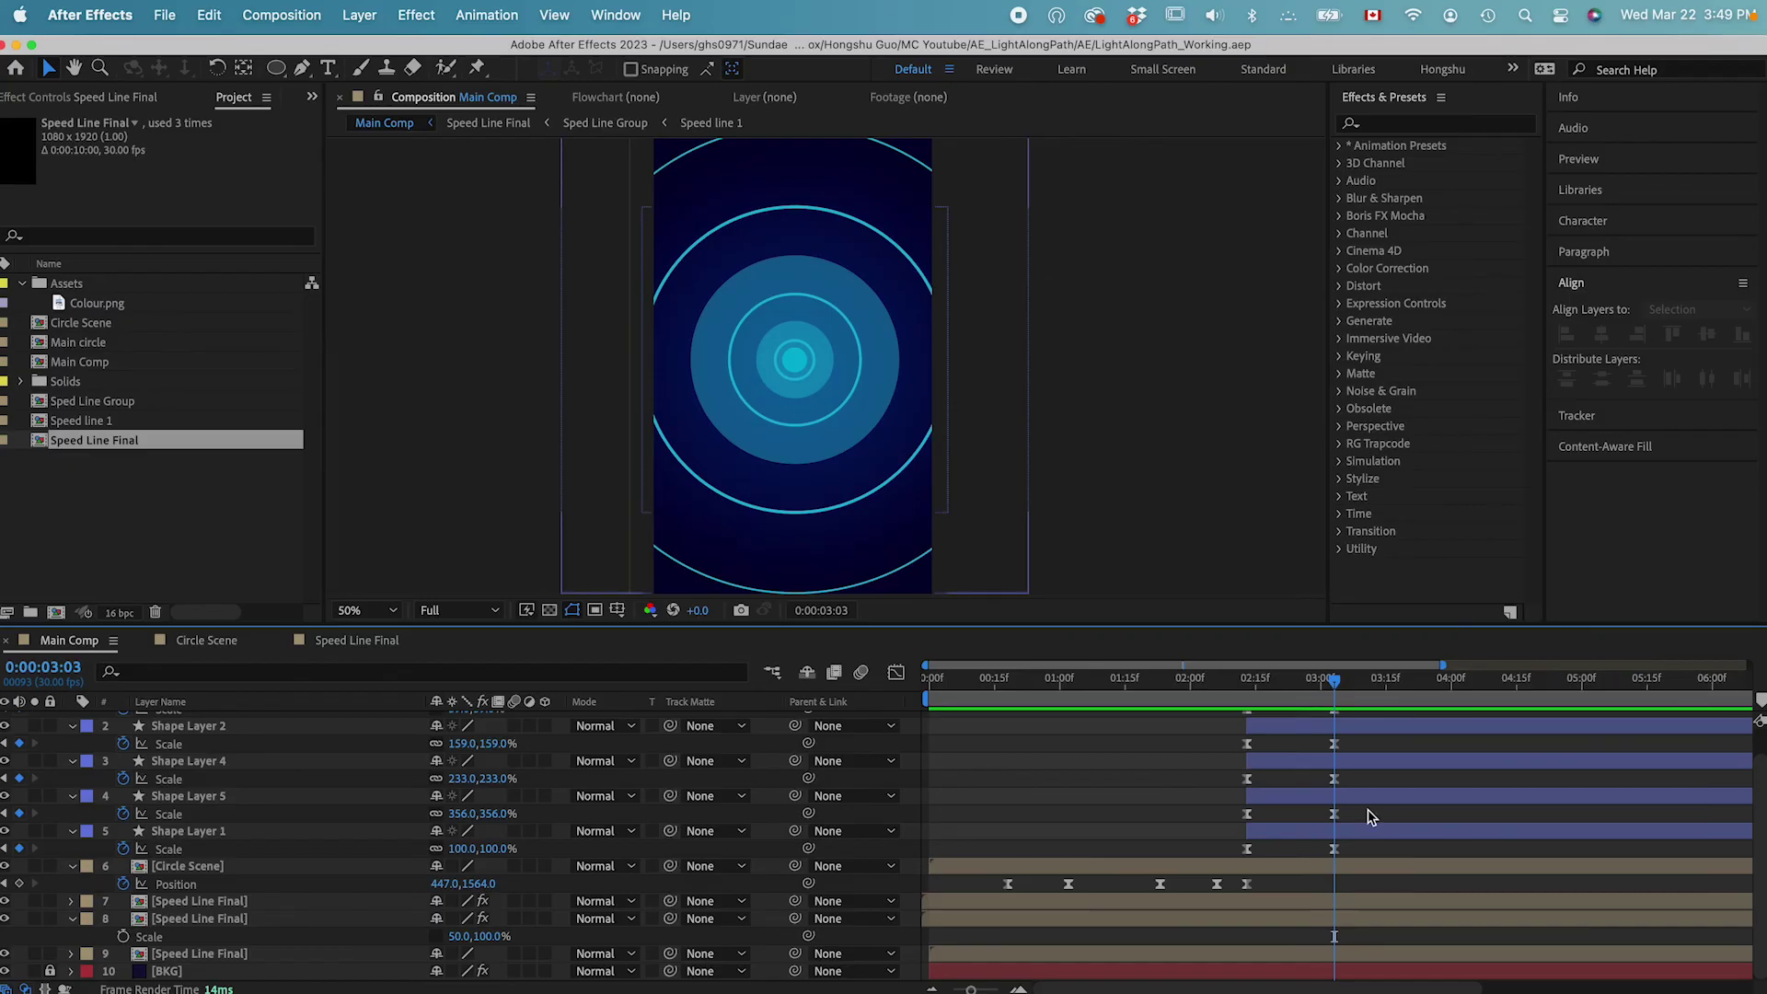
left_click(1289, 797)
left_click(1276, 764)
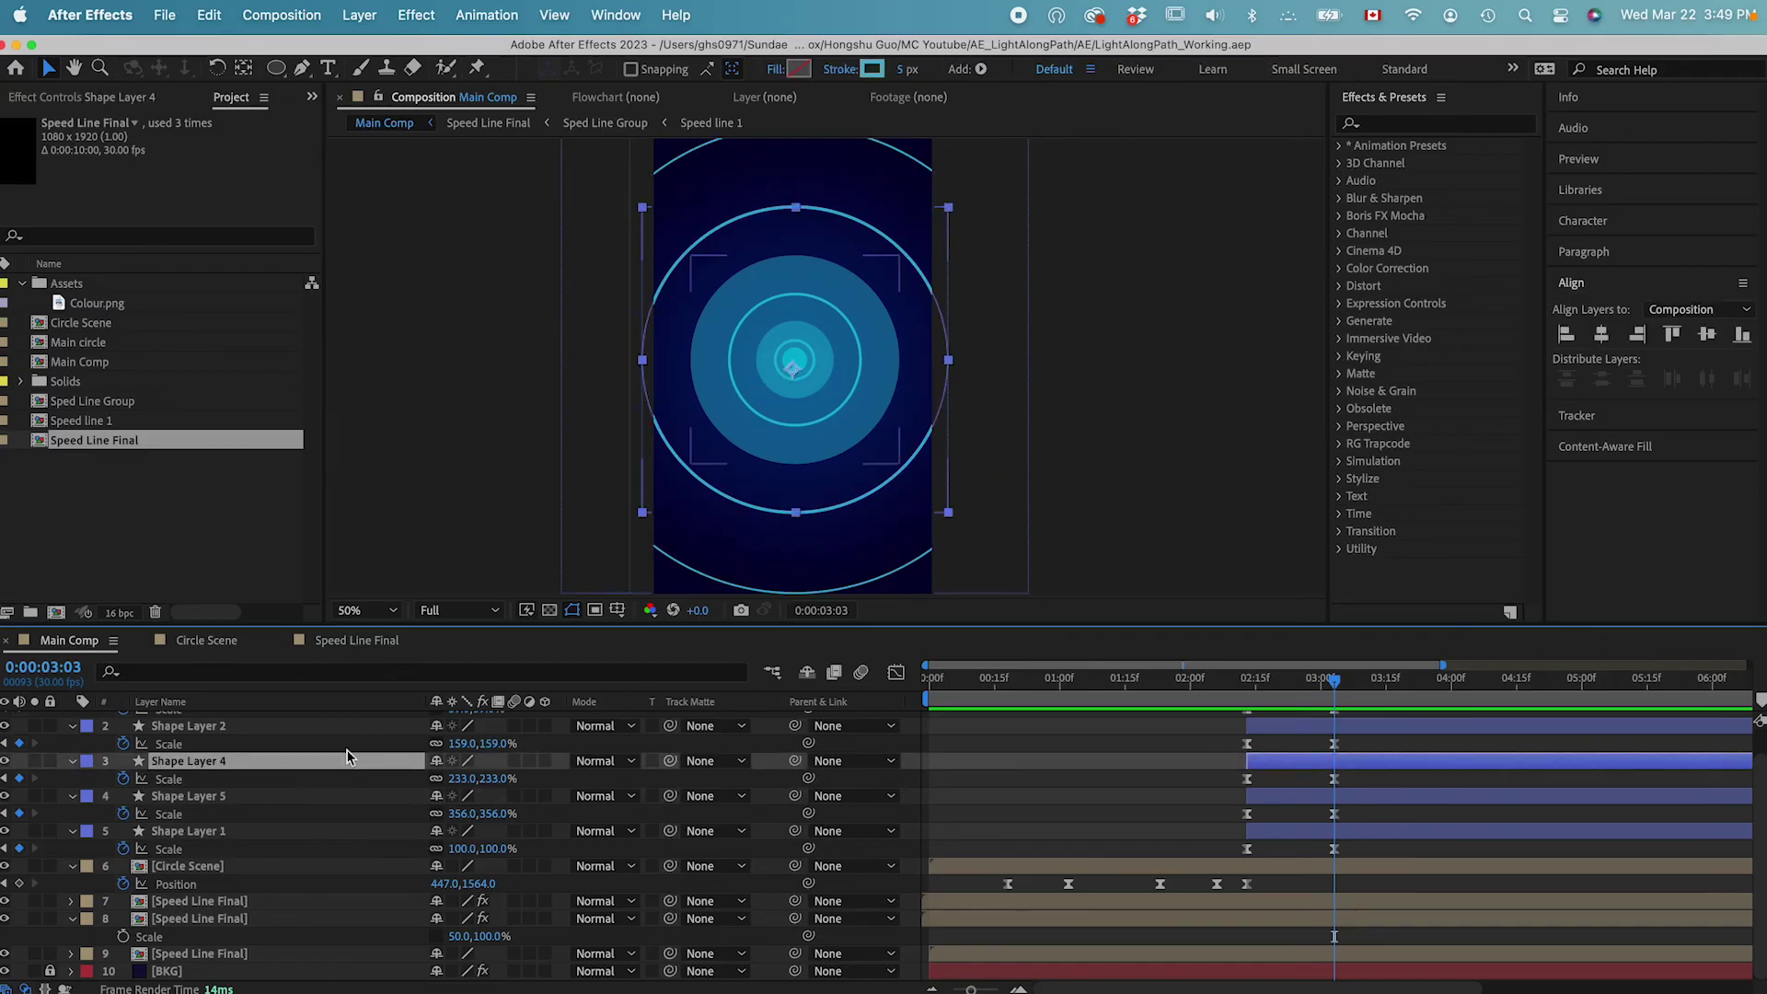
left_click_drag(465, 780, 422, 779)
left_click(1233, 784)
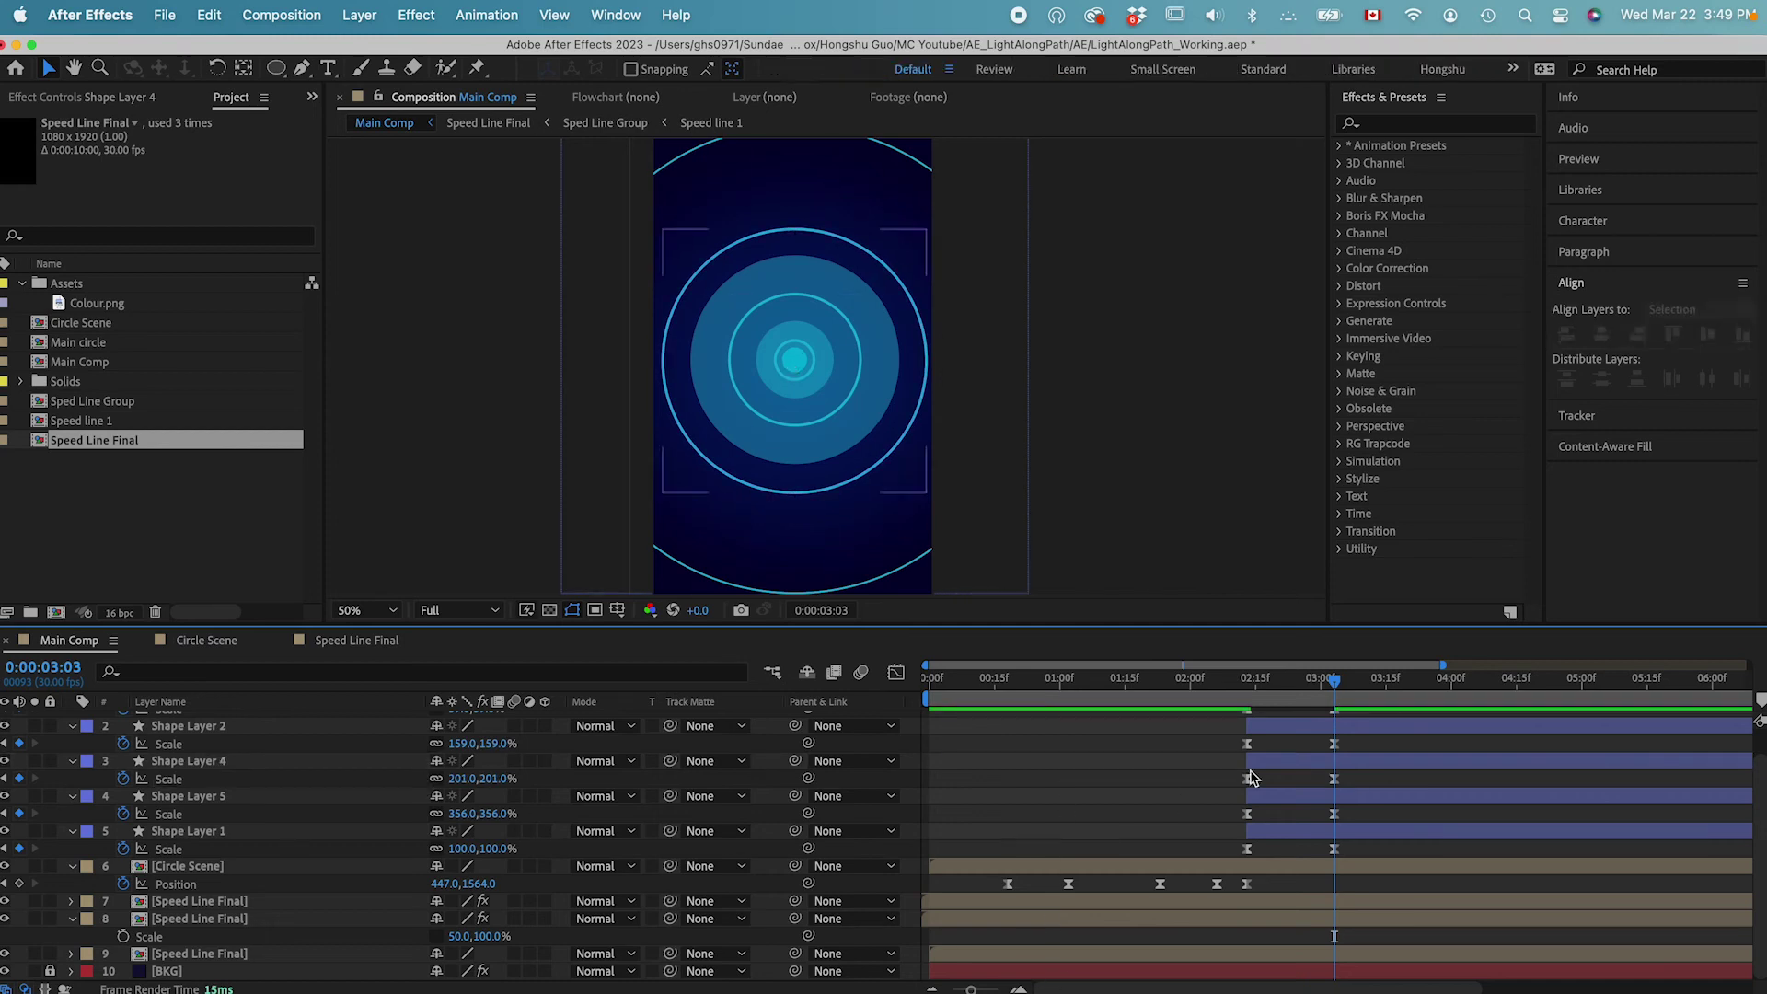
Set Shape Layer 1's Scale to 77% at 0:00:03:03.
left_click(1266, 726)
left_click(1266, 832)
left_click_drag(466, 850, 442, 849)
left_click(1030, 777)
Draw a wavy three-point path with the Pen tool from outside the frame's lower left edge to below the circles, and lower its first point.
key("space")
left_click_drag(1146, 516, 1133, 460)
left_click(1101, 785)
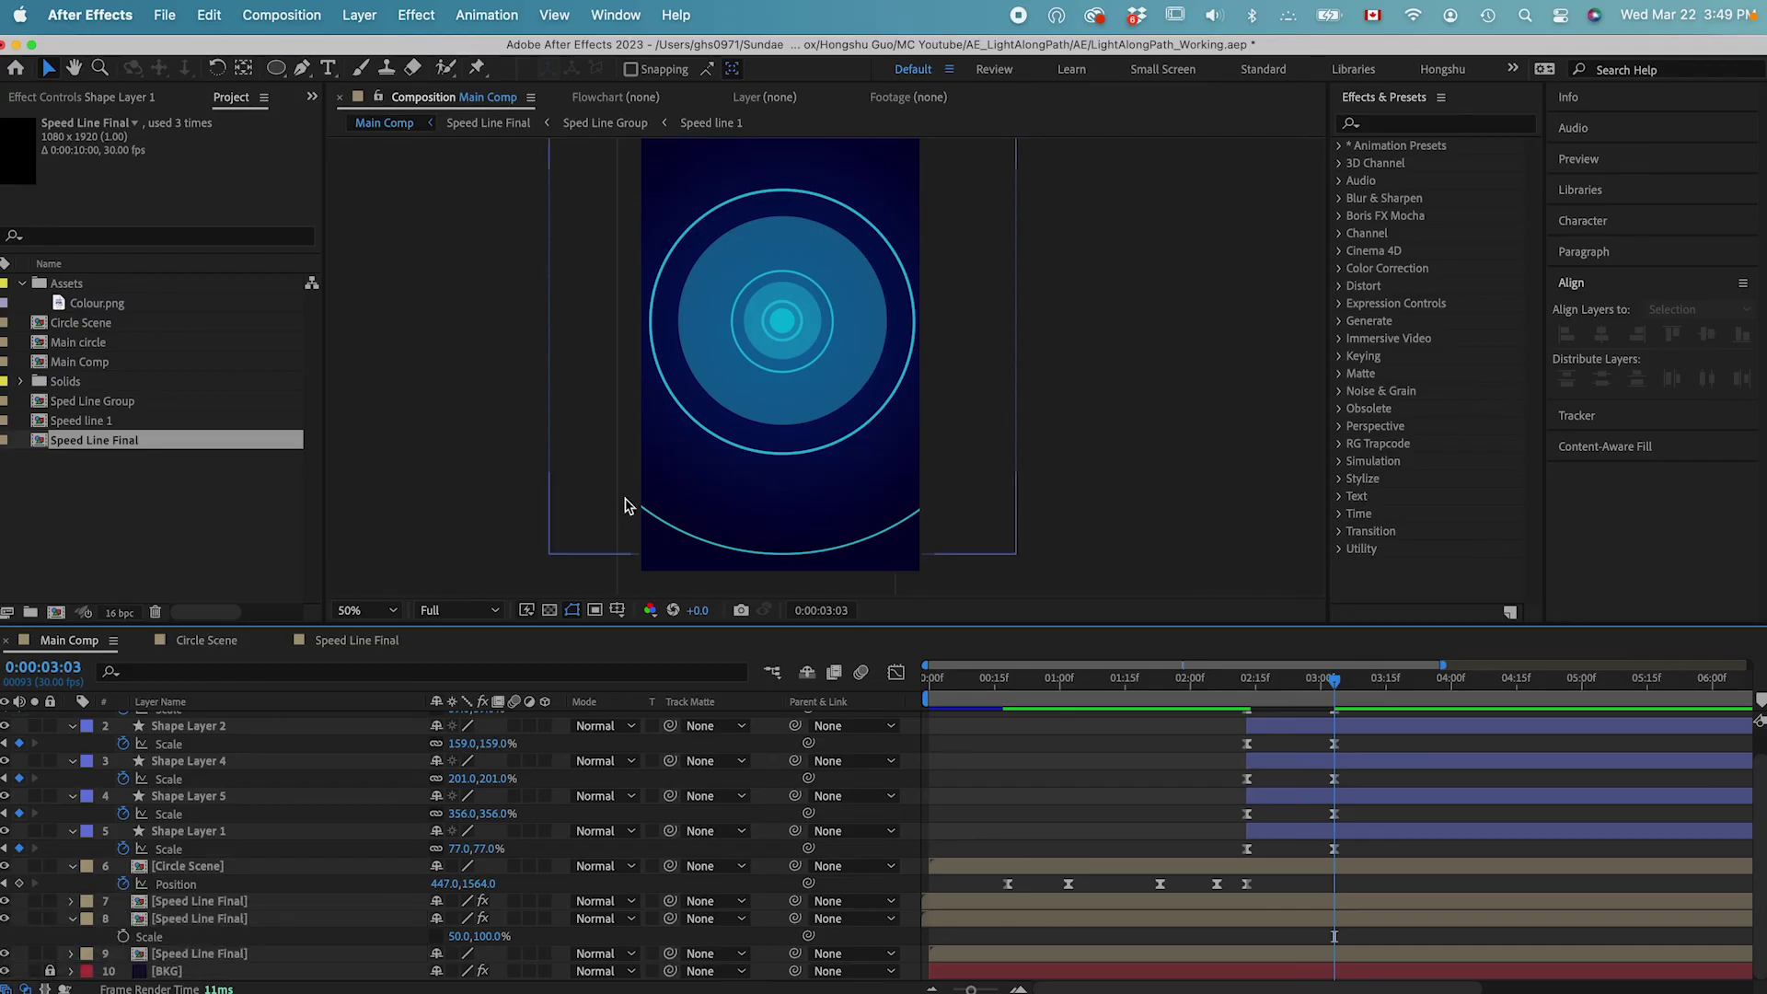
scroll(989, 801, "up", 1)
key("g")
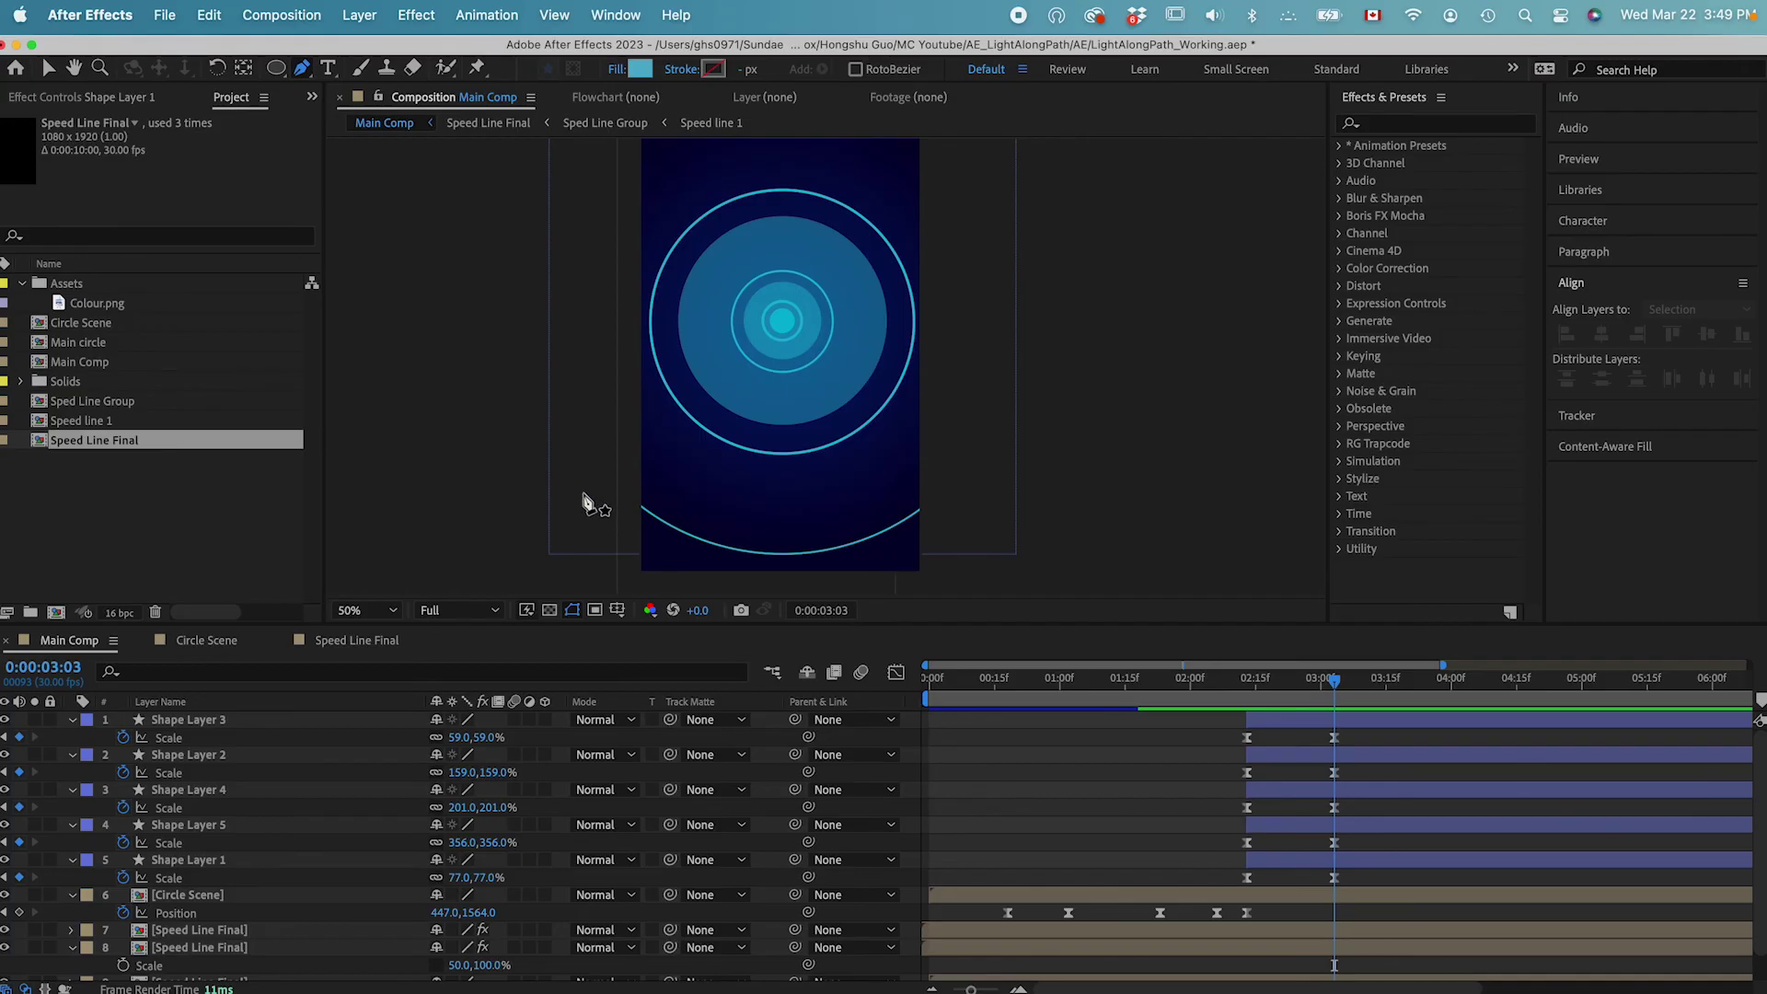
left_click_drag(577, 483, 591, 507)
left_click_drag(697, 468, 742, 469)
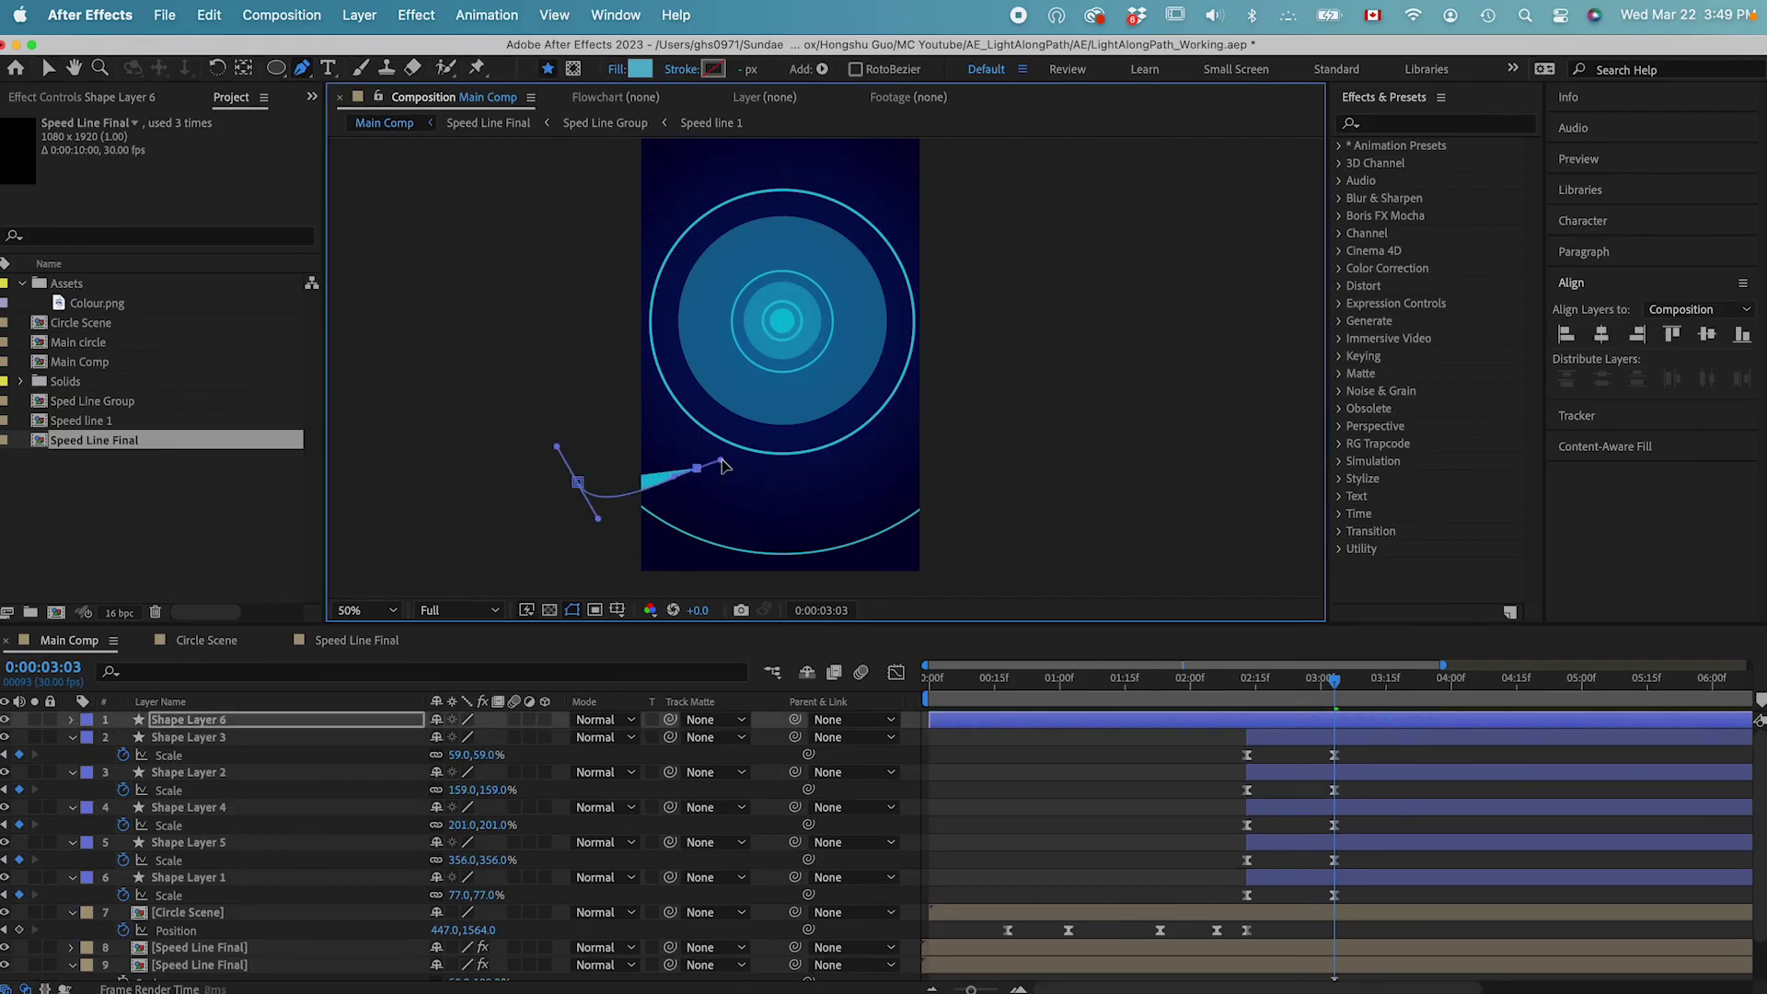
left_click_drag(776, 532, 813, 534)
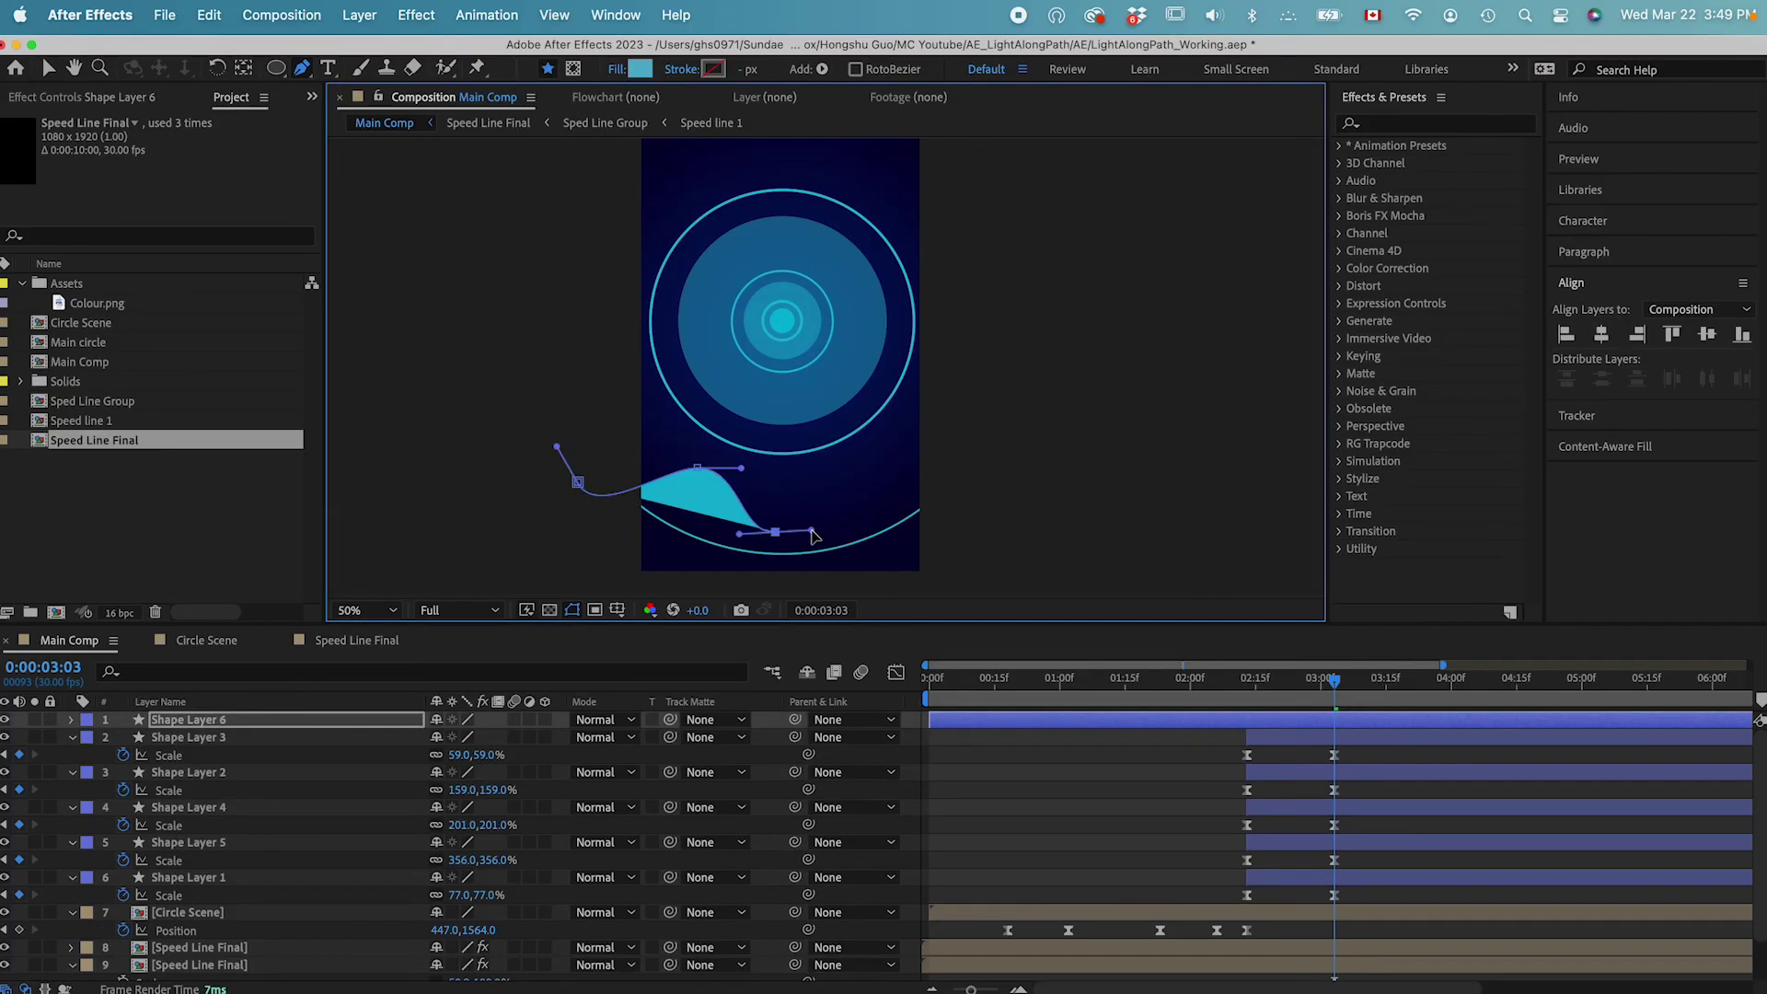
key("v")
mouse_move(578, 482)
left_mouse_down()
mouse_move(597, 513)
mouse_move(578, 498)
left_mouse_up()
Give the wavy path no fill and a 10 px stroke in the cyan sampled from the ring outline.
left_click(797, 69, "alt")
left_click(797, 72, "alt")
left_click(872, 69)
left_click(1462, 651)
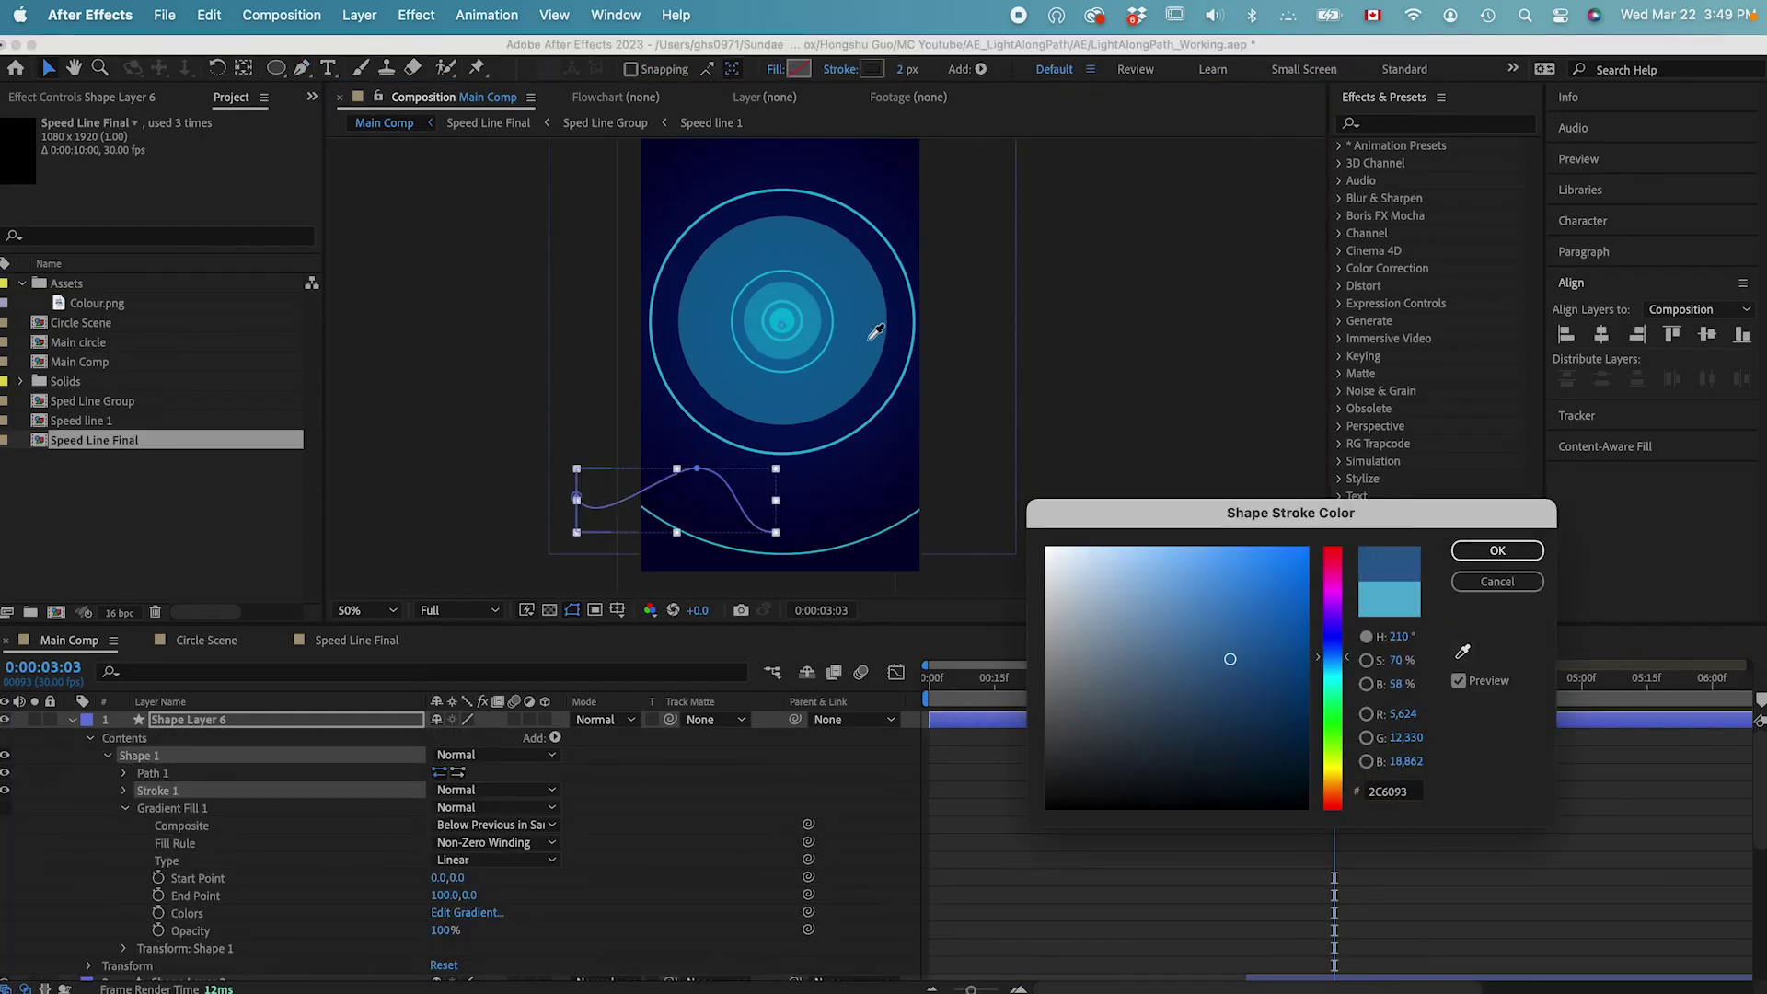
left_click(917, 336)
left_click(1498, 551)
left_click(907, 70)
type("10")
key("Return")
left_click(184, 720)
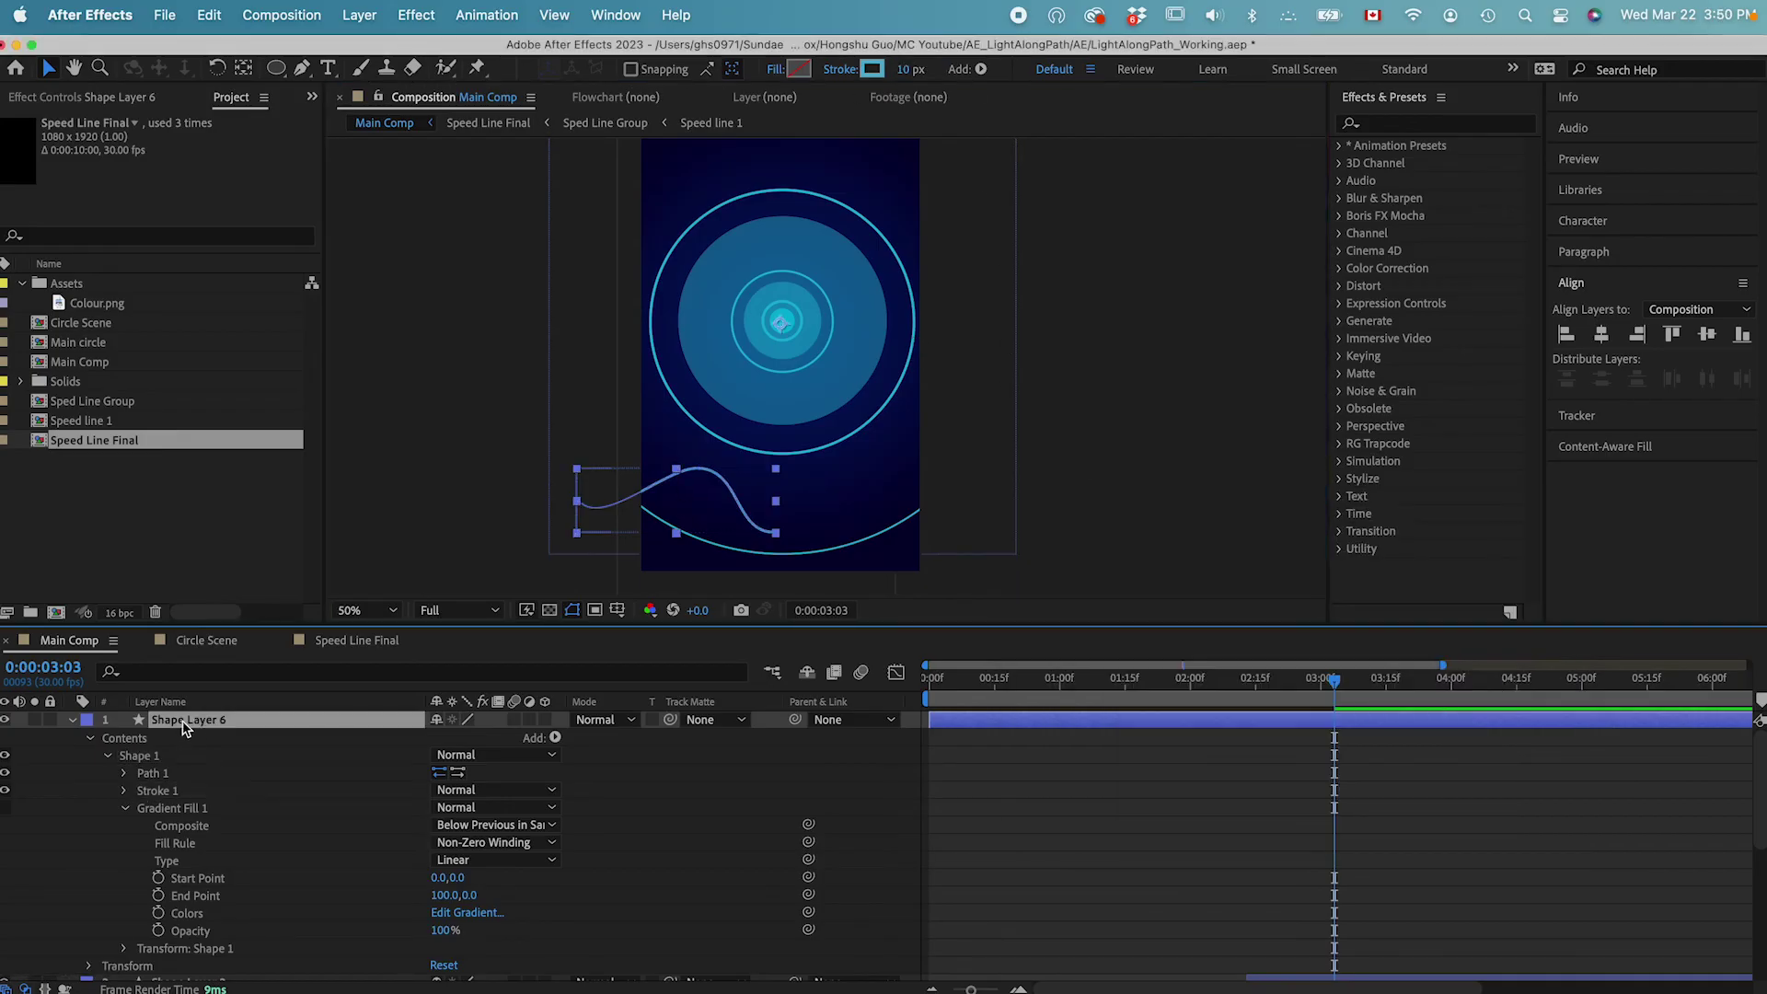
left_click(75, 721)
left_click(1014, 826)
Draw a second S-shaped path on its own layer, from inside the filled circle down to the first wavy line.
key("super+equal")
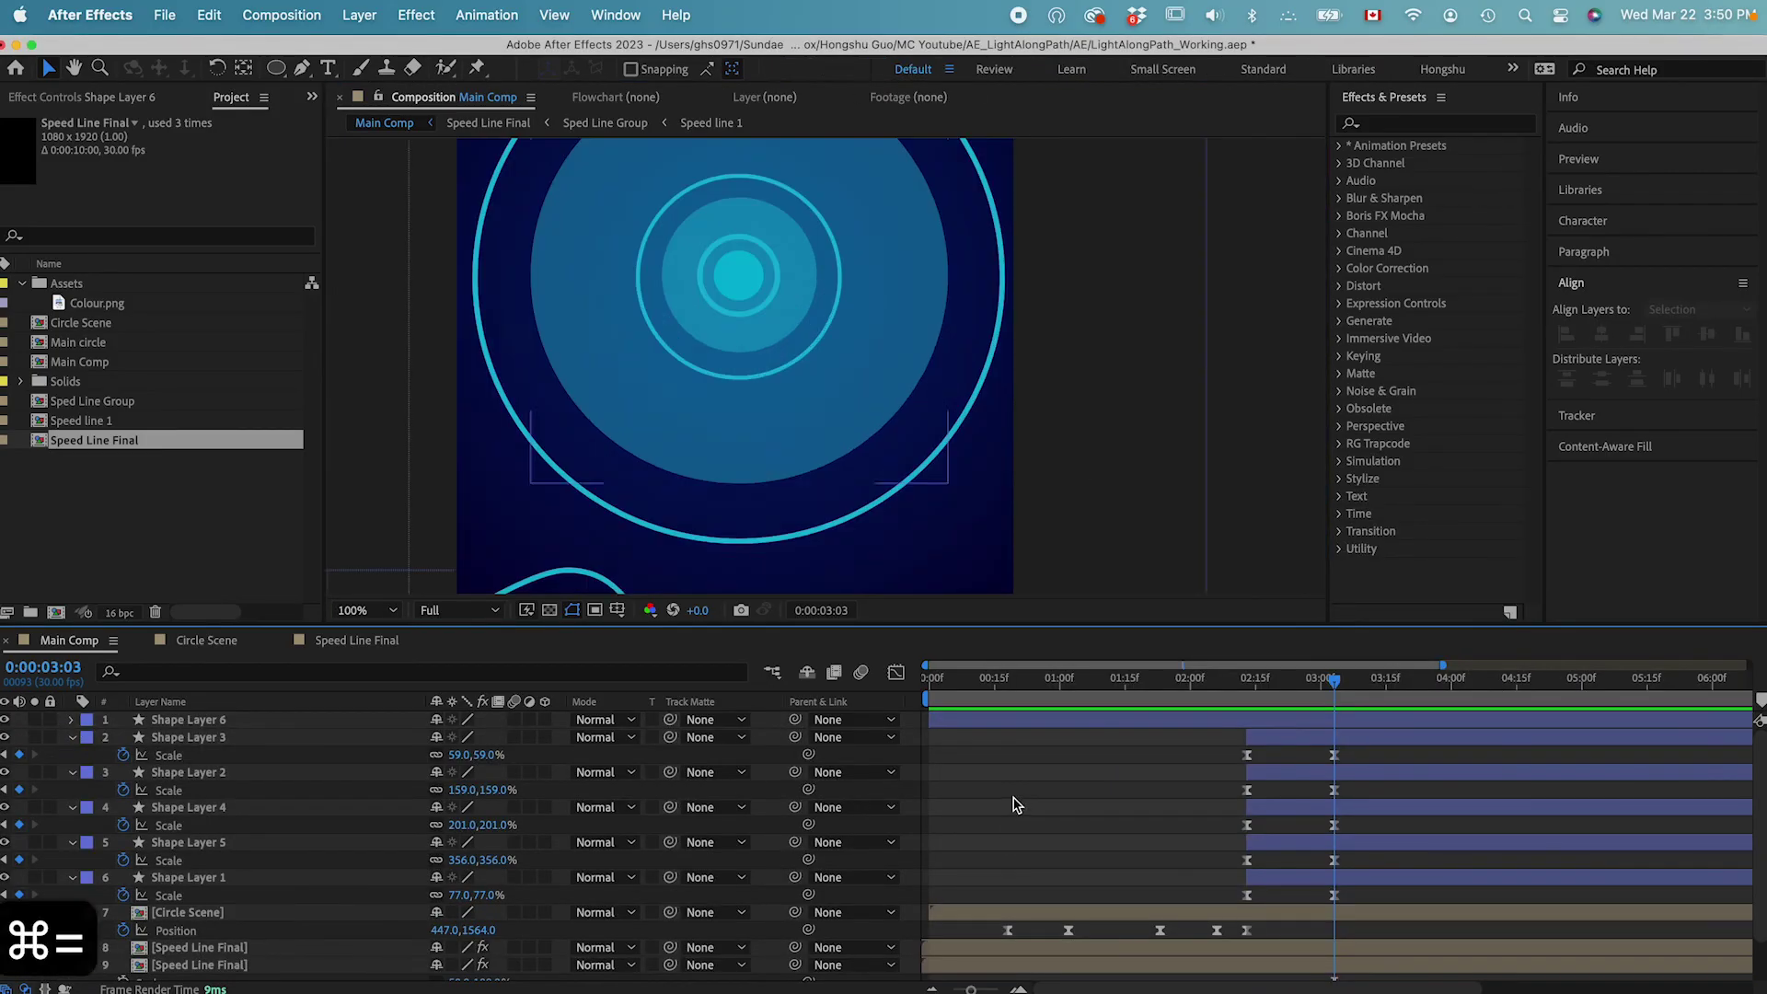
left_click_drag(829, 478, 887, 306)
left_click(301, 68)
left_click_drag(797, 245, 754, 244)
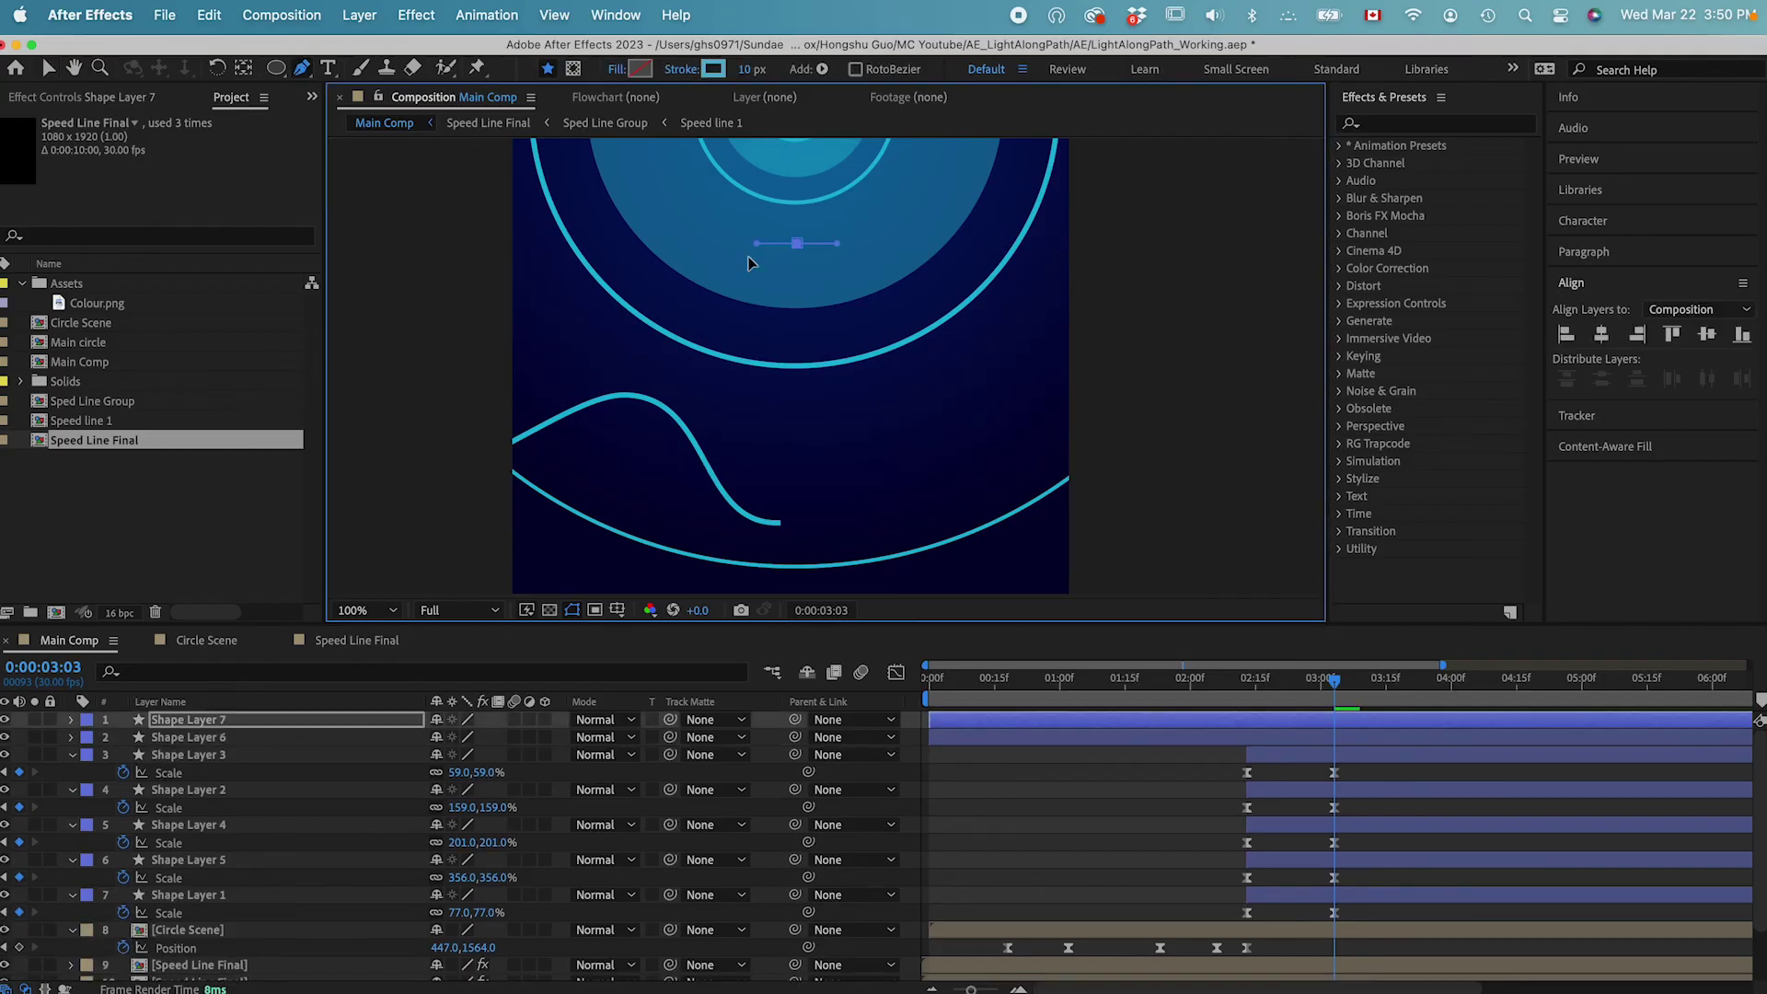
left_click_drag(704, 460, 653, 463)
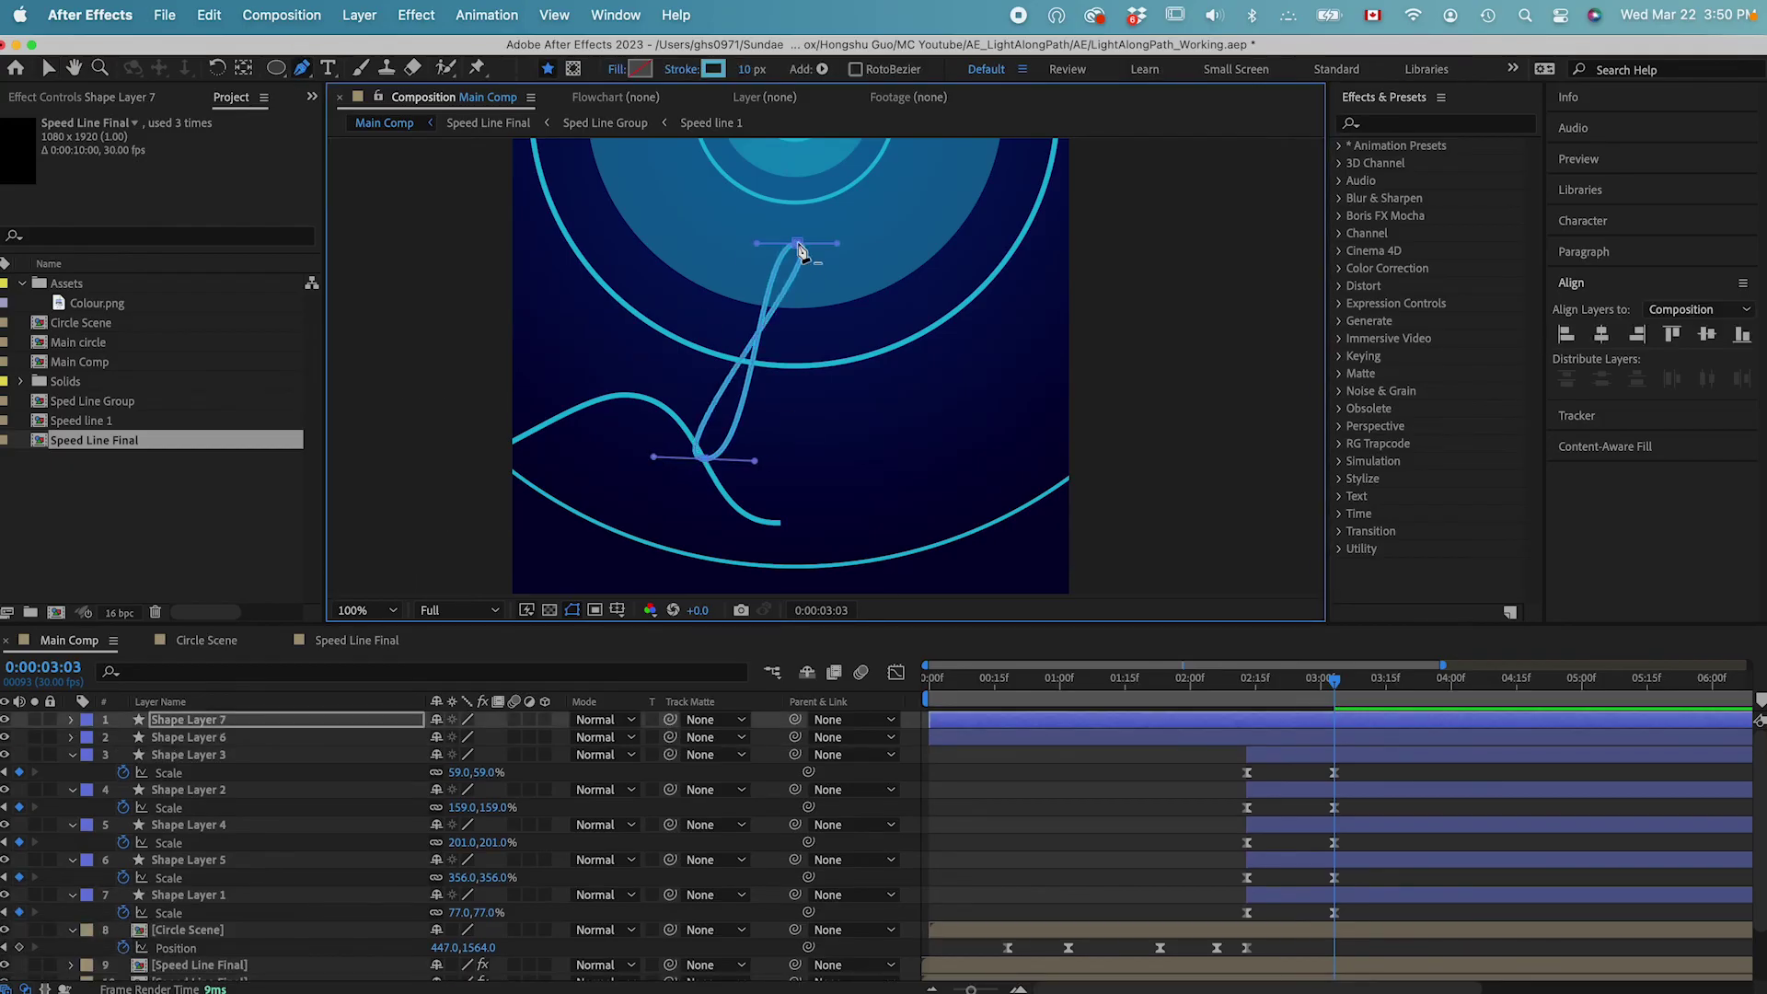
key("v")
left_click(1176, 819)
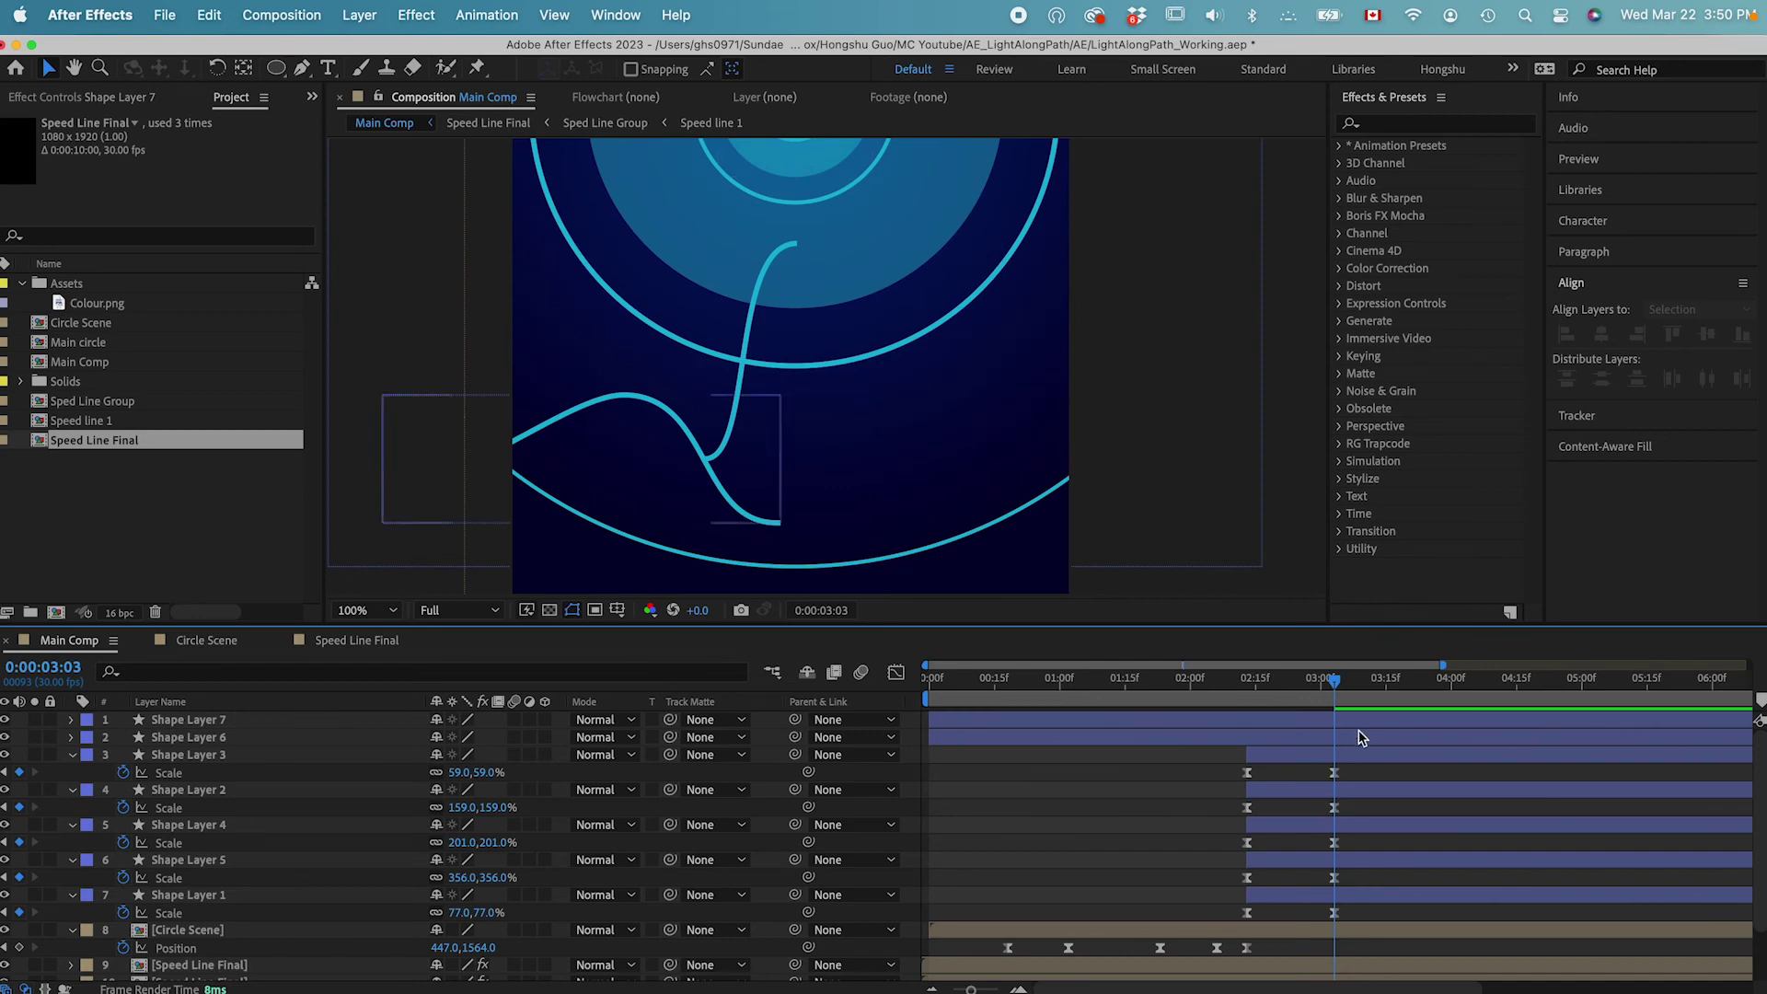
Make Shape Layers 6 and 7 start at 0:00:02:13.
left_click_drag(1331, 691, 1262, 697)
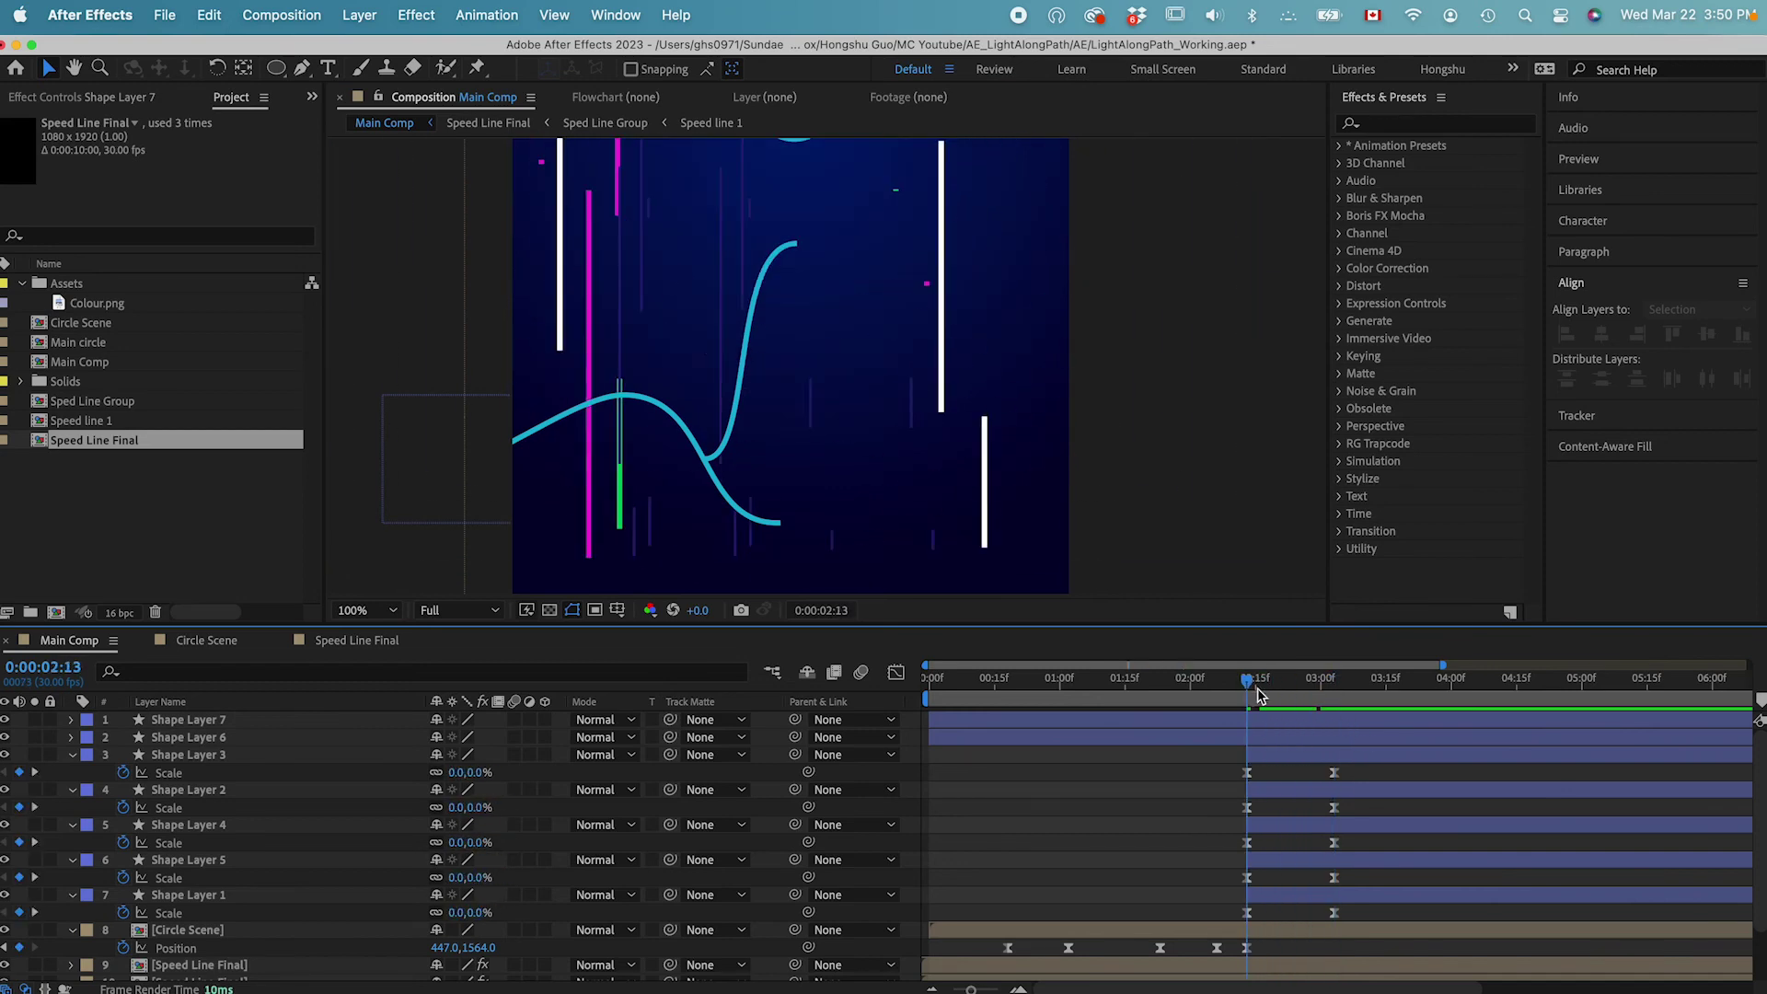
left_click(1256, 738)
left_click(1249, 723, "shift")
key("bracketleft")
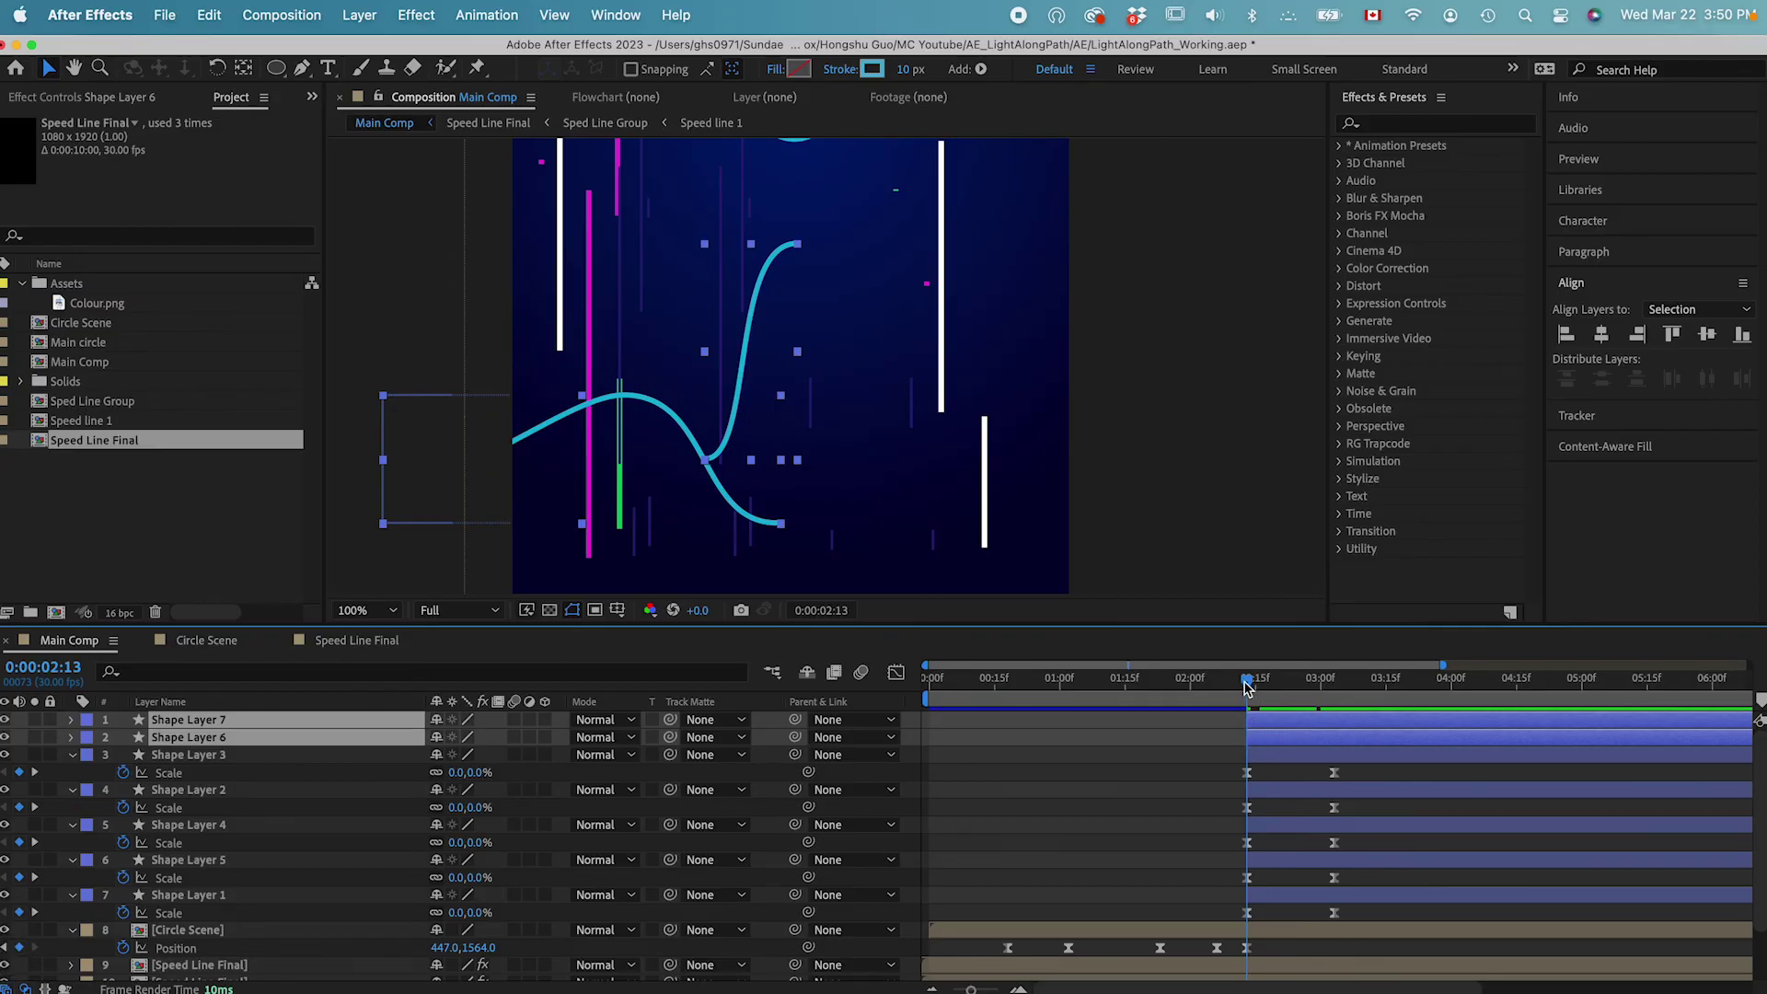
left_click(1164, 765)
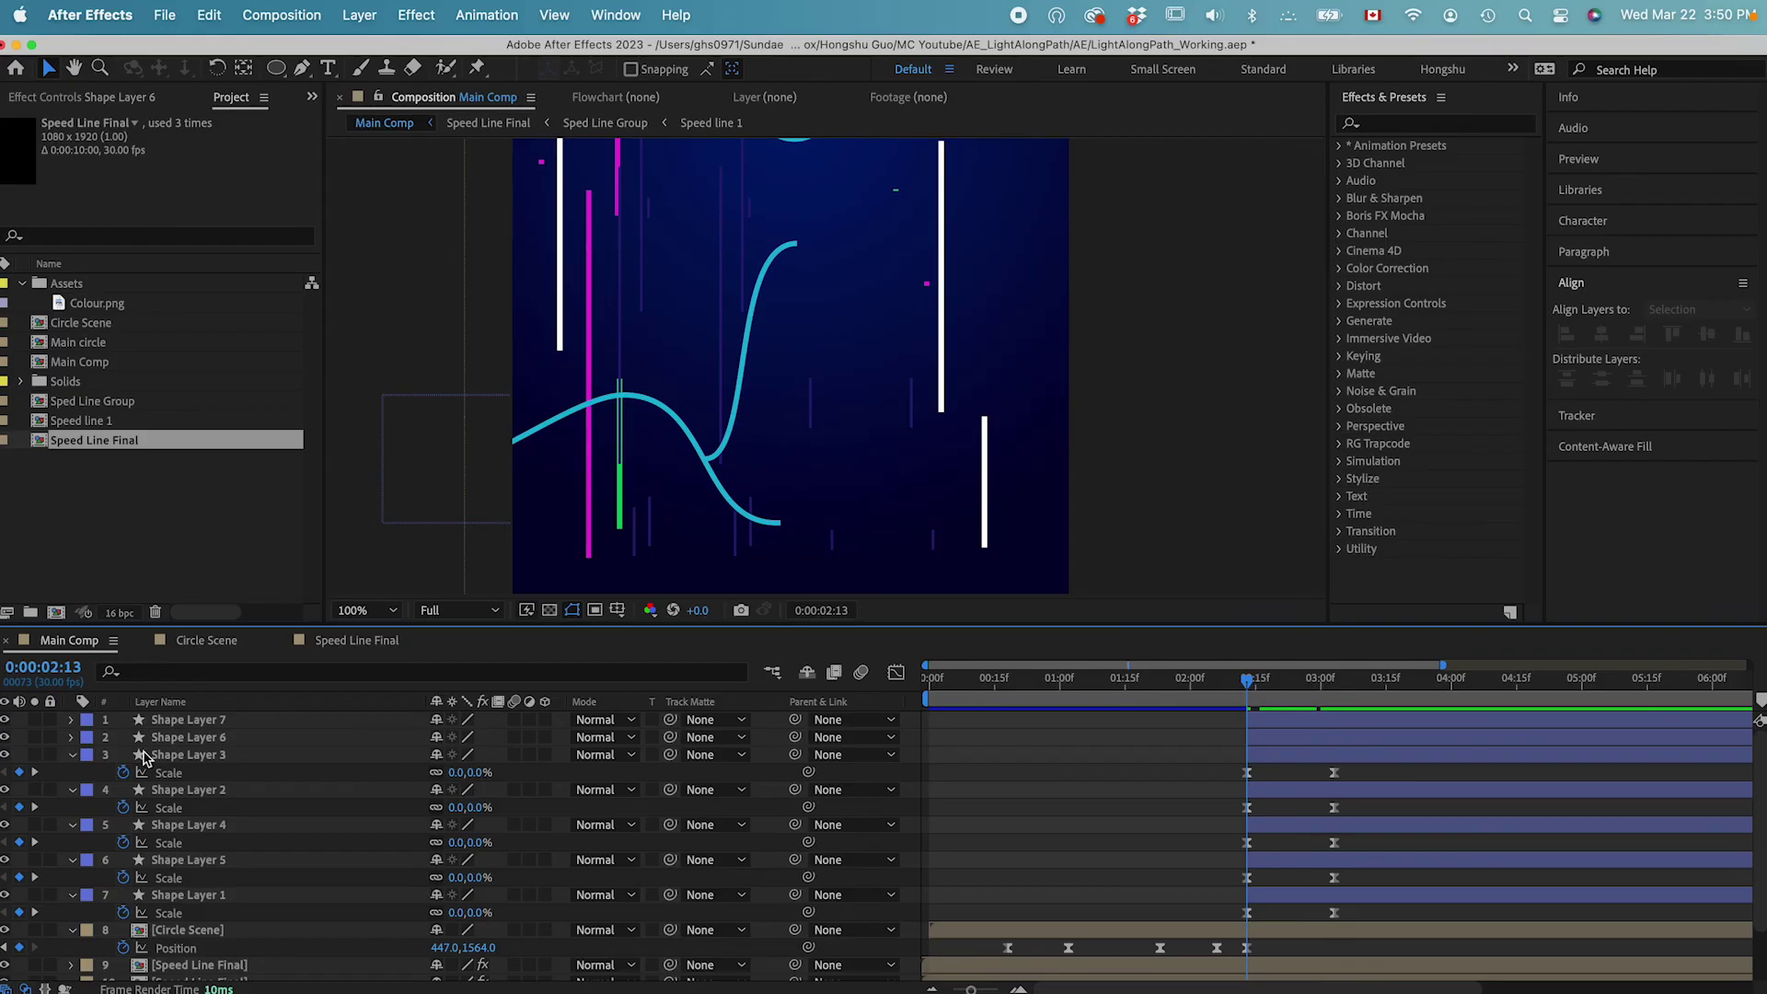
Start path keyframing at 0:00:02:13 for the curves on Shape Layer 6 and Shape Layer 7.
left_click(183, 737)
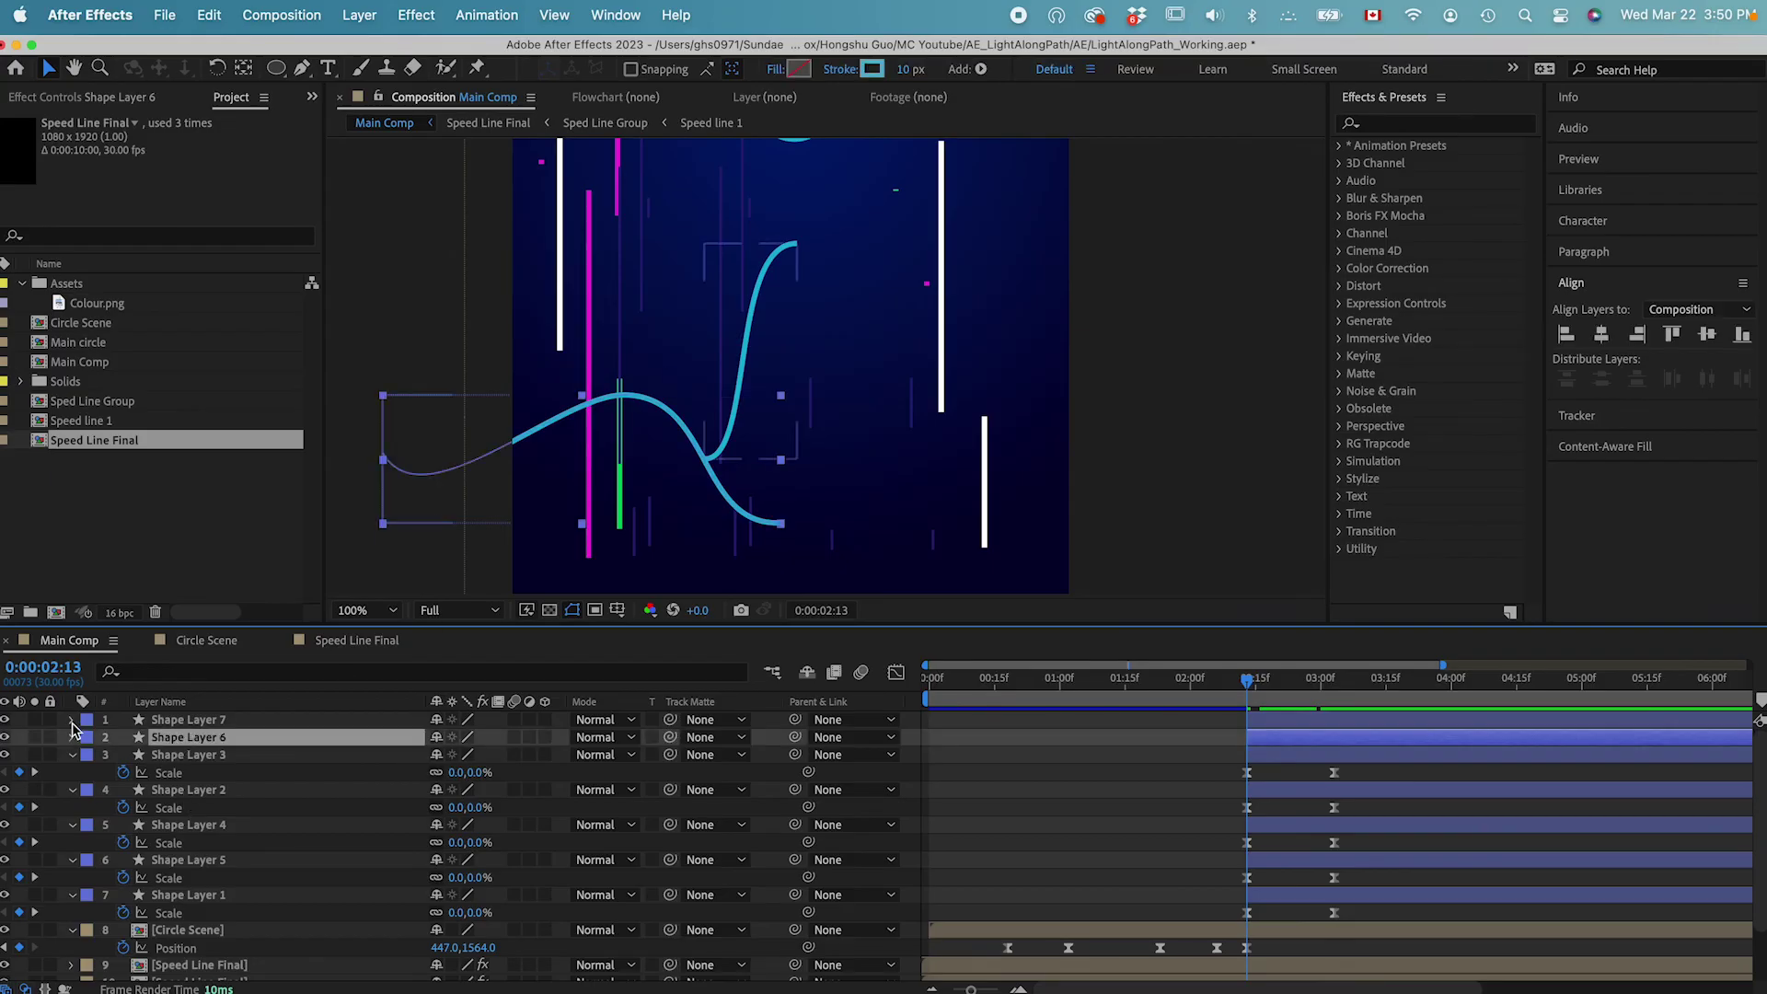
left_click(180, 722)
left_click(202, 740, "shift")
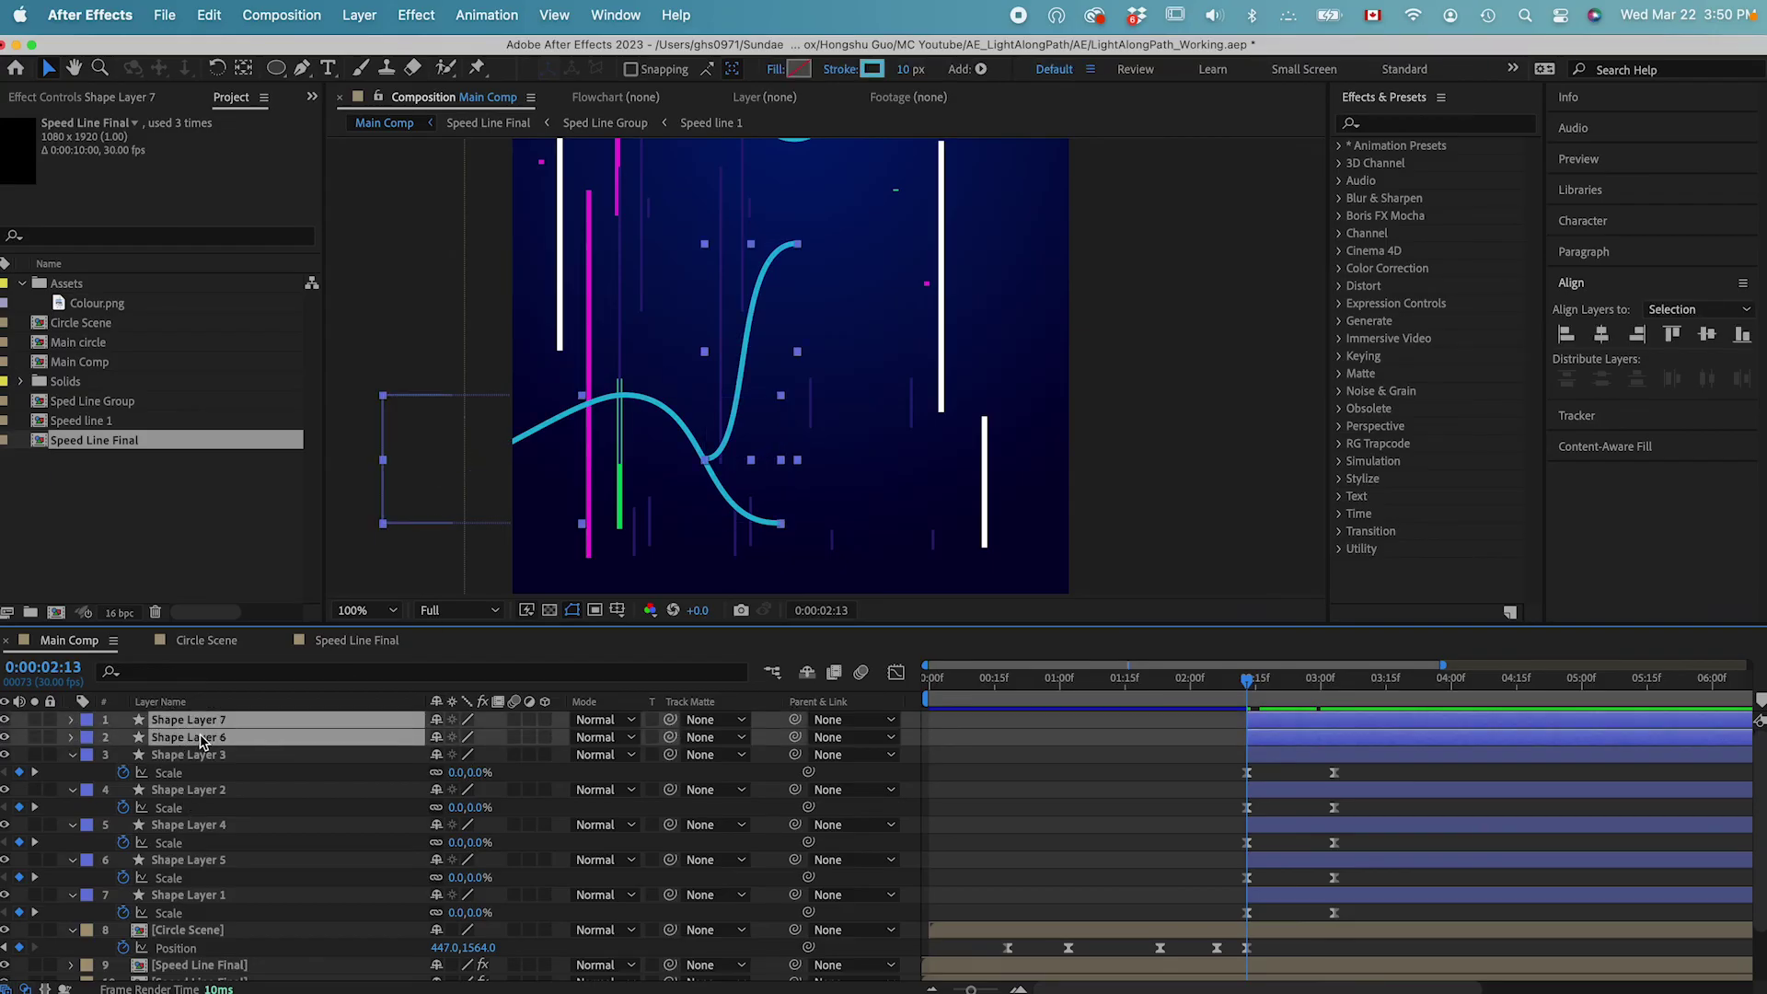
left_click(72, 721)
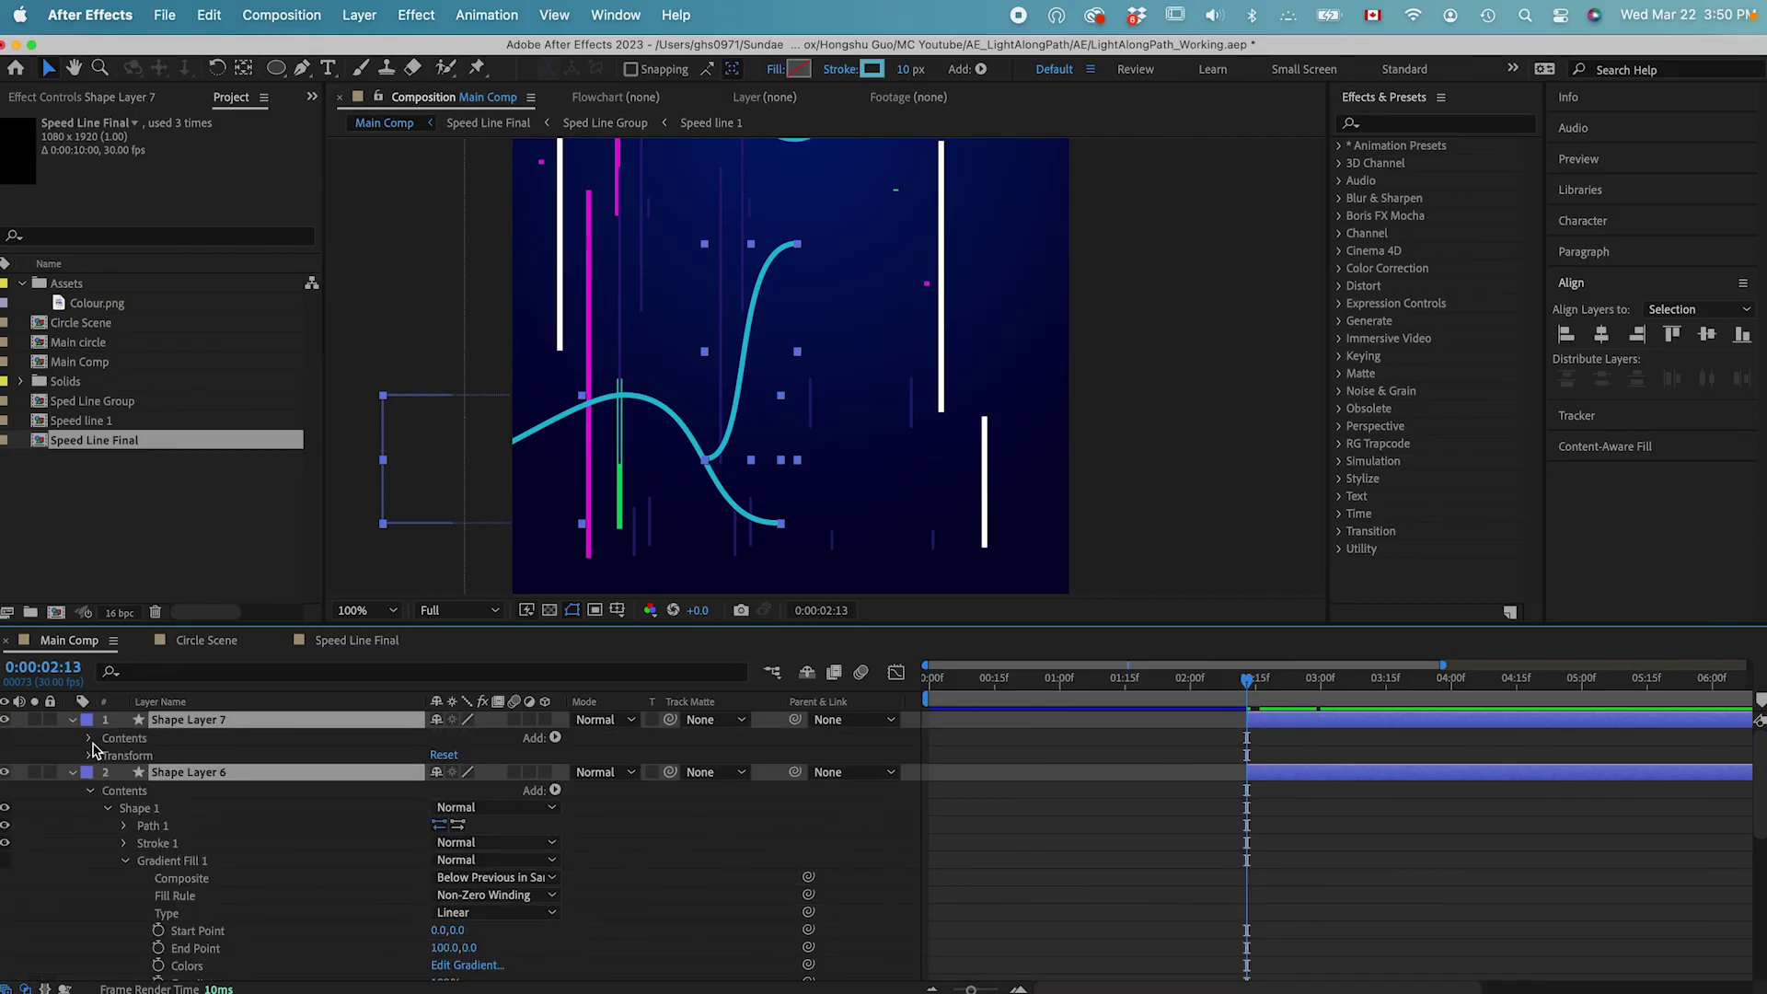
left_click(90, 738)
left_click(108, 755)
left_click(124, 775)
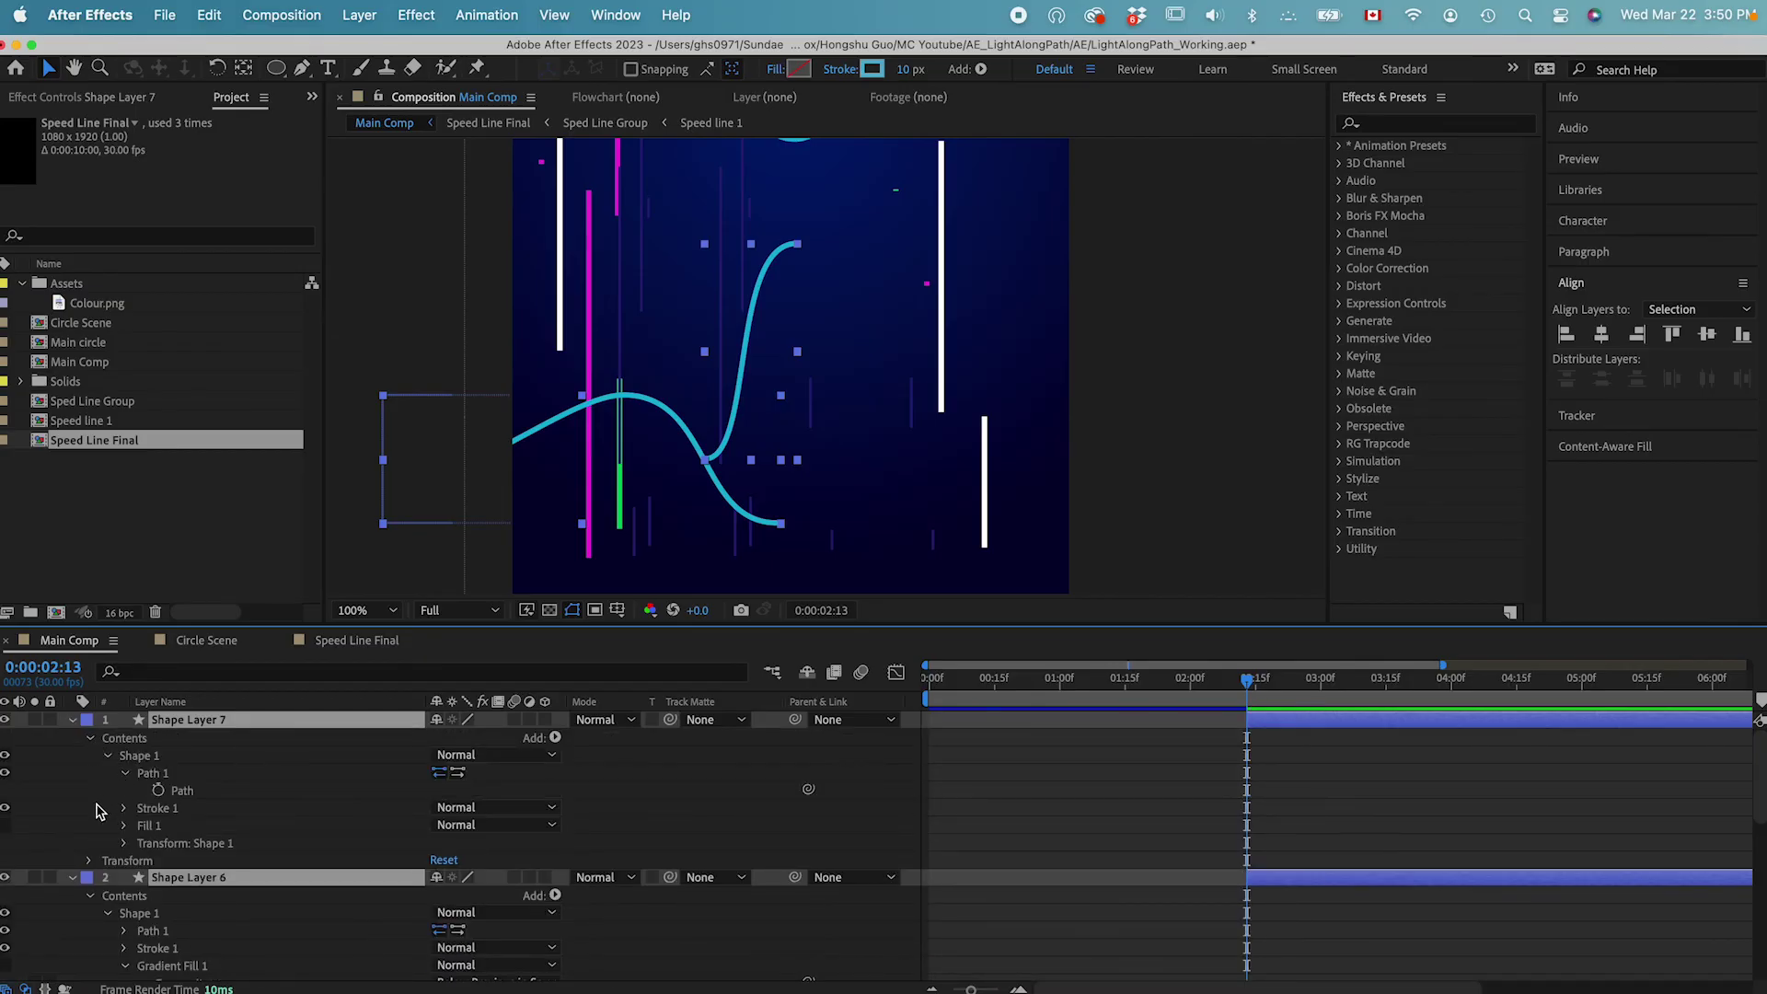
left_click(124, 932)
left_click(159, 948)
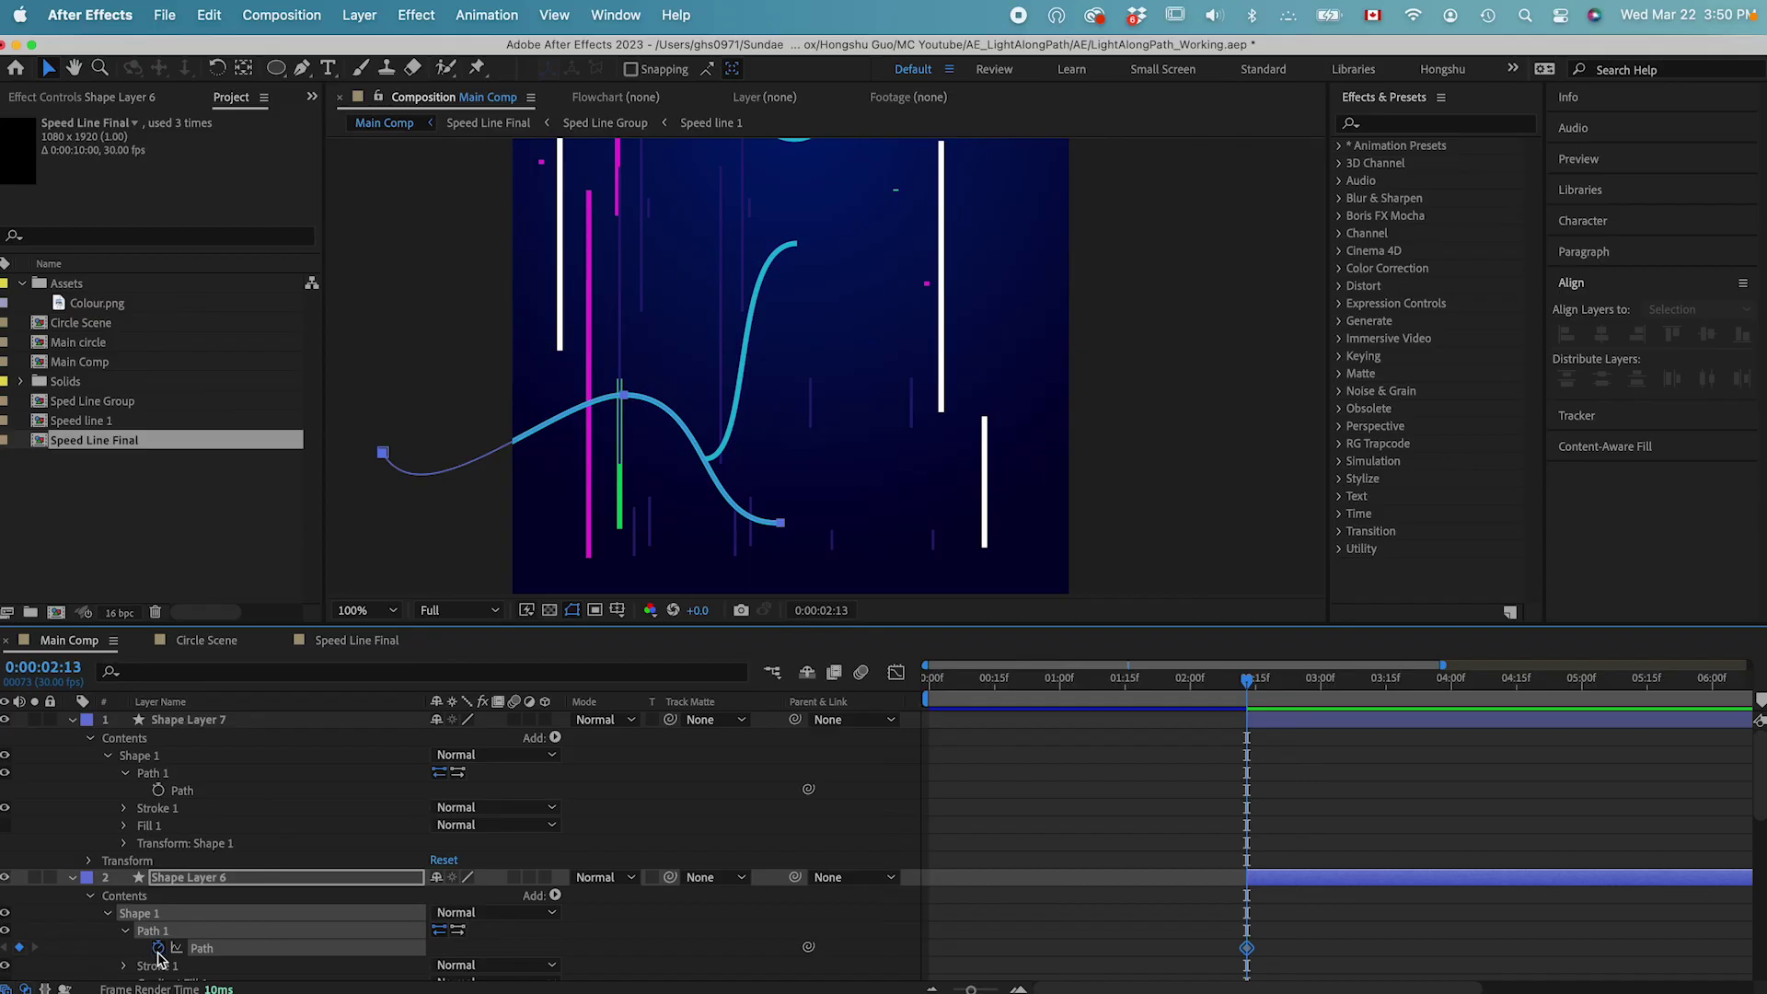
left_click(158, 791)
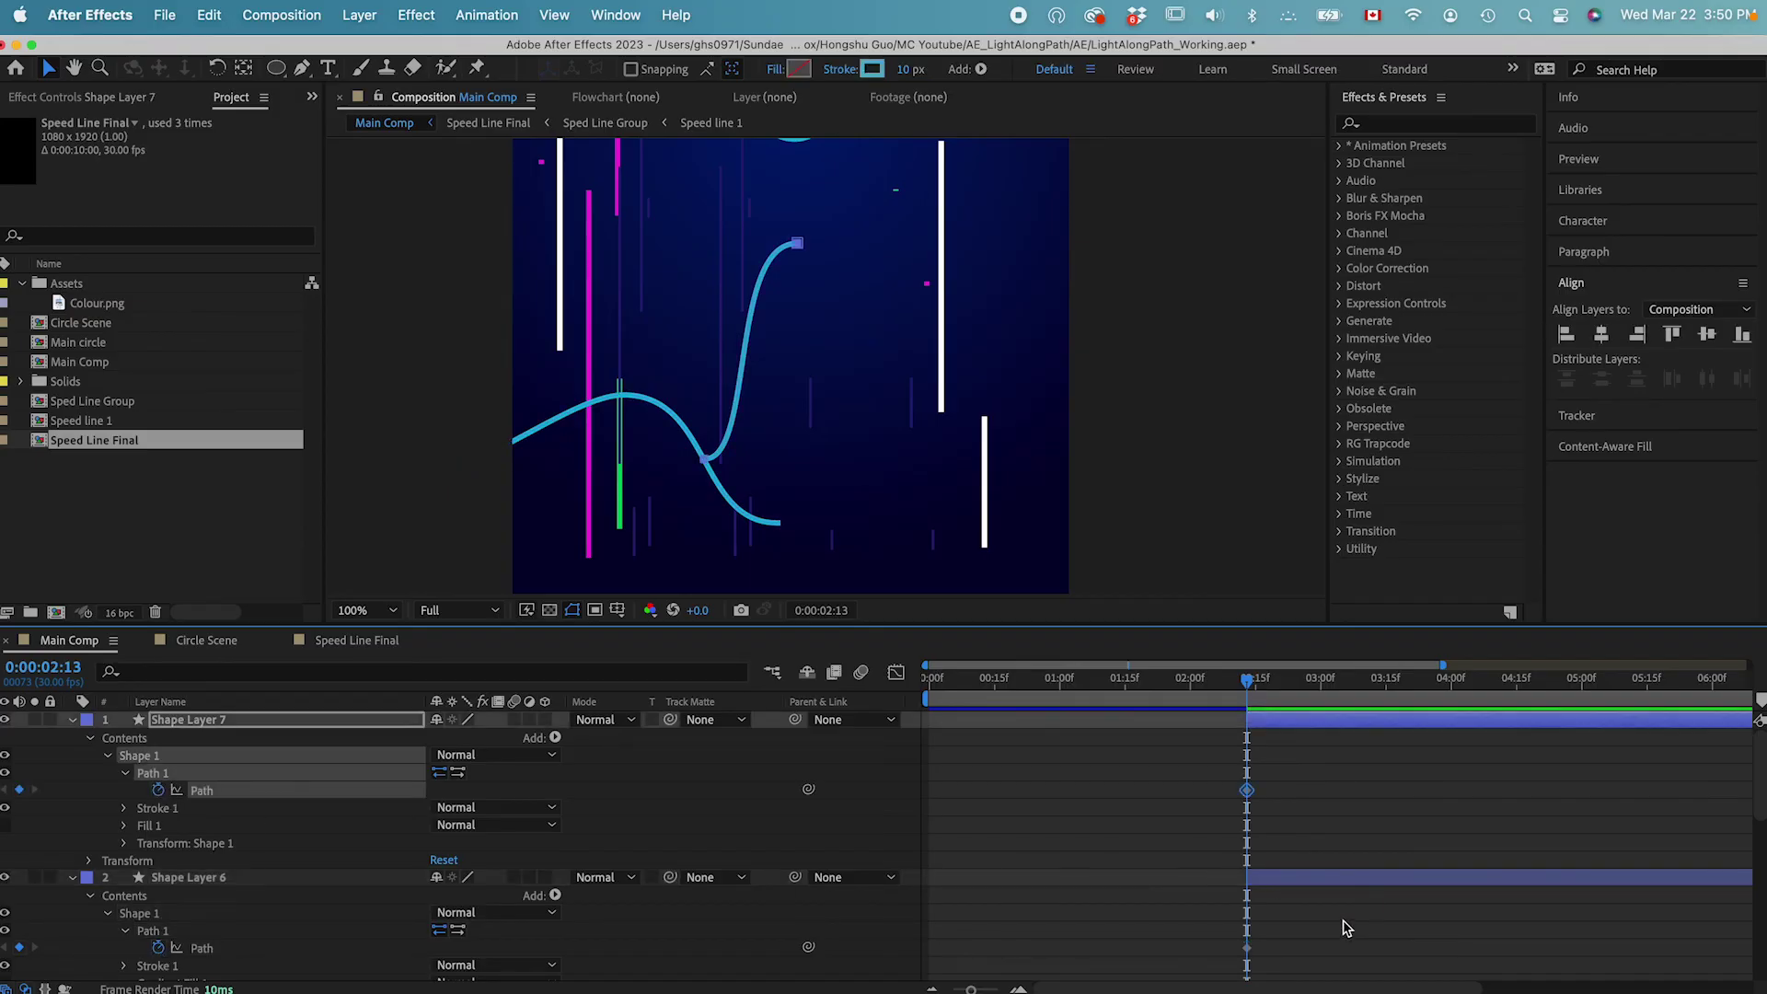
Move the path keyframes of Shape Layers 6 and 7 to 0:00:03:03, in line with the circles' end scale keyframes.
left_click_drag(1287, 782, 1231, 965)
scroll(1388, 919, "down", 5)
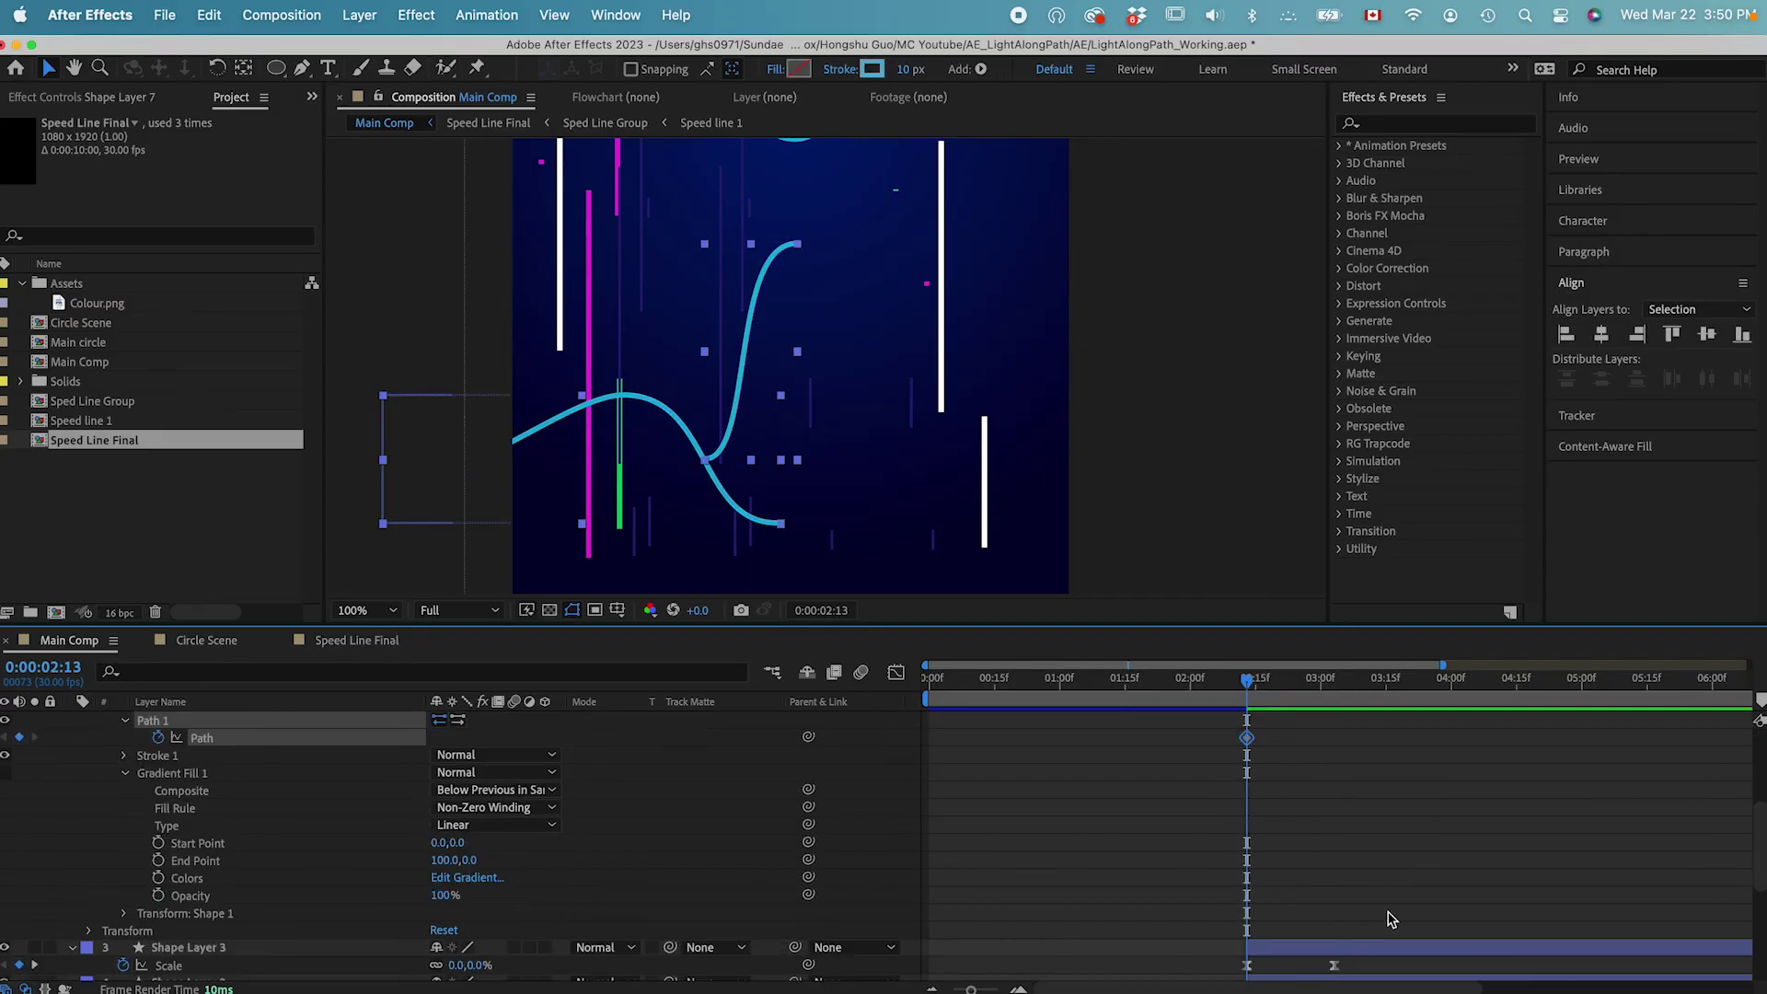
scroll(1390, 919, "up", 5)
left_click_drag(1253, 803, 1340, 803)
scroll(1326, 893, "down", 4)
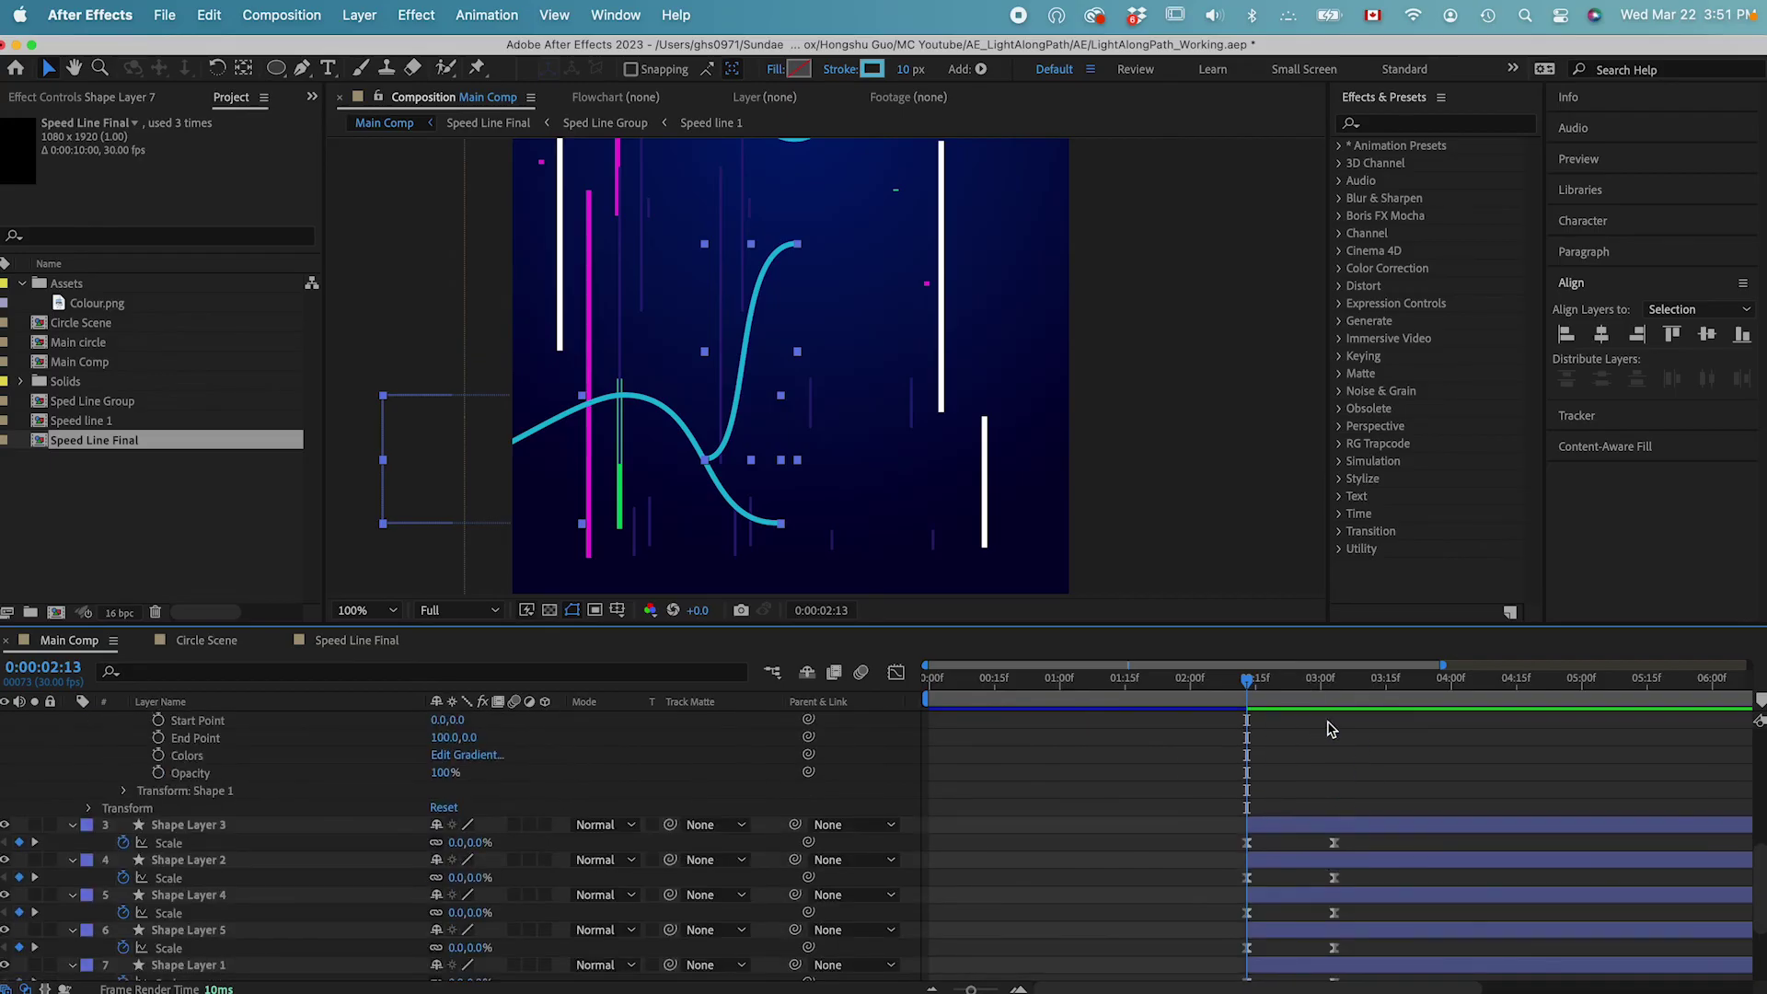
left_click(1326, 693)
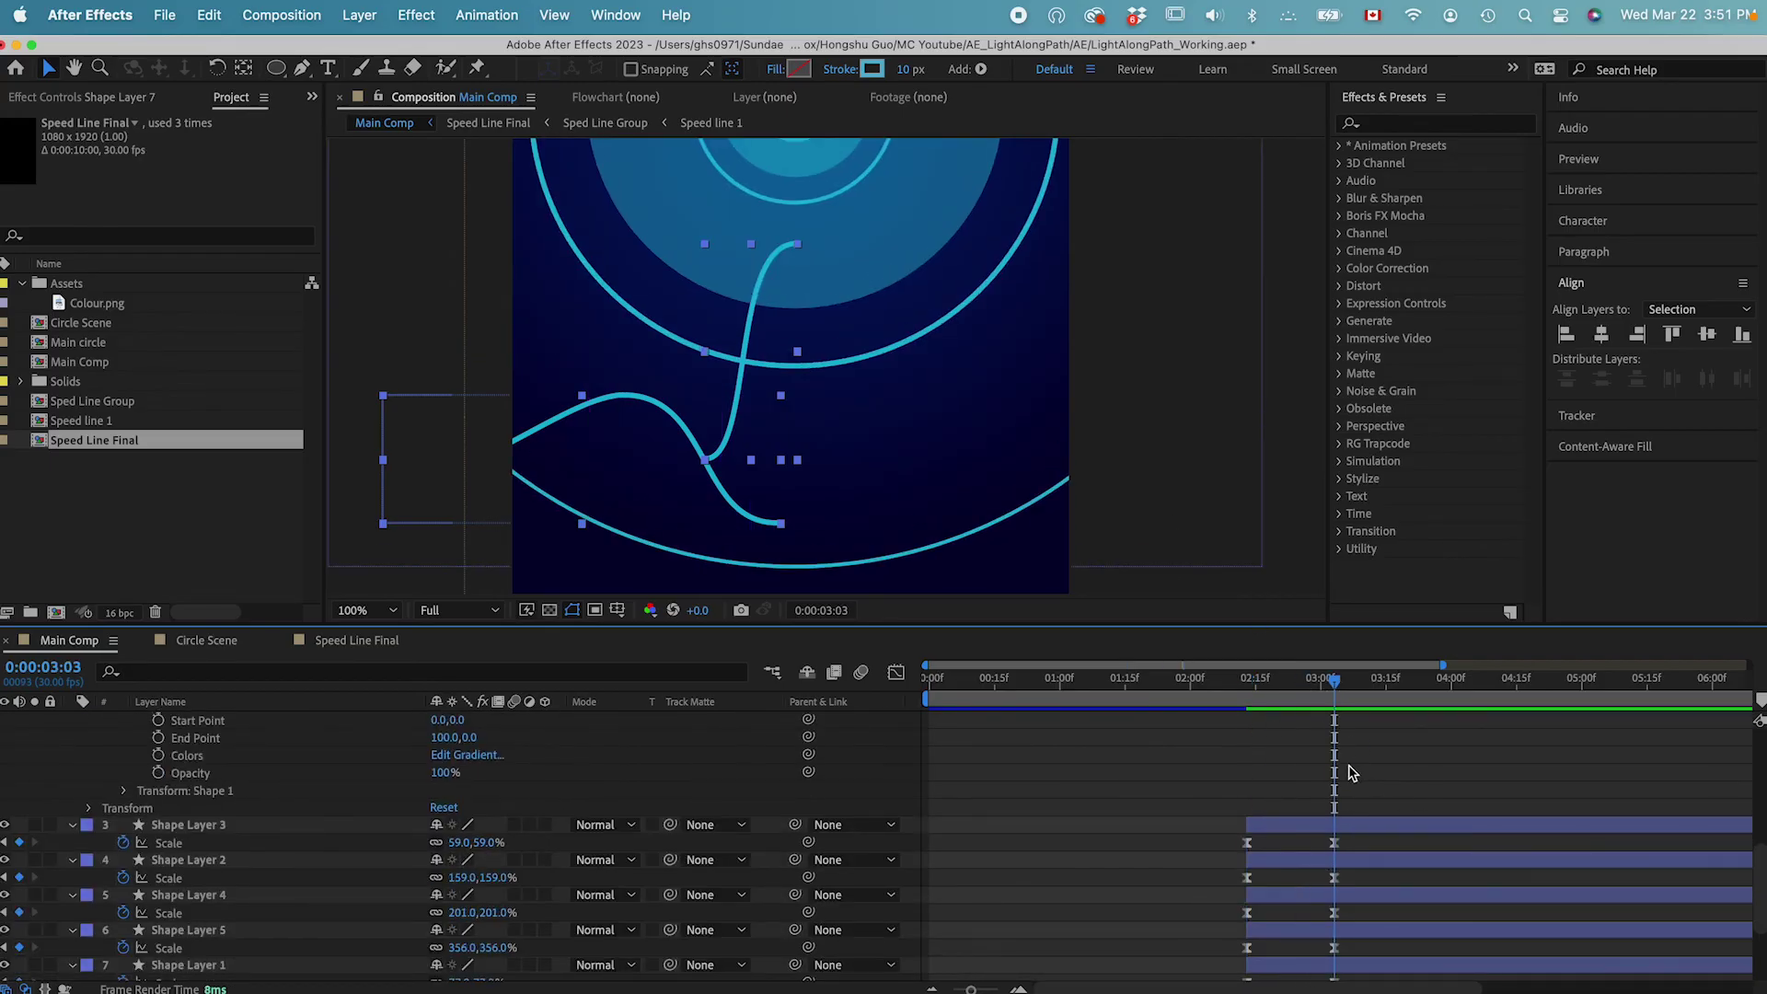
scroll(1372, 796, "up", 5)
left_click_drag(1344, 869, 1336, 870)
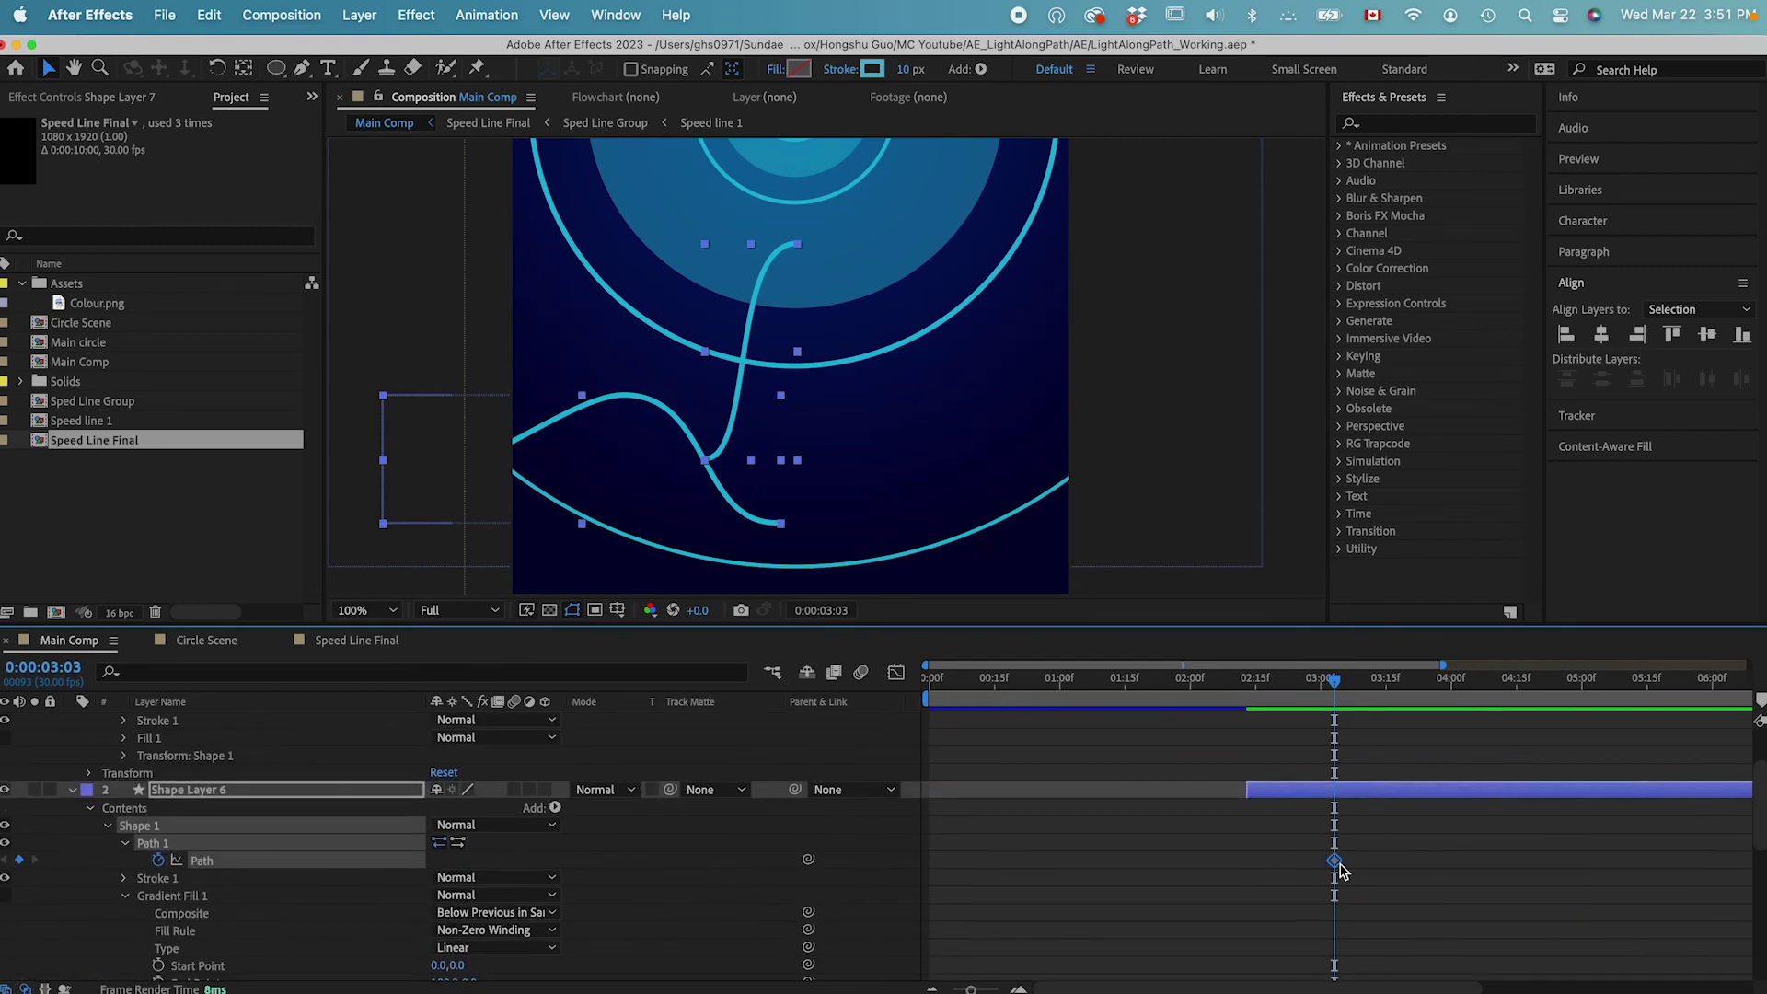
scroll(1341, 870, "up", 2)
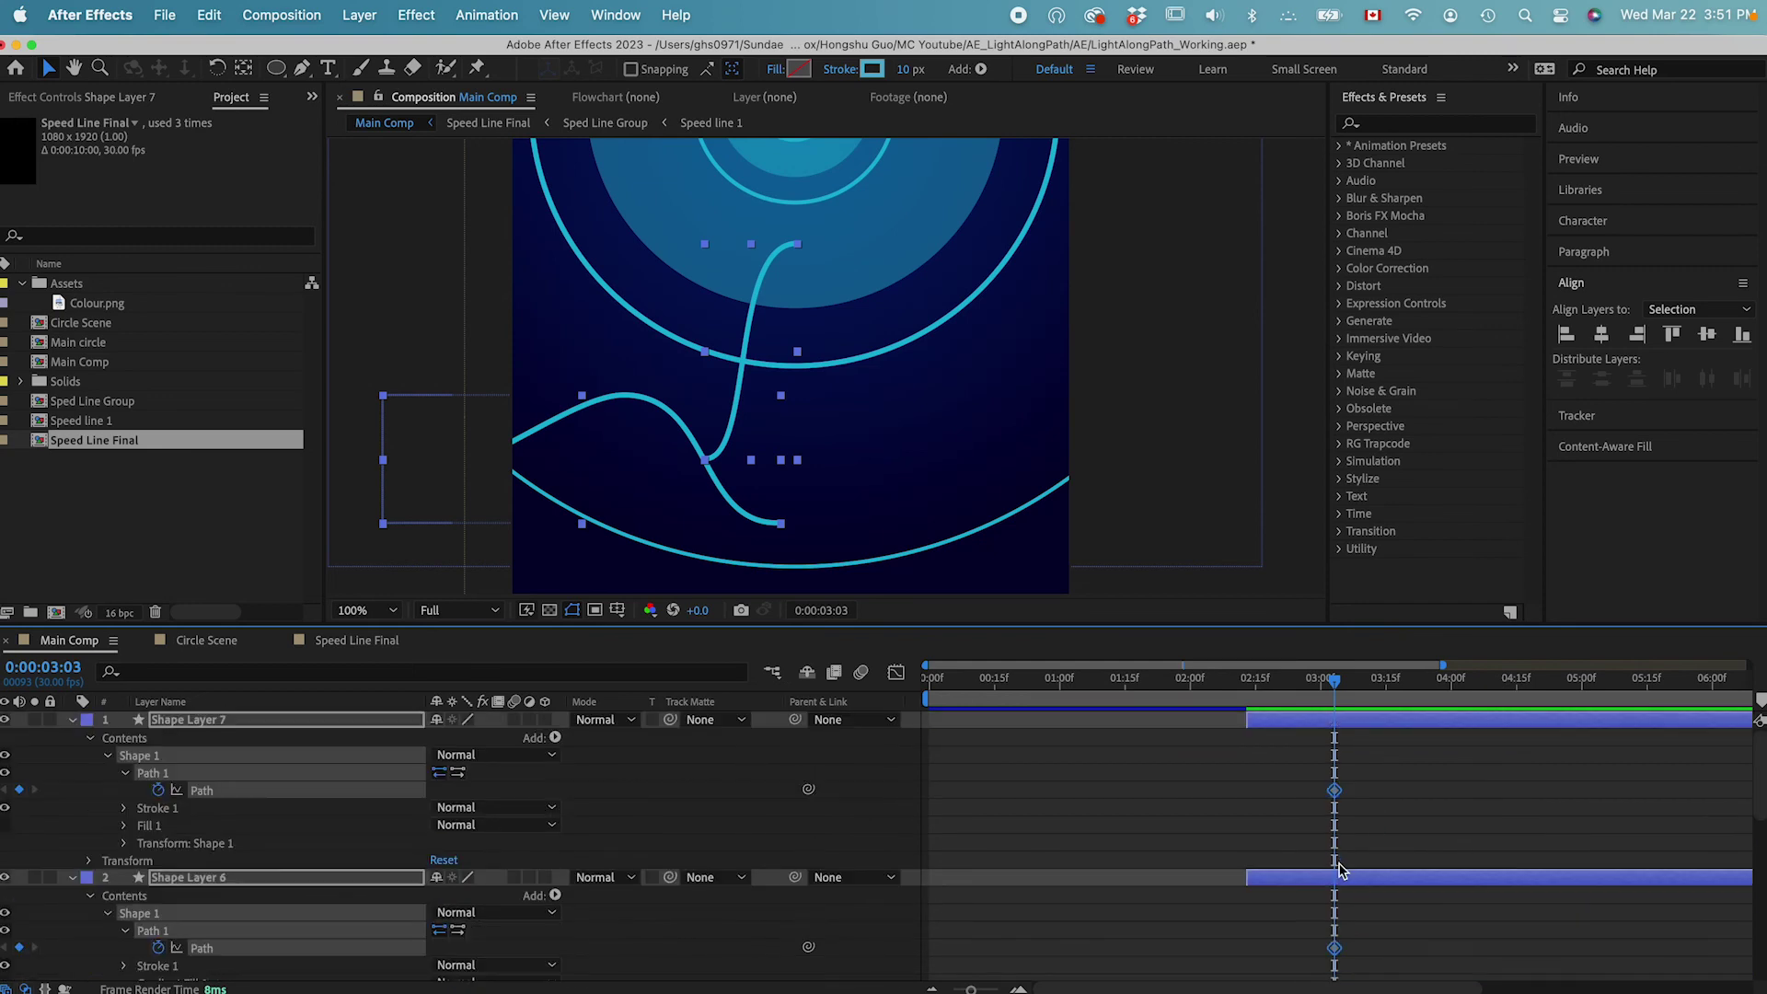
At 0:00:02:13, flatten the S-shaped curve on Shape Layer 7 by lowering its upper end point to just above the wavy line's crest.
left_click(1250, 694)
left_click(1274, 939)
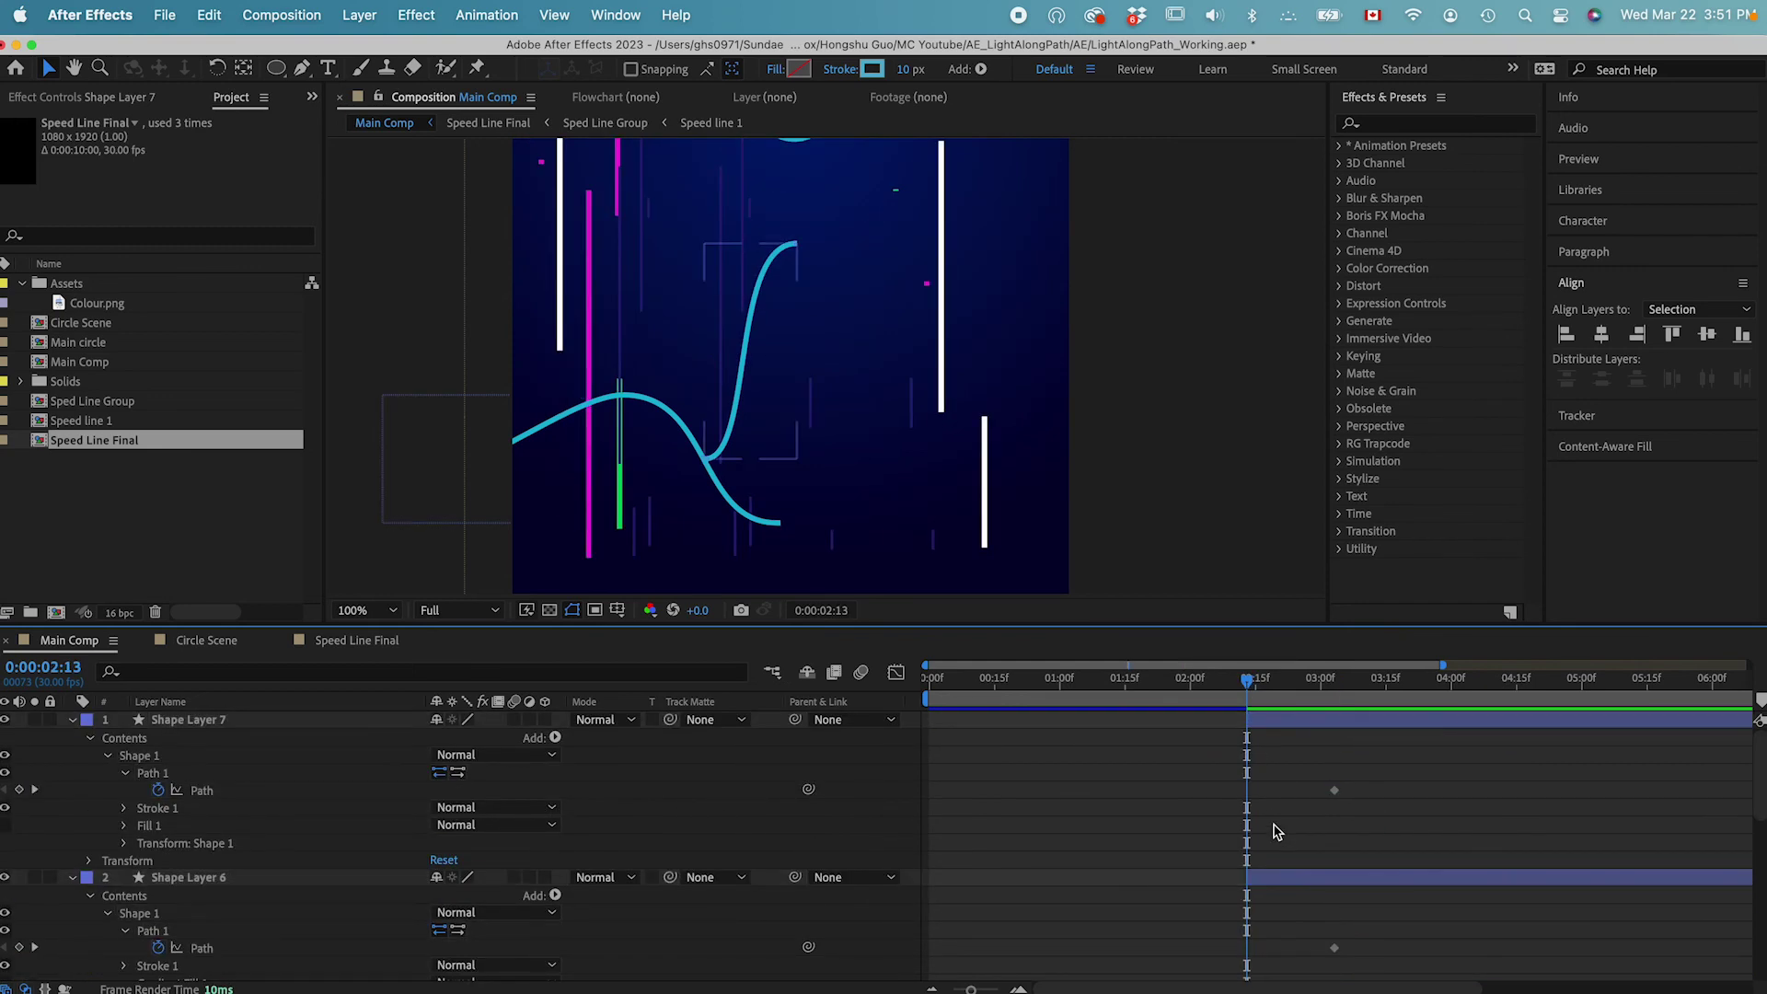
left_click(788, 252)
key("a")
key("g")
left_click(798, 244)
left_click_drag(799, 260, 799, 403)
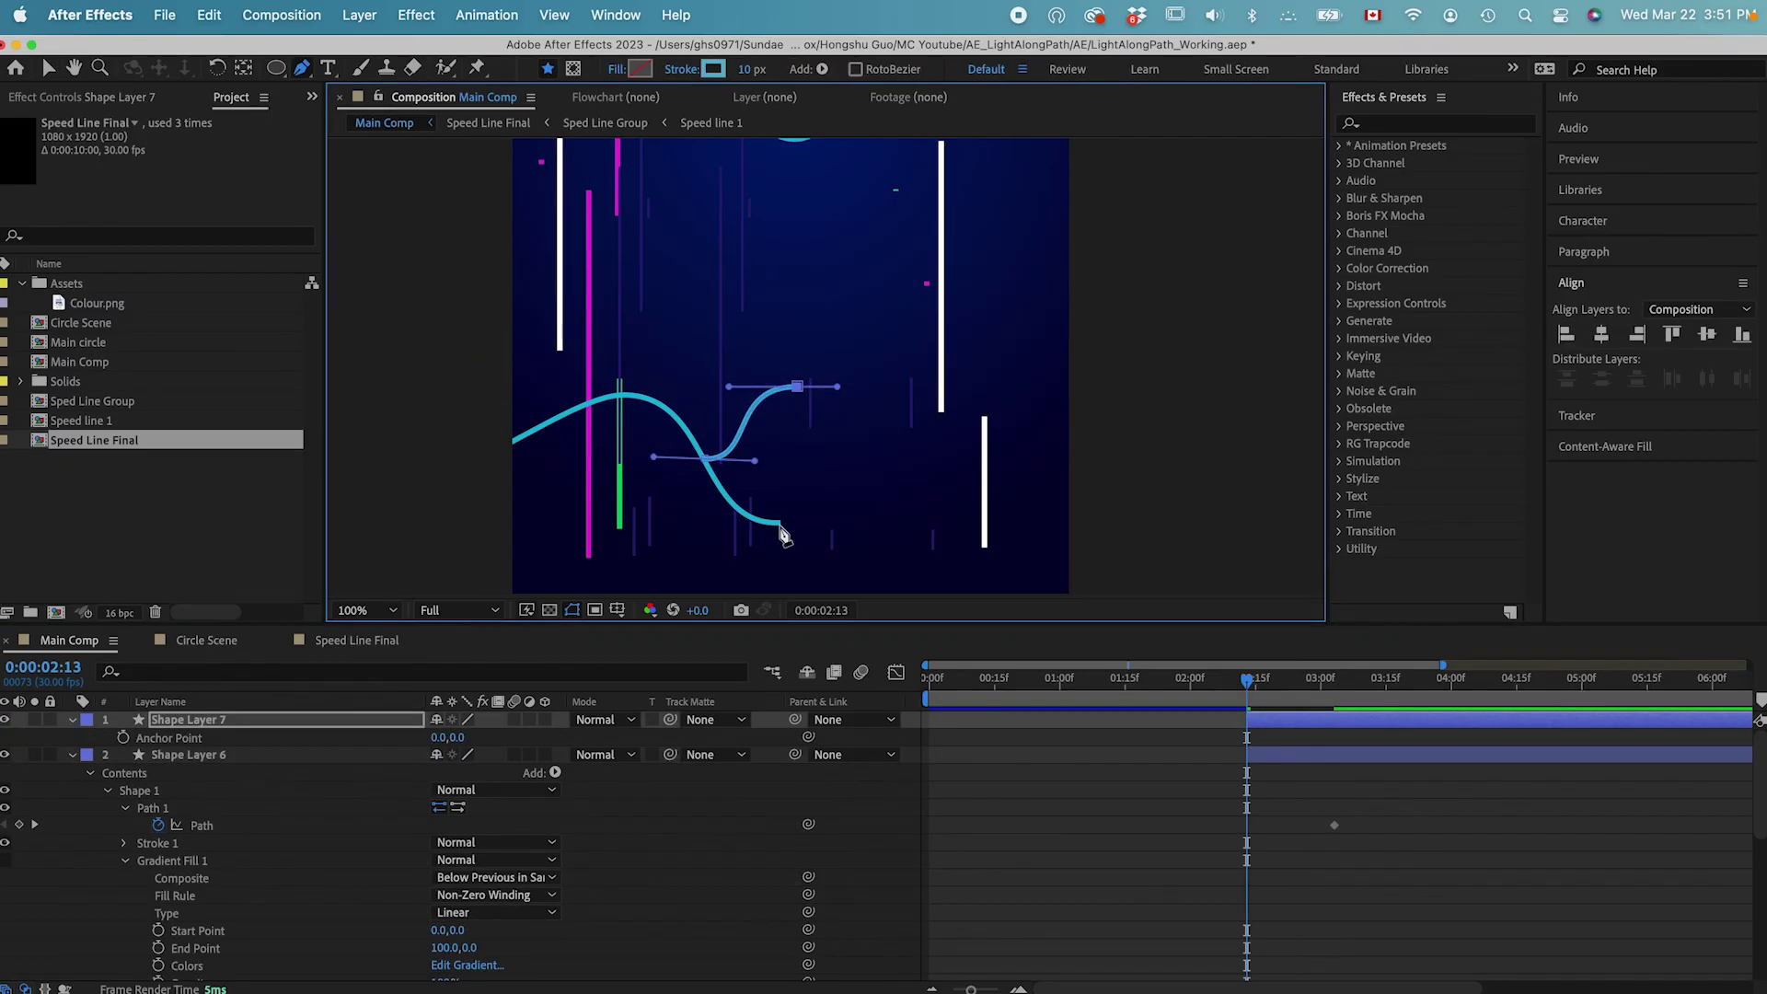
At 0:00:02:13, shift the wavy path's crest and outer starting point on Shape Layer 6 down and to the right.
left_click(195, 828)
left_click(386, 462)
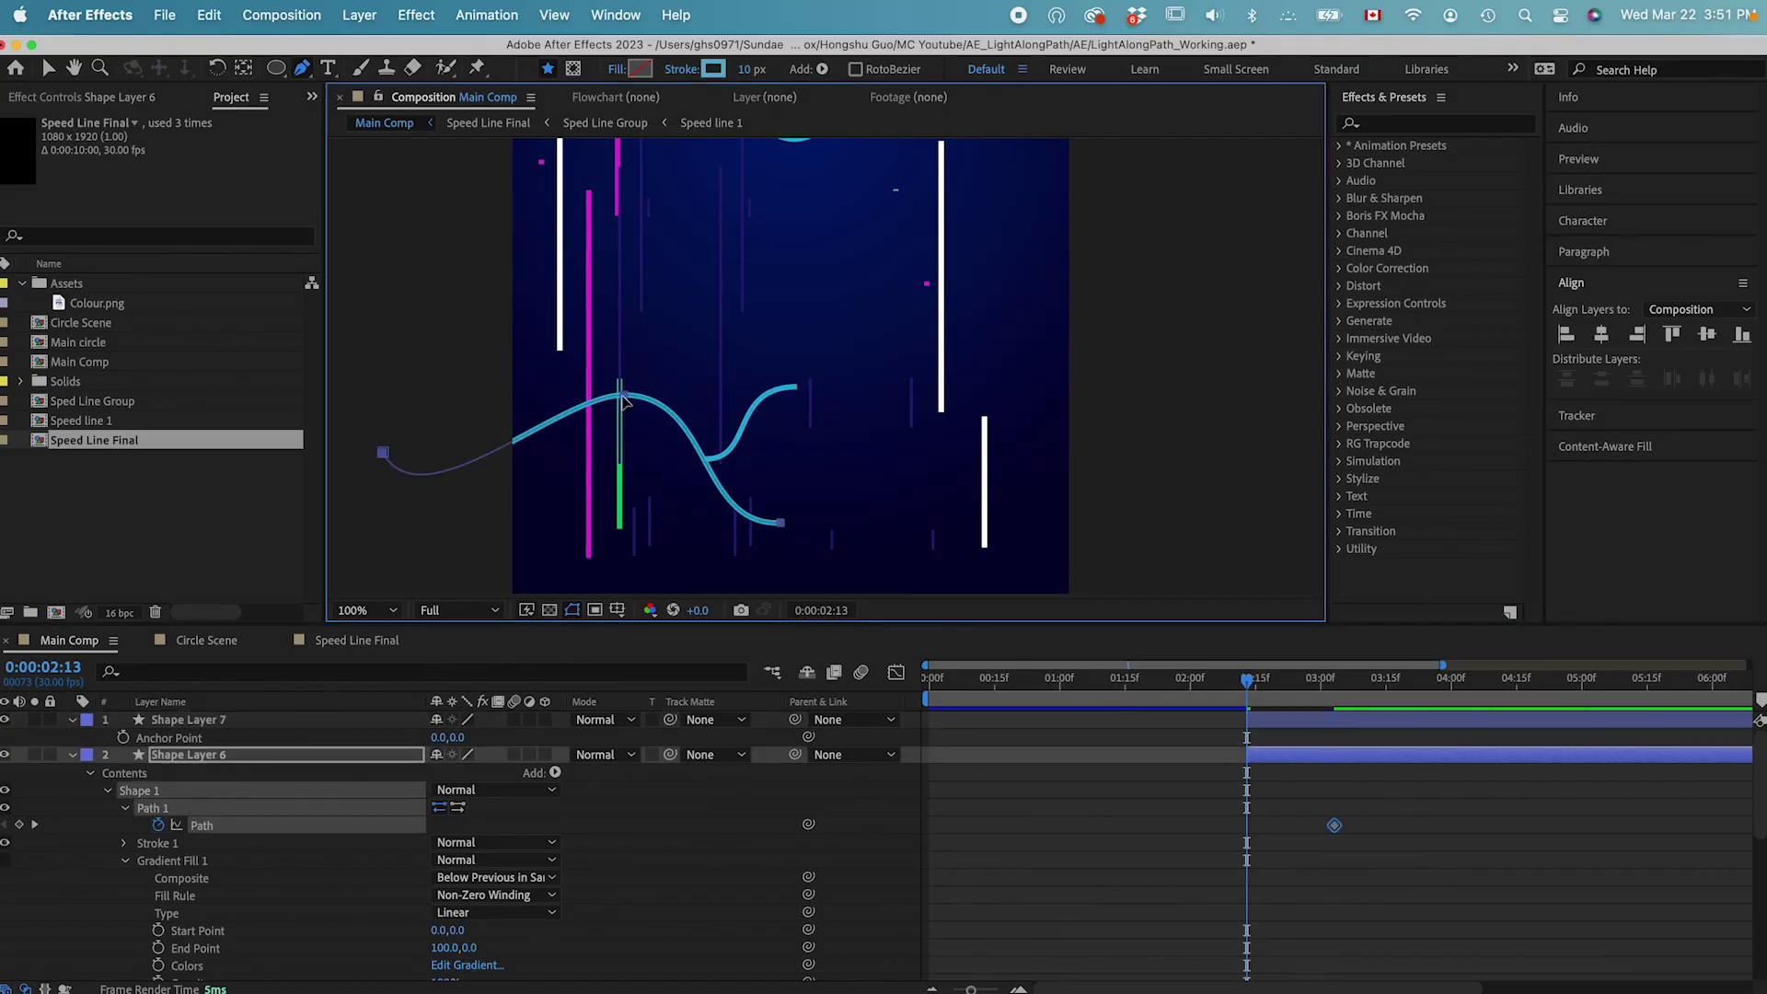
key("v")
left_click_drag(682, 364, 580, 464)
left_click_drag(626, 403, 653, 440)
left_click_drag(383, 453, 451, 502)
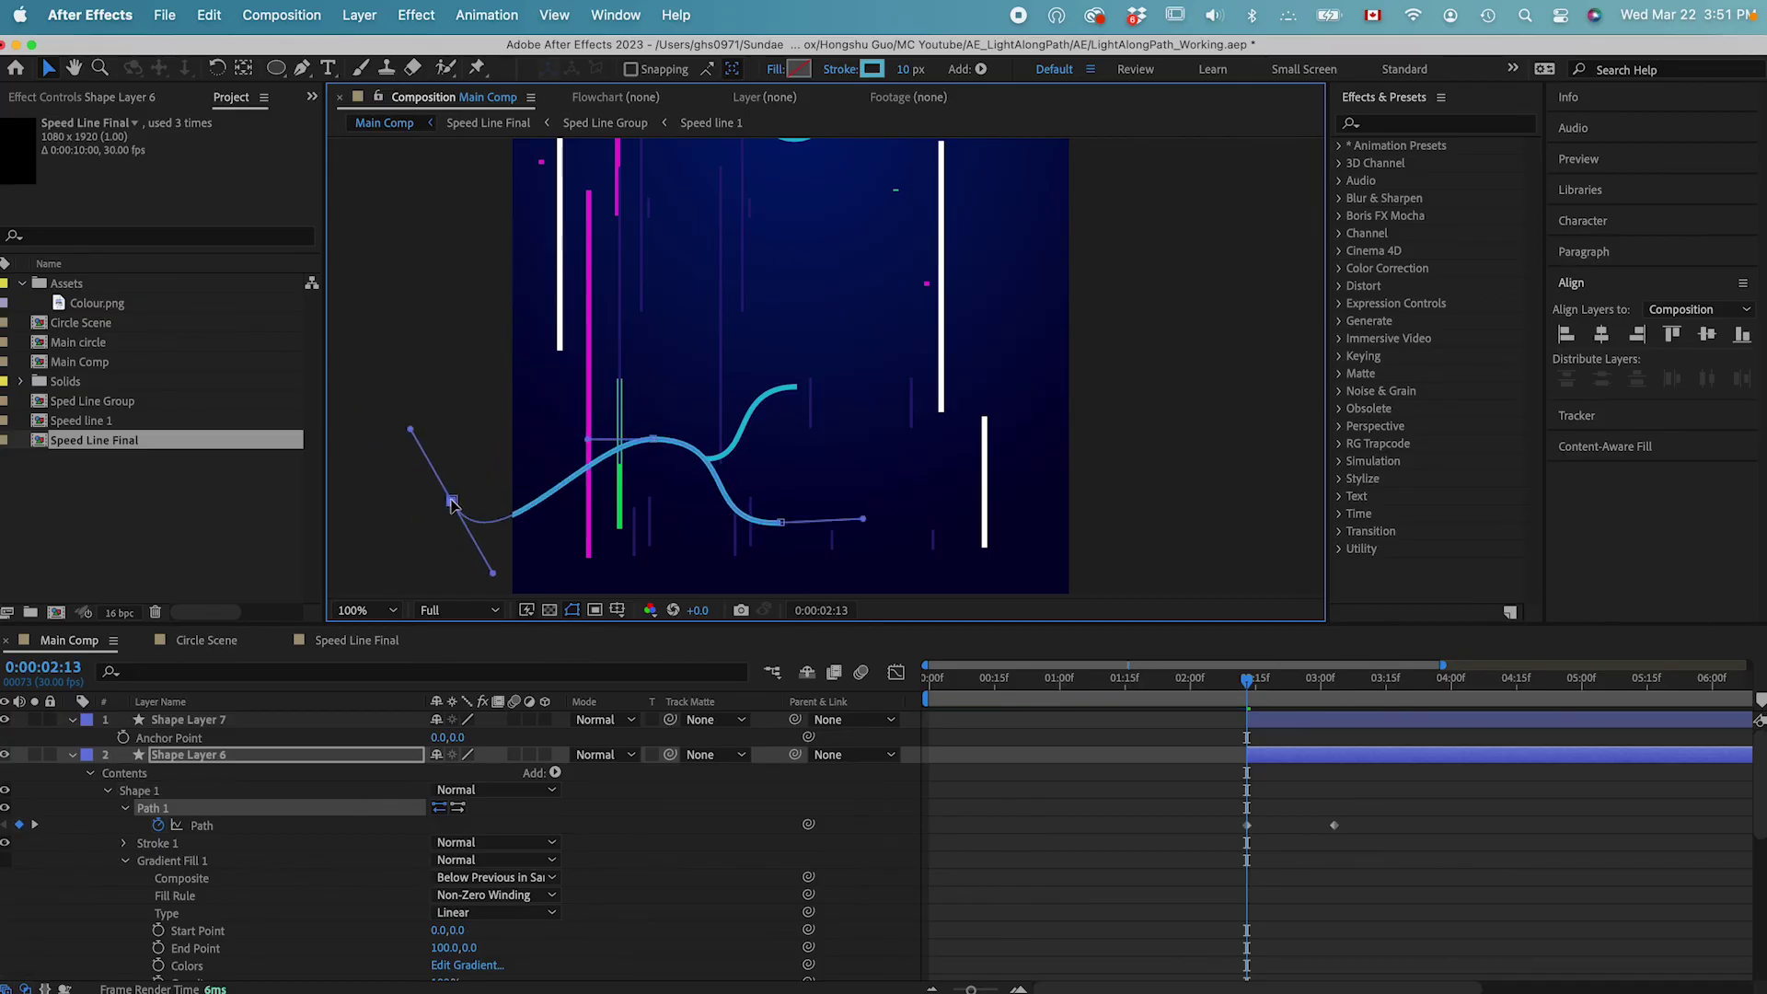
key("k")
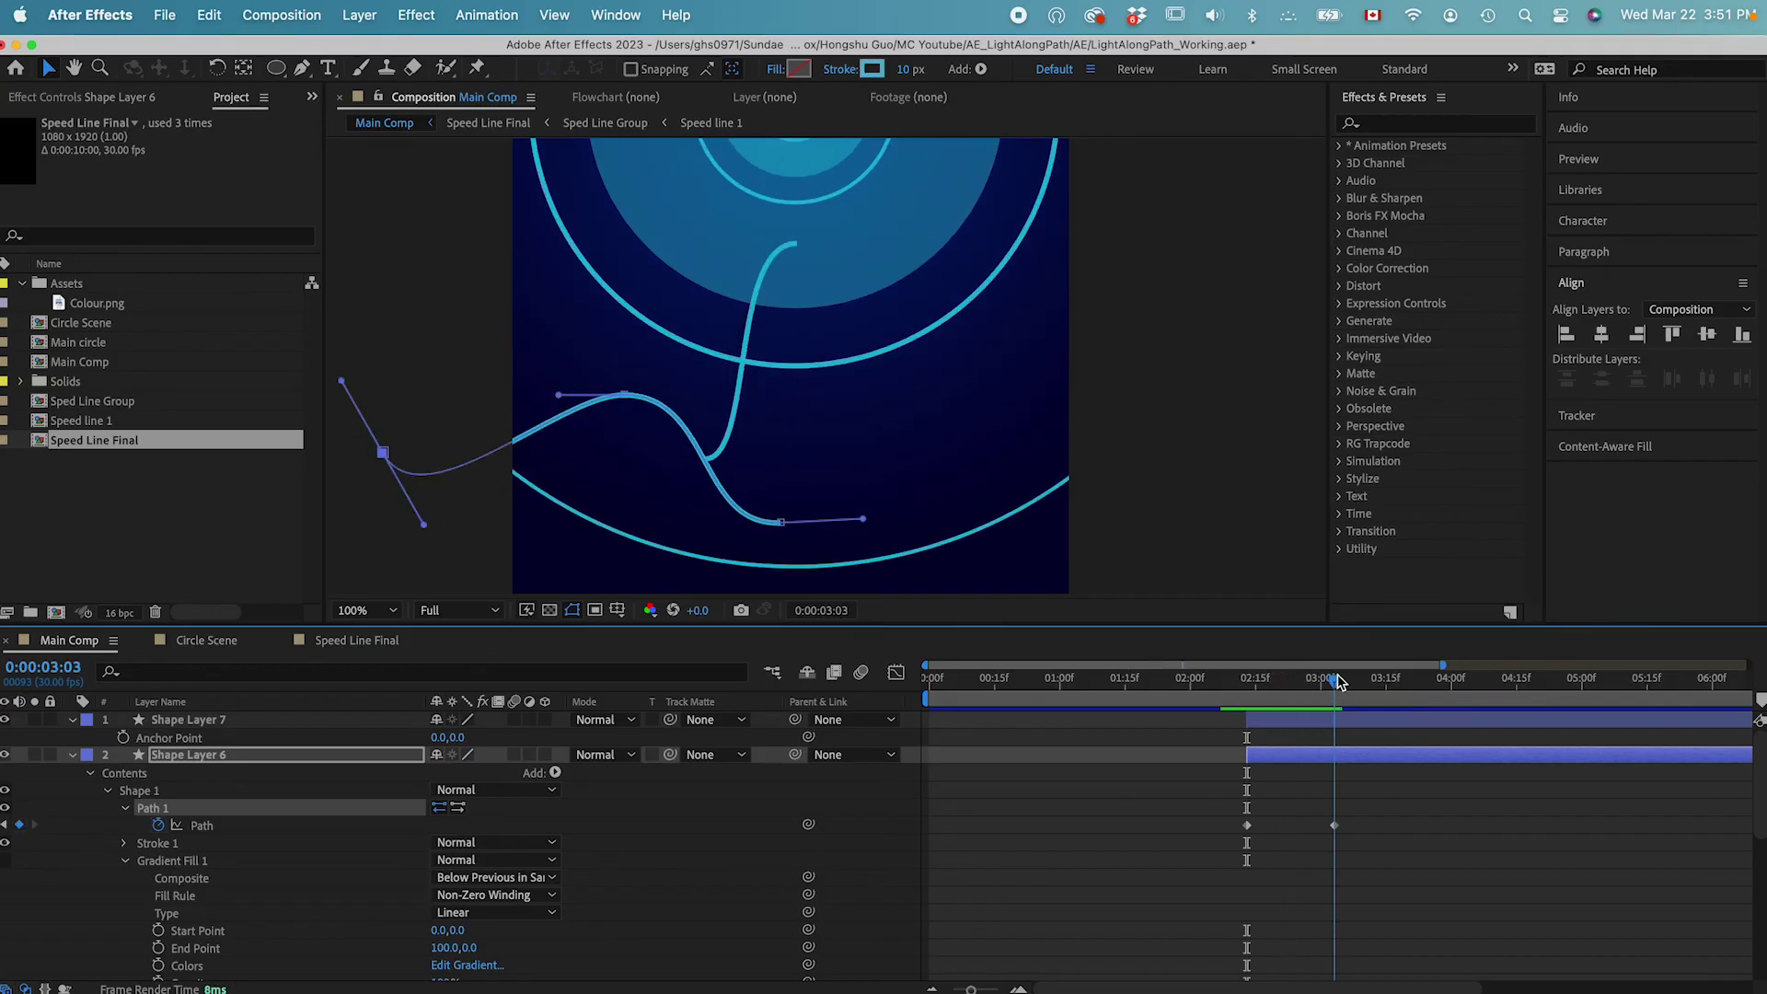
Pre-compose Shape Layers 6 and 7 into a new composition named Lines.
left_click(72, 757)
left_click(1216, 797)
left_click(1333, 760)
left_click(1306, 723)
left_click(1303, 753, "shift")
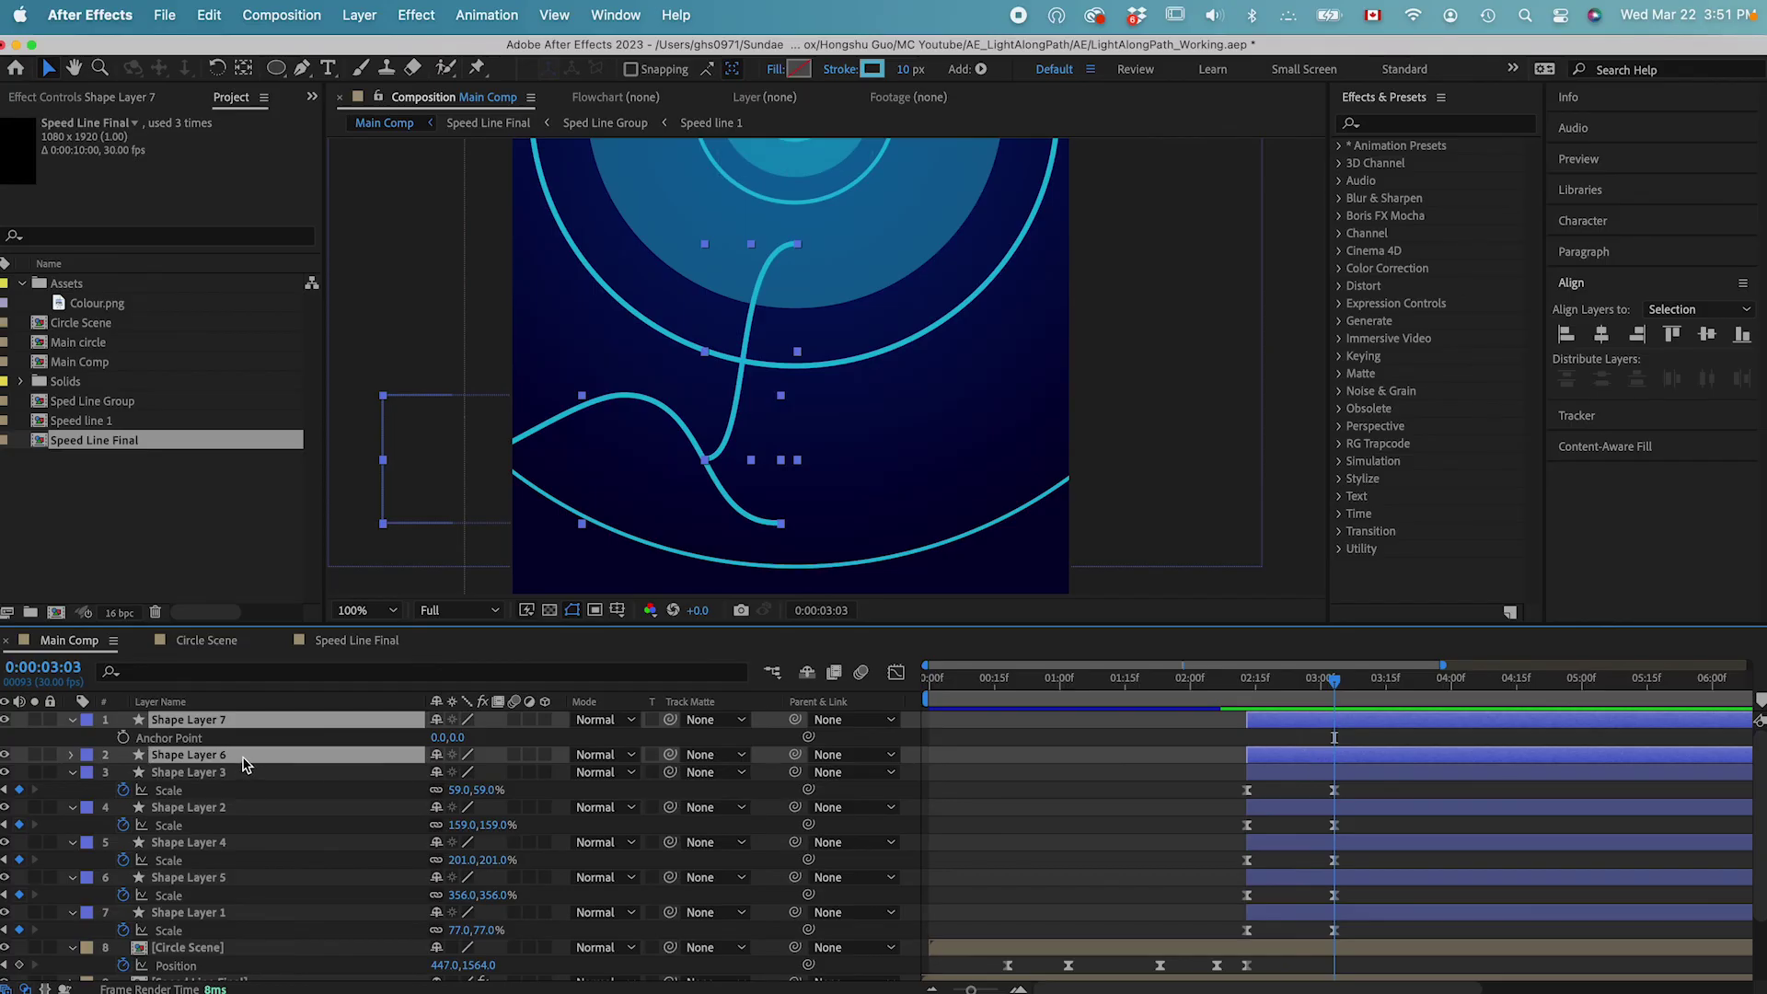
key("super+shift+c")
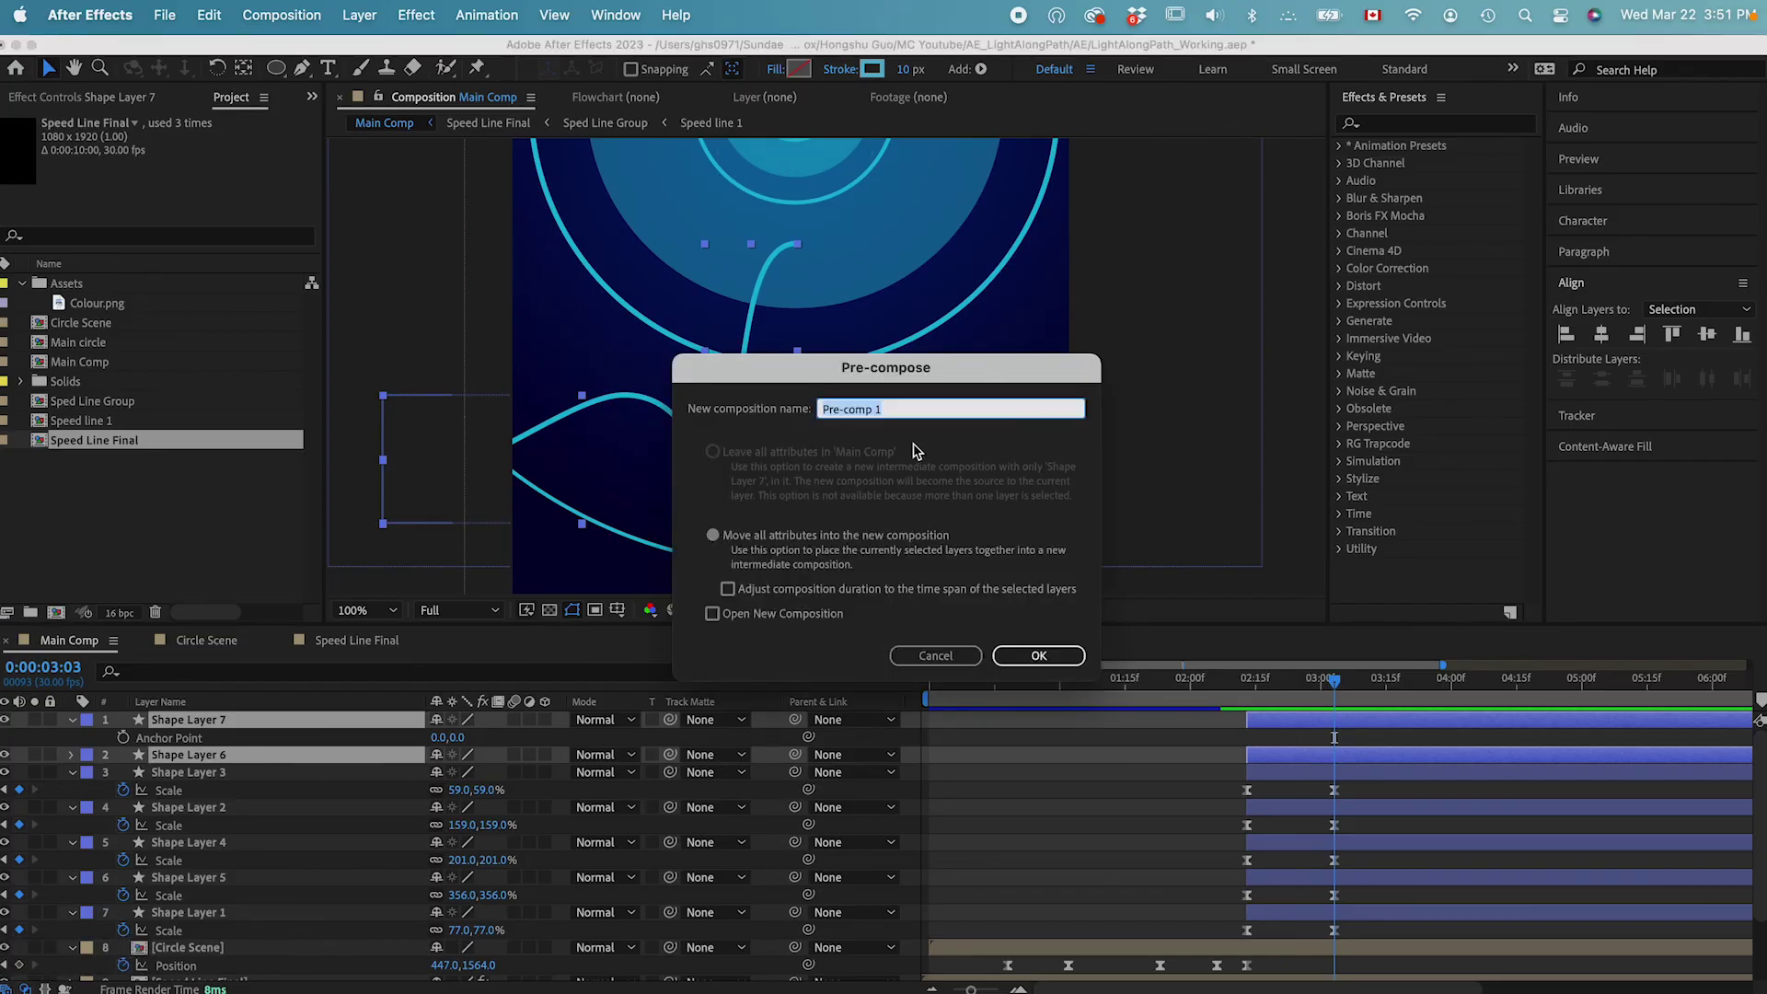
type("Lines")
key("Return")
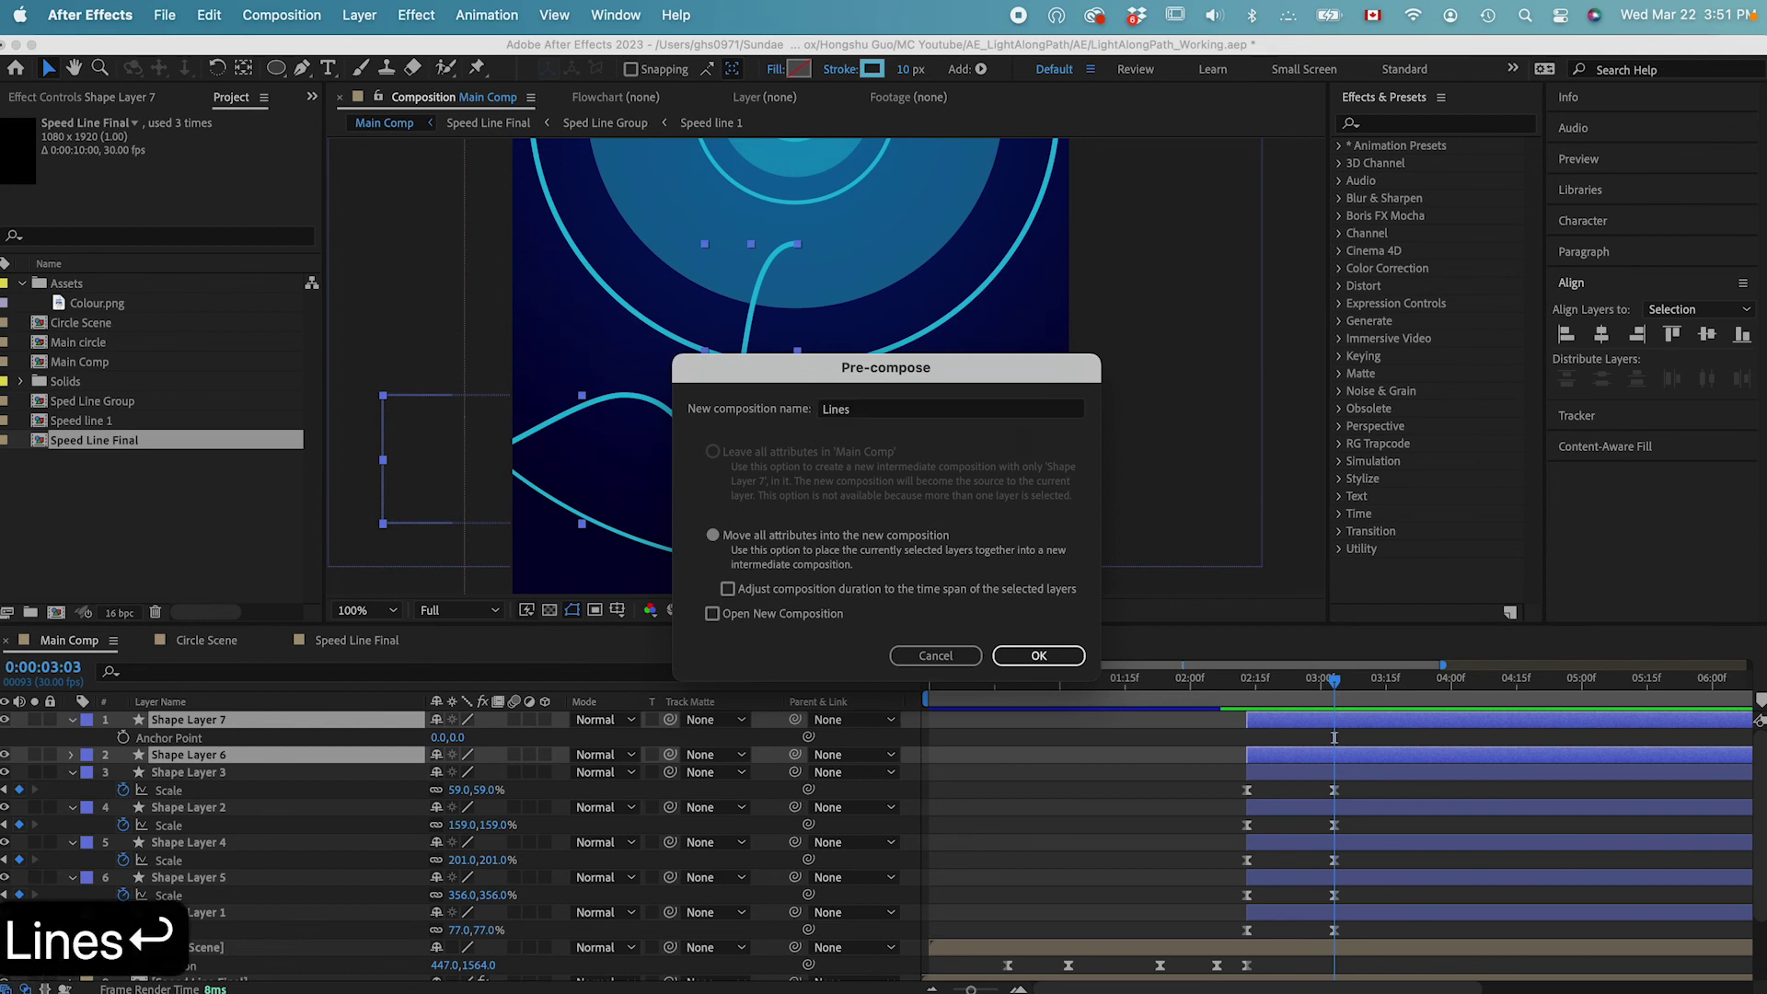
Trim the Lines layer to start at 0:00:02:13 and mirror a duplicate of it with a horizontal scale of -100%.
left_click(1248, 681)
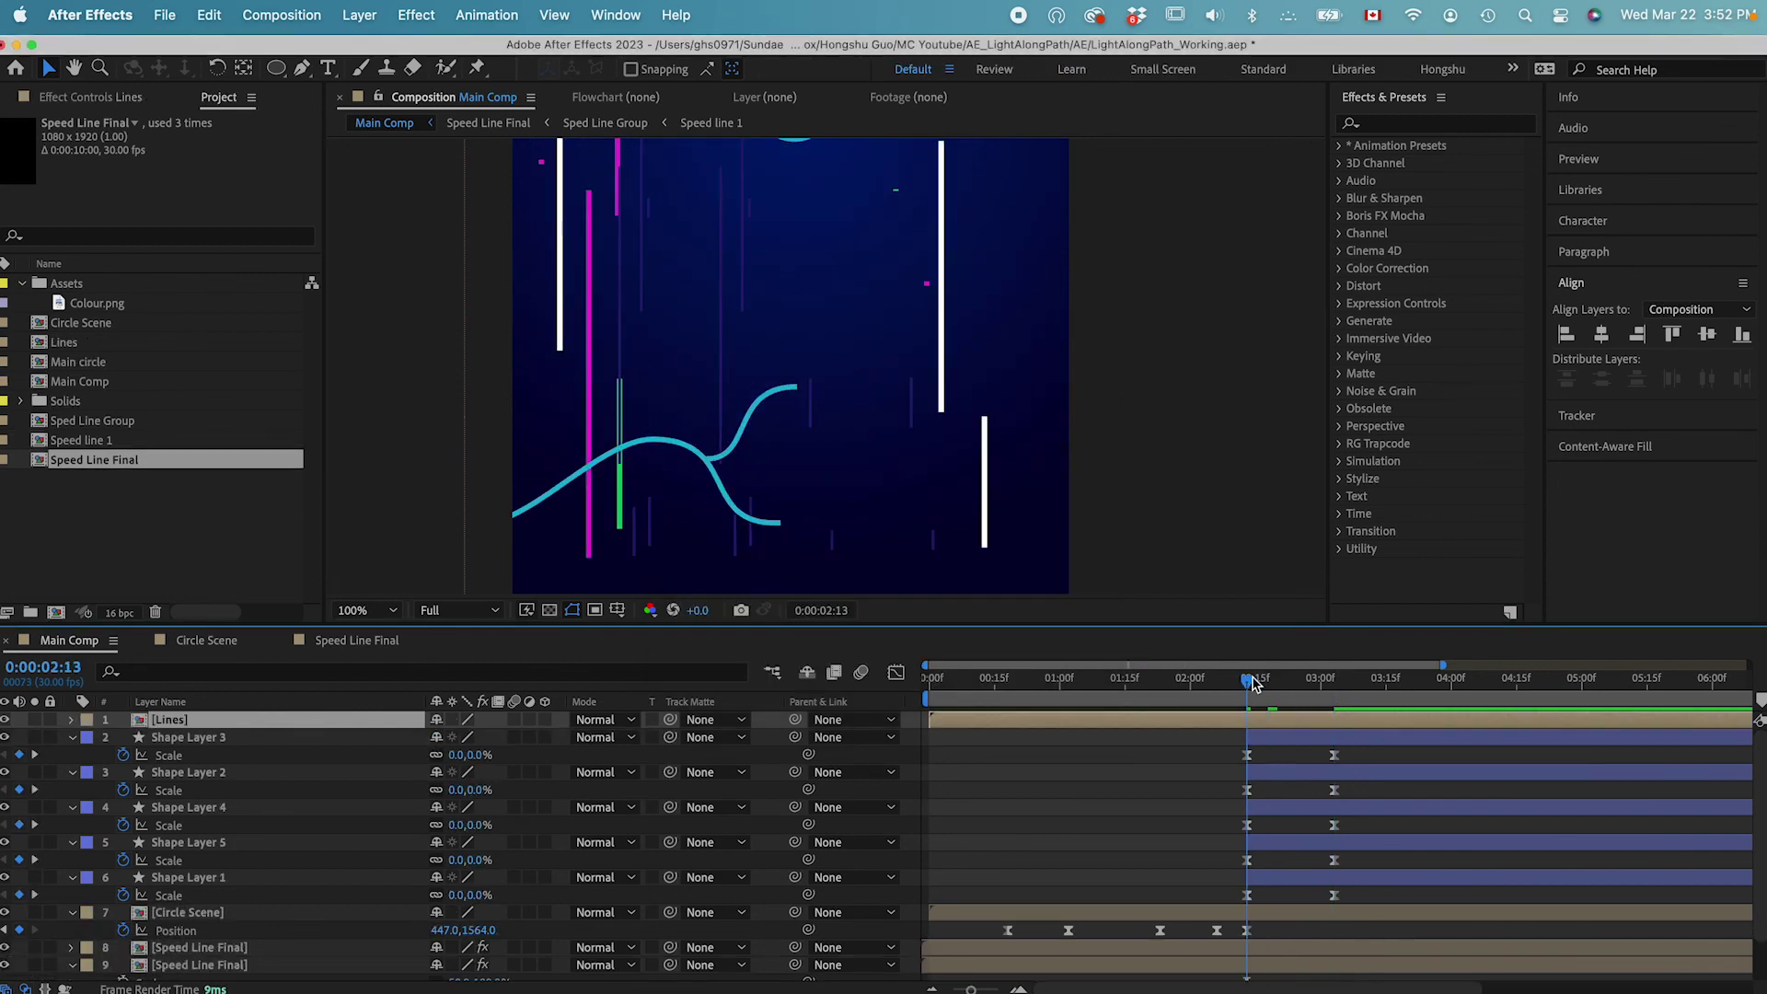
key("alt+bracketleft")
key("super+d")
key("s")
left_click(463, 737)
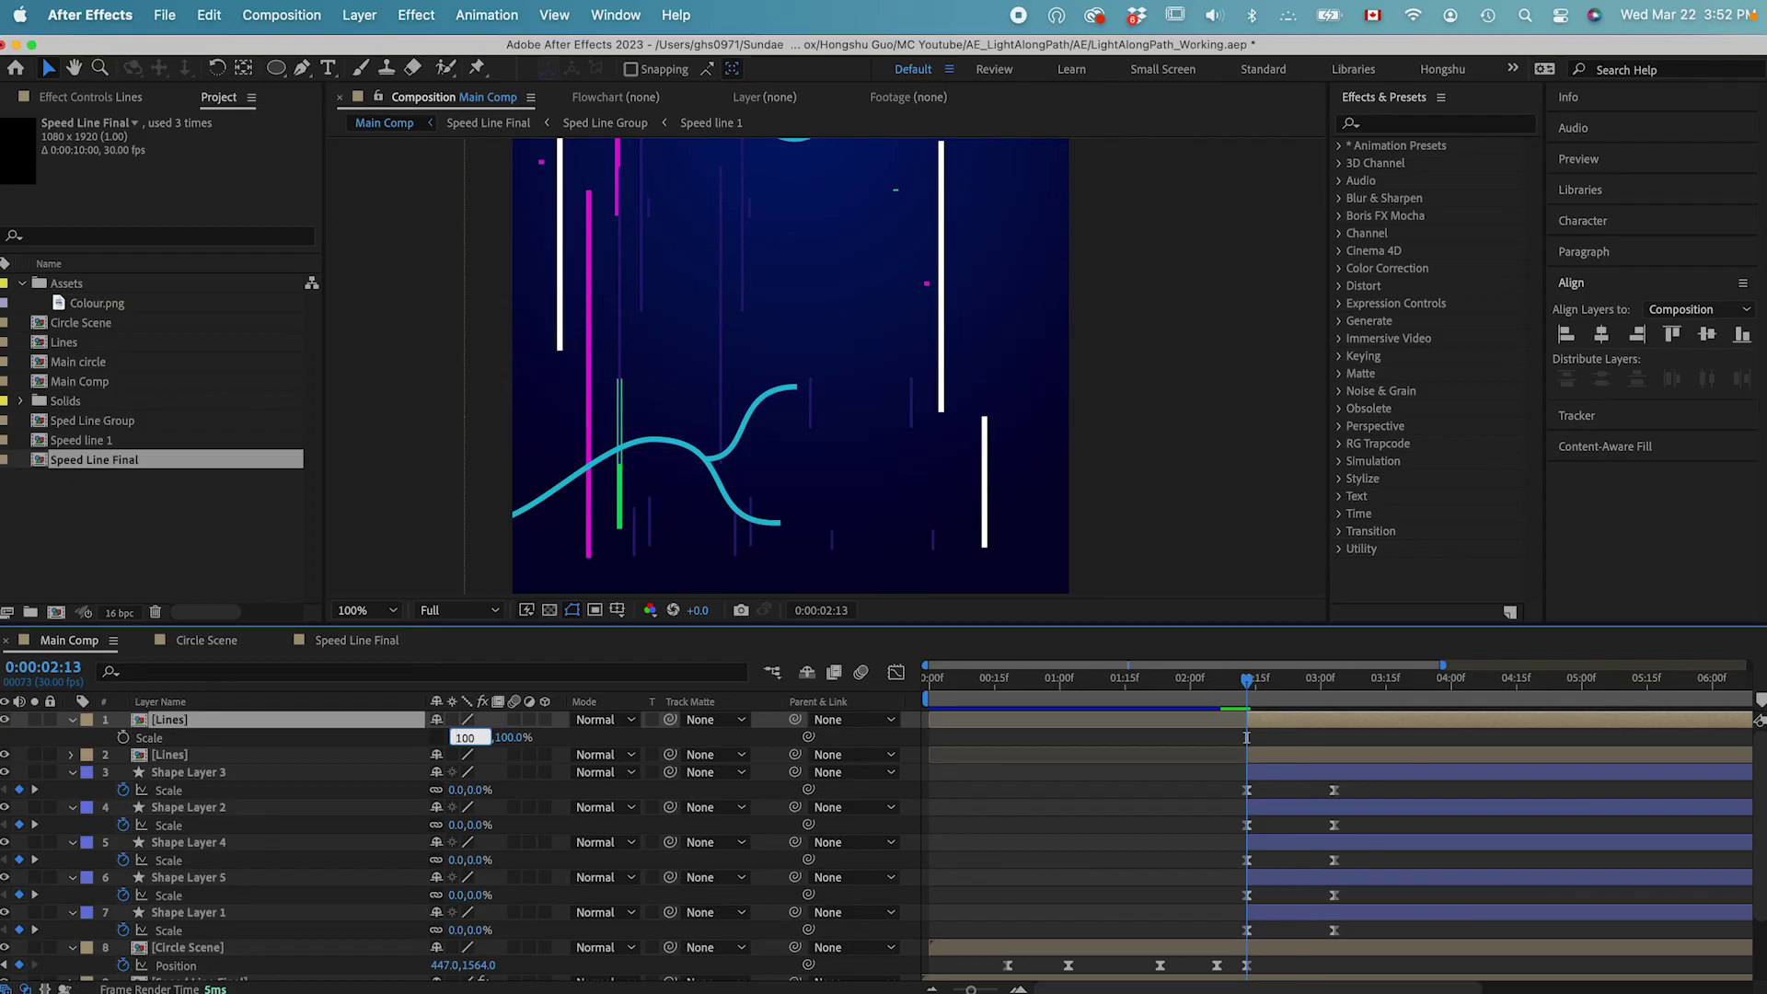
type("-")
key("Return")
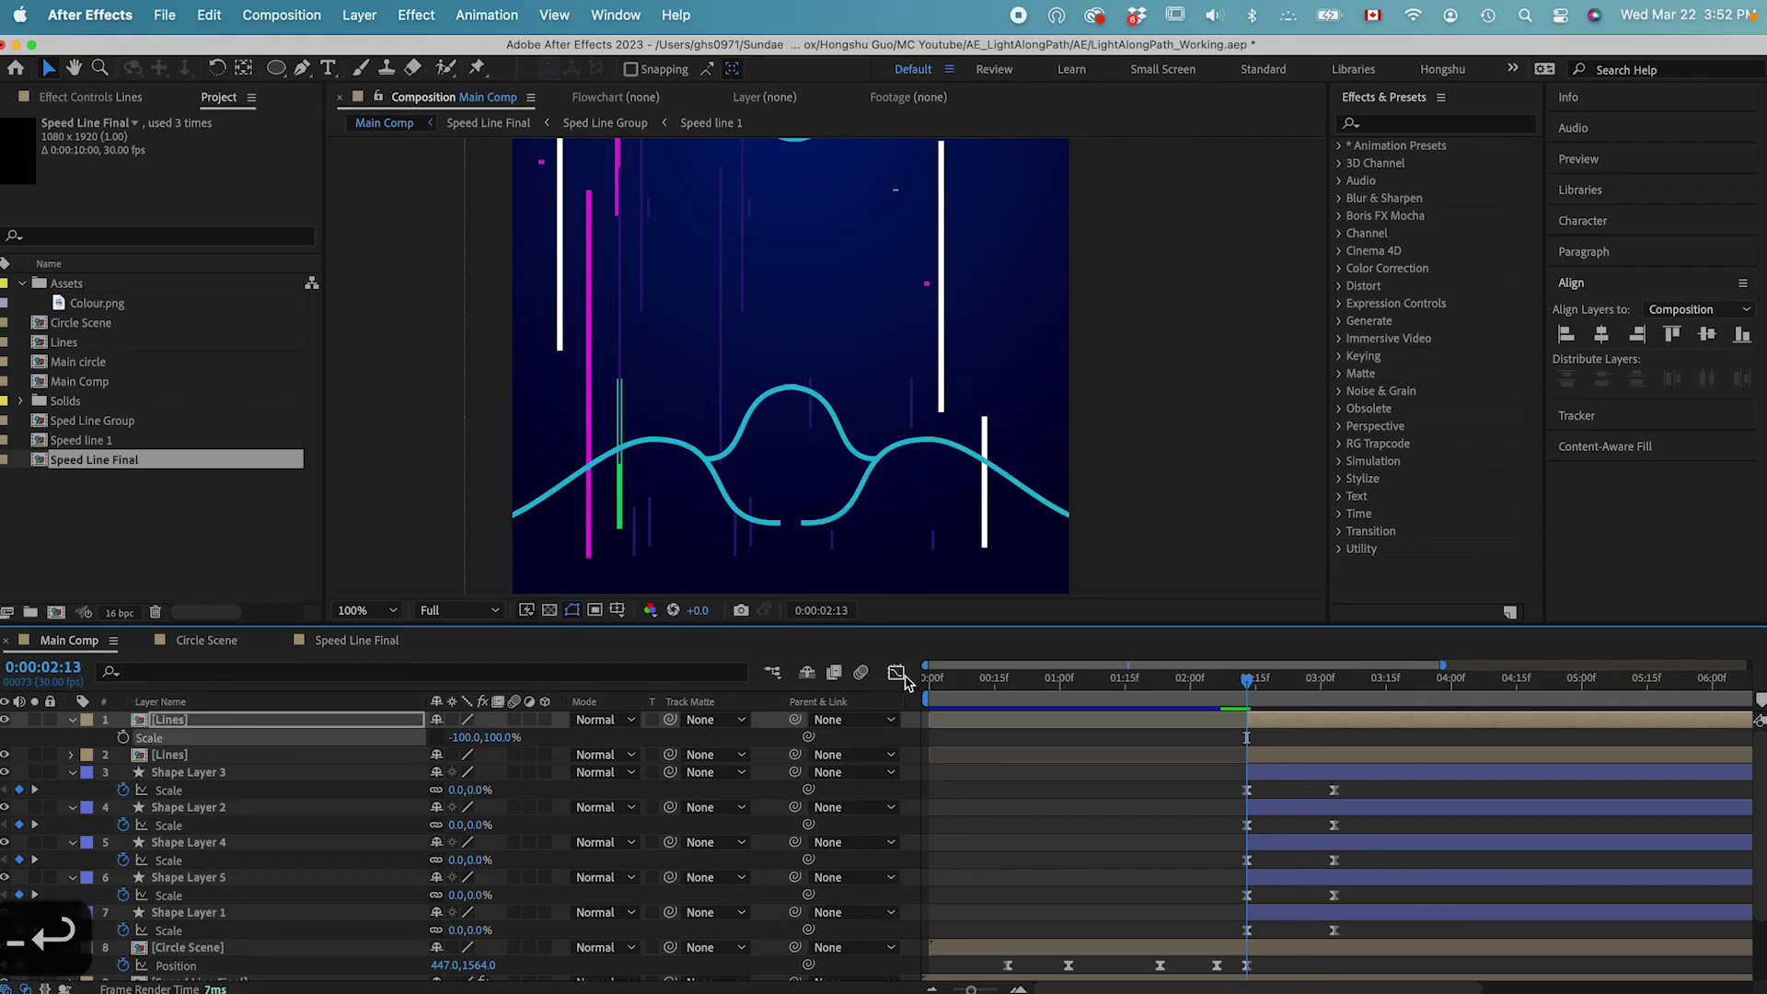
key("v")
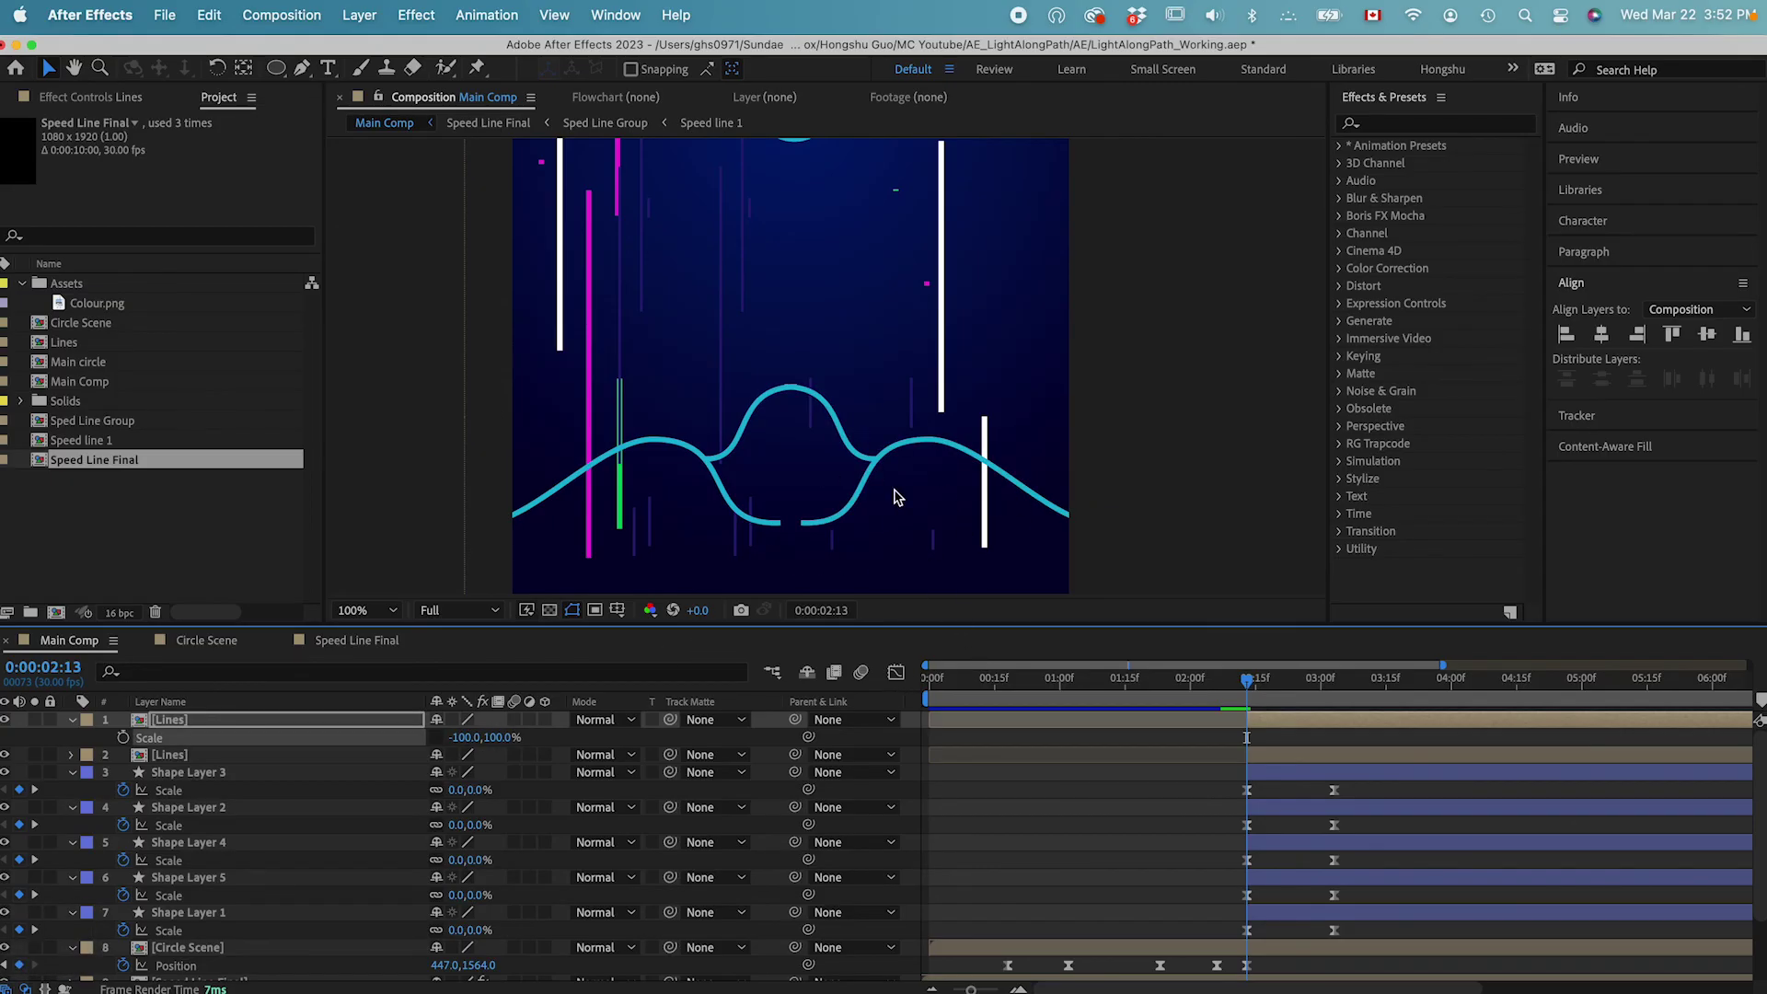
Open the original Lines composition from its layer in Main Comp.
left_click(1291, 725)
left_click(1273, 756)
key("shift+/")
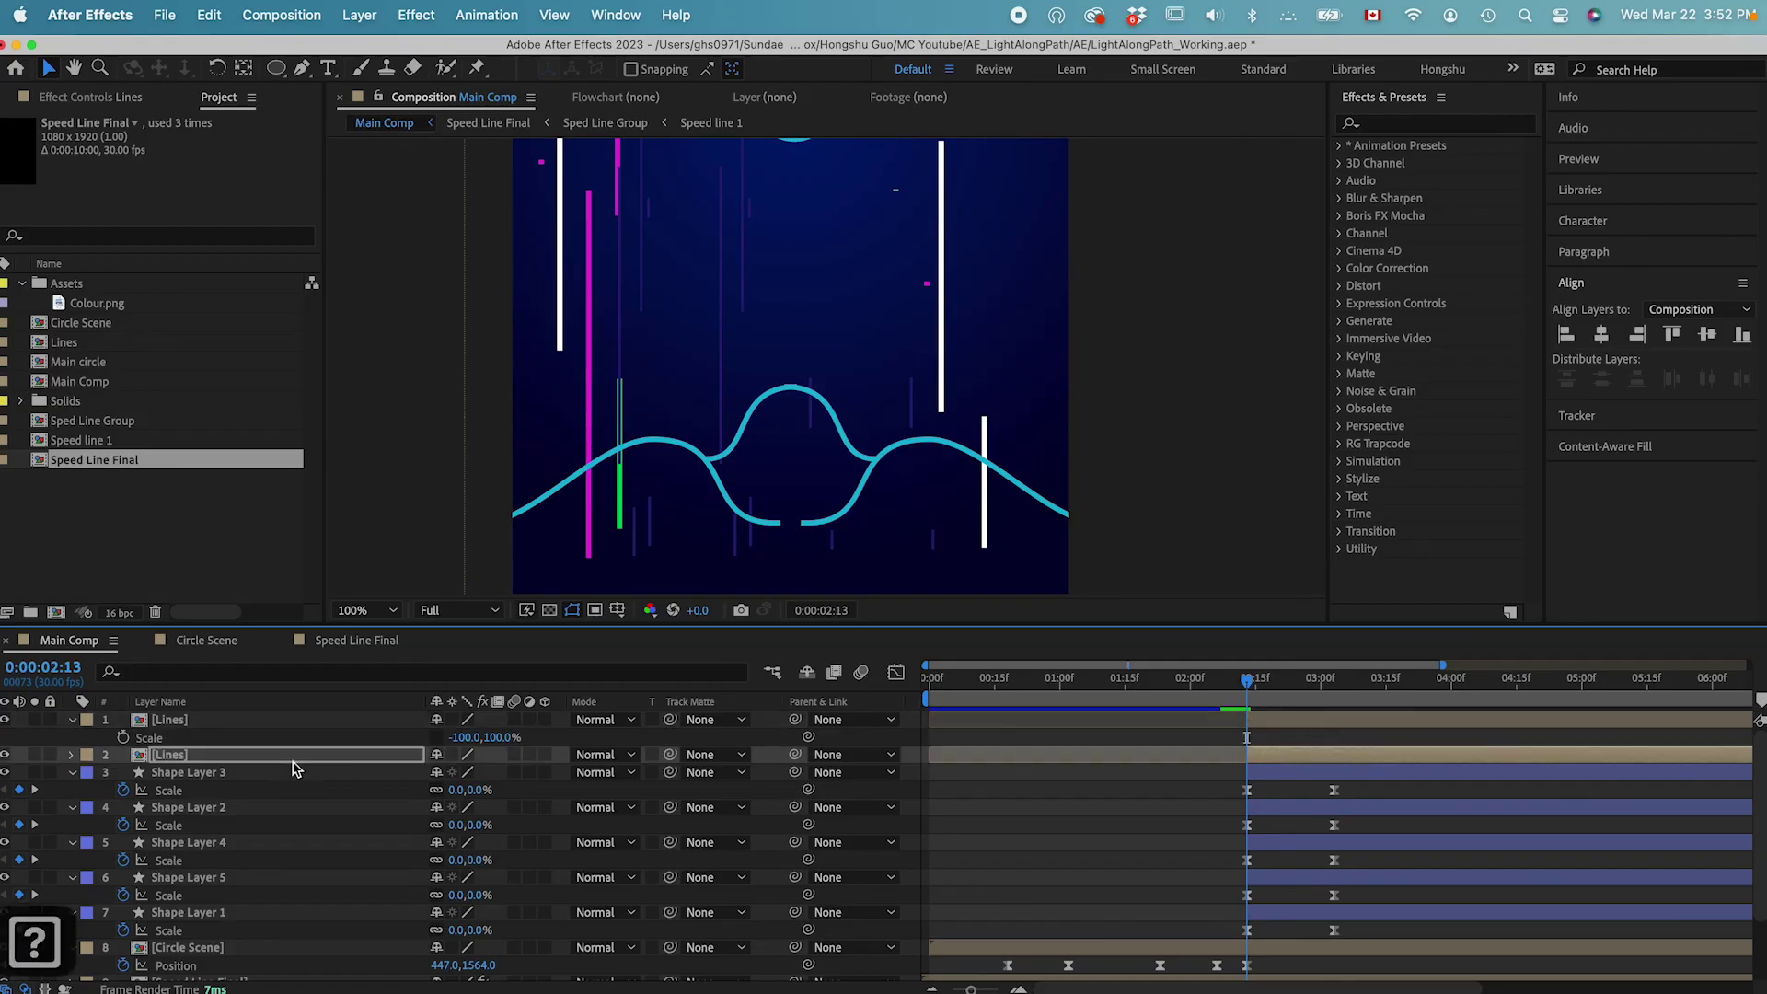
double_click(293, 756)
Adjust Shape Layer 6's wavy path past its end keyframe, delete that end keyframe, and shift the new keyframe earlier.
left_click(216, 723)
left_click(219, 737)
left_click_drag(1173, 681, 1248, 681)
left_click_drag(1059, 218, 1089, 191)
key("a")
left_click(300, 67)
left_click_drag(843, 489, 755, 489)
key("u")
left_click(1183, 755)
key("BackSpace")
left_click_drag(1247, 755, 1197, 756)
Place a vertical guide at the frame's horizontal centre and extend the wavy path's inner end point to it at the start keyframe.
left_click(1197, 683)
key("super+r")
left_click_drag(334, 339, 876, 371)
left_click(1129, 683)
left_click_drag(852, 497, 875, 500)
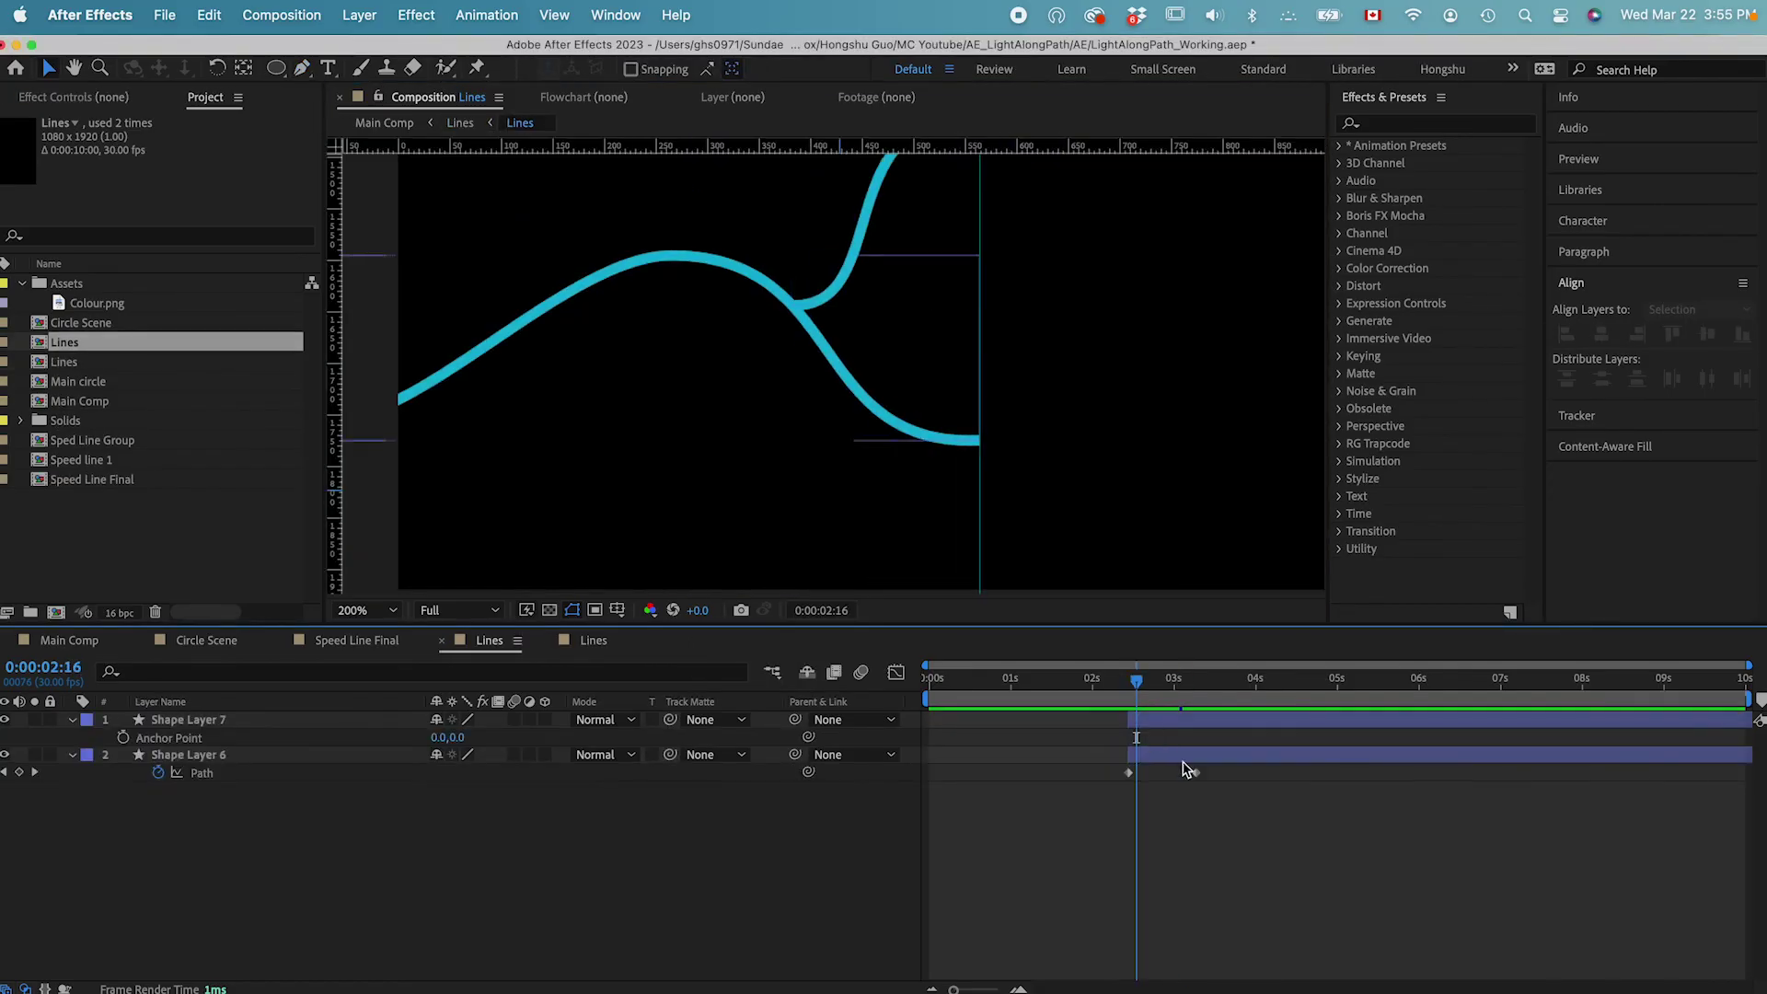
Apply Easy Ease to all path keyframes of Shape Layers 6 and 7.
left_click_drag(1215, 768, 1089, 784)
left_click(1178, 722)
key("u")
left_click_drag(1252, 805, 1109, 732)
right_click(1129, 738)
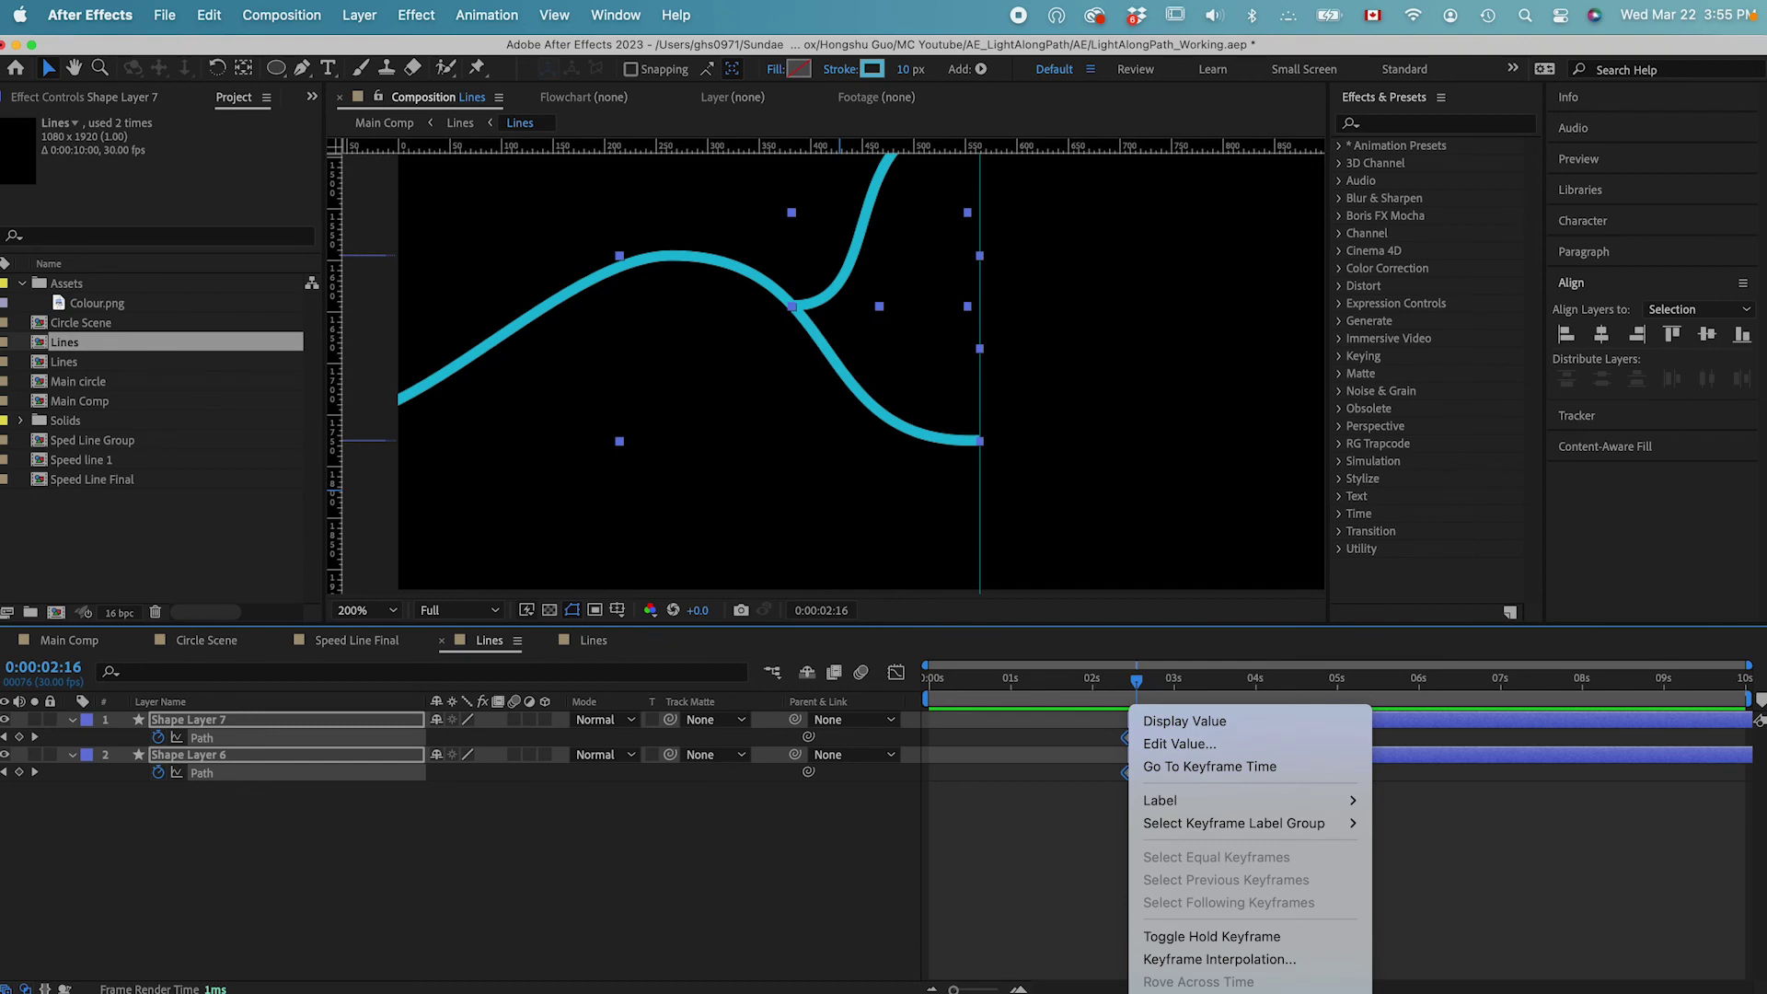
left_click(1436, 900)
Reshape the path keyframes' speed curves in the graph editor for a fast start and a long, slow finish.
key("shift+F3")
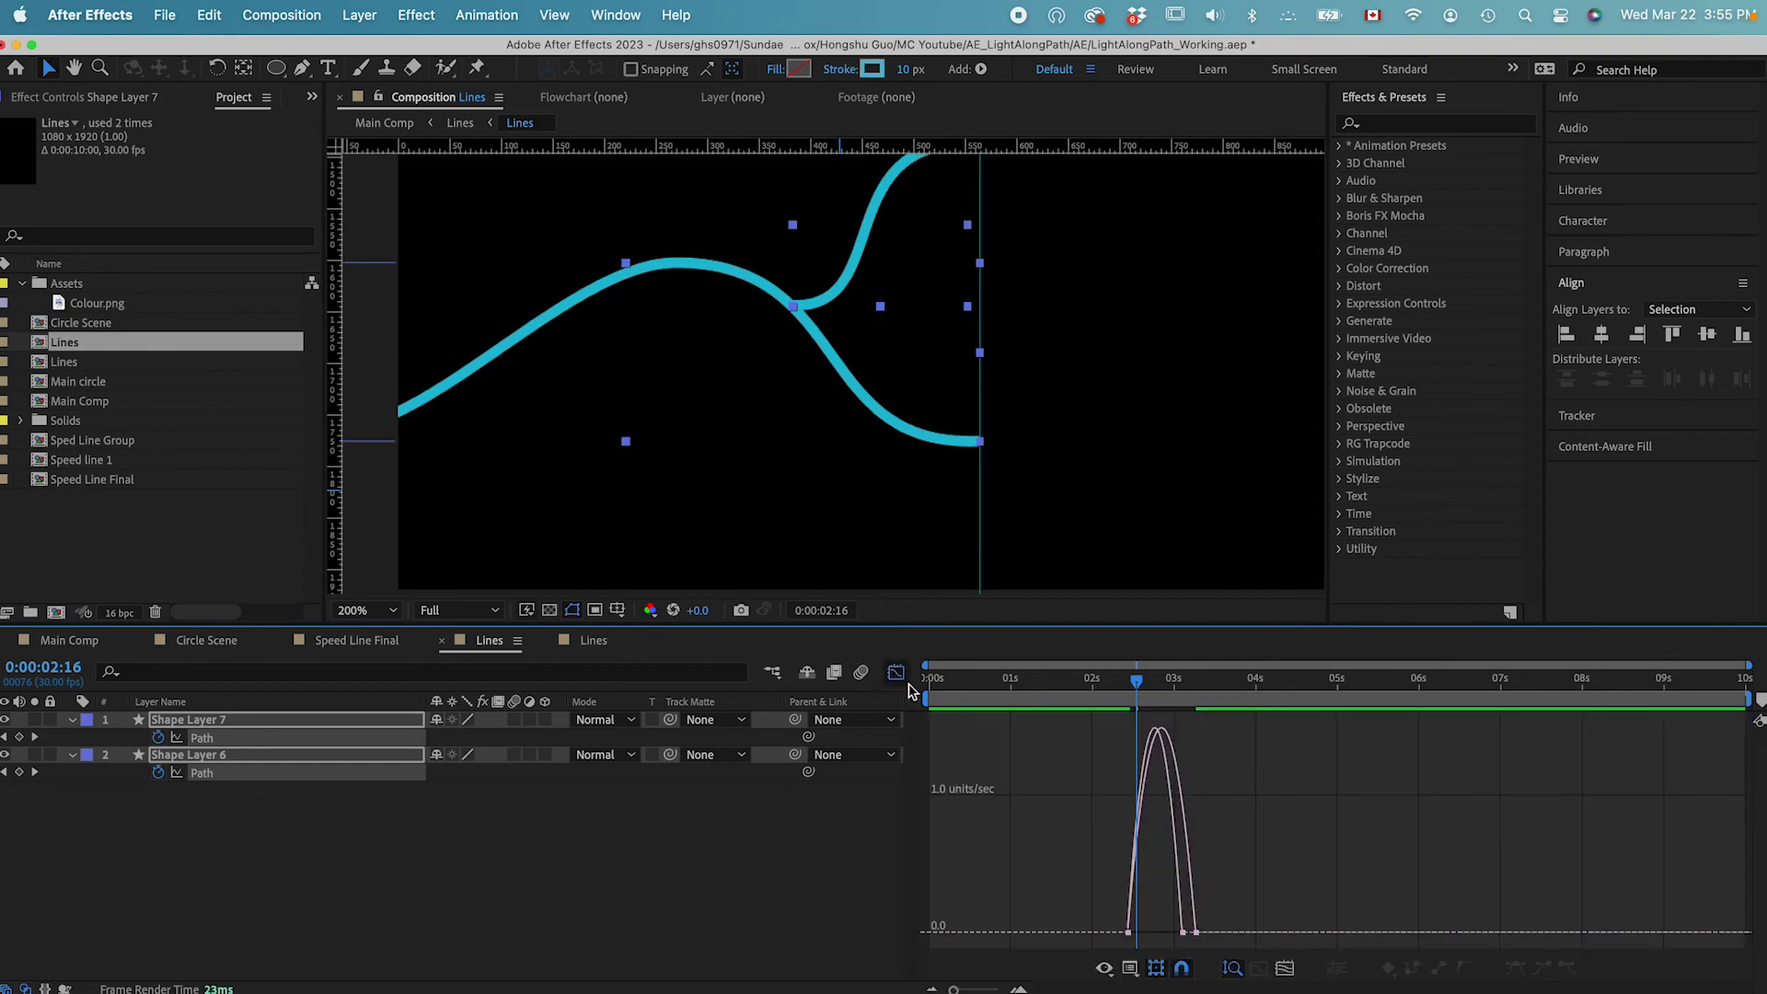
left_click(1284, 971)
left_click(1583, 933)
left_click_drag(1038, 932, 942, 933)
left_click_drag(1473, 933, 1298, 931)
mouse_move(925, 926)
left_mouse_down()
mouse_move(1055, 943)
mouse_move(943, 926)
left_mouse_up()
left_click_drag(1718, 836, 1598, 836)
left_click(1637, 931)
mouse_move(1502, 932)
left_mouse_down()
mouse_move(1242, 953)
mouse_move(1468, 939)
left_mouse_up()
left_click(896, 673)
left_click_drag(997, 990, 965, 990)
mouse_move(1202, 679)
left_mouse_down()
mouse_move(1175, 678)
mouse_move(1206, 678)
left_mouse_up()
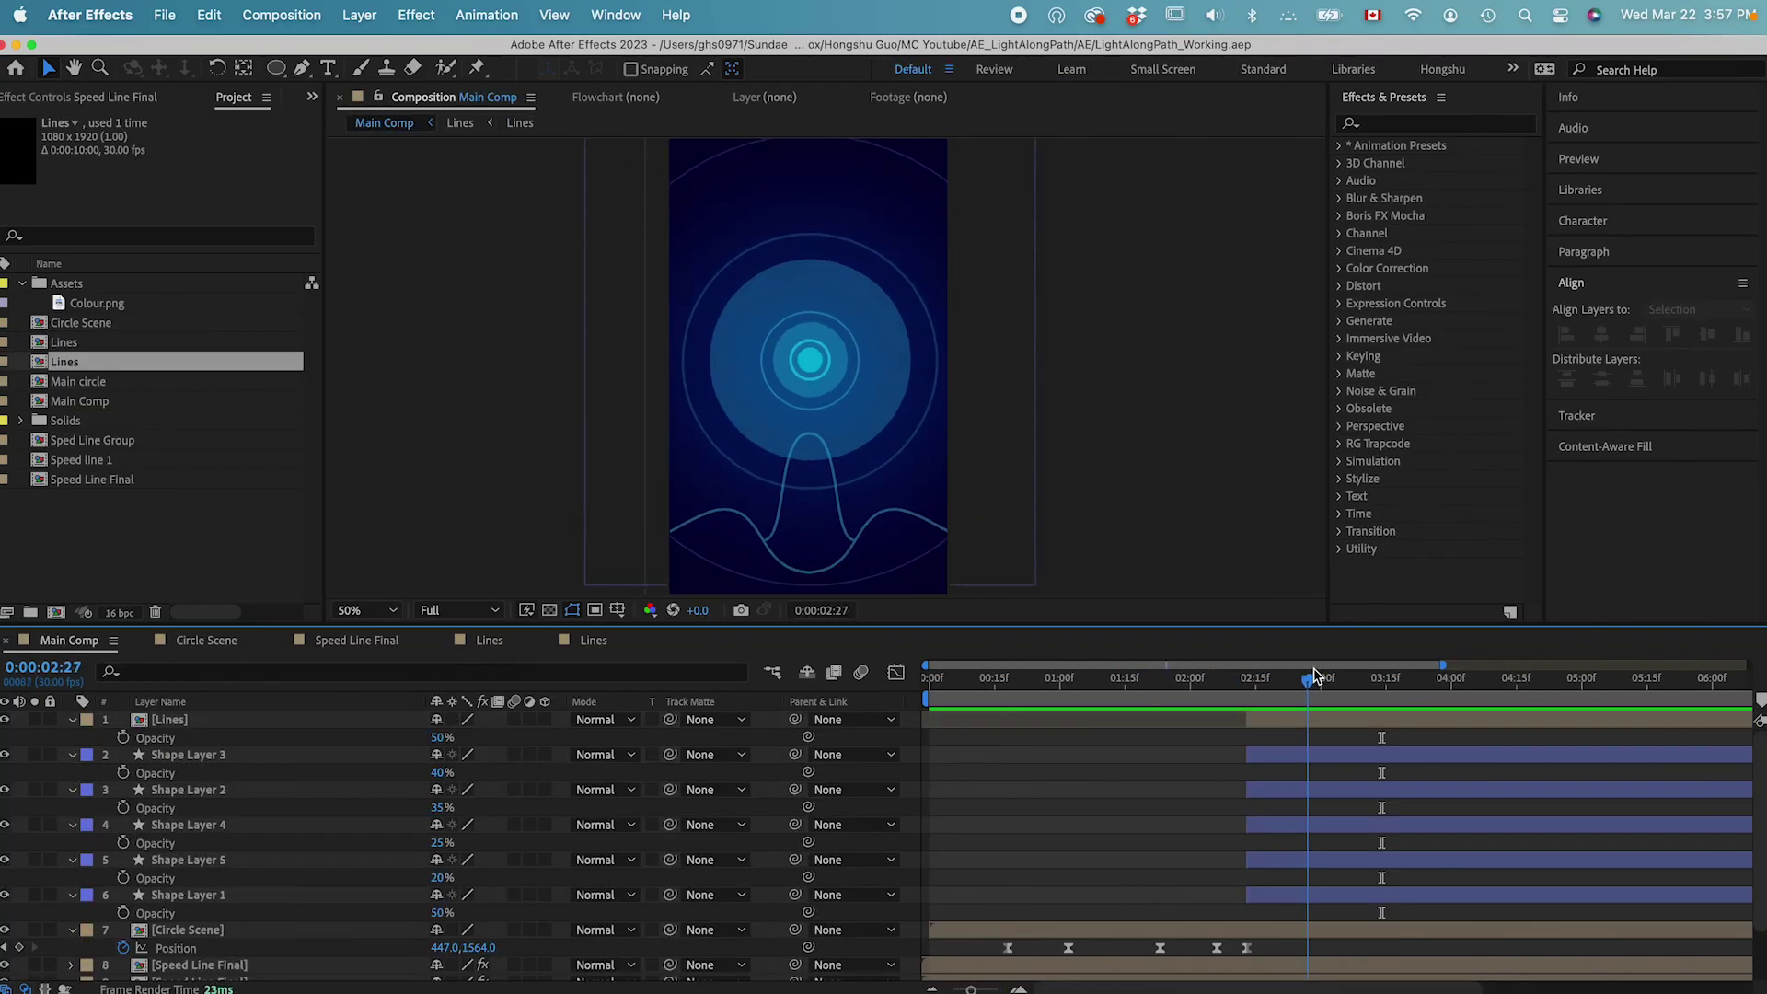
End Main Comp's work area at 0:00:03:00 and save the project.
mouse_move(1314, 676)
left_mouse_down()
mouse_move(1408, 679)
mouse_move(1326, 679)
left_mouse_up()
key("n")
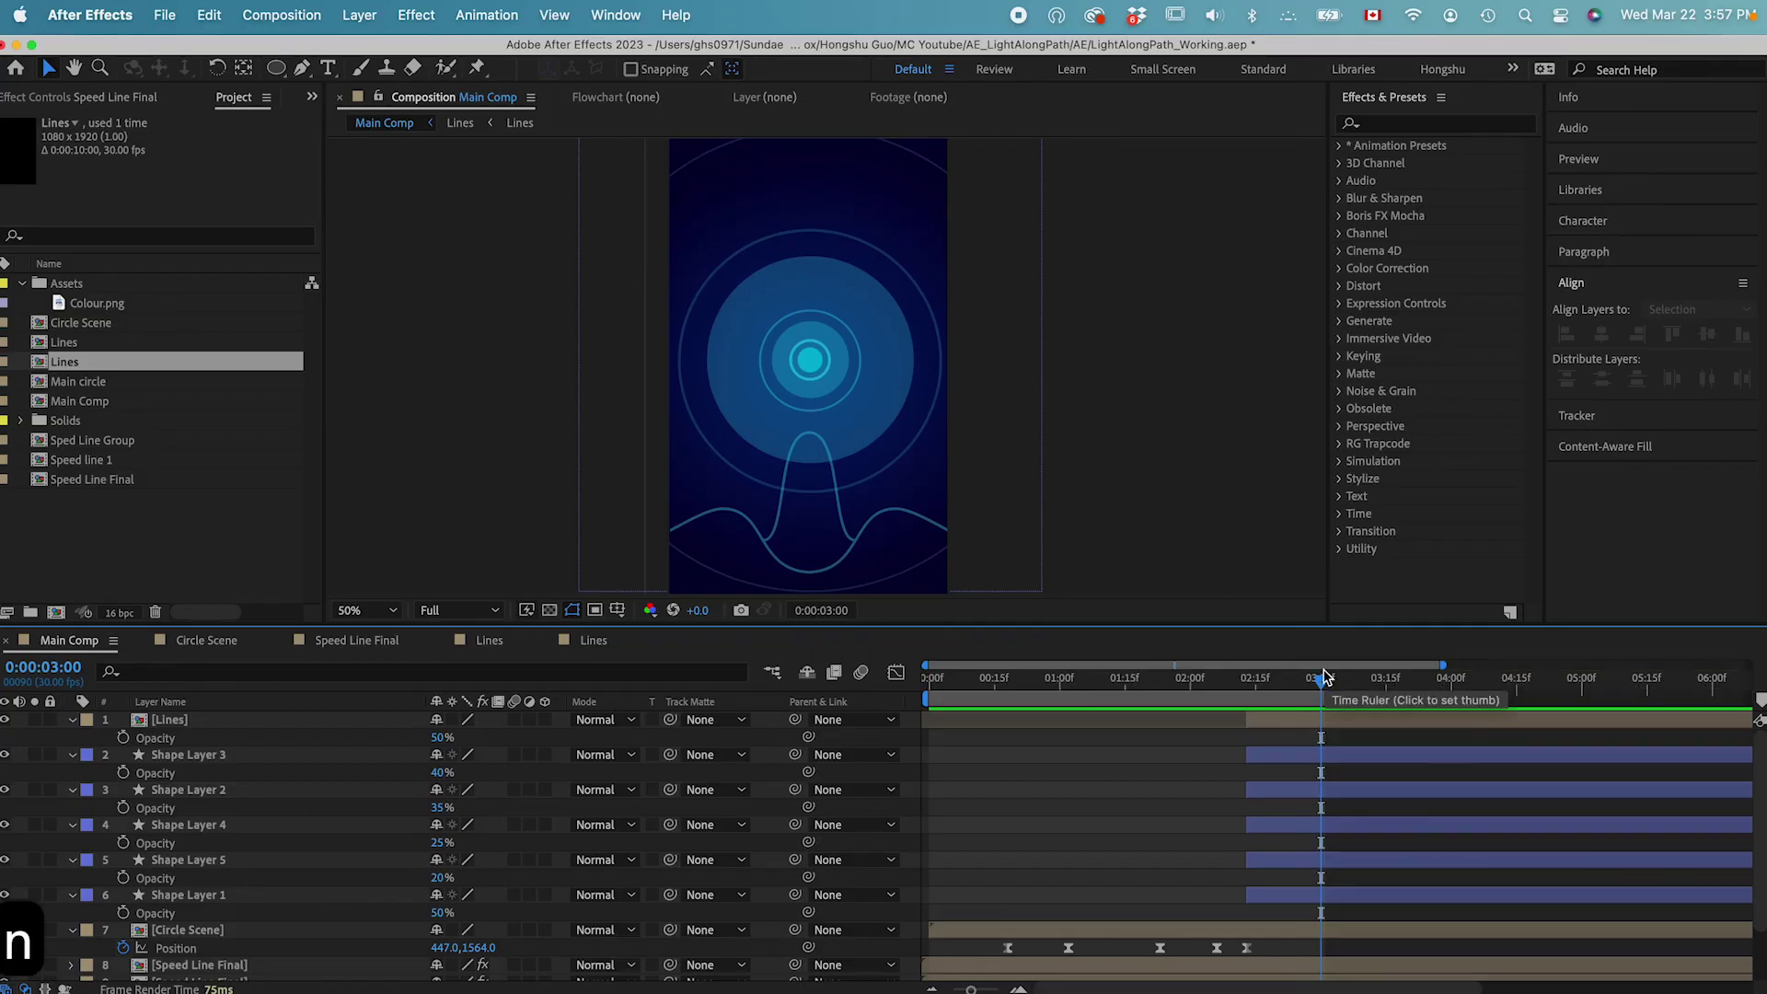
key("super+s")
Preview the Main Comp animation from its beginning and save the project again.
key("space")
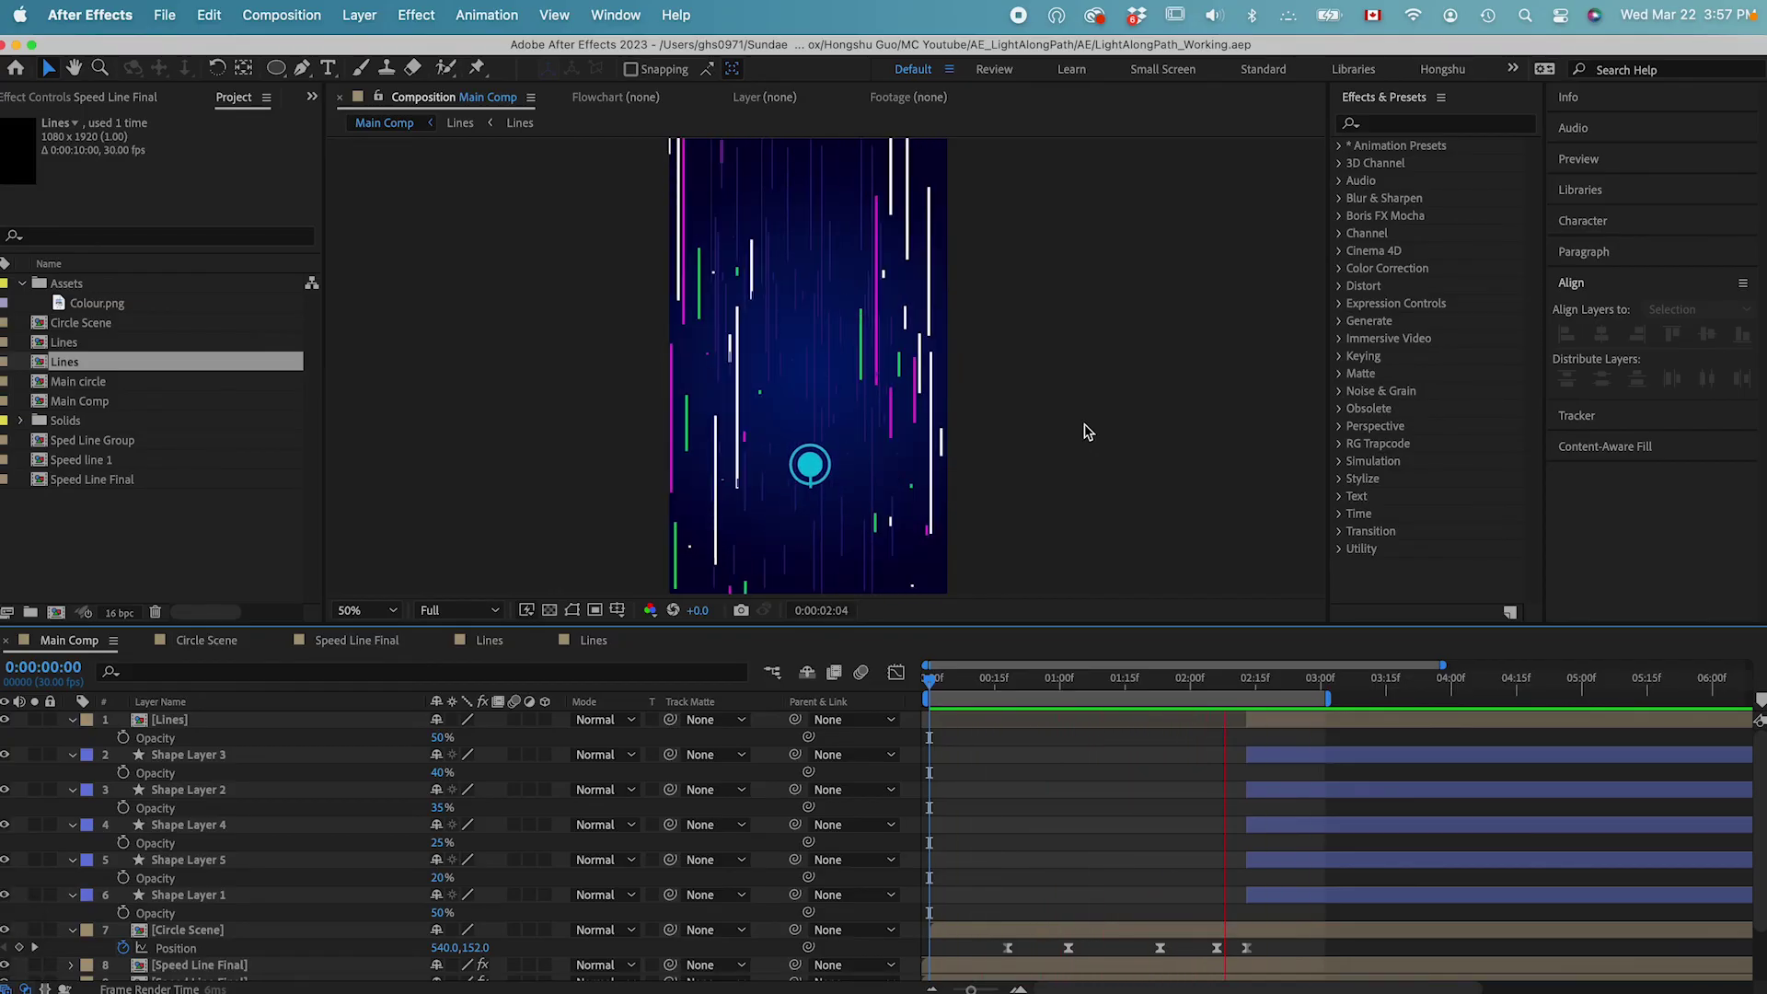
key("space")
key("super+s")
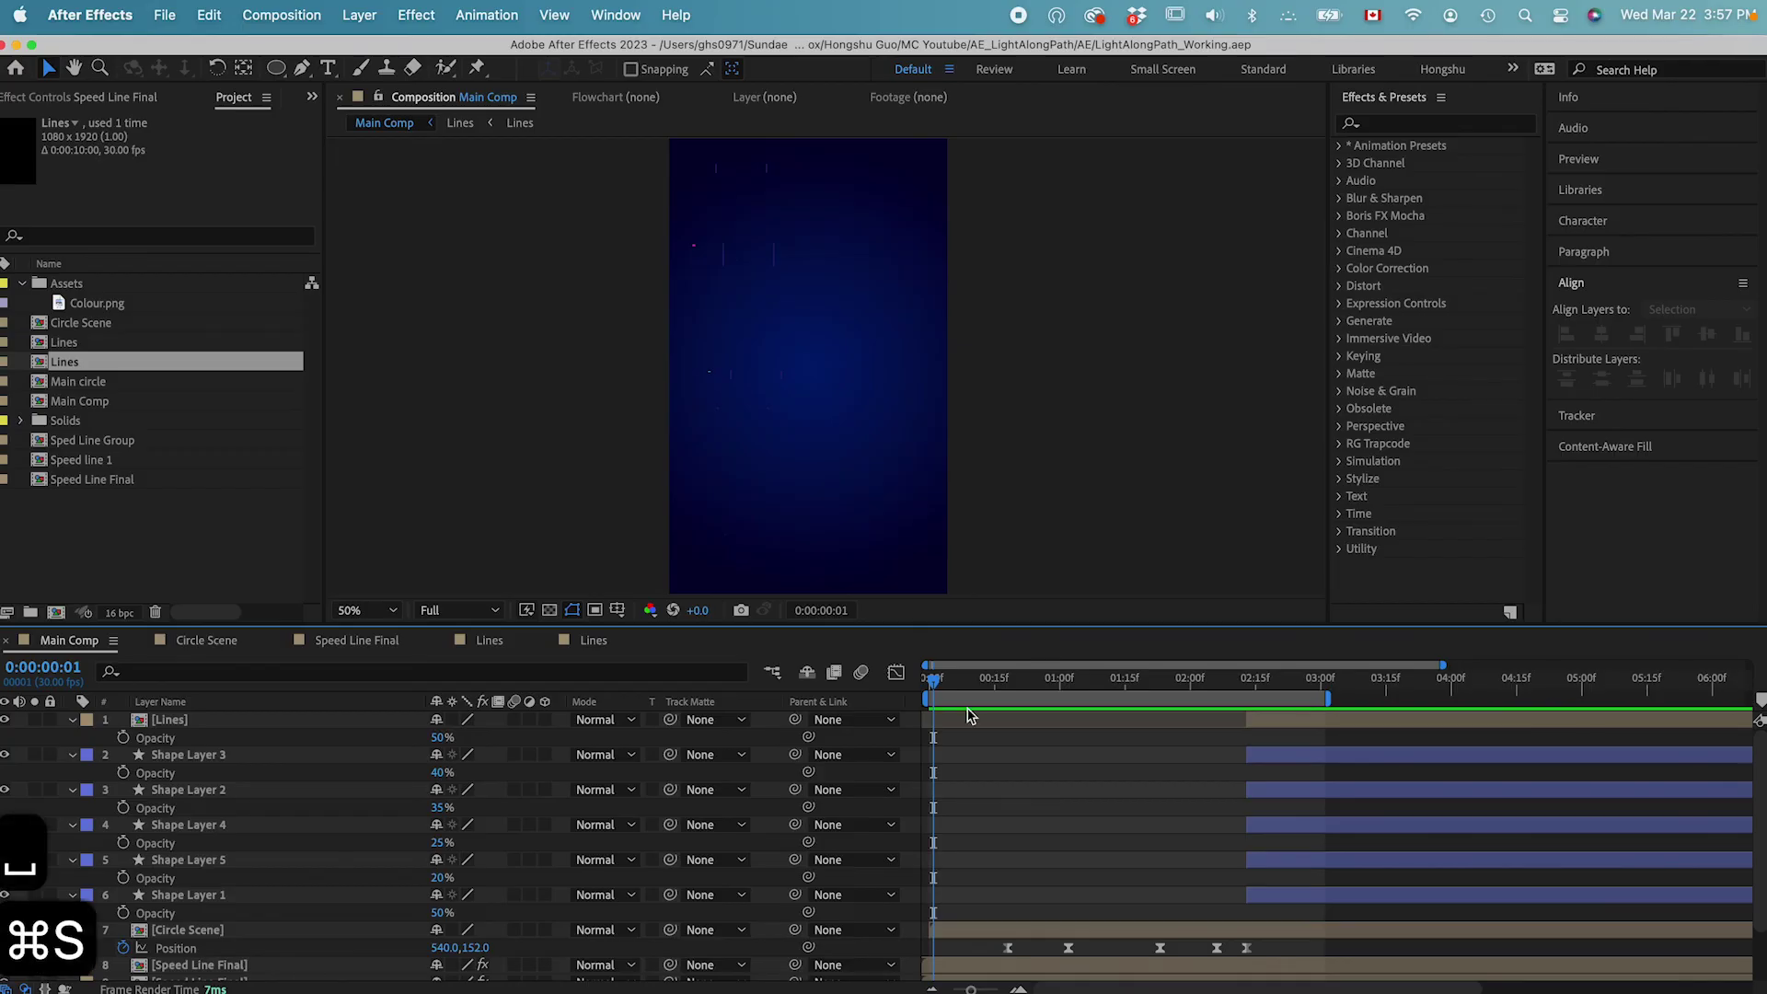
key("space")
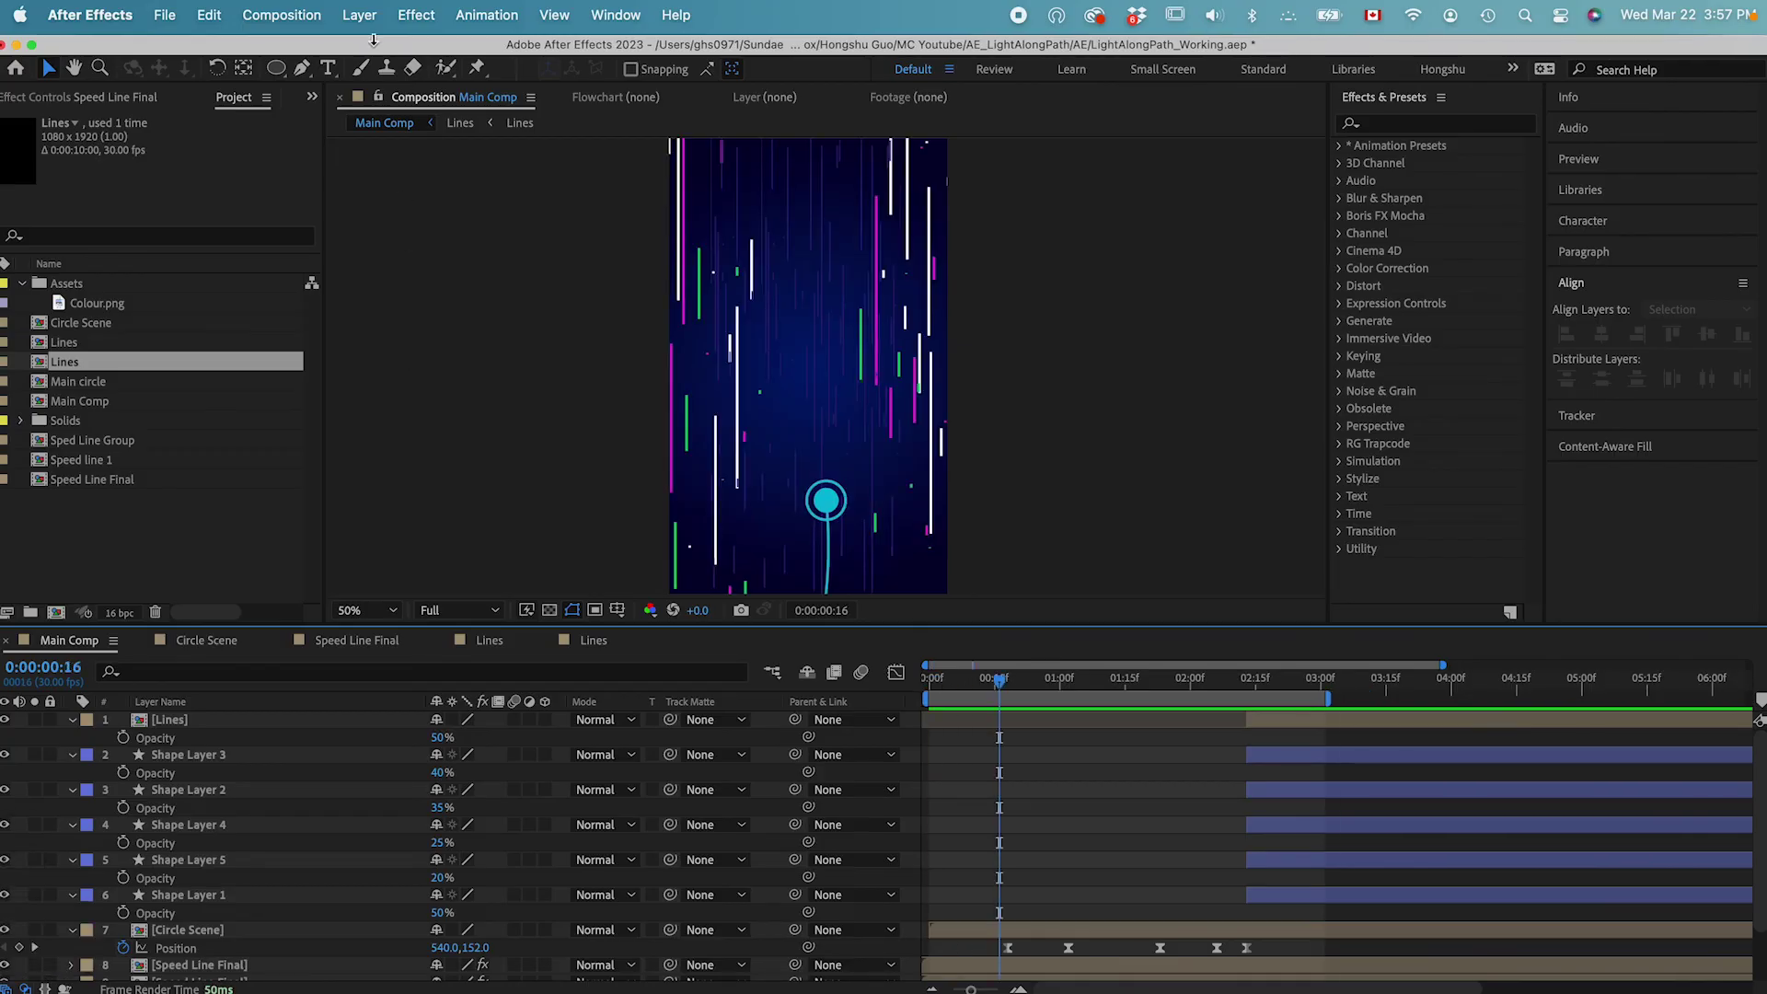
Add an adjustment layer above all layers in Main Comp and name it Glow.
left_click(359, 15)
mouse_move(368, 52)
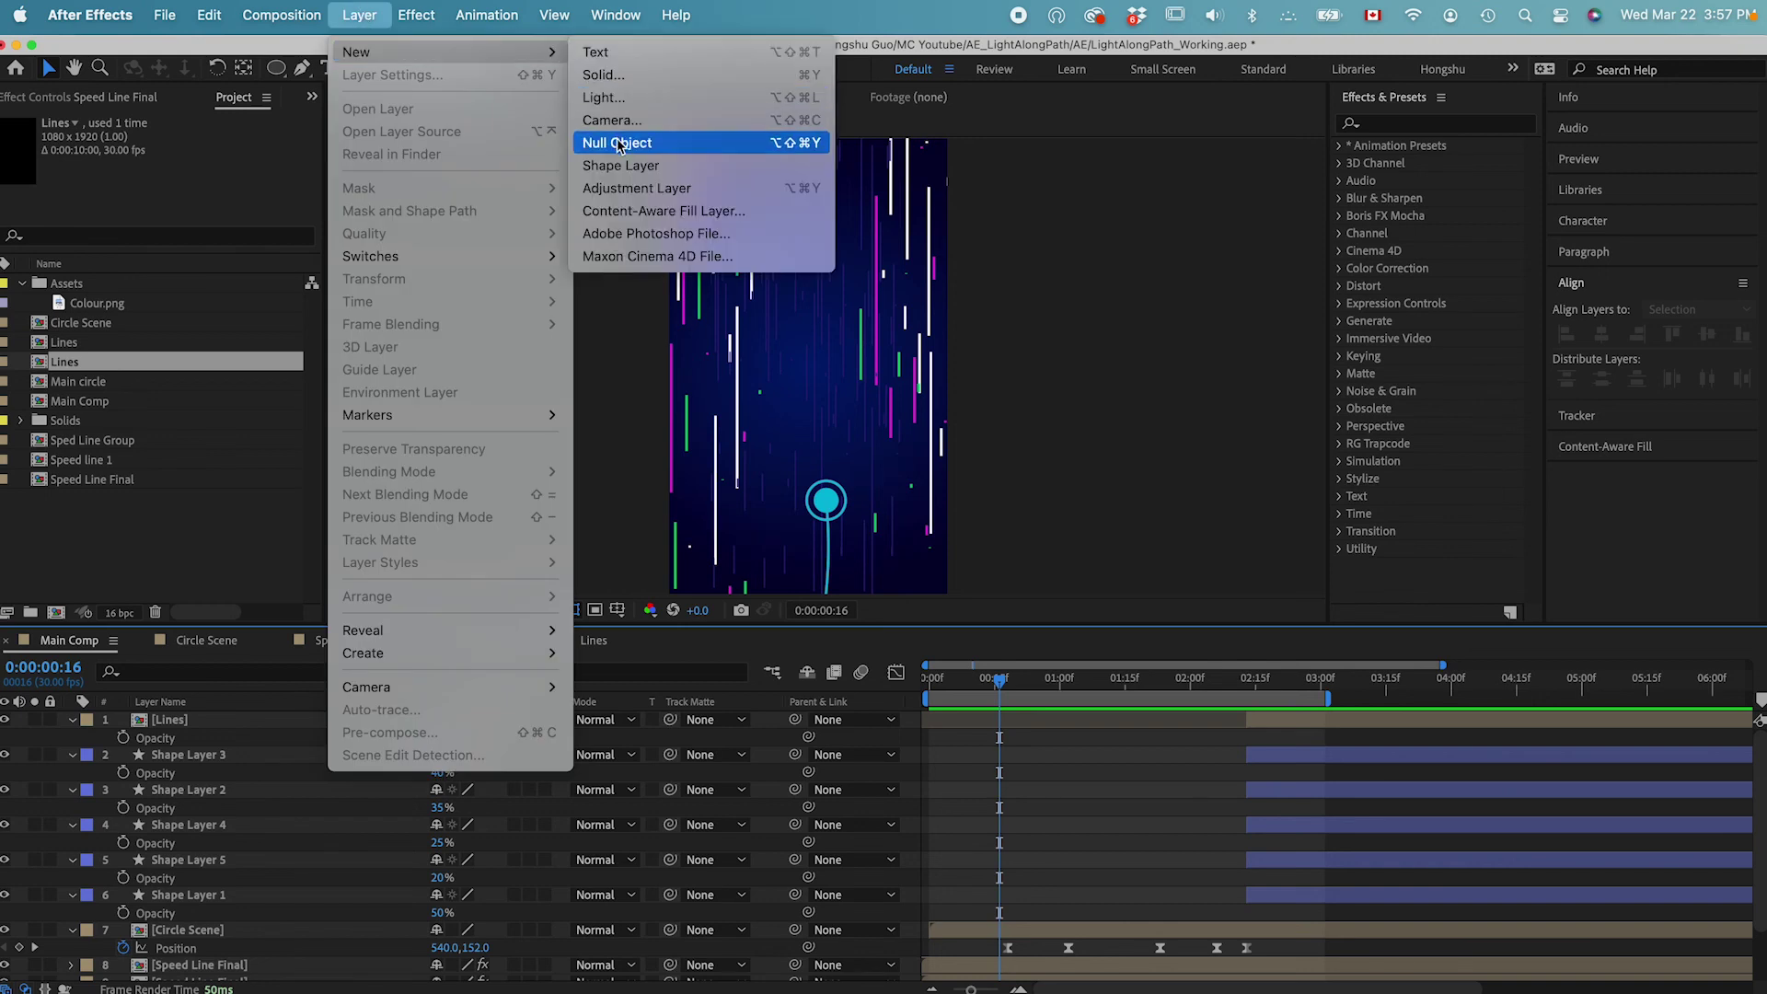
left_click(627, 189)
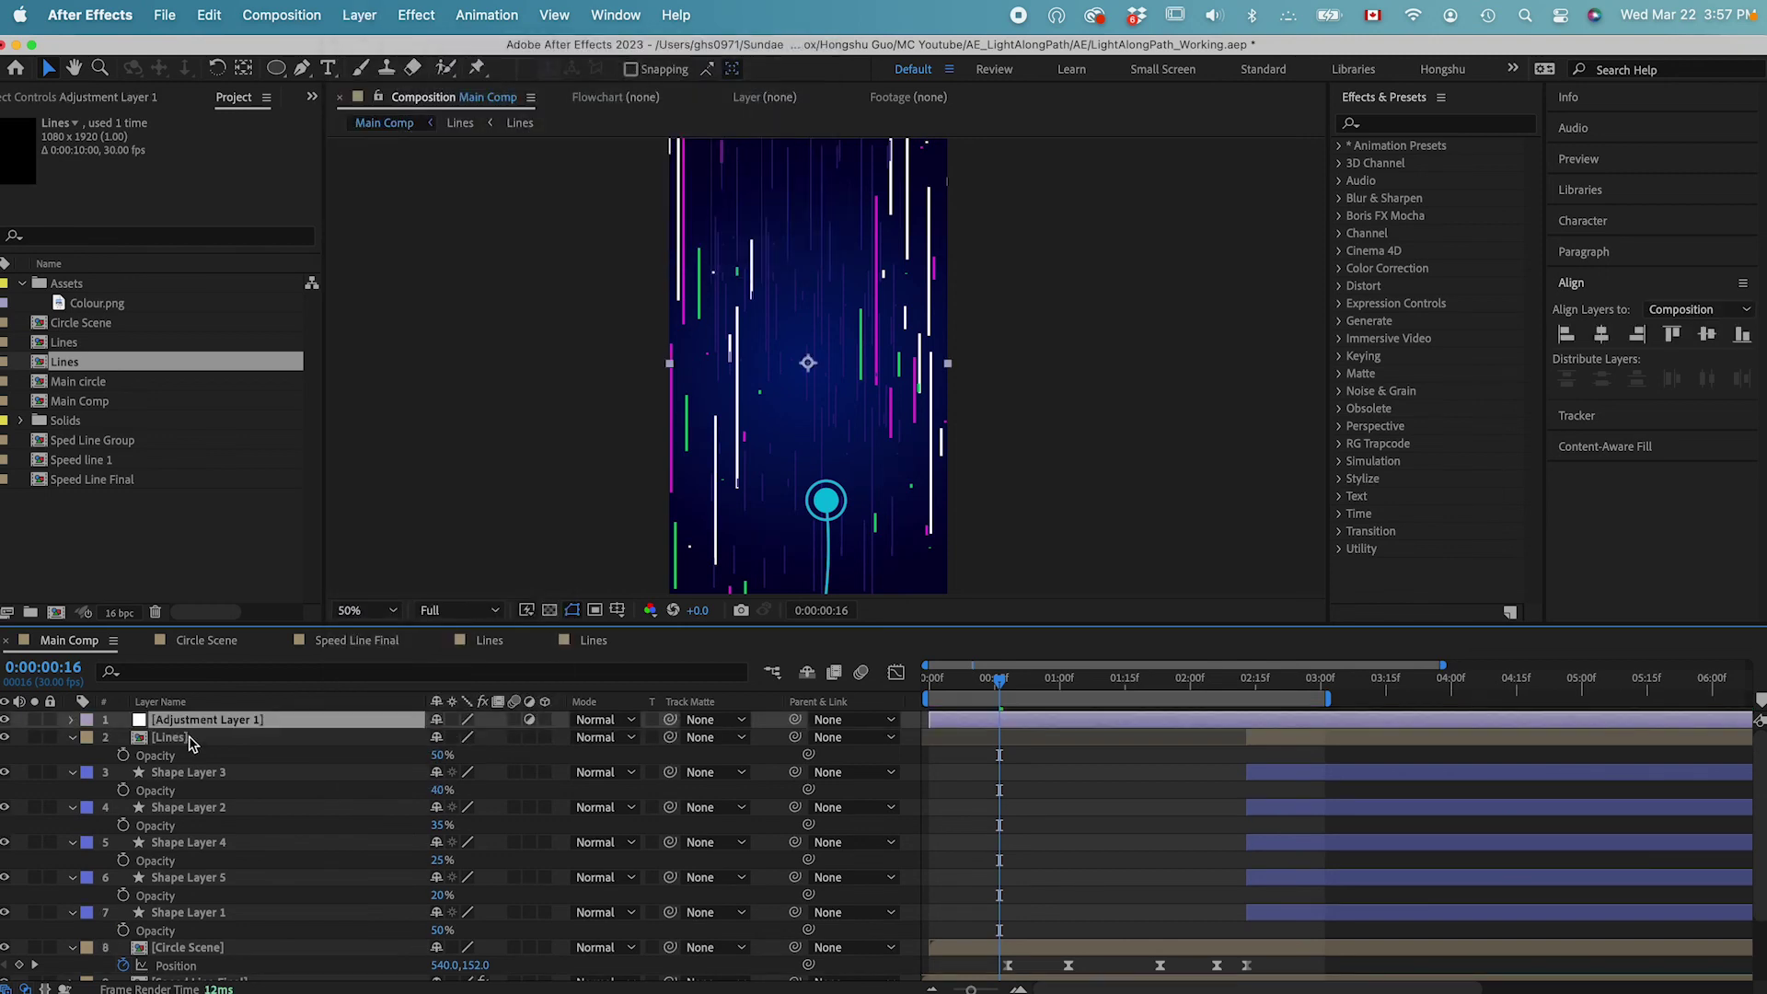
key("Return")
type("Glow")
key("Return")
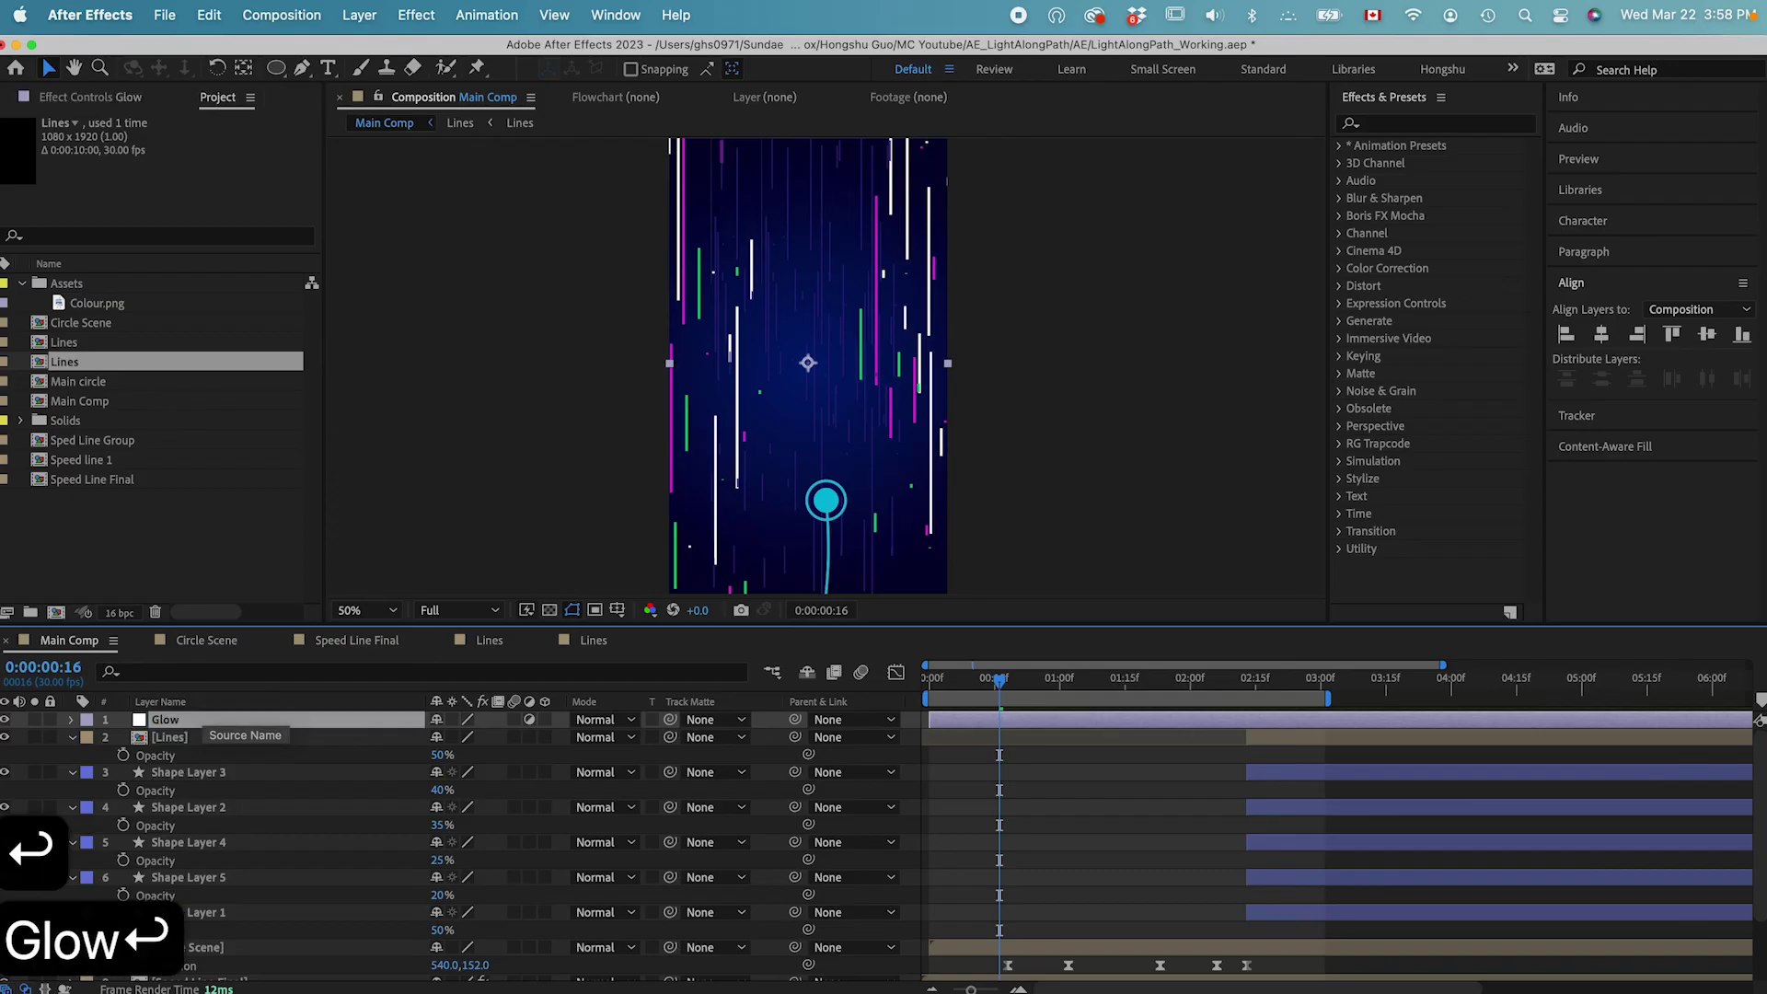
Apply a Gaussian Blur to the Glow adjustment layer with a blurriness of 20.
left_click(1389, 126)
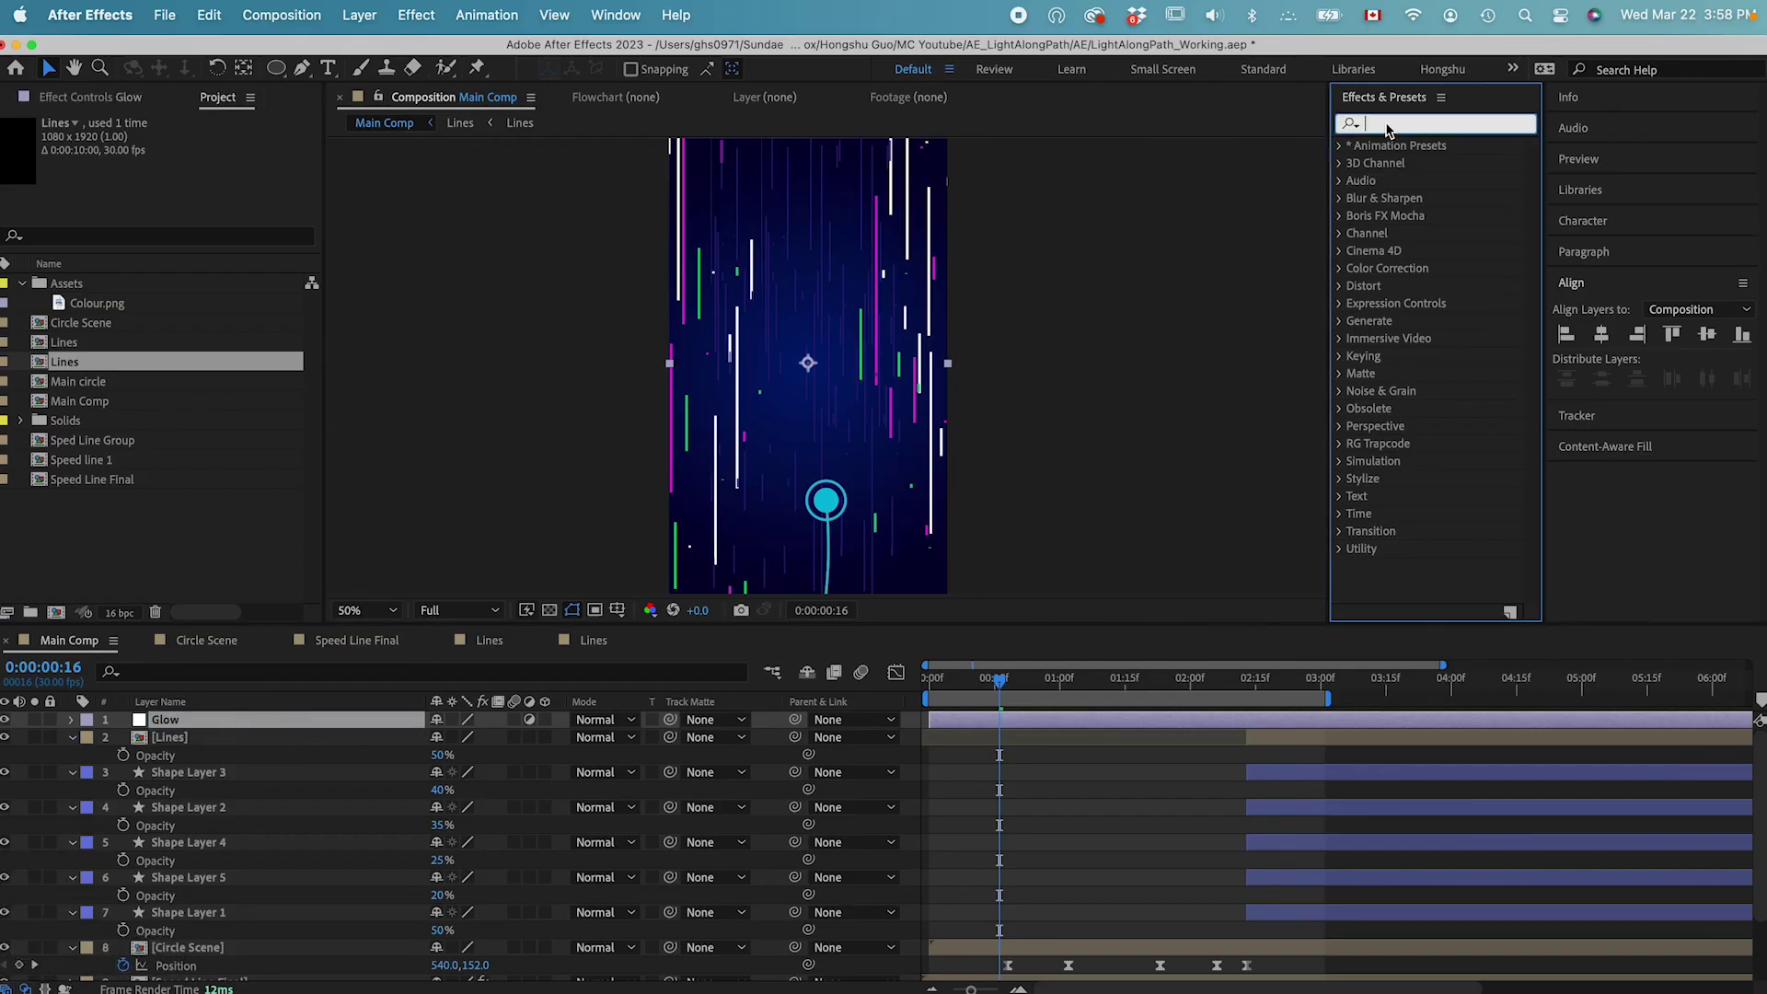
type("gaud")
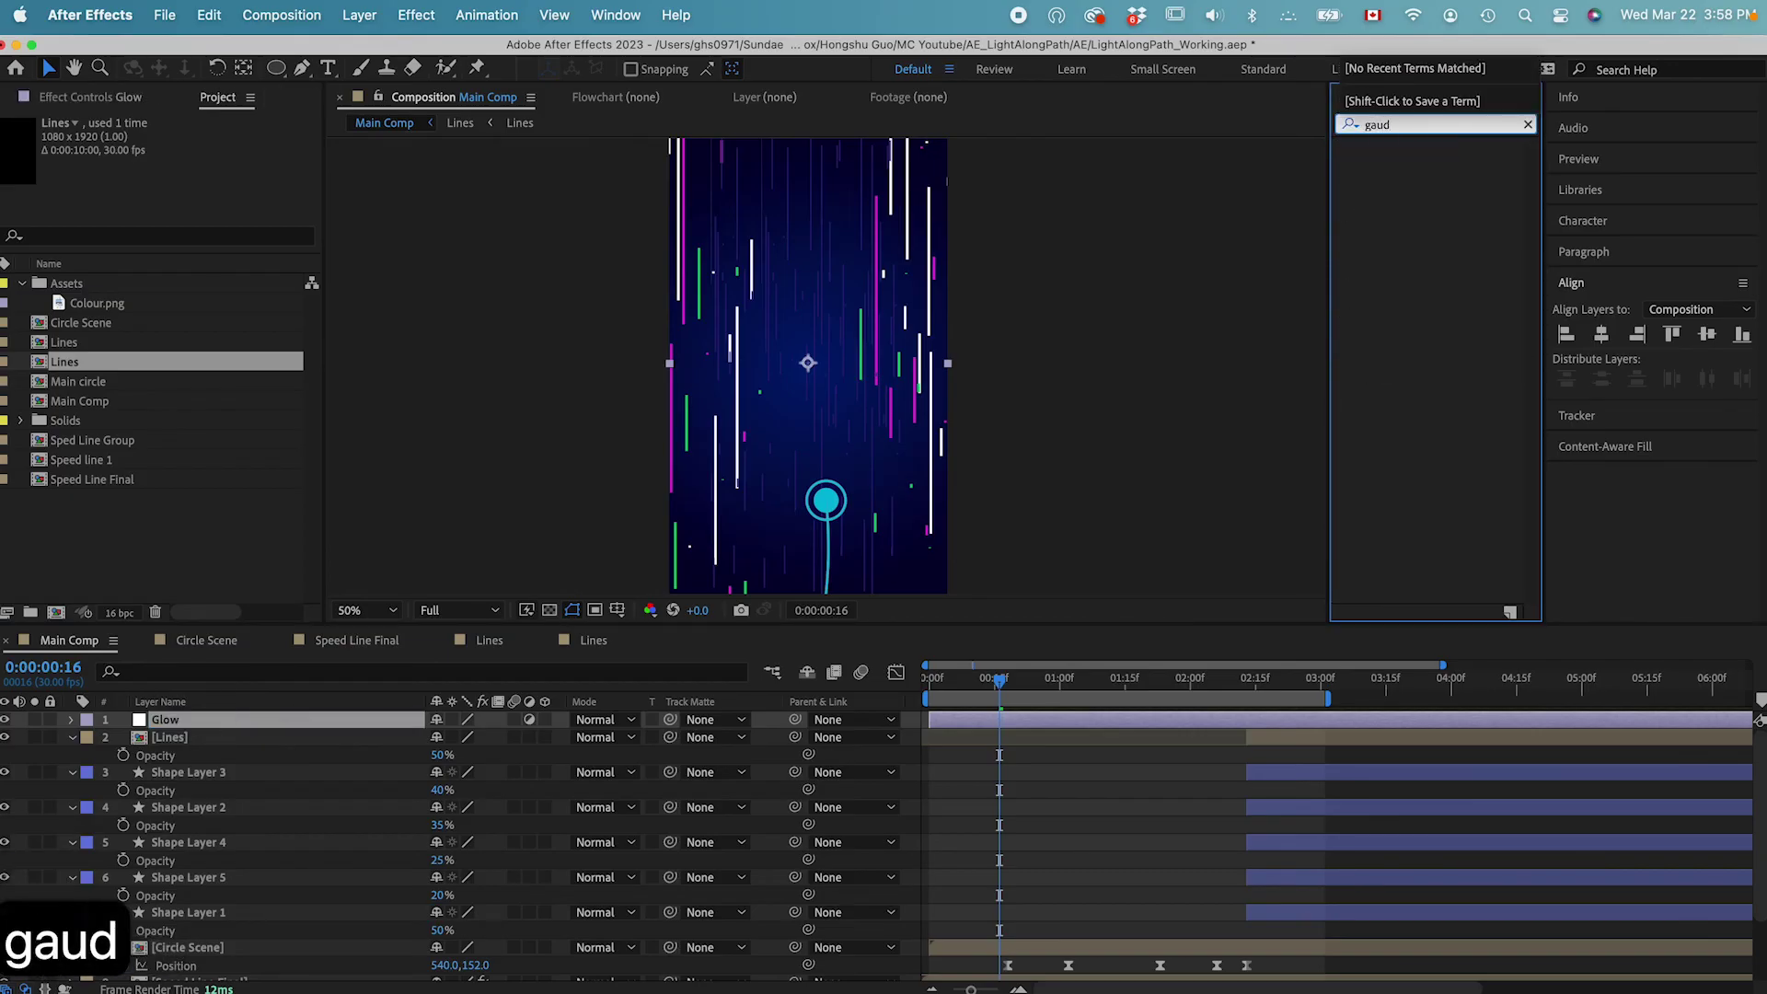
key("BackSpace")
double_click(1400, 164)
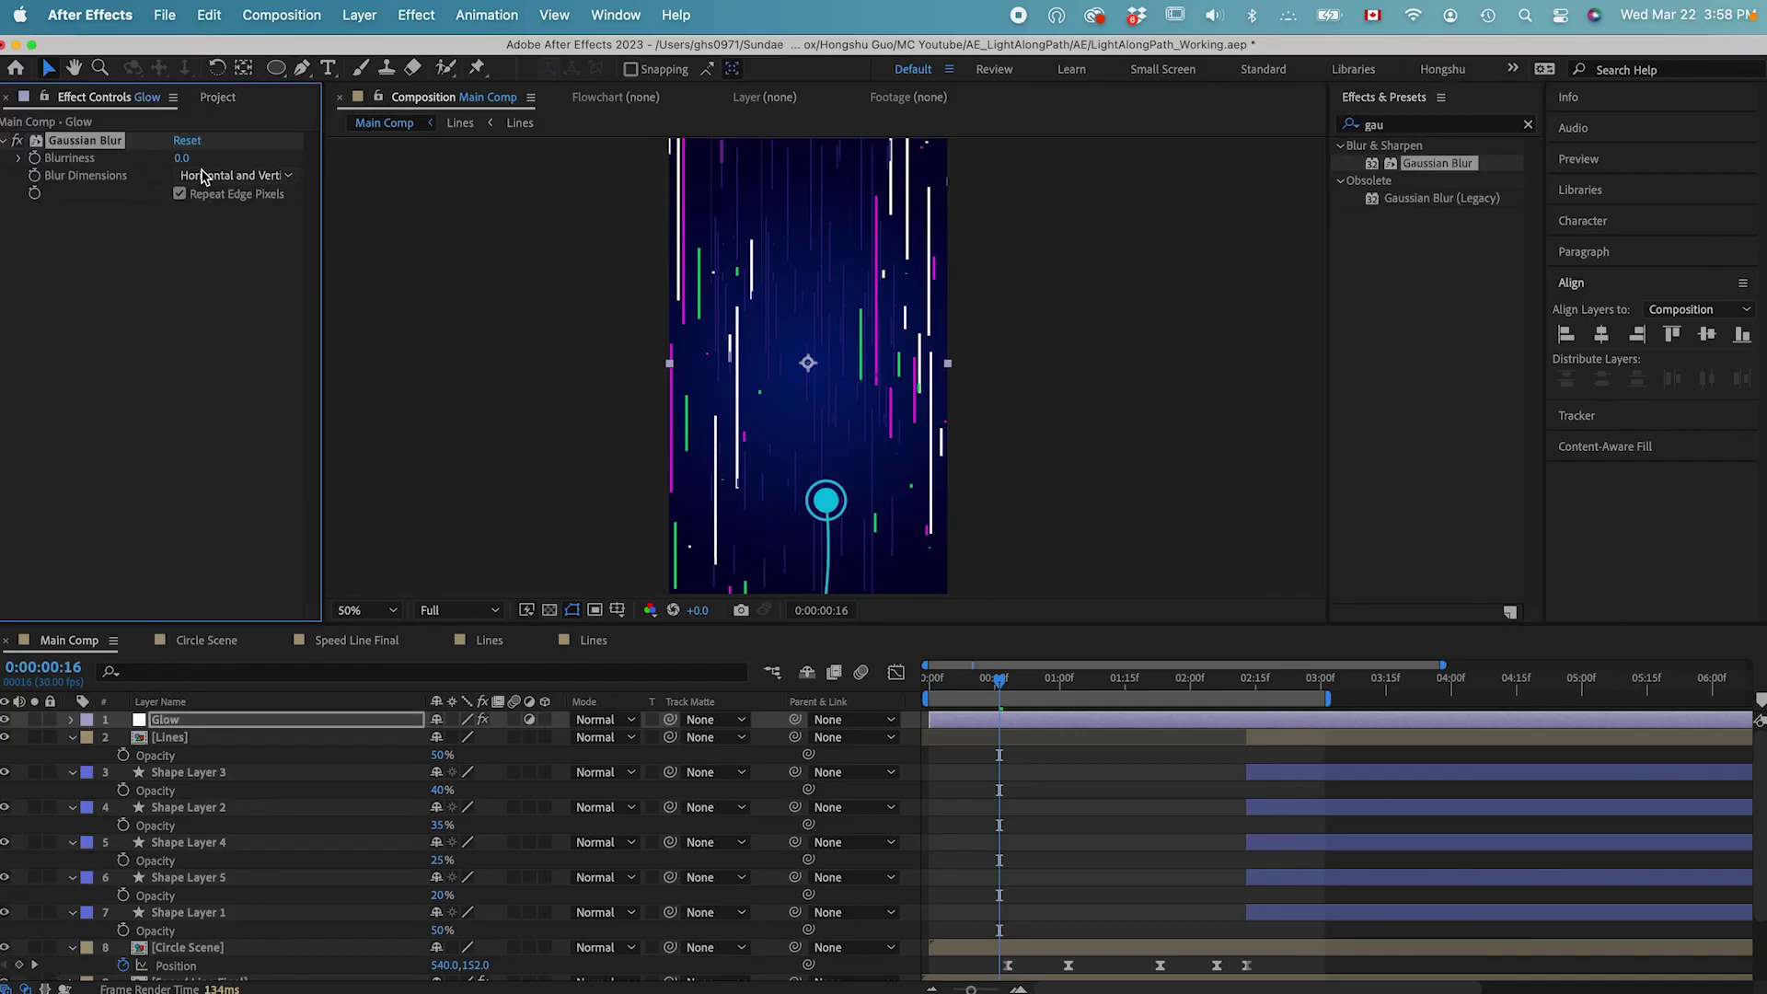
type("20")
key("Return")
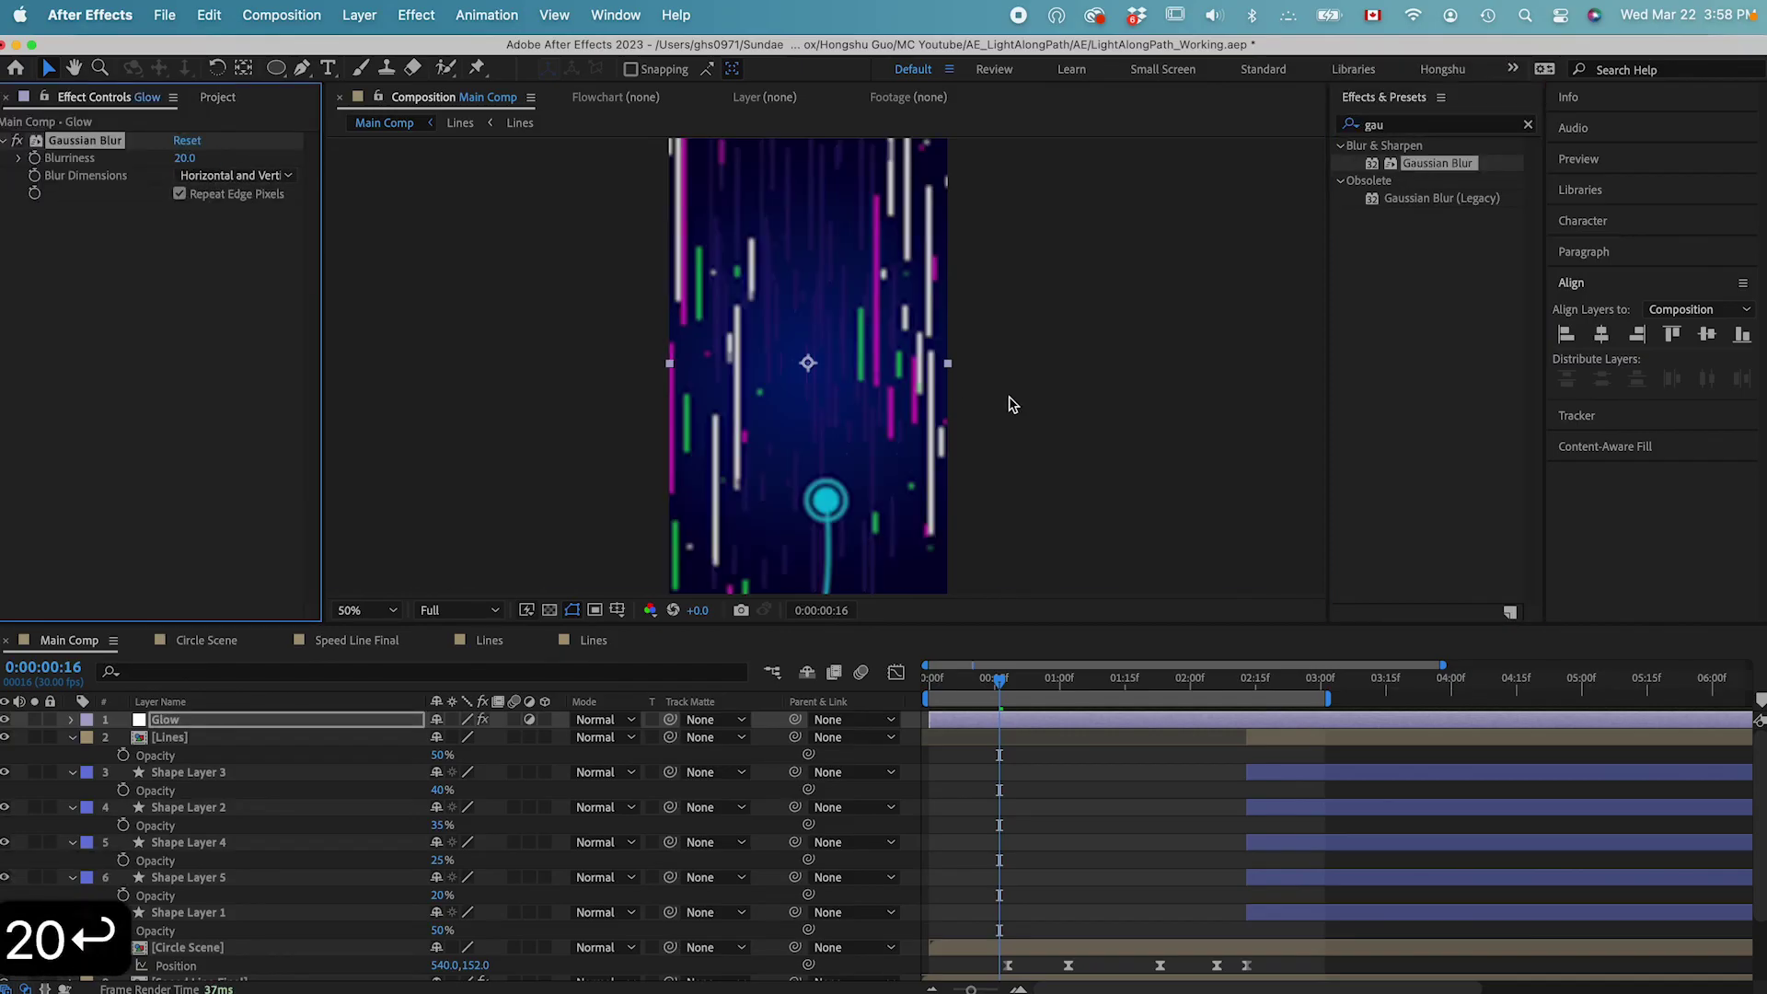
Add a Curves effect to the Glow layer and shape its RGB curve into a gentle S for more contrast.
left_click(1381, 125)
type("curve")
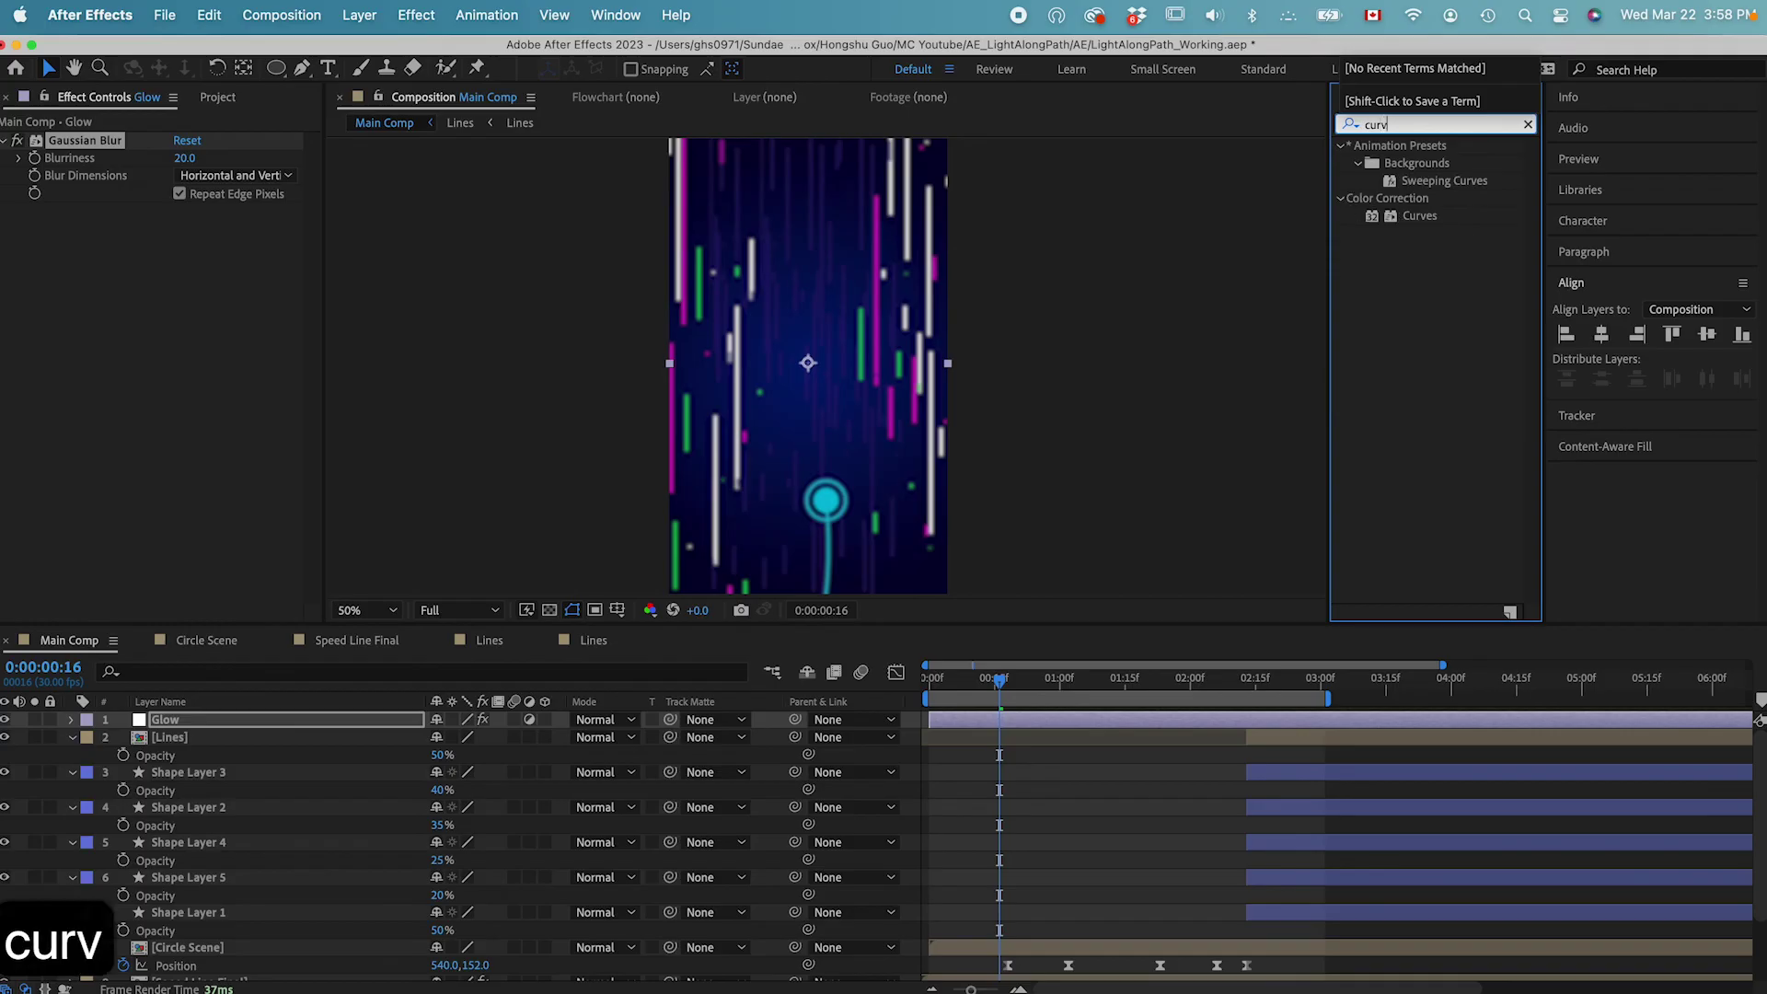
double_click(1422, 217)
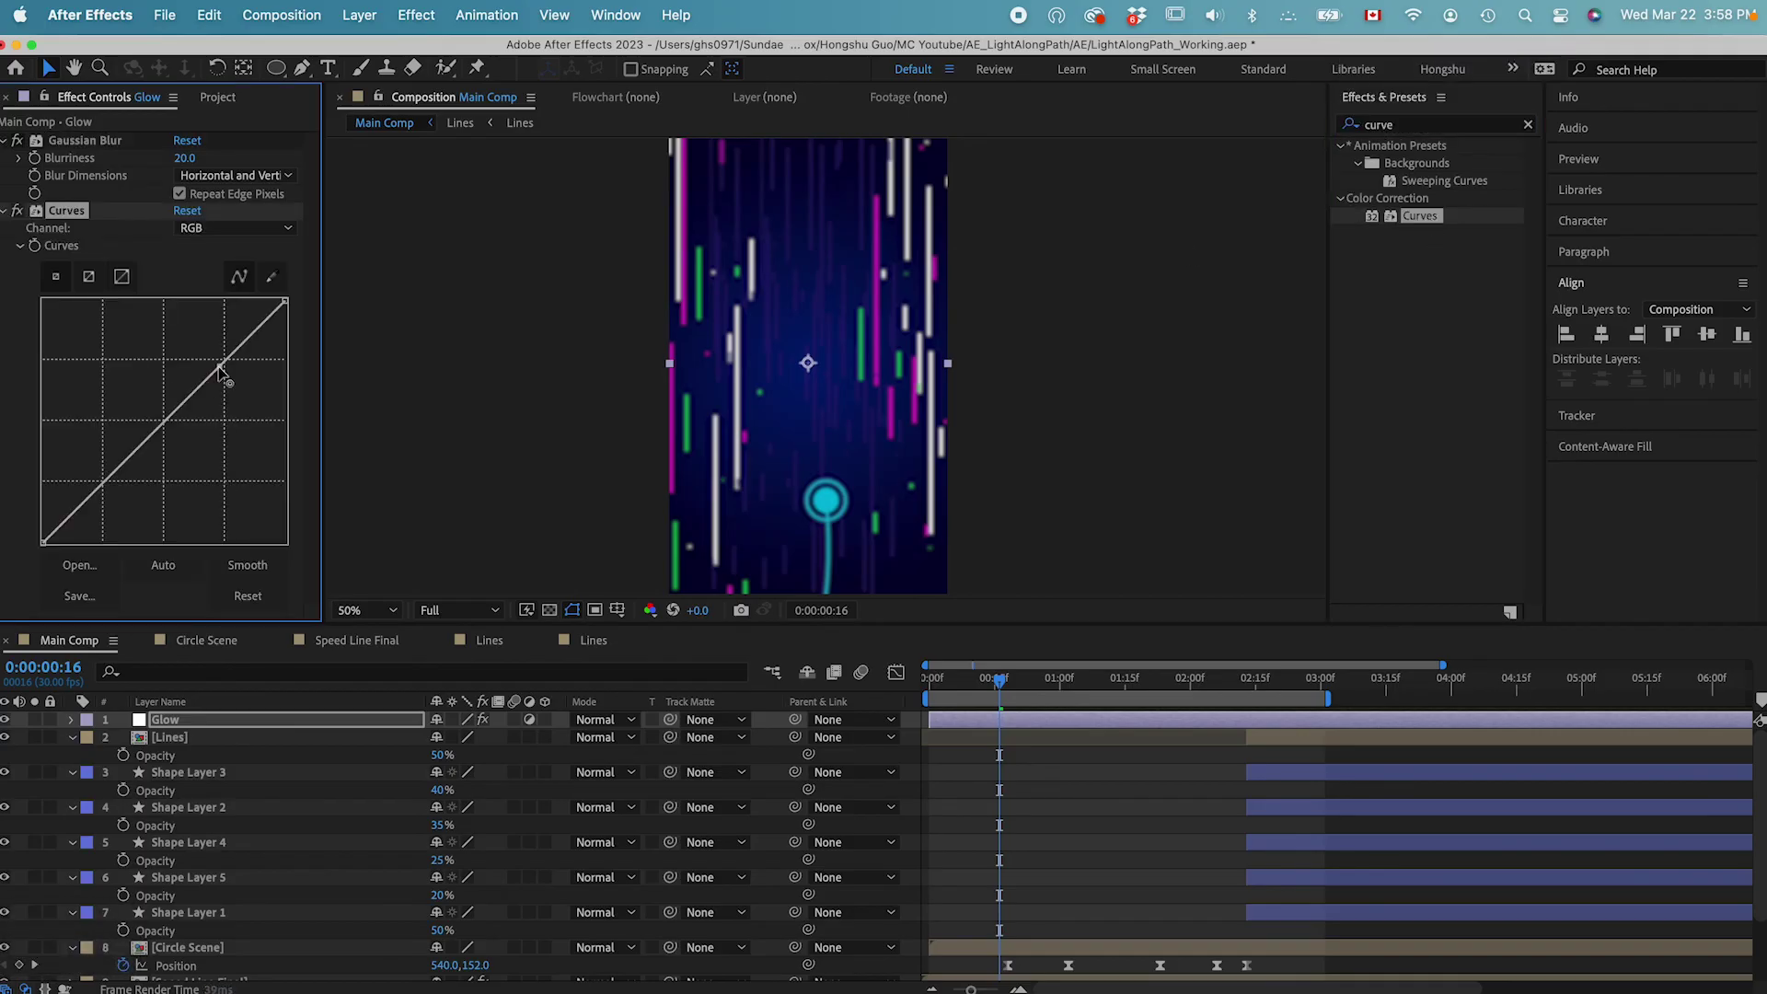
left_click_drag(225, 363, 215, 352)
left_click_drag(93, 483, 102, 504)
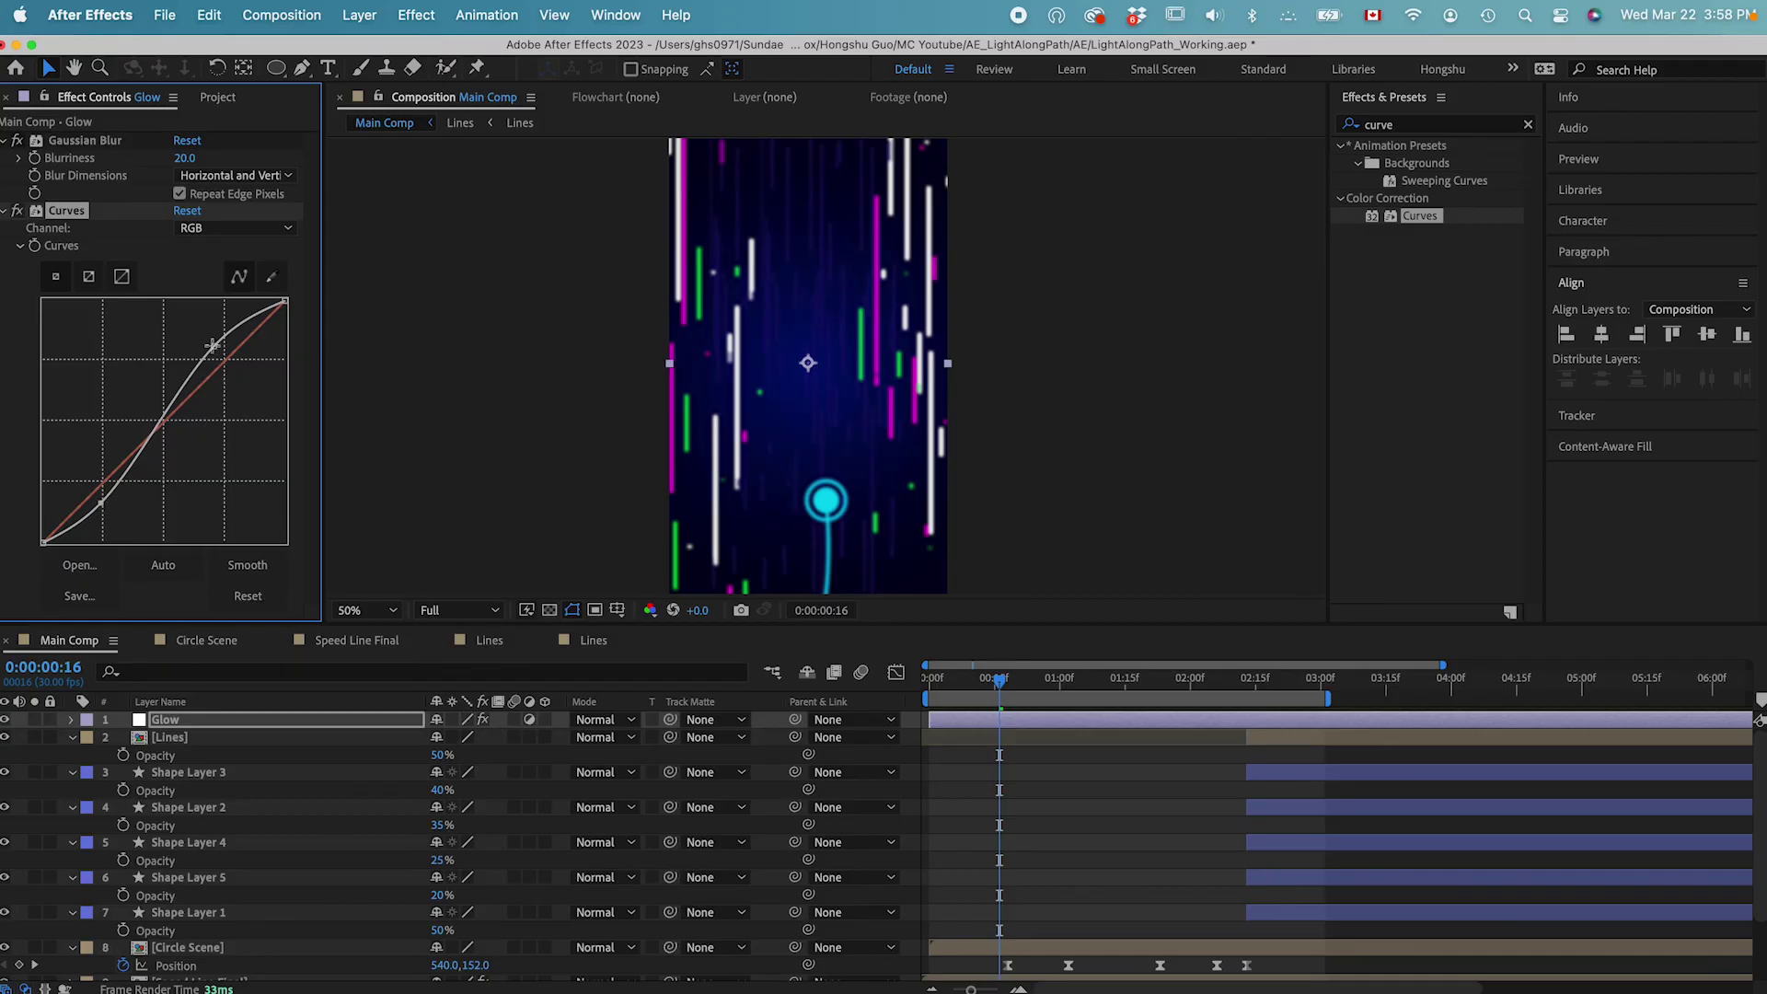
left_click_drag(219, 348, 221, 352)
Try the Glow layer's opacity at 20% and settle on 40%.
left_click(232, 726)
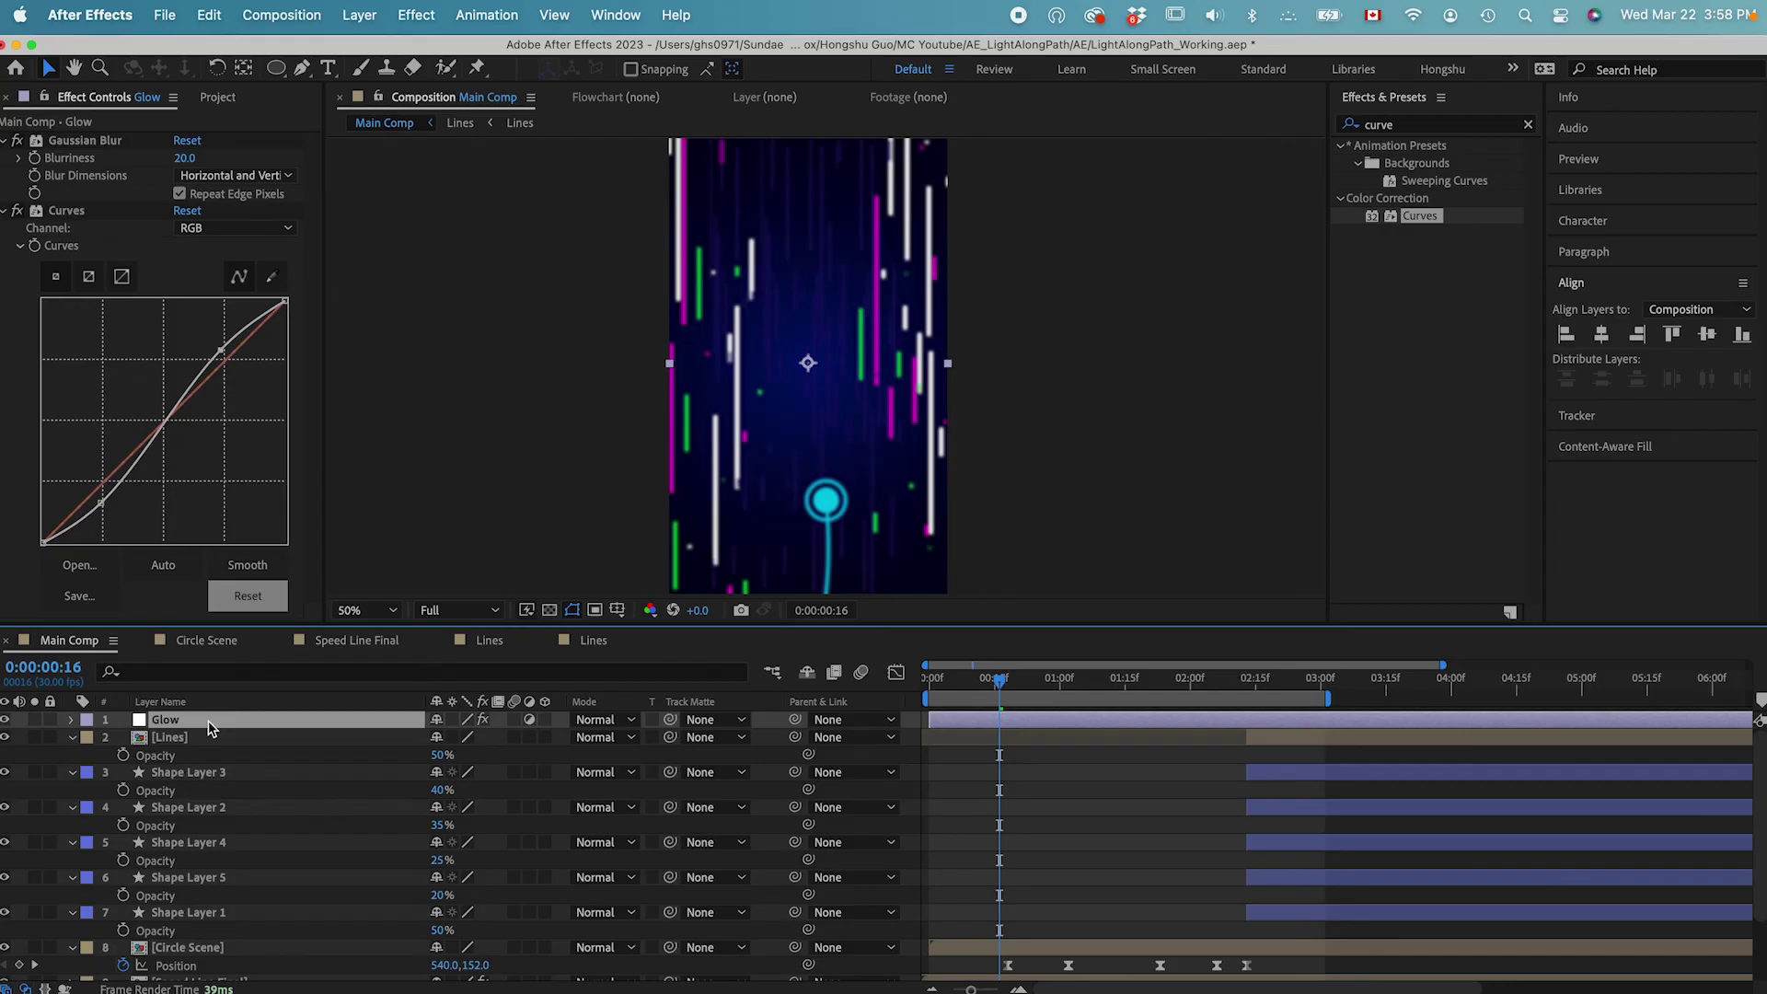
key("t")
left_click(442, 737)
type("20")
key("Return")
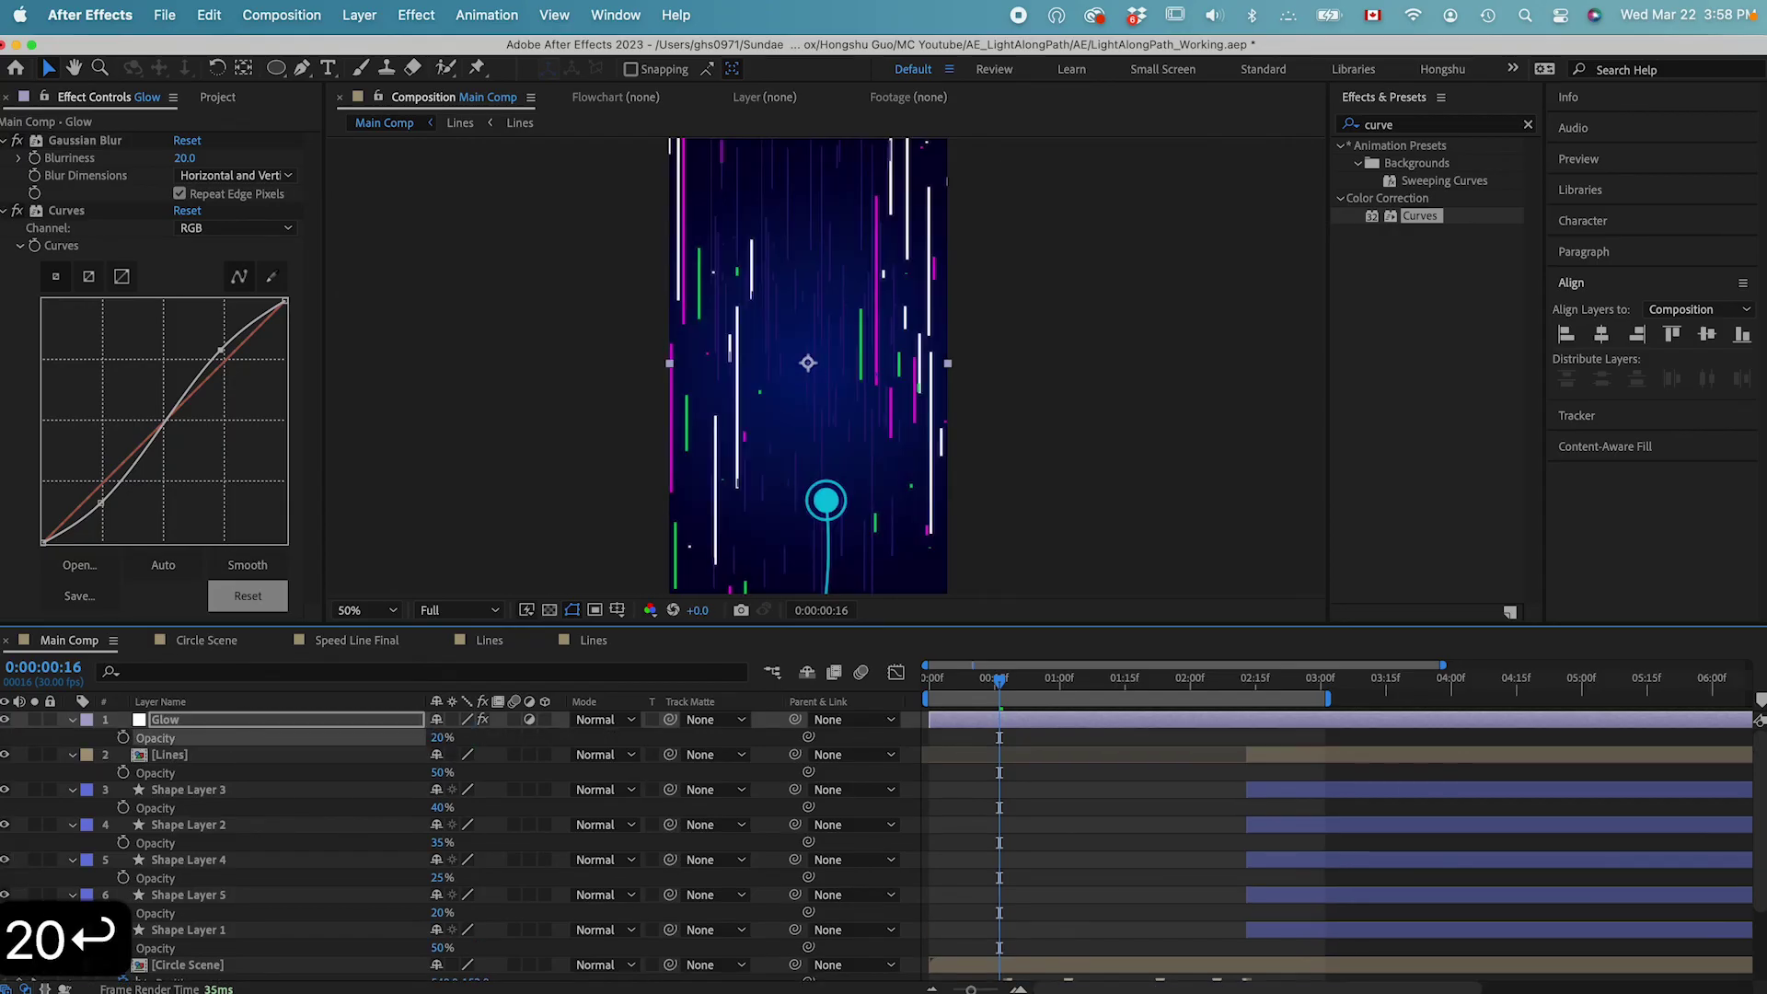
left_click(442, 738)
type("40")
key("Return")
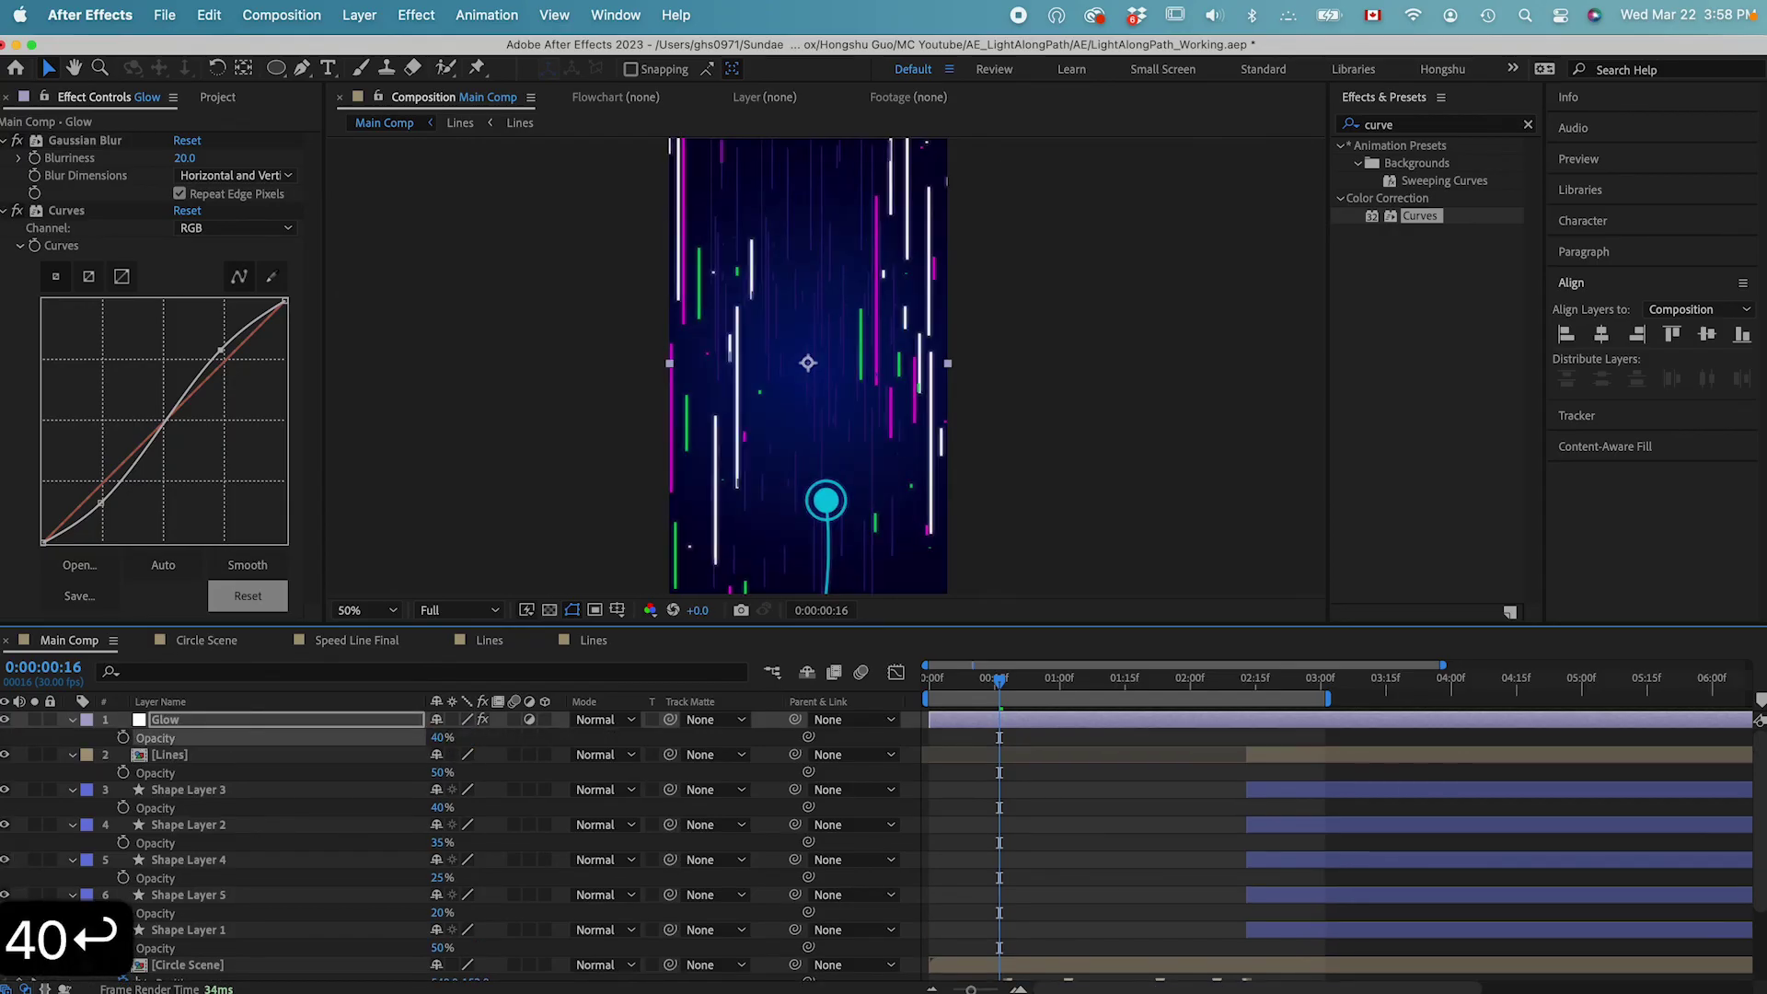
Compare the composition with and without the Glow layer by switching its visibility, leaving the layer visible.
left_click(1139, 833)
left_click(5, 720)
left_click(5, 720)
left_click(5, 720)
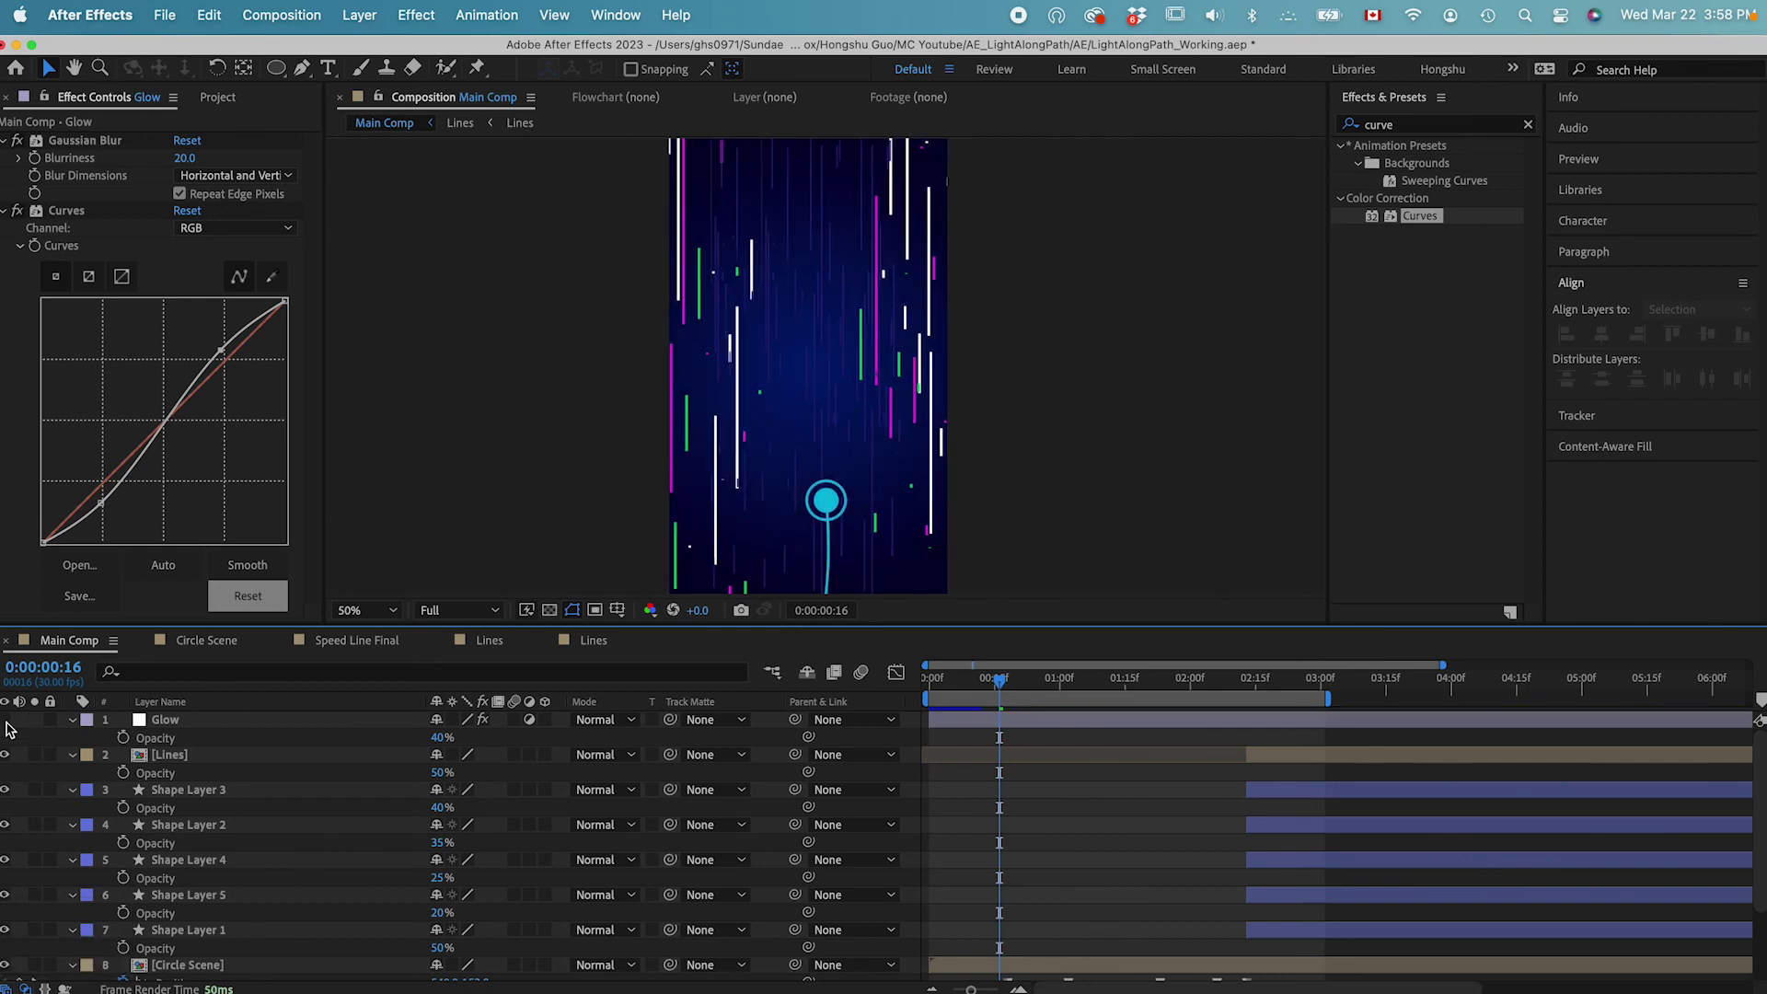
left_click(5, 719)
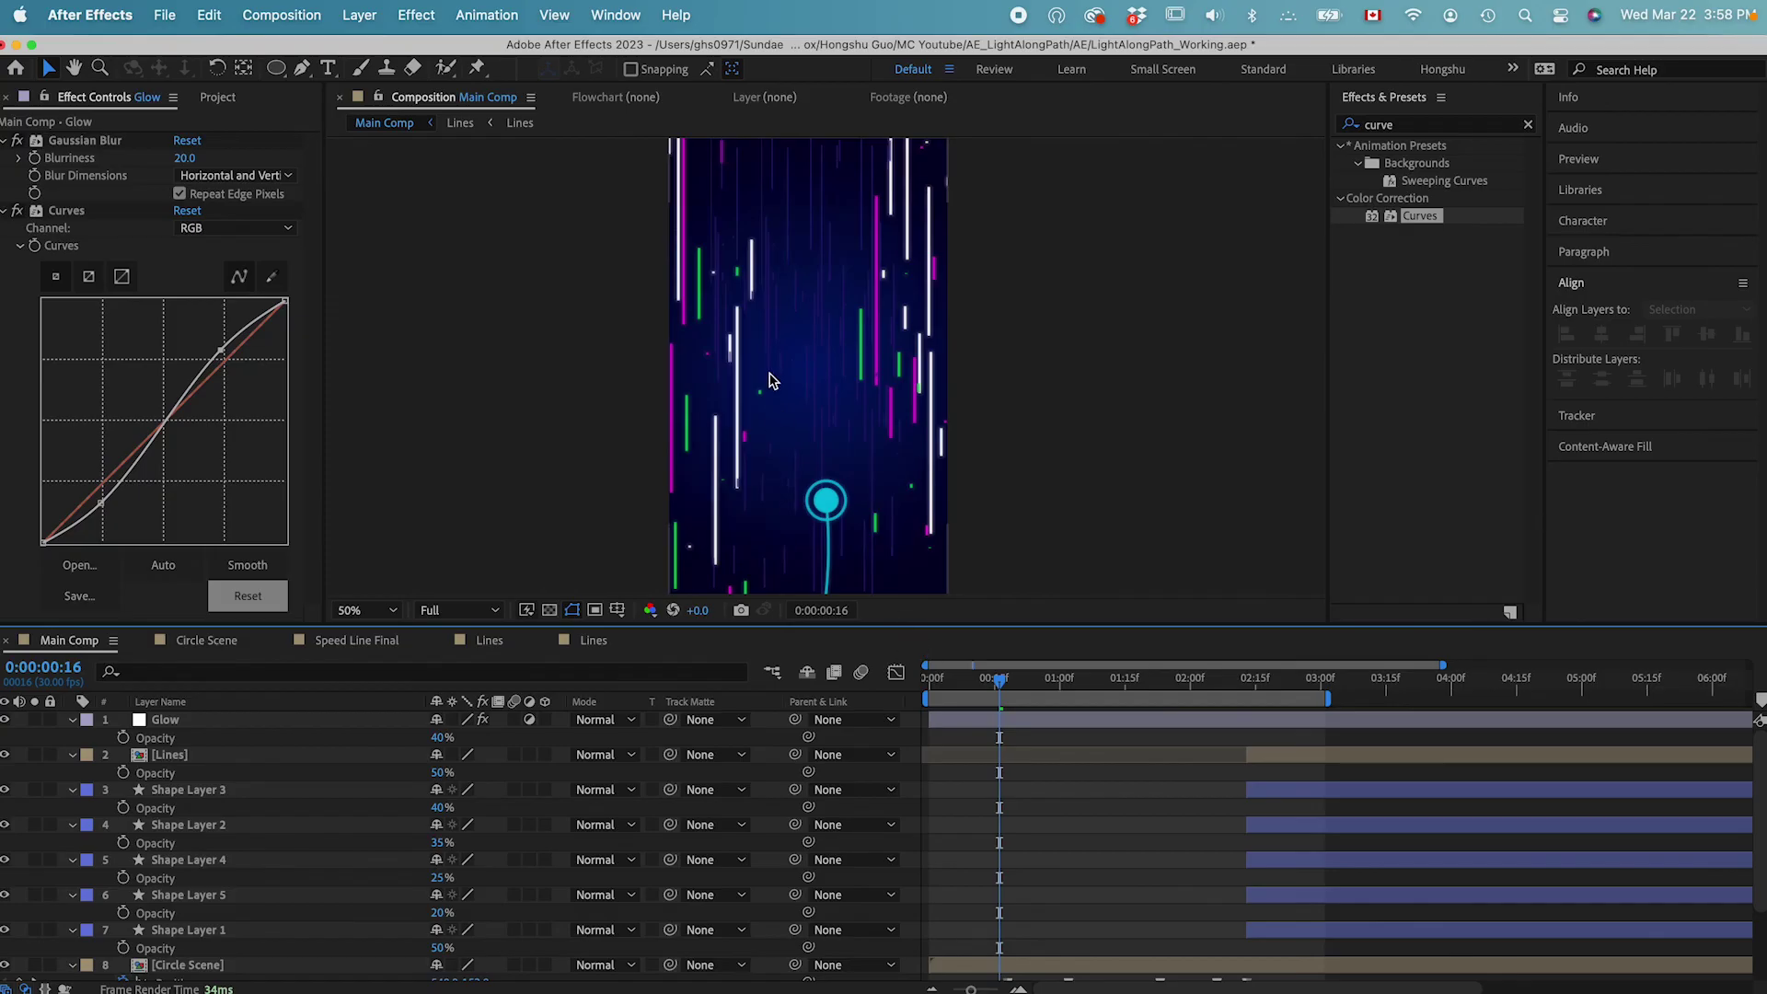
Scrub through Main Comp's first three seconds and preview the animation with the glow from the beginning.
key("super+equal")
key("super+minus")
left_click_drag(952, 686, 1287, 691)
left_click_drag(1285, 690, 1238, 690)
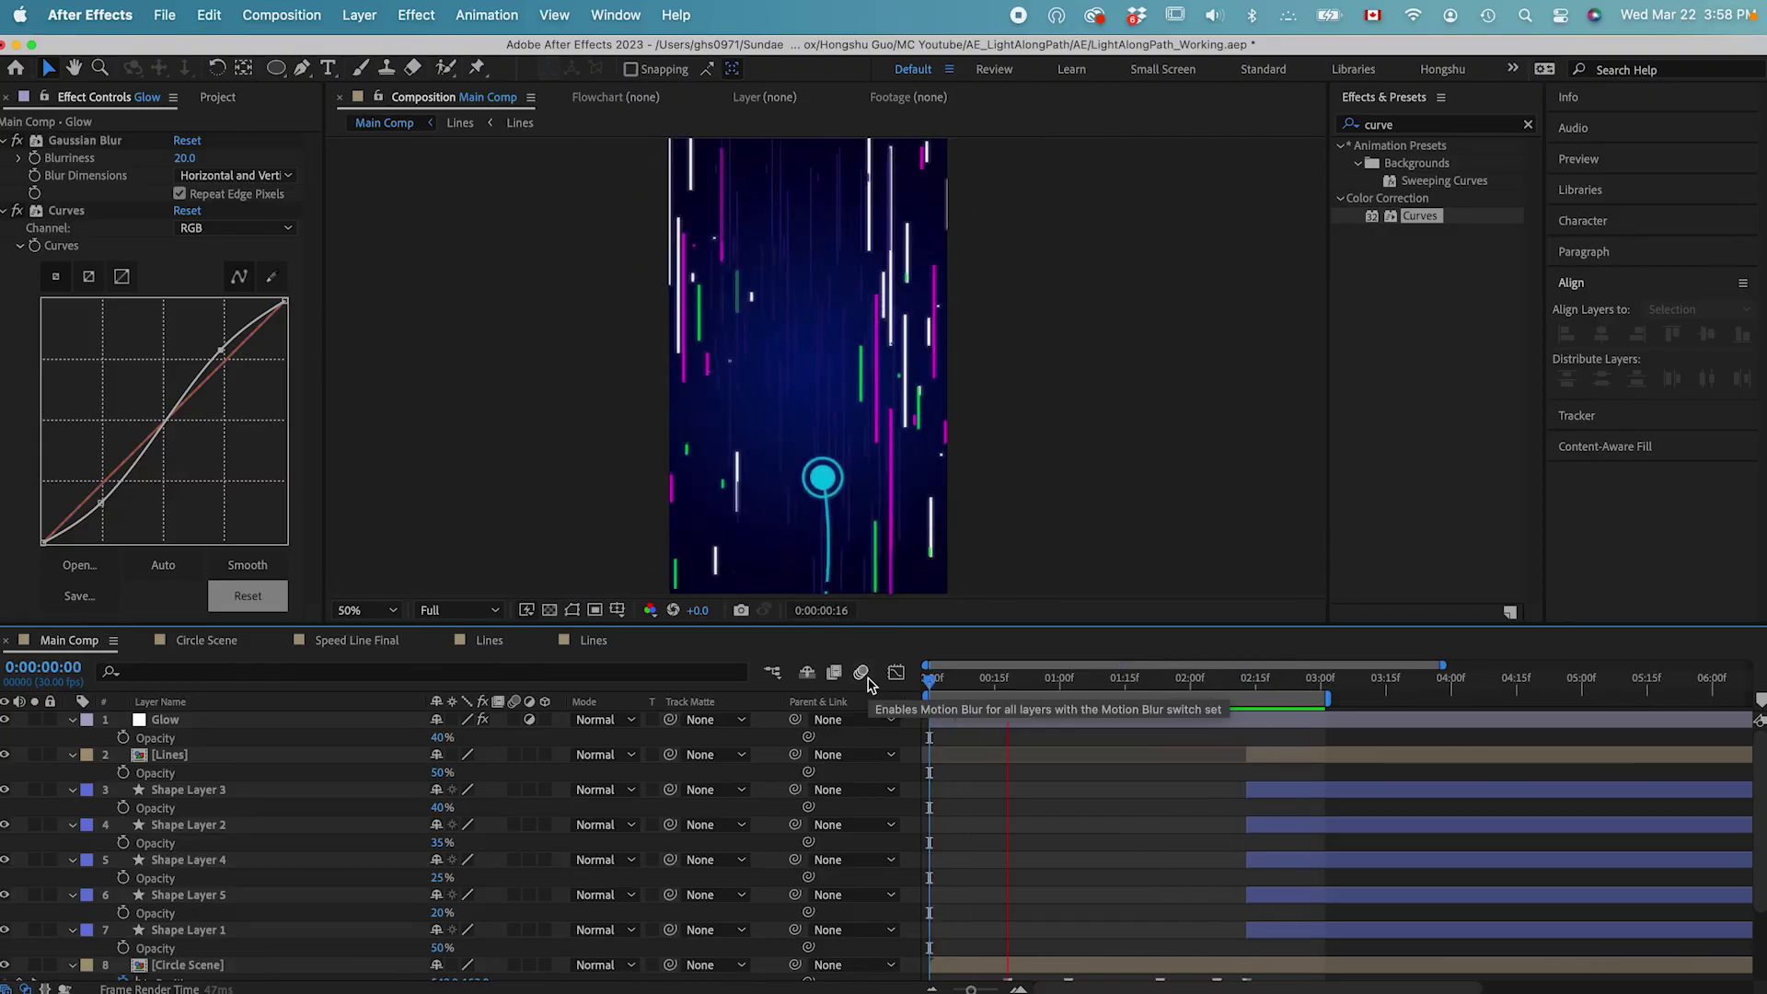